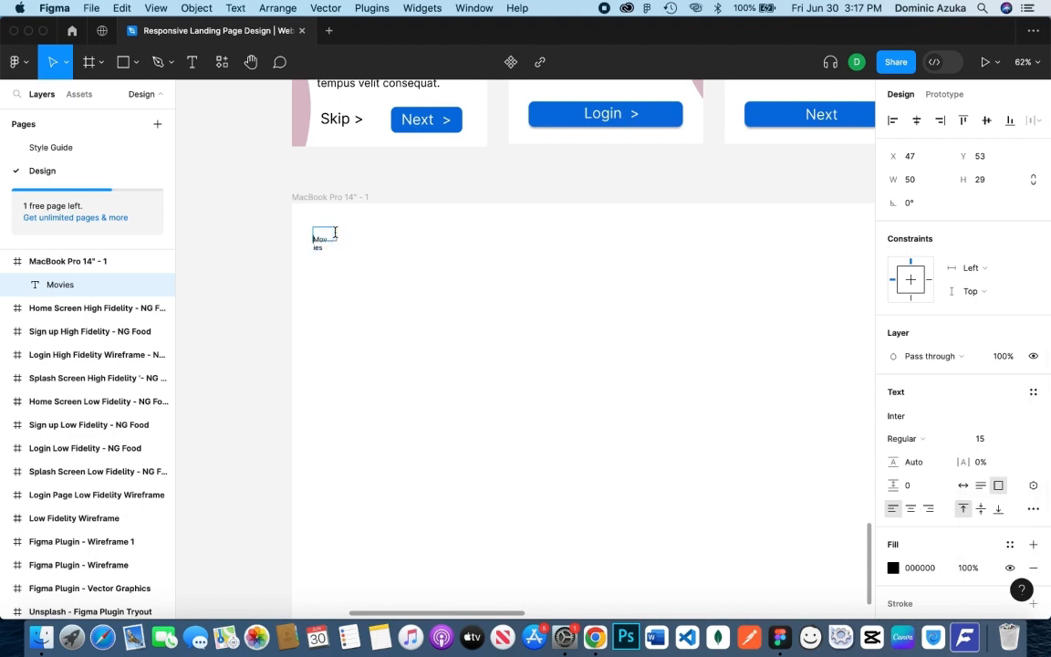
Widen the Movies text box to 93 so it fits on one line and set its weight to Extra Bold
key(Escape)
drag(342, 233, 355, 233)
click(934, 440)
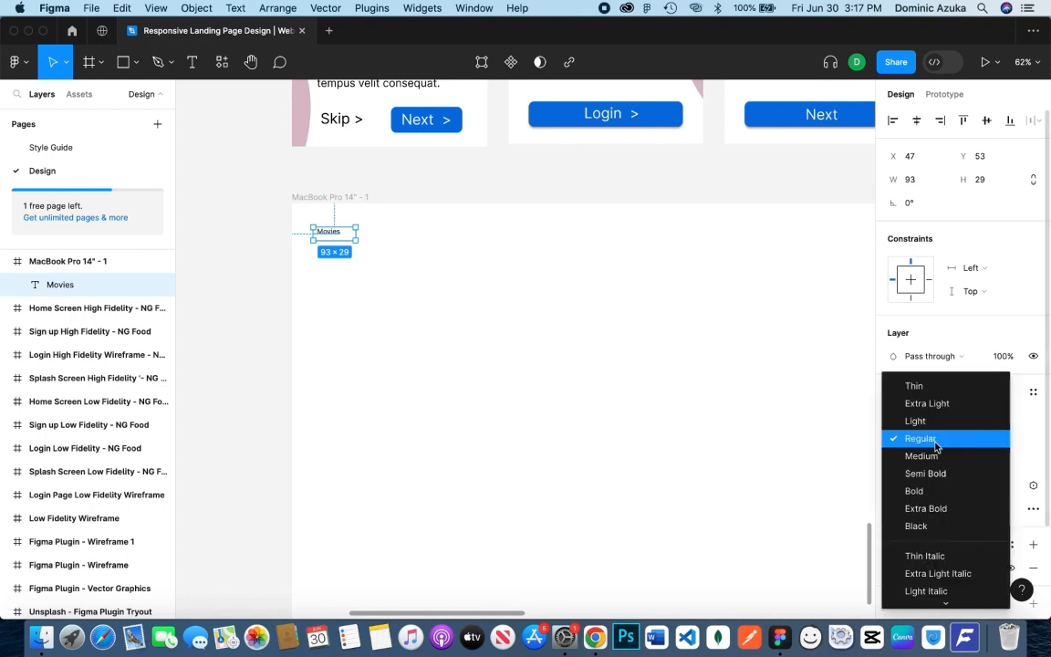
click(926, 508)
Set the Movies label's font to HeadlandOne
click(896, 416)
text(hea)
key(Return)
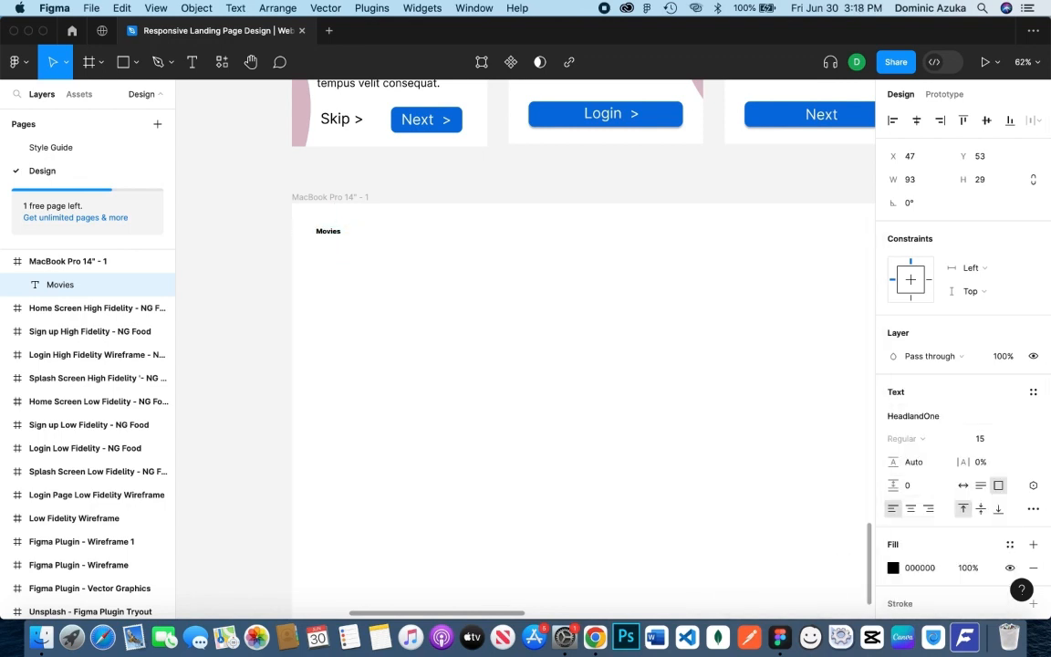
Change the Movies label's font to Holtwood One SC
click(921, 427)
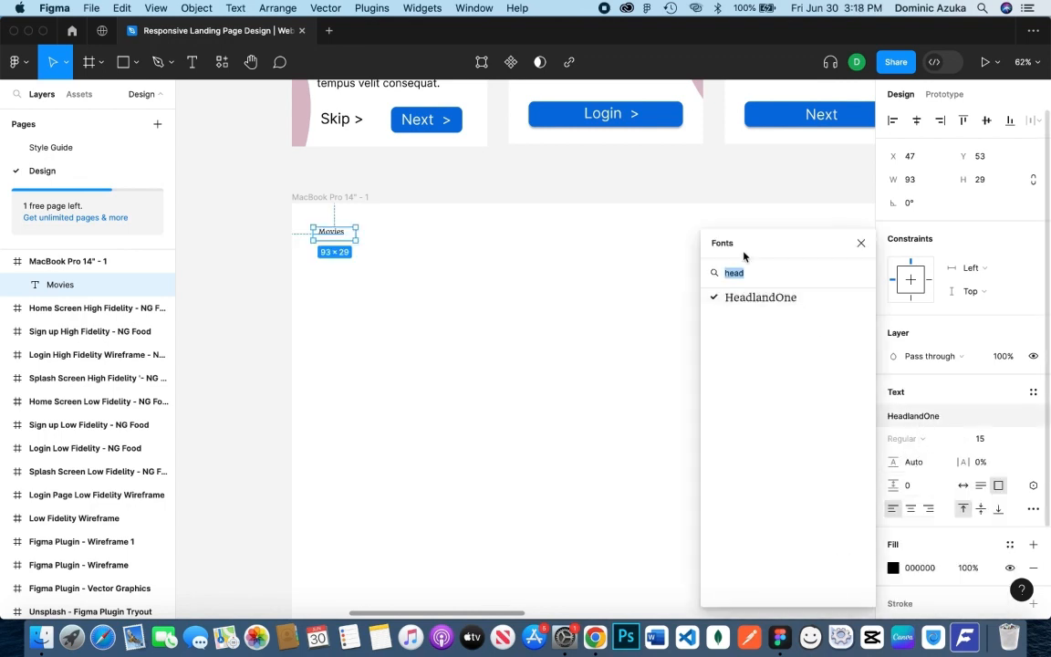
key(BackSpace)
scroll(790, 360, down, 5)
scroll(786, 356, down, 5)
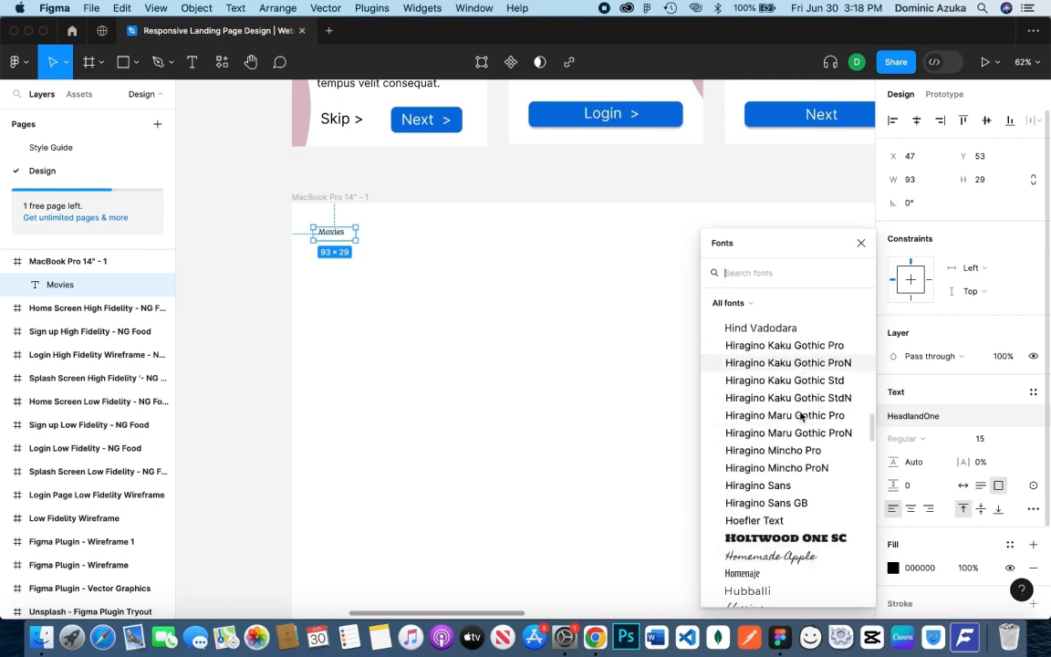
click(780, 485)
click(961, 508)
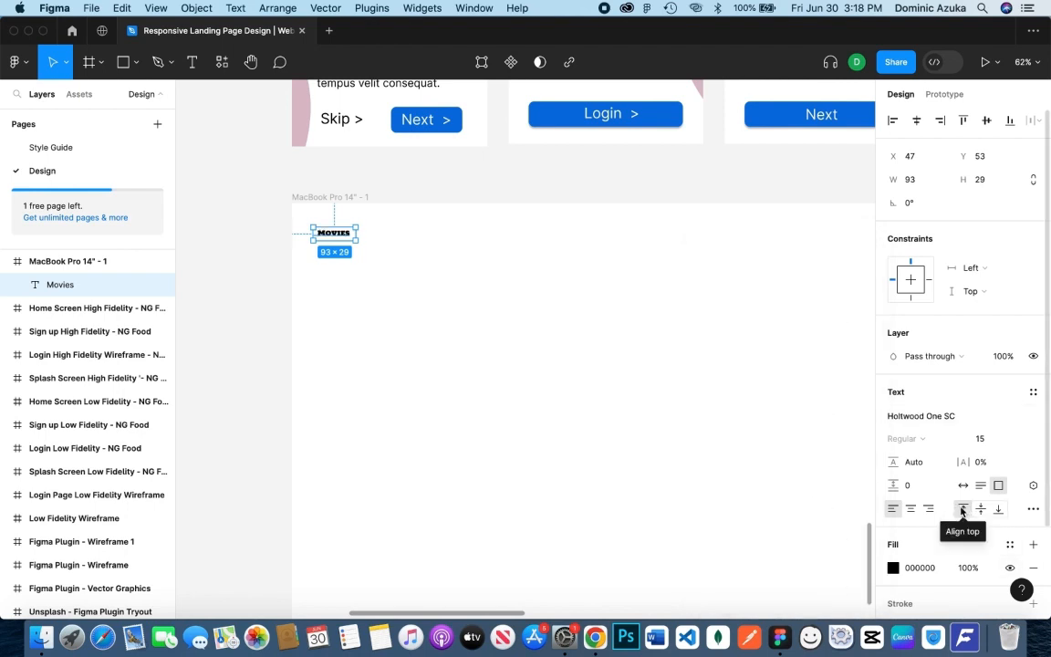
Try Jockey One as the font of the Movies label
click(921, 416)
scroll(809, 438, down, 5)
scroll(809, 467, down, 10)
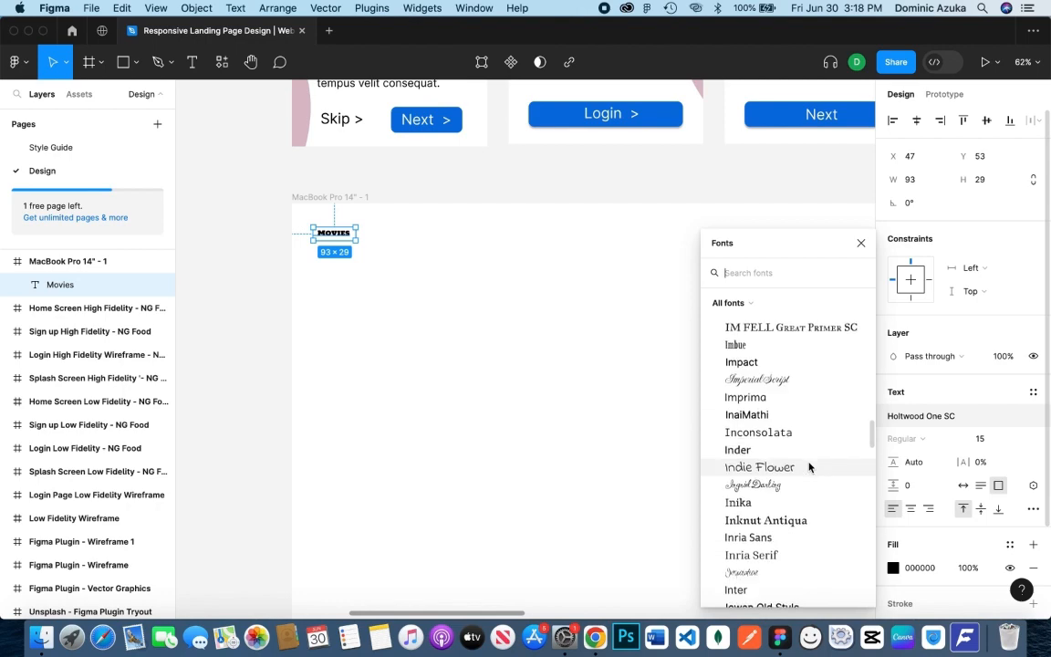
click(801, 404)
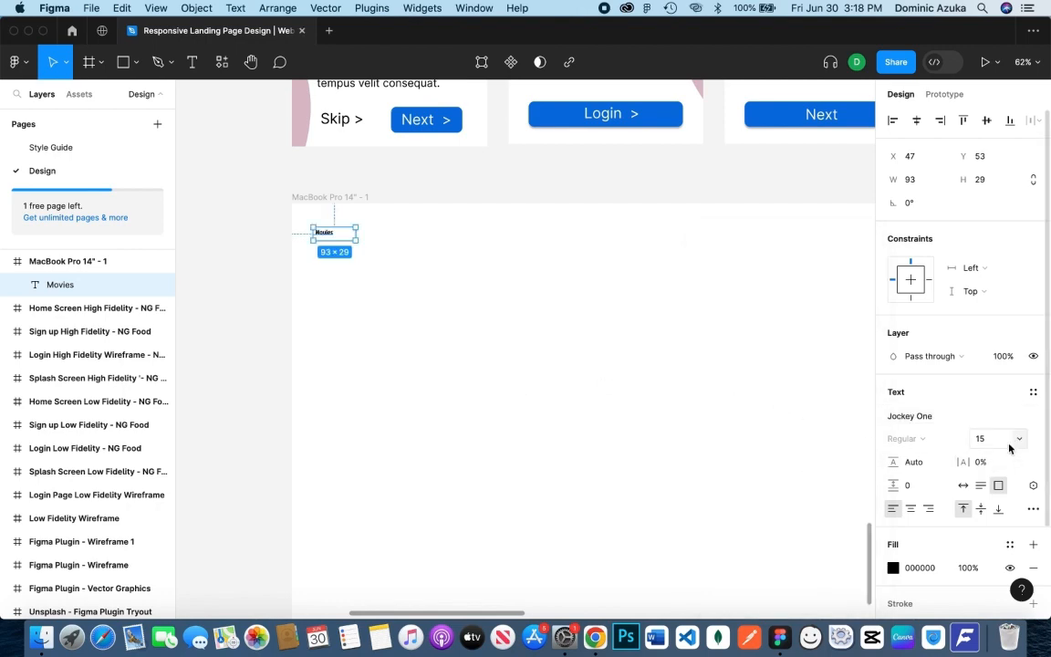
Set the Movies label's font to Kavoon and increase its size to 22
click(915, 416)
scroll(783, 474, down, 2)
scroll(783, 505, down, 3)
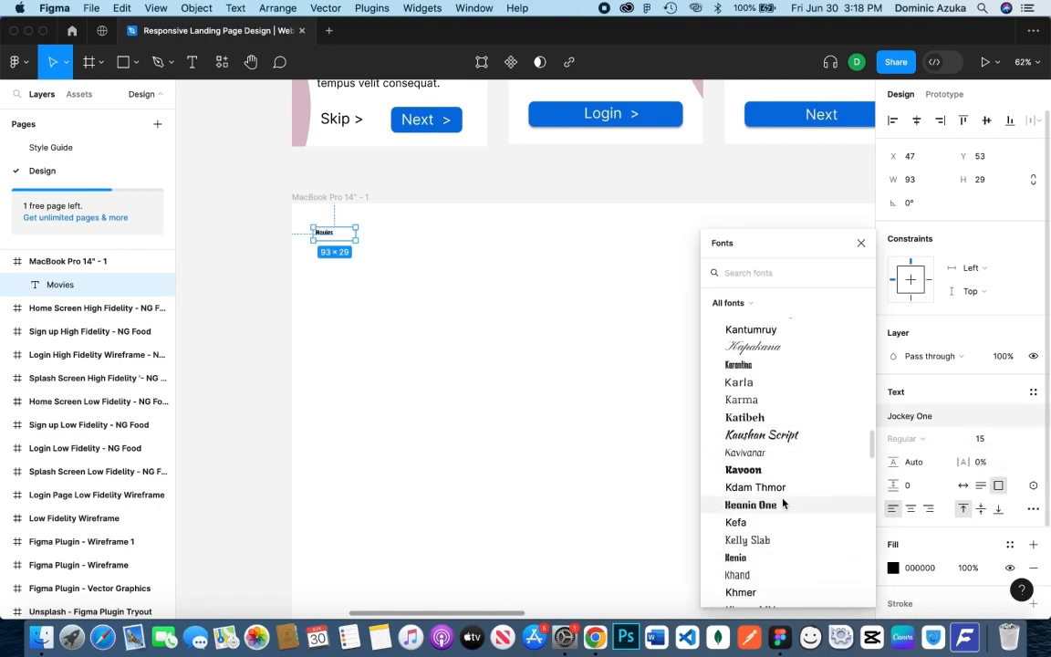
click(786, 468)
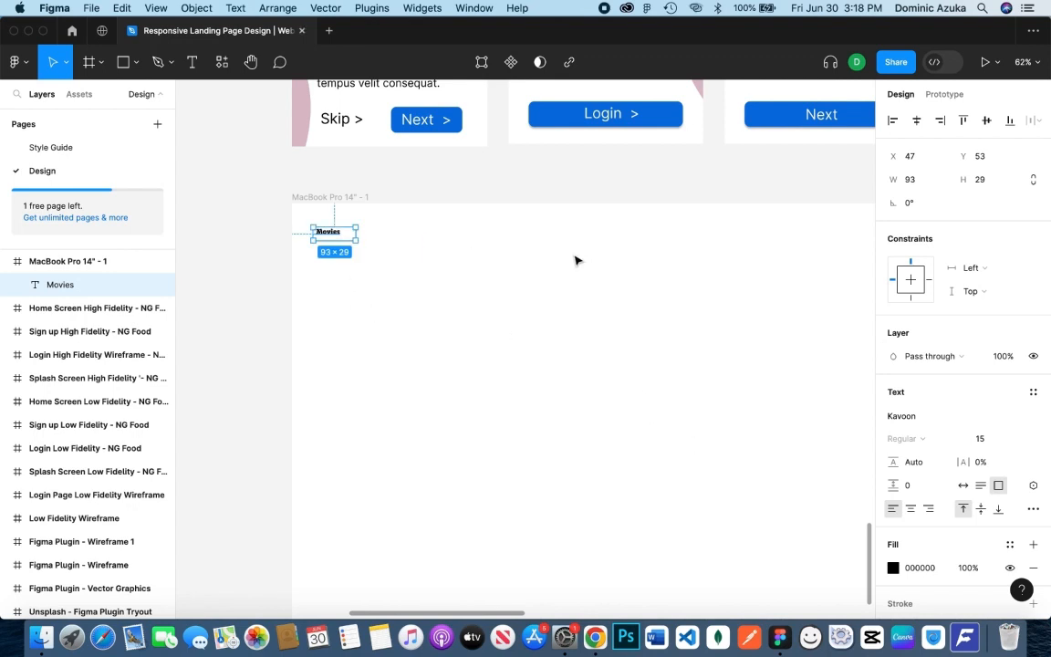
key(super+shift+period)
key(super+shift+period)
key(super+shift+period)
key(super+shift+period)
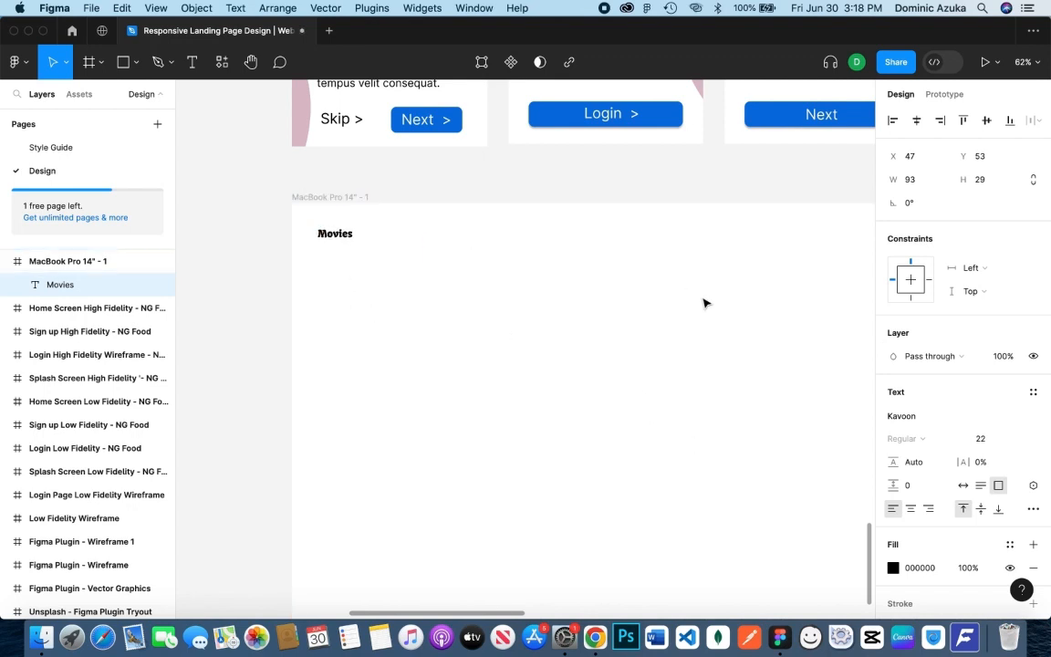
Rename the MacBook Pro 14" - 1 frame to OTT Website Low Fidelity Wireframe
scroll(571, 318, down, 5)
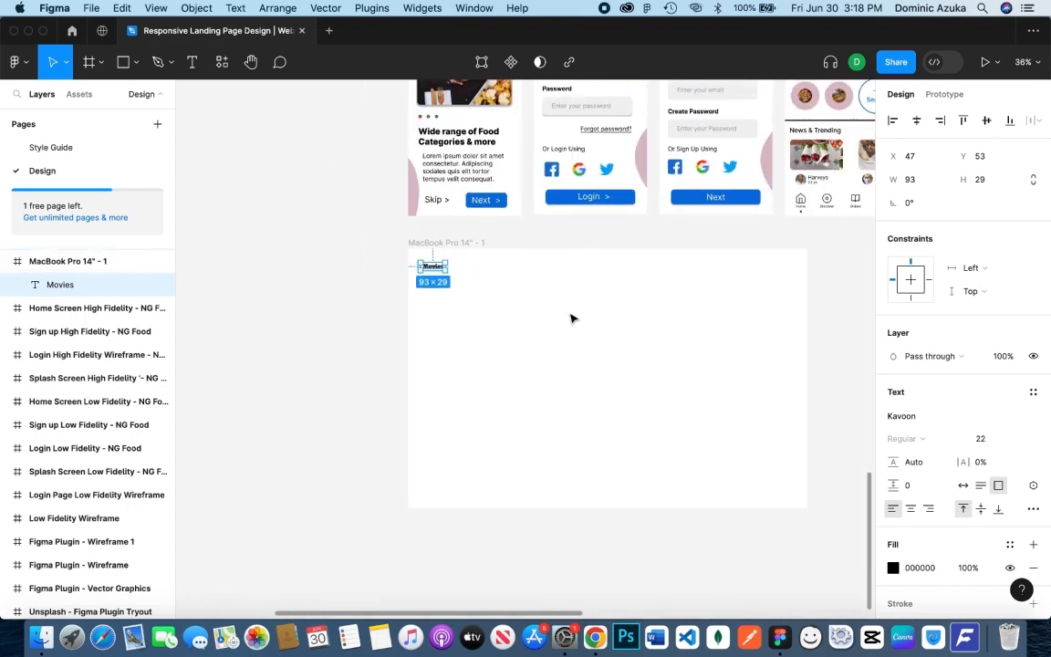
scroll(571, 317, up, 2)
drag(589, 309, 531, 306)
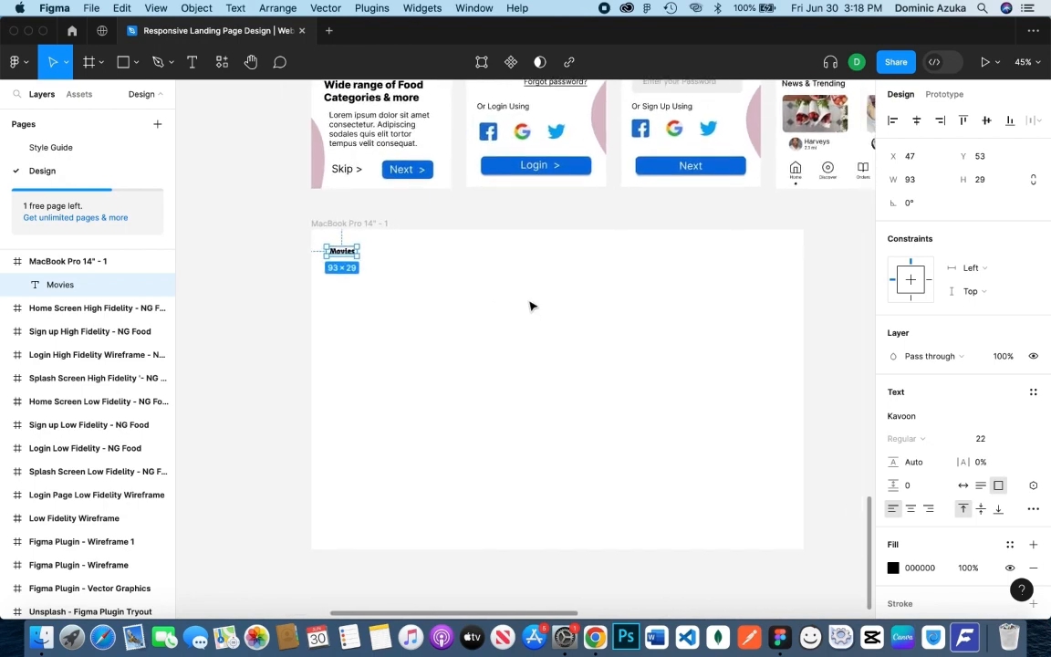
click(363, 223)
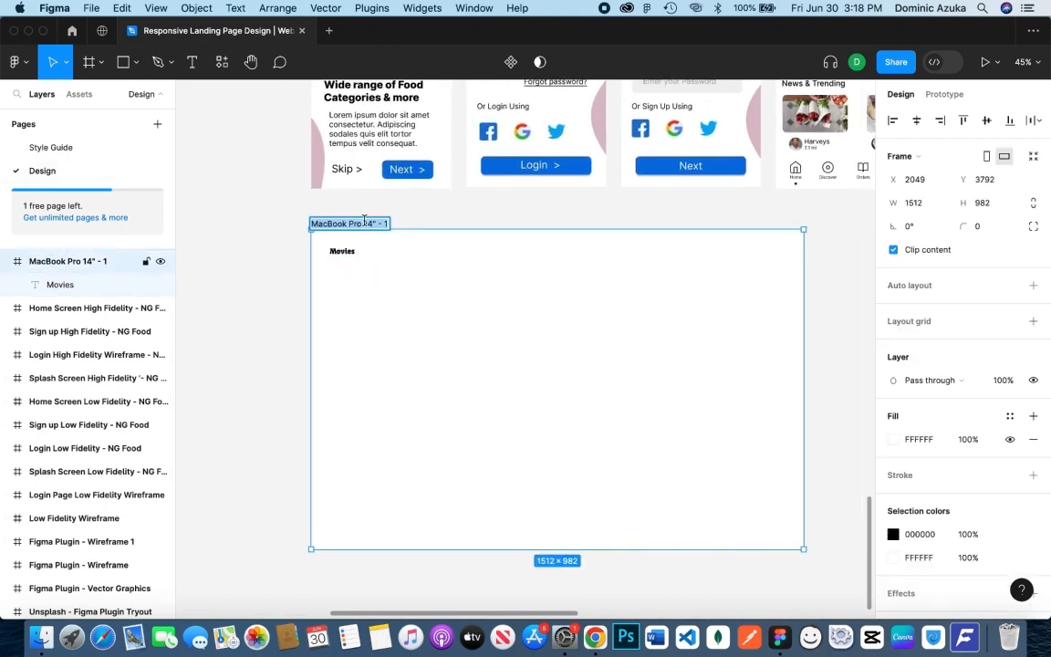
text(OTT)
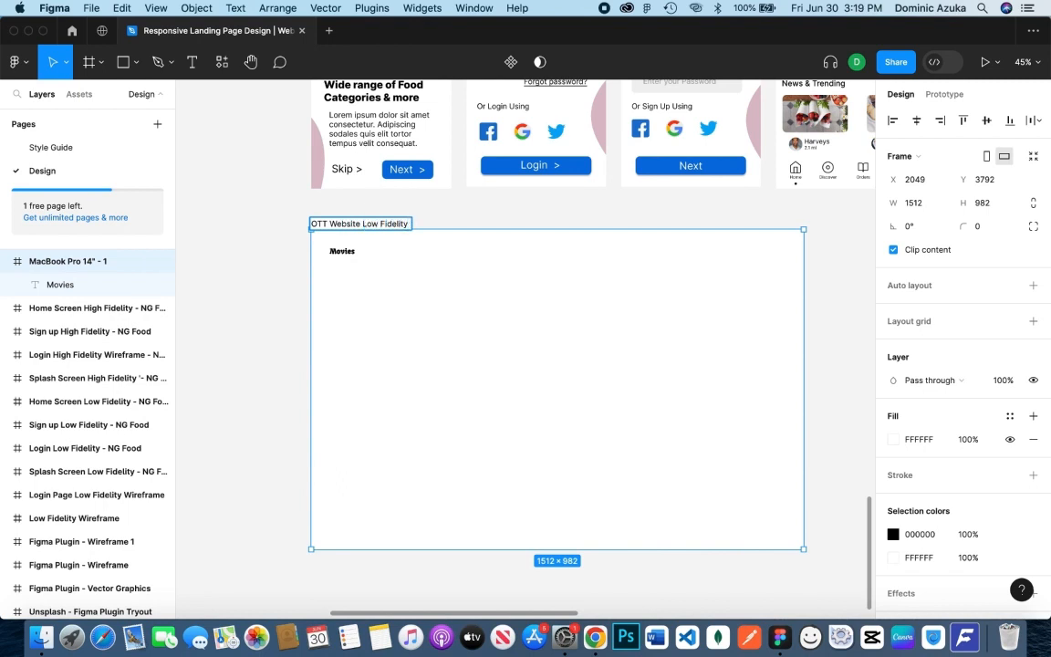
text(Website Low Fidelity Wireframe)
key(Return)
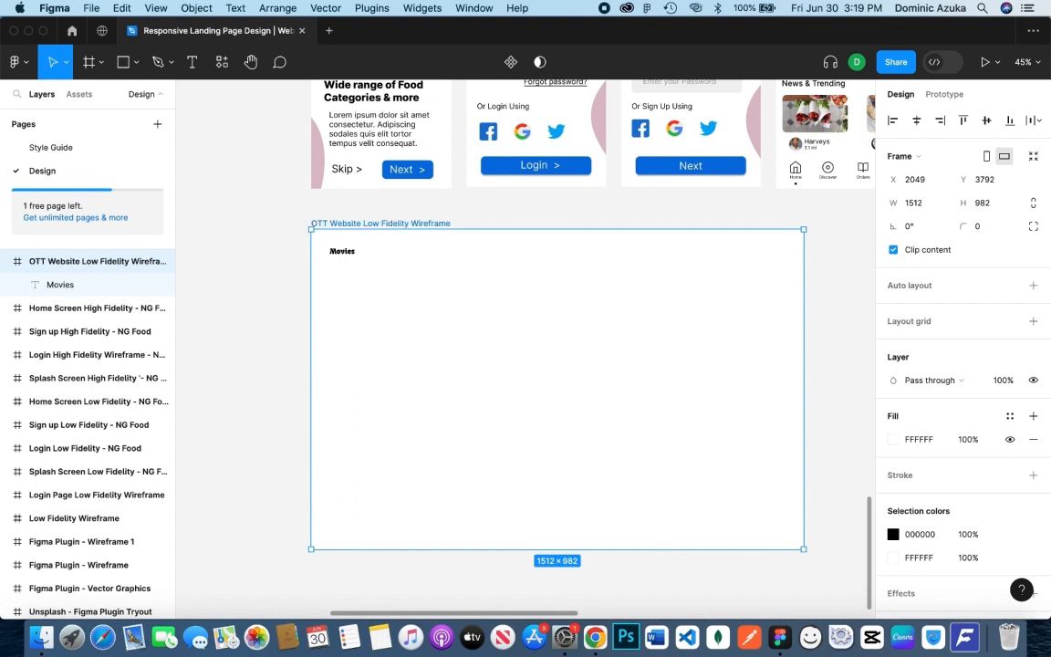
Duplicate the Movies label beside it at X 220, change the copy's text to TV Series and widen it to about 147
click(348, 252)
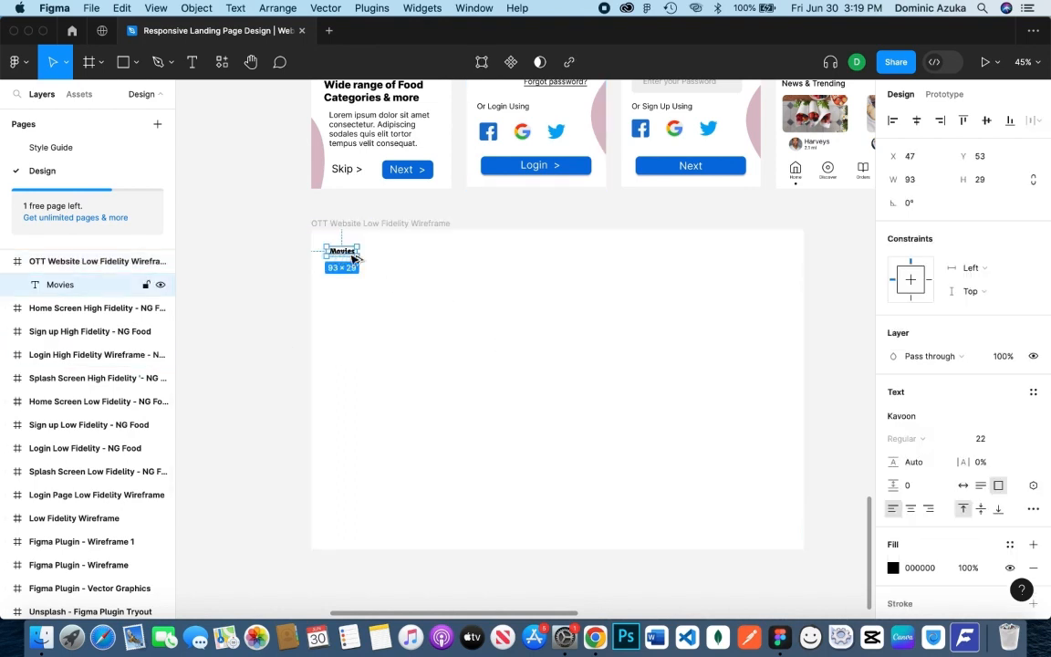
drag(354, 259, 395, 258)
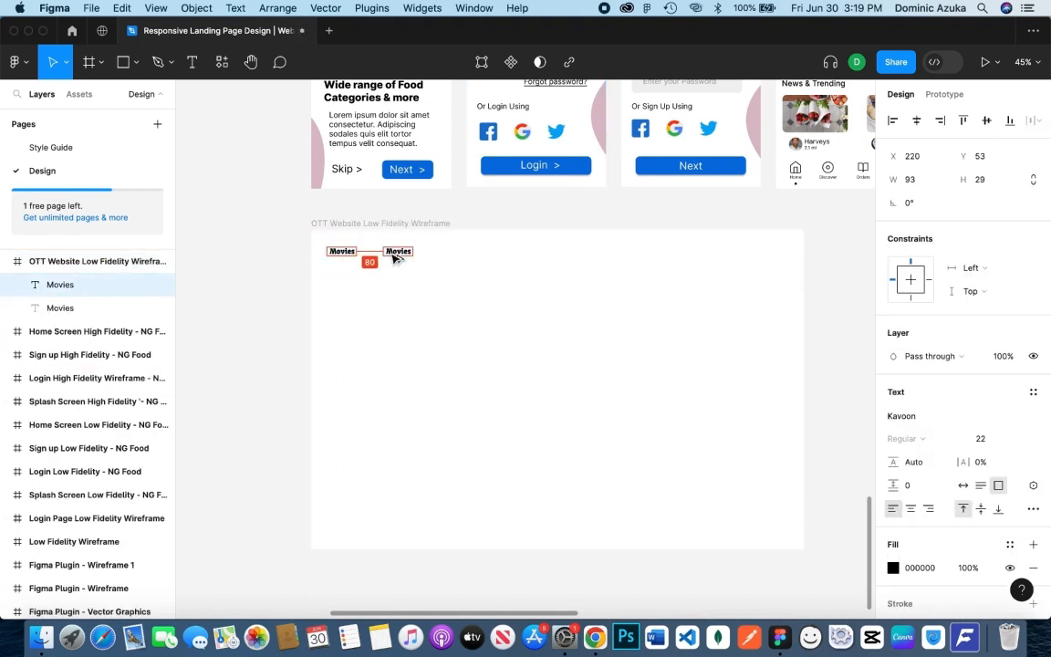
double_click(390, 250)
text(TV Series)
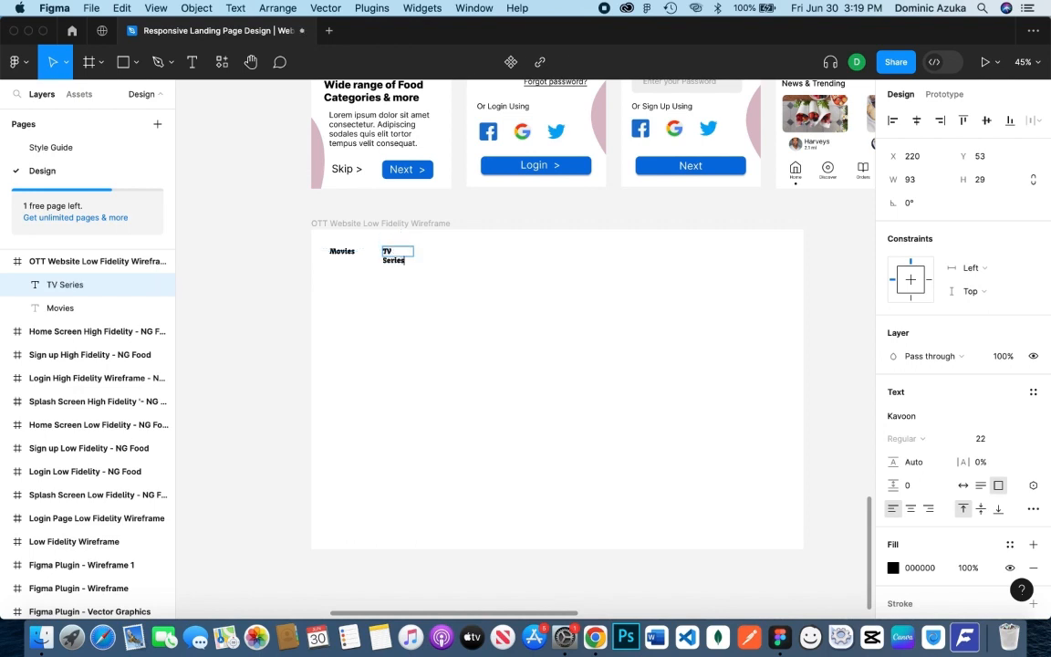
key(Escape)
drag(413, 255, 434, 254)
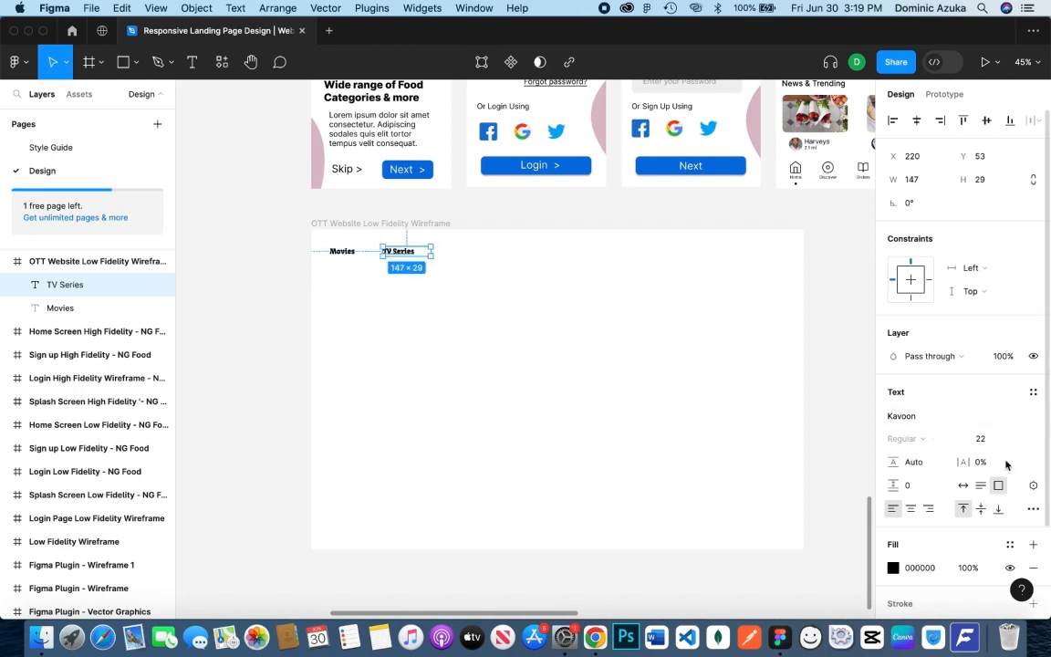
Change the TV Series label's font to ABeeZee
click(923, 425)
click(921, 424)
click(888, 417)
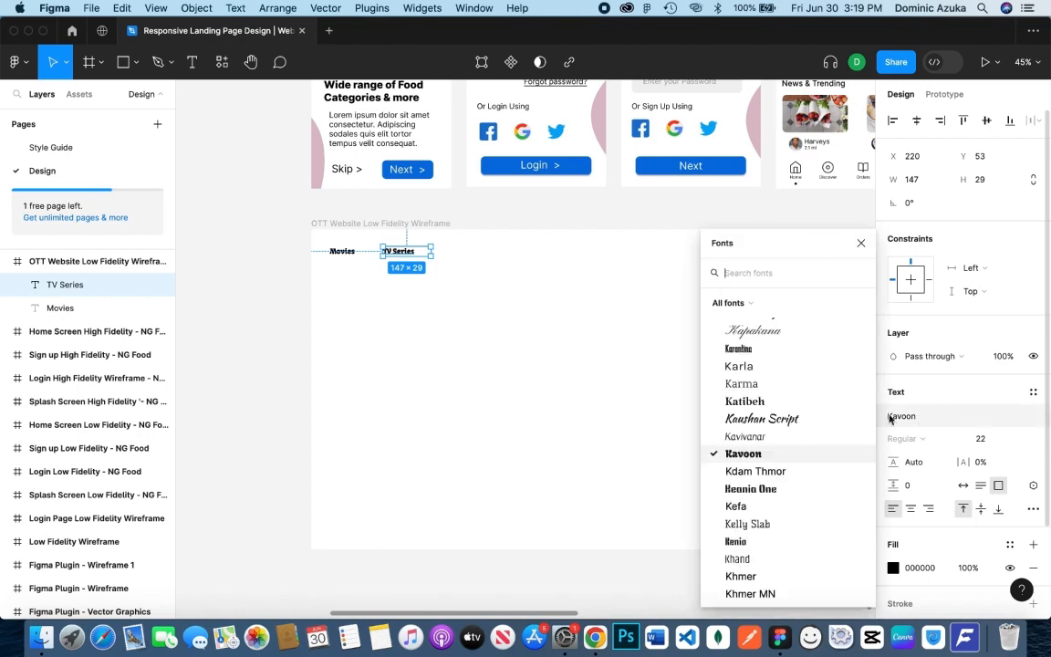
scroll(770, 465, down, 2)
scroll(770, 466, up, 15)
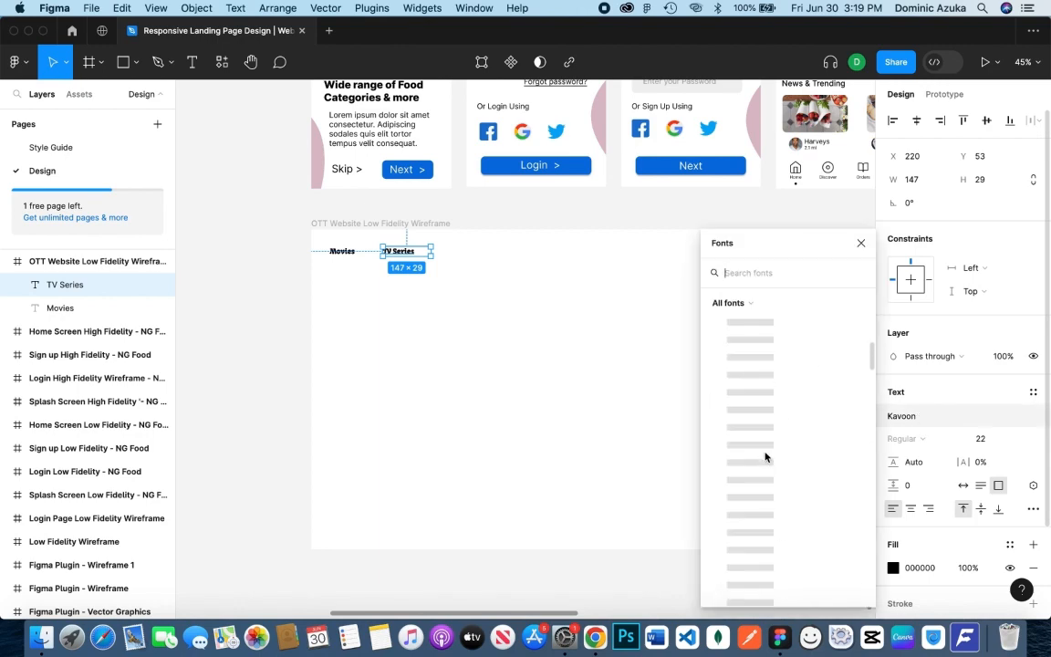
click(743, 326)
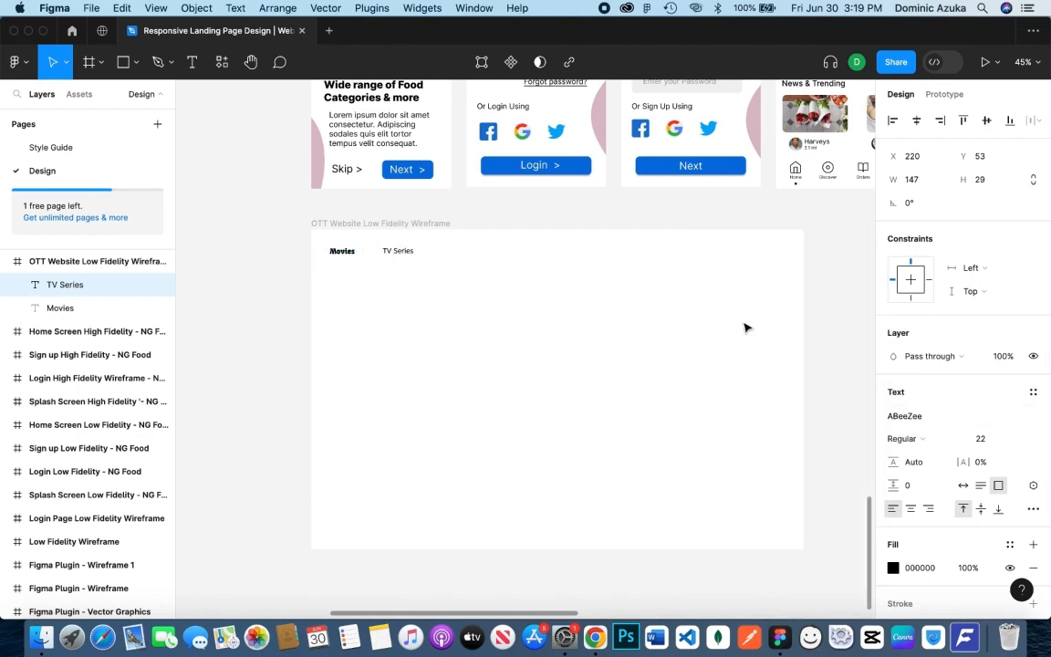
click(483, 274)
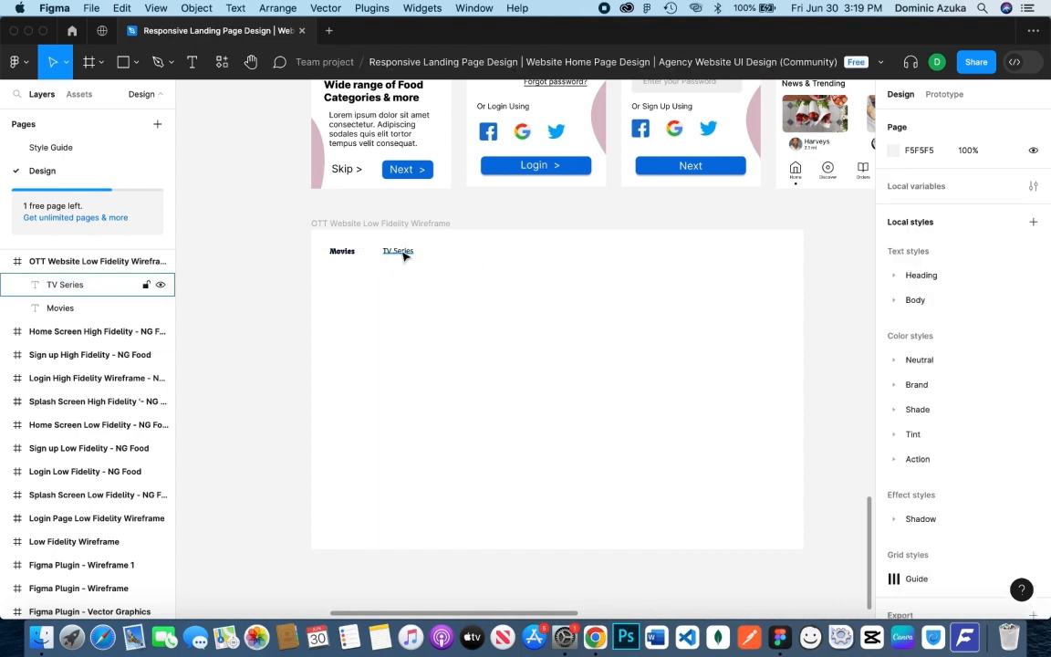
Duplicate the TV Series label beside it at X 367, change the copy's text to Documentations and widen it to about 199
click(403, 253)
click(433, 258)
drag(409, 254, 453, 260)
double_click(453, 258)
text(Documentations)
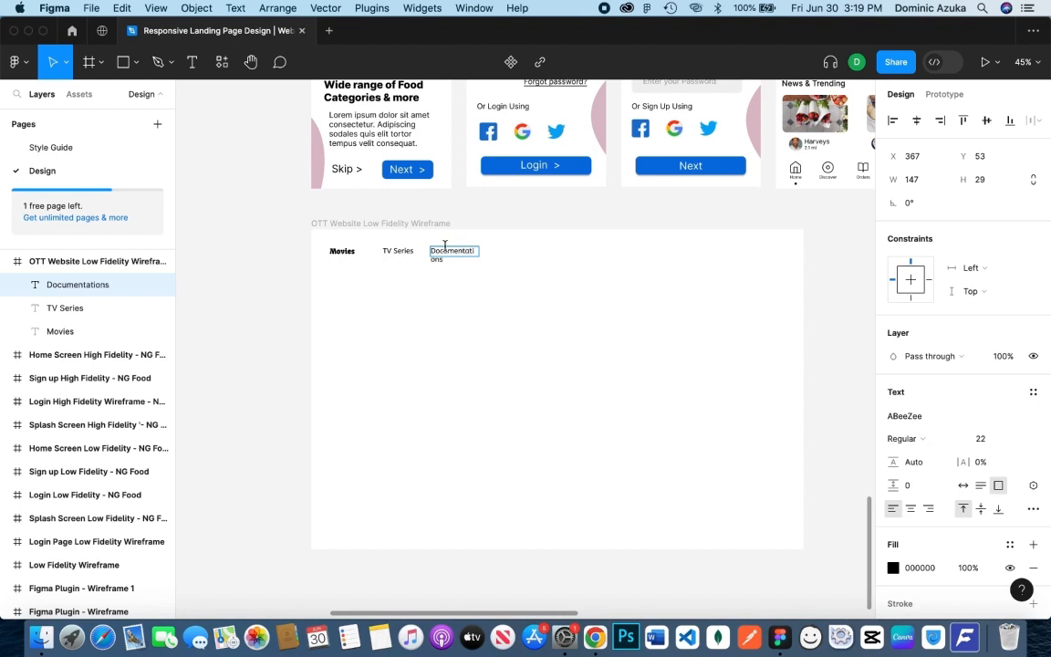
key(Escape)
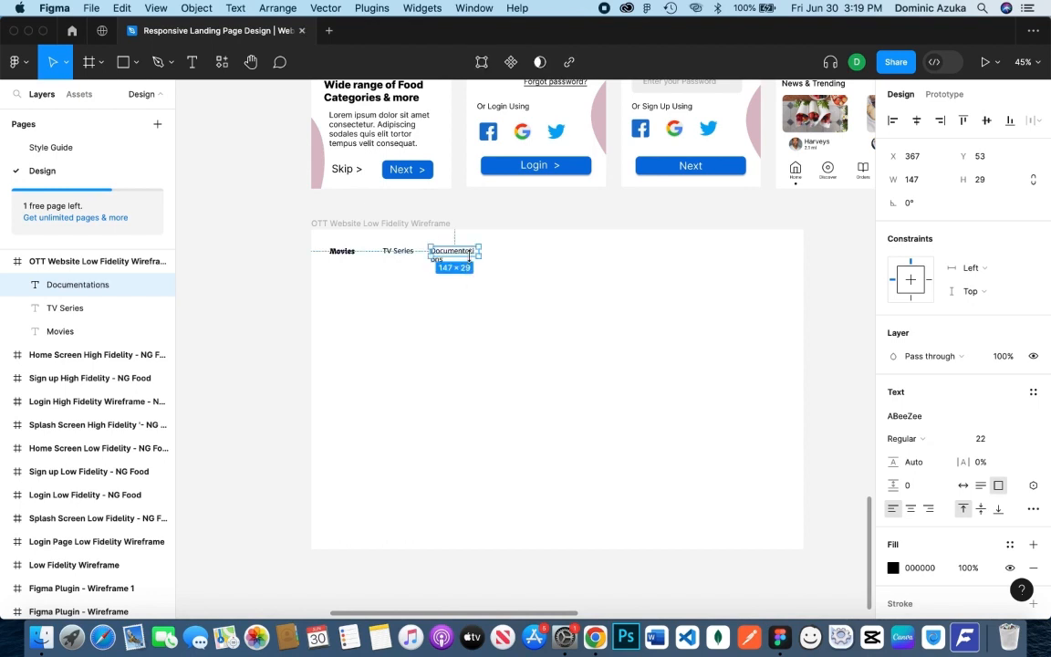
drag(483, 250, 320, 256)
Space the Movies, TV Series and Documentations labels evenly in the horizontal direction
click(522, 299)
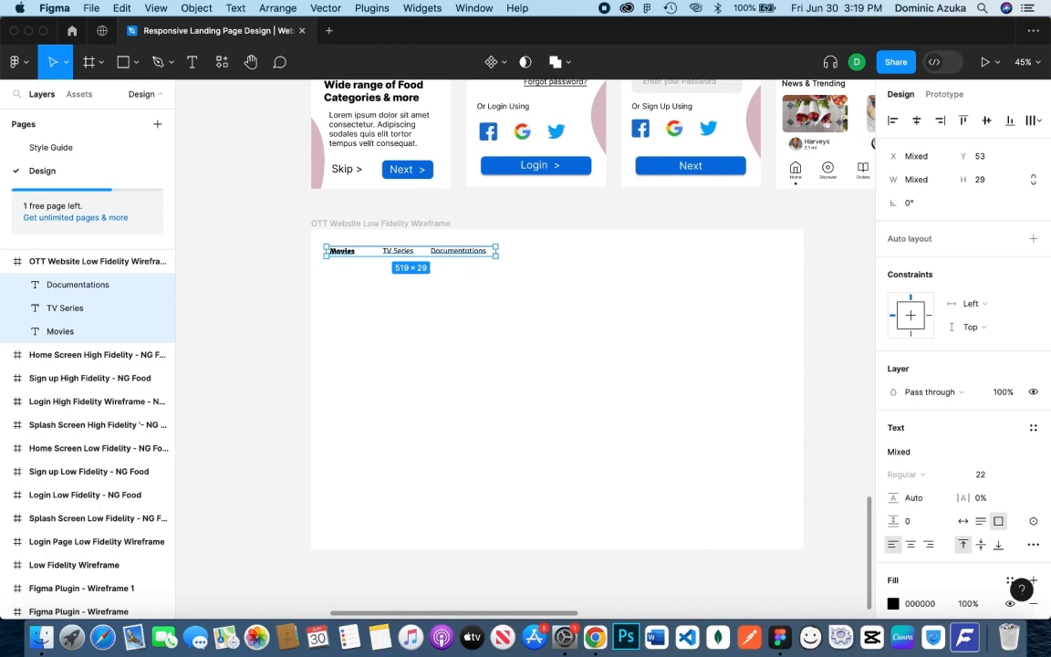
click(1031, 120)
click(879, 148)
click(583, 262)
Nudge the Documentations label closer to the TV Series label in five large steps
click(452, 254)
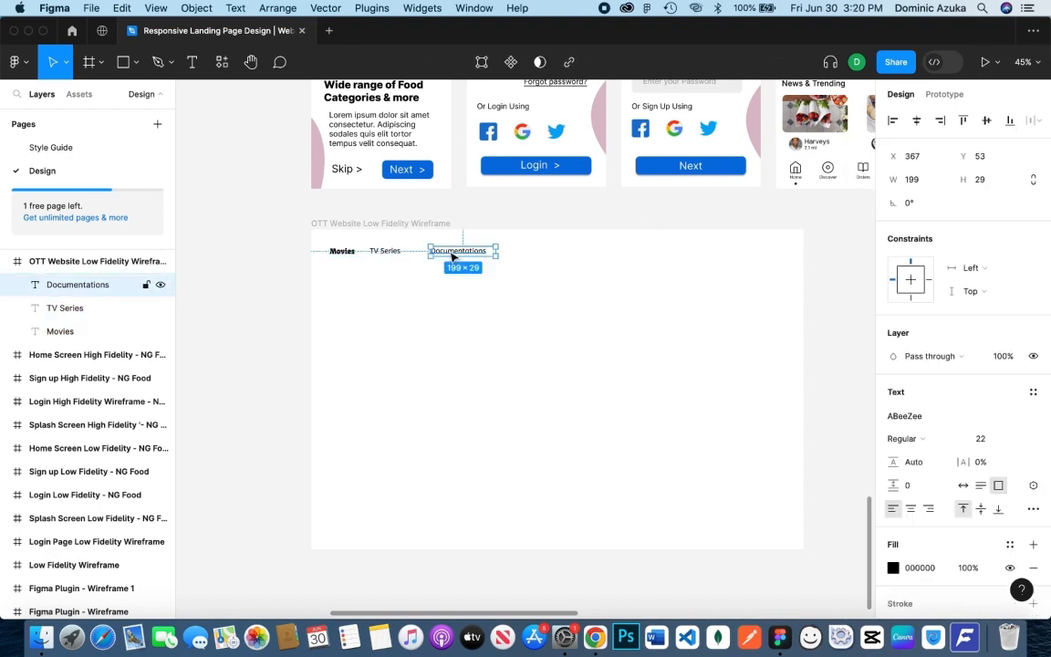
key(shift+Left)
key(shift+Left)
key(shift+Left)
key(shift+Left)
key(shift+Left)
click(507, 376)
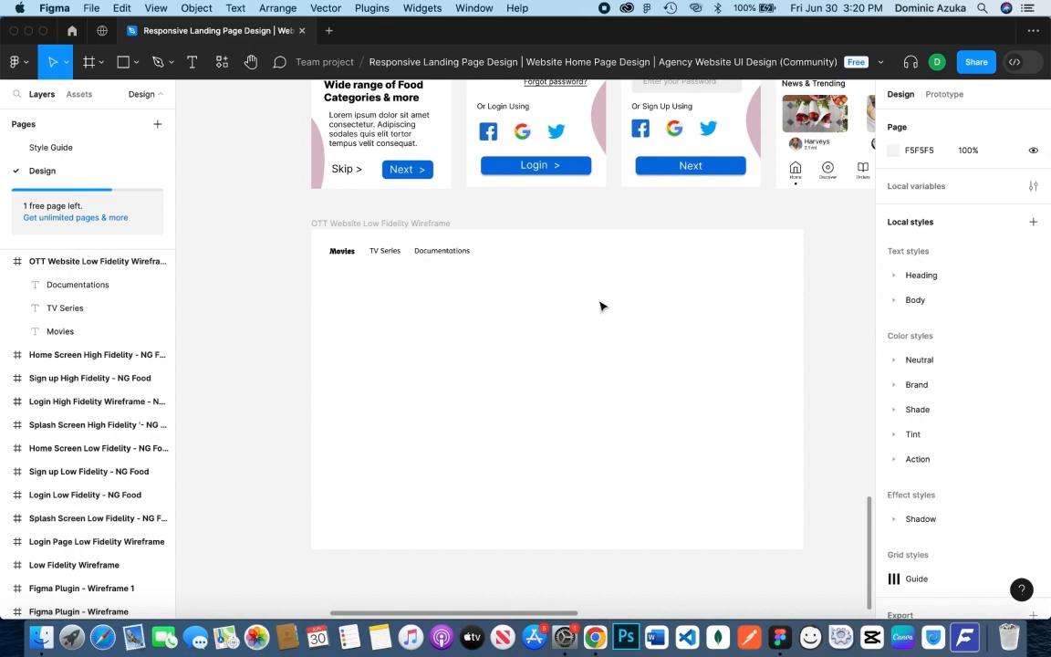
Draw a grey circle about 98 × 98 beside the Documentations label in the OTT Website Low Fidelity Wireframe frame
scroll(601, 303, down, 5)
drag(617, 290, 608, 469)
drag(632, 200, 553, 427)
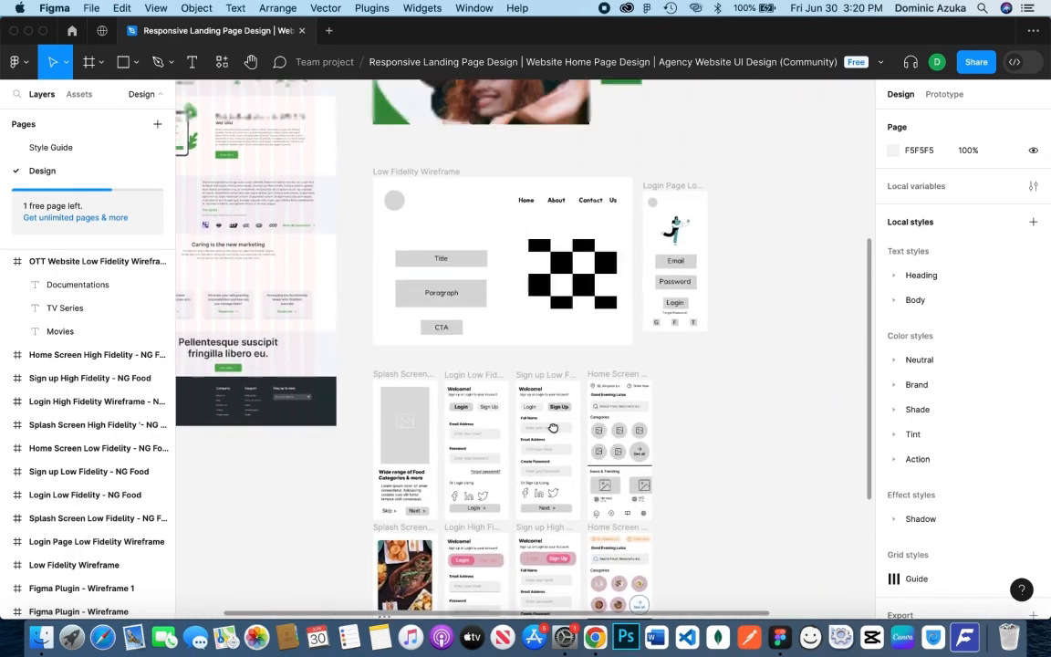
scroll(554, 427, down, 5)
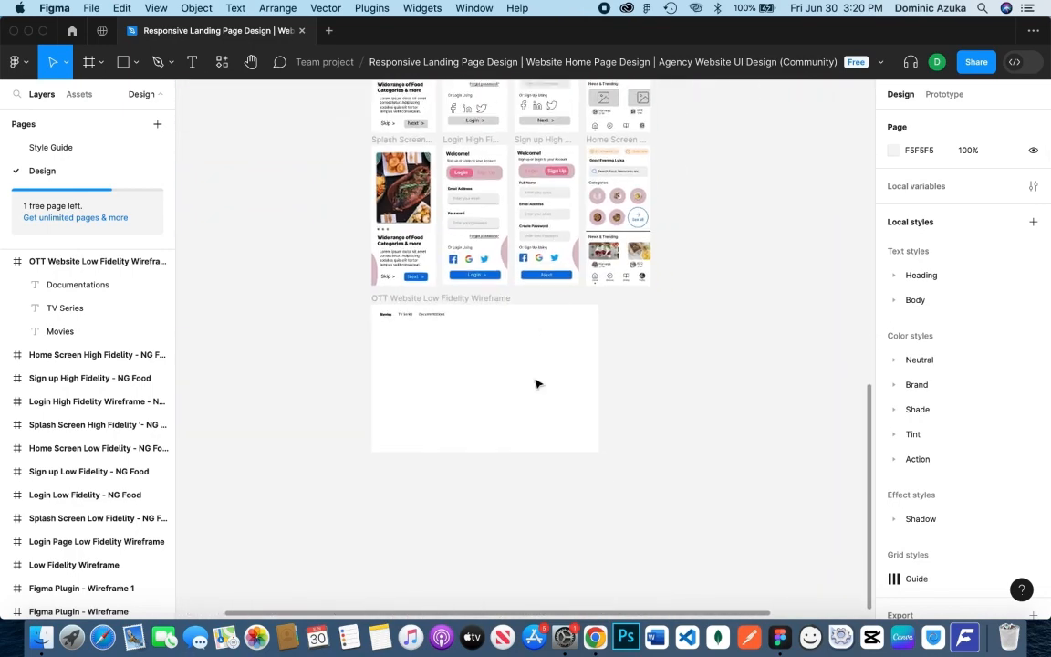
scroll(506, 402, down, 5)
scroll(504, 397, up, 10)
drag(450, 388, 457, 330)
key(o)
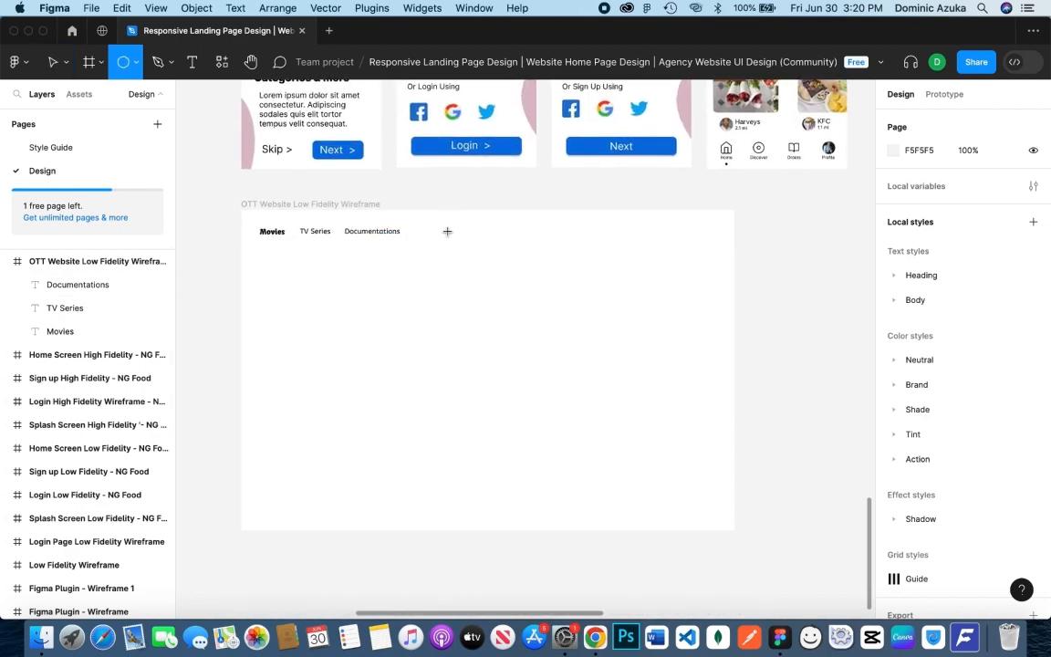
mouse_move(485, 246)
mouse_down()
mouse_move(499, 260)
mouse_move(495, 239)
mouse_up()
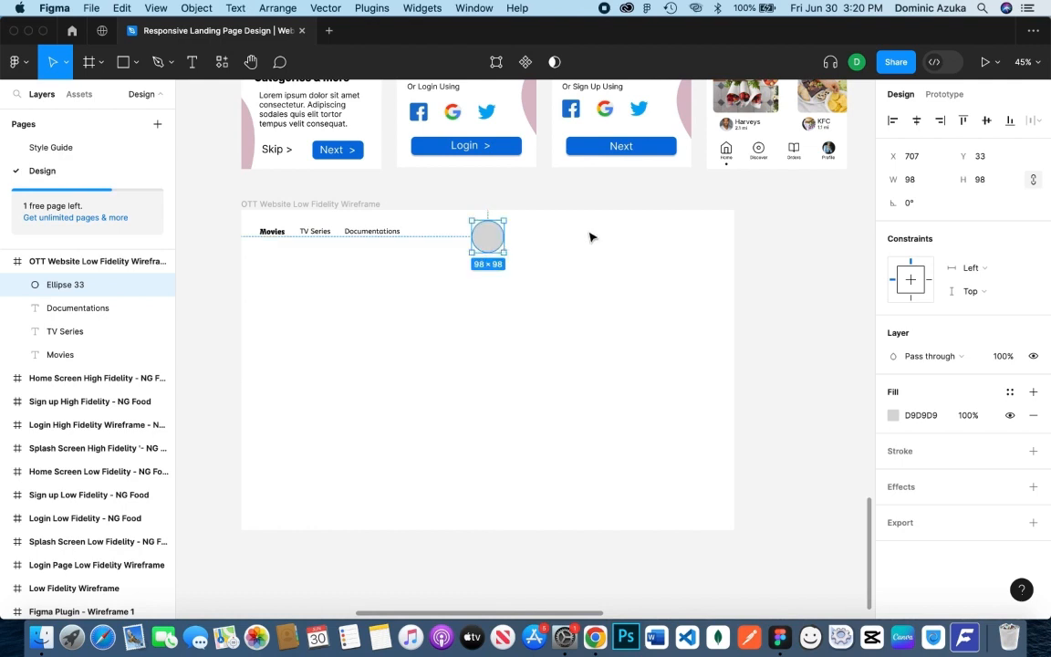
Insert a search icon from the Feather Icons plugin, place it in the header beside the grey circle and enlarge it to 43 × 43
click(782, 224)
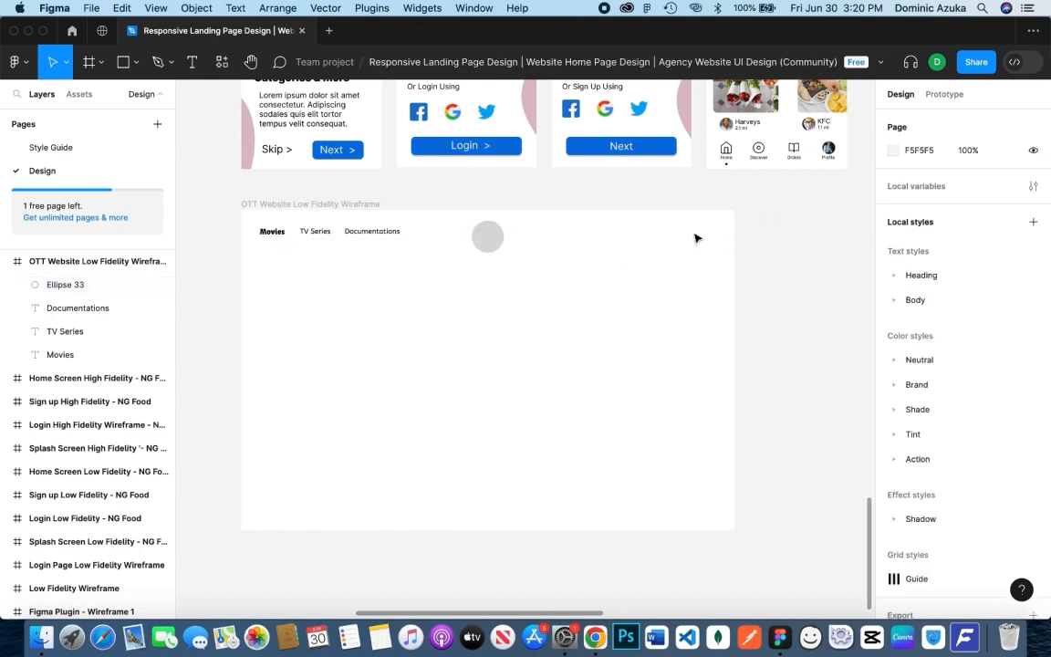
right_click(782, 219)
mouse_move(807, 342)
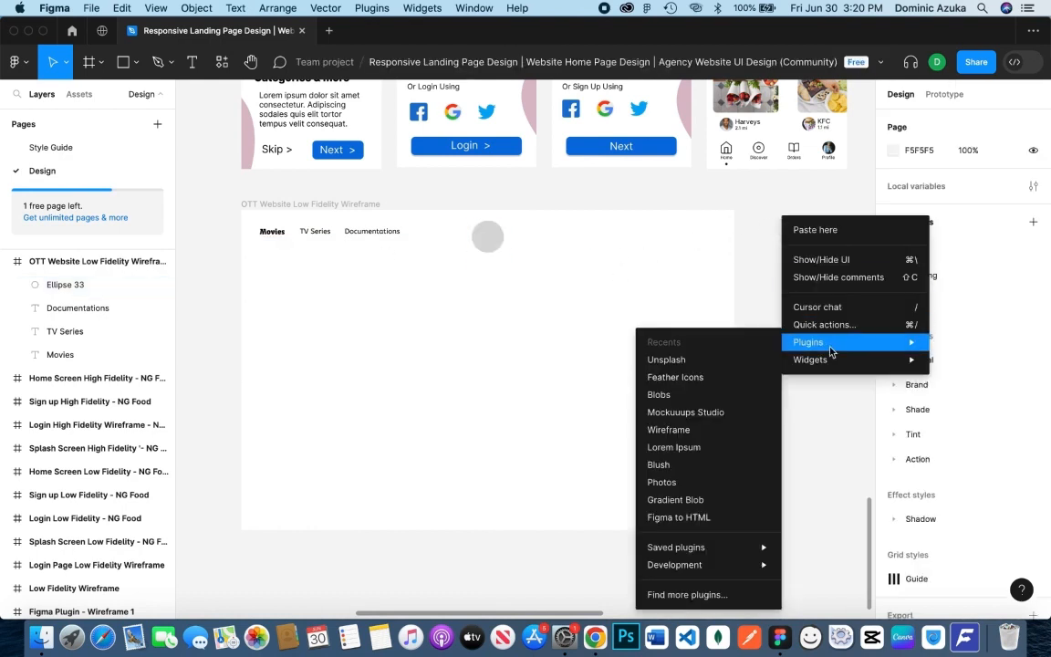
click(721, 394)
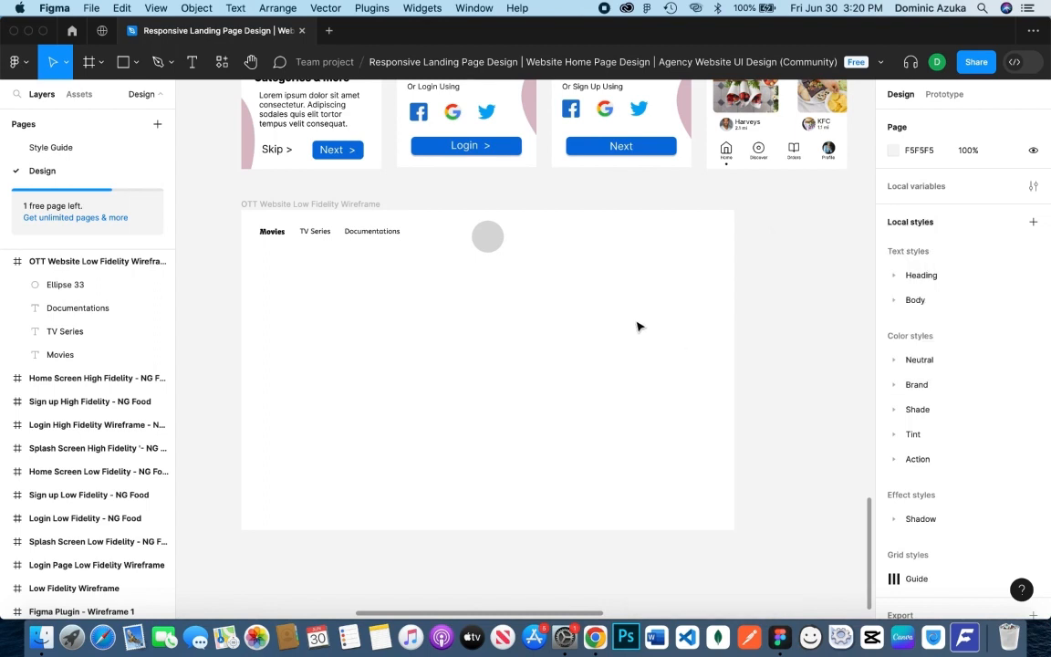
text(seacrh)
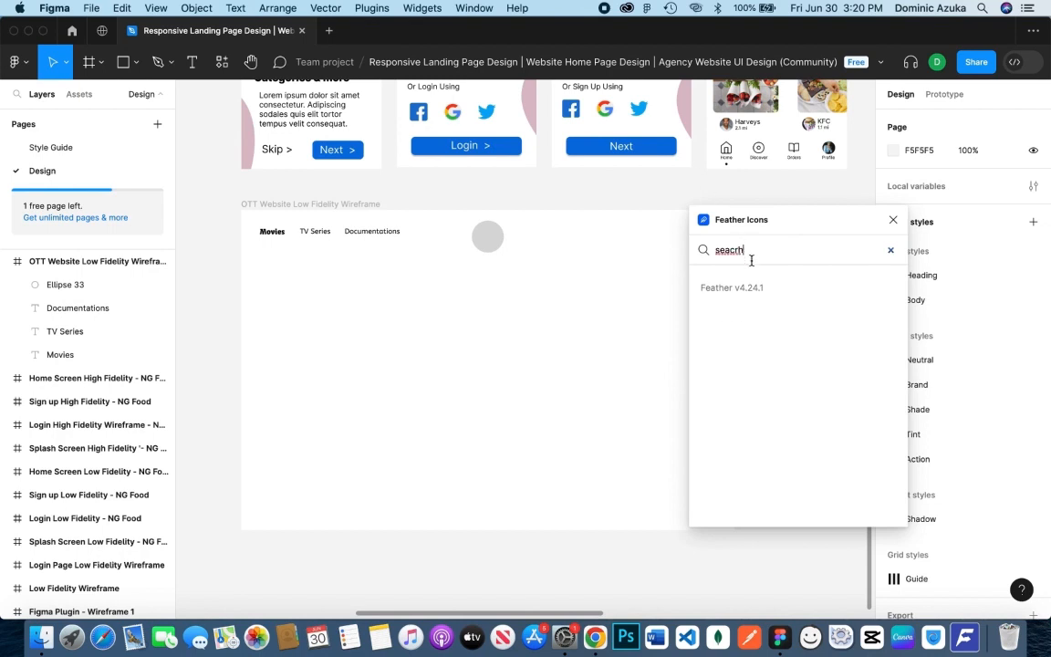
key(BackSpace)
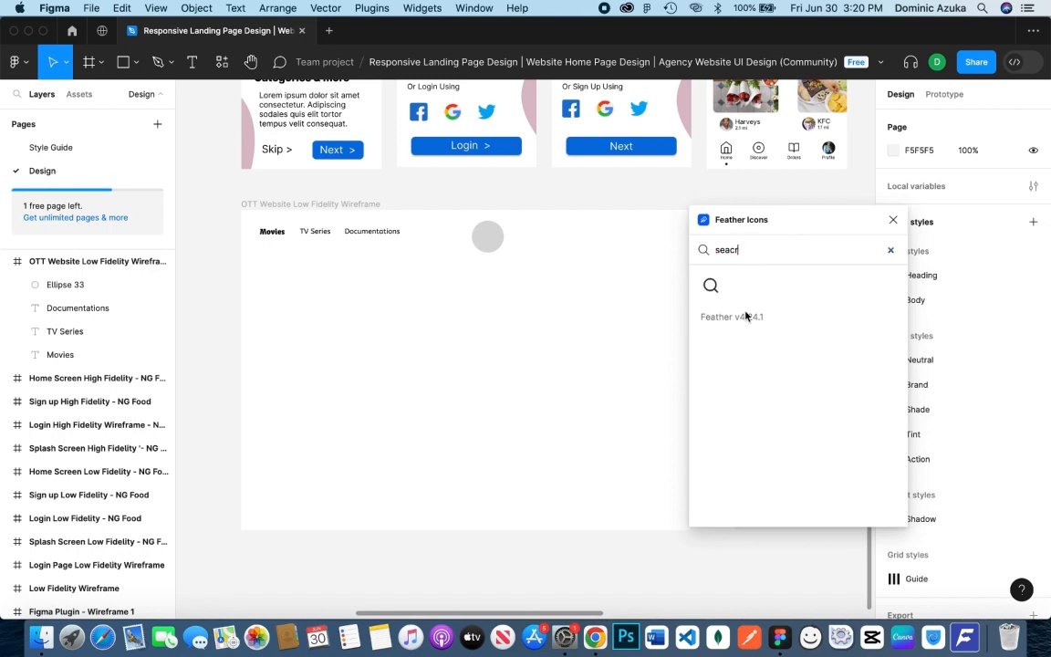
click(711, 285)
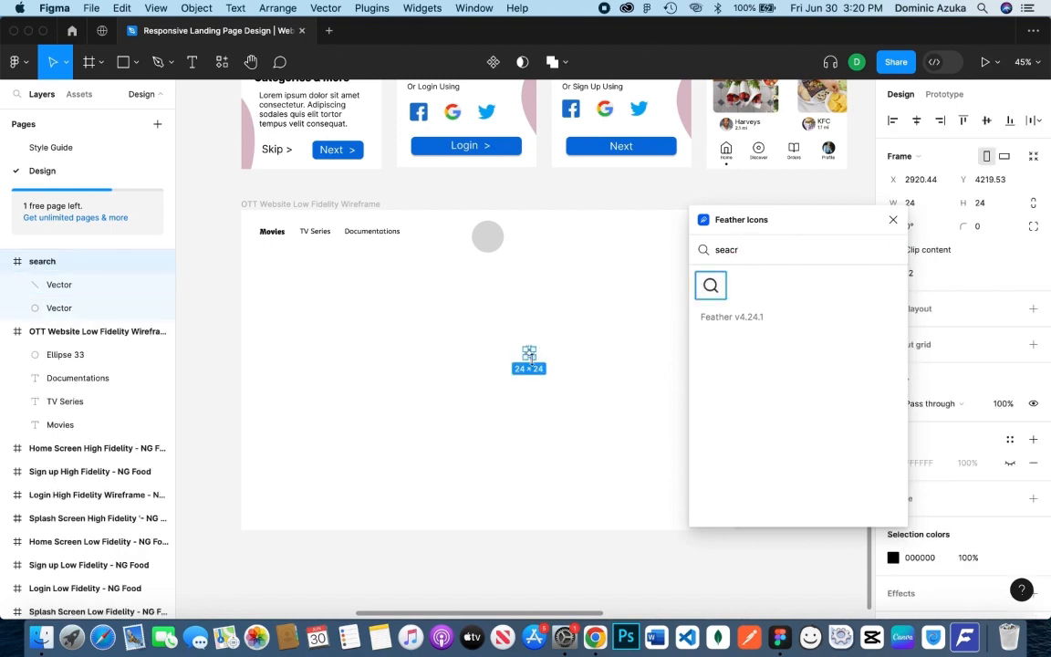
drag(531, 357, 585, 239)
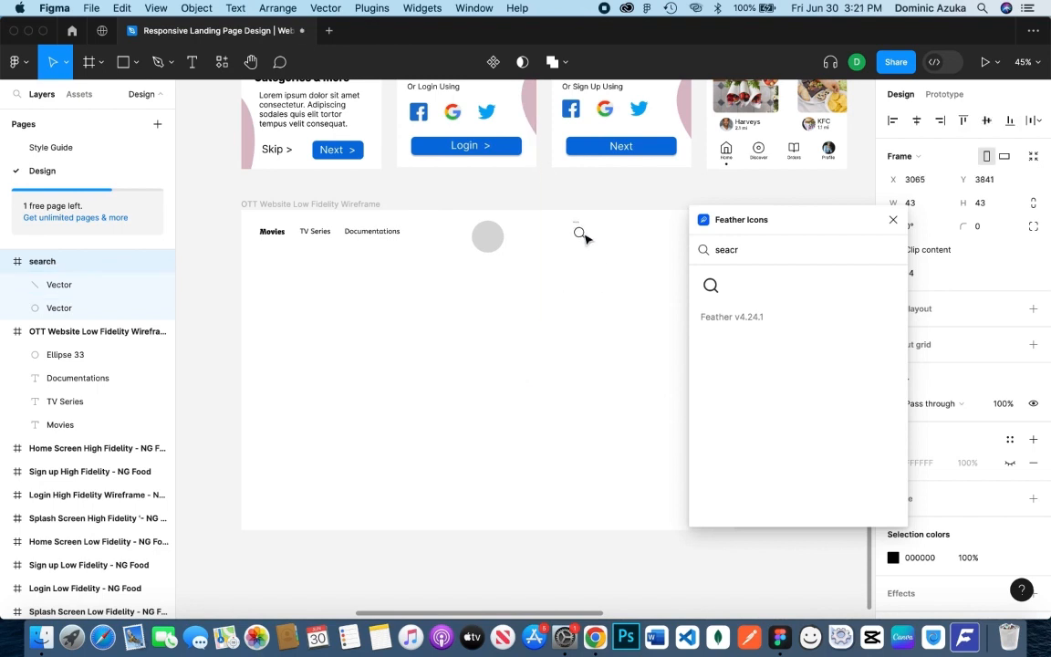
Insert a bell icon from Feather Icons, place it beside the search icon at 61 × 61 and close the plugin
double_click(744, 248)
text(notifi)
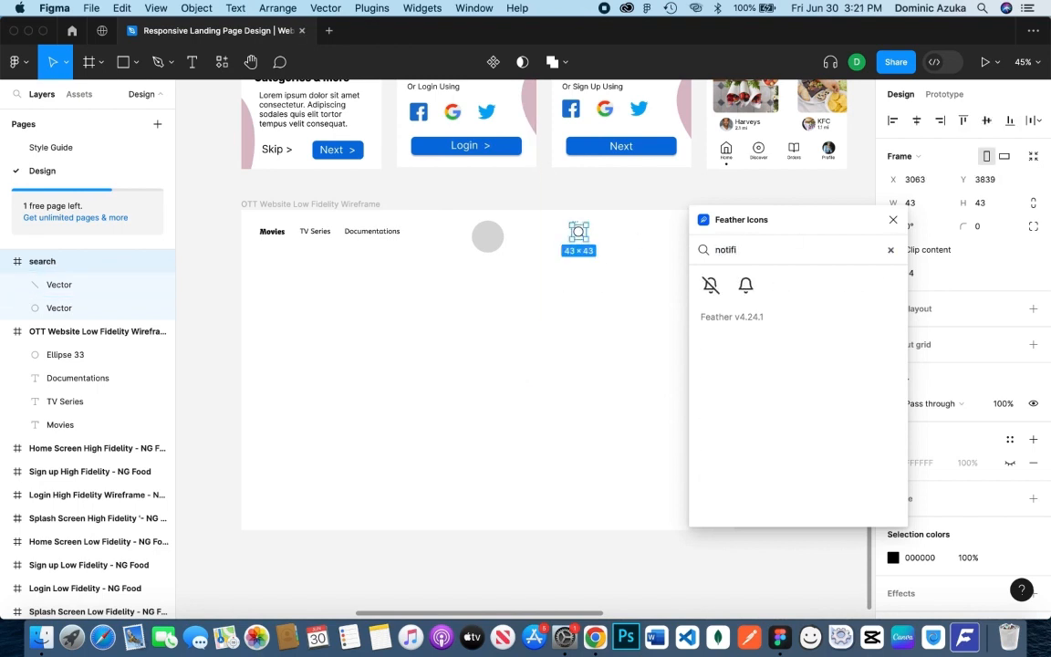
click(745, 284)
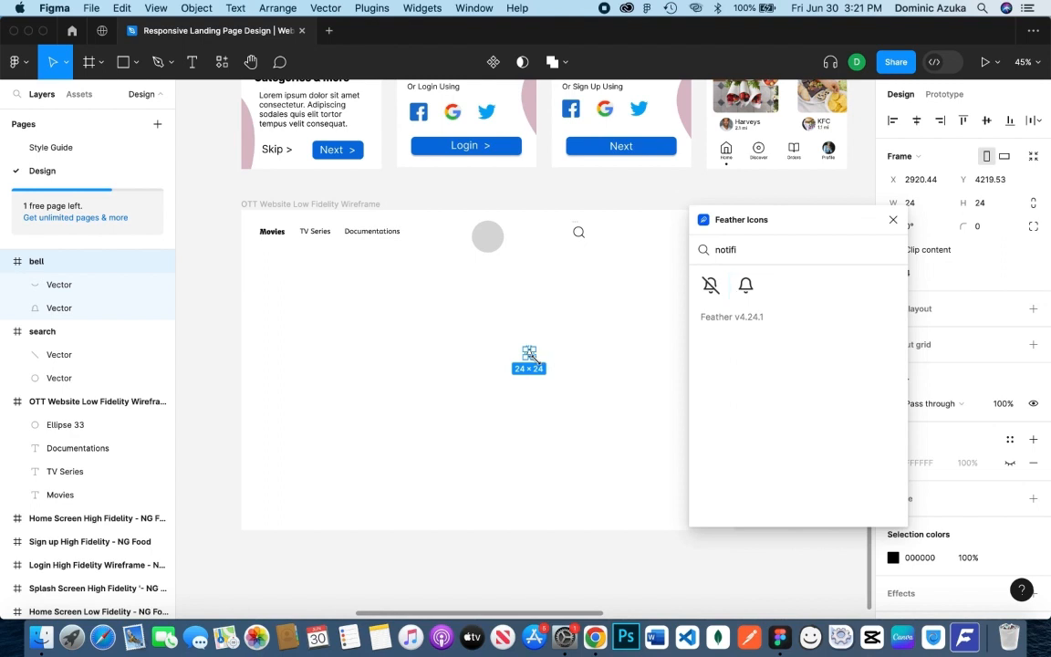
drag(530, 352, 619, 238)
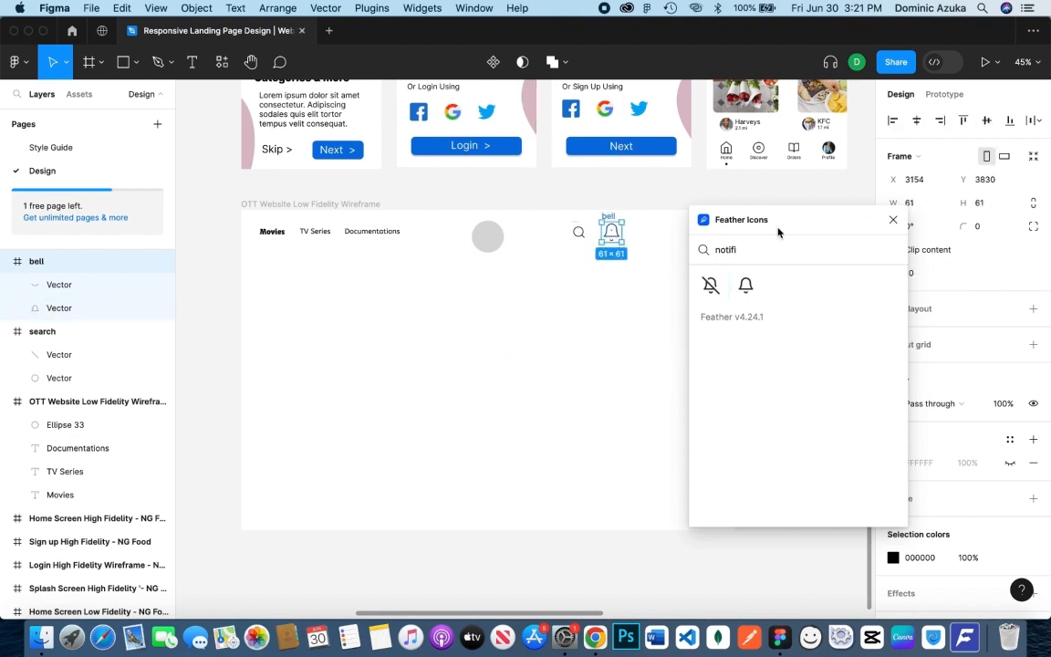
click(893, 219)
click(816, 227)
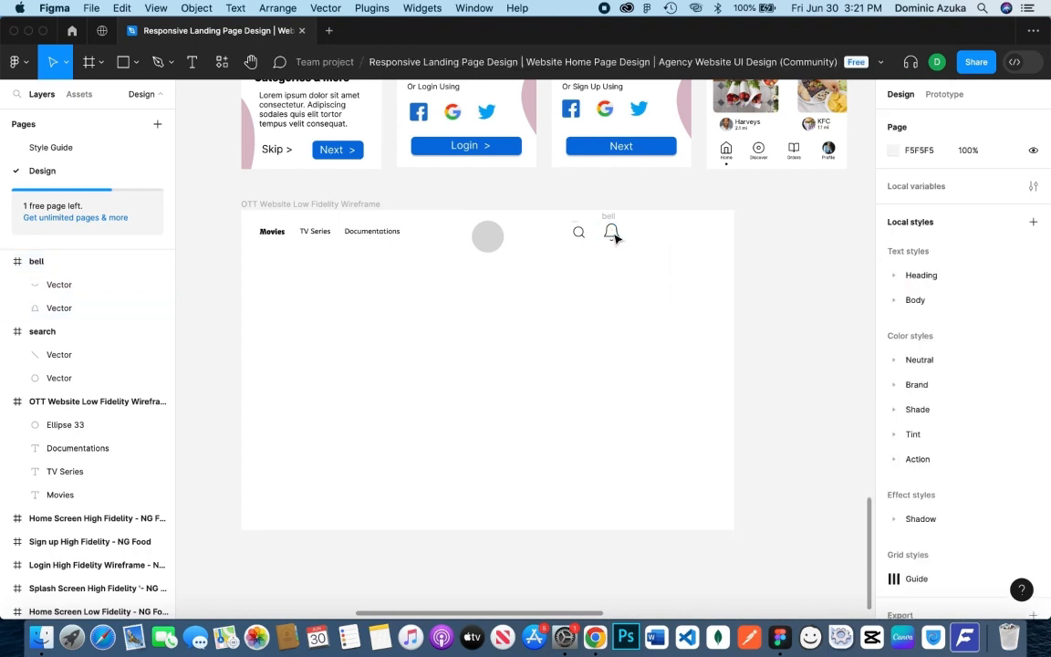
Duplicate the Movies label beside the bell icon at X 1258 and change the copy's text to Sign up
click(276, 235)
drag(275, 236, 667, 232)
text(S)
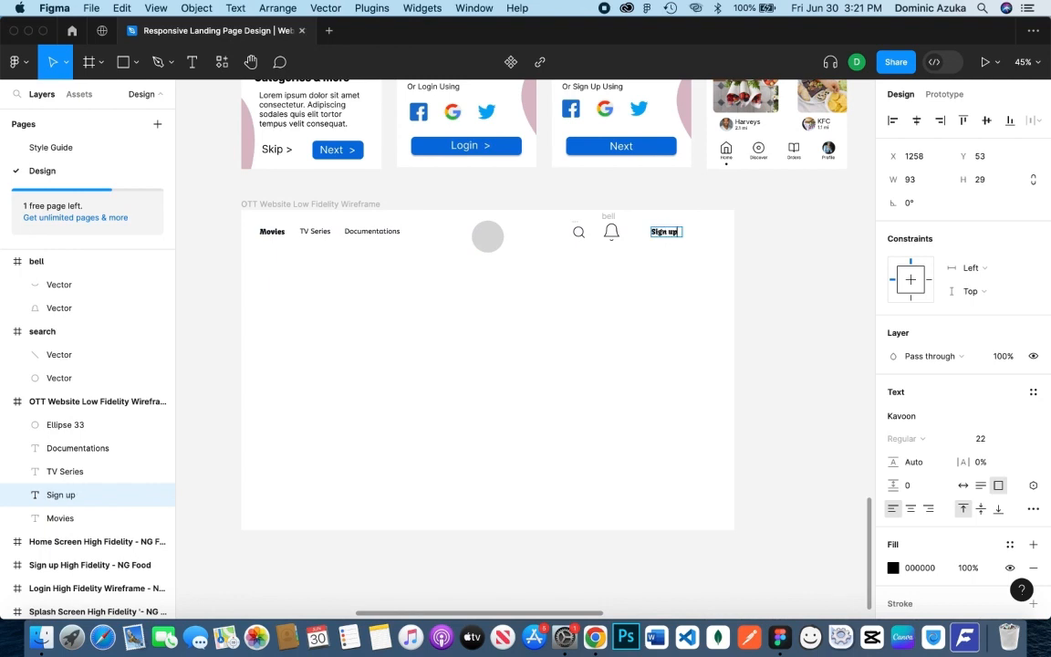
text(ign up)
key(Escape)
key(Escape)
Enlarge the search icon's frame to 61 × 61 from its centre
click(611, 233)
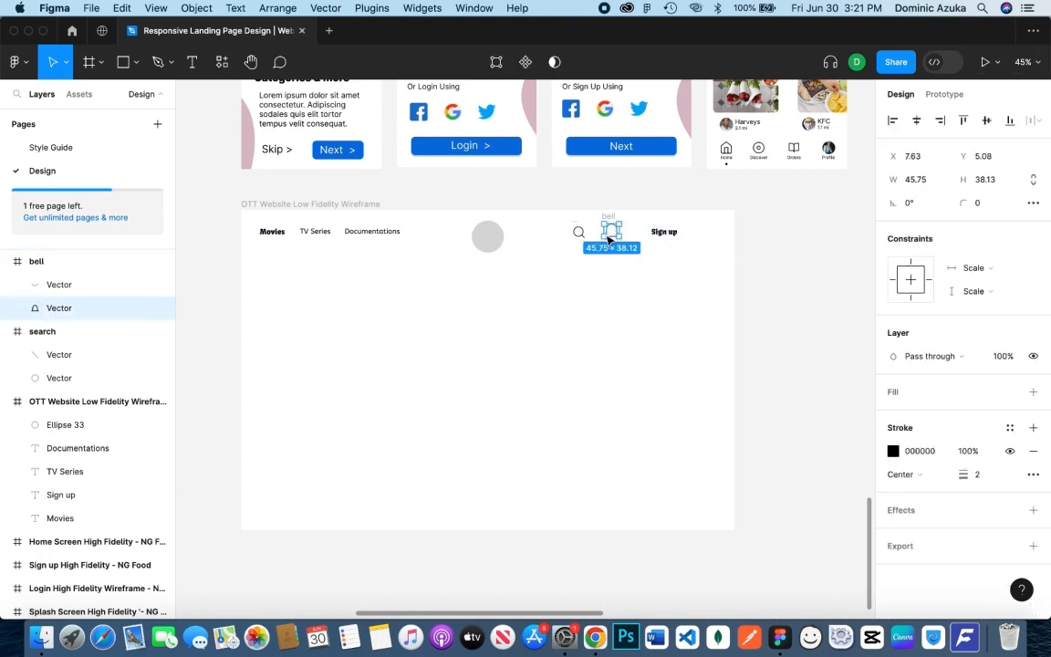
scroll(611, 236, up, 5)
drag(640, 256, 634, 250)
click(570, 276)
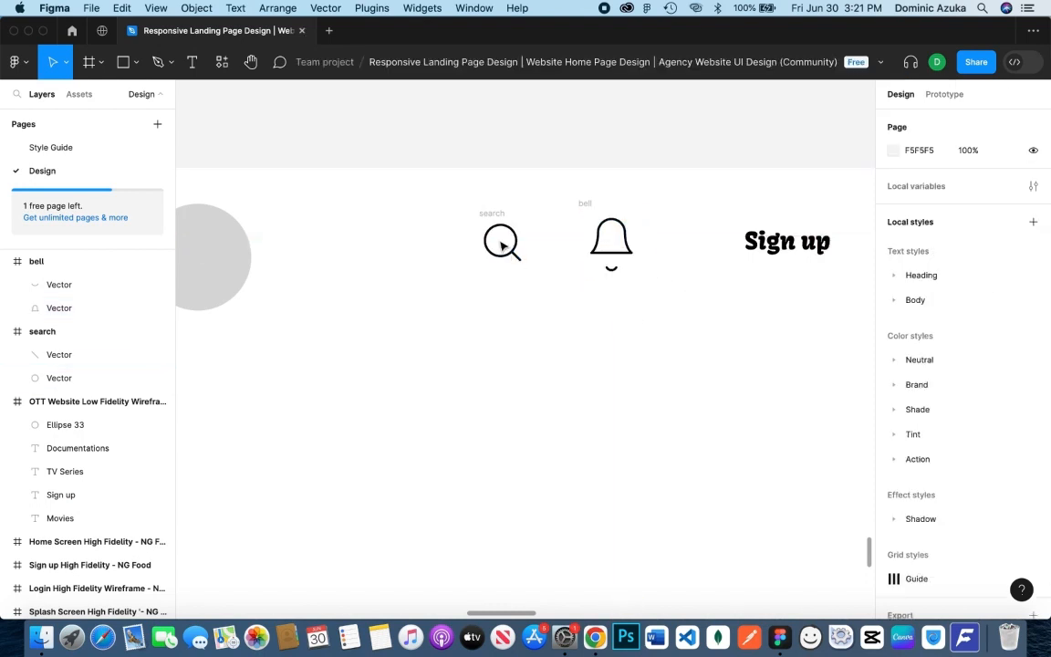
click(516, 261)
click(122, 332)
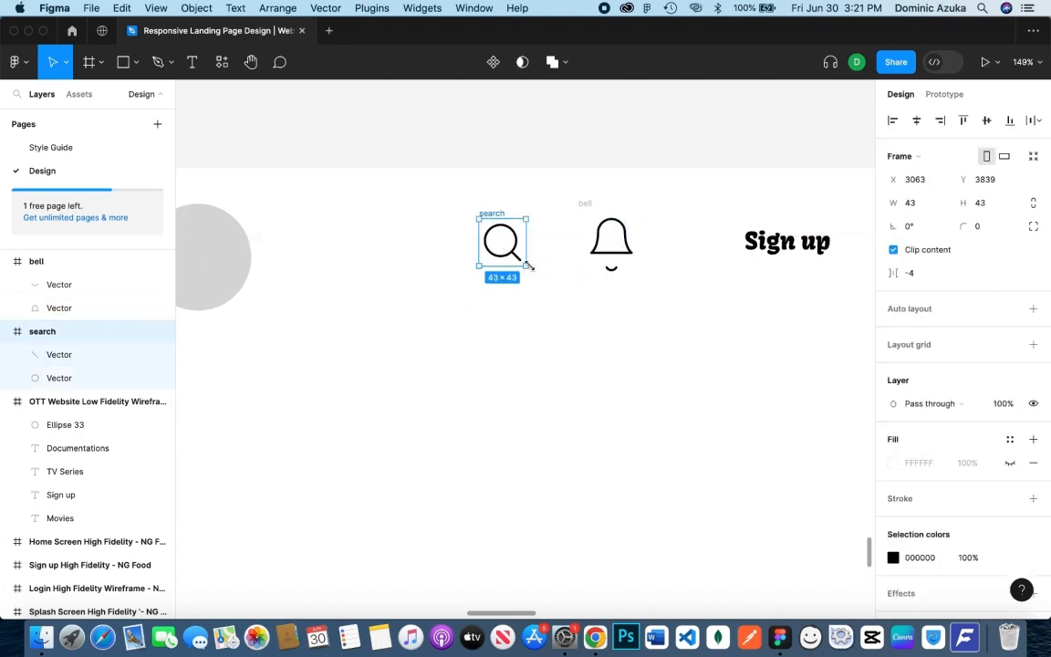
drag(528, 265, 537, 276)
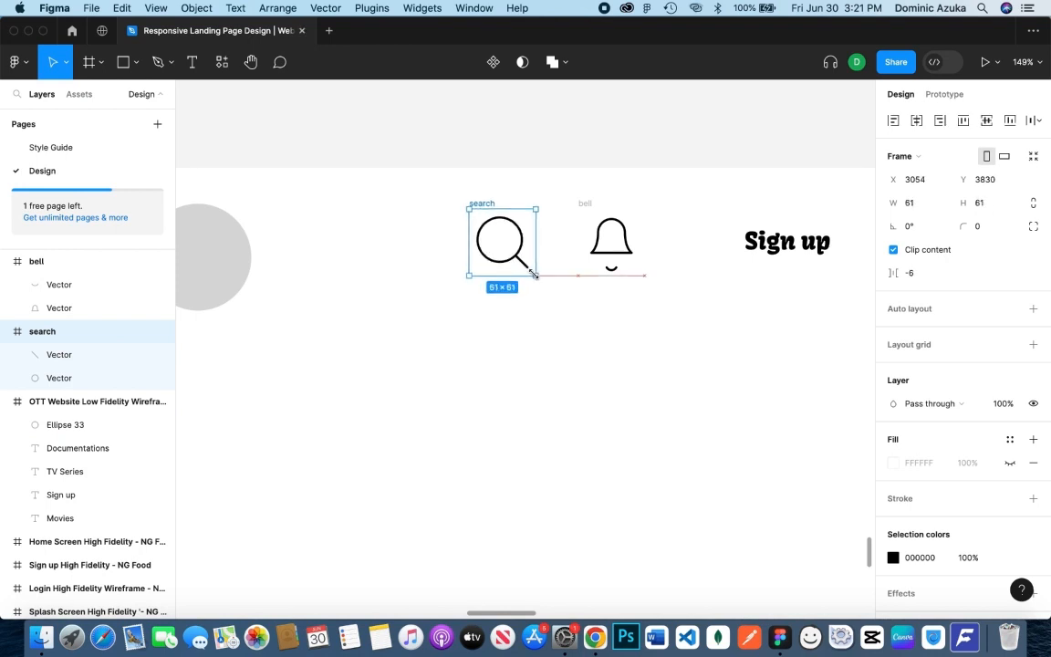
click(566, 317)
scroll(691, 319, down, 6)
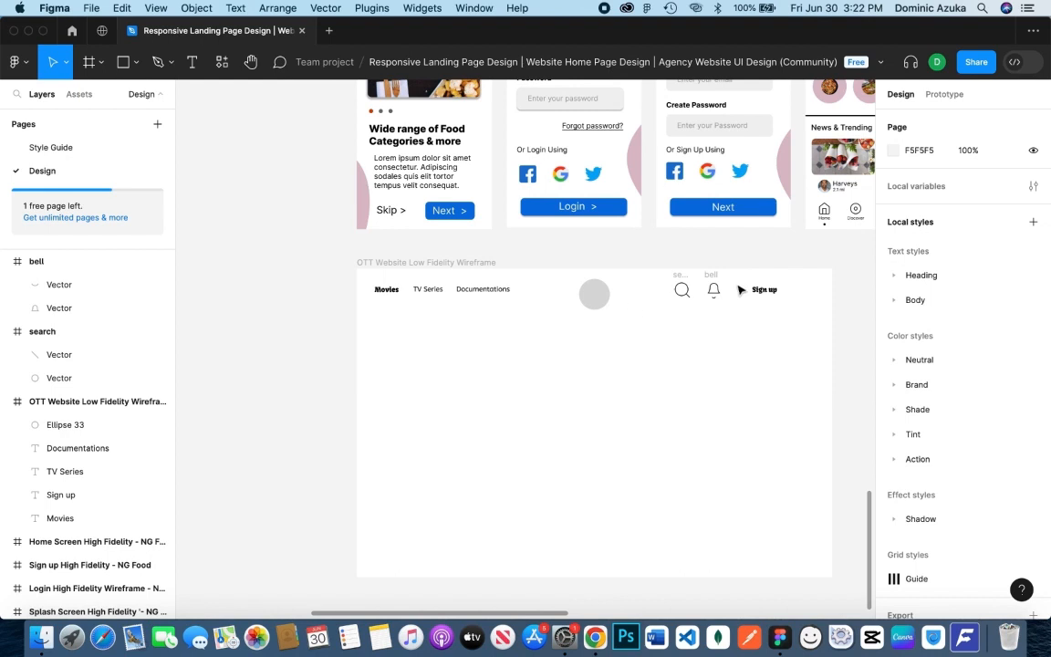
click(713, 289)
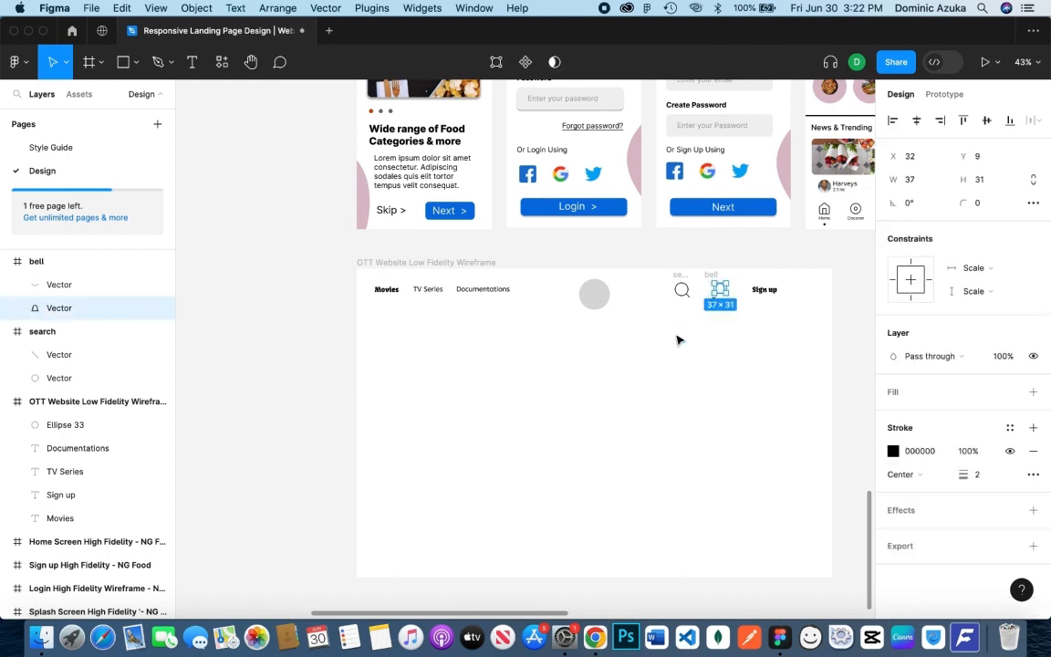
drag(675, 339, 744, 290)
key(super+z)
key(super+z)
key(super+z)
key(super+z)
key(super+z)
key(super+z)
key(super+z)
Flatten the bell frame and the search frame into one vector layer each
drag(652, 301, 812, 295)
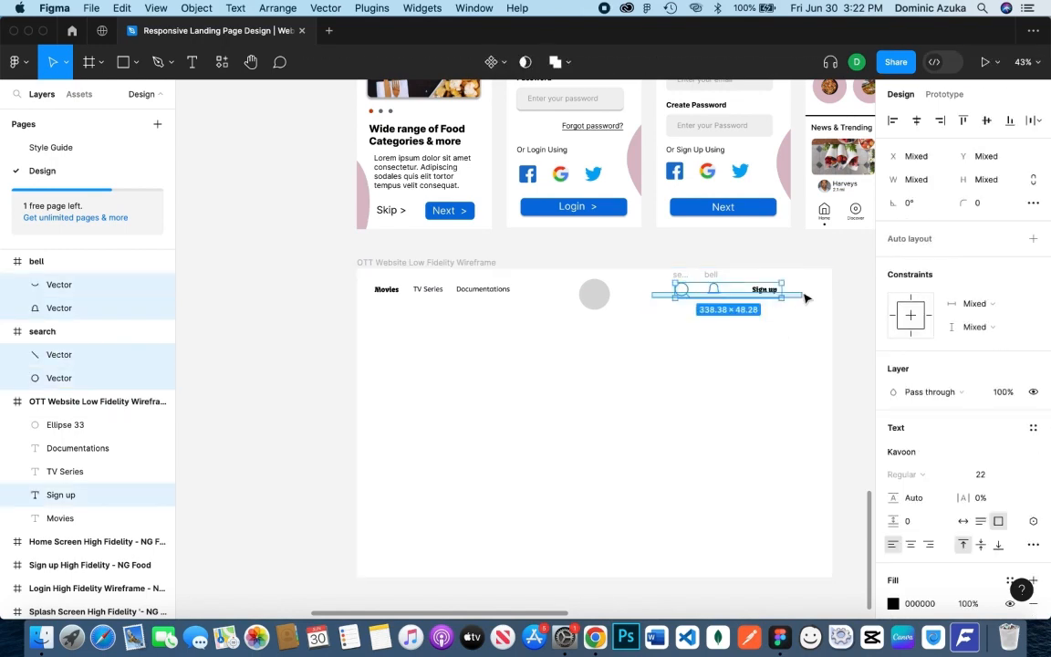
right_click(66, 262)
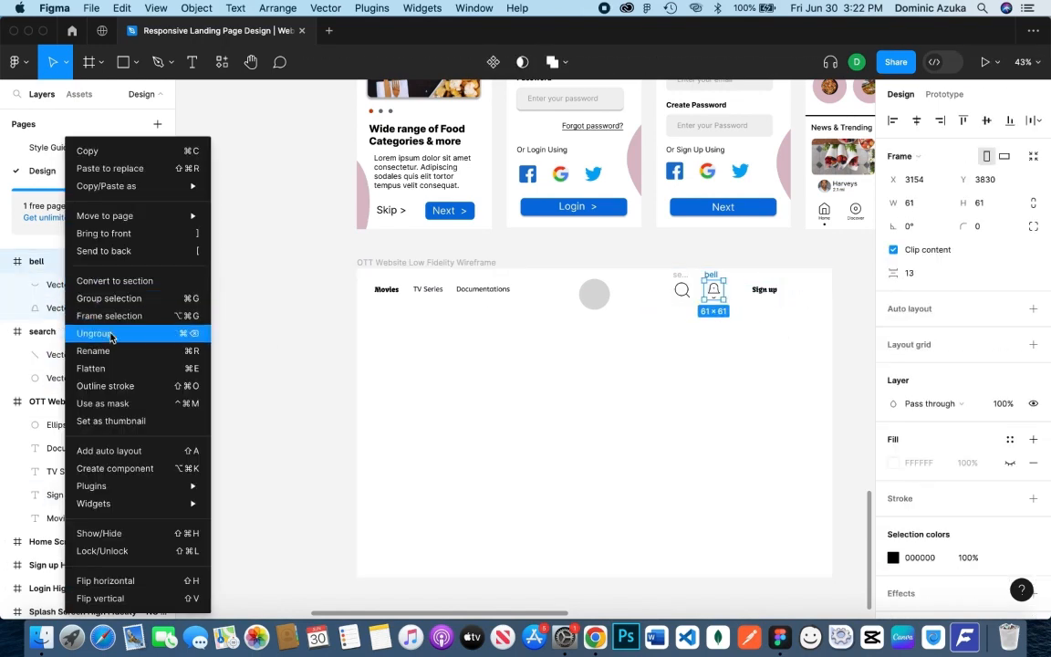
click(105, 335)
right_click(86, 286)
click(111, 369)
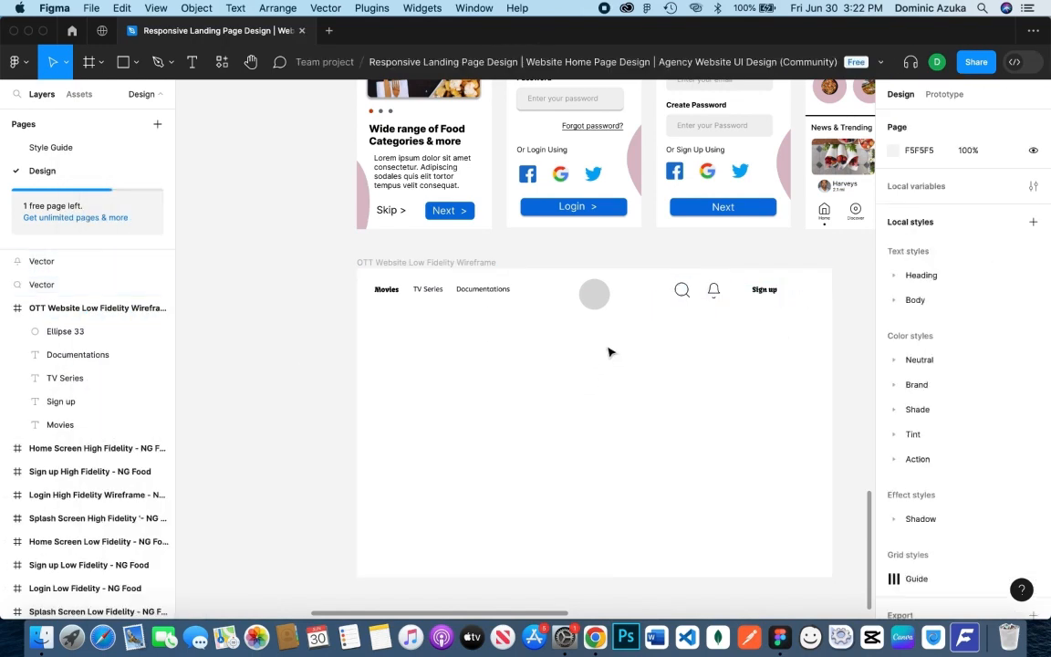
Distribute the search icon, bell icon and Sign up label evenly in the horizontal direction
drag(610, 352, 812, 248)
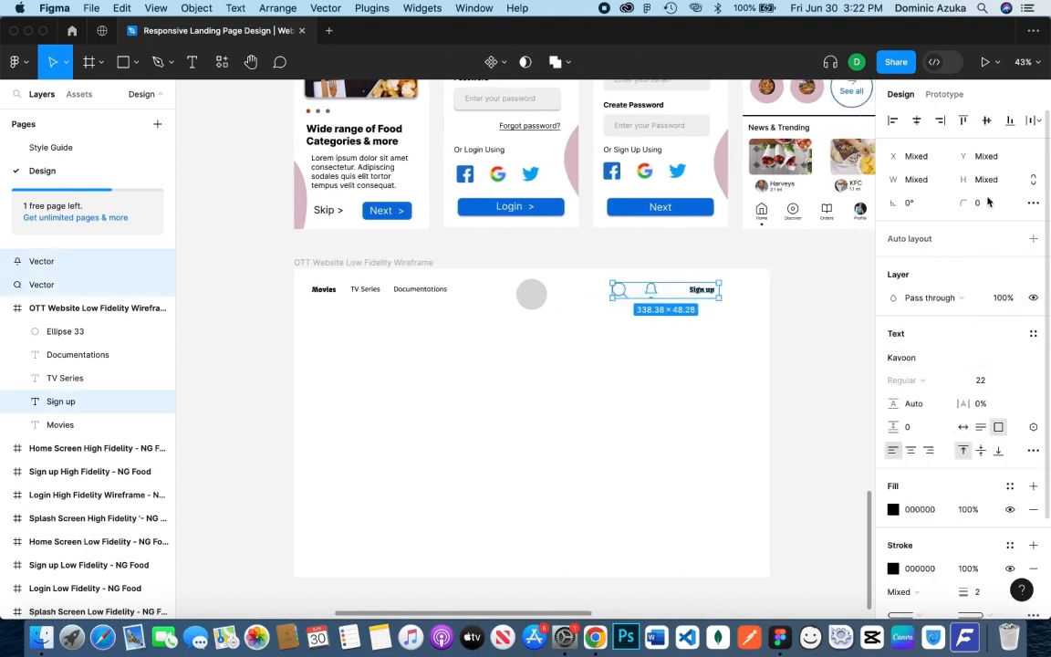
click(1039, 122)
click(969, 173)
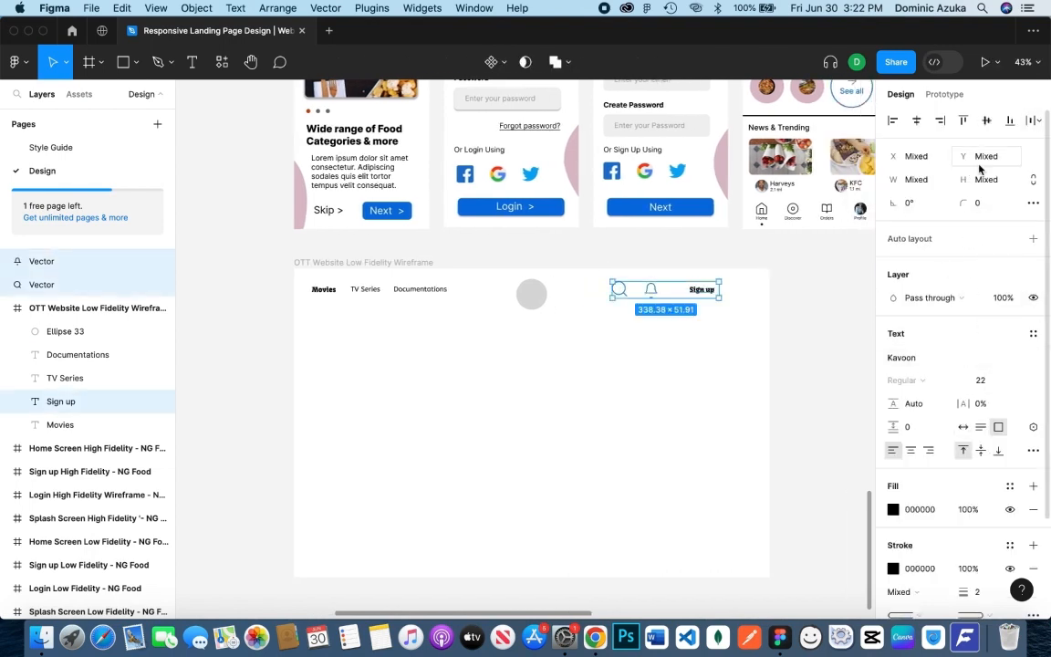
click(1039, 121)
click(962, 173)
click(797, 339)
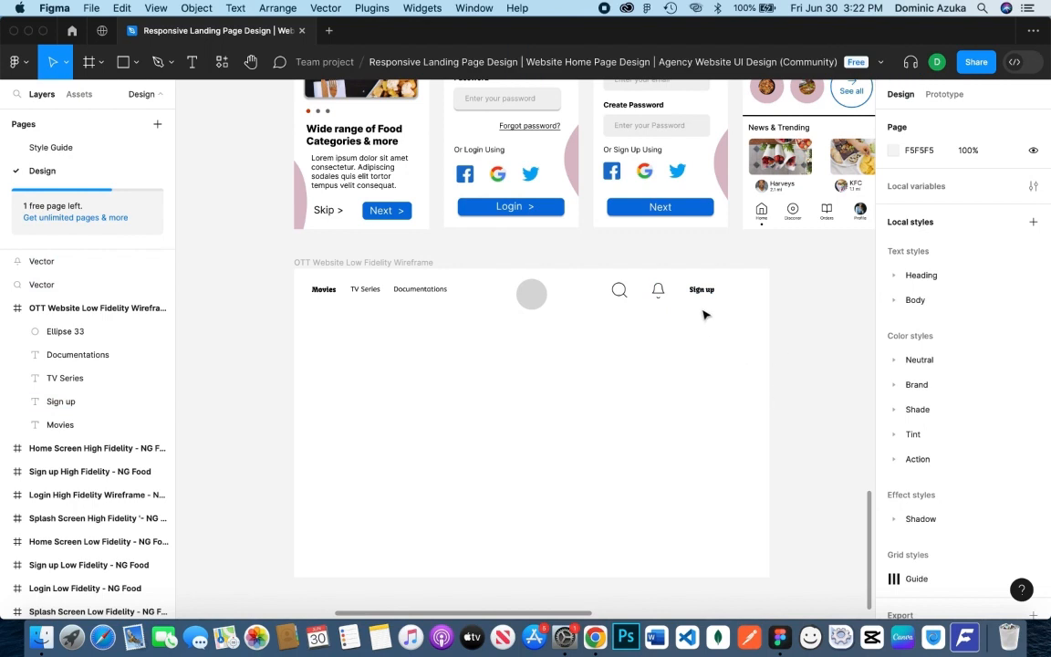
Start a text layer below the Movies label at X 54, Y 233 and set its font to Acme
drag(525, 383, 584, 303)
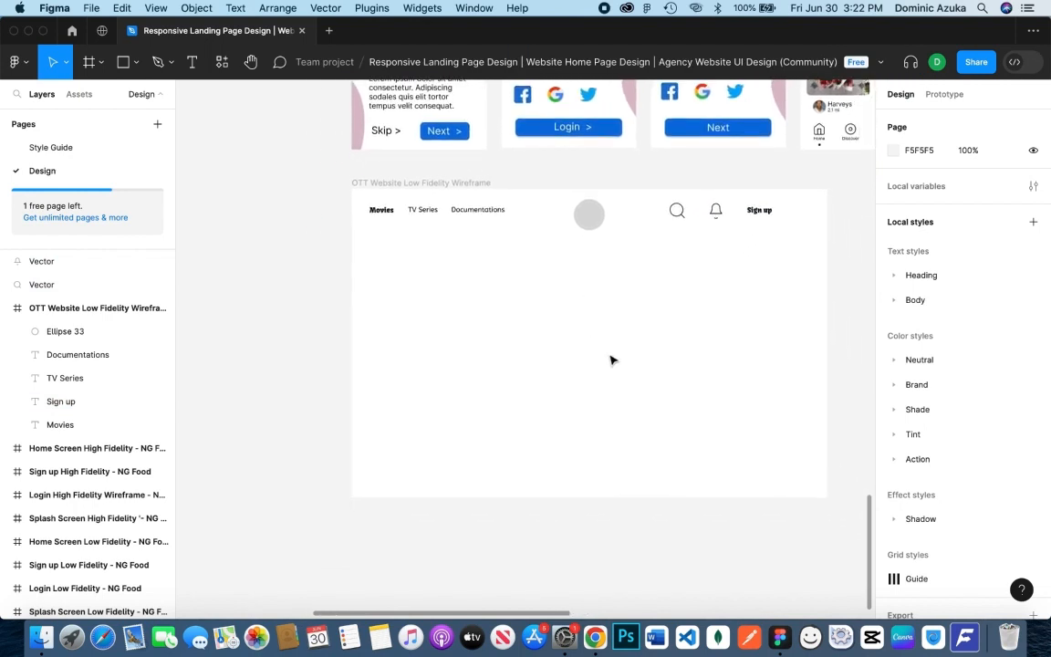
scroll(639, 307, right, 2)
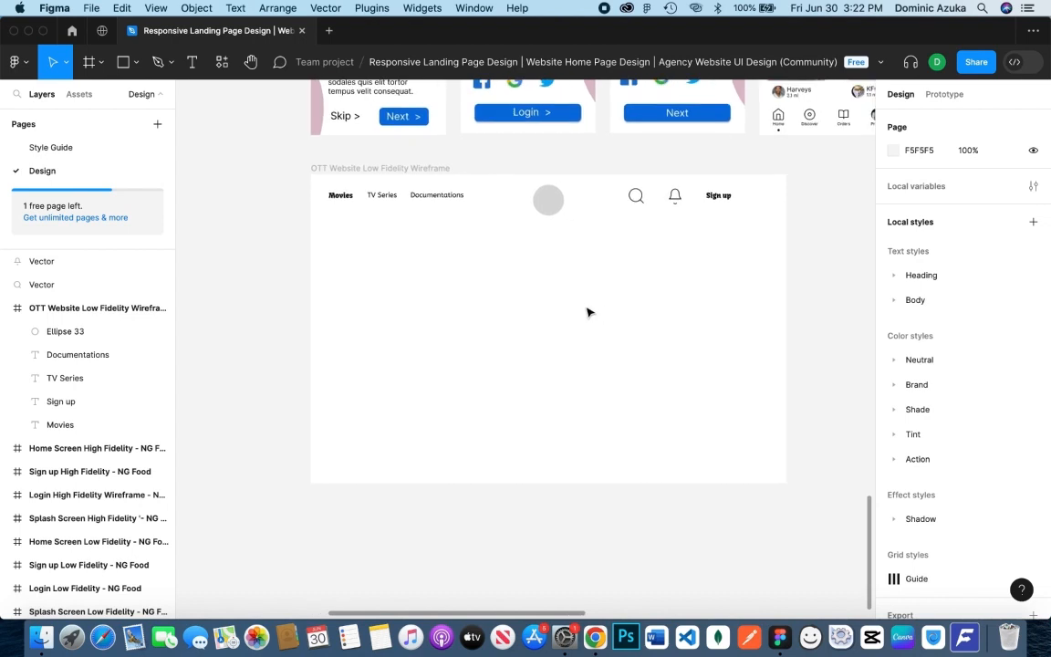
key(t)
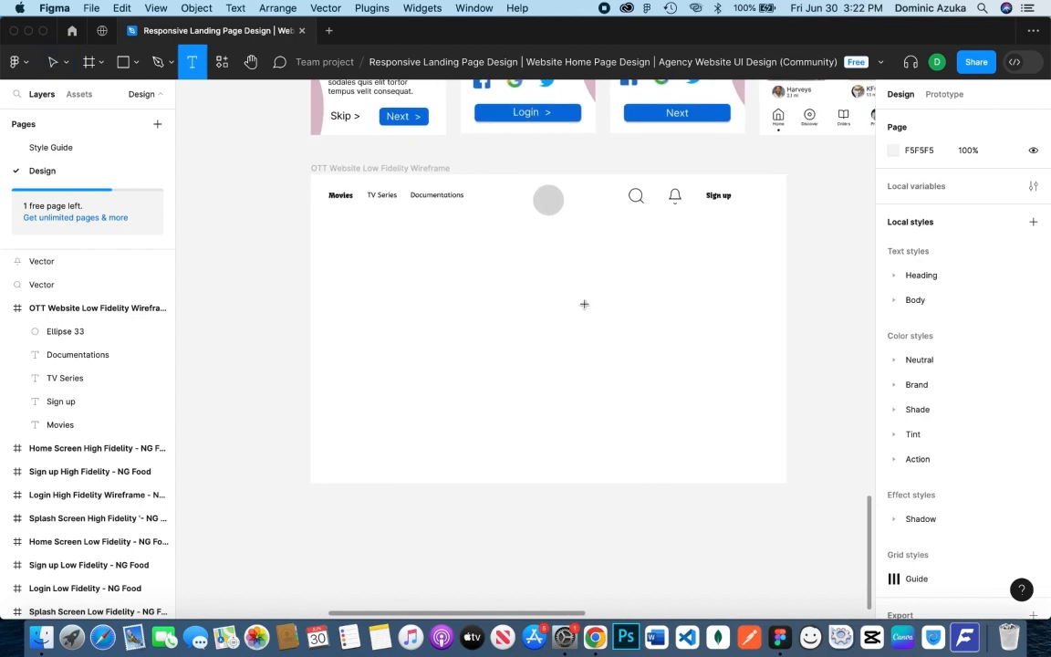
click(329, 245)
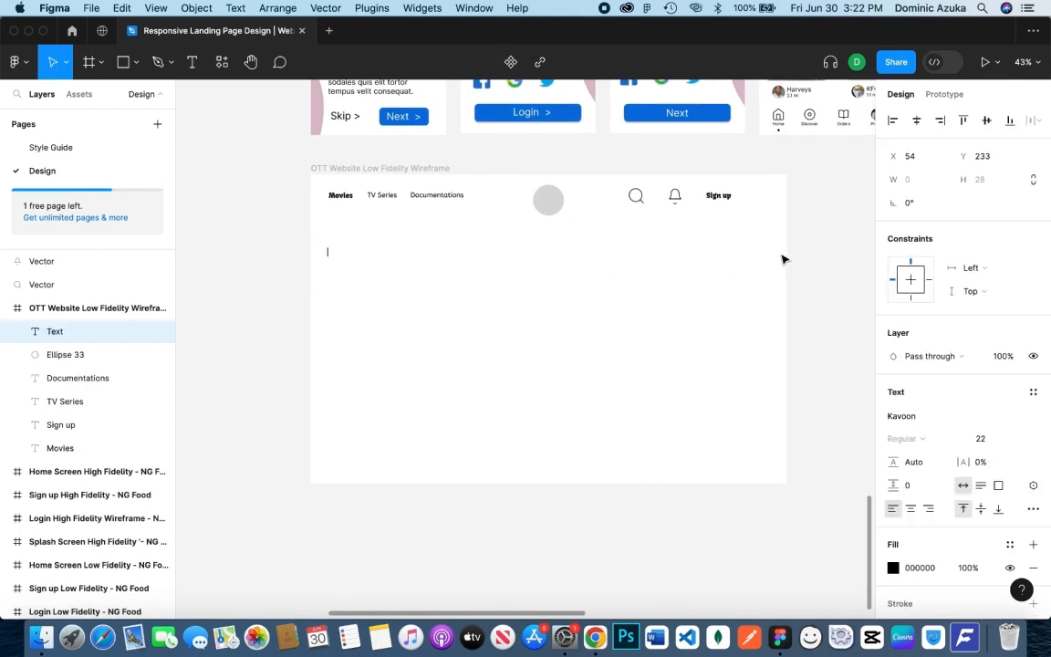
click(912, 416)
scroll(786, 461, down, 3)
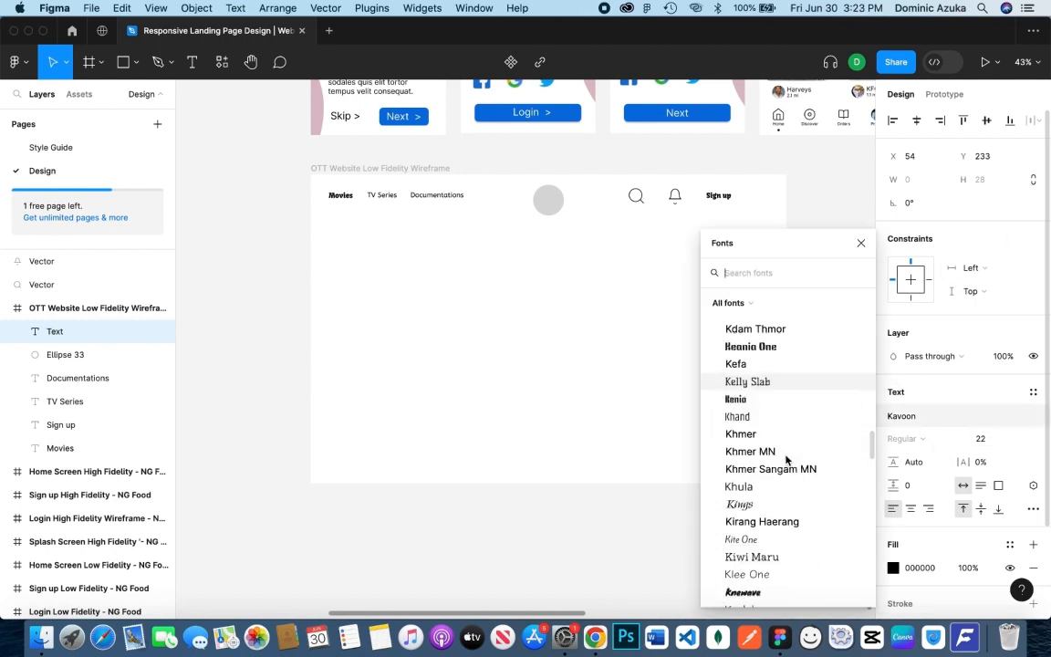
drag(872, 443, 873, 332)
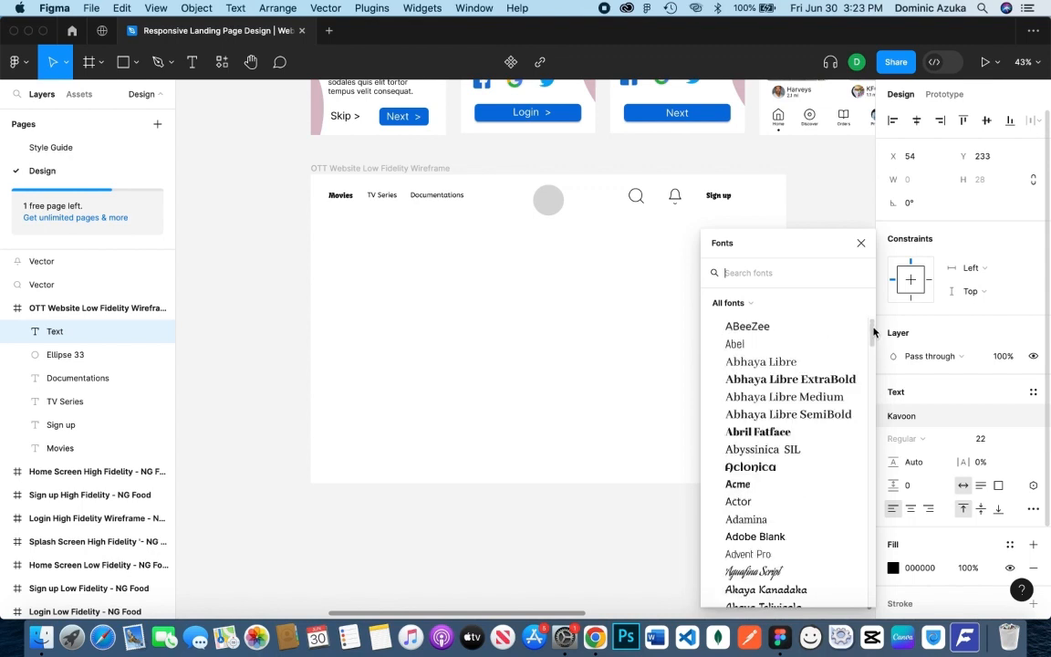
click(741, 483)
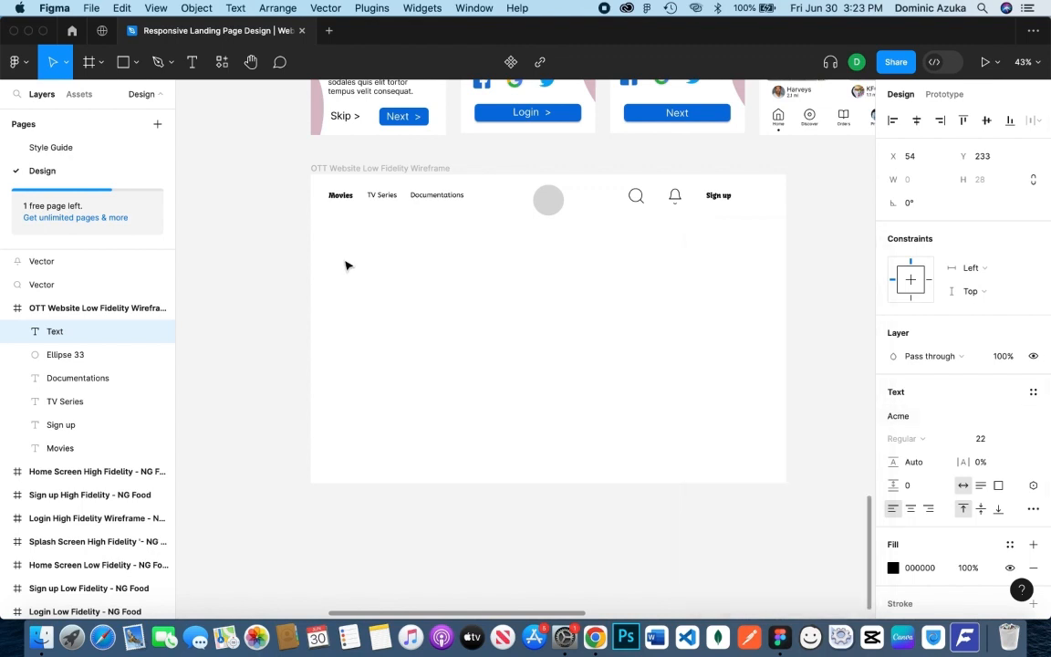
text(thri)
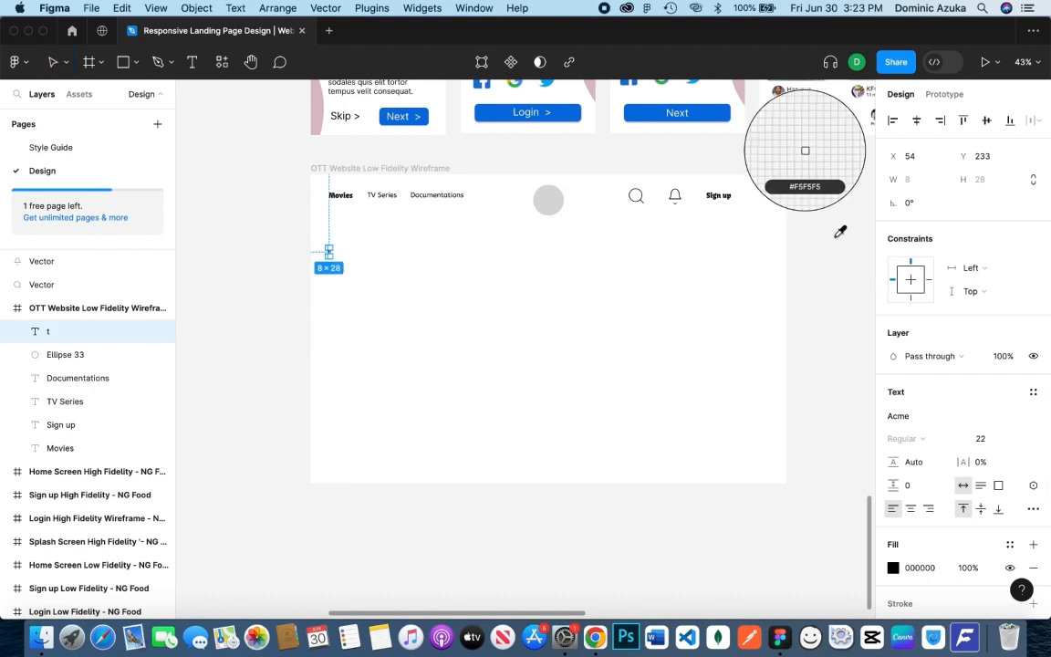
key(Escape)
click(524, 253)
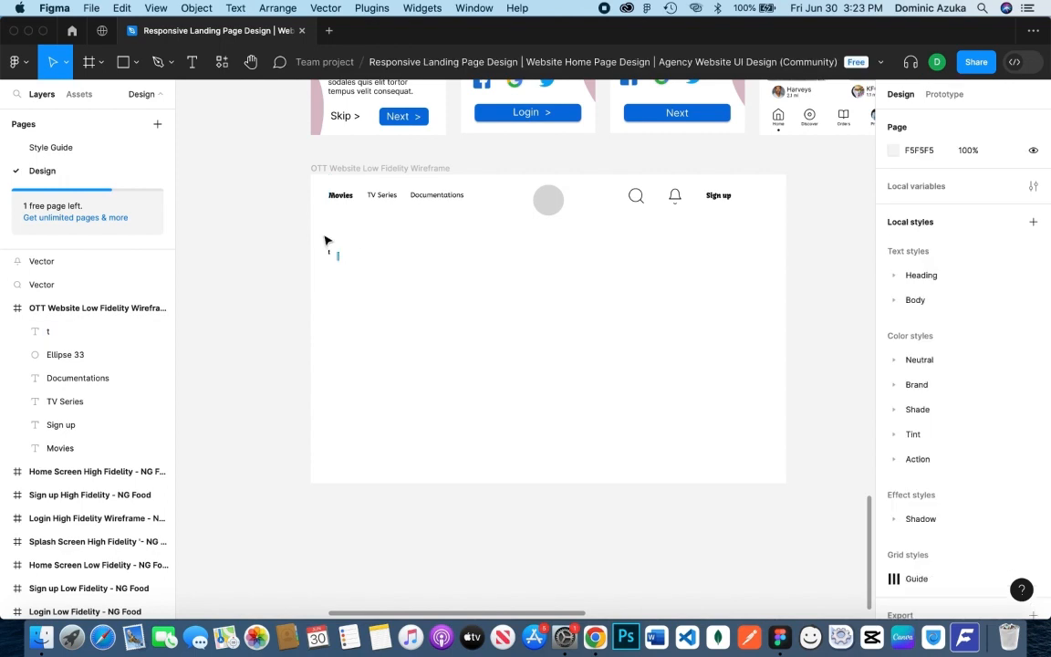
click(329, 253)
key(BackSpace)
Add the text Movie Title below the navigation labels at X 75, Y 263
key(t)
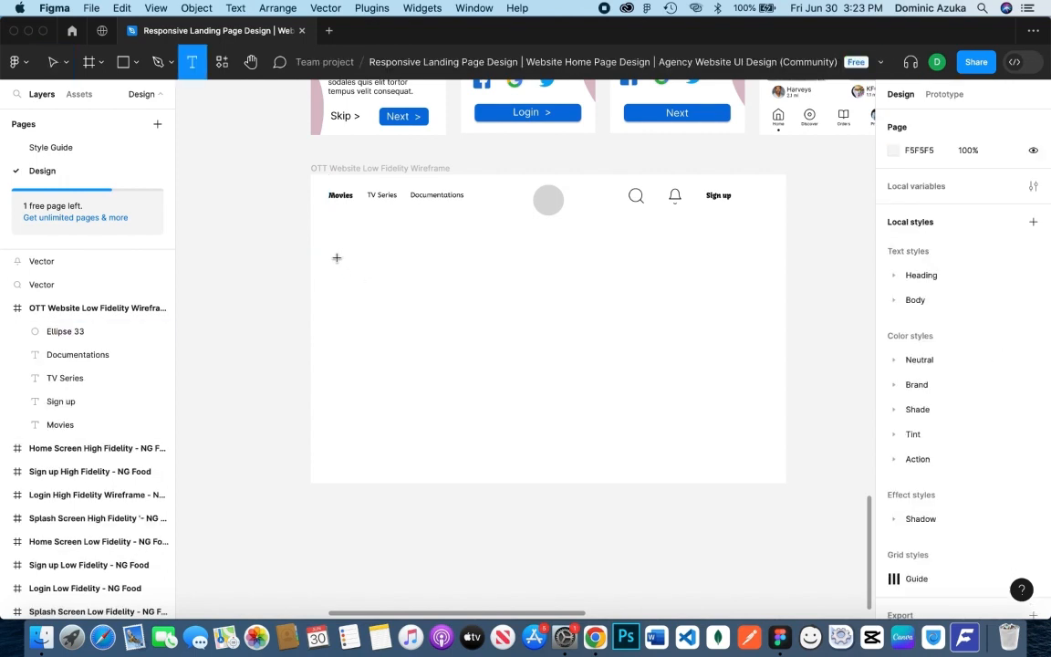
click(336, 259)
text(Movie Title)
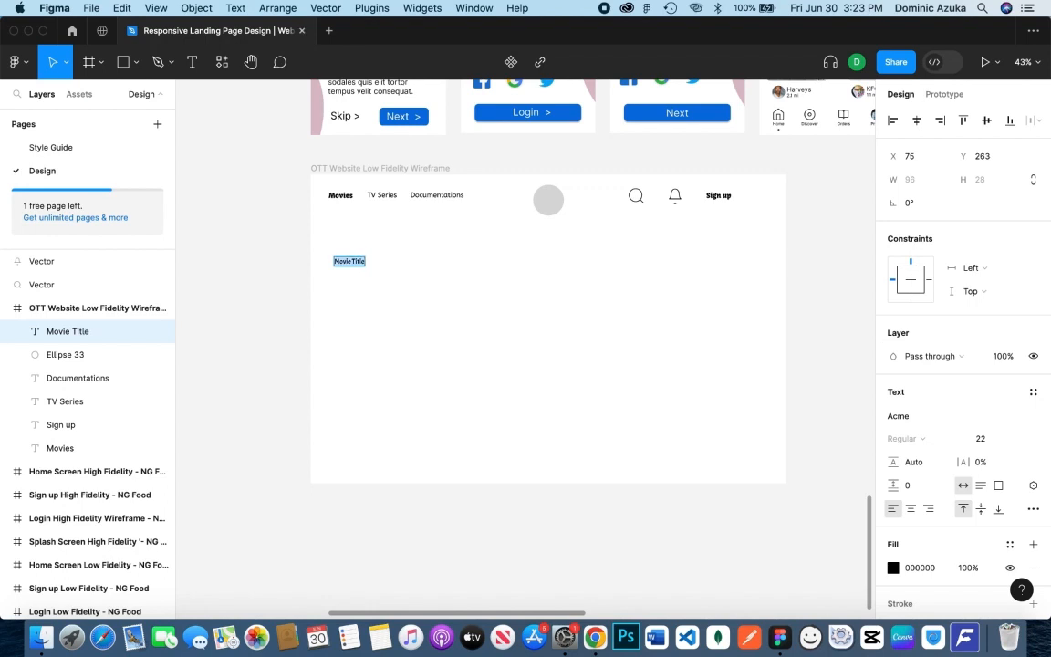
Increase the Movie Title text's font size to 50
key(super+shift+period)
key(super+shift+period)
key(super+shift+period)
key(super+shift+period)
key(super+shift+period)
key(super+shift+period)
key(super+shift+period)
key(super+shift+period)
key(super+shift+period)
key(super+shift+period)
key(super+shift+period)
key(super+shift+period)
key(super+shift+period)
key(super+shift+period)
key(super+shift+period)
key(super+shift+period)
key(super+shift+period)
key(super+shift+period)
key(super+shift+period)
key(super+shift+period)
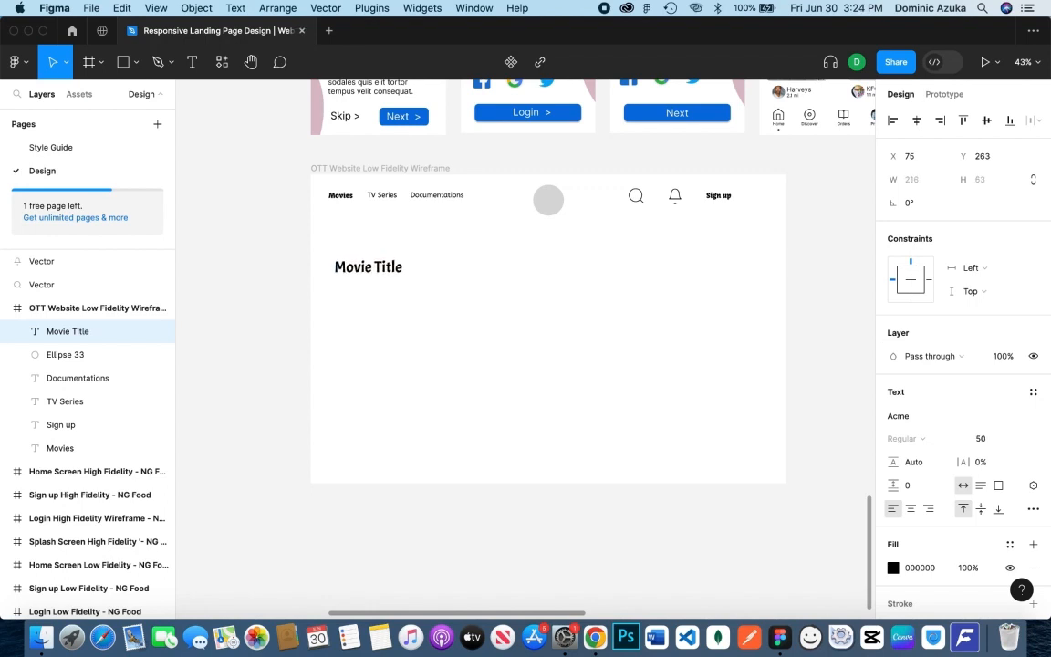
click(377, 324)
Duplicate Movie Title at X 47, Y 306, set the copy's font to Actor and change its text to Sub Title
drag(381, 271, 342, 252)
click(381, 358)
click(899, 416)
click(738, 469)
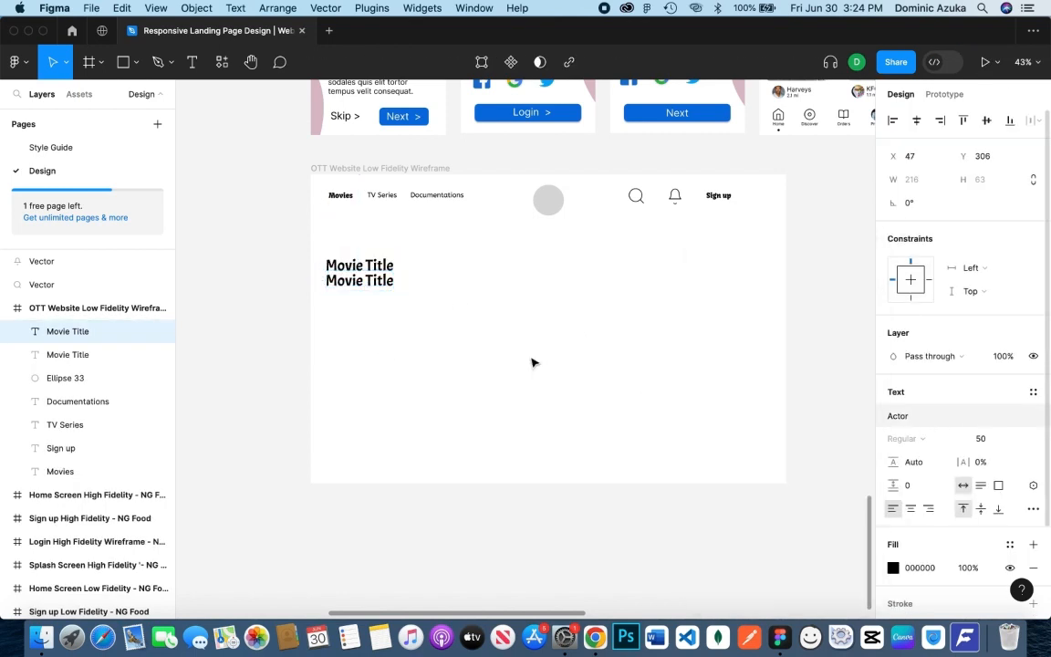
double_click(371, 279)
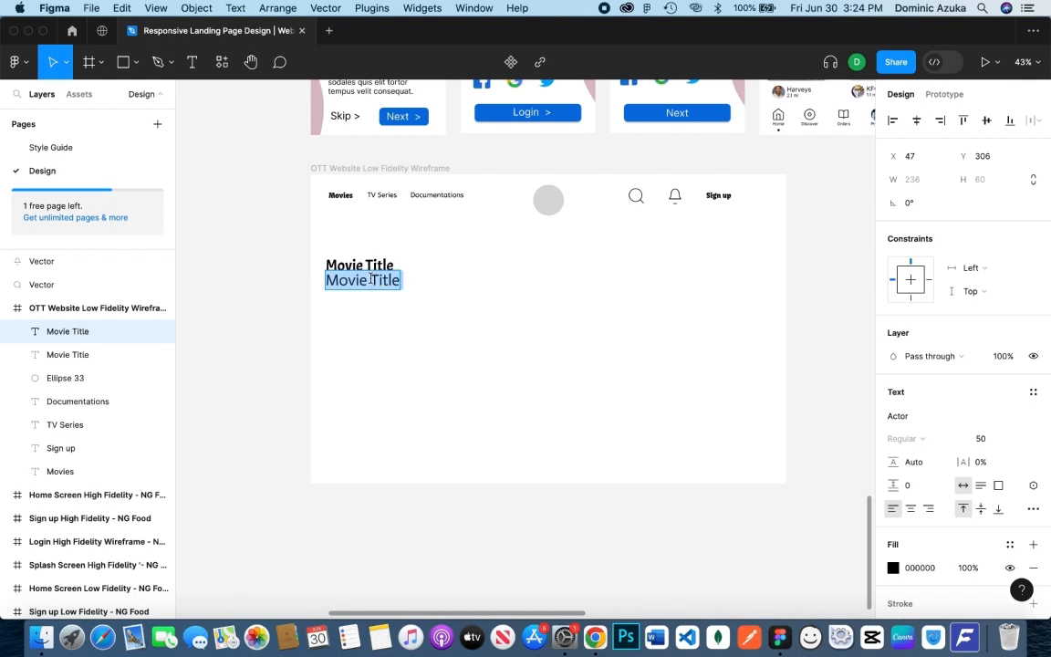
text(Sub)
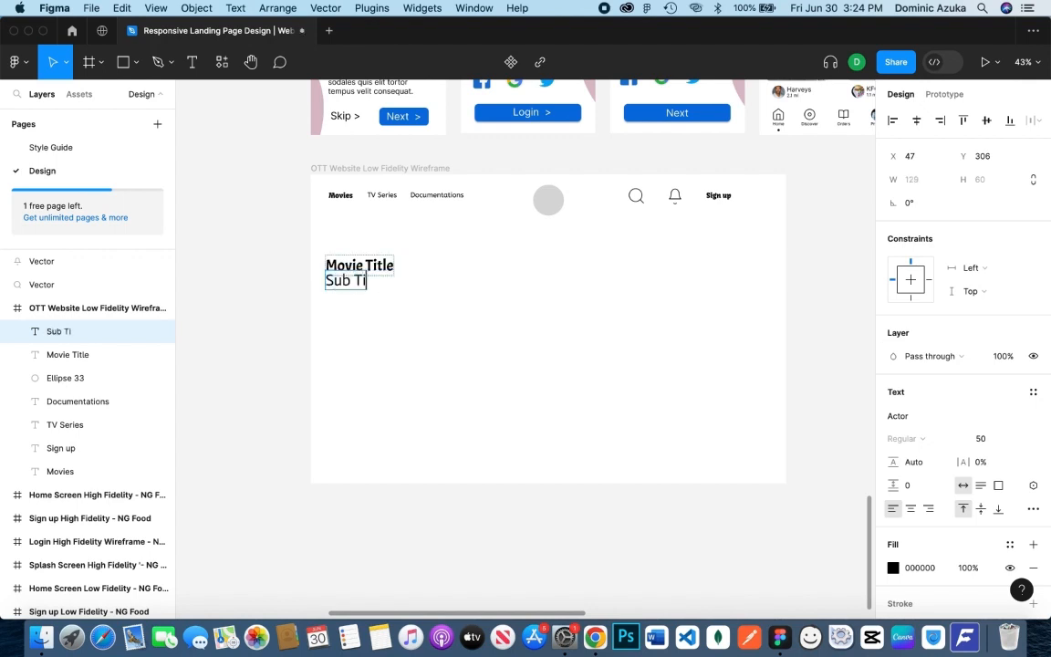
drag(330, 282, 500, 363)
click(362, 351)
key(t)
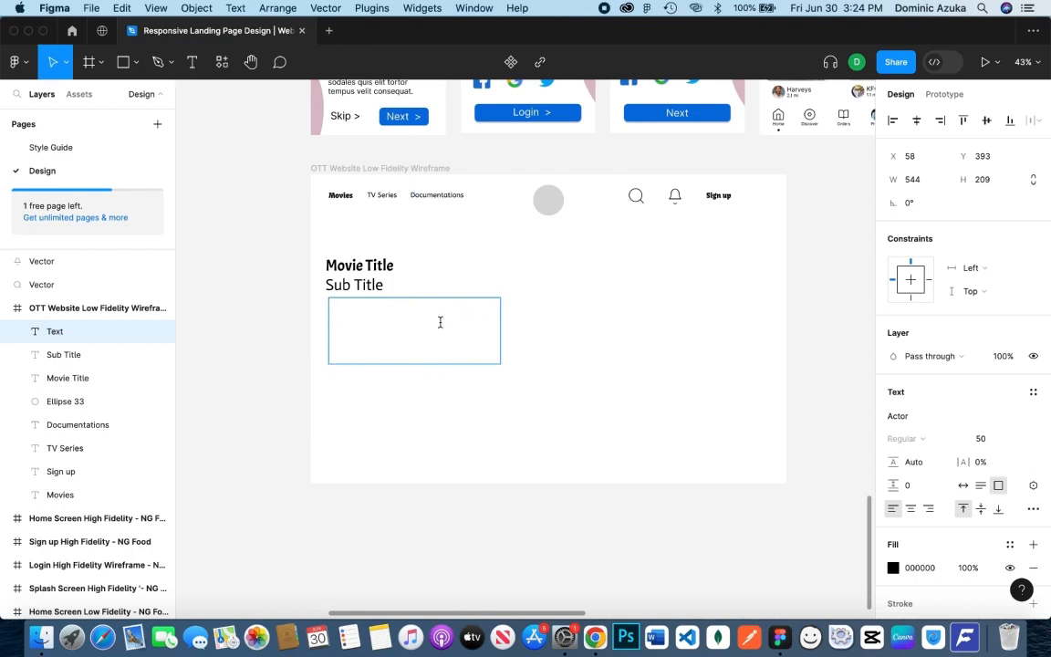
Draw a text box about 629 × 246 below Sub Title and auto-generate its text with the Lorem Ipsum plugin
right_click(585, 317)
mouse_move(636, 496)
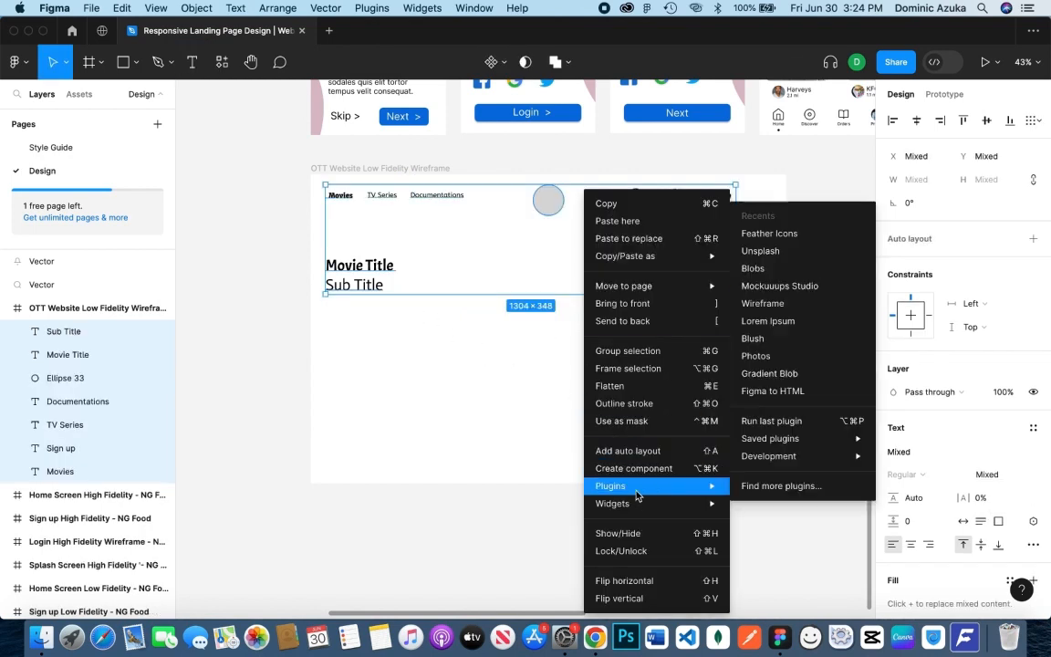
click(761, 326)
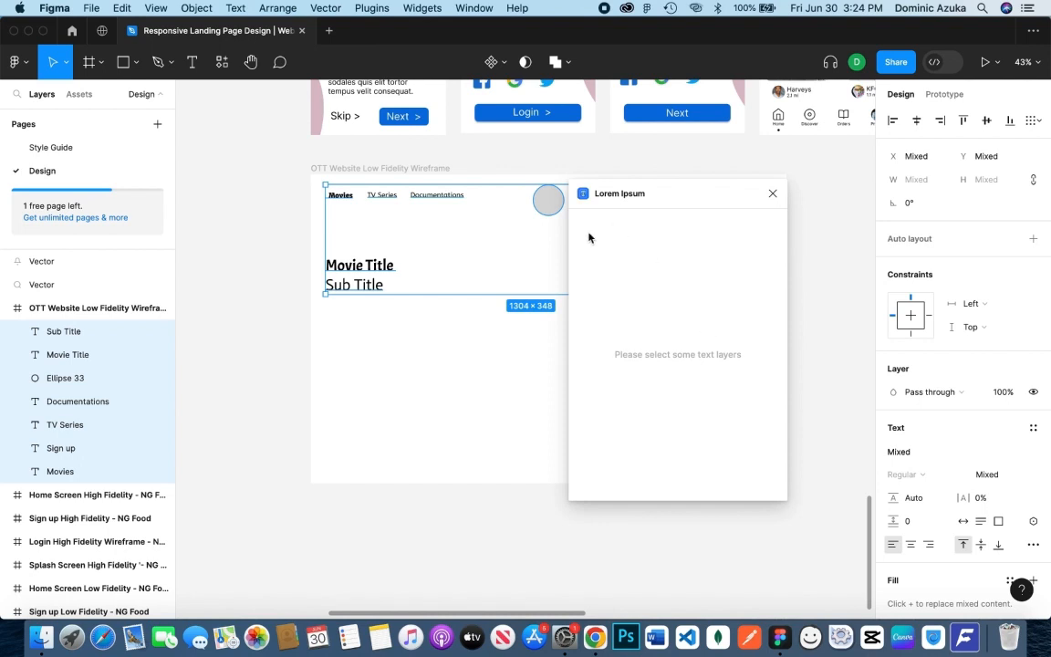
key(t)
drag(327, 310, 526, 387)
click(684, 402)
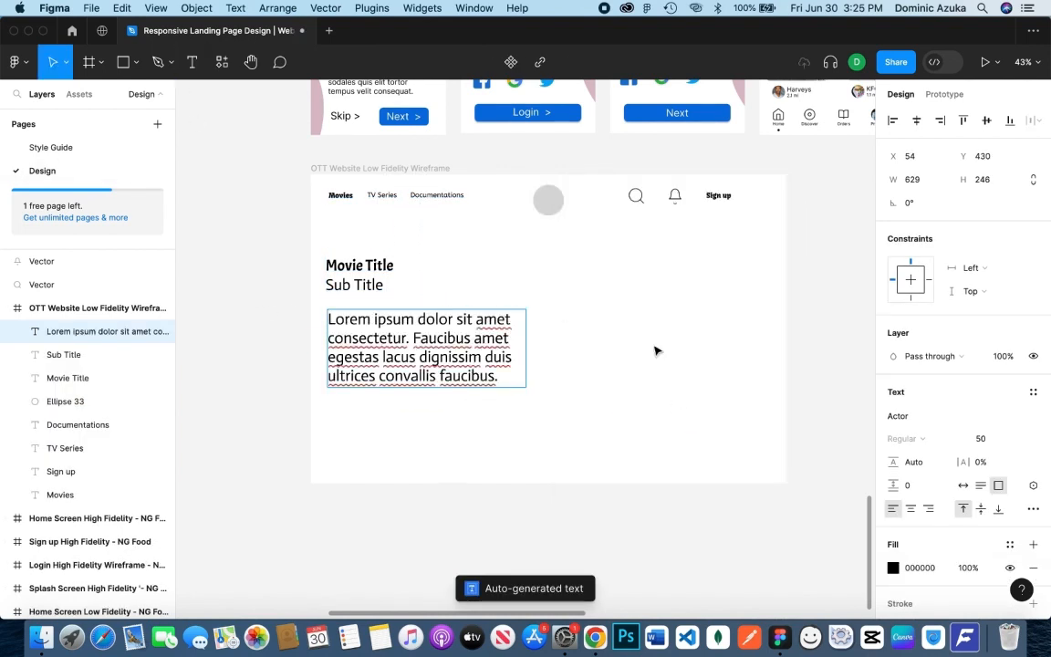
Move the lorem ipsum paragraph up to X 47, Y 402 and set its font size to 20
drag(447, 351, 447, 323)
click(802, 280)
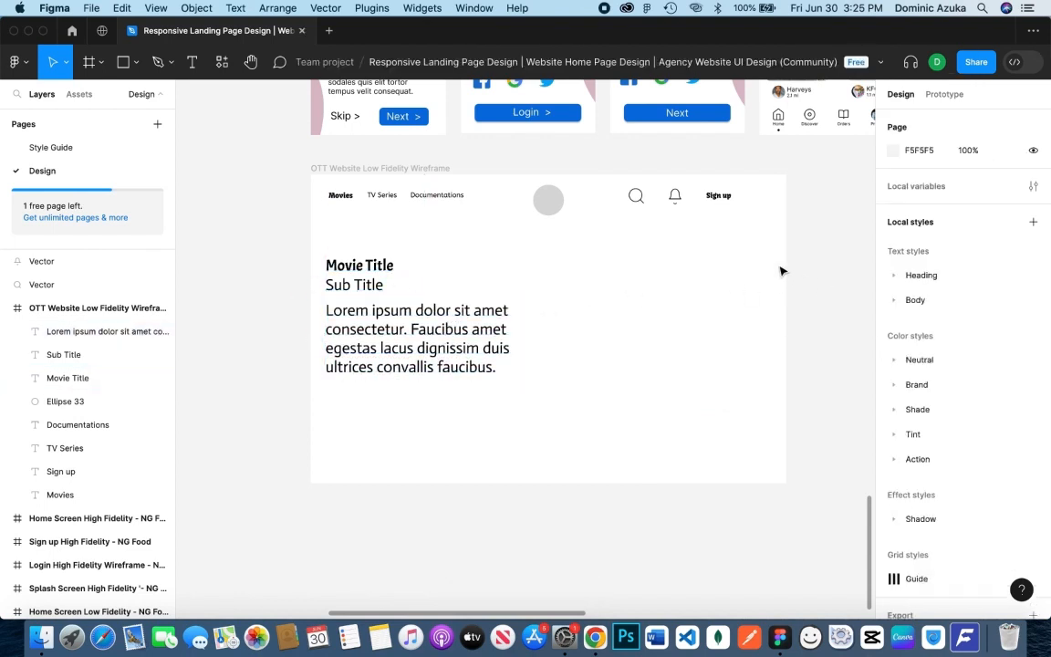
click(441, 324)
click(1019, 439)
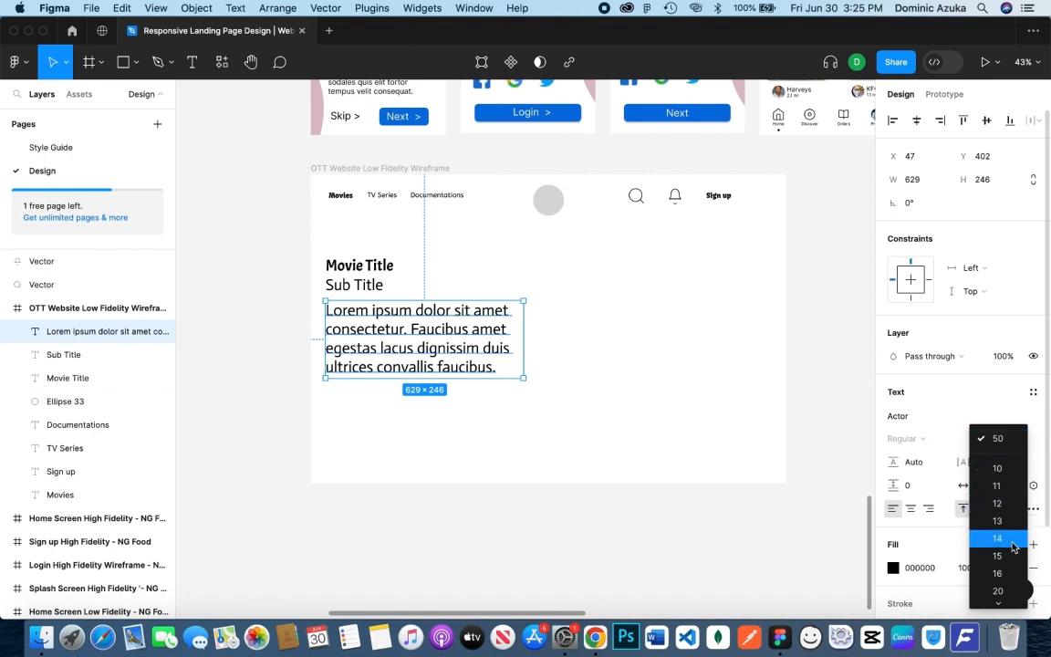
click(1000, 585)
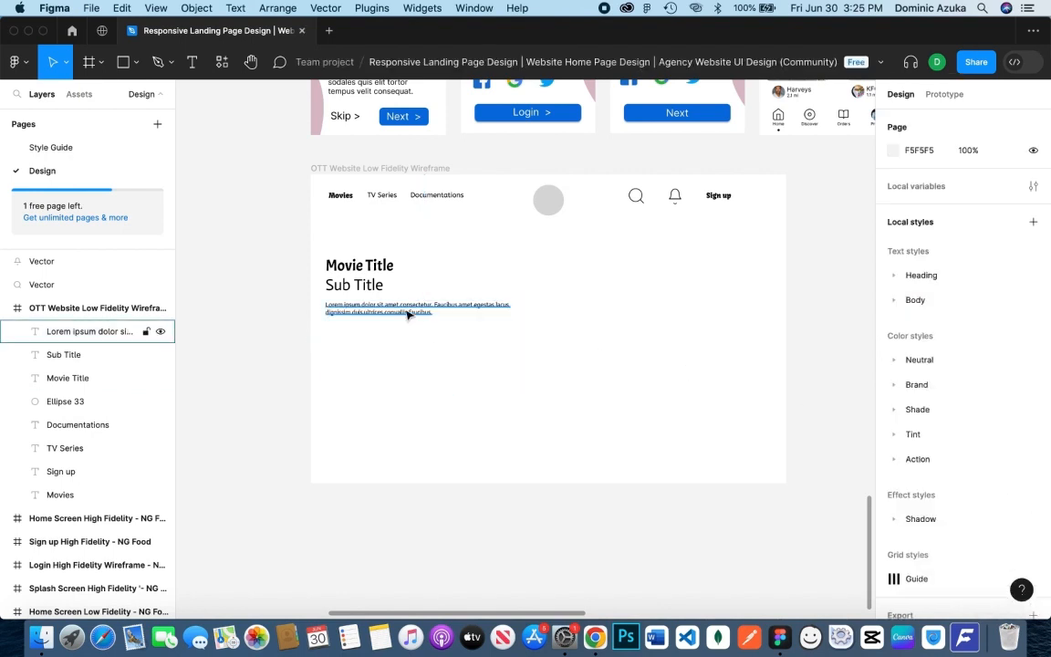
Auto-generate new Lorem Ipsum text to fill the paragraph's text box
right_click(821, 267)
mouse_move(857, 389)
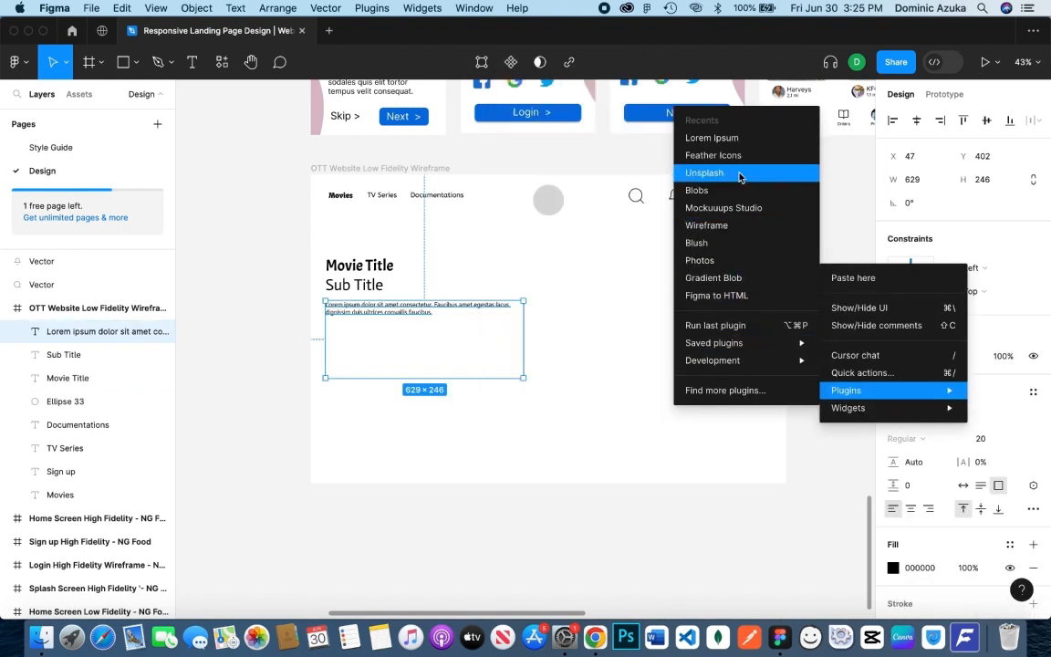
click(728, 138)
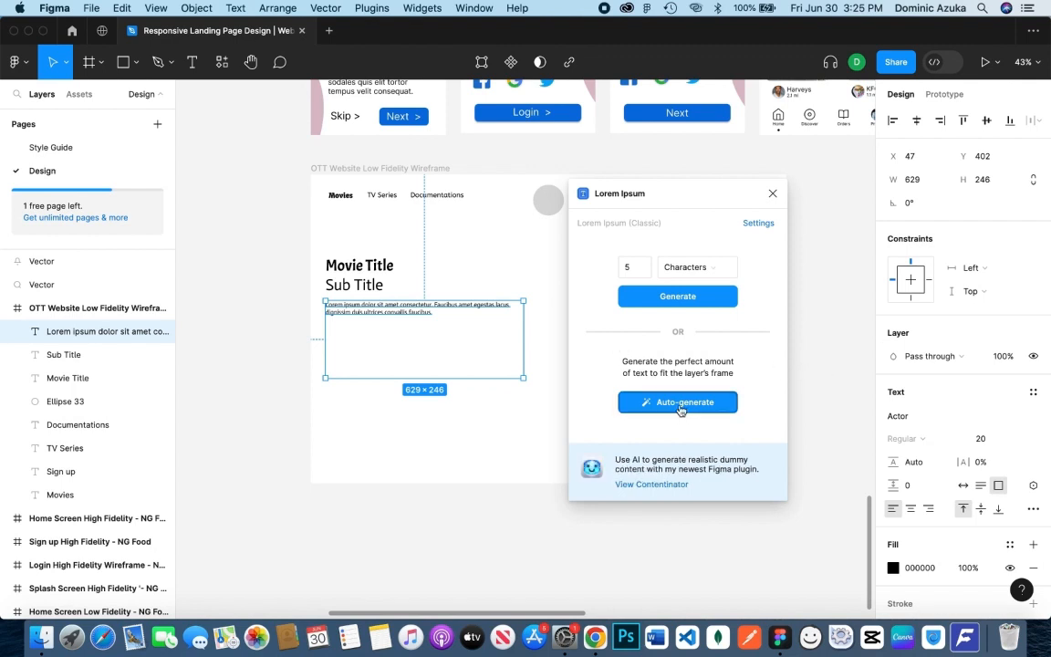
click(618, 402)
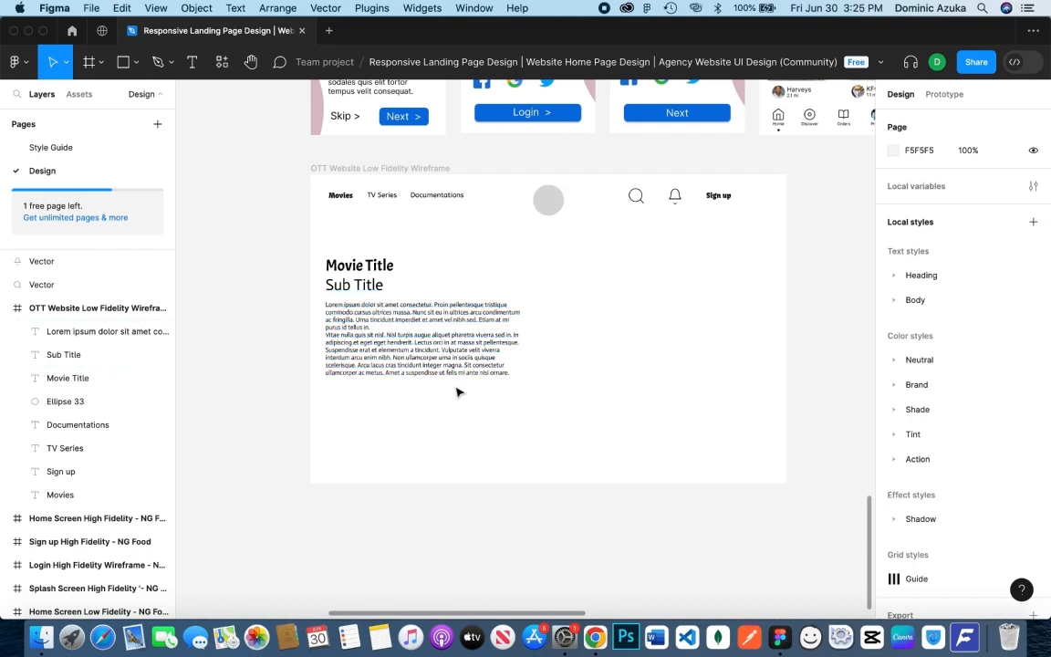
Insert a star icon from the Feather Icons plugin and close the plugin
right_click(810, 330)
mouse_move(837, 438)
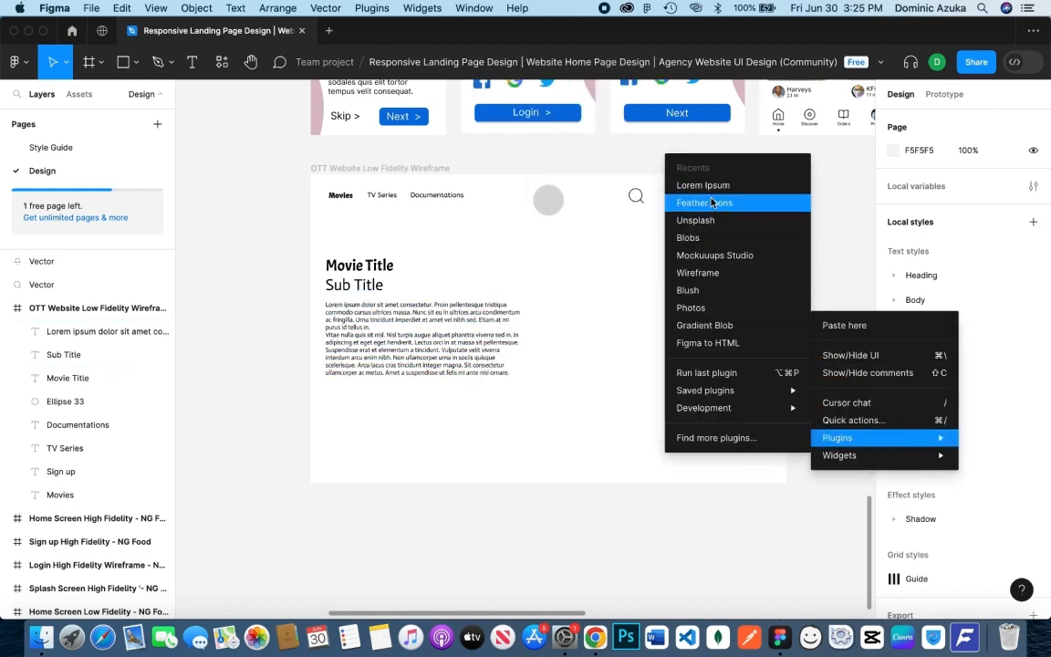
click(712, 200)
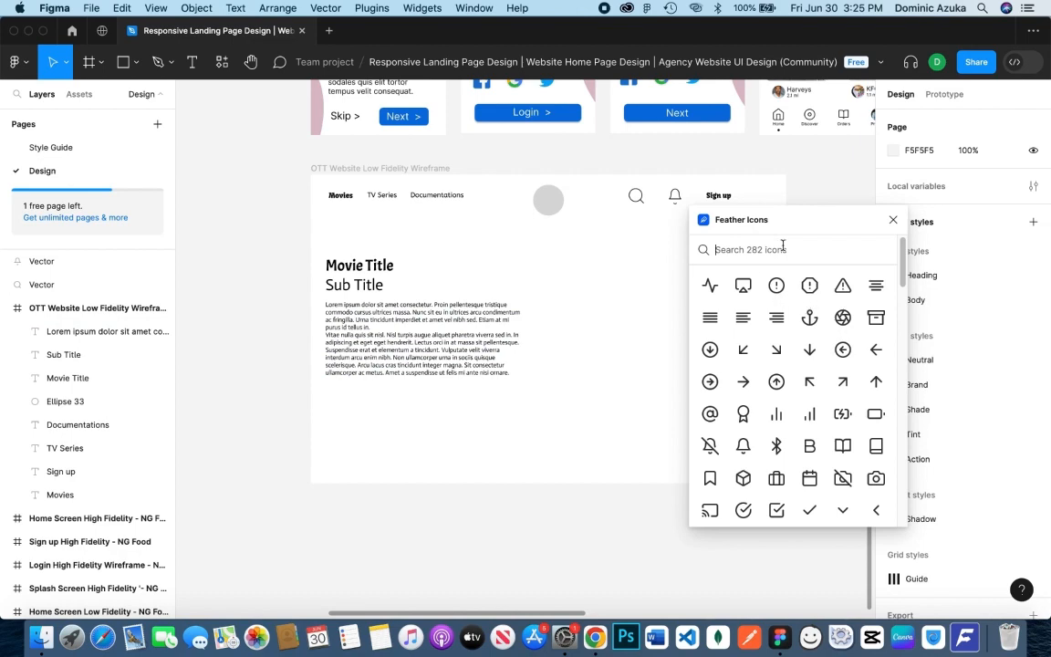
text(star)
click(711, 286)
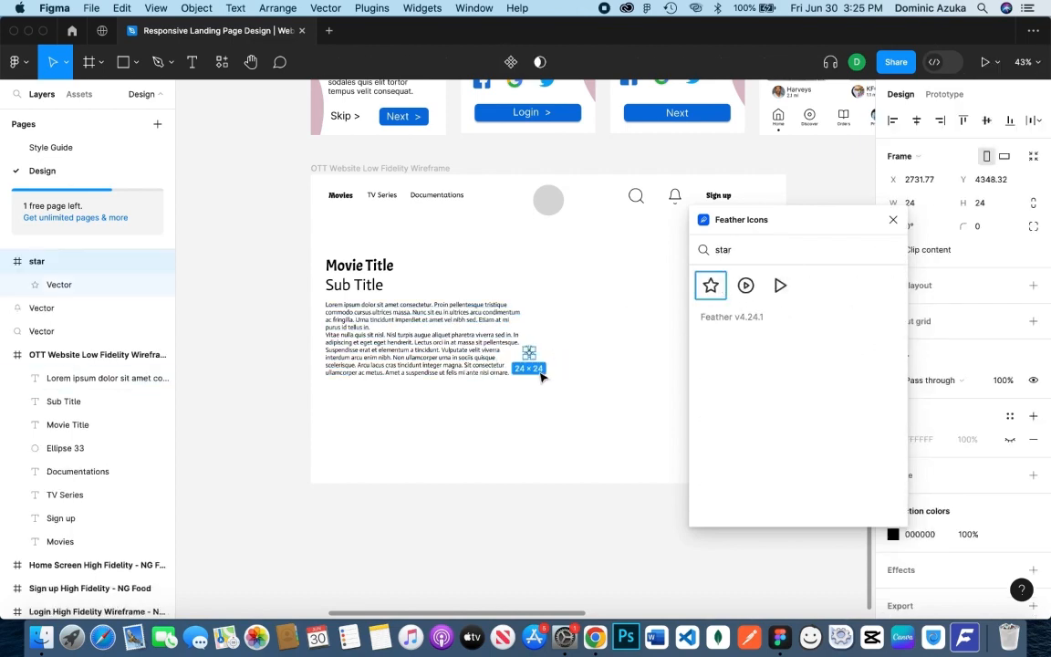
scroll(540, 375, down, 4)
scroll(540, 375, up, 7)
click(893, 221)
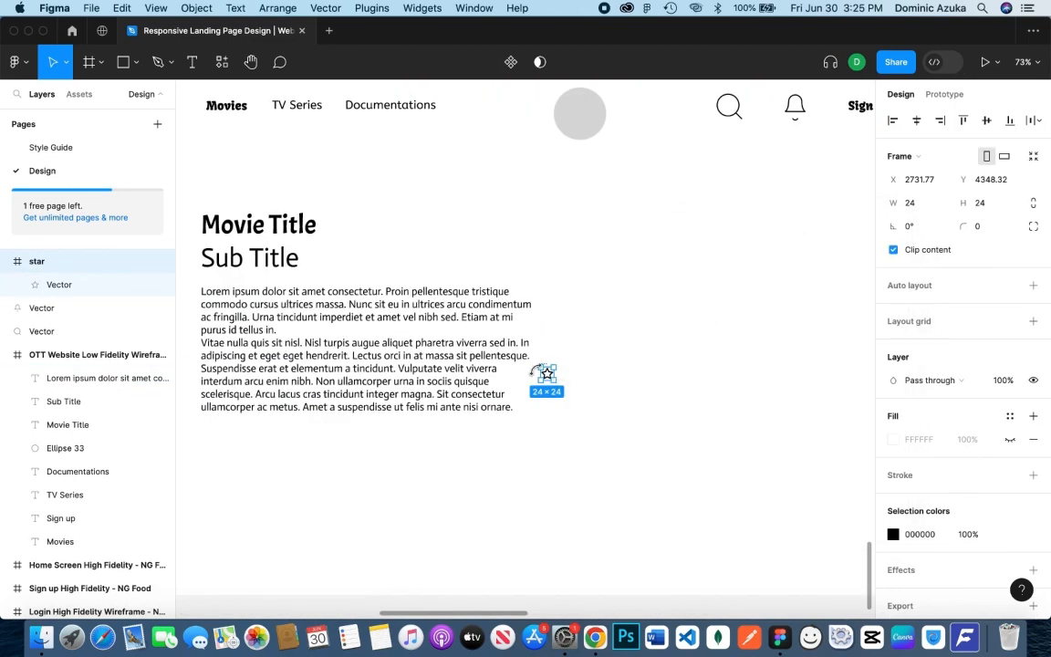
Place the star icon below the paragraph's left edge and duplicate it into a horizontal row of five
drag(546, 372, 330, 423)
mouse_move(211, 437)
mouse_down()
mouse_move(287, 441)
mouse_move(208, 435)
mouse_up()
key(super+z)
Add a fill to the first four star vectors and set it to black, 000000
click(893, 428)
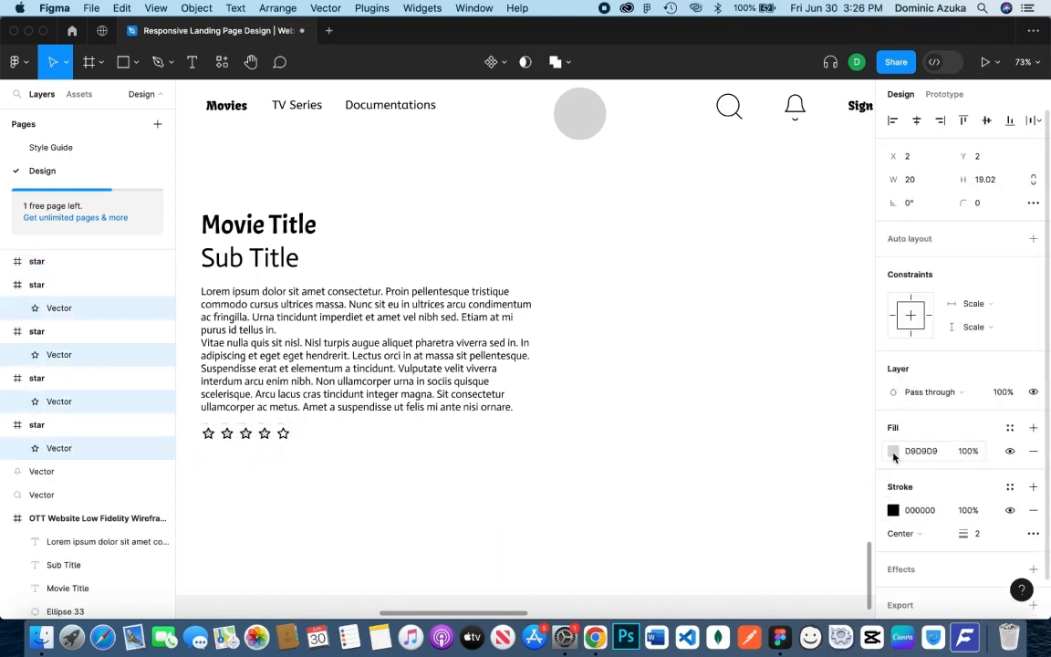
click(894, 451)
click(807, 589)
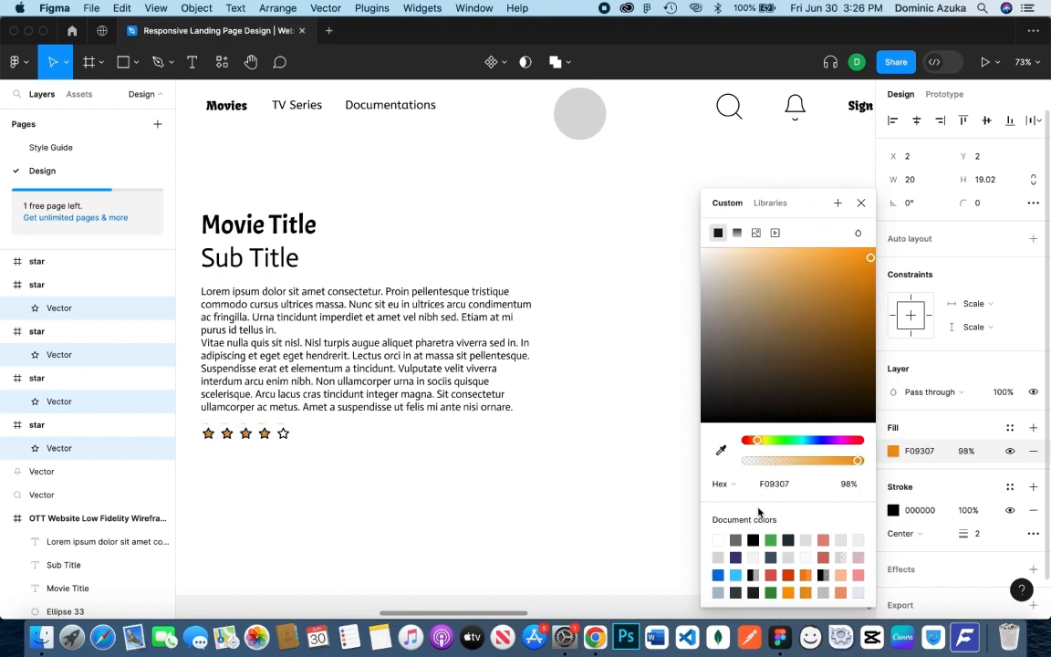
click(753, 540)
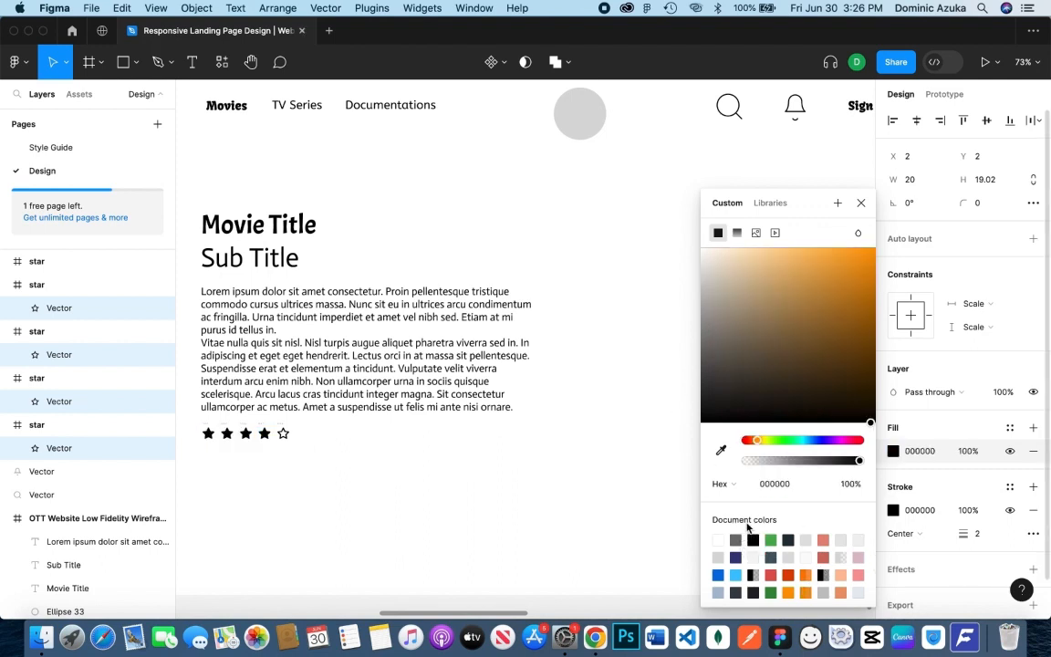
click(551, 282)
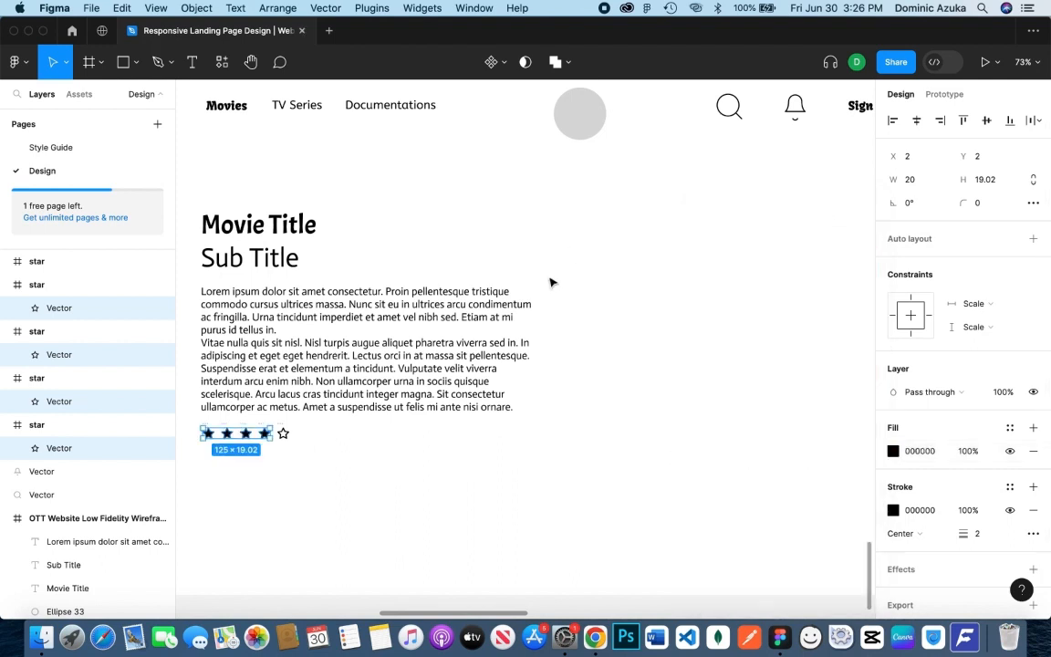
scroll(662, 370, down, 3)
scroll(662, 370, left, 2)
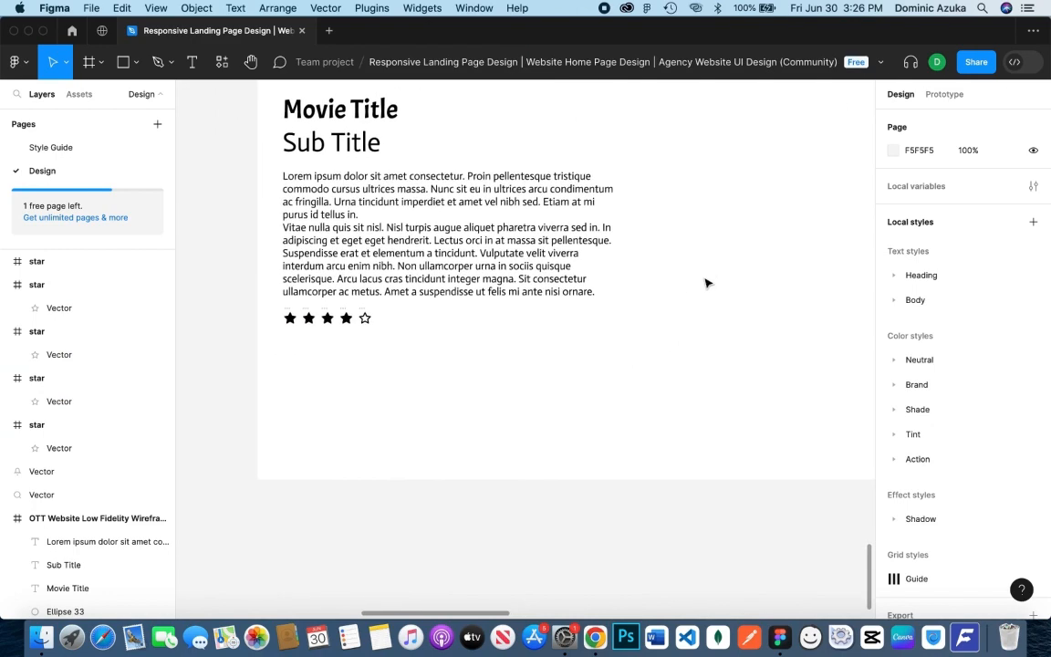
key(o)
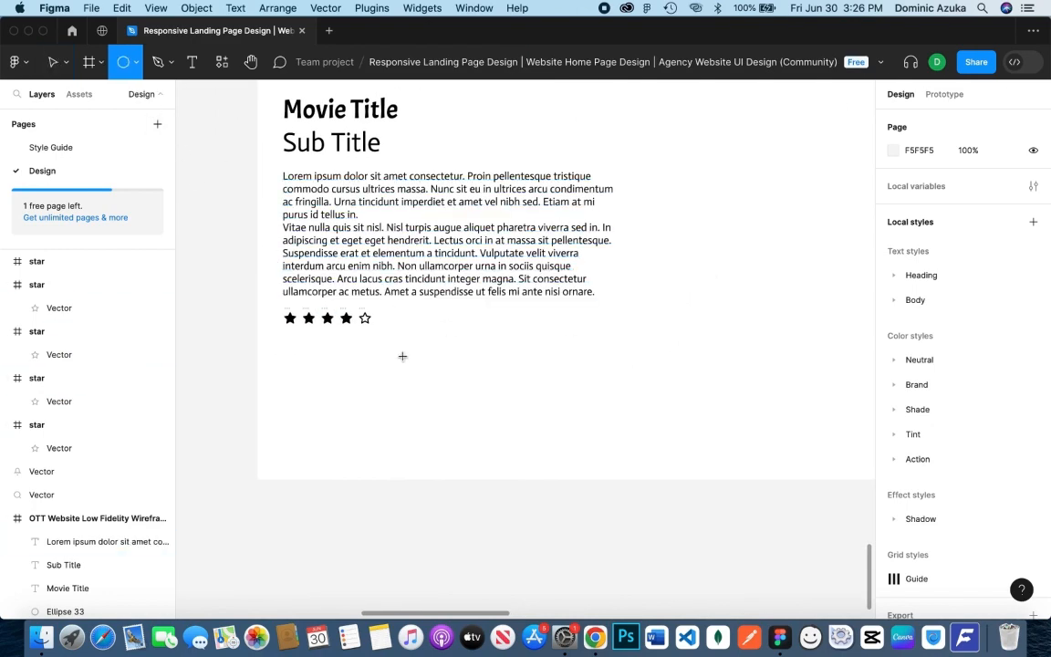
mouse_move(283, 338)
mouse_down()
mouse_move(354, 361)
mouse_move(348, 380)
mouse_up()
key(BackSpace)
Draw a rectangle about 165 × 46 below the star row and set its corner radius to 30
key(r)
drag(284, 340, 373, 369)
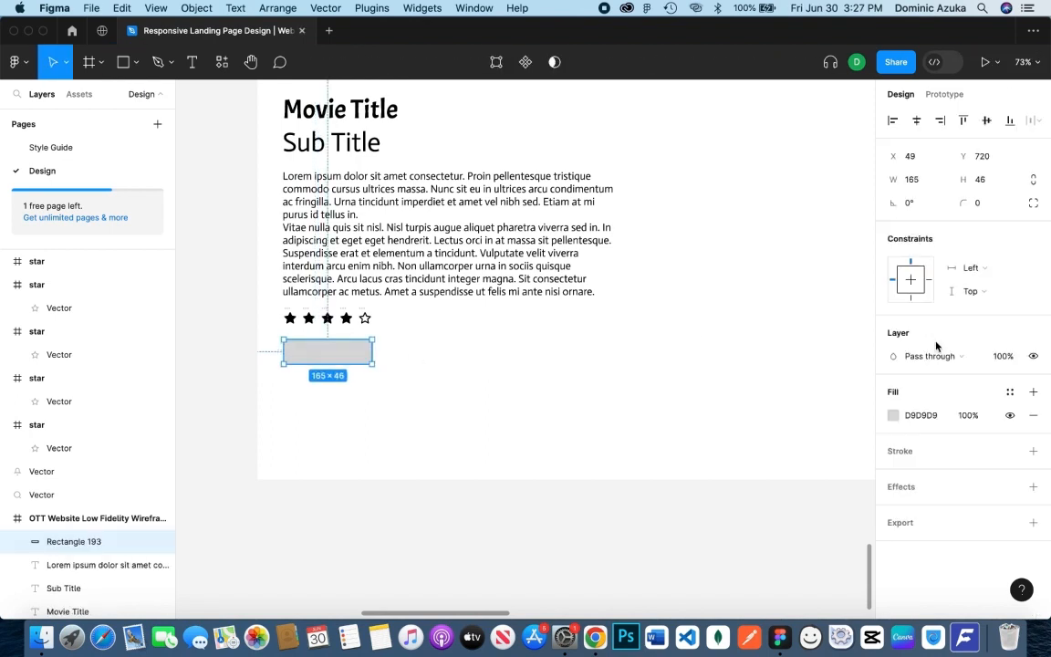
click(978, 204)
text(30)
key(Return)
Add the text Watch Now beside the rounded rectangle
key(t)
click(391, 366)
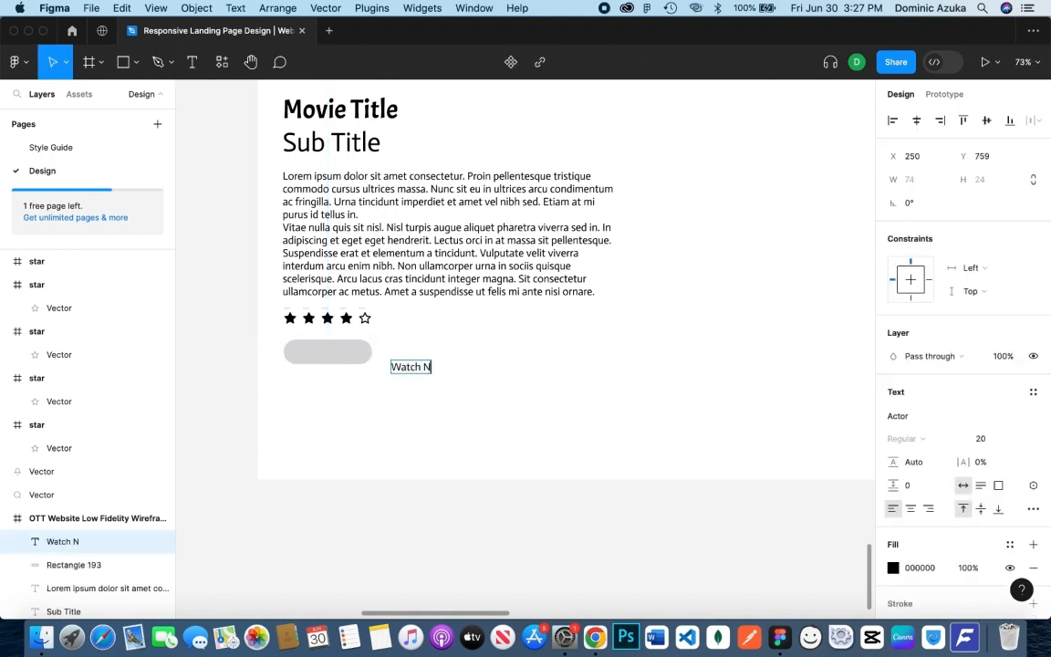
key(Escape)
Position the Watch Now label on the rounded rectangle and duplicate both to the right as a second button
drag(422, 368, 452, 363)
click(351, 368)
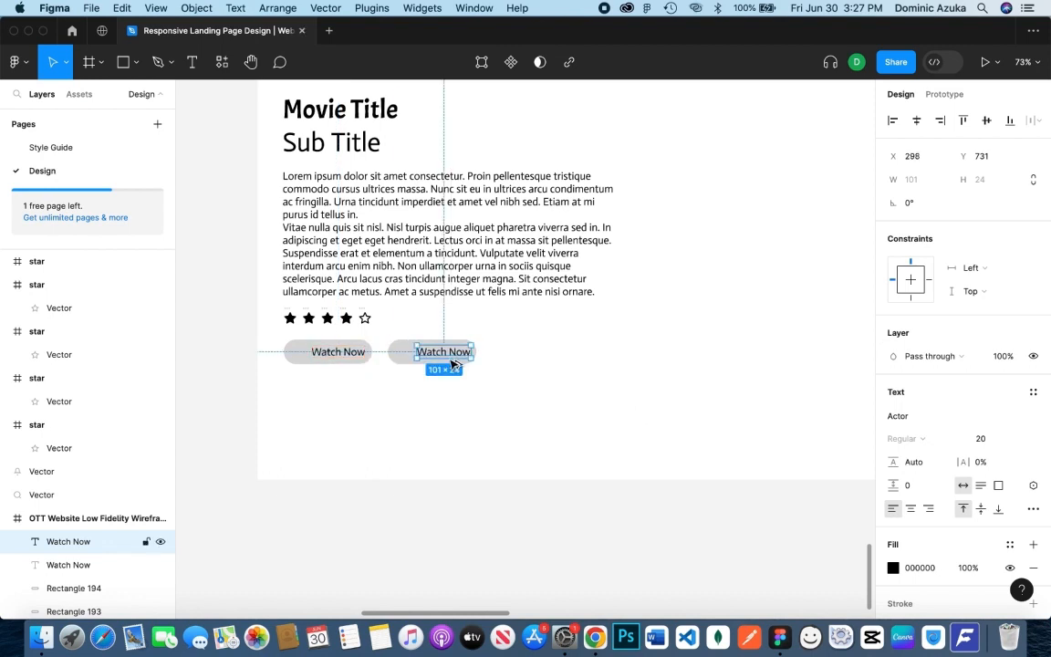
key(shift+Left)
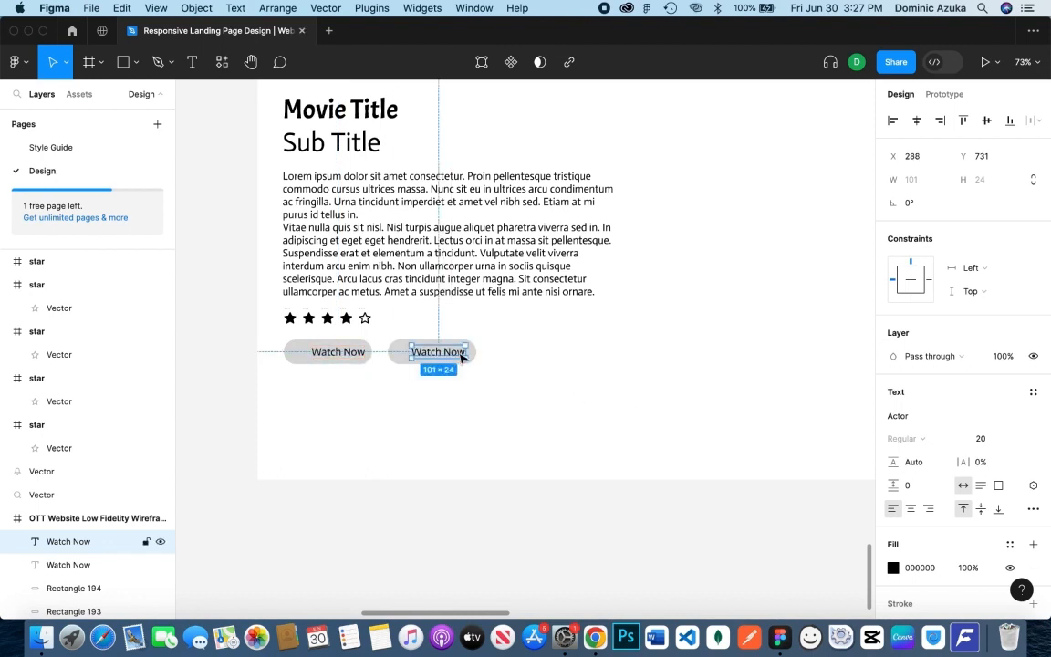
click(591, 345)
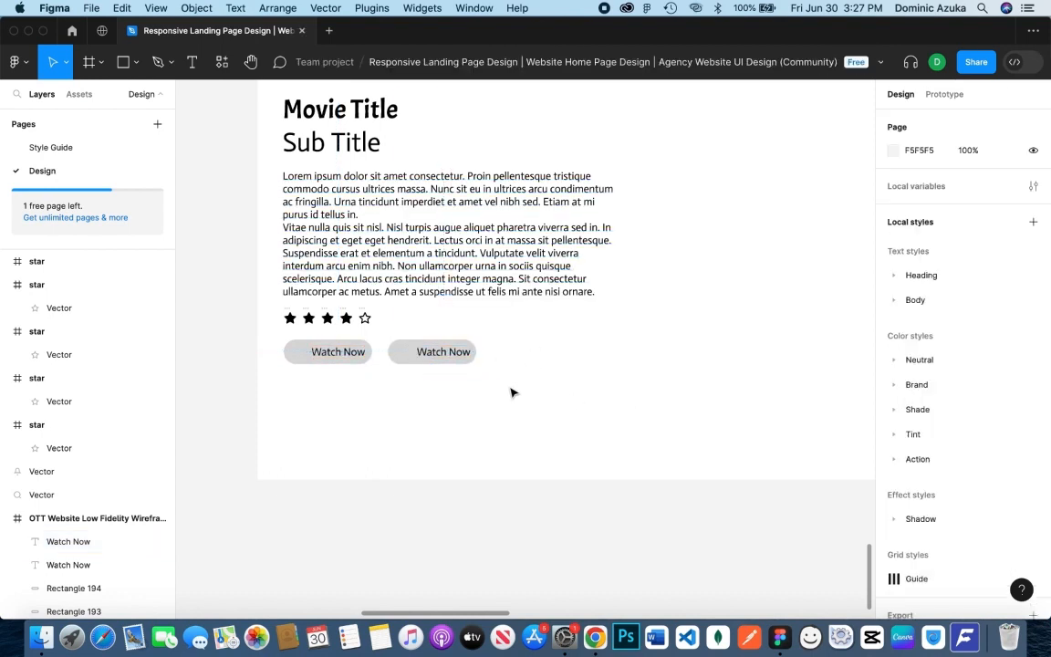
Insert the play icon from Feather Icons and place it before the Watch Now label in the first button
right_click(577, 476)
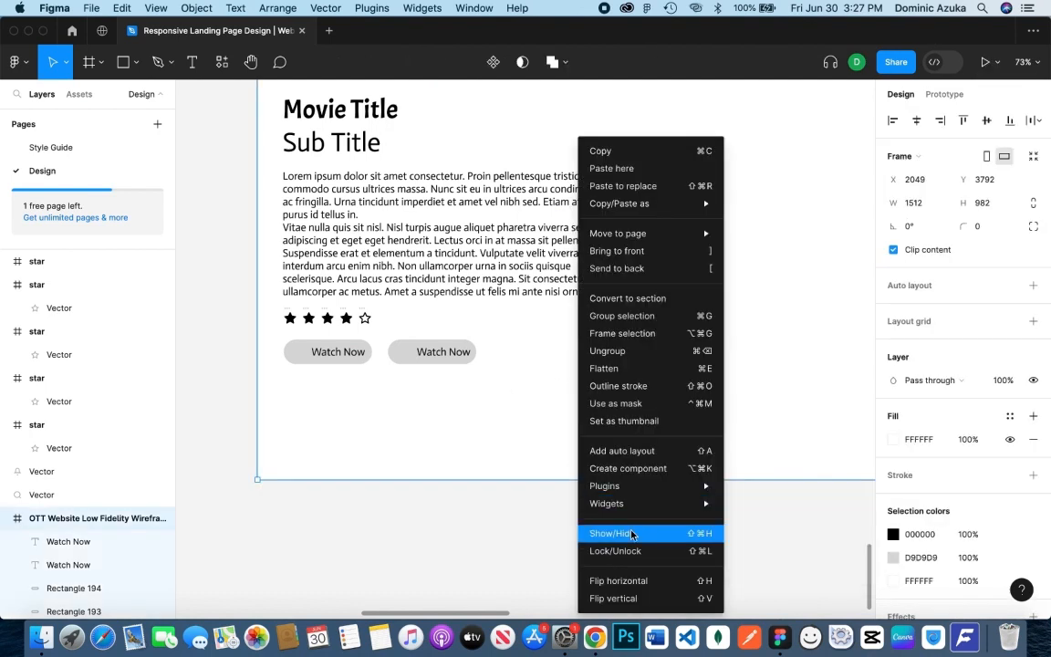
mouse_move(639, 486)
click(804, 242)
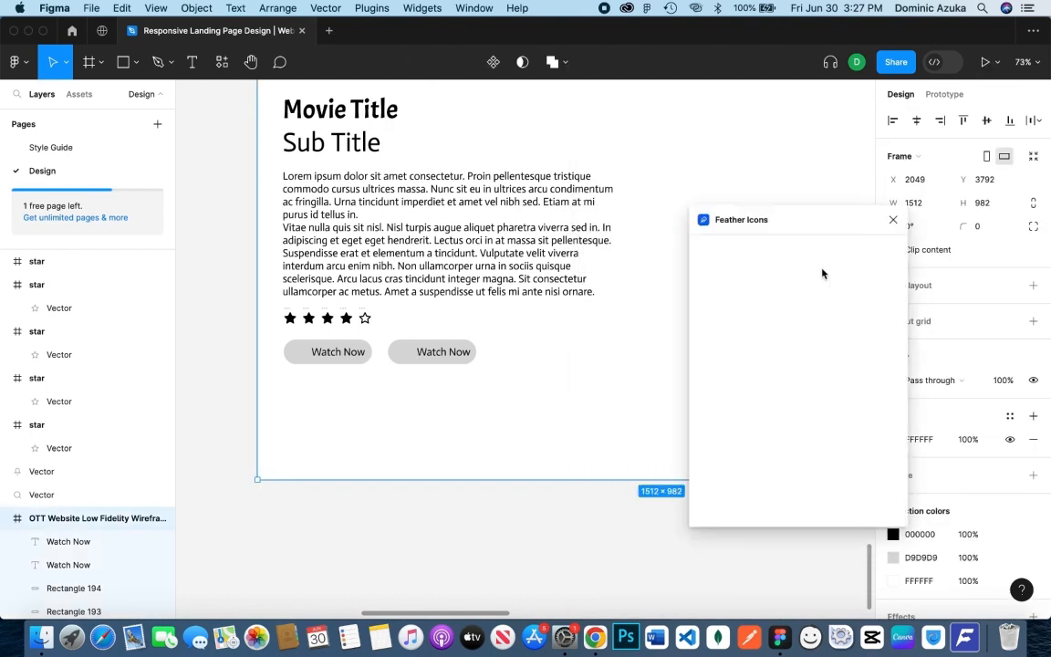
drag(758, 222, 721, 178)
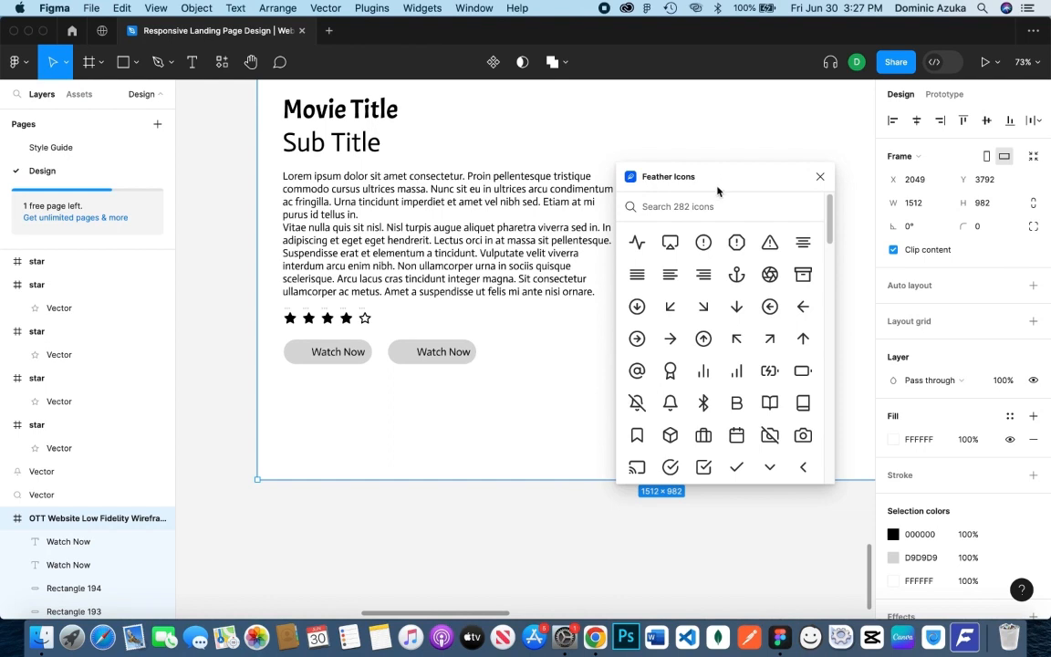
click(695, 206)
text(play)
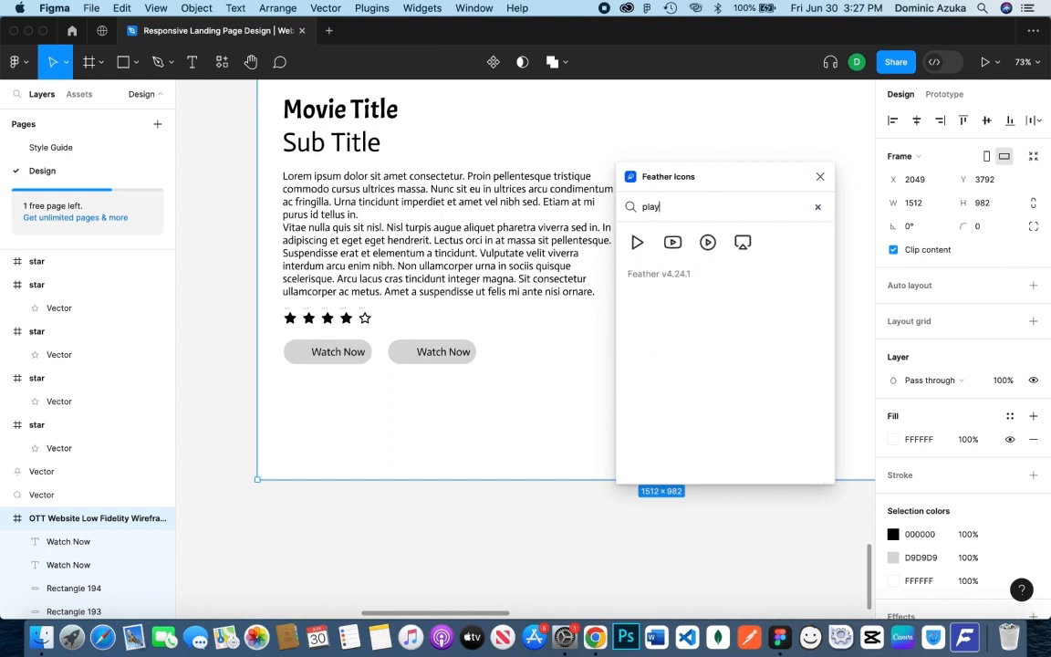
click(636, 242)
drag(532, 357, 303, 355)
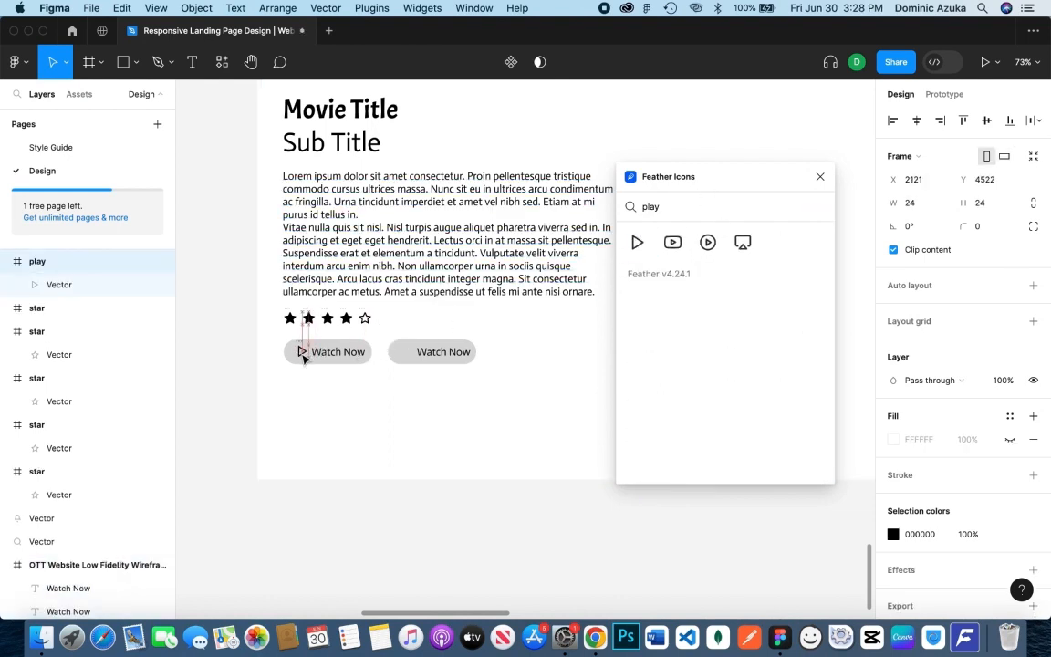
click(672, 242)
key(BackSpace)
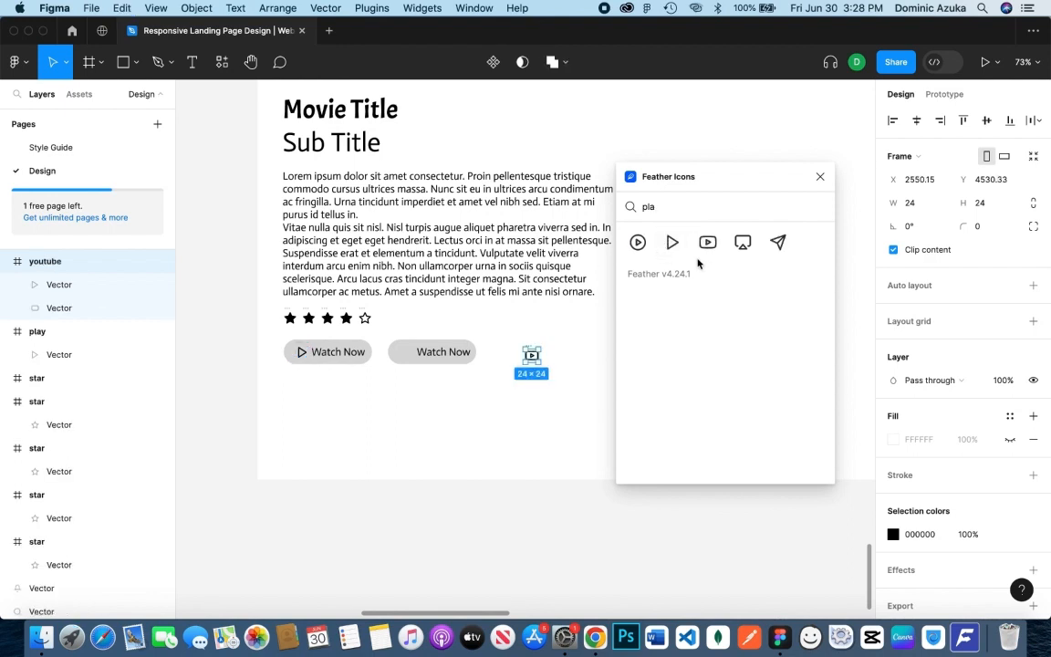
click(576, 391)
click(532, 355)
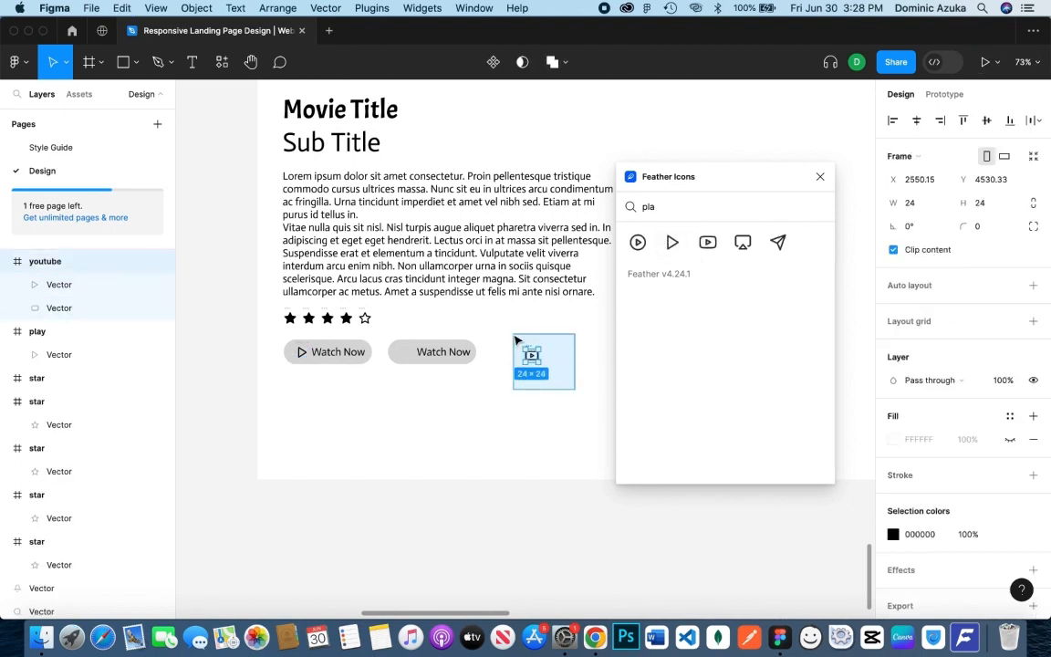
key(Delete)
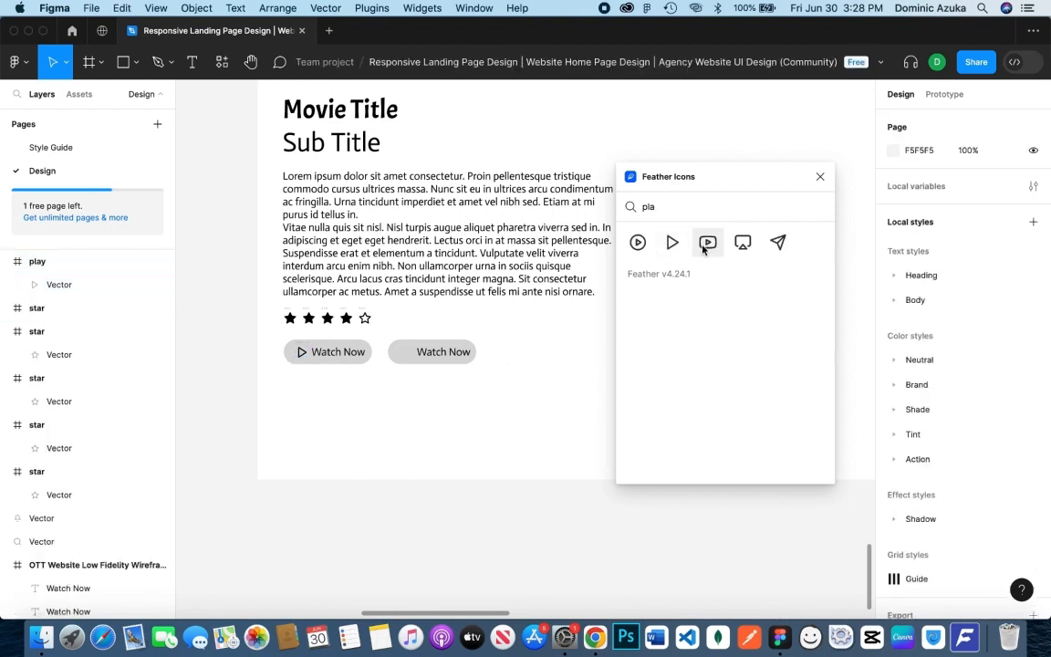
Insert the play-circle icon from Feather Icons and place it before the Watch Now label in the second button
click(637, 243)
drag(532, 356, 407, 358)
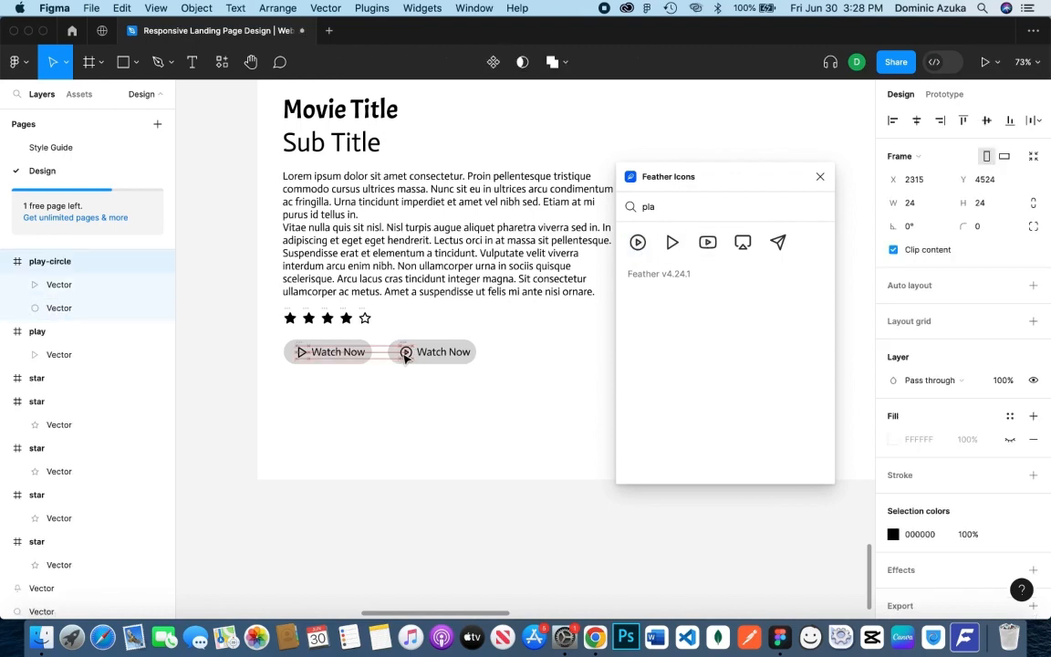
click(550, 346)
click(820, 176)
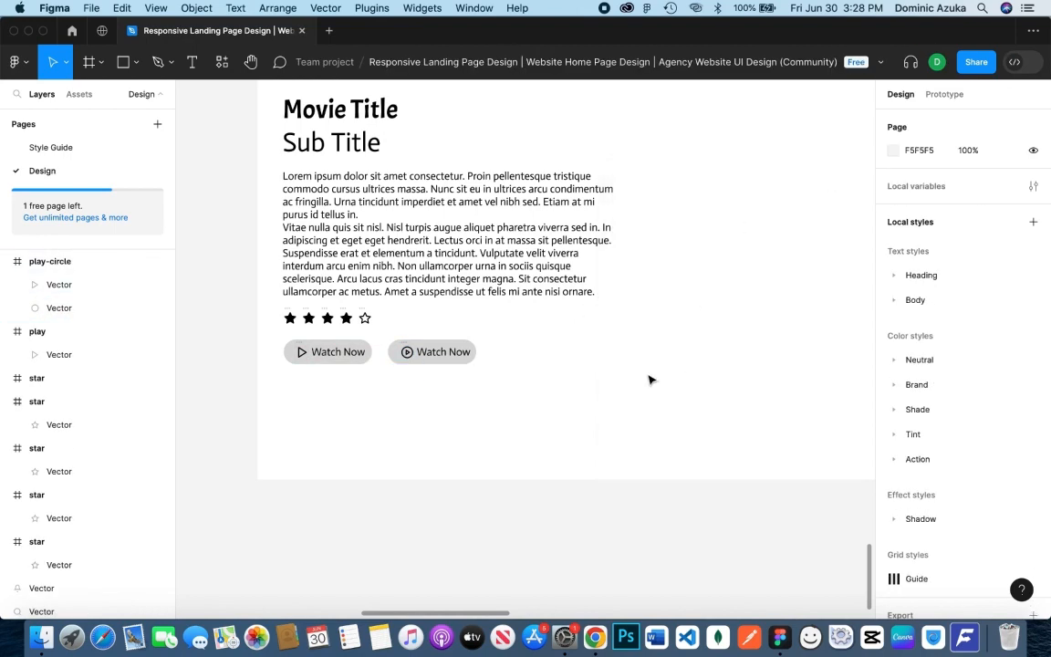
Move the whole hero content block, from Movie Title to the buttons, slightly up toward the navigation bar
scroll(571, 372, up, 3)
scroll(569, 369, down, 5)
drag(620, 341, 520, 390)
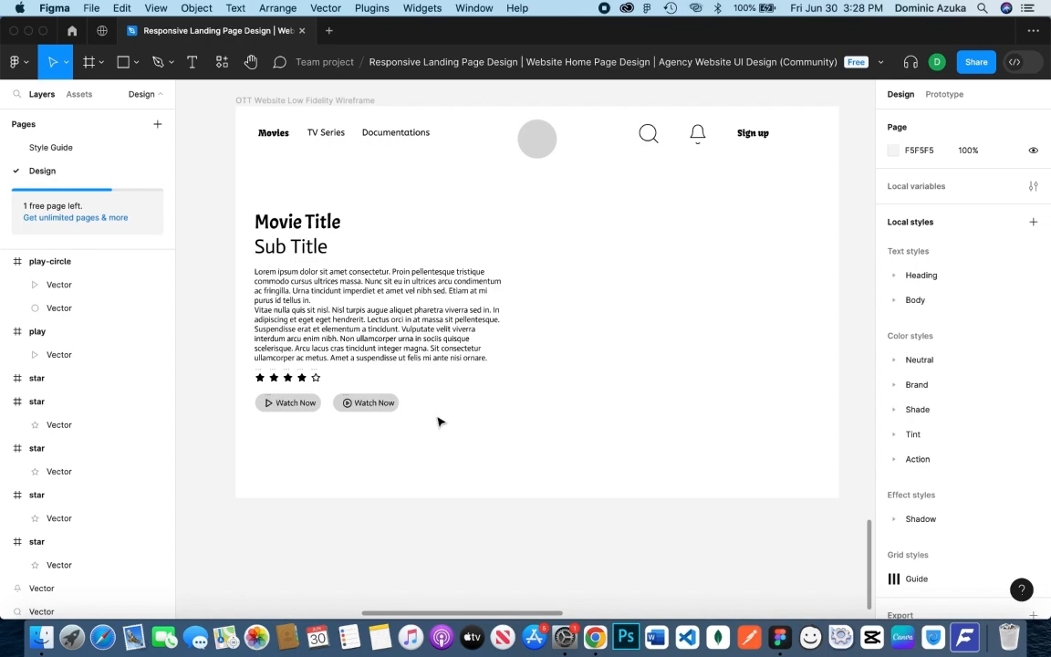
drag(233, 210, 500, 379)
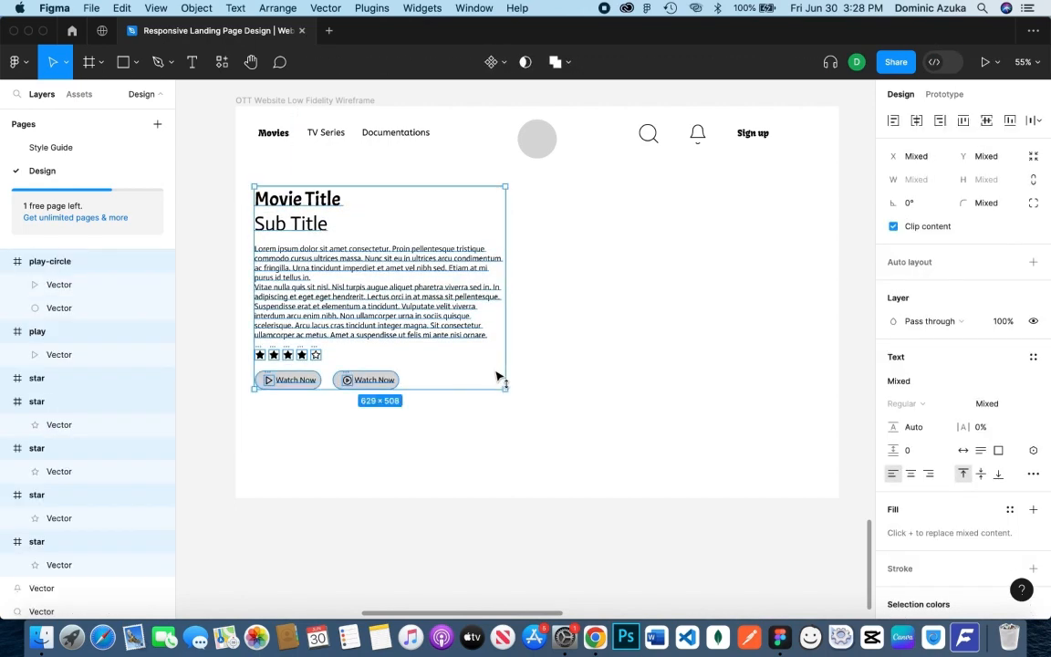
click(520, 406)
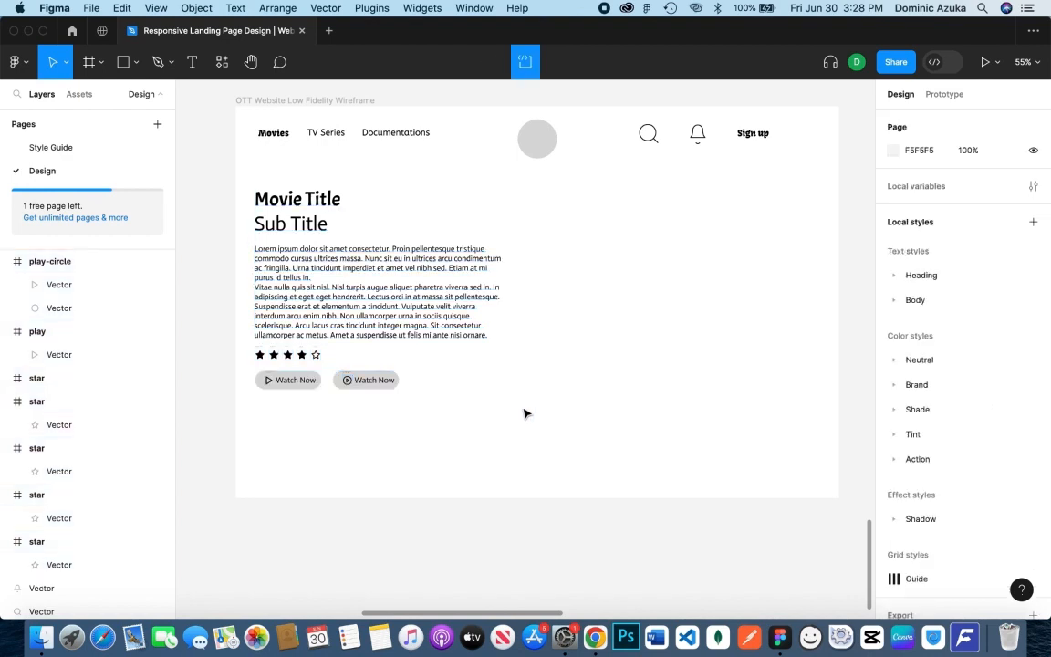
Duplicate the Sub Title text below the buttons and change the copy to You may also like
click(293, 228)
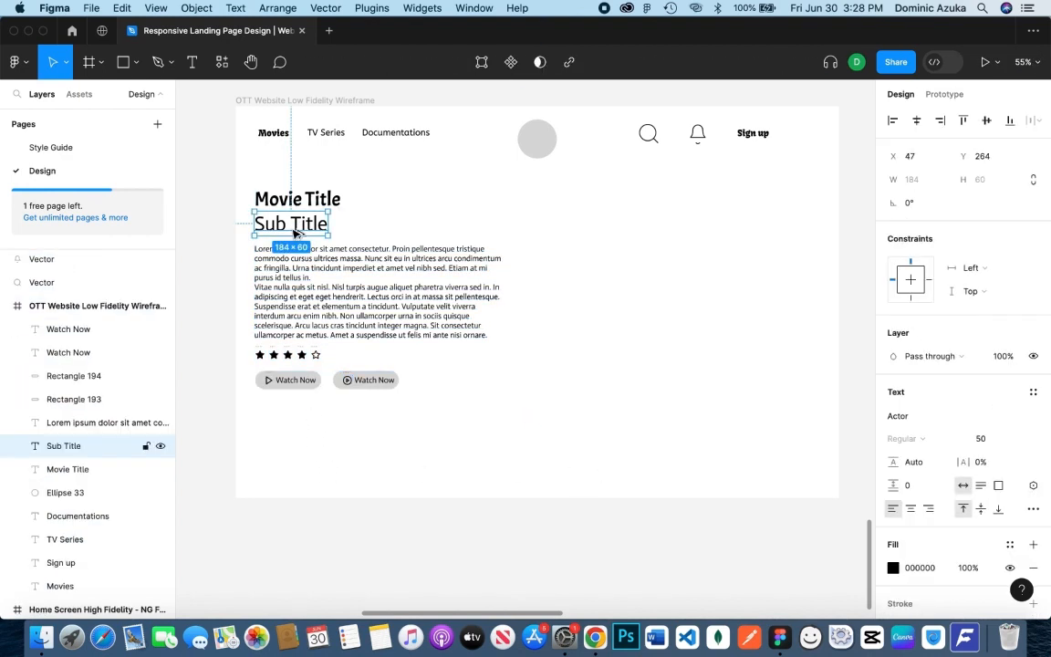
drag(293, 228, 294, 414)
double_click(306, 409)
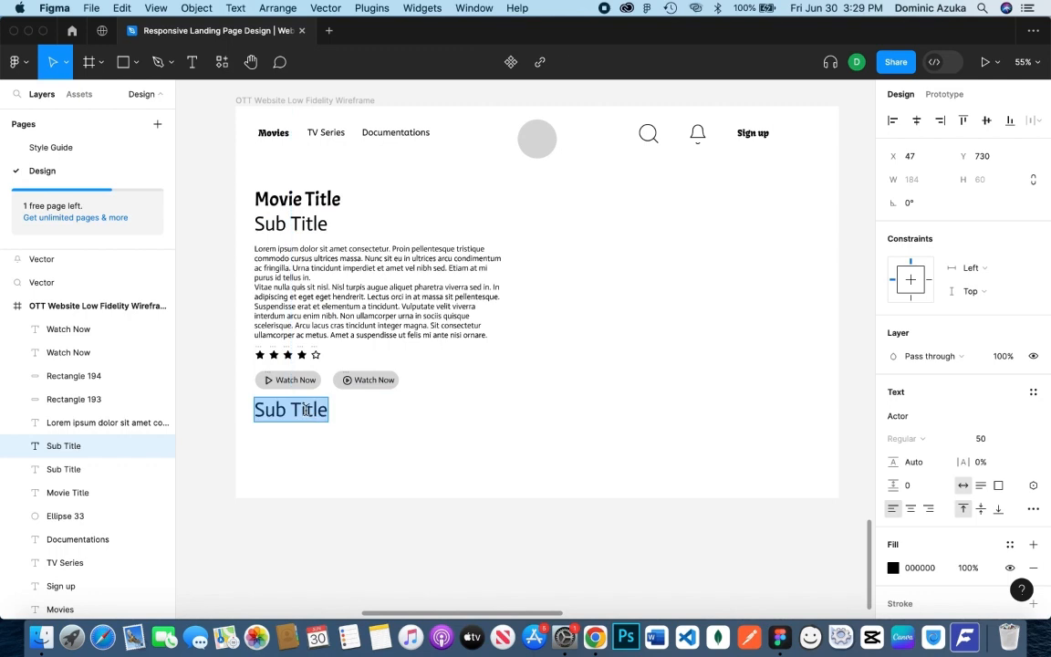
text(You may also l)
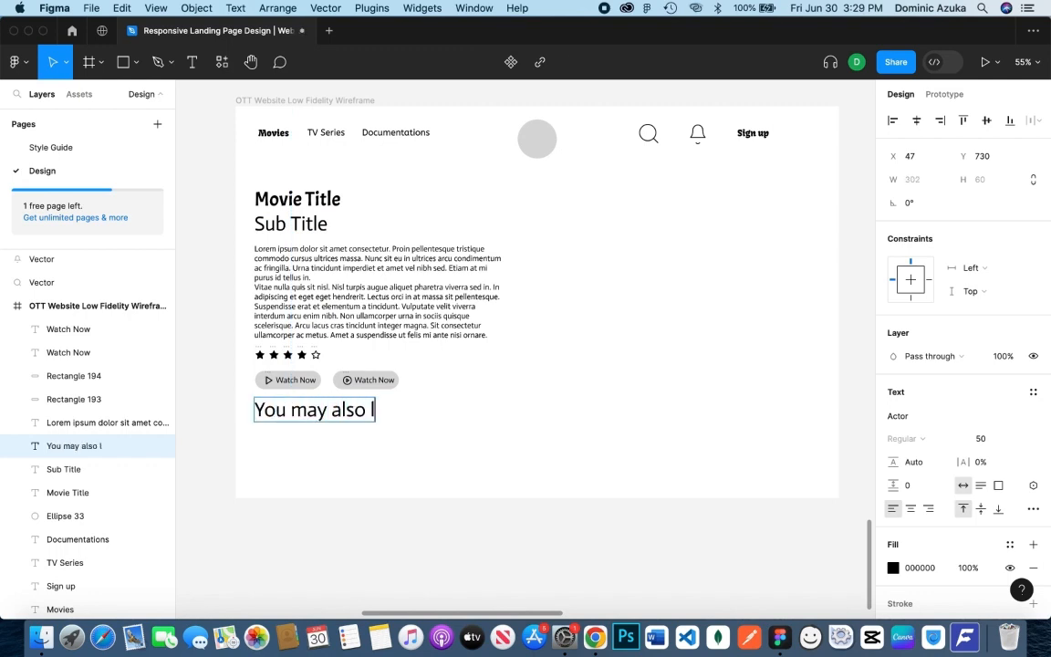
Reduce the You may also like heading to font size 28 and move it slightly down
key(super+a)
key(super+shift+comma)
key(super+shift+comma)
key(super+shift+comma)
key(super+shift+comma)
key(super+shift+comma)
key(super+shift+comma)
key(super+shift+comma)
key(super+shift+comma)
key(super+shift+comma)
key(super+shift+comma)
key(super+shift+comma)
key(super+shift+comma)
key(super+shift+comma)
key(super+shift+comma)
key(super+shift+comma)
key(super+shift+comma)
key(super+shift+comma)
key(super+shift+comma)
key(super+shift+comma)
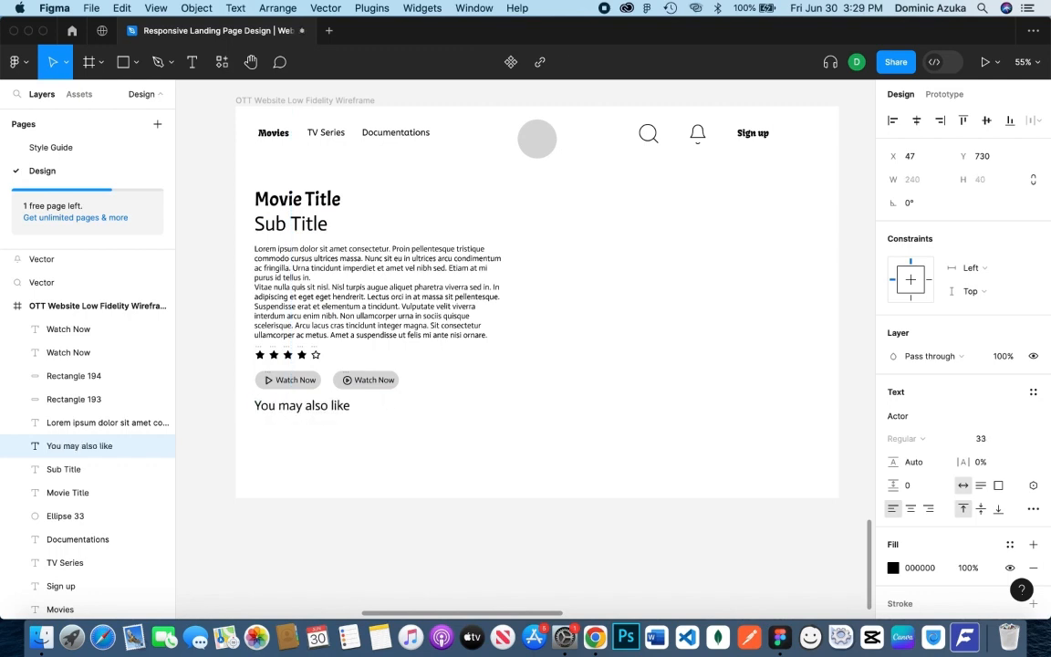
key(super+shift+comma)
key(super+shift+comma)
key(super+shift+comma)
double_click(305, 406)
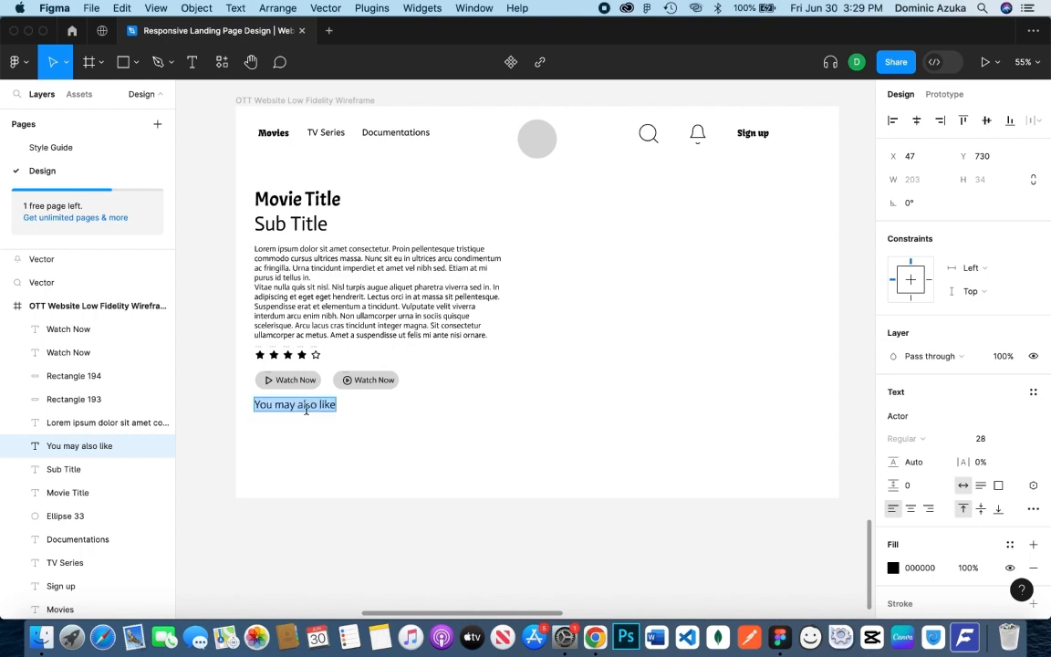
key(Escape)
mouse_move(315, 409)
mouse_down()
mouse_move(320, 418)
mouse_move(310, 412)
mouse_up()
key(Escape)
Draw a rectangle about 256 × 155 below the You may also like heading and duplicate it into a row of four
click(114, 67)
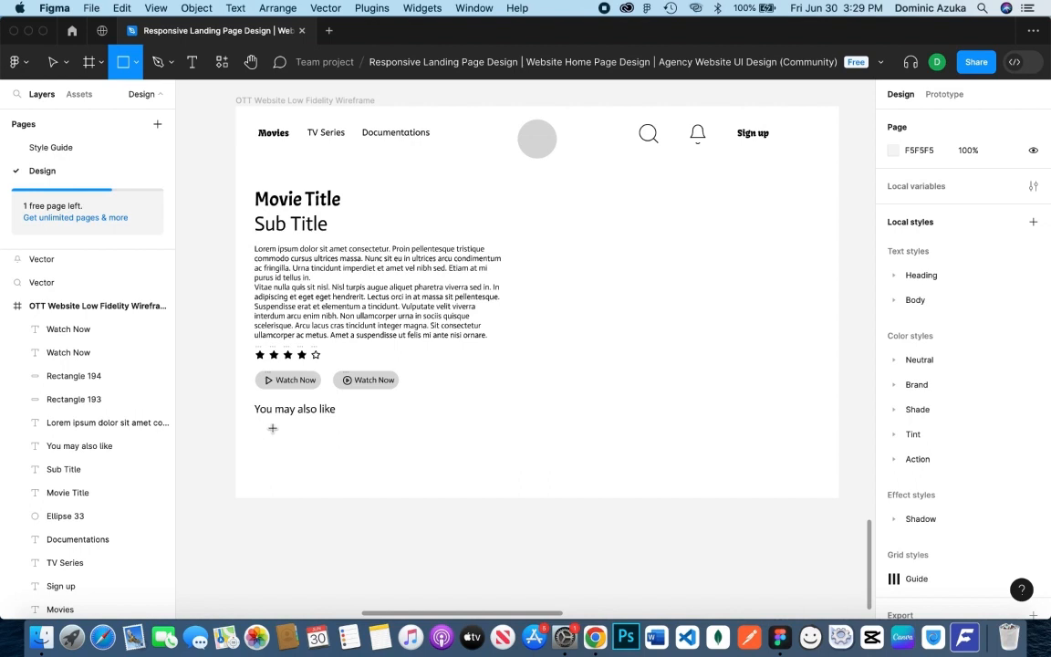
mouse_move(260, 425)
mouse_down()
mouse_move(363, 525)
mouse_move(359, 447)
mouse_move(360, 488)
mouse_move(481, 460)
mouse_move(727, 476)
mouse_move(326, 465)
mouse_up()
drag(325, 464, 341, 467)
Undo the last move of the four rectangles
right_click(576, 347)
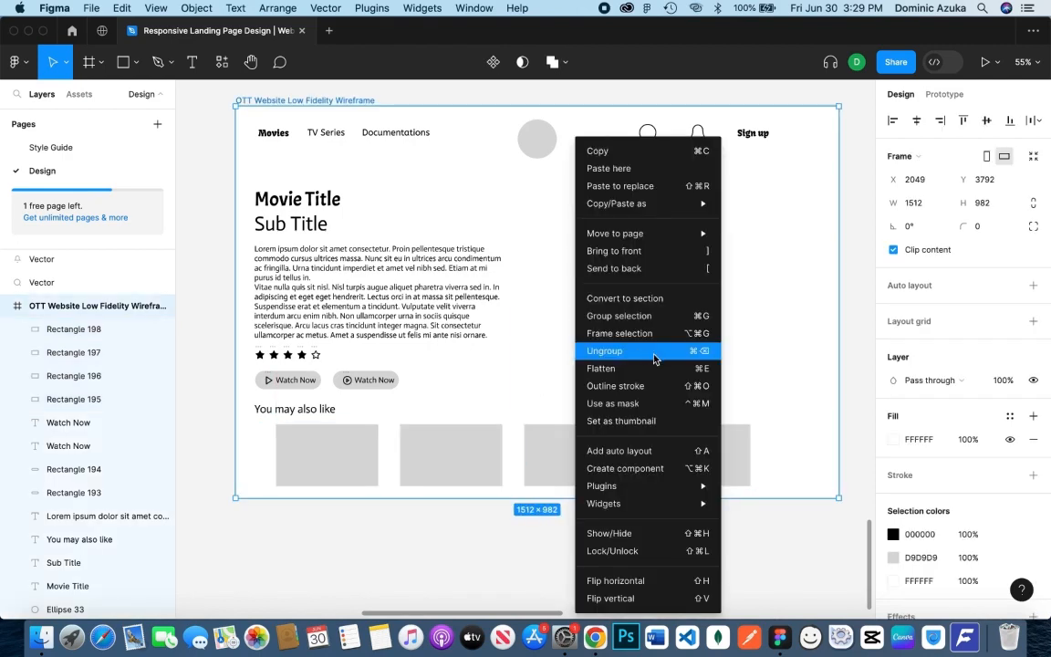
click(452, 375)
key(super+z)
key(super+z)
Insert the arrow-right-circle icon from Feather Icons, enlarge it and place it after the fourth rectangle
right_click(666, 378)
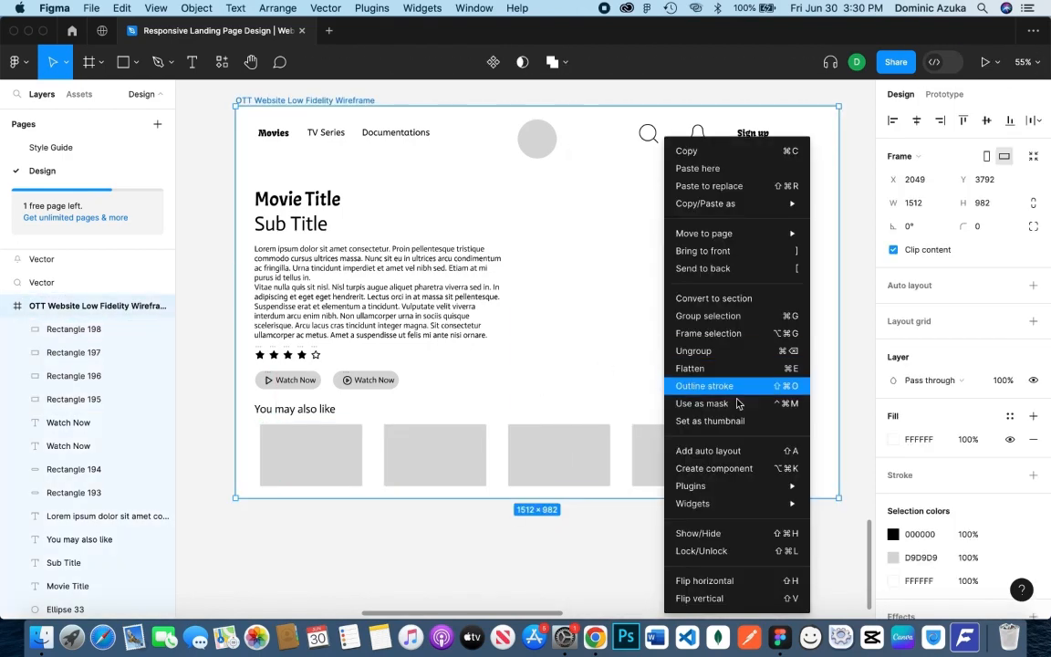
mouse_move(690, 486)
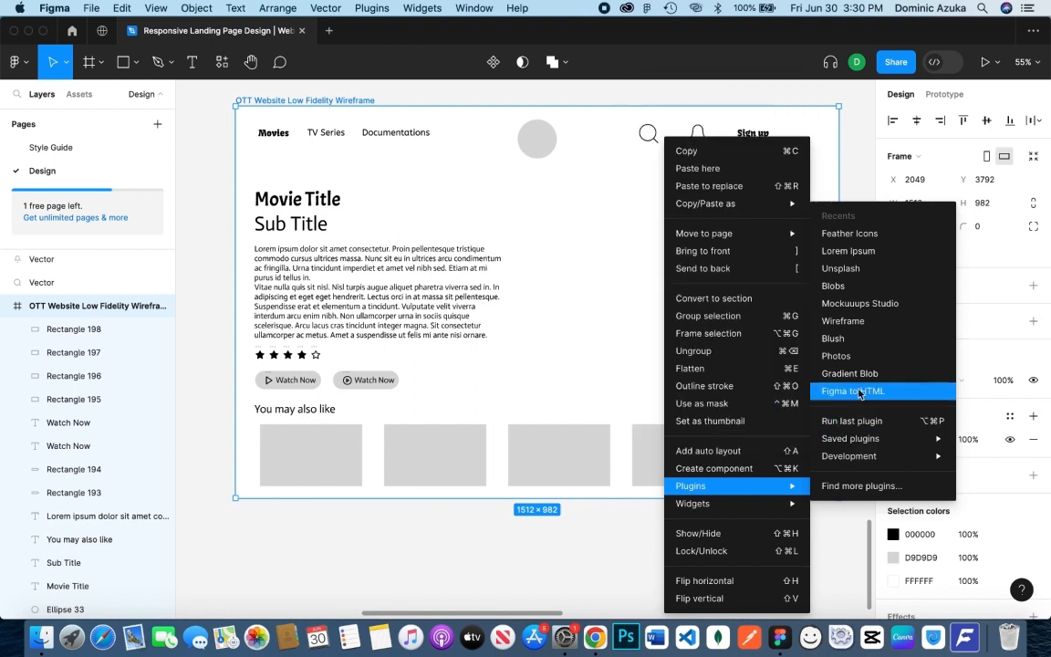
click(864, 238)
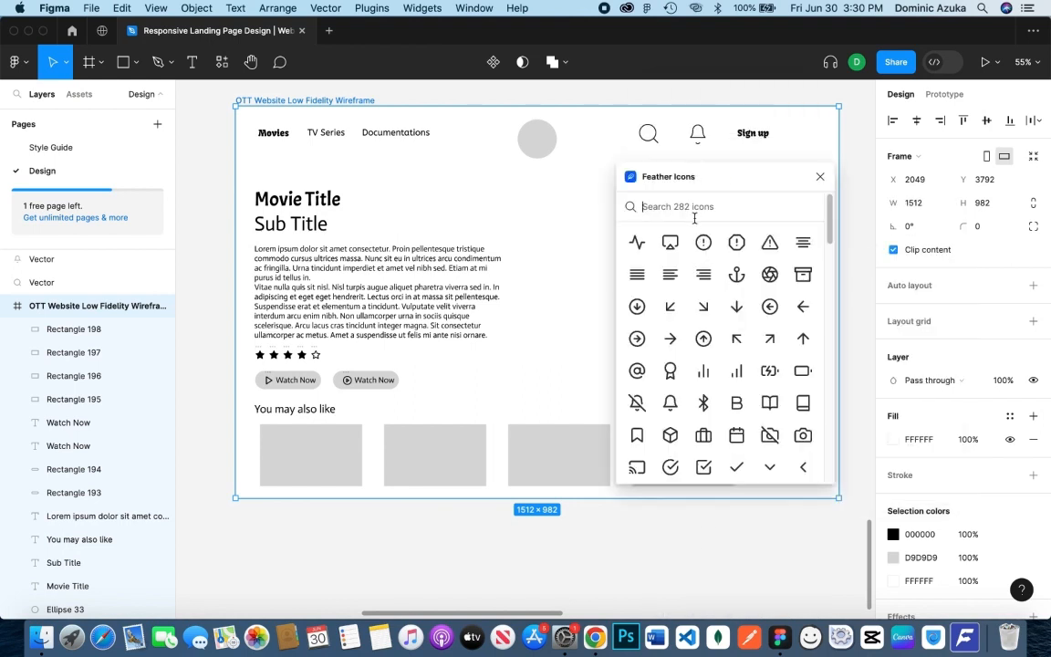
text(arr)
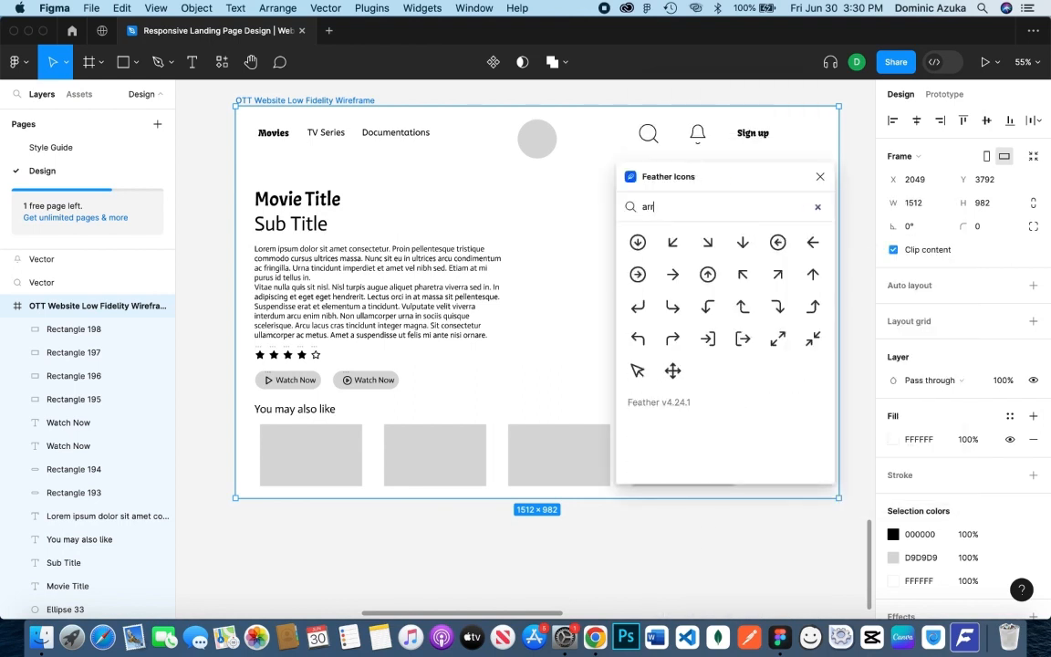
click(645, 277)
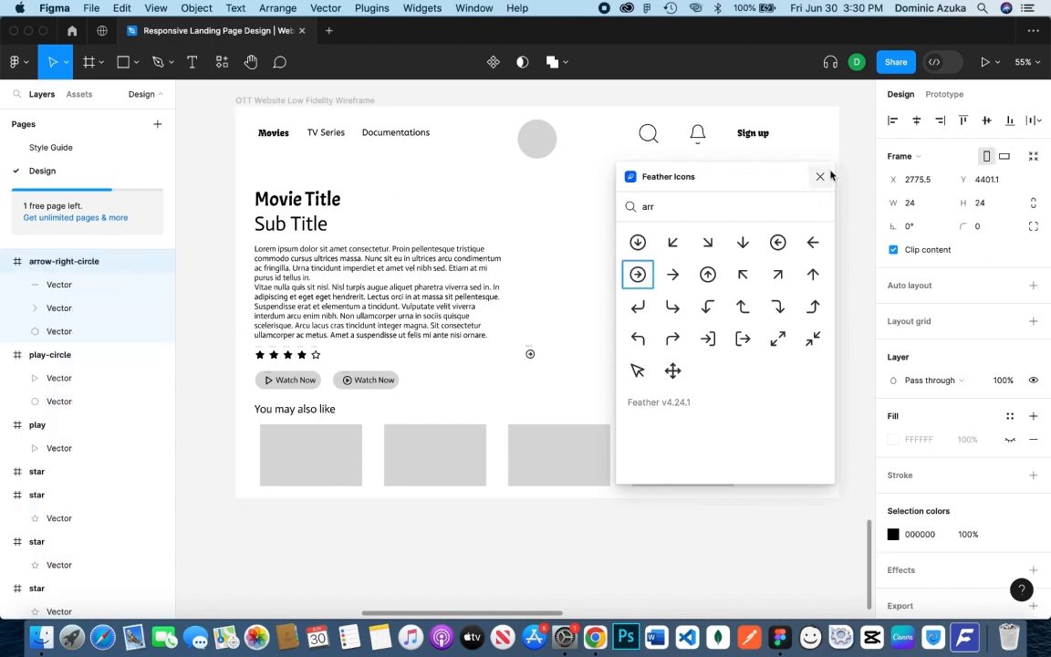
click(819, 176)
drag(535, 361, 762, 452)
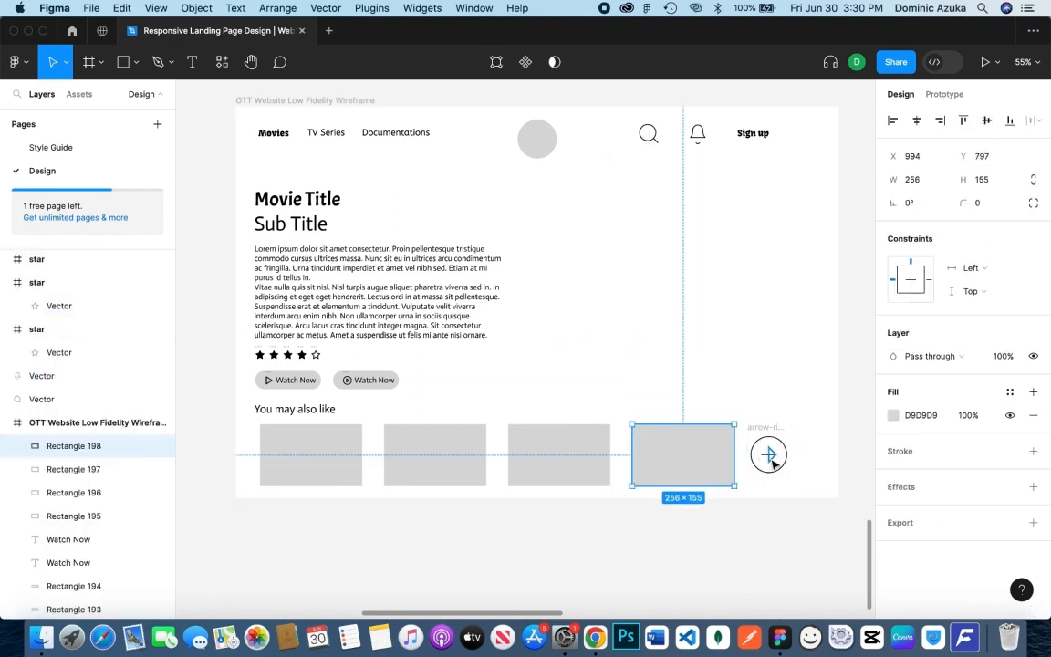
Try to align the fourth rectangle and the arrow icon on their vertical centres
shift+click(772, 463)
click(797, 388)
click(731, 443)
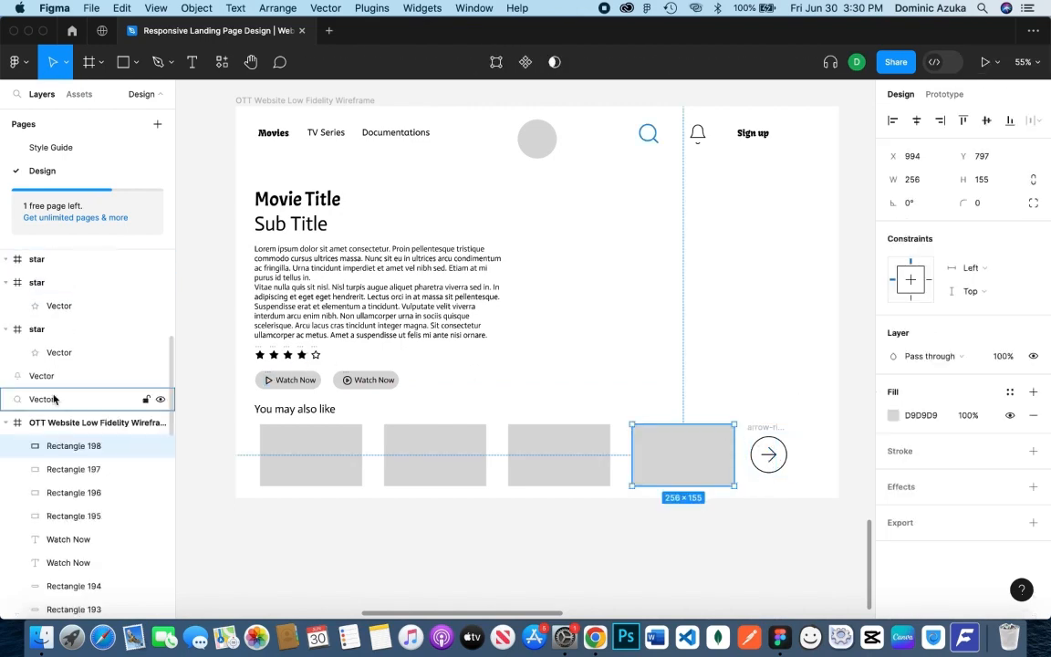
click(7, 330)
click(7, 284)
scroll(85, 359, down, 3)
scroll(83, 354, up, 6)
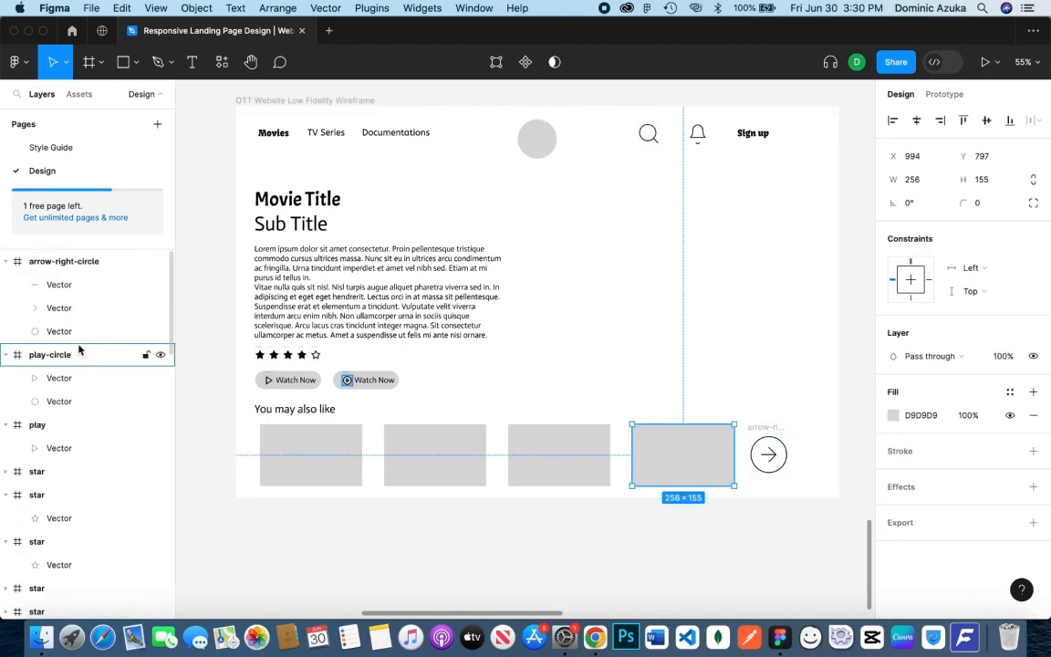
shift+click(52, 261)
click(986, 124)
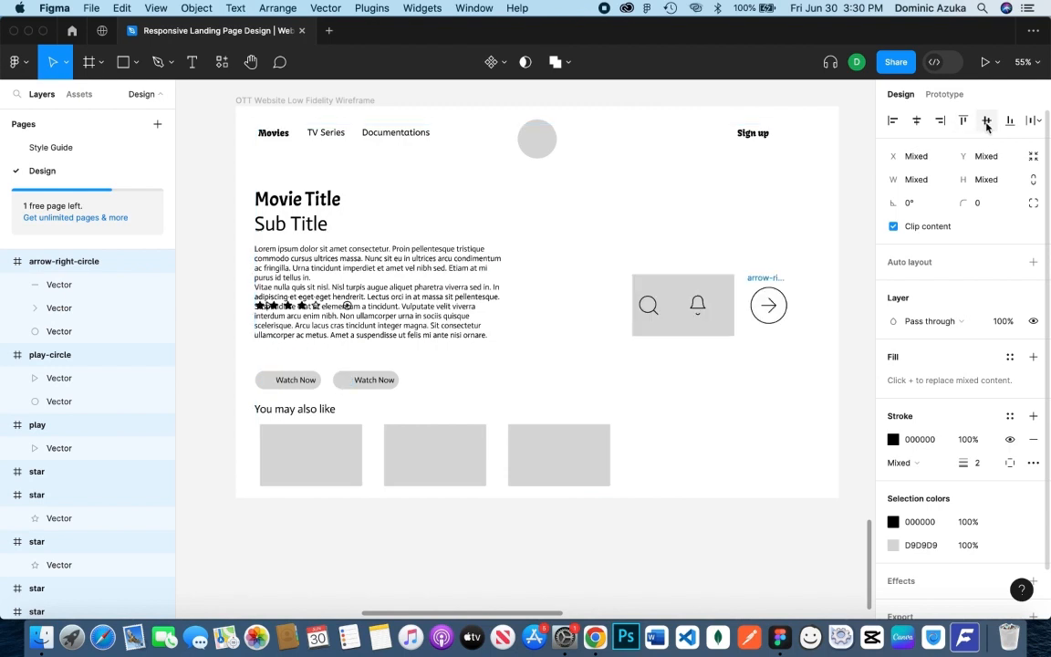
key(ctrl+z)
click(751, 356)
Collapse the arrow, play and star icon frames in the layer list
click(6, 262)
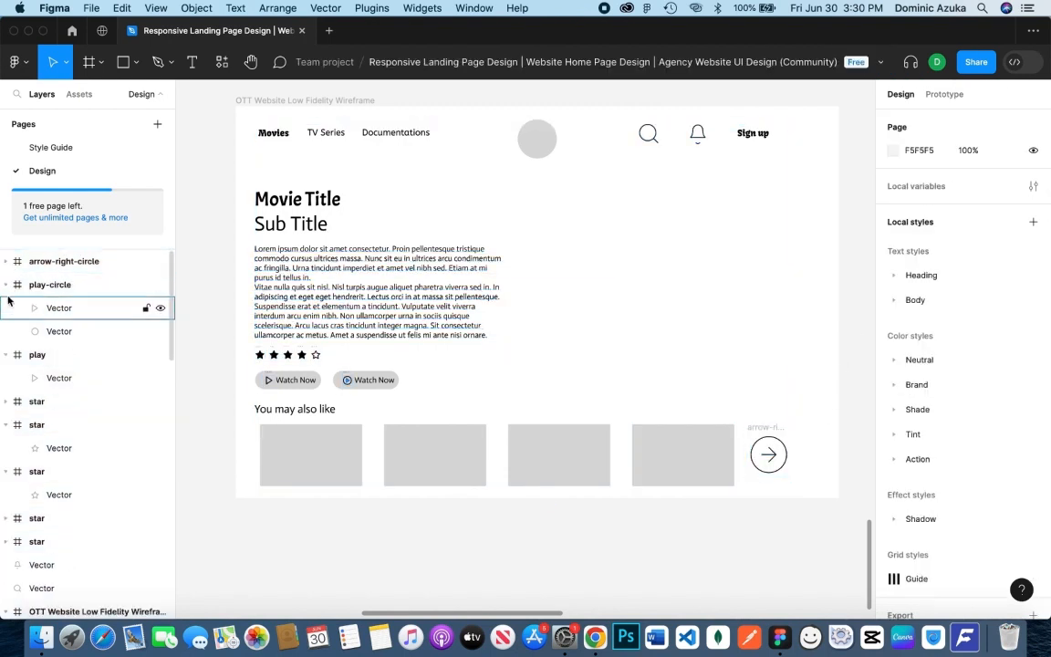
click(6, 284)
click(7, 307)
click(7, 354)
click(6, 377)
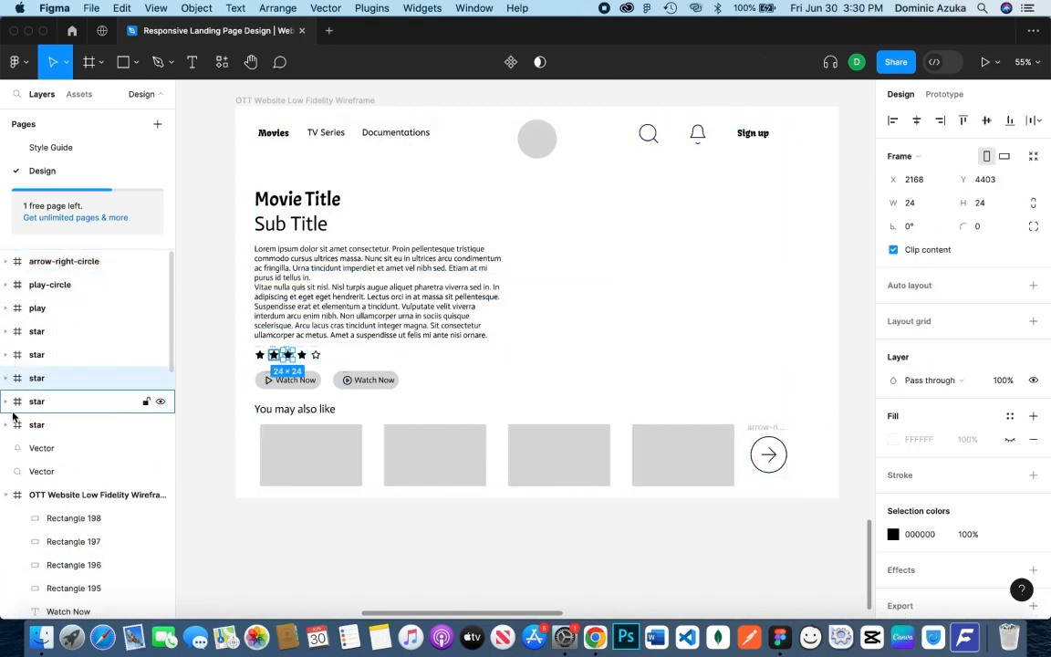
Move all the loose icon layers, from arrow-right-circle to the search vector, into the OTT Website Low Fidelity Wireframe frame
click(55, 261)
shift+click(70, 470)
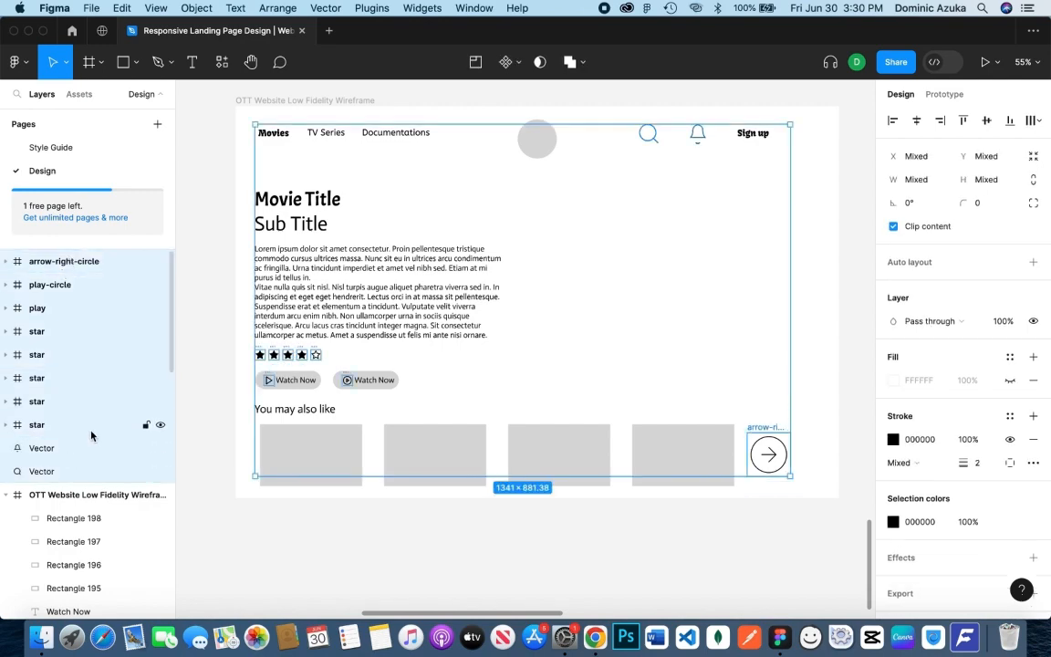
scroll(91, 432, down, 3)
scroll(89, 429, up, 3)
drag(83, 423, 78, 503)
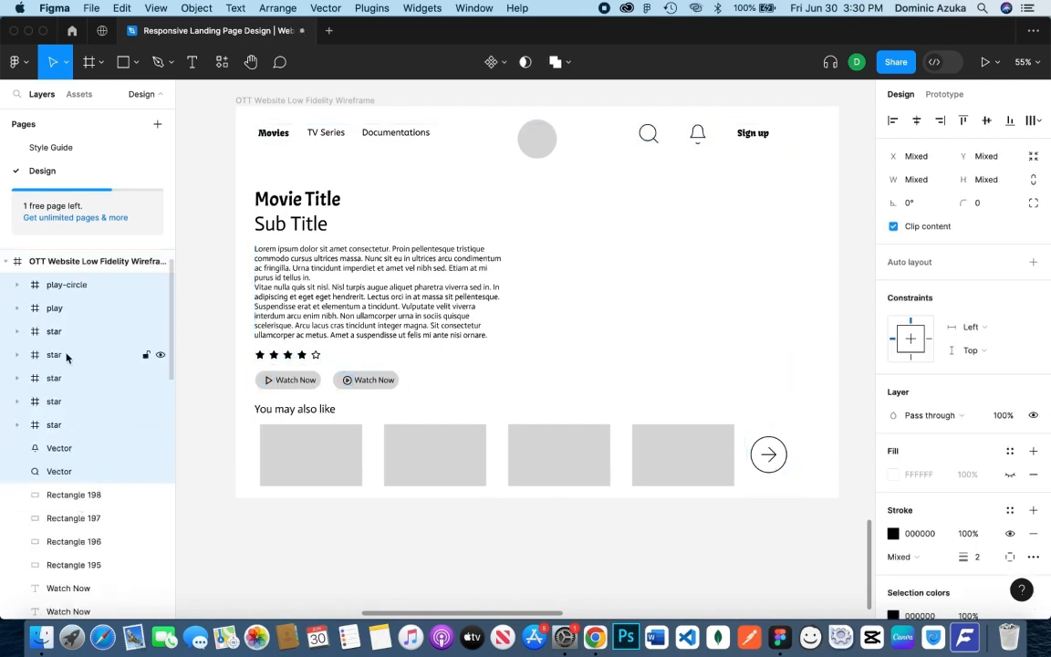
click(6, 260)
scroll(18, 422, down, 1)
scroll(19, 429, up, 1)
click(381, 571)
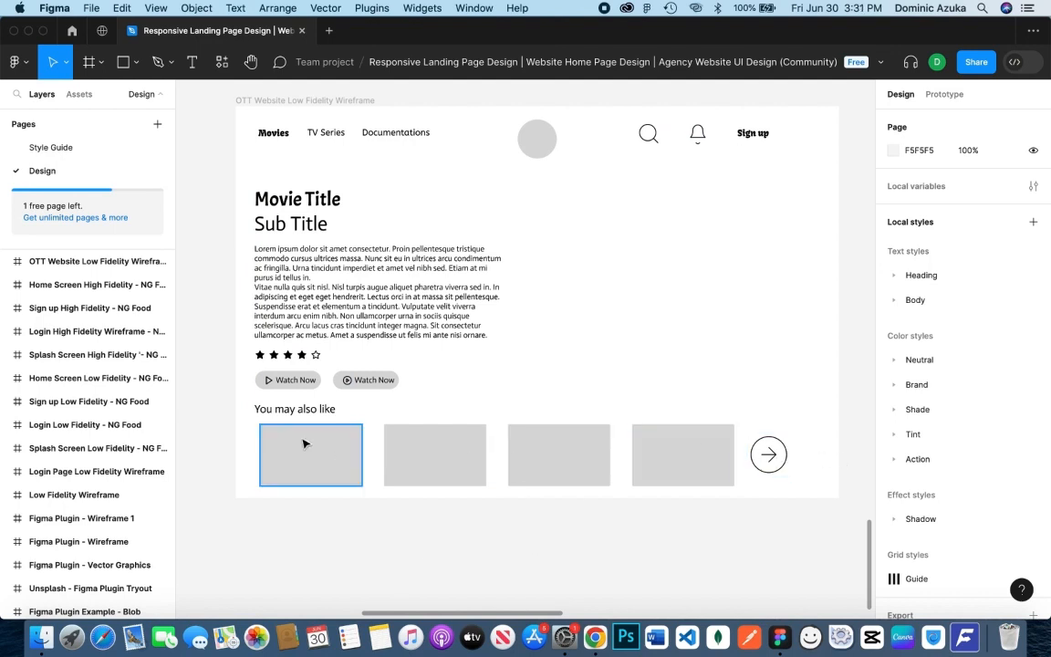
Shift the navigation bar elements slightly right and adjust the position of the circle in the middle
drag(253, 128, 783, 151)
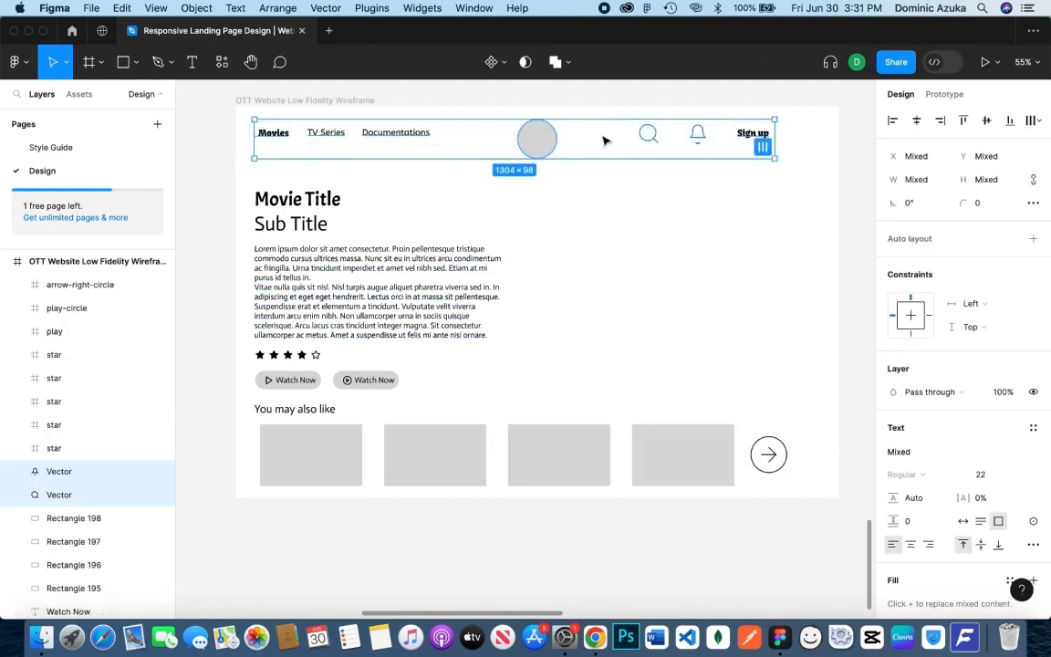
drag(603, 138, 627, 142)
drag(628, 141, 558, 149)
click(591, 176)
click(570, 149)
click(602, 217)
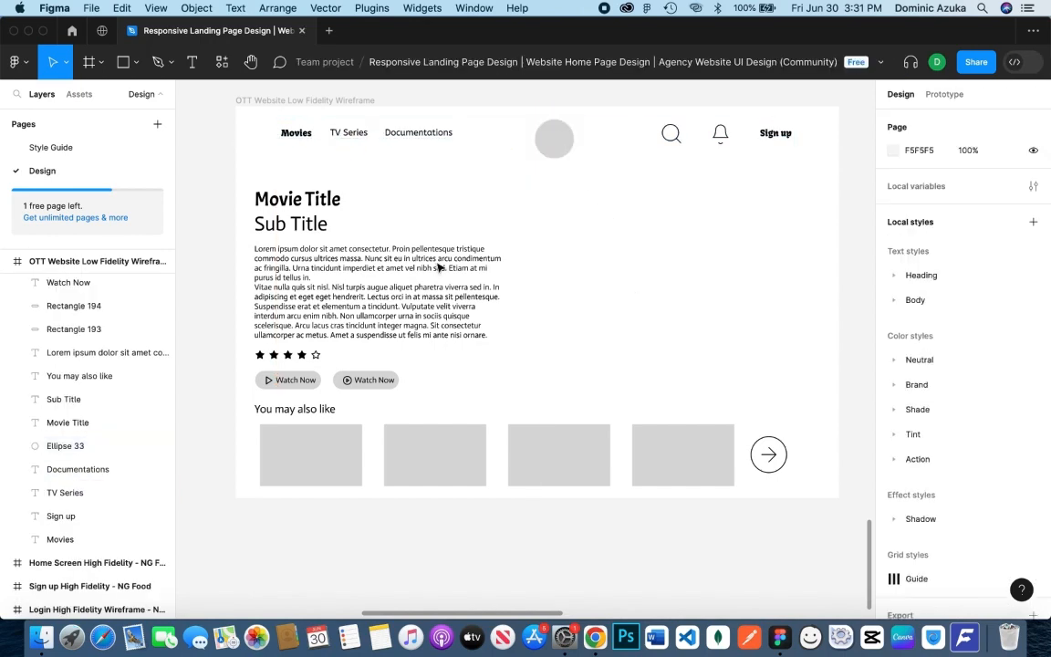
Shift the hero content and the You may also like row slightly right within the frame
mouse_move(244, 184)
mouse_down()
mouse_move(499, 363)
mouse_move(699, 441)
mouse_move(778, 486)
mouse_up()
drag(631, 369, 641, 372)
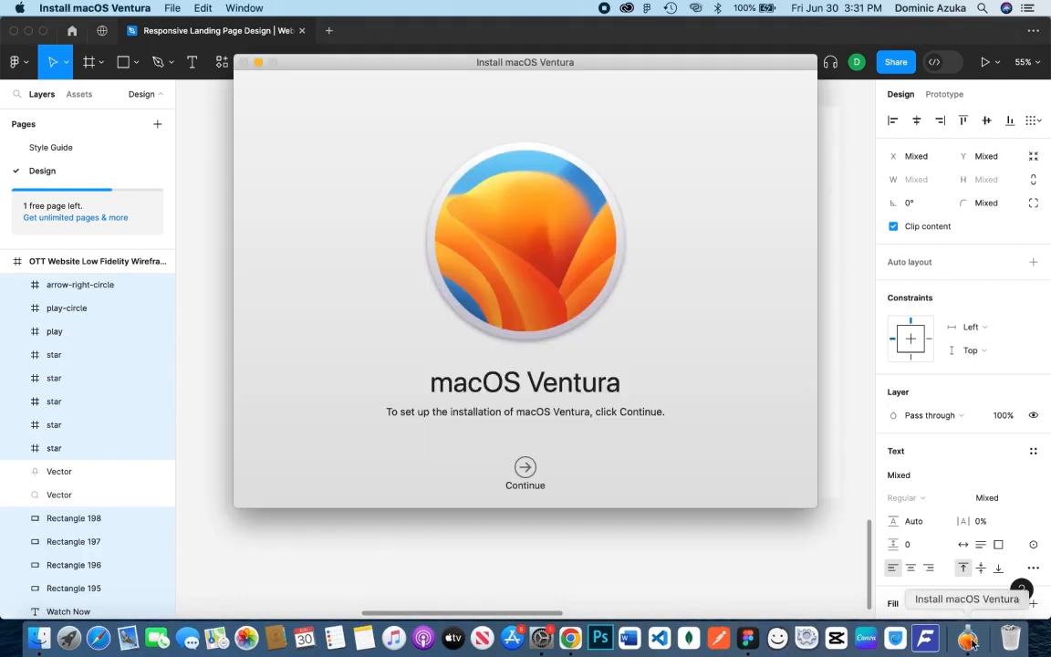
Switch to the Install macOS Ventura window, agree to the software license and continue with the Mac OS disk
click(527, 469)
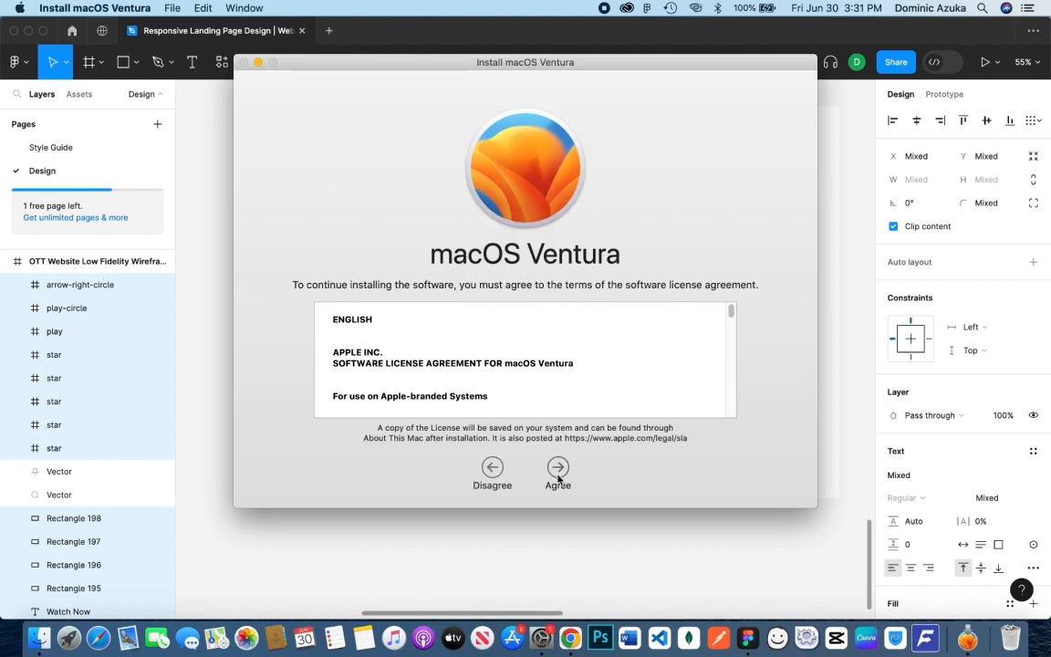
click(558, 469)
click(631, 145)
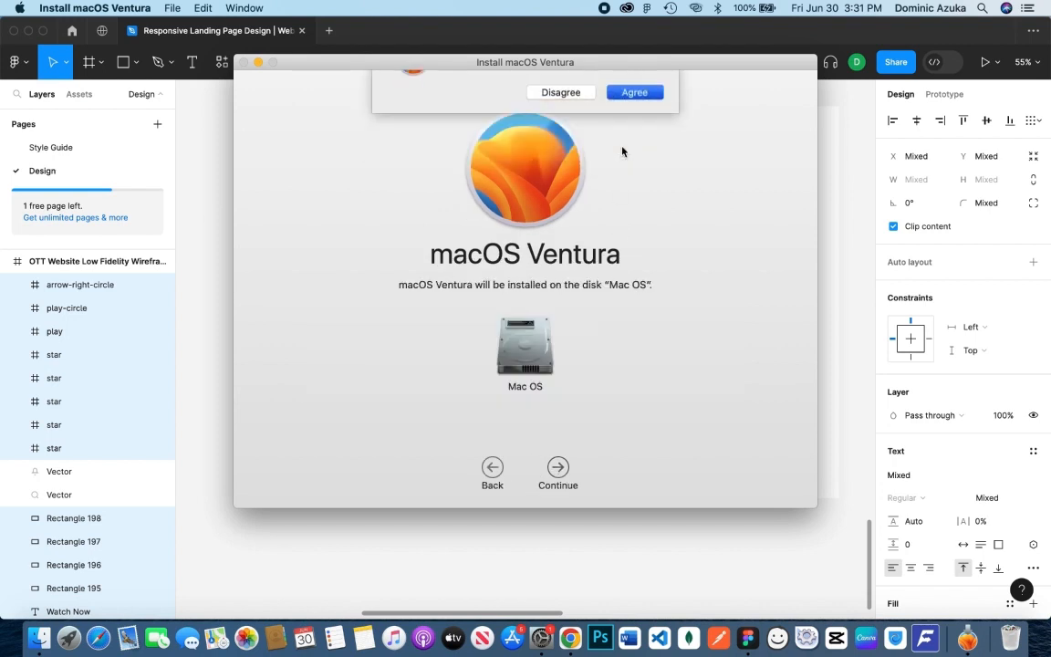
click(556, 469)
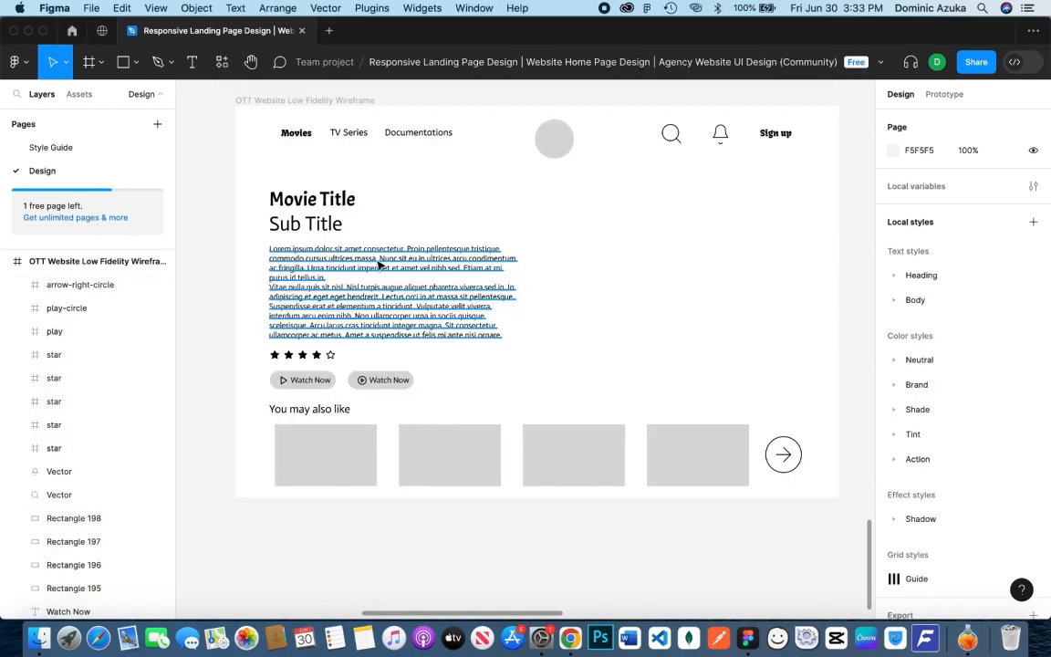
Draw a large rectangle beside the hero text and insert the image icon using the Feather Icons plugin
key(f)
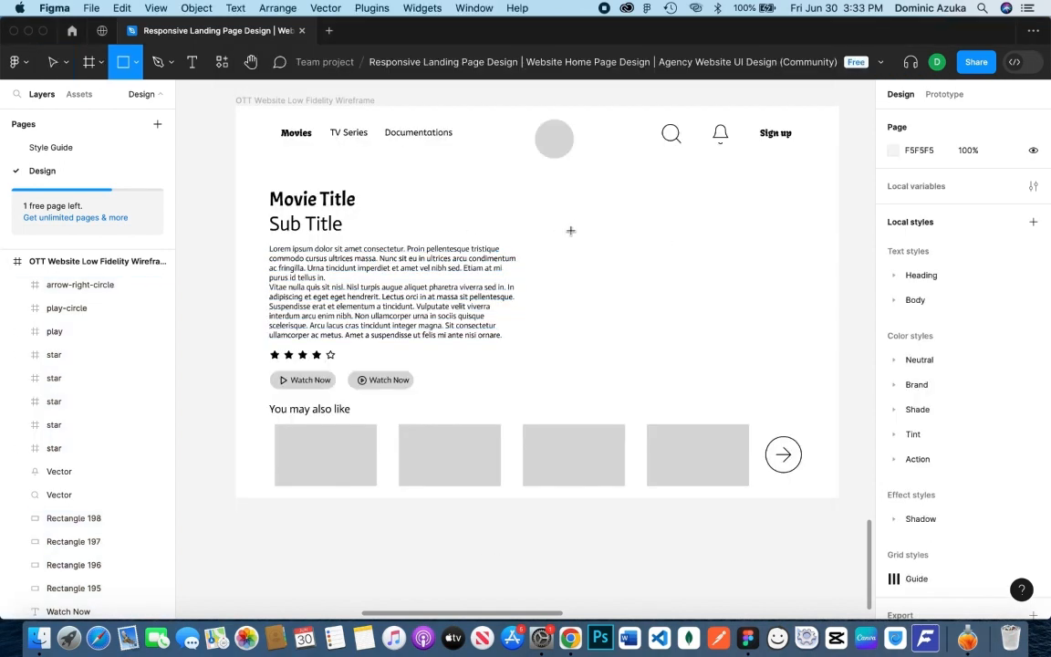
mouse_move(537, 205)
mouse_down()
mouse_move(748, 364)
mouse_move(800, 368)
mouse_move(803, 379)
mouse_up()
click(453, 394)
right_click(454, 394)
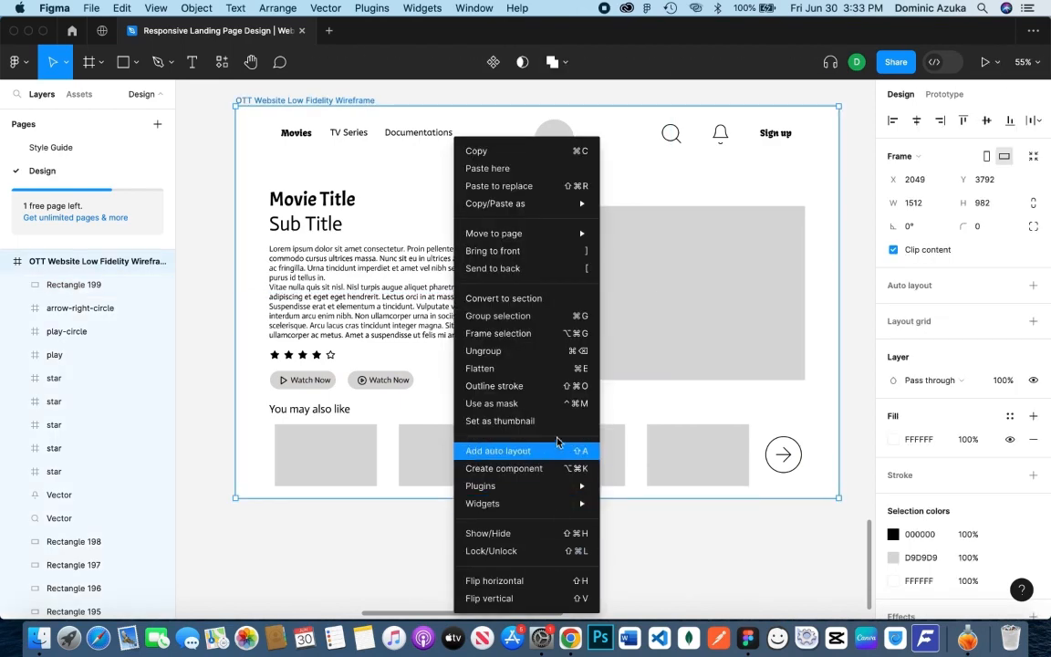
mouse_move(547, 485)
click(646, 242)
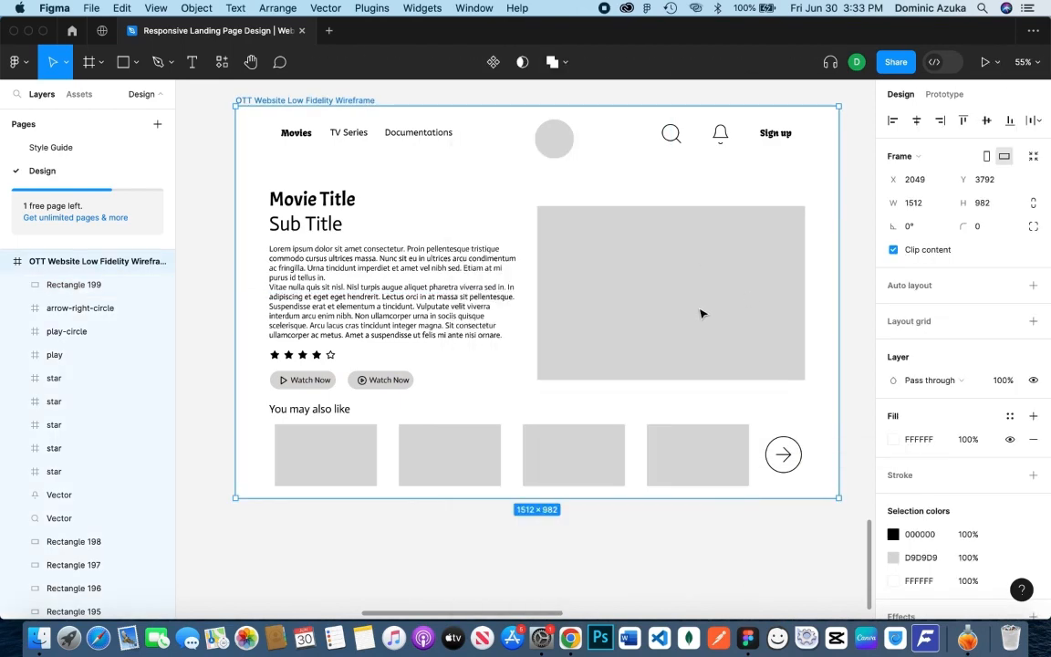
text(ima)
click(672, 241)
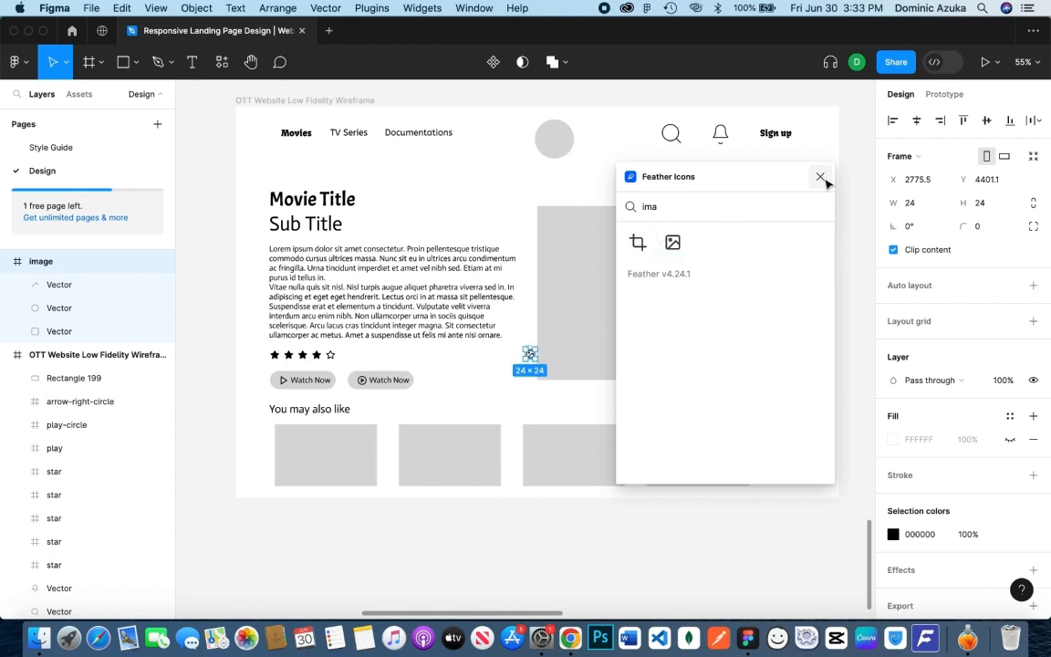
click(820, 177)
Enlarge the image icon to about 407 × 407 and center it on the large hero rectangle
double_click(536, 362)
click(90, 262)
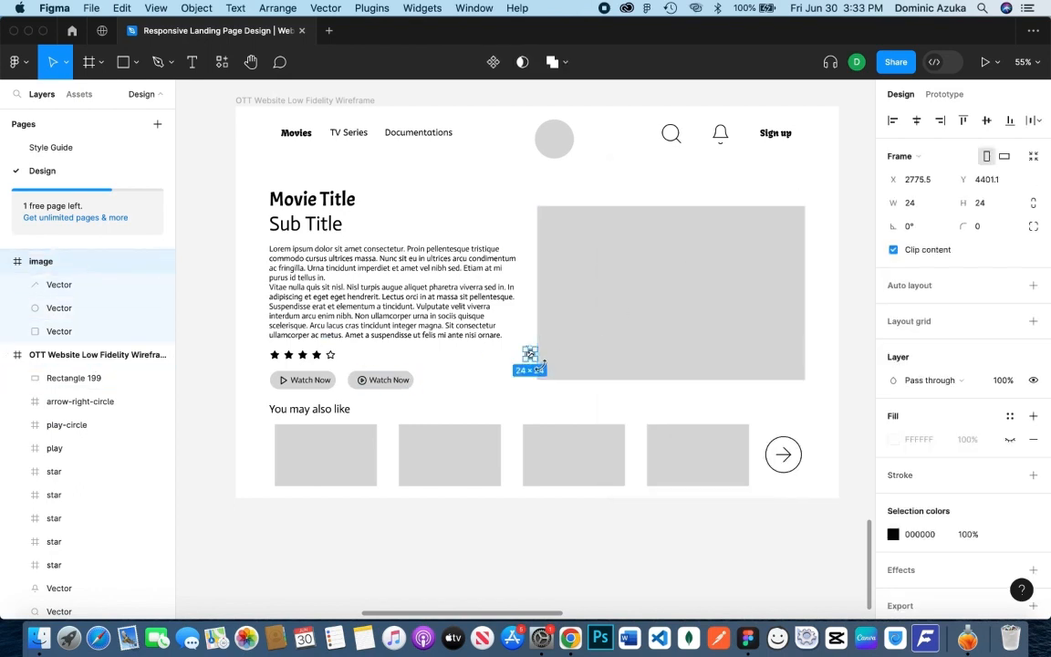
drag(540, 365, 613, 432)
drag(575, 387, 706, 326)
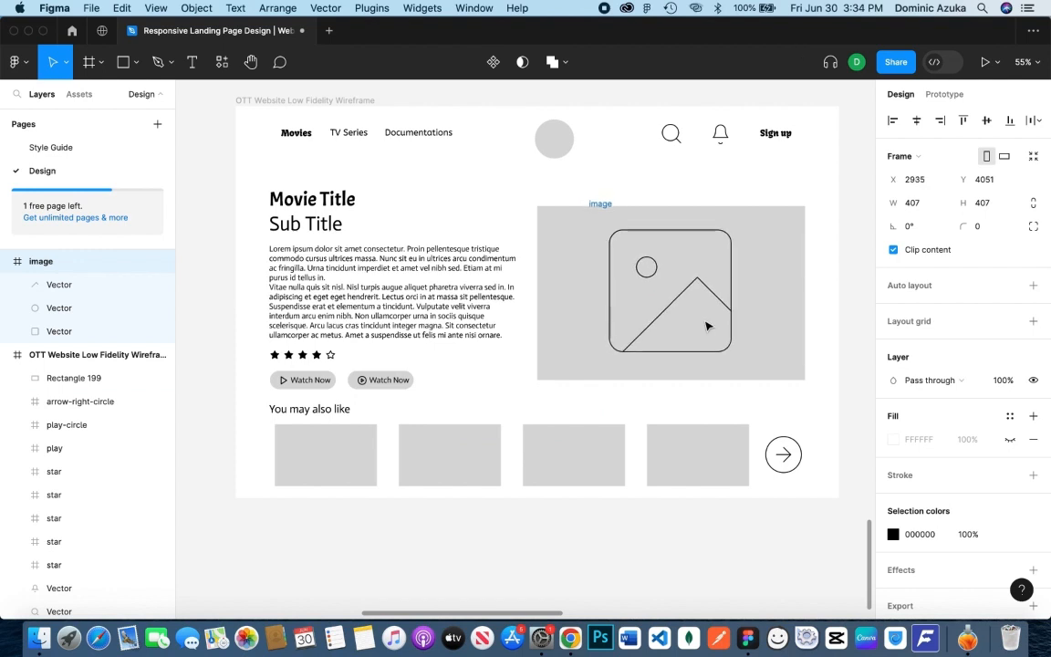
click(768, 512)
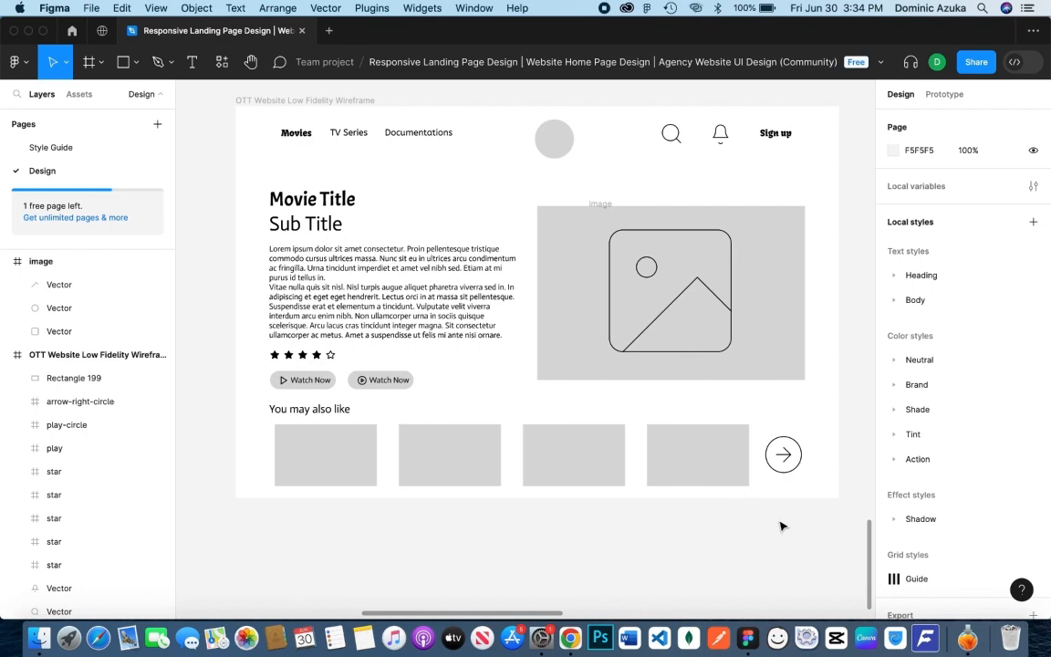
Add a MacBook Pro 14" frame (1512 × 982) beside the OTT Website Low Fidelity Wireframe frame
scroll(611, 423, up, 1)
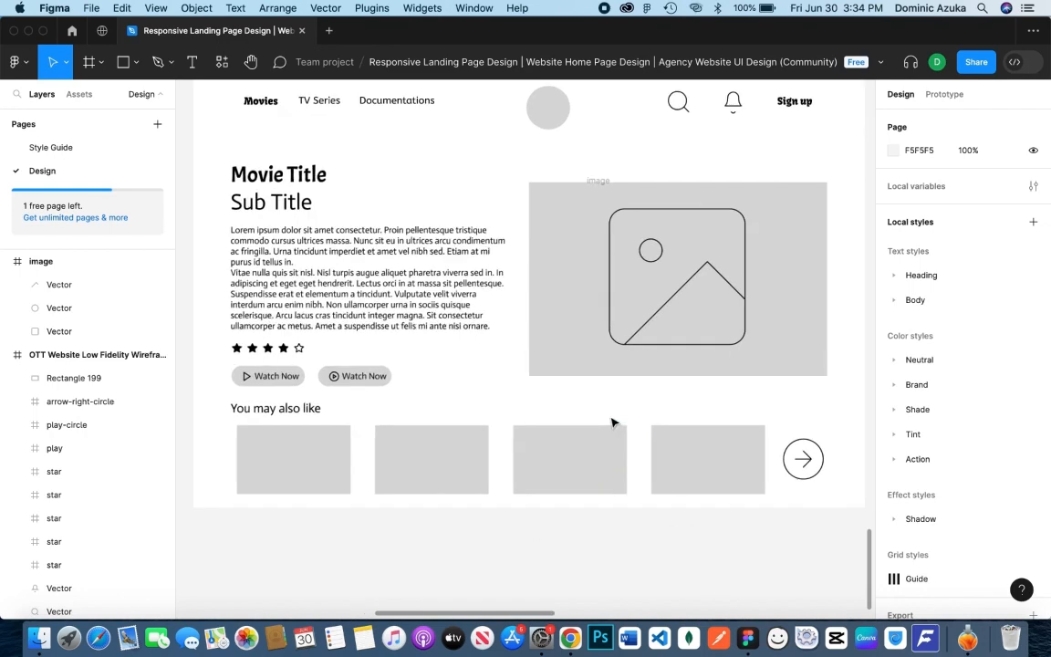
scroll(612, 422, down, 5)
drag(700, 478, 612, 398)
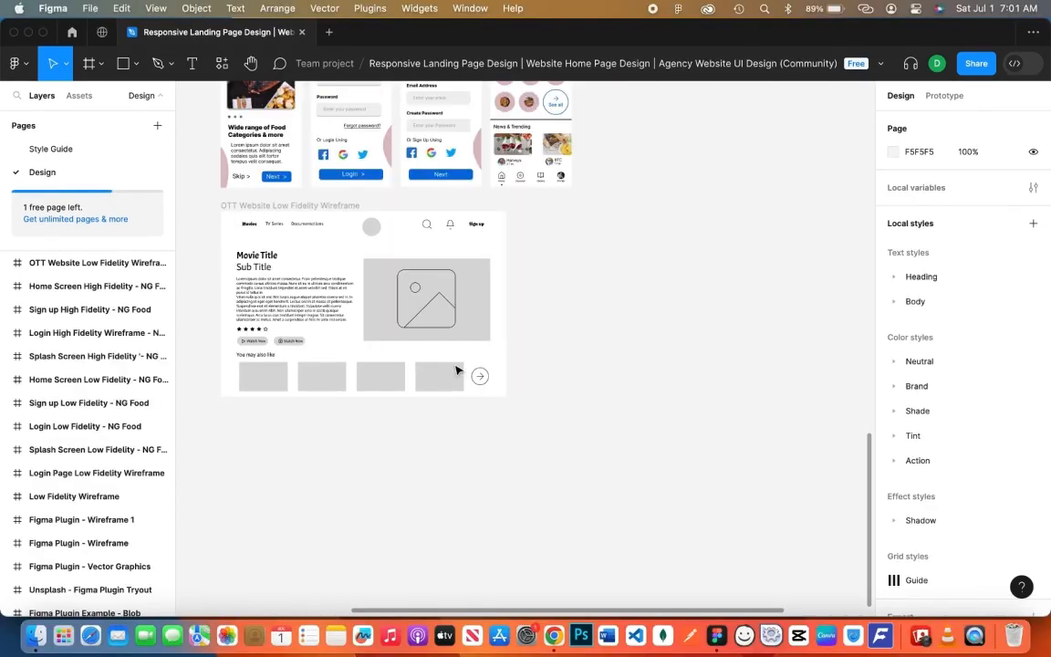
drag(634, 316, 574, 462)
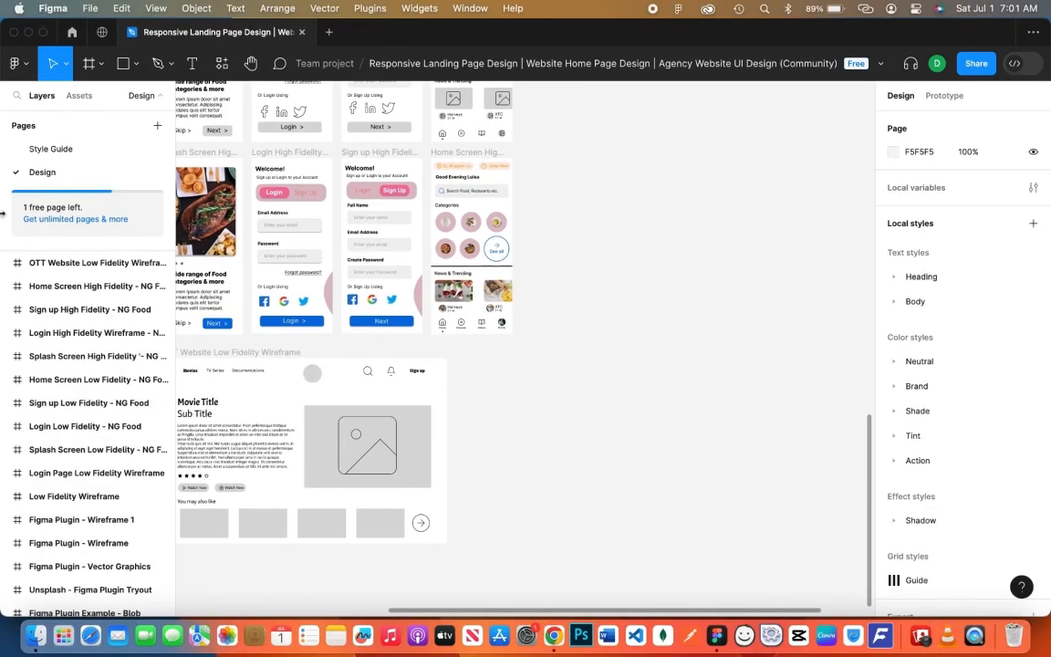
click(89, 65)
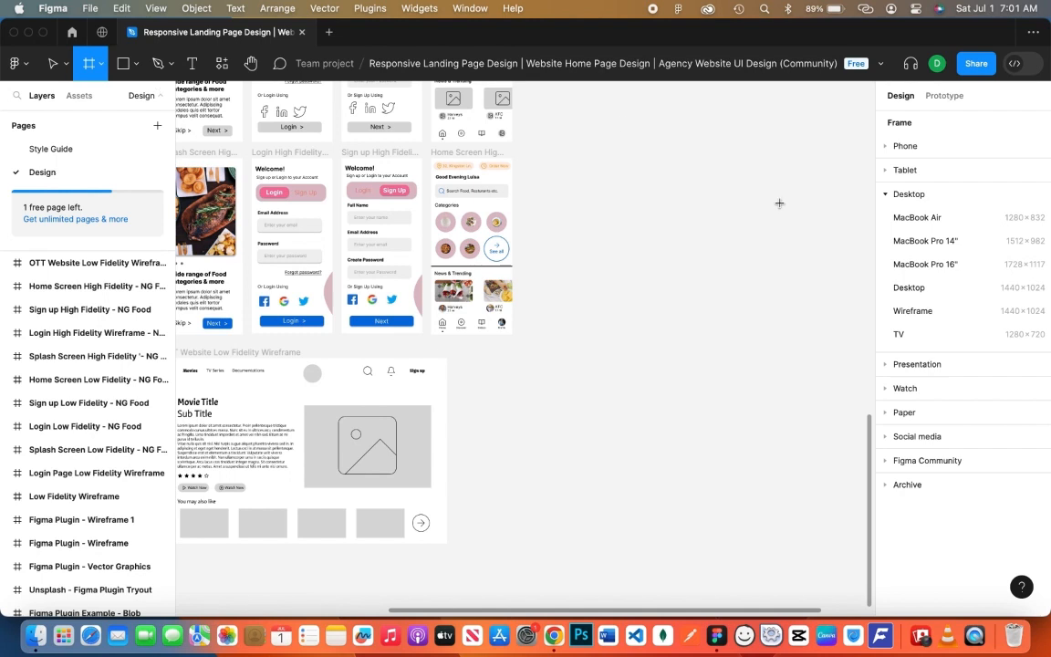
click(976, 242)
drag(691, 371, 643, 473)
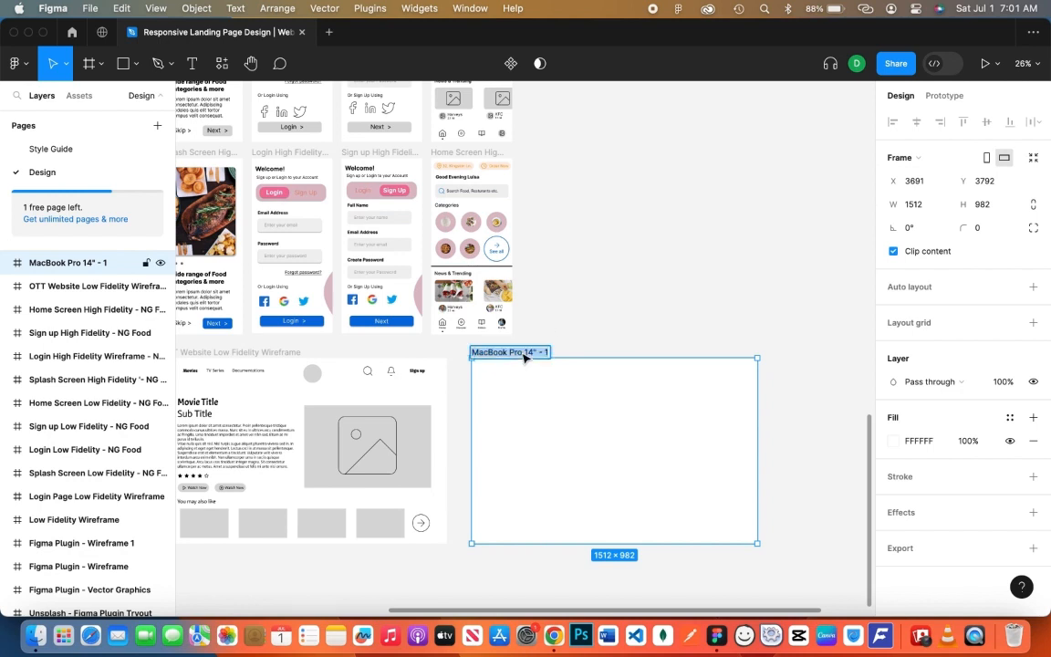
Rename the new frame as "OTT Website Low Fidelity Wireframe - Sign Up", reusing the first wireframe's name
double_click(187, 356)
key(super+c)
double_click(497, 351)
key(super+v)
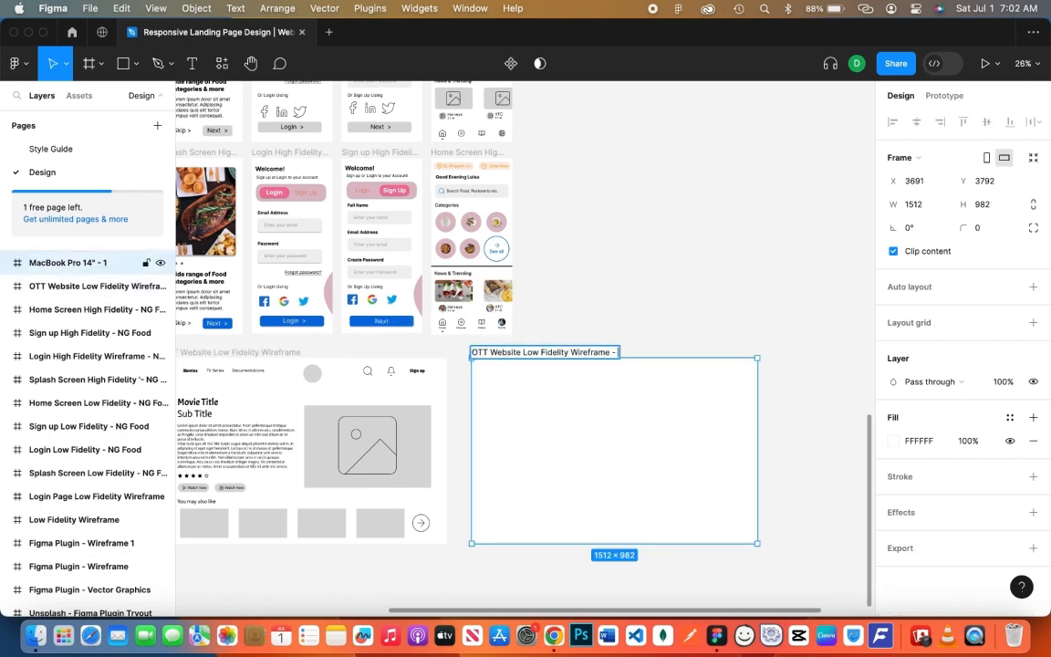
text(- Sign Up)
key(Return)
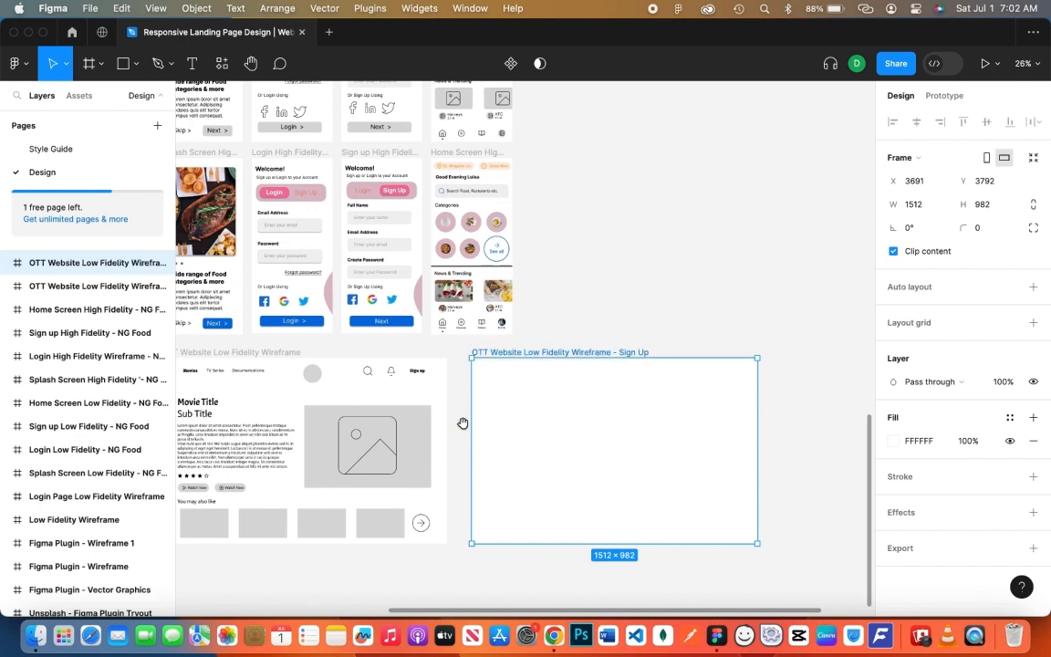
Rename the first OTT wireframe frame as "OTT Website Low Fidelity Wireframe - Movies Page"
scroll(465, 423, left, 3)
double_click(442, 332)
click(442, 331)
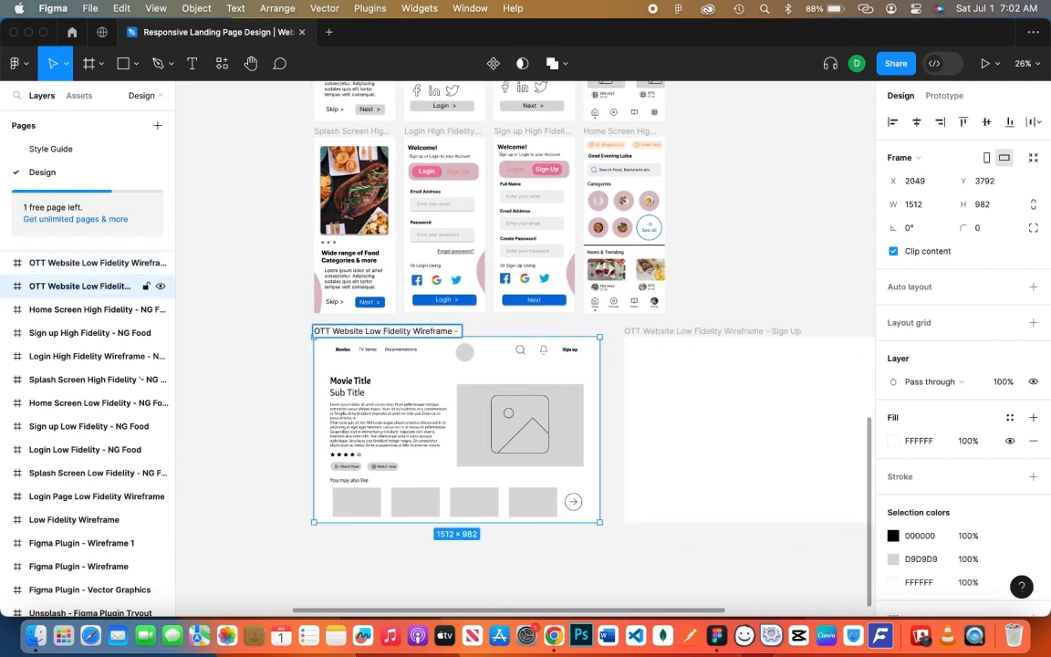
text(- Movies Page)
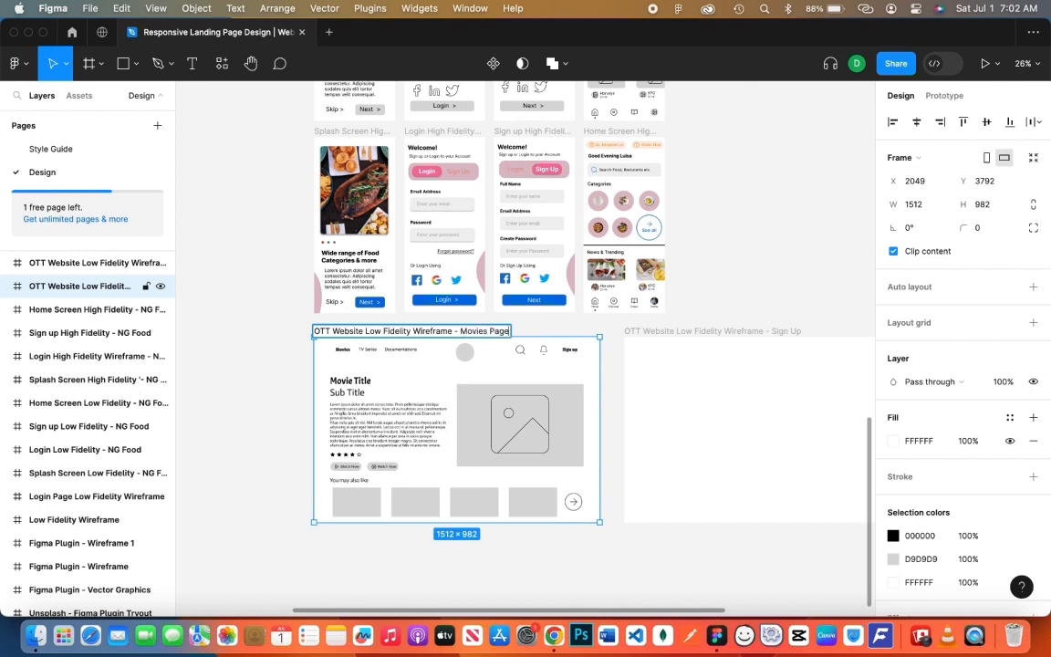
click(763, 289)
Draw a circle about 92 × 92 in the upper-left corner of the Sign Up frame, at about X 61, Y 37
drag(752, 343, 571, 324)
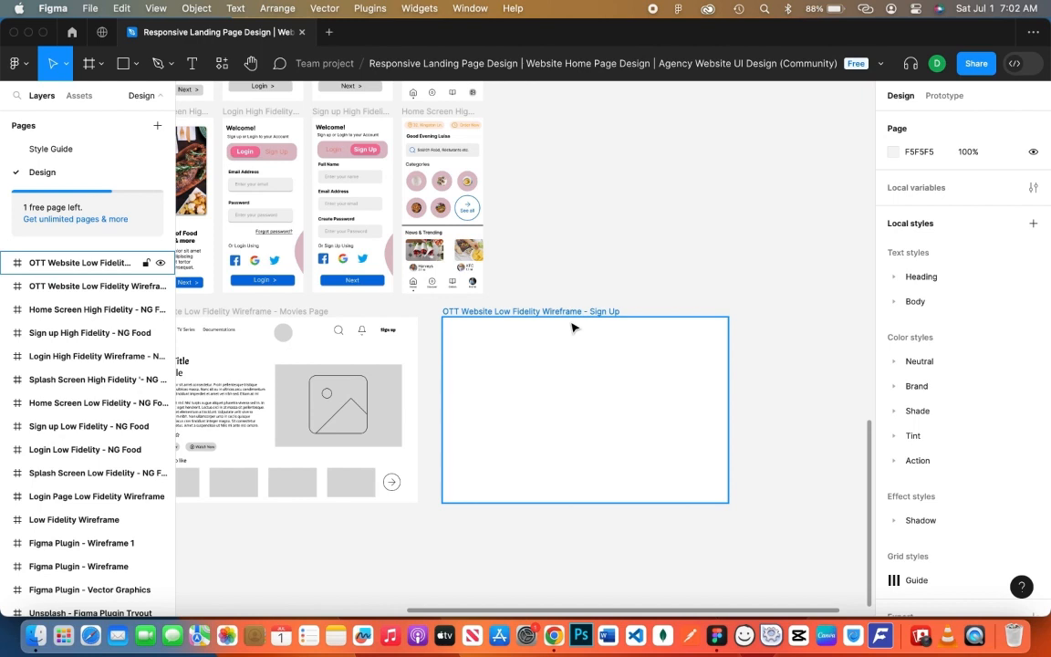
key(o)
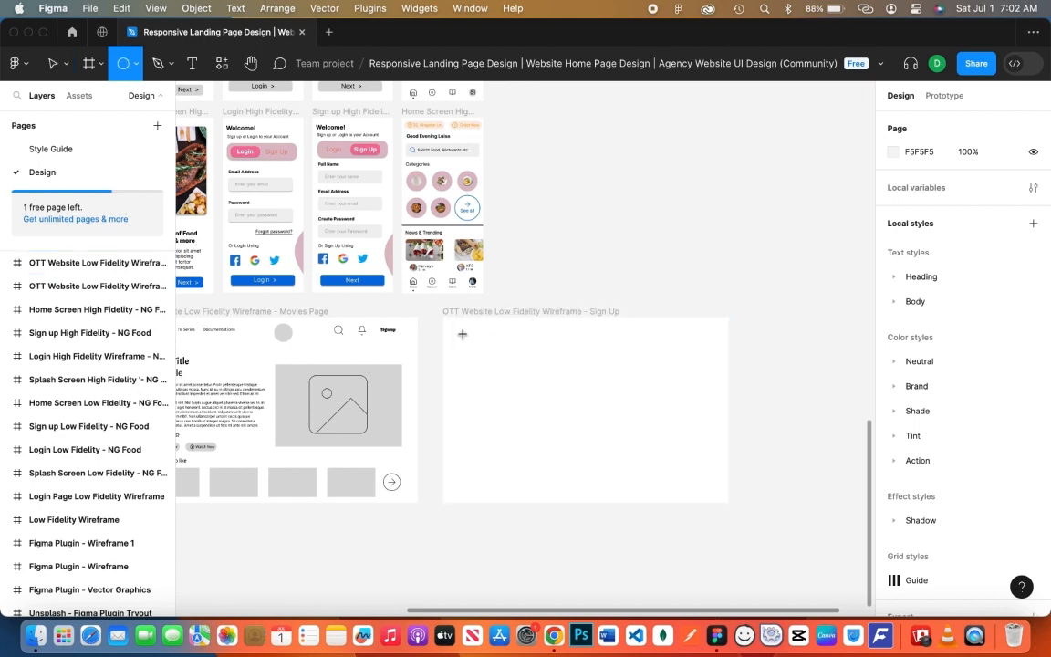
mouse_move(462, 334)
mouse_down()
mouse_move(488, 358)
mouse_move(470, 344)
mouse_up()
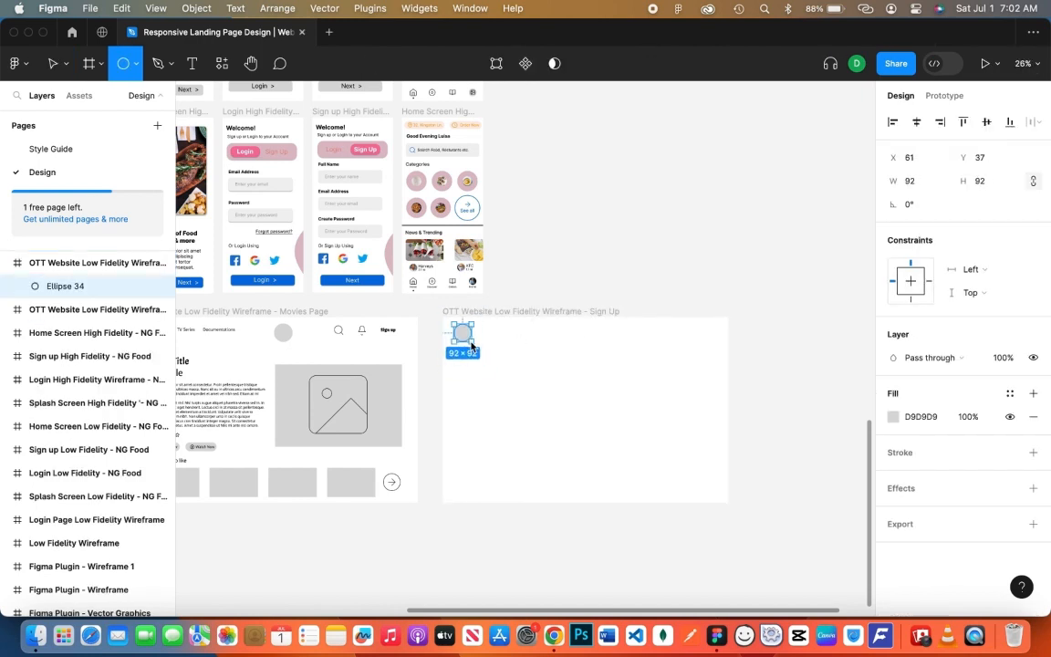
super+click(538, 364)
drag(537, 363, 469, 275)
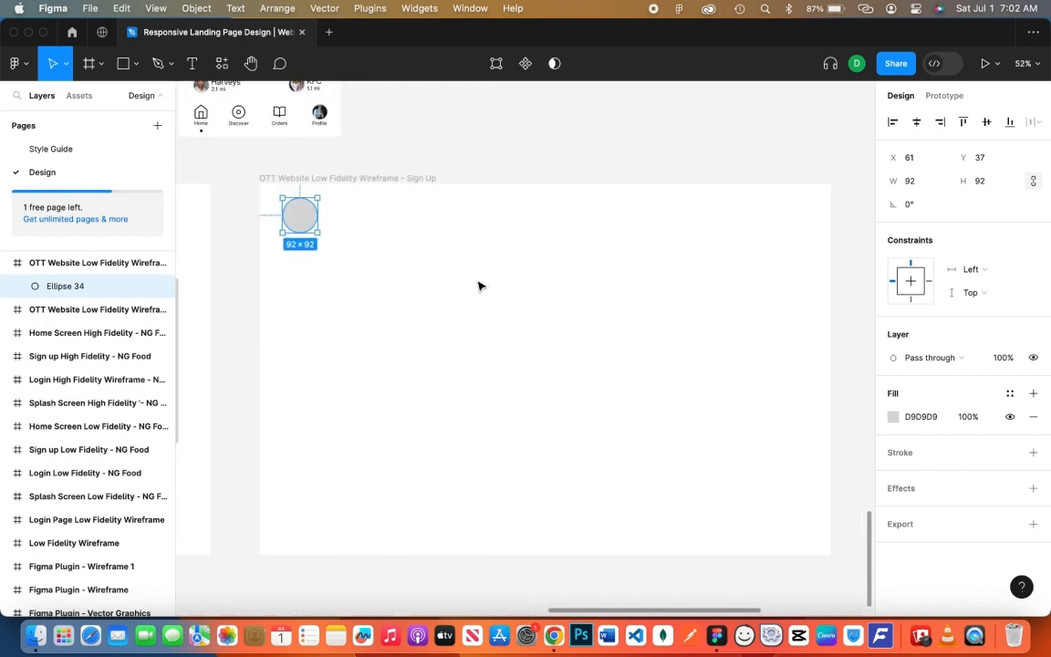
key(t)
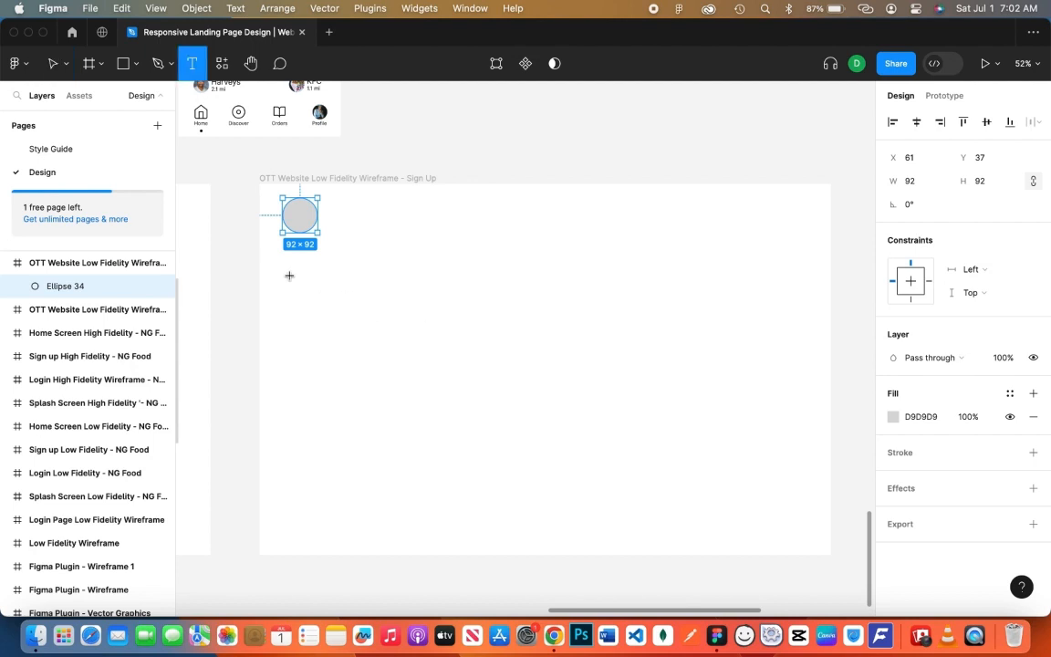
drag(284, 266, 534, 342)
text(t)
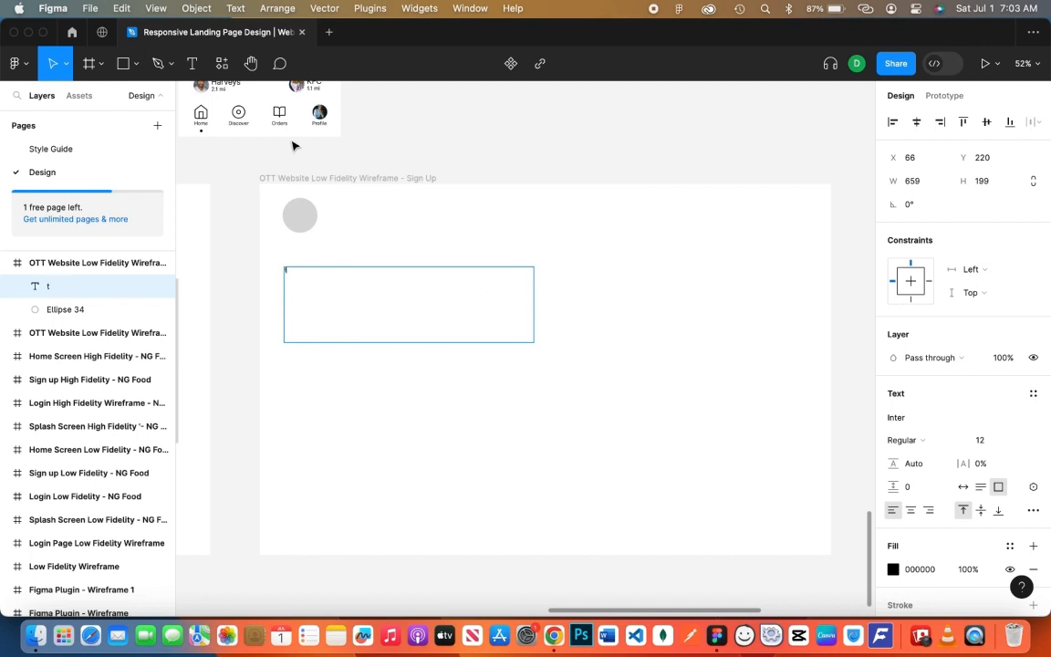
click(193, 73)
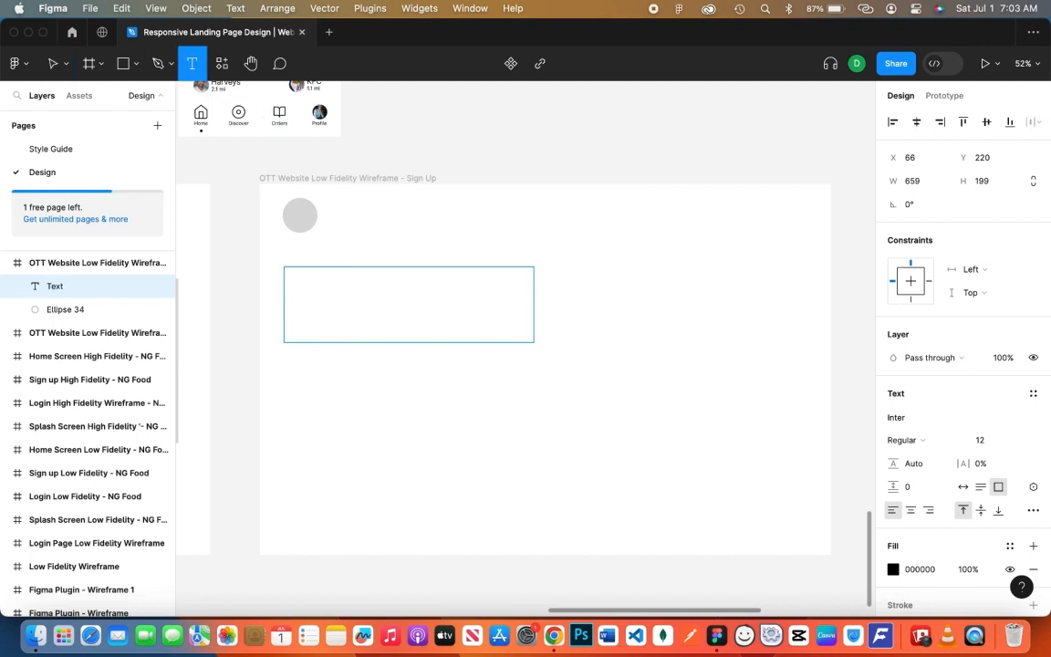
Create a text box about 716 × 251 below the circle and auto-generate its content with the Lorem Ipsum plugin
right_click(623, 301)
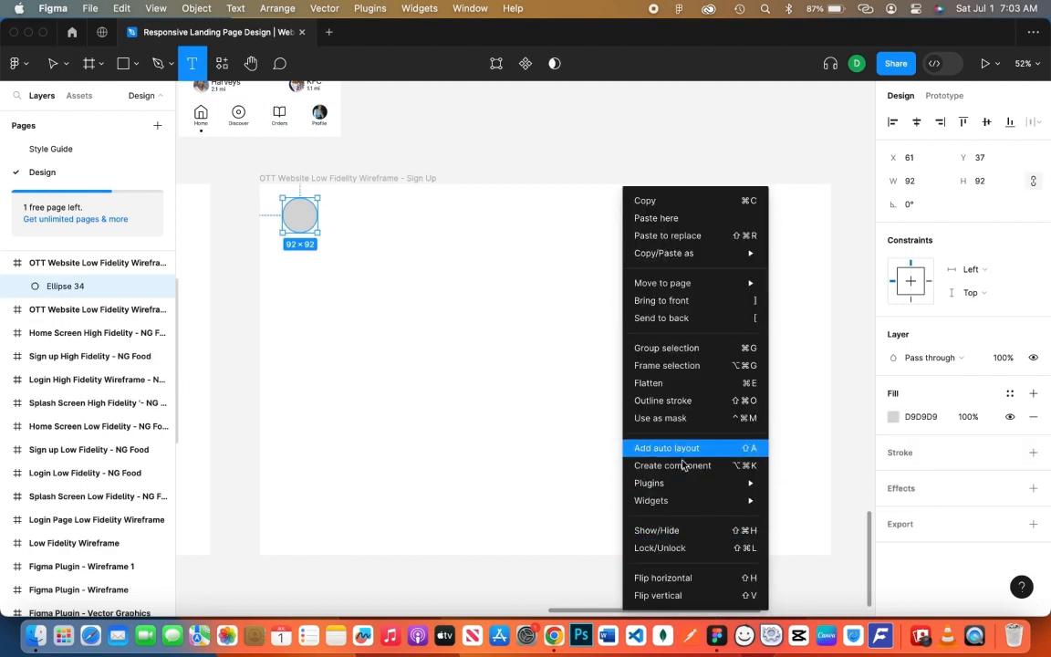
mouse_move(684, 482)
click(799, 283)
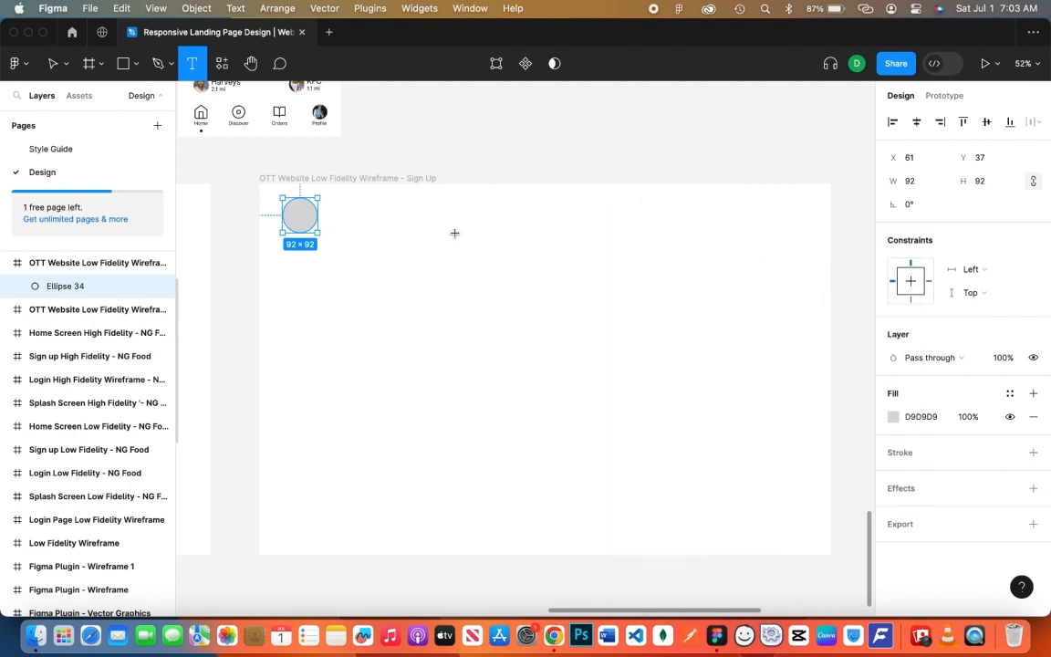
drag(271, 267, 542, 363)
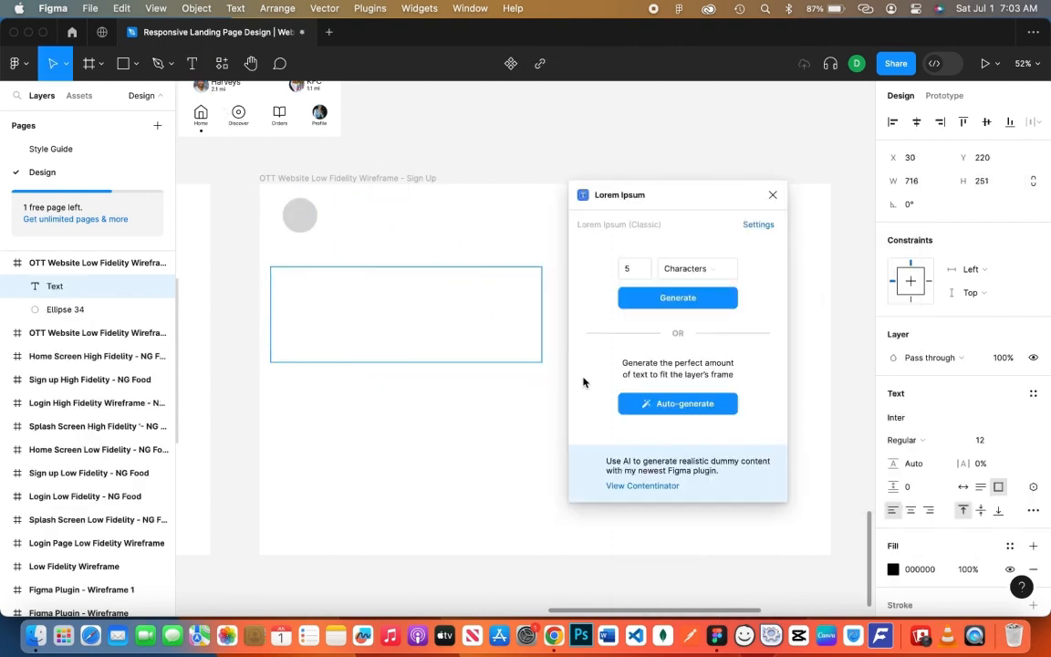
click(645, 402)
key(Return)
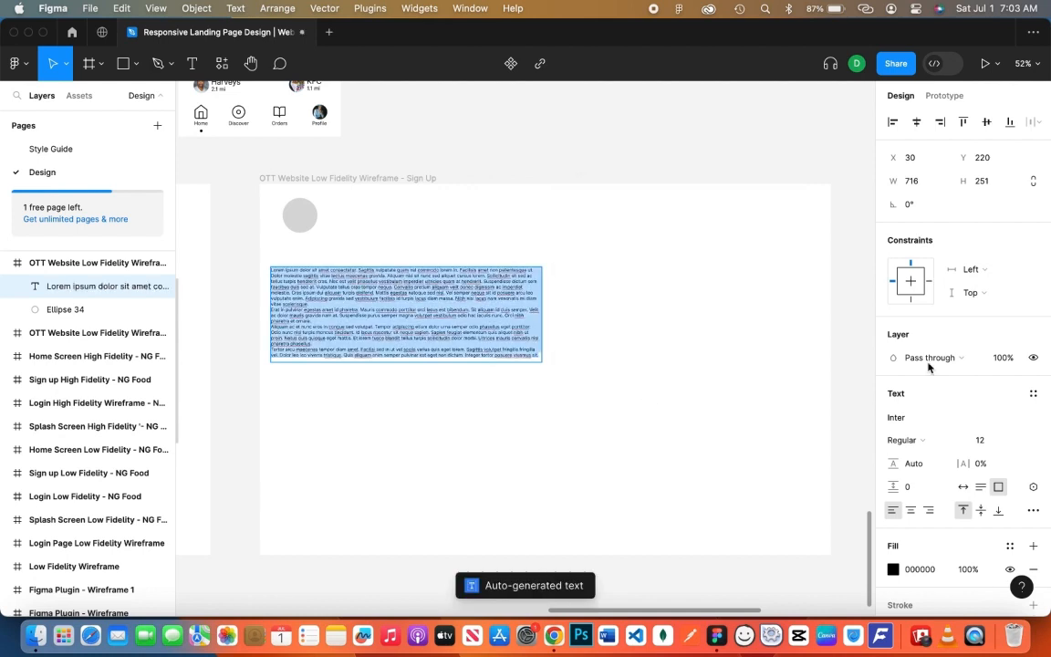
Set the placeholder text to size 16 and fit its box at about 716 × 400, positioned around X 75, Y 191
click(1010, 439)
click(999, 509)
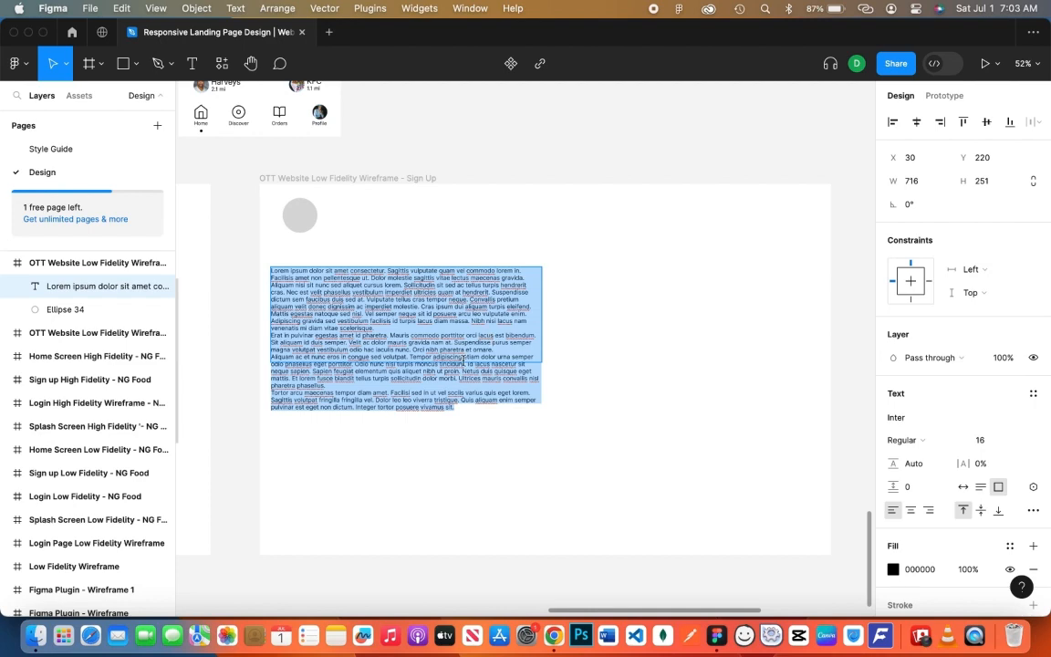
key(Escape)
drag(399, 384, 398, 418)
mouse_move(416, 363)
mouse_down()
mouse_move(435, 363)
mouse_move(433, 354)
mouse_up()
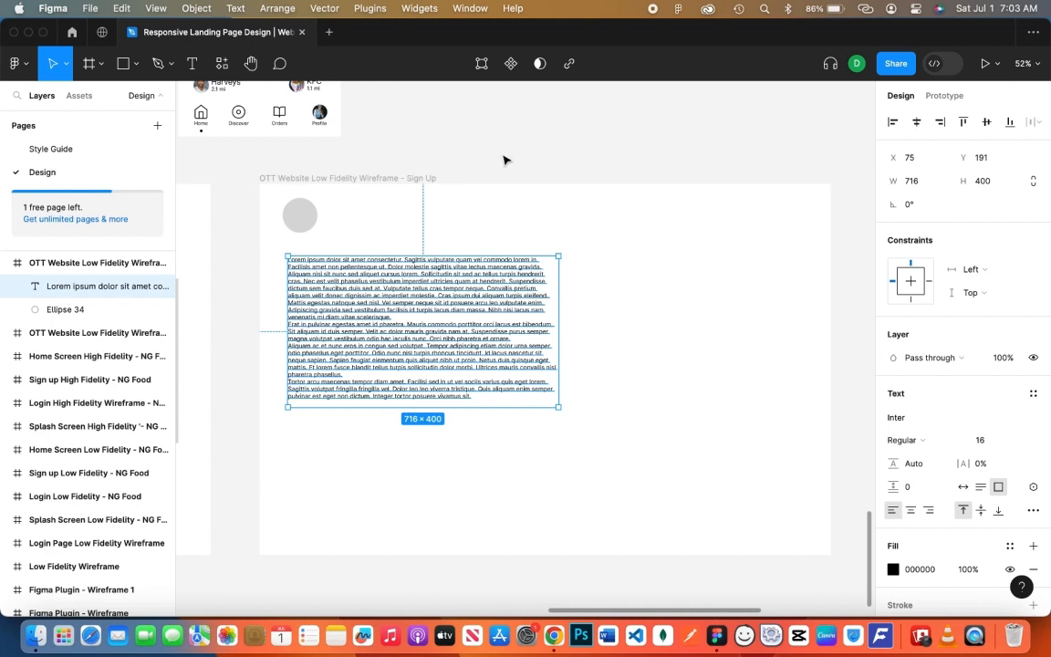
Delete the end of the placeholder text, from "magna volutpat" in the second paragraph through the last paragraph
triple_click(308, 346)
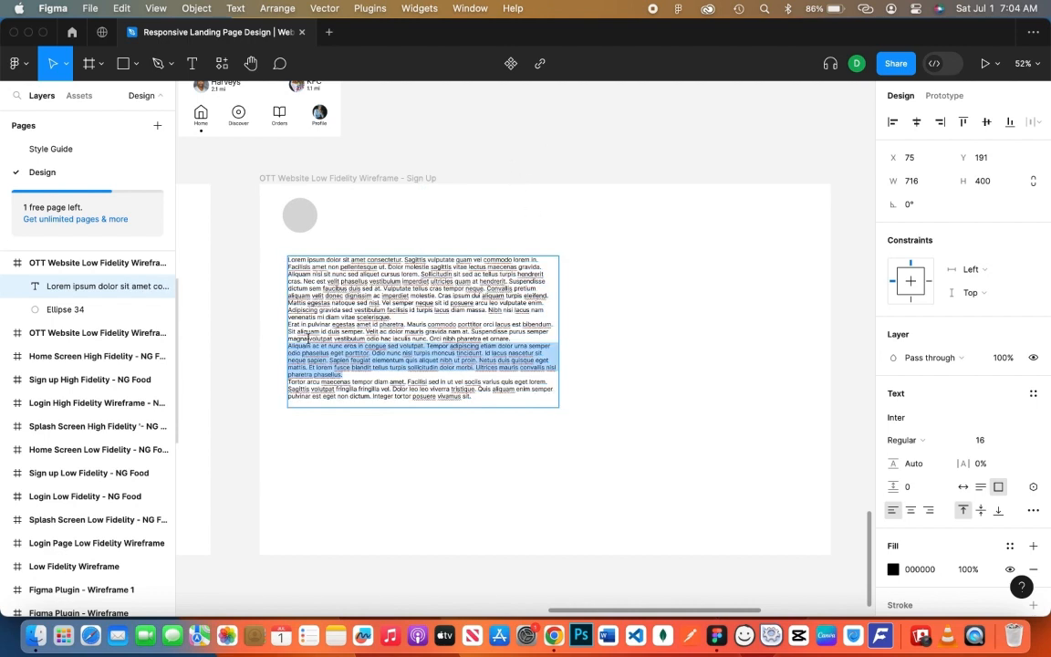
drag(290, 338, 536, 403)
key(BackSpace)
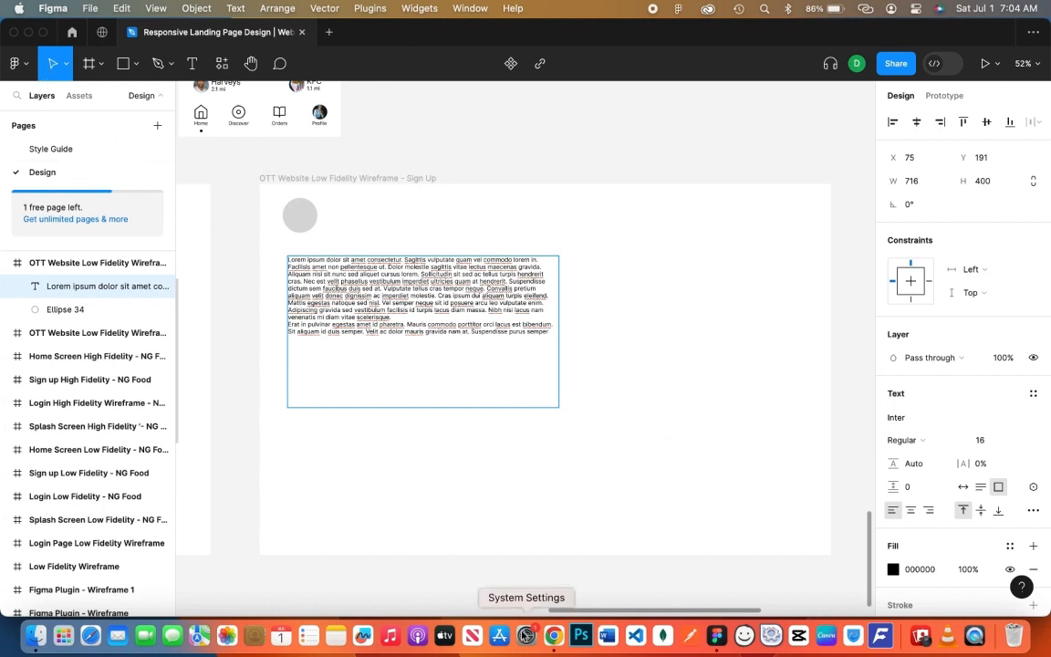
key(Escape)
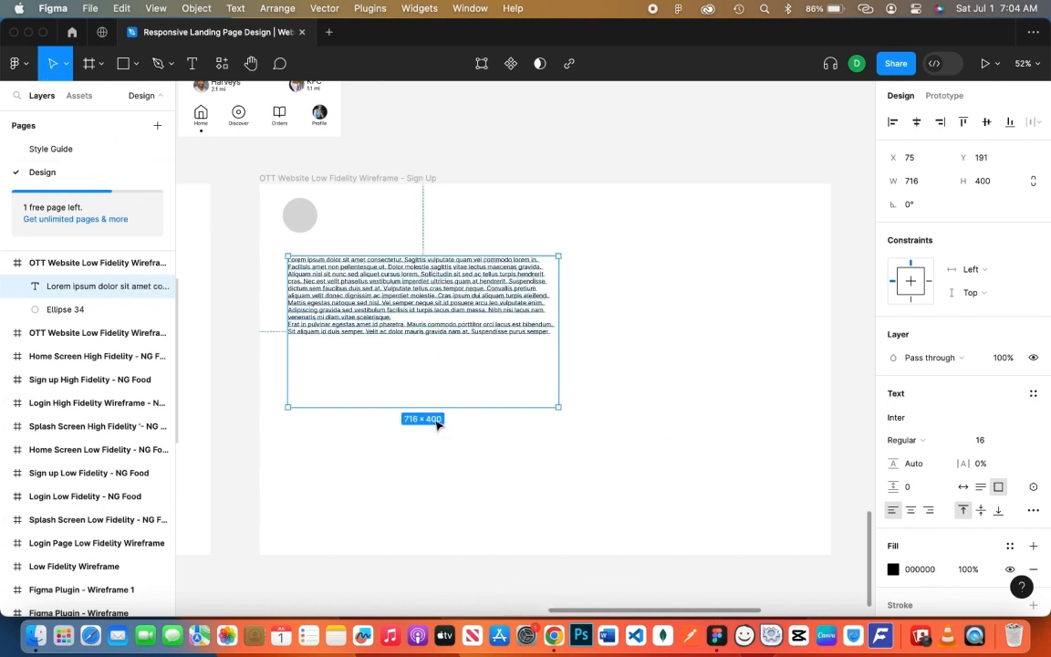
Shorten the text box to about 211 high and lower it to about Y 257, with the circle at about Y 70
drag(445, 407, 451, 336)
drag(407, 276, 404, 299)
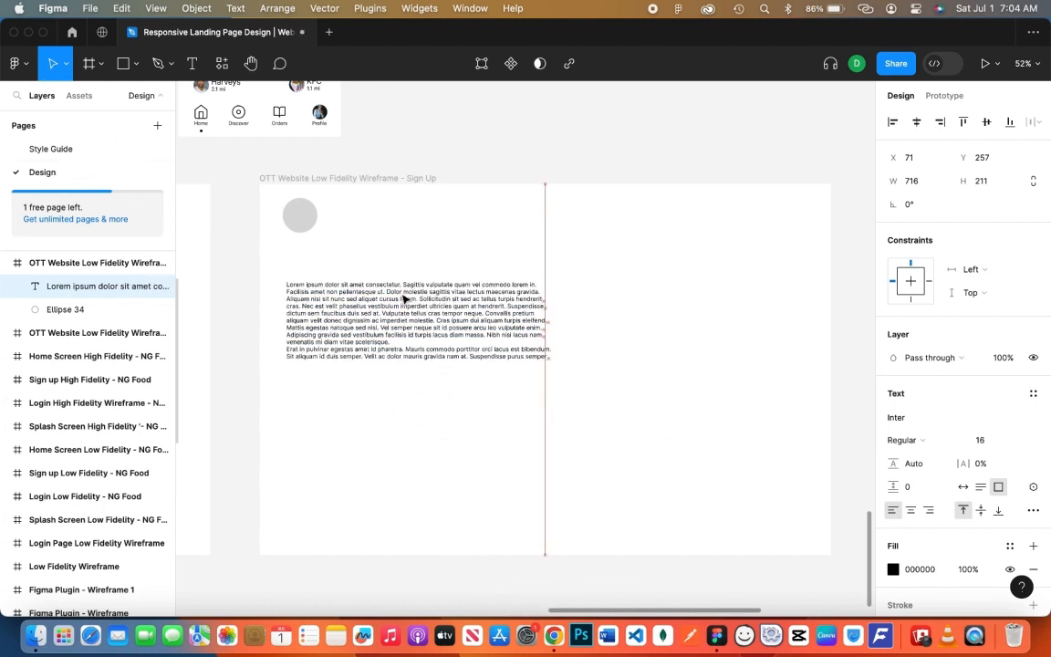
drag(299, 222, 298, 235)
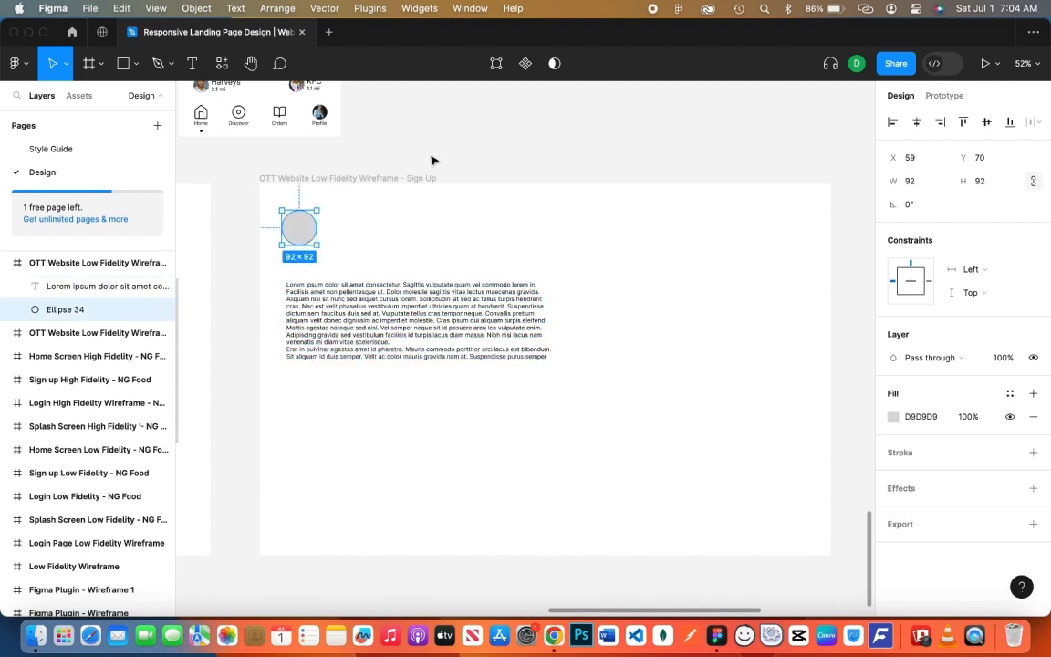
Insert the "image" icon with the Feather Icons plugin and enlarge it to about 533 × 533 beneath the placeholder text
key(r)
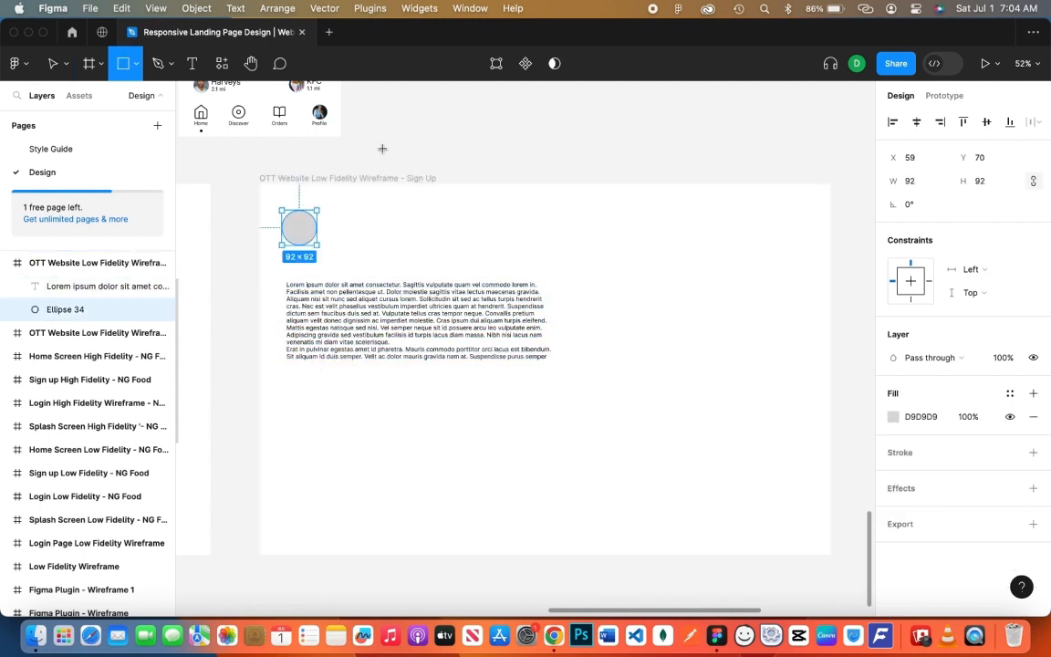
right_click(383, 149)
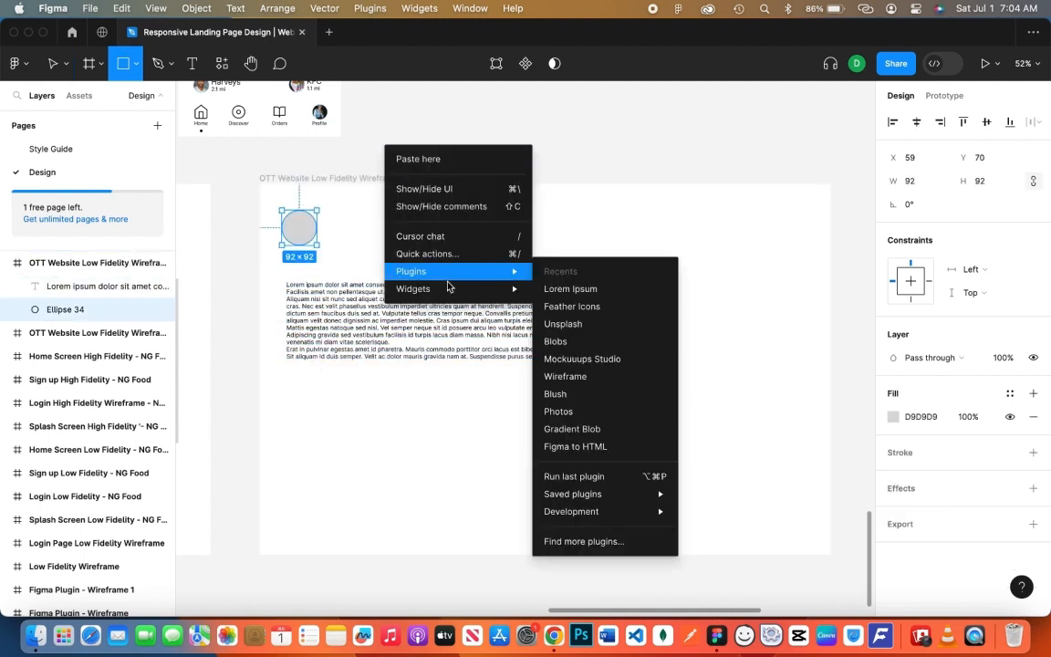
click(539, 303)
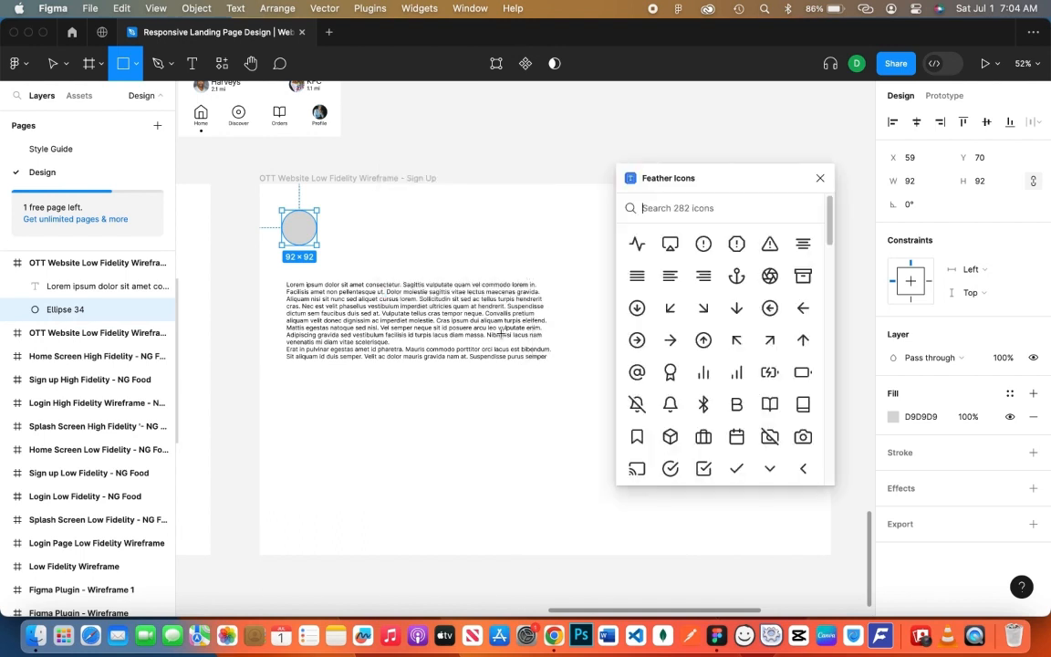
text(image)
drag(670, 254, 530, 352)
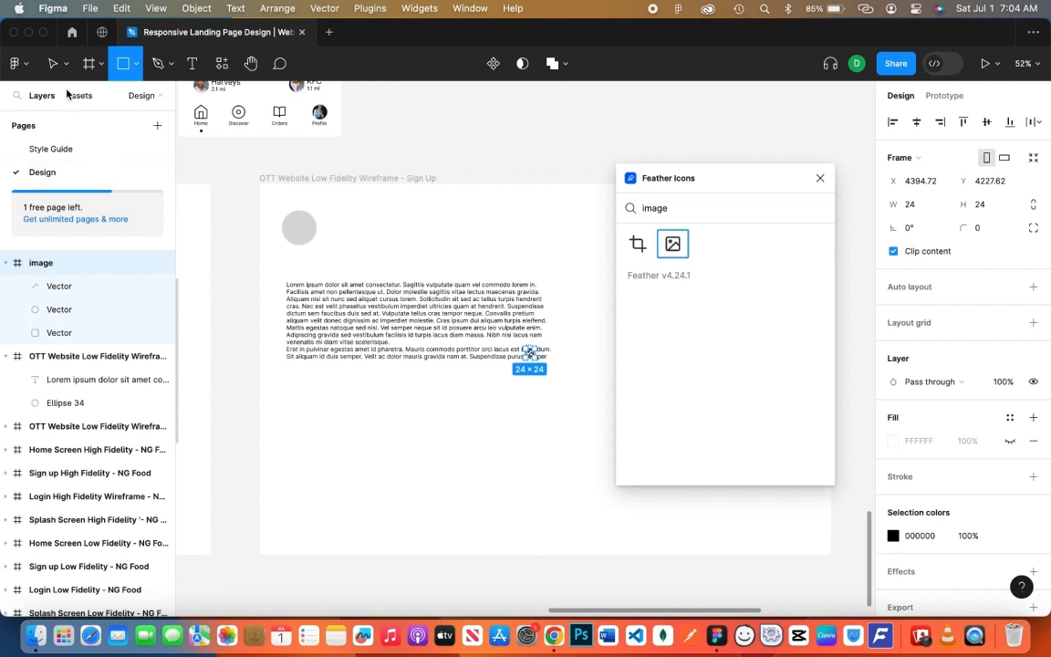
click(819, 178)
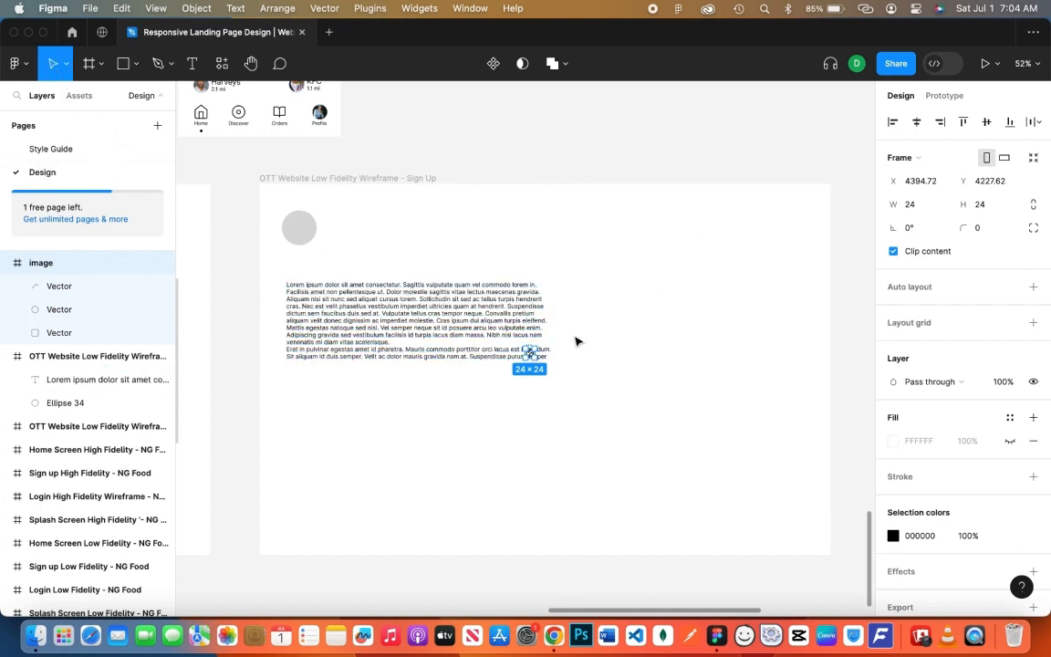
drag(530, 354, 629, 404)
drag(566, 379, 452, 479)
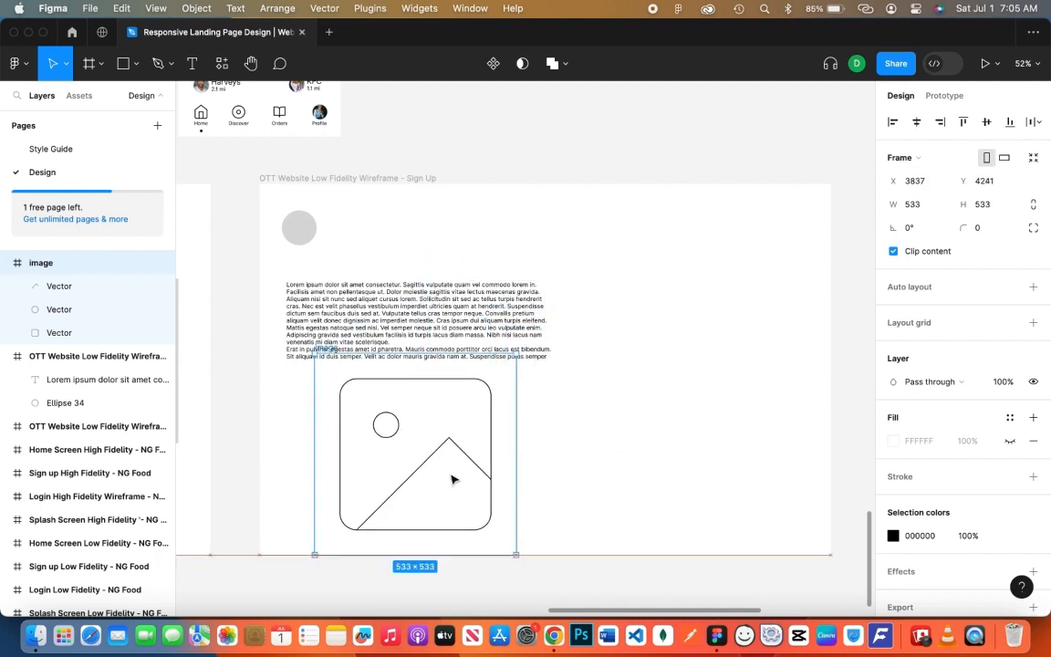
Narrow the placeholder text box from its outer edge so the paragraph wraps into shorter lines
right_click(543, 364)
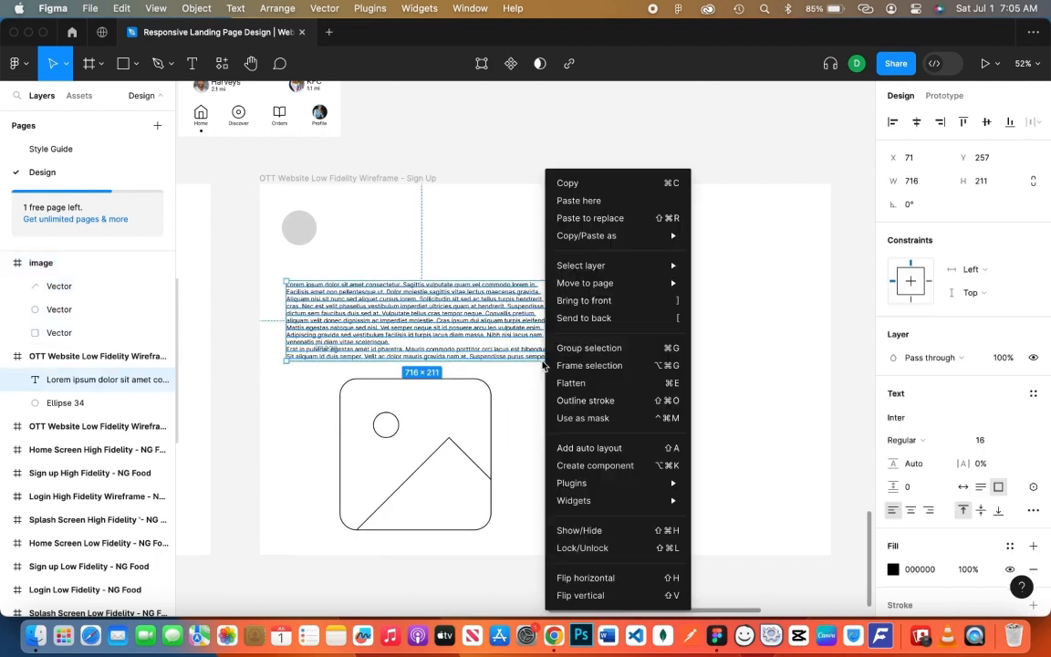
click(639, 78)
drag(556, 324, 502, 331)
Shrink the image icon frame to about 399 × 399 and place it below the text at about X 3844, Y 4337
click(442, 443)
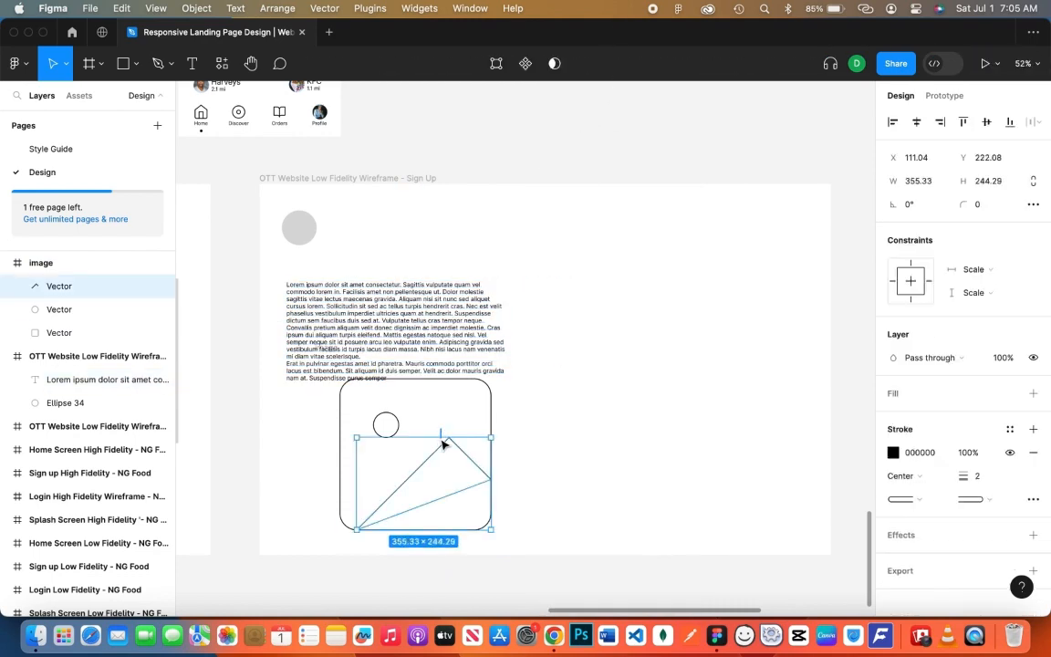
click(417, 345)
click(47, 264)
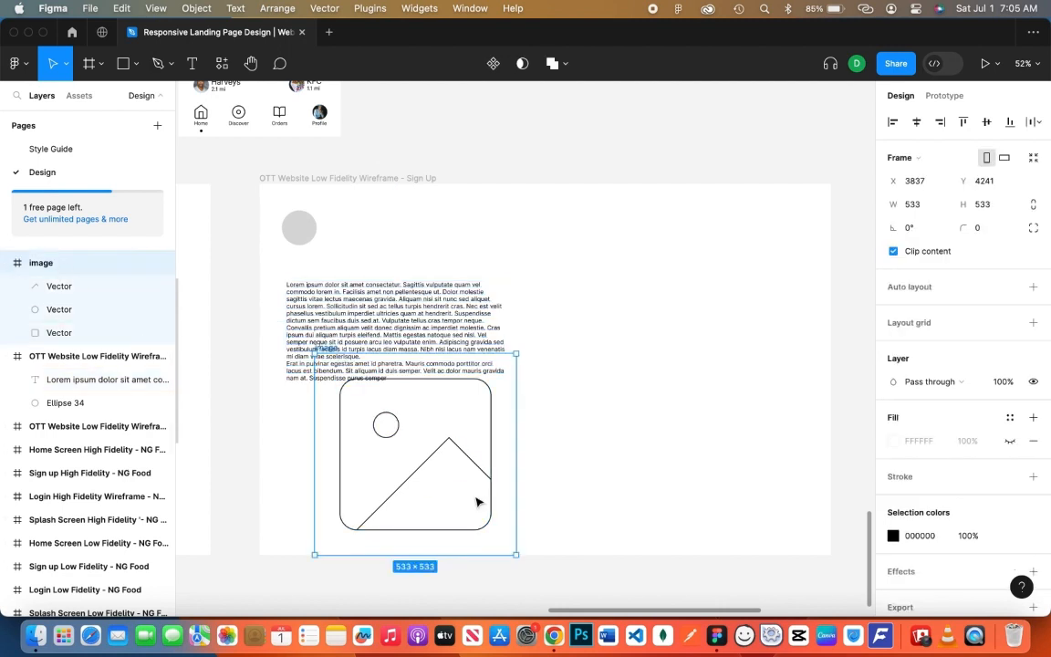
drag(517, 557, 490, 506)
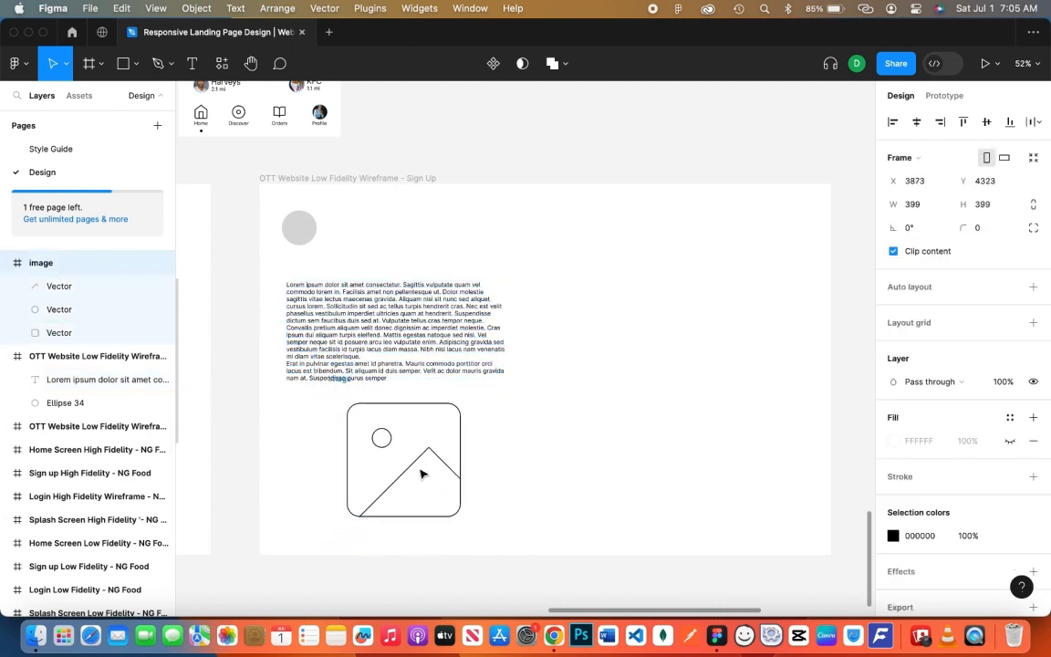
drag(416, 475, 418, 477)
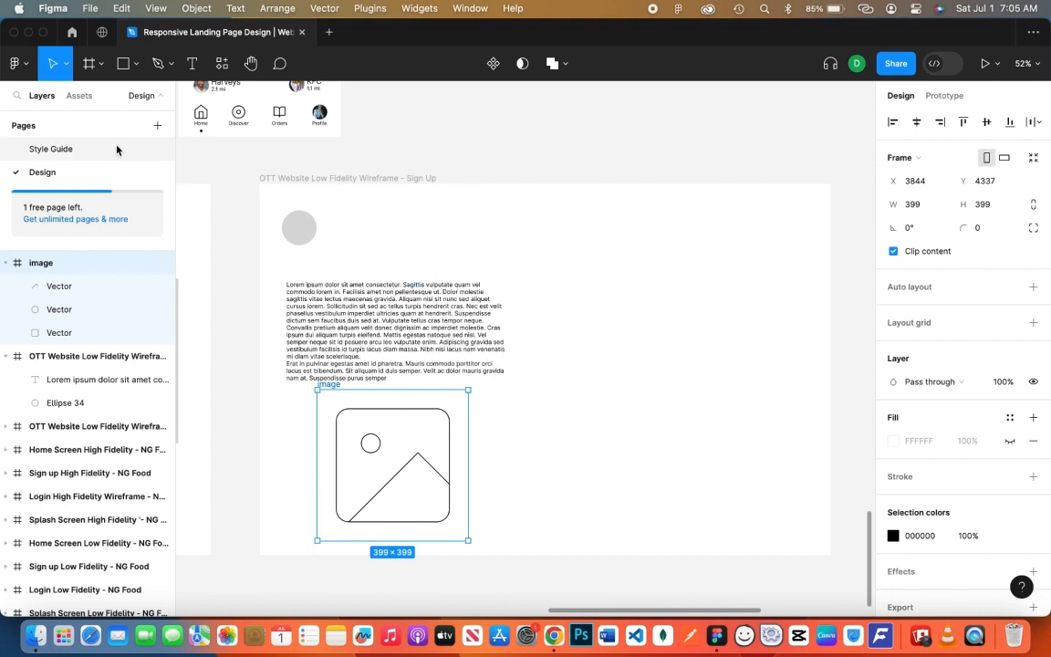
Draw a rectangle about 734 × 717 beside the text at about X 729, Y 199, and set its corner radius to 30
key(r)
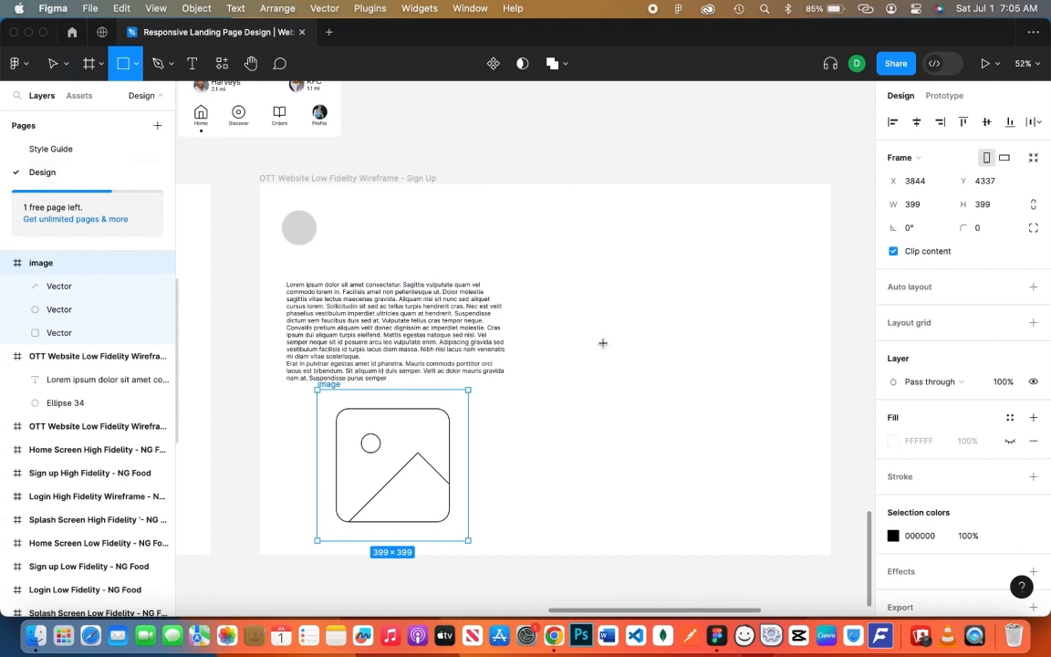
mouse_move(534, 260)
mouse_down()
mouse_move(774, 364)
mouse_move(811, 529)
mouse_up()
click(991, 206)
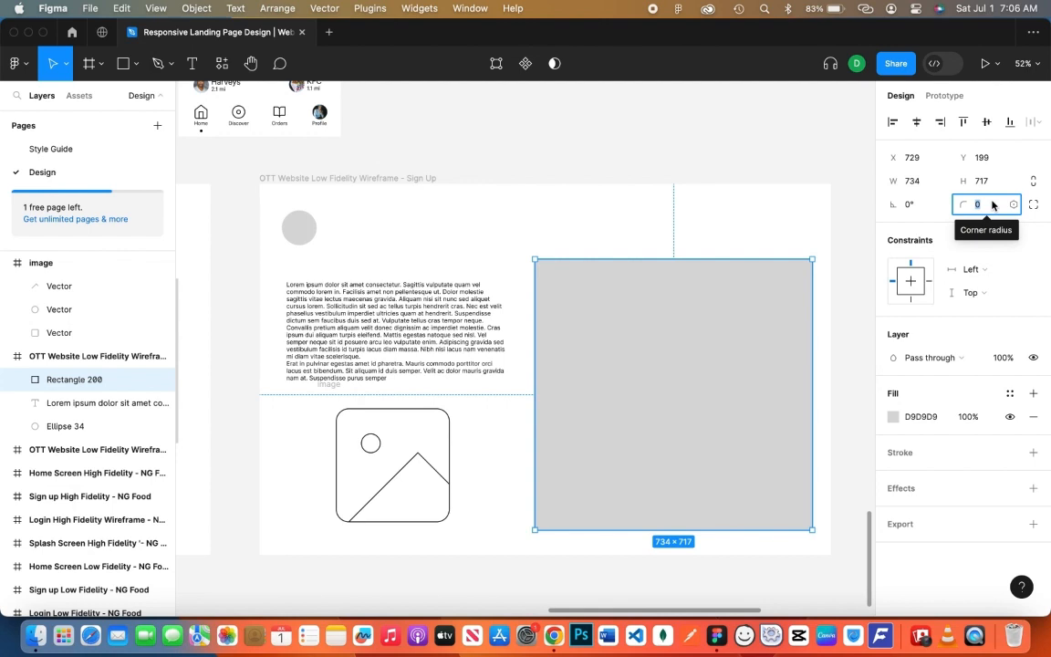
text(30)
key(Return)
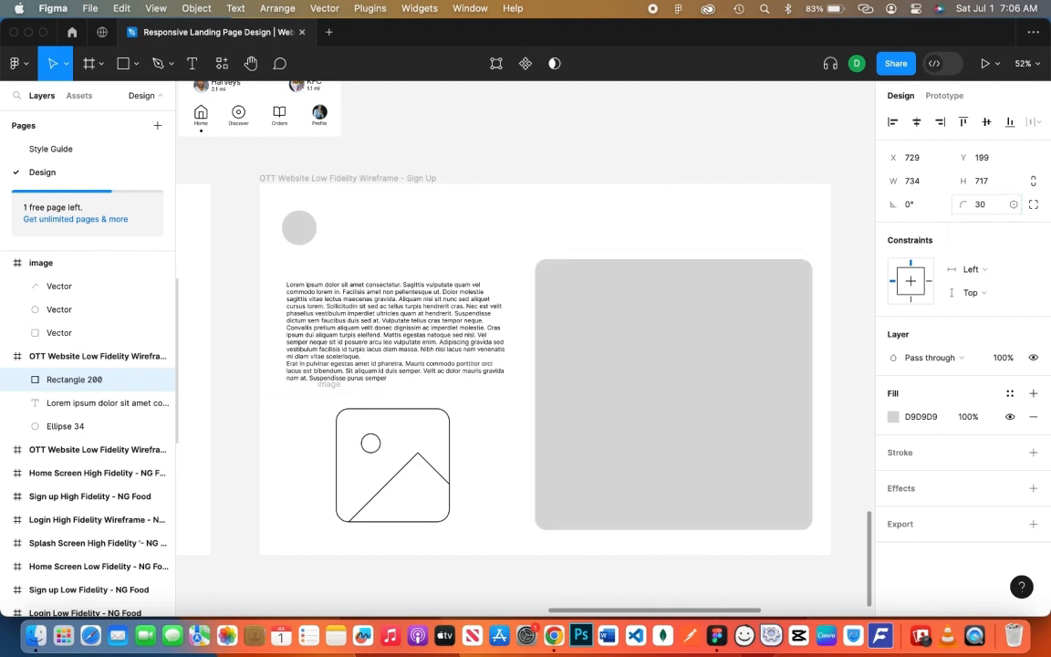
click(781, 152)
click(717, 363)
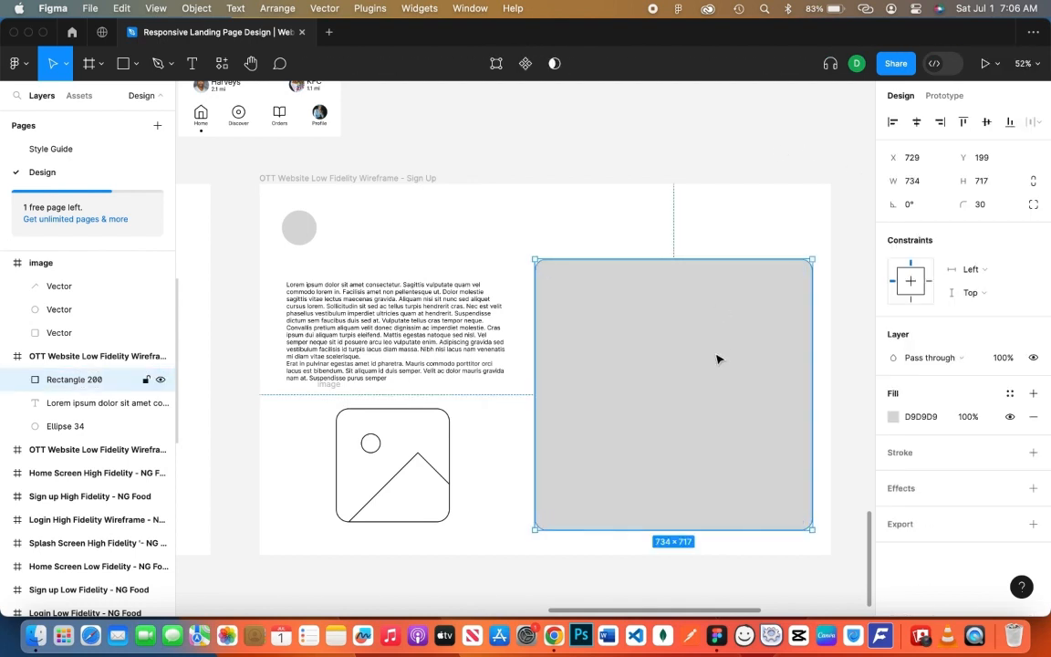
click(799, 143)
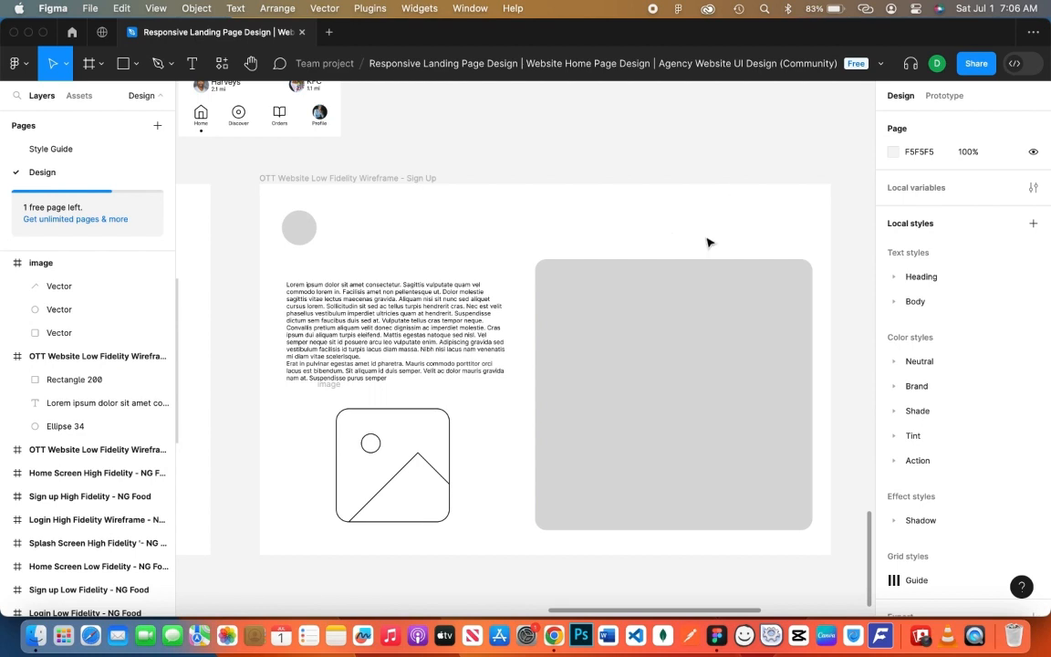
Stretch the grey rectangle to the full frame height and past its outer edge, about 807 × 982 at Y 0
click(648, 310)
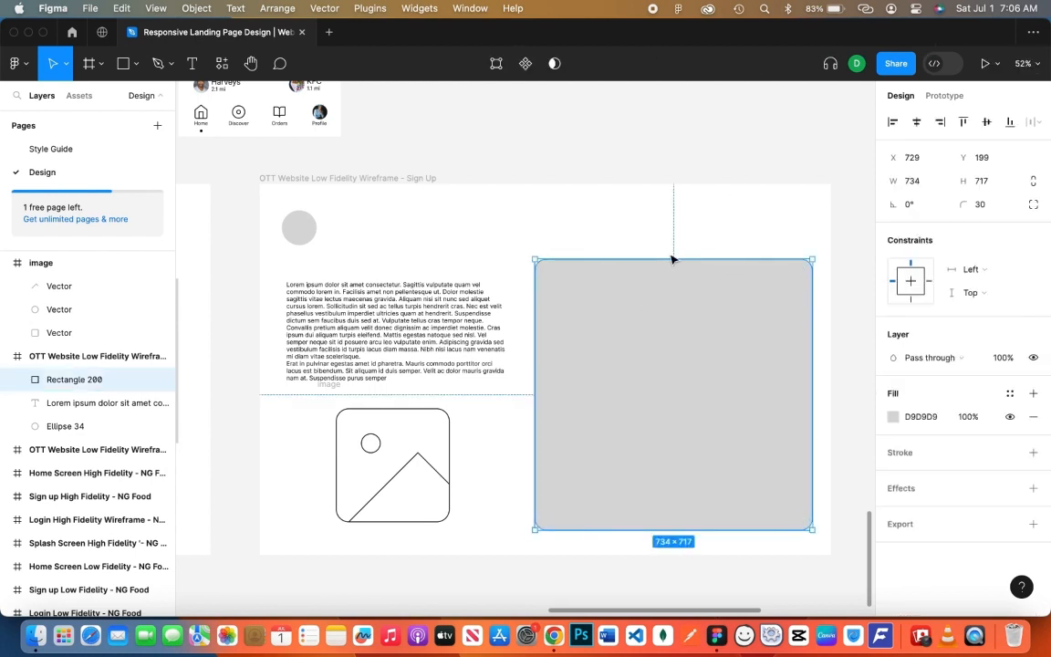
drag(673, 259, 673, 183)
drag(666, 524, 662, 554)
drag(811, 355, 837, 364)
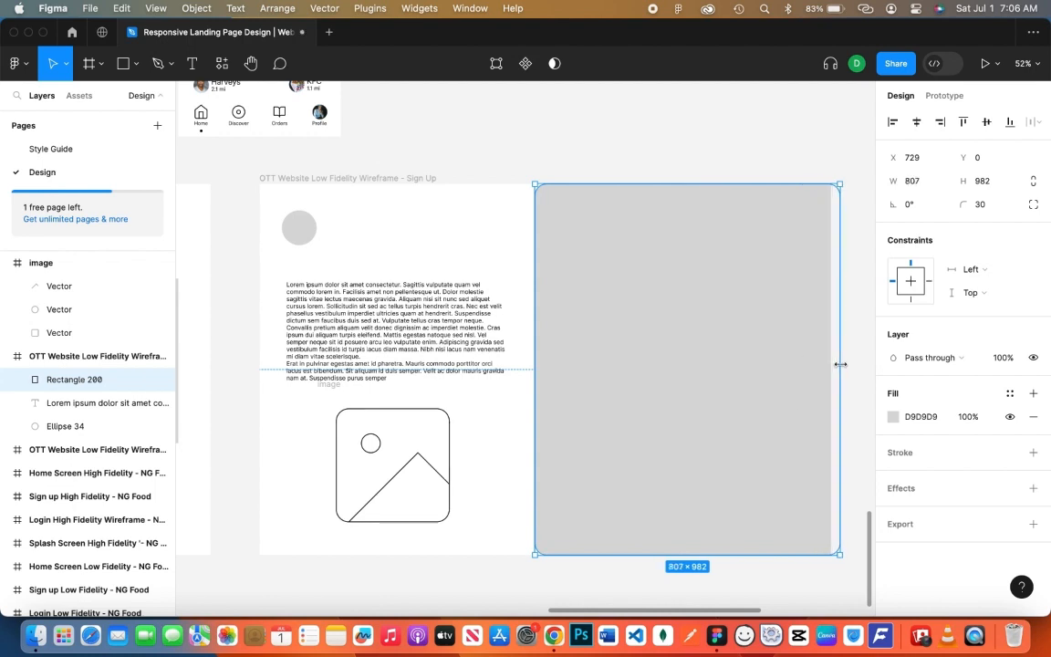
click(686, 141)
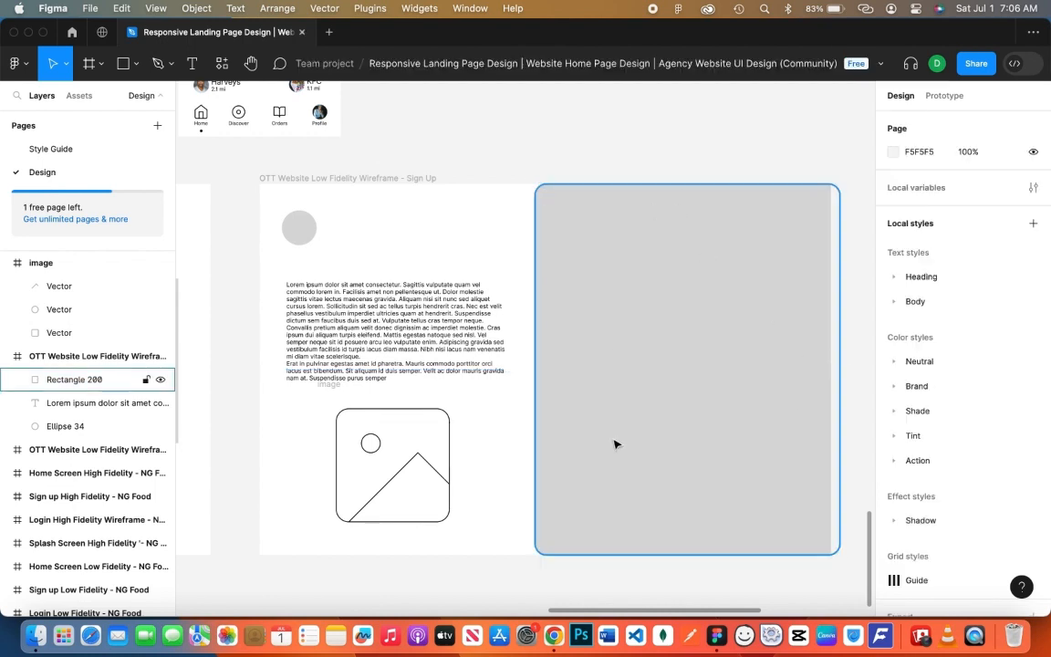
Reduce the grey rectangle's fill opacity to 46%
click(688, 439)
click(968, 417)
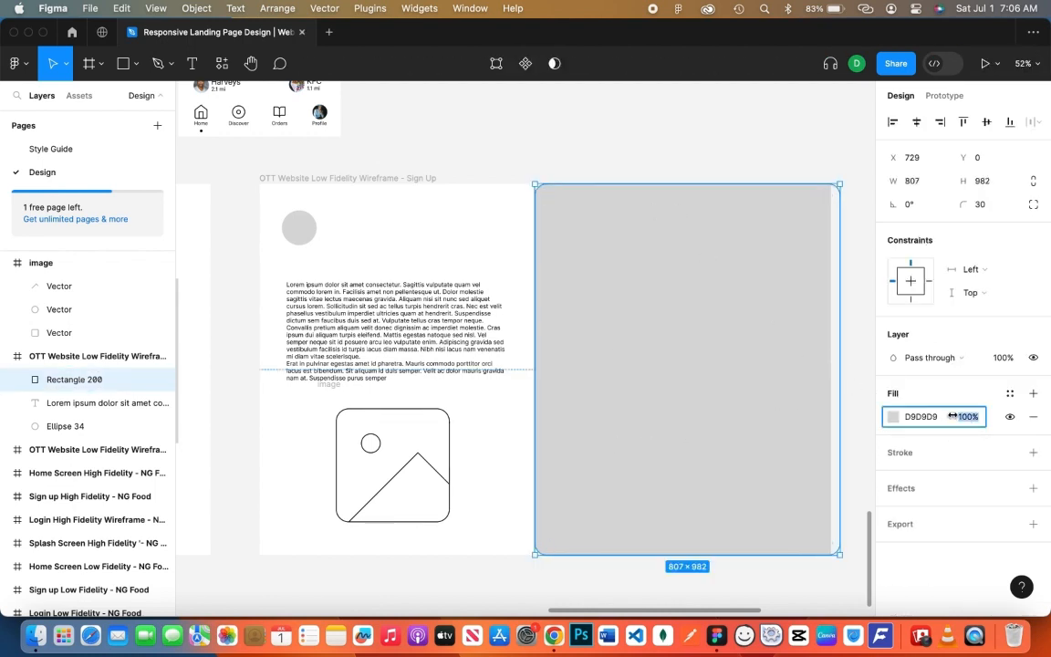
mouse_move(952, 416)
mouse_down()
mouse_move(880, 430)
mouse_move(857, 447)
mouse_move(771, 406)
mouse_move(958, 417)
mouse_up()
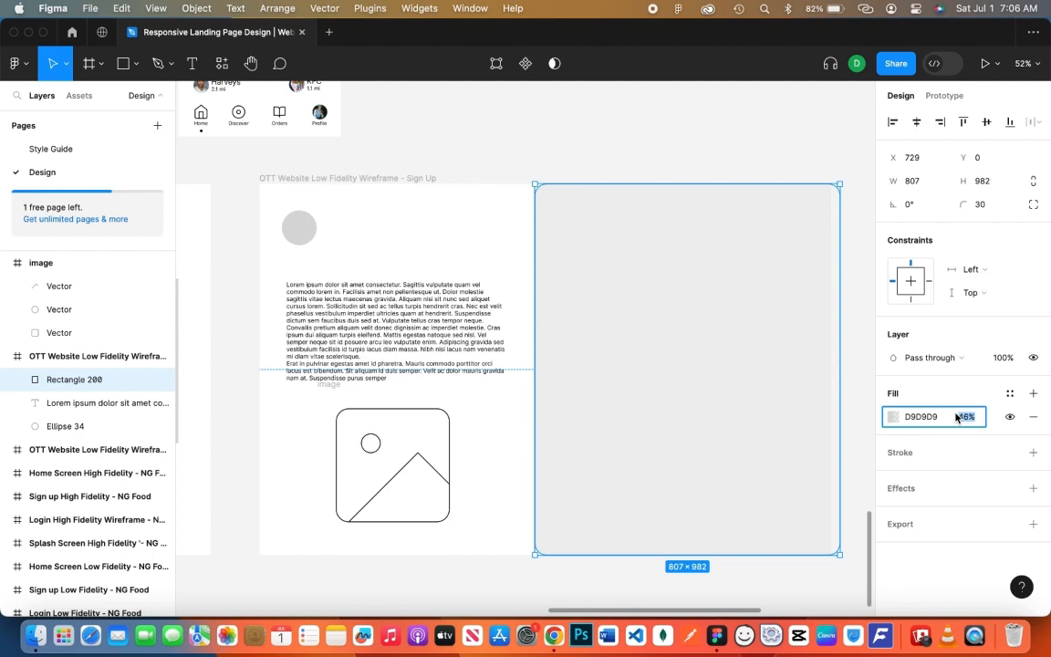
click(680, 170)
Add the text "Create Account" in size 20 near the top of the grey panel, at about X 789, Y 151
key(t)
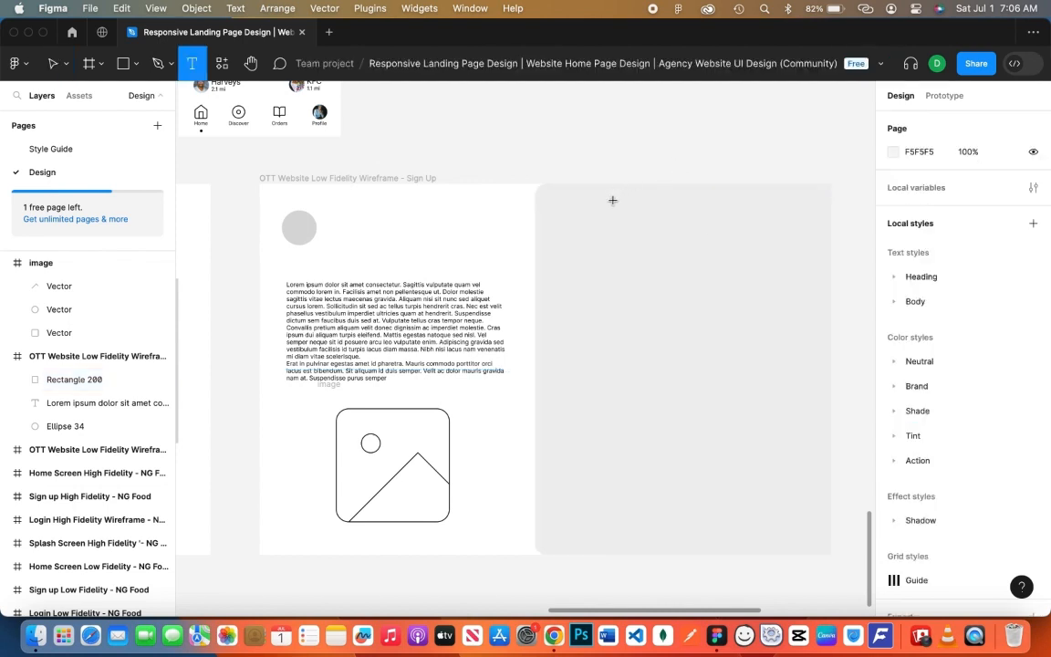
click(550, 250)
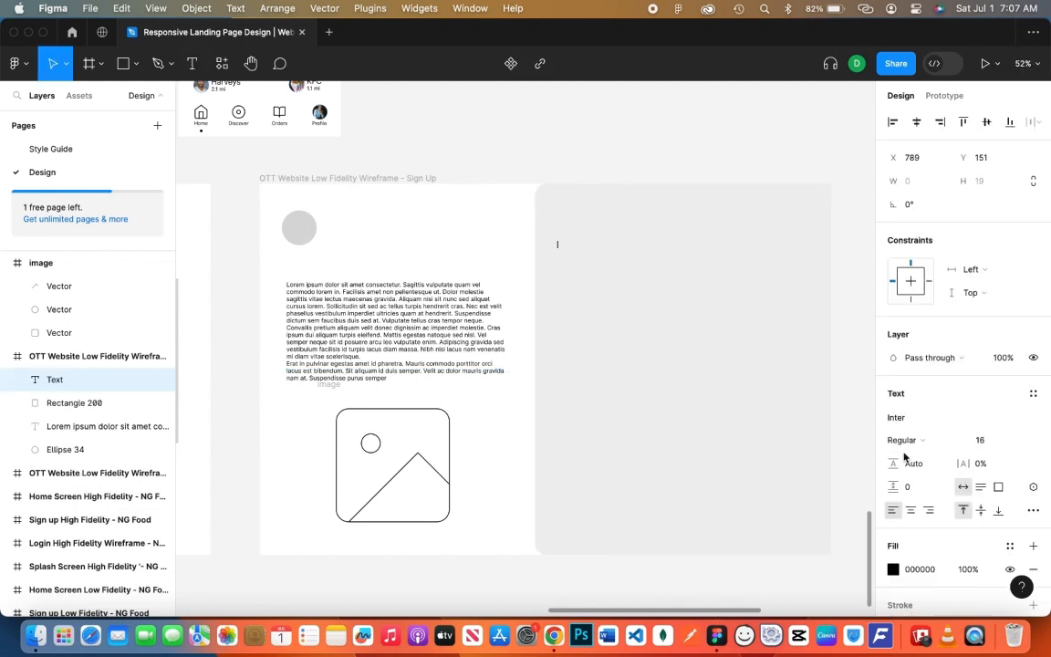
click(990, 442)
click(992, 441)
text(Create Account)
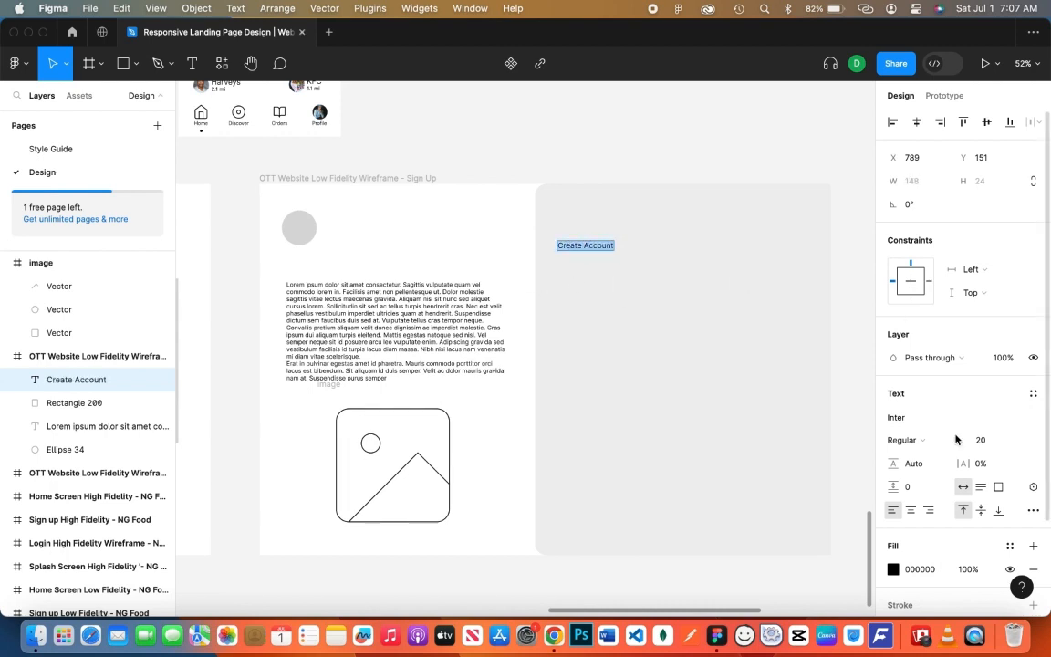
Change the "Create Account" heading's font to Jockey One
click(899, 418)
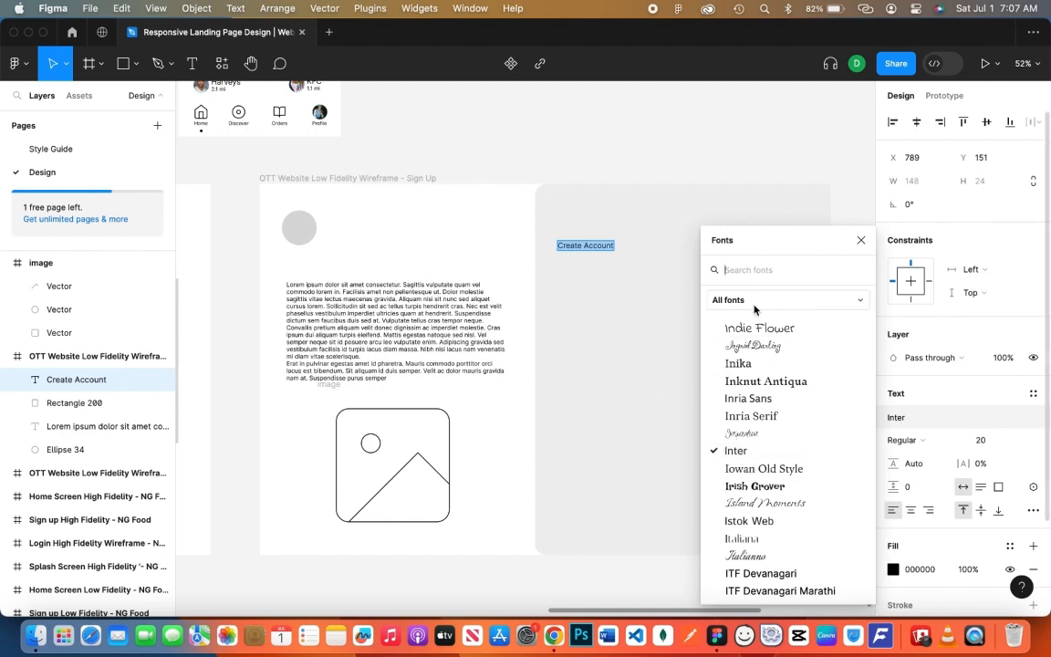
scroll(748, 484, down, 5)
click(752, 537)
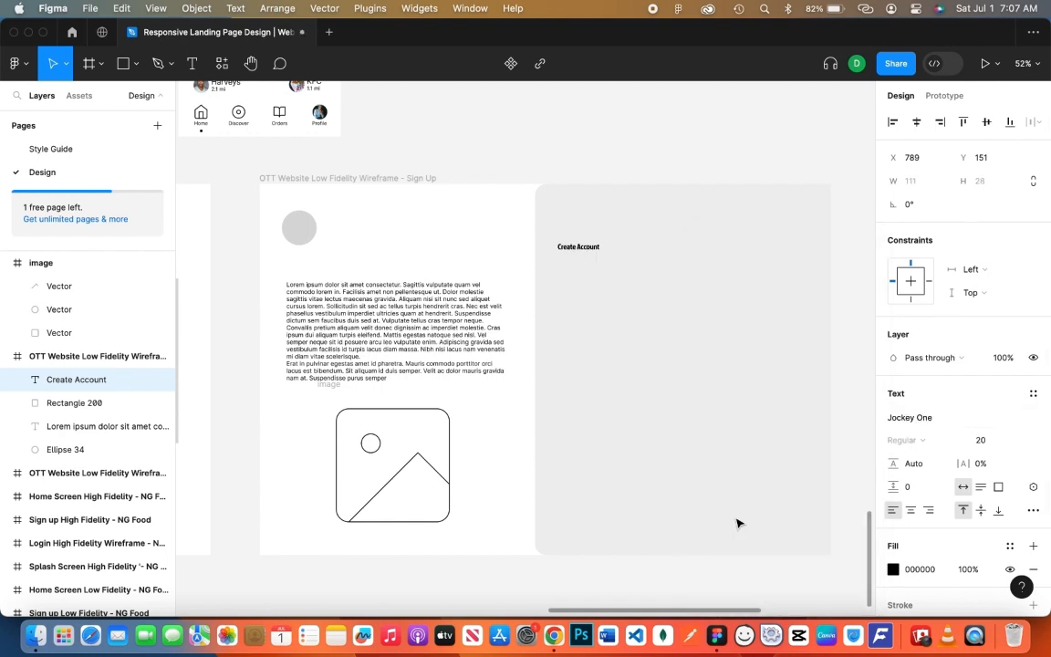
Enlarge the "Create Account" heading to size 36 and move it to X 851, Y 91, level with the logo circle
key(super+shift+period)
key(super+shift+period)
key(super+shift+period)
key(super+shift+period)
key(super+shift+period)
key(super+shift+period)
key(super+shift+period)
key(super+shift+period)
key(super+shift+period)
key(super+shift+period)
key(super+shift+period)
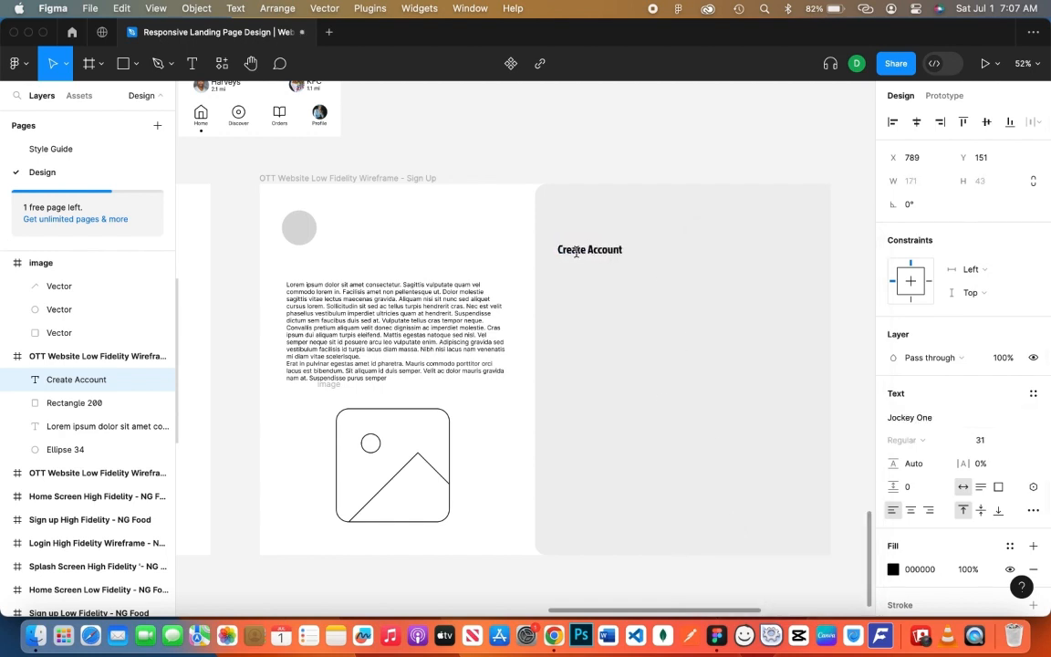
key(super+shift+period)
key(super+shift+period)
key(super+shift+period)
key(super+shift+period)
key(super+shift+period)
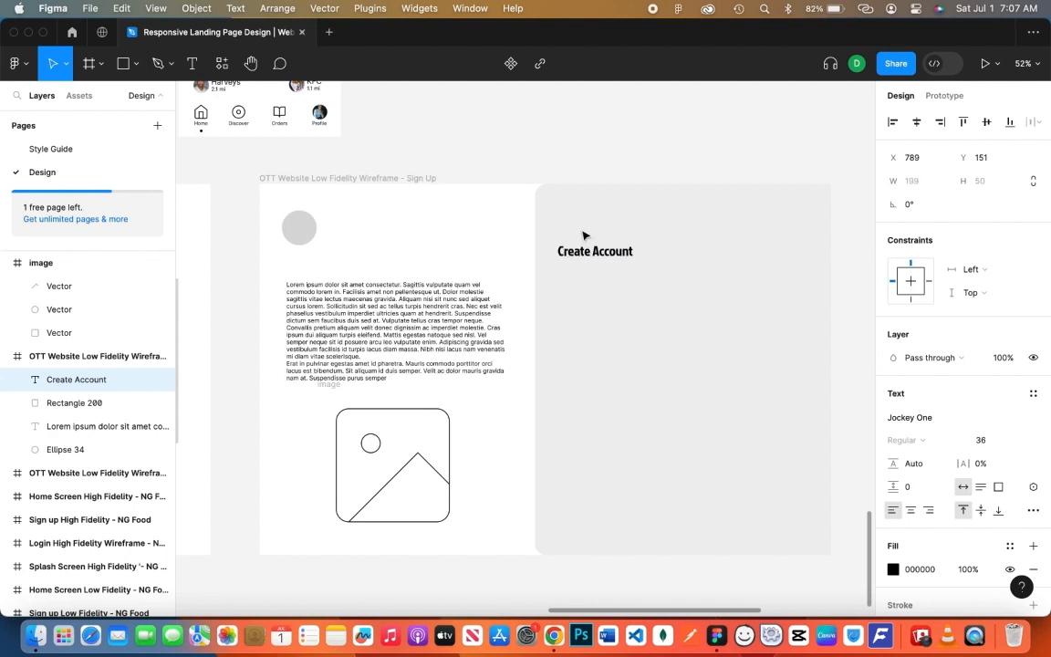
drag(619, 251, 636, 217)
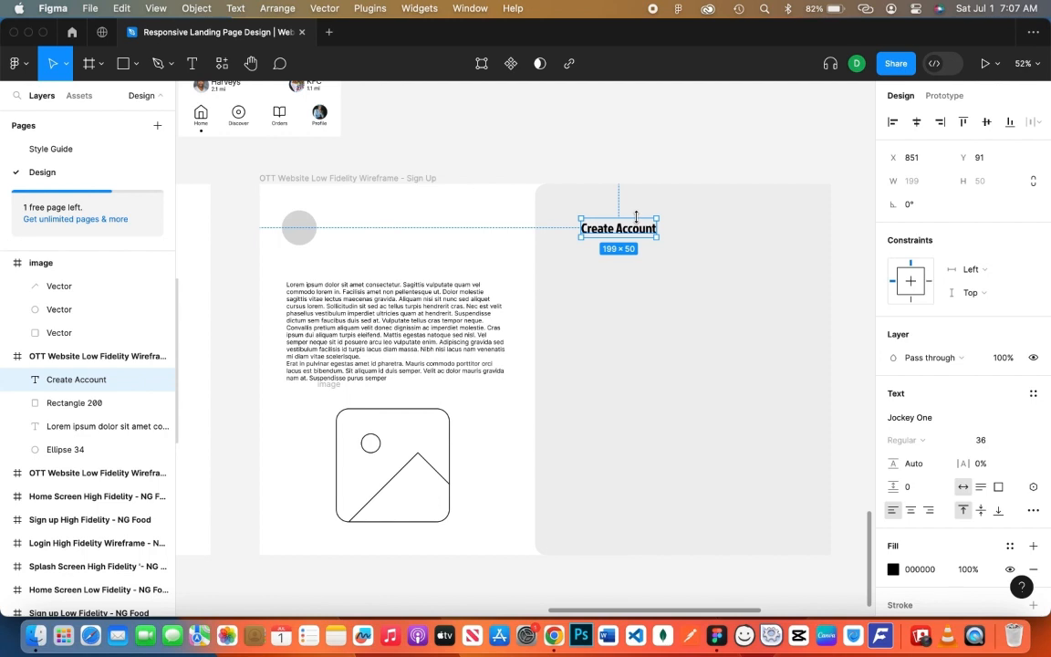
click(668, 110)
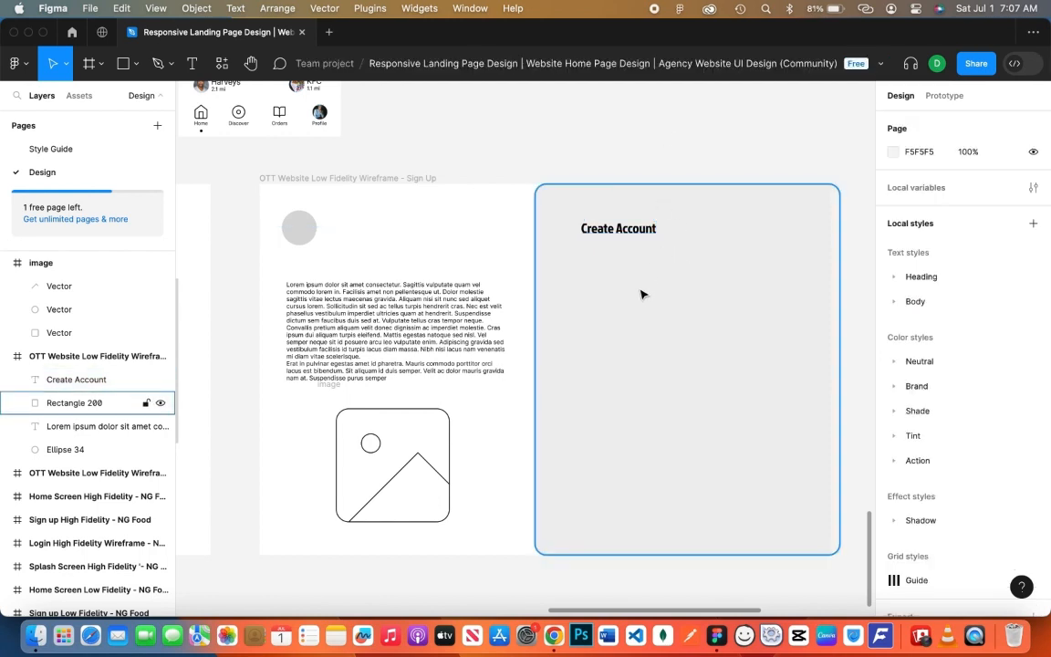
Copy the Facebook, LinkedIn and Twitter outline icons from the Login Low Fidelity - NG Food wireframe
scroll(373, 197, up, 5)
scroll(373, 197, left, 4)
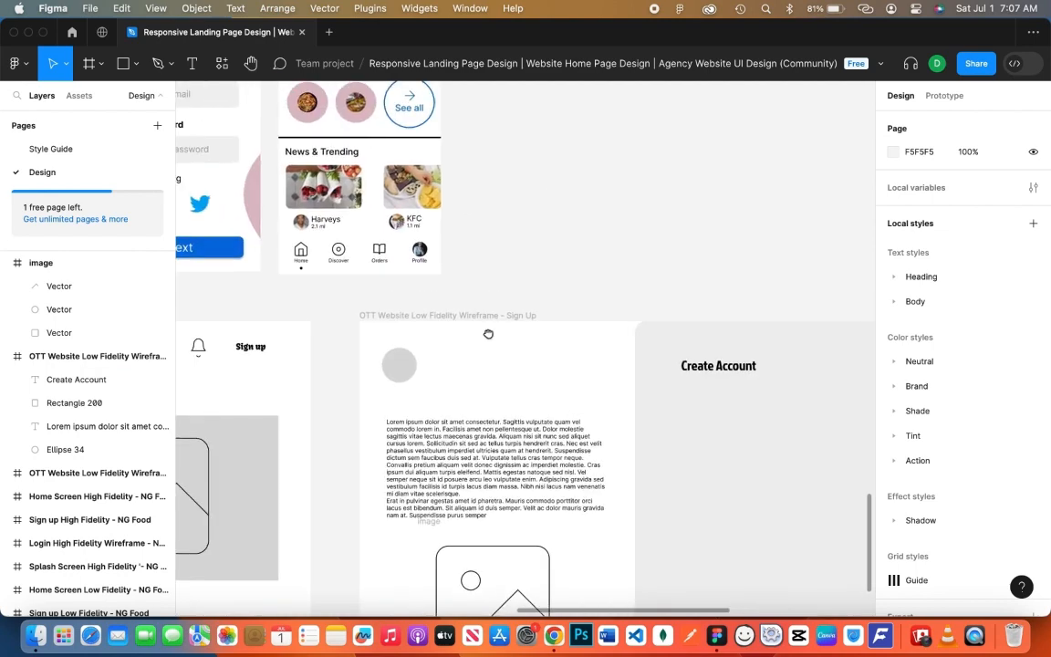
scroll(415, 237, up, 10)
scroll(415, 238, left, 10)
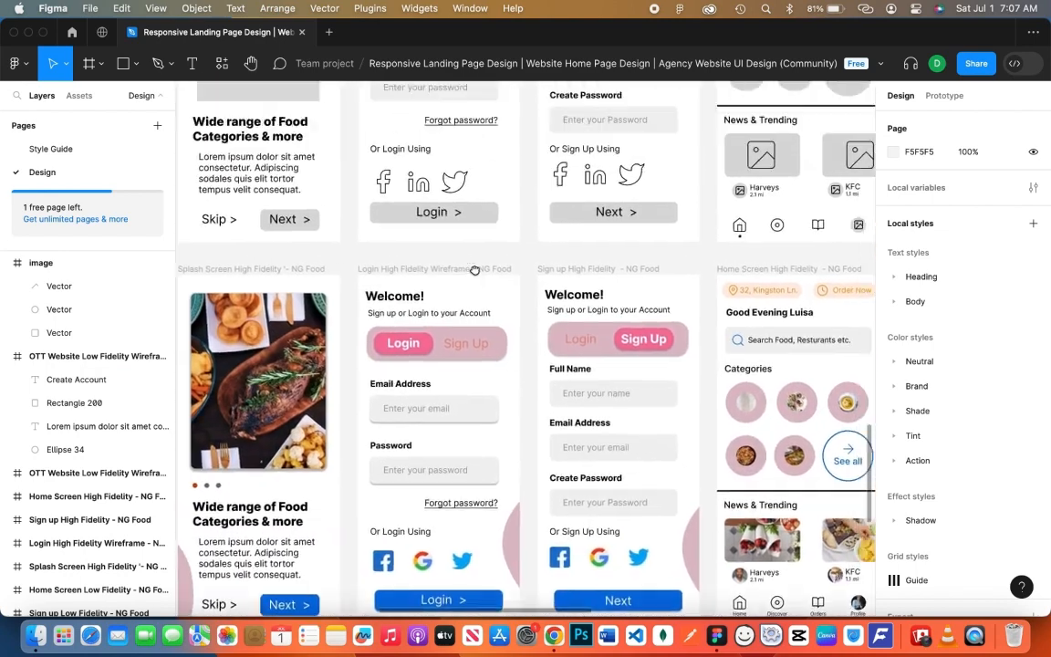
click(449, 219)
shift+click(408, 222)
shift+click(382, 224)
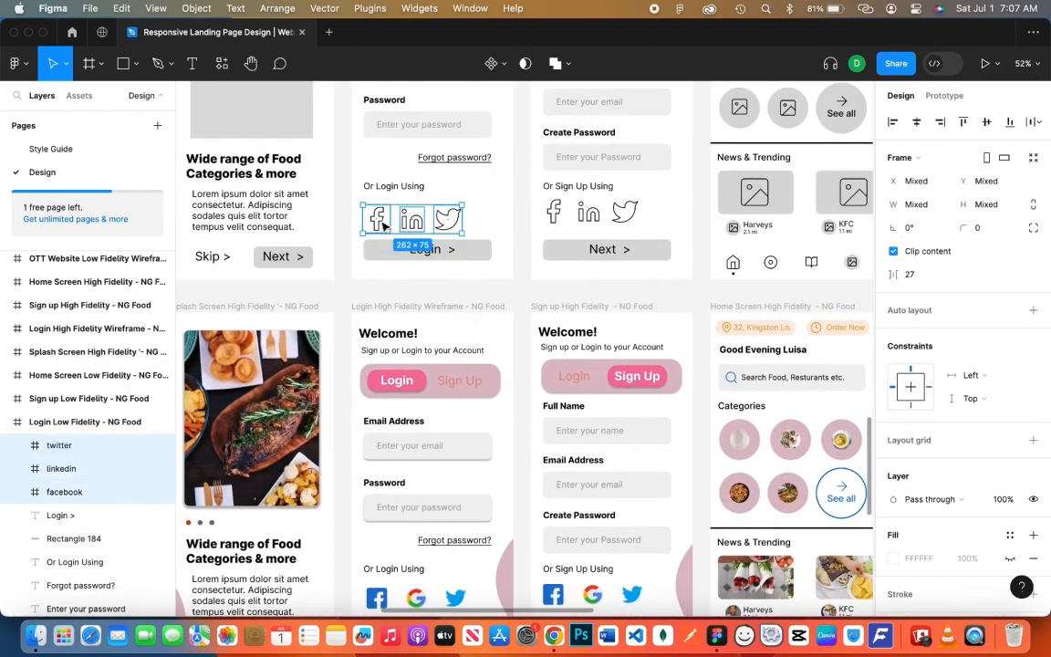
Paste the three social icons into the OTT Sign Up wireframe and place them below the "Create Account" heading
scroll(593, 309, down, 15)
scroll(593, 309, right, 15)
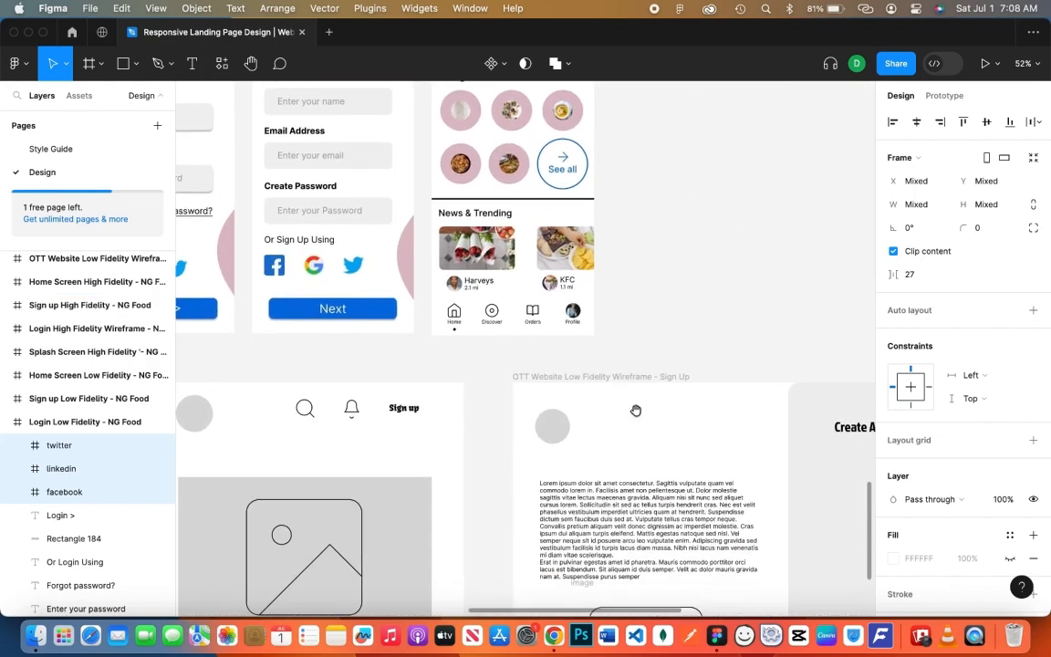
scroll(500, 250, down, 3)
scroll(500, 250, right, 5)
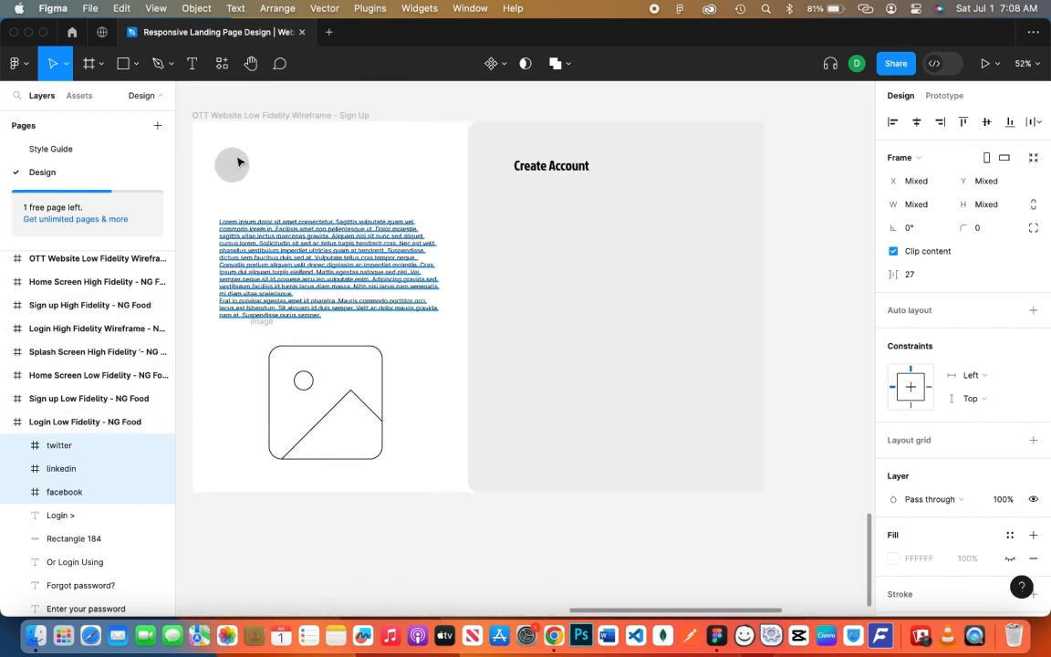
click(256, 119)
key(super+v)
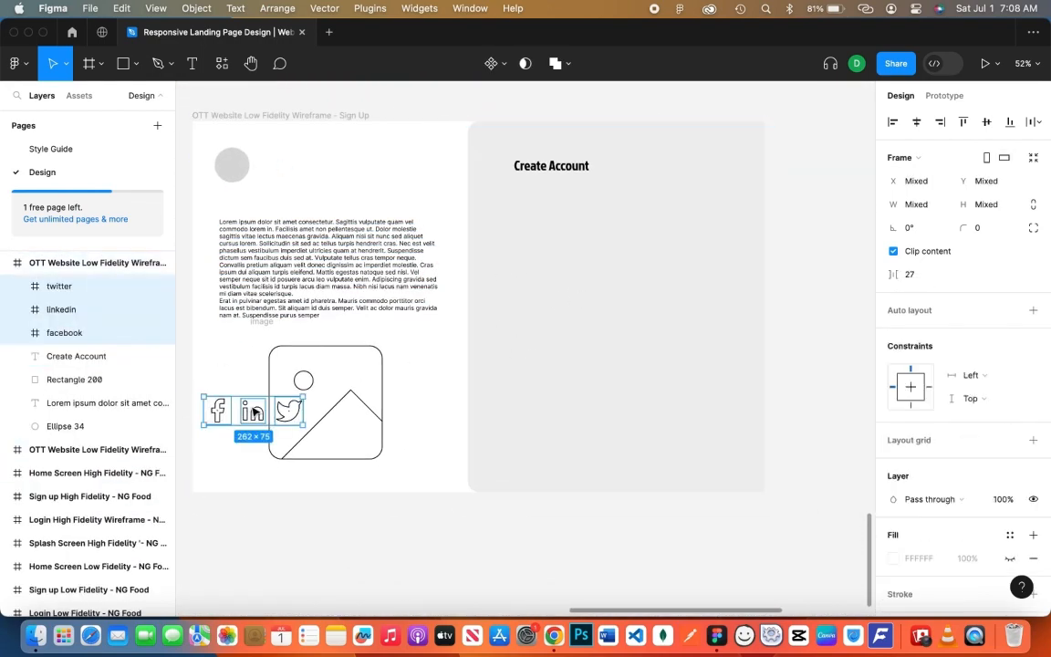
drag(237, 367, 560, 197)
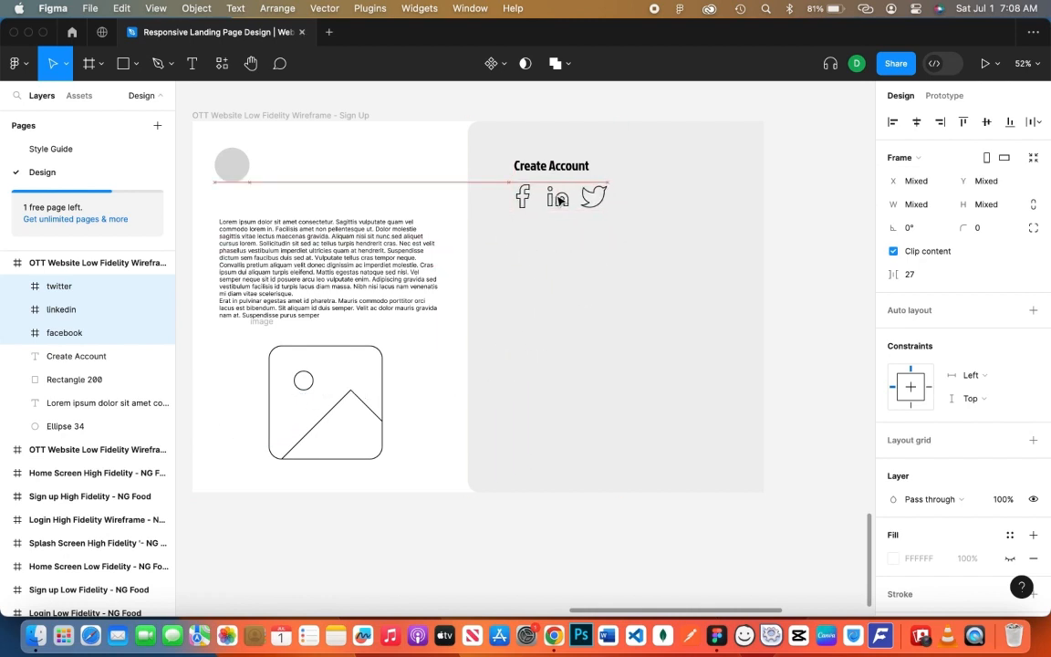
Shift the three social icons slightly down to widen the gap below the "Create Account" heading
click(560, 199)
click(593, 196)
shift+click(557, 200)
shift+click(526, 201)
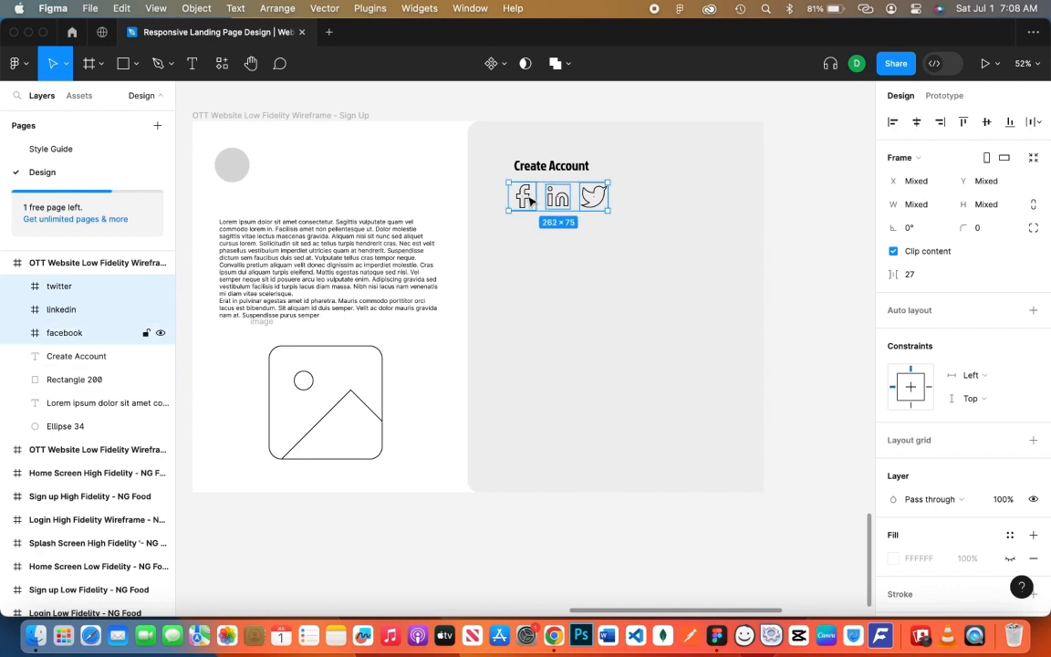
click(607, 224)
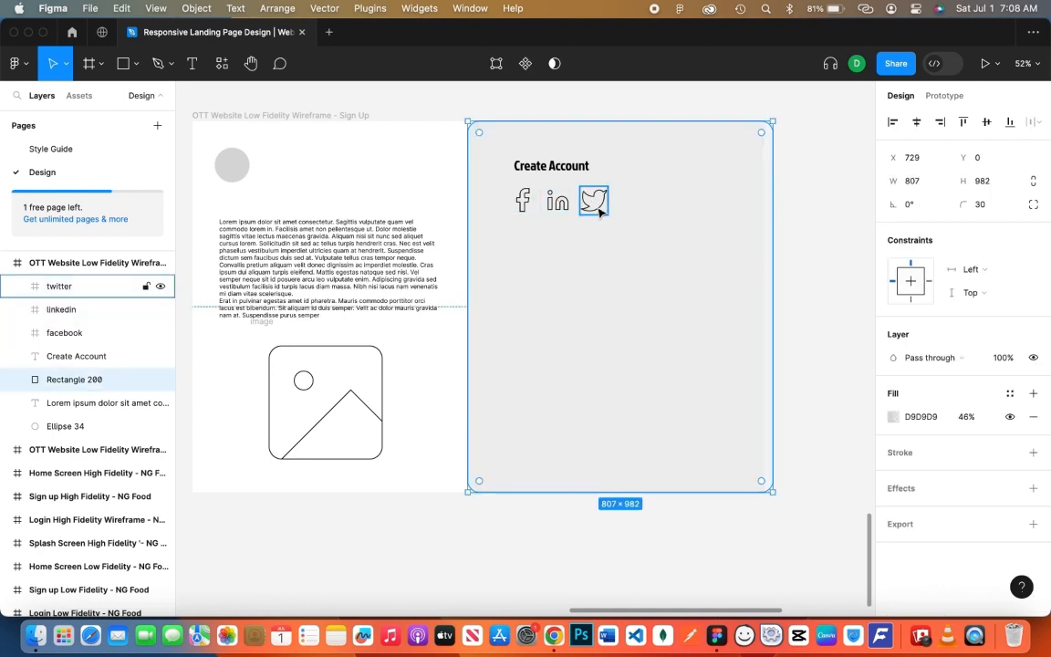
key(super+z)
click(799, 191)
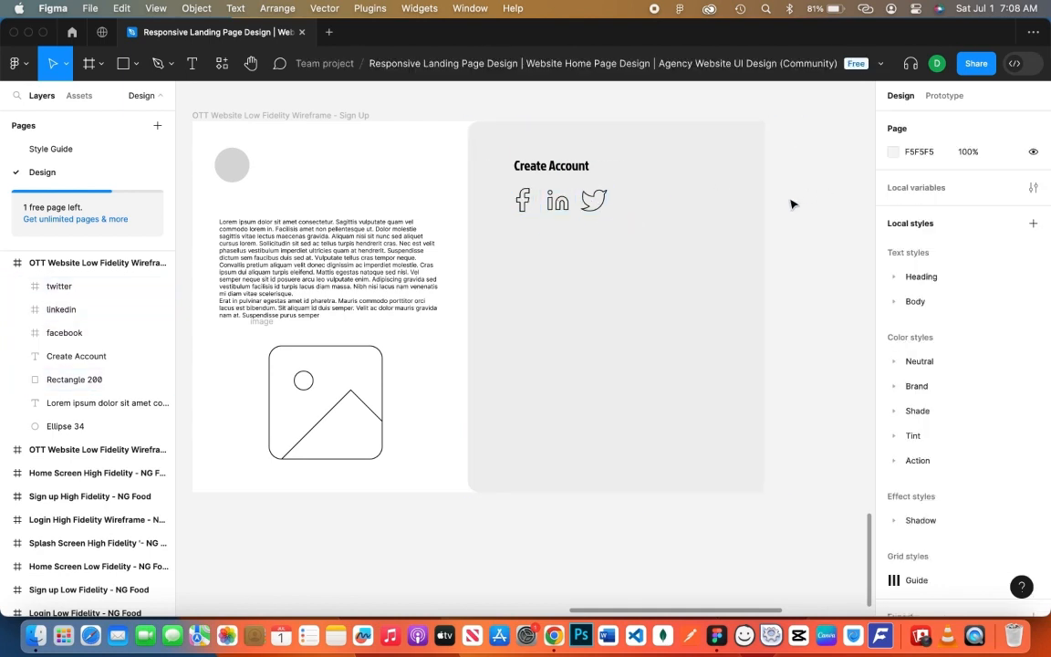
Add the text "OR" in Judson, size 36, below the social icons at X 1055, Y 340
key(t)
click(591, 258)
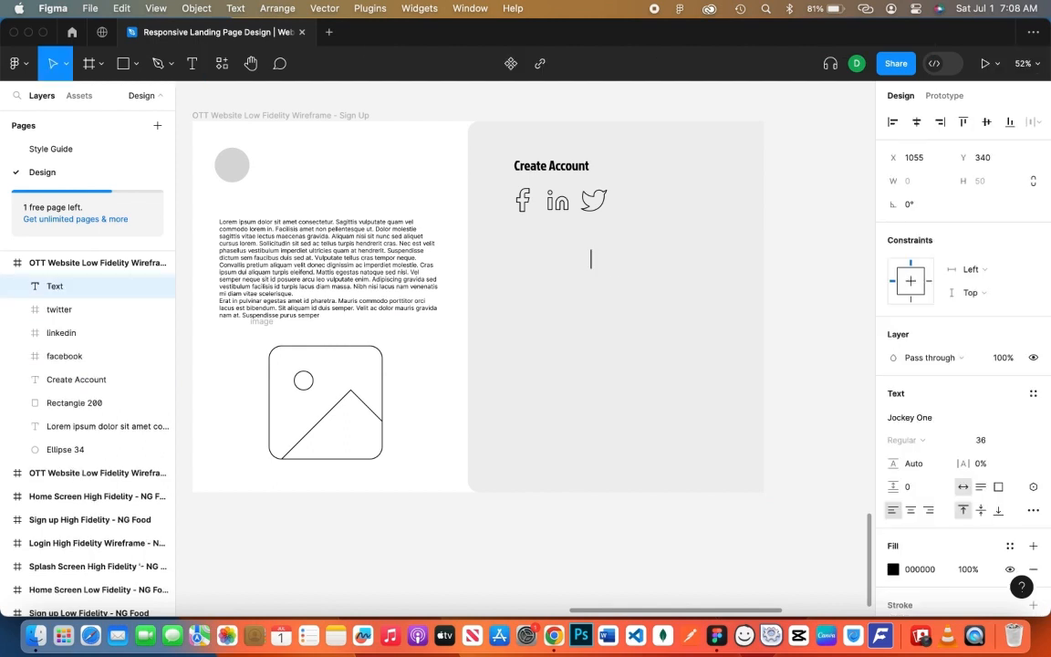
text(OR)
click(967, 417)
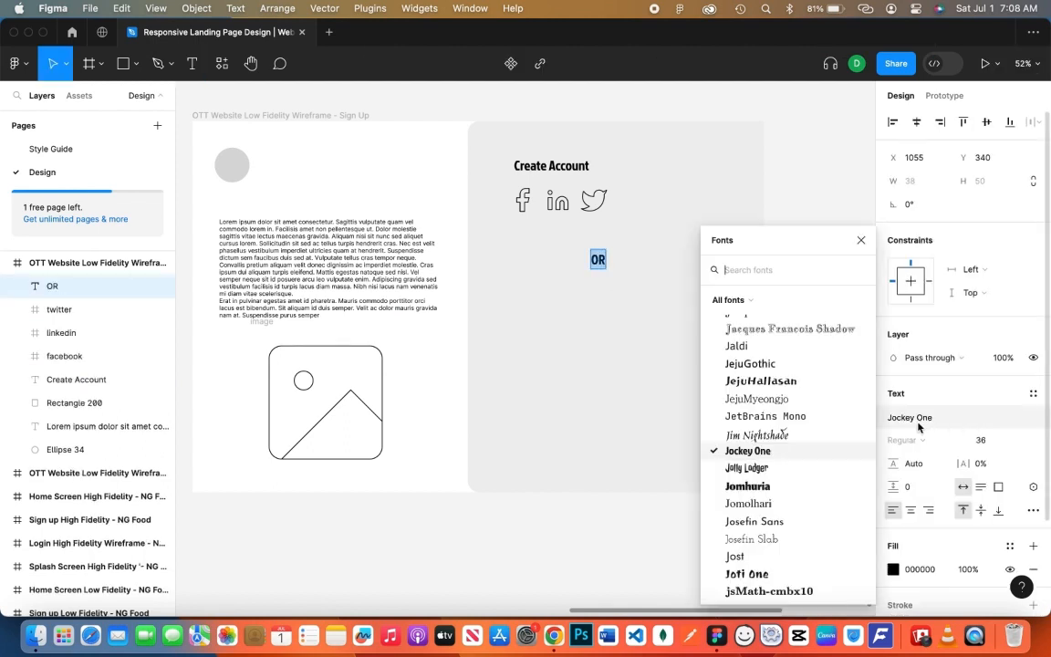
scroll(755, 415, down, 3)
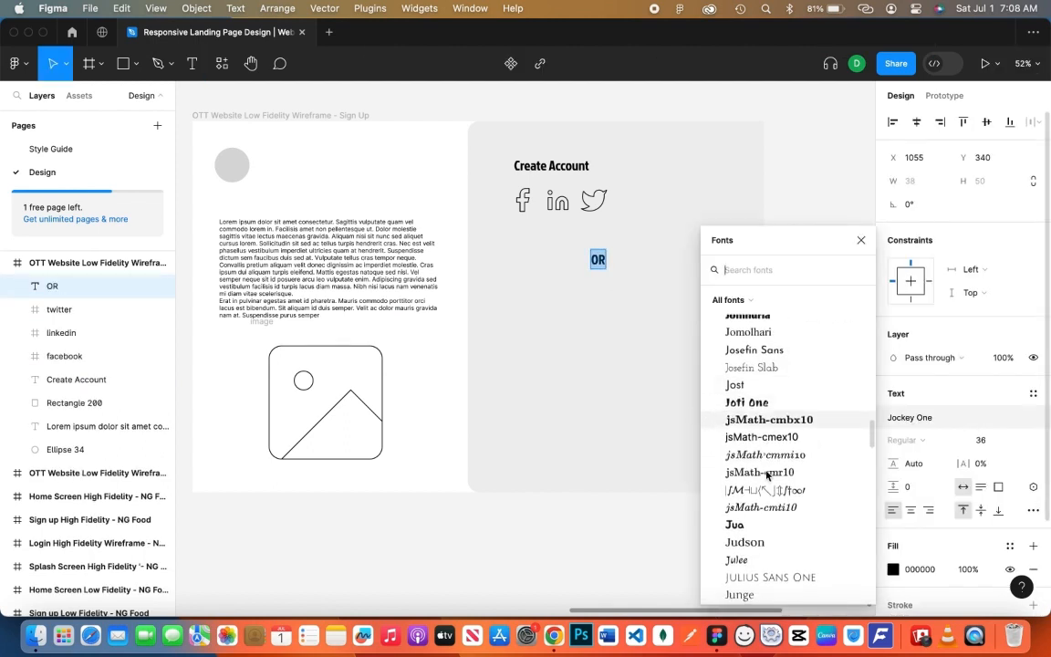
click(753, 483)
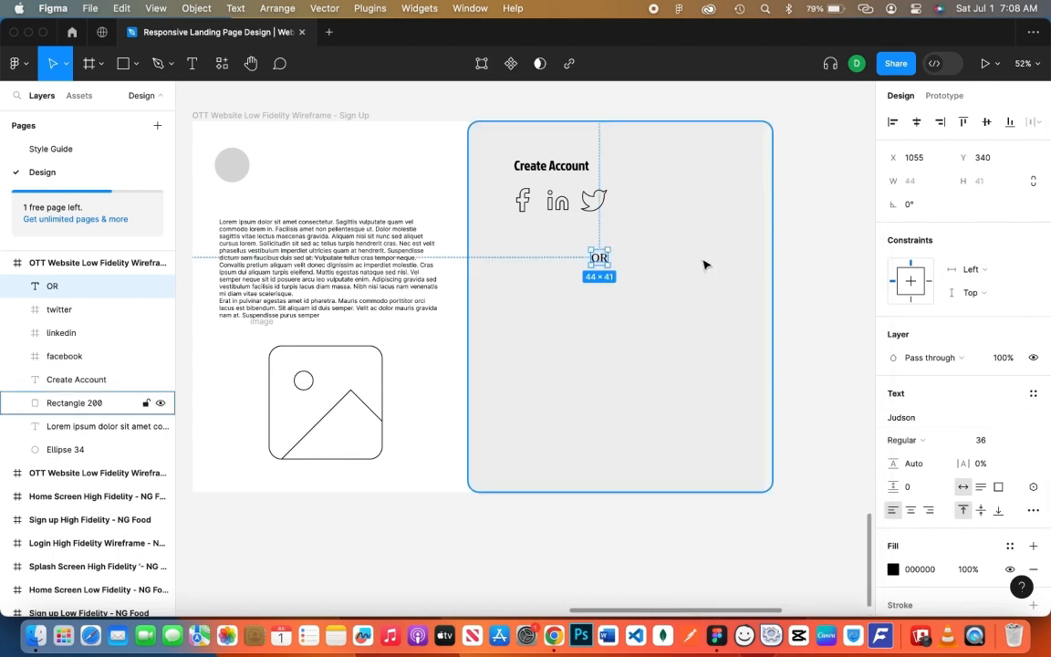
Move the "OR" text slightly up and right to the horizontal middle of the grey panel
click(614, 268)
drag(614, 267, 628, 249)
click(807, 263)
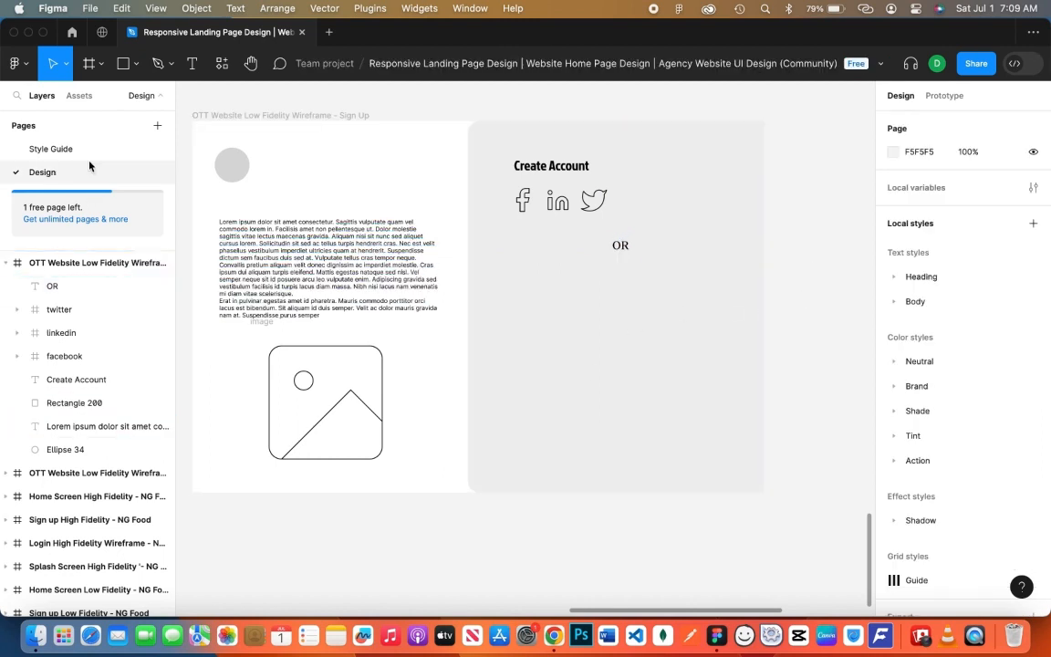
Draw a 582 × 100 input-field rectangle below "OR" at X 862, Y 400 and set its corner radius to 30
click(123, 63)
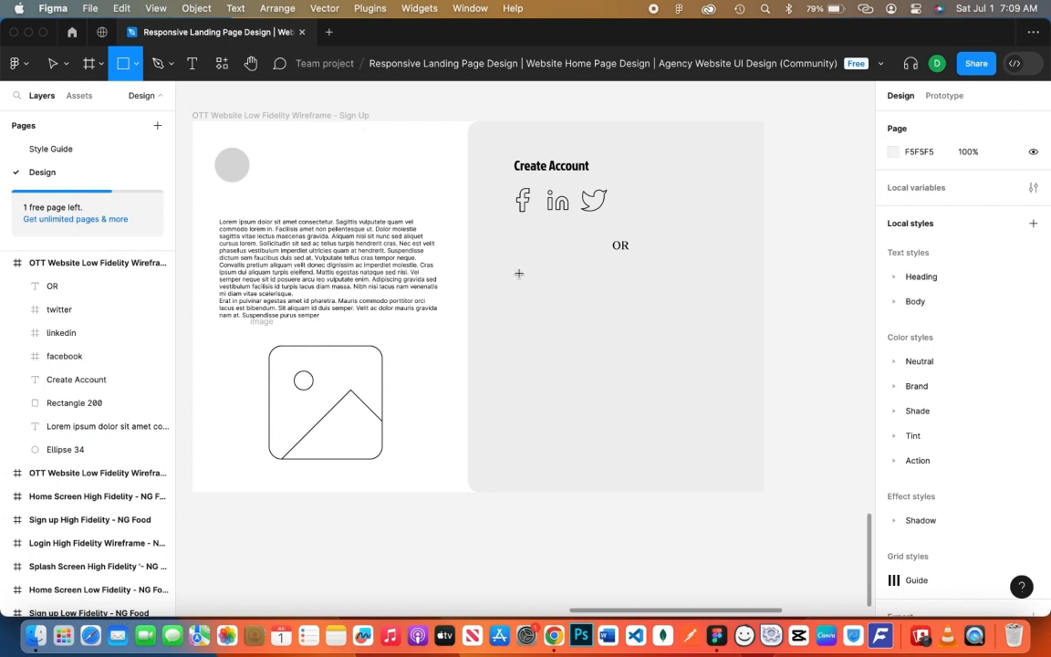
drag(518, 272, 737, 310)
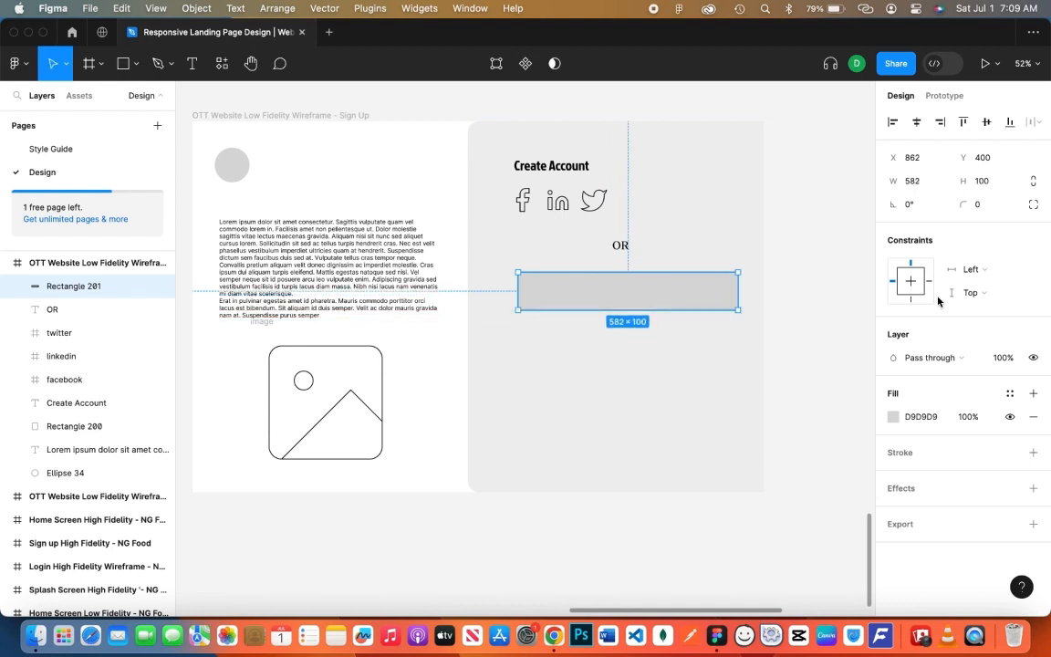
click(987, 205)
text(3)
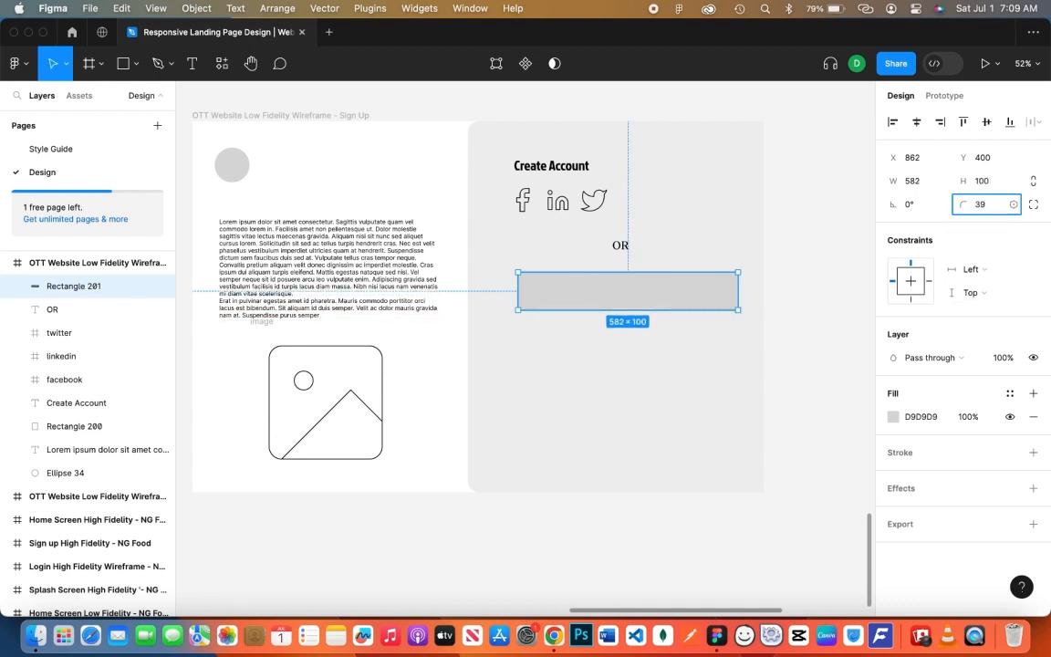
text(0)
key(Return)
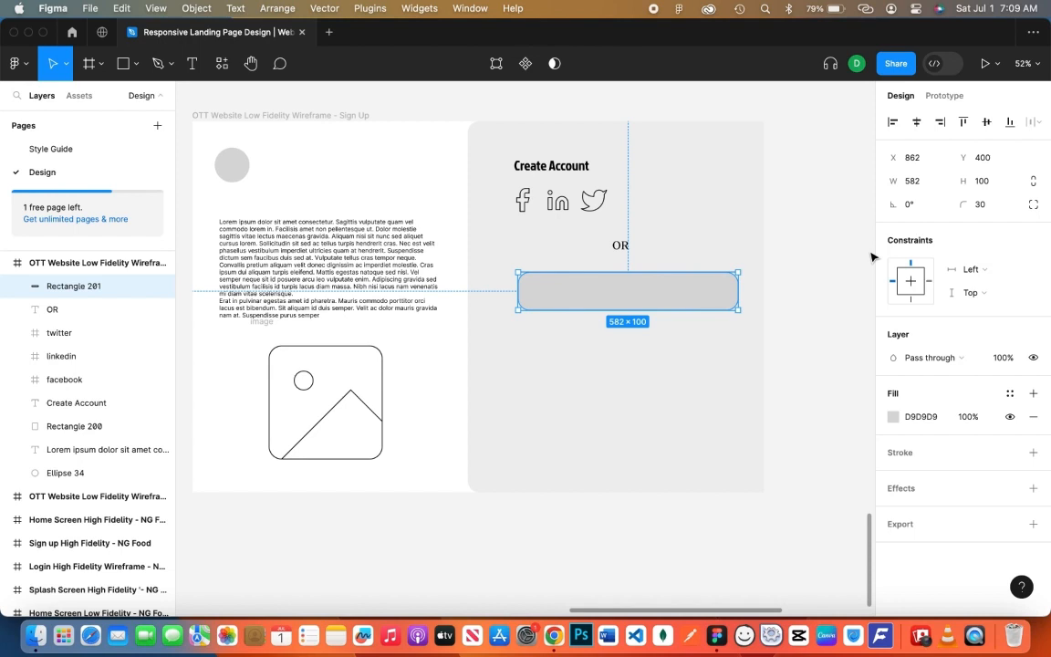
Add the label "Full name" inside the rounded field at X 913, Y 427 and lower its layer opacity to 48%
click(796, 252)
key(t)
click(567, 288)
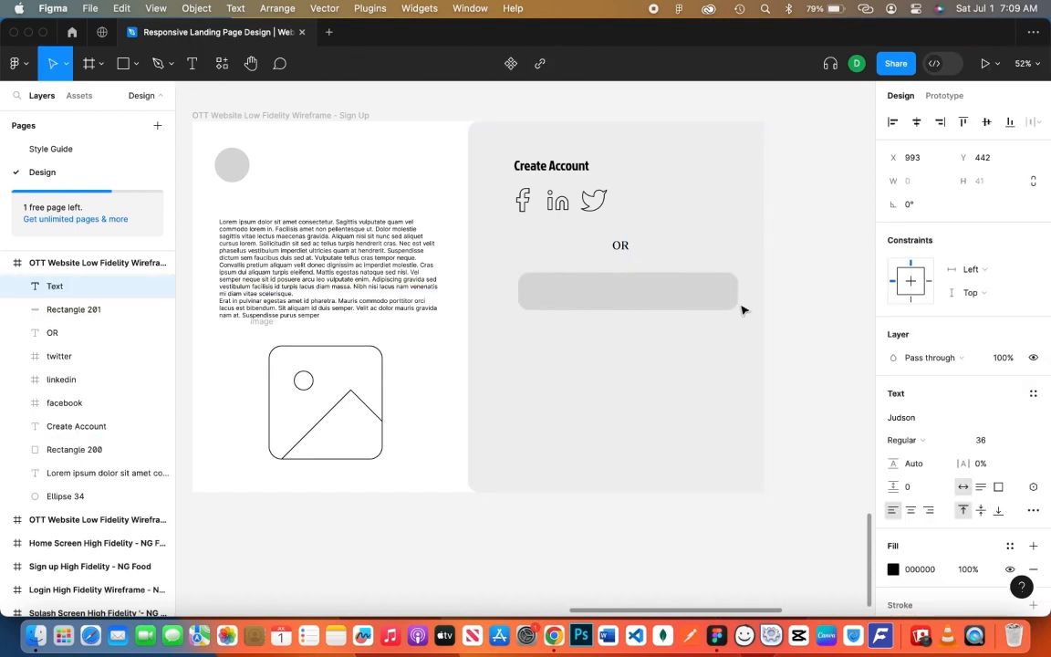
text(Full name)
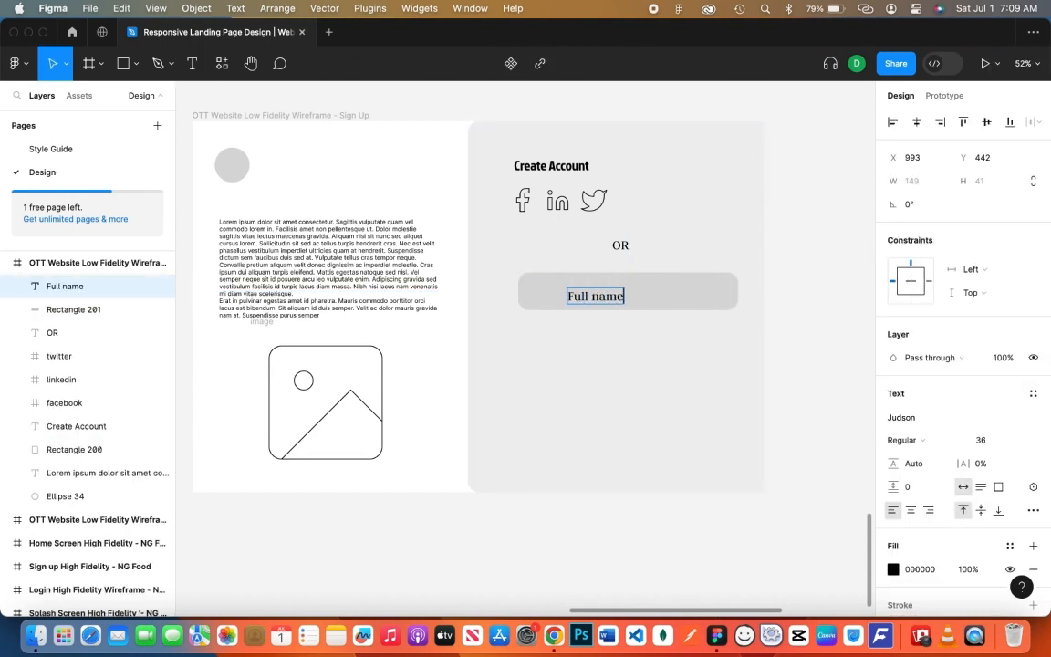
key(Escape)
drag(606, 299, 575, 297)
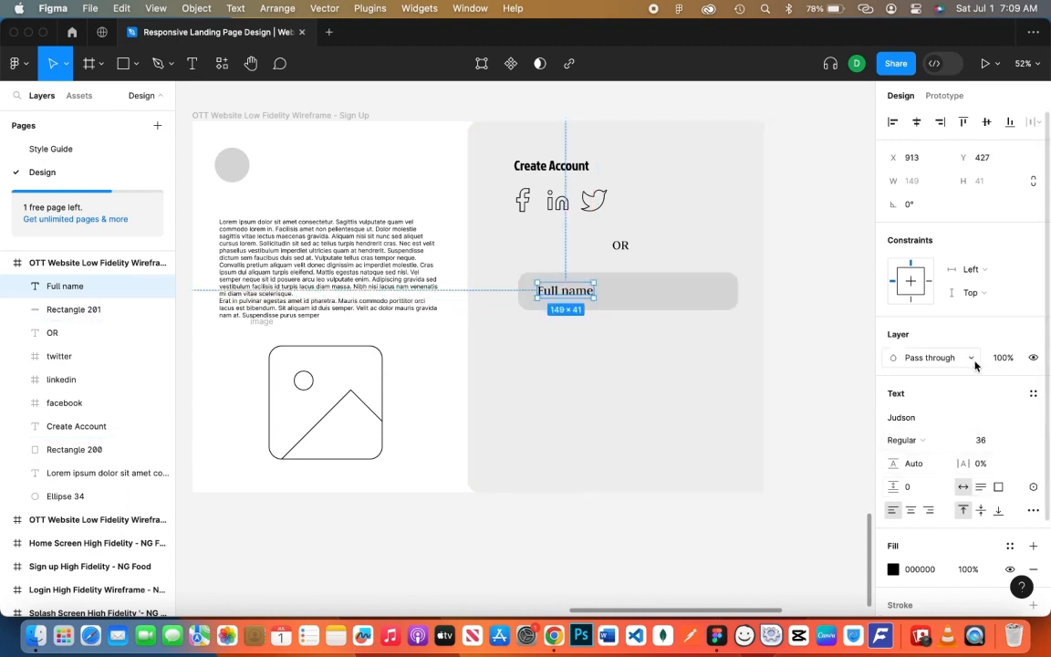
drag(989, 358, 893, 379)
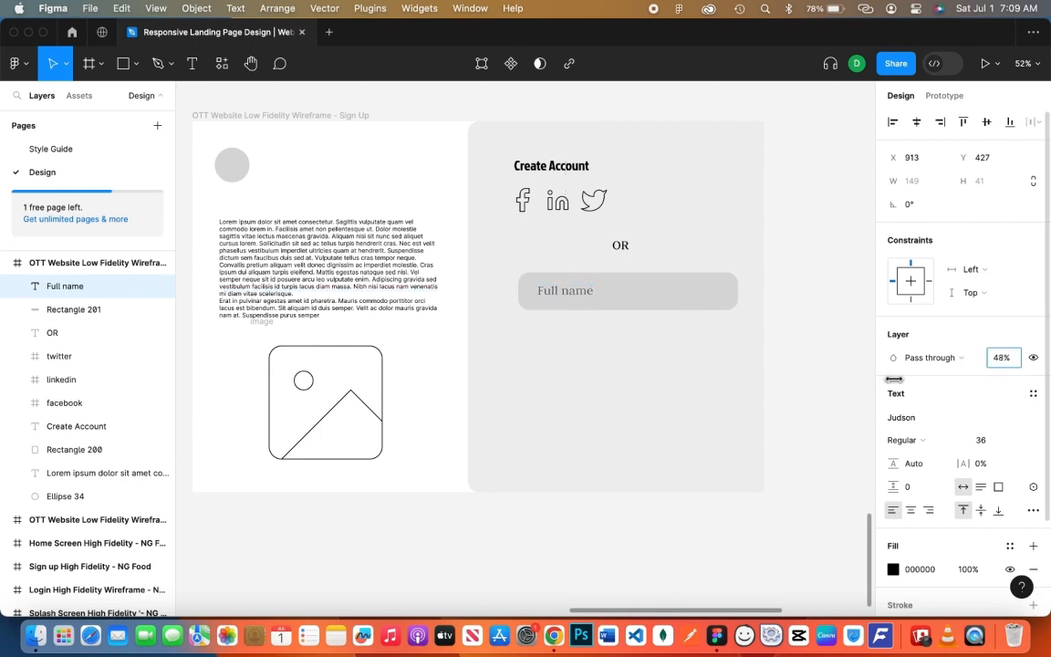
Duplicate the "Full name" field with its label directly below and change the copy's label to "Email Address"
shift+click(621, 302)
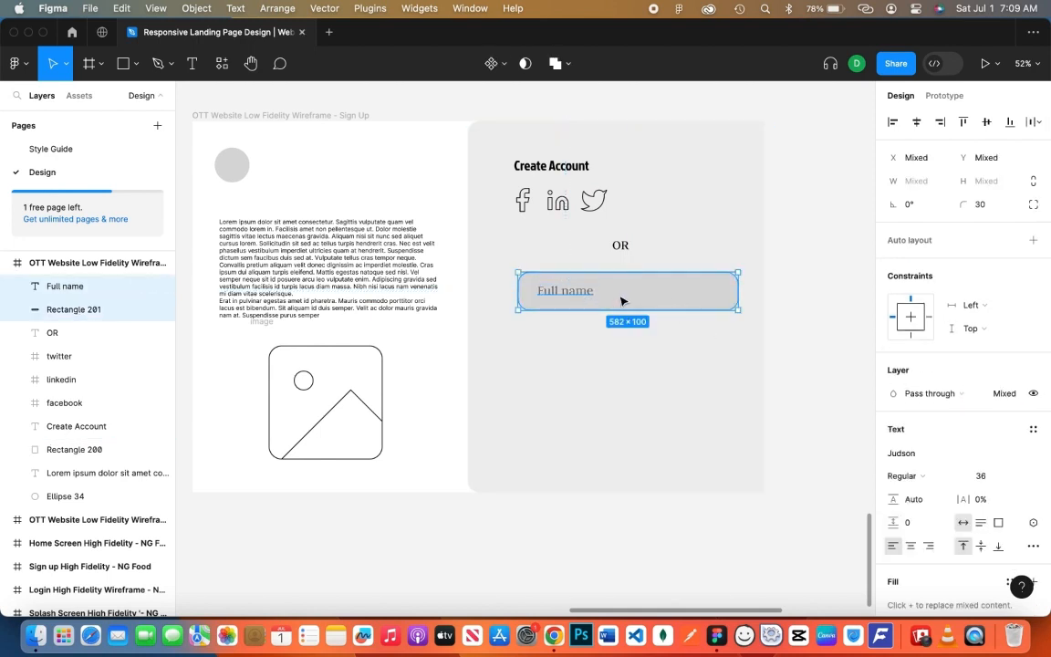
drag(621, 302, 625, 349)
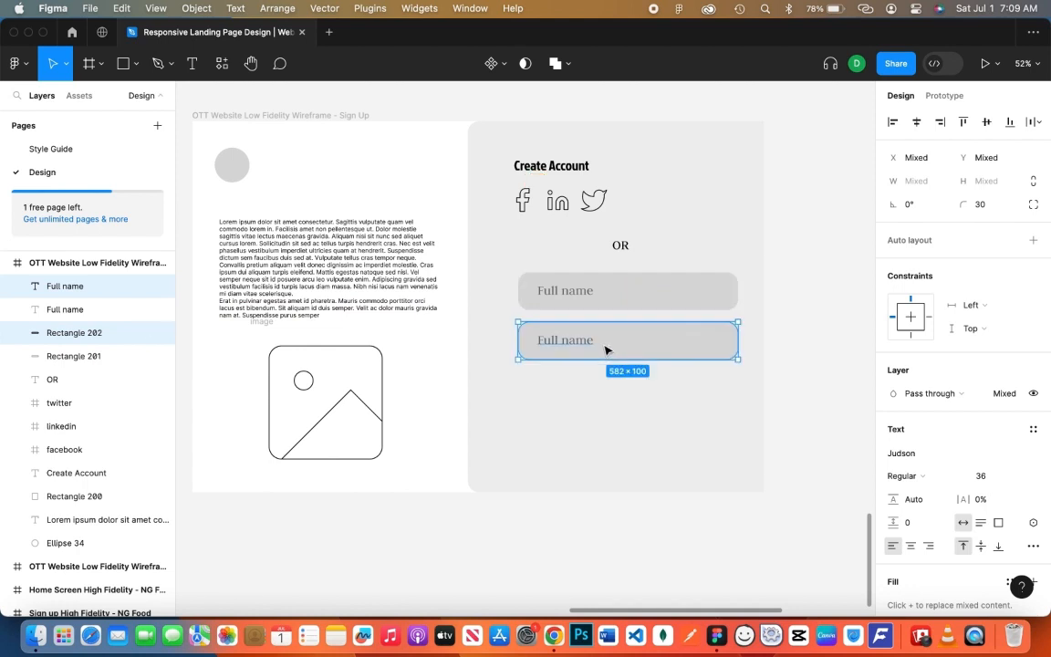
click(586, 344)
key(Return)
text(Email Address)
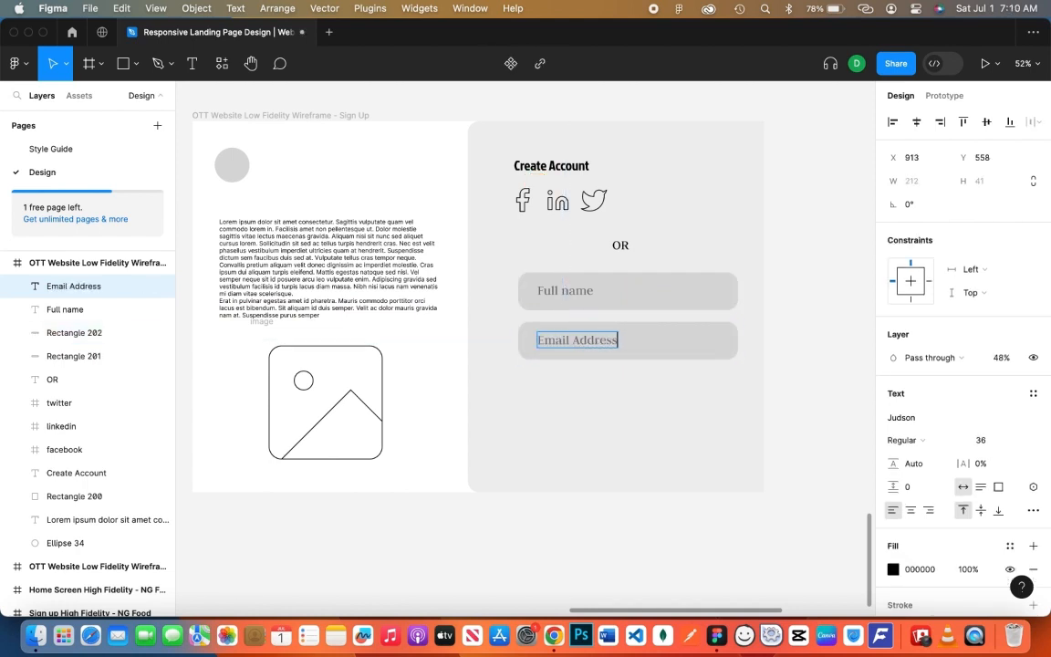
key(Escape)
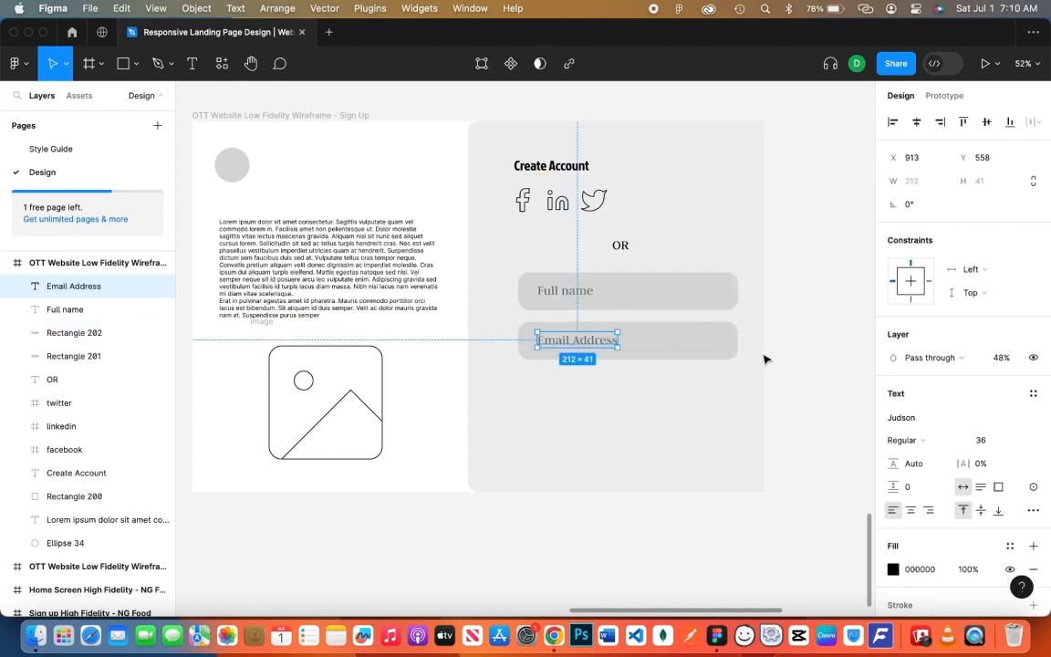
click(610, 301)
shift+click(579, 296)
shift+click(563, 343)
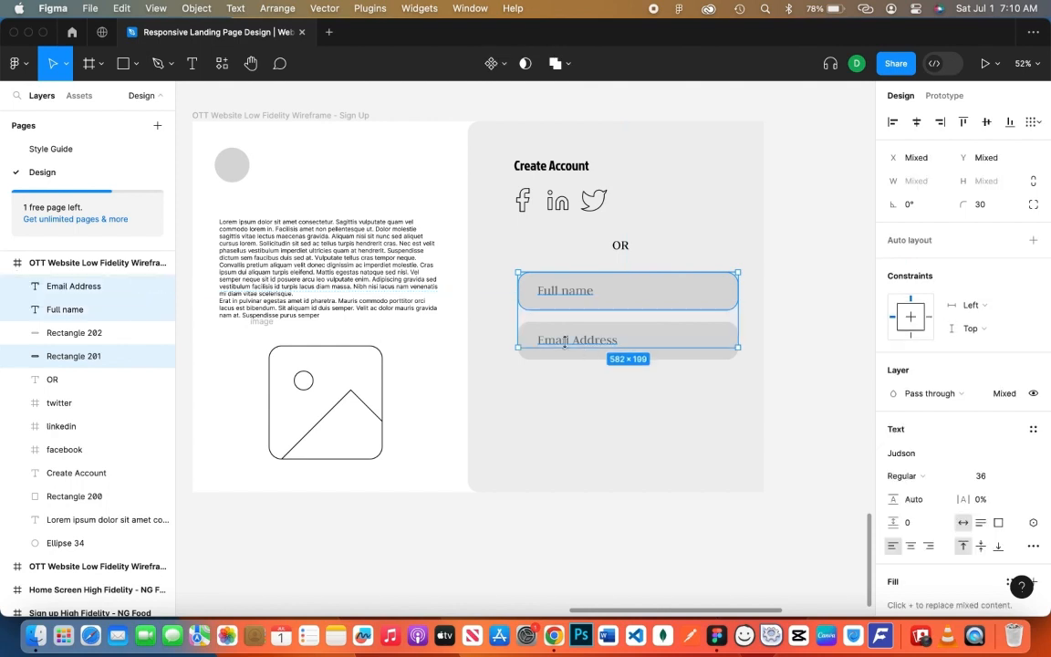
shift+click(673, 357)
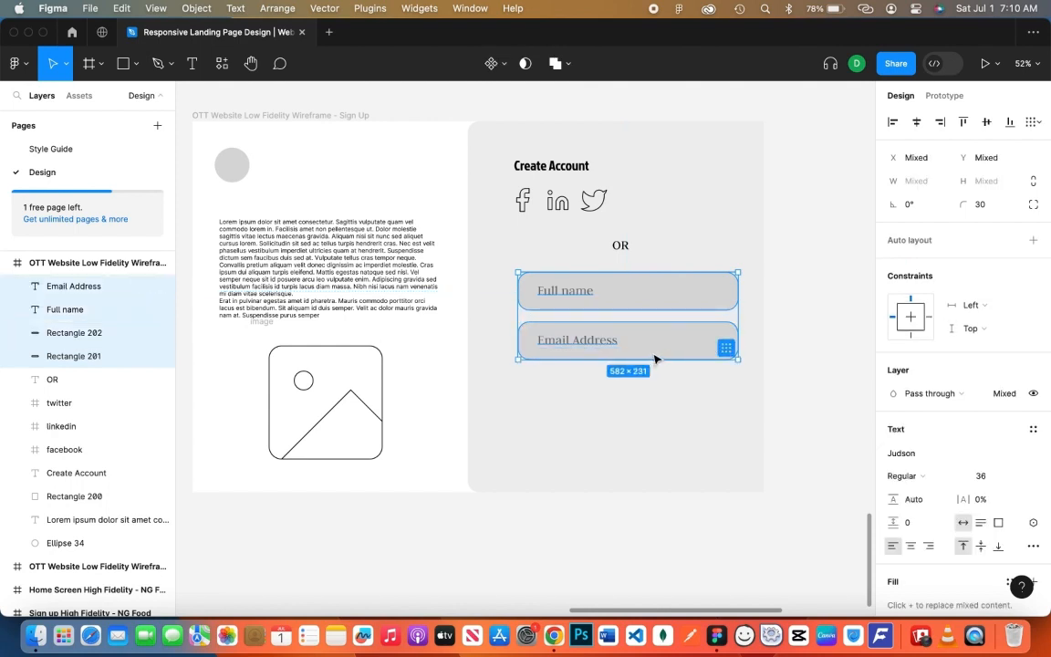
click(636, 387)
Duplicate the "Email Address" field with its label directly below and change the copy's label to "Password"
click(637, 346)
shift+click(662, 350)
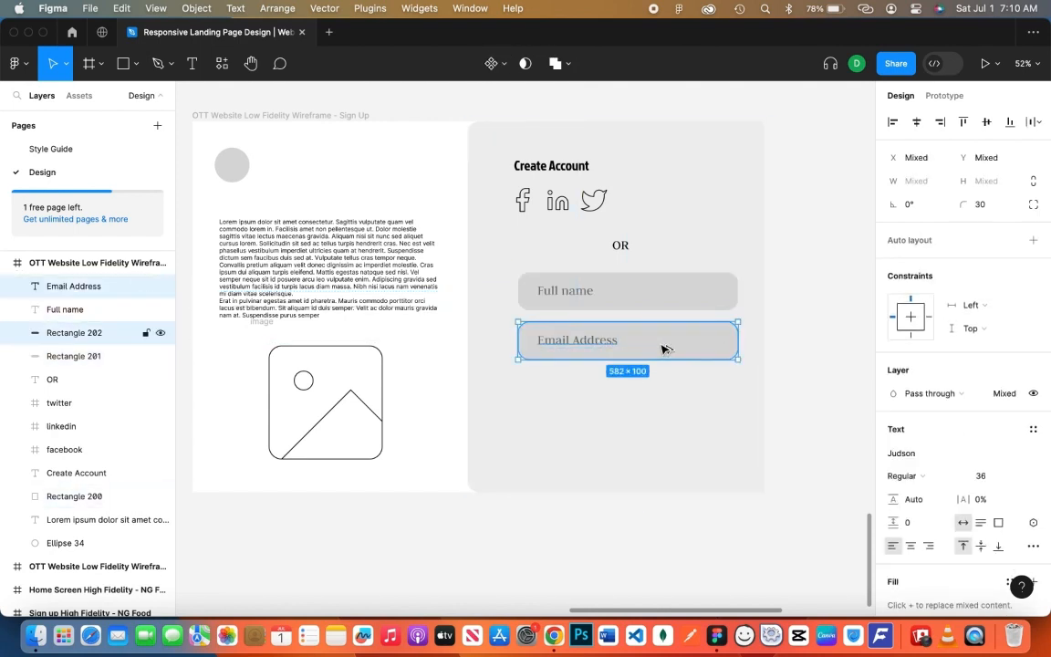
alt+drag(663, 349, 654, 398)
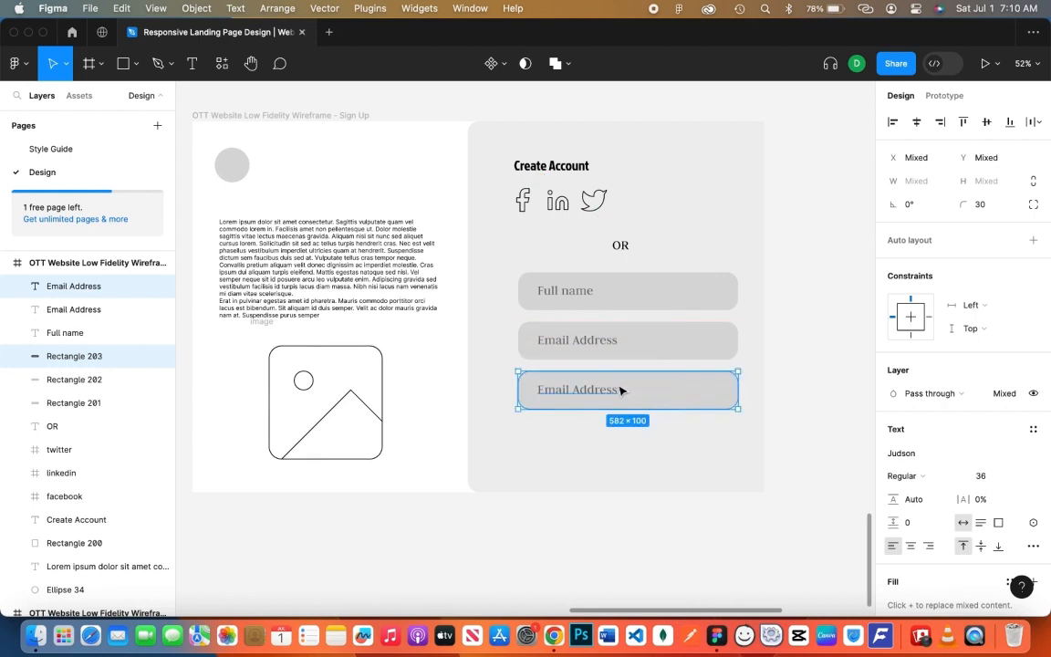
double_click(582, 392)
text(Password)
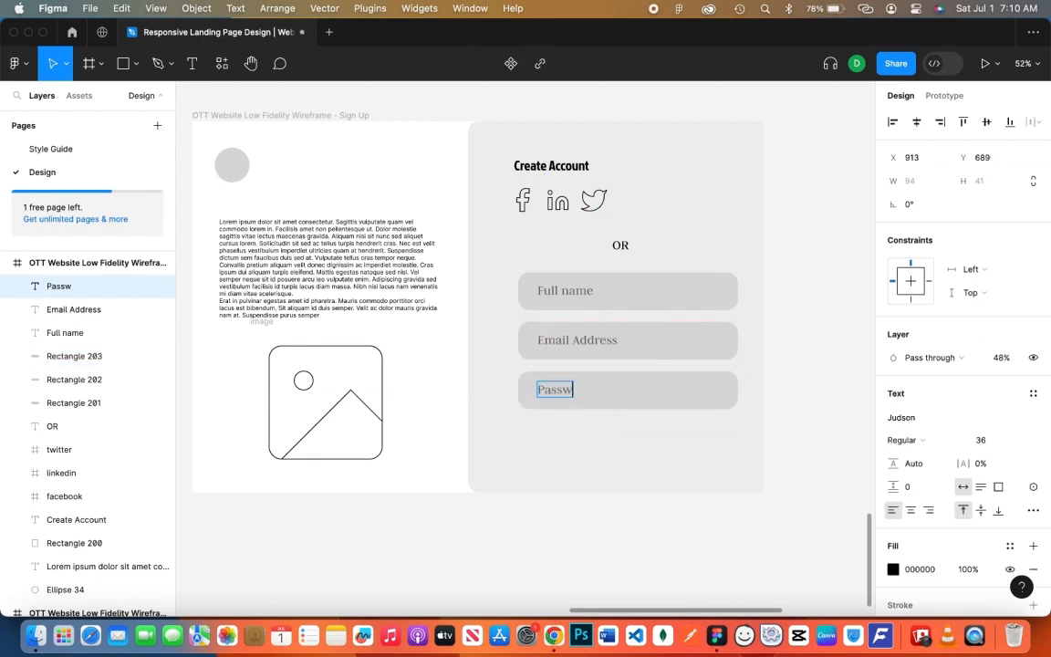
click(800, 389)
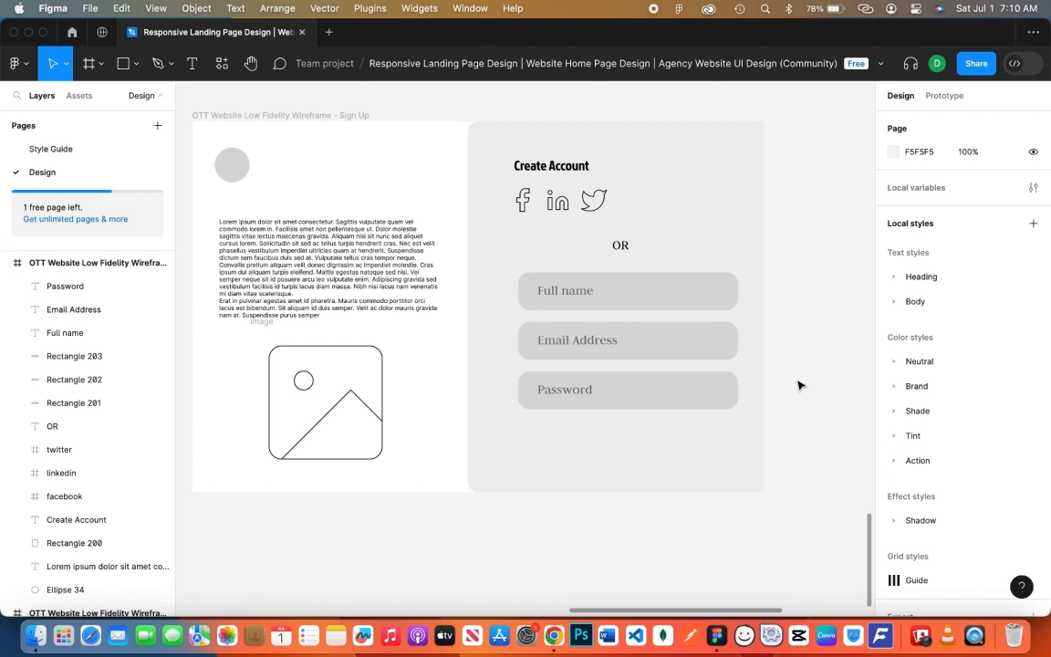
Duplicate only the "Password" field's rounded rectangle below it, leaving a wider gap than between the input fields
click(679, 405)
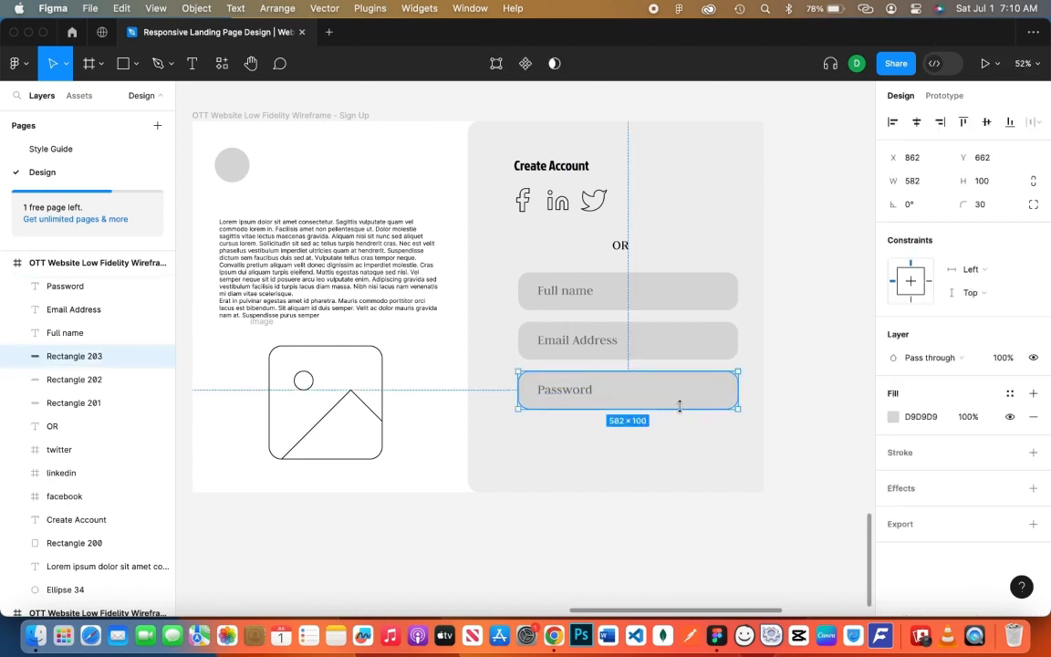
drag(685, 403, 727, 438)
key(Escape)
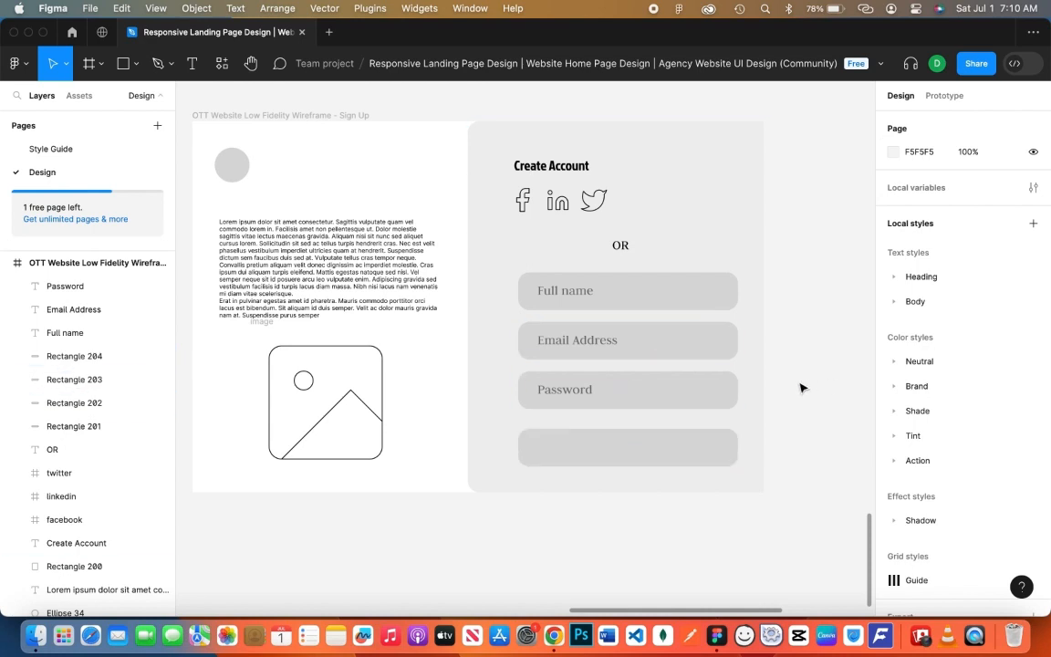
Add the text "Create Account" inside the empty rounded rectangle below the "Password" field
key(t)
click(584, 454)
text(C)
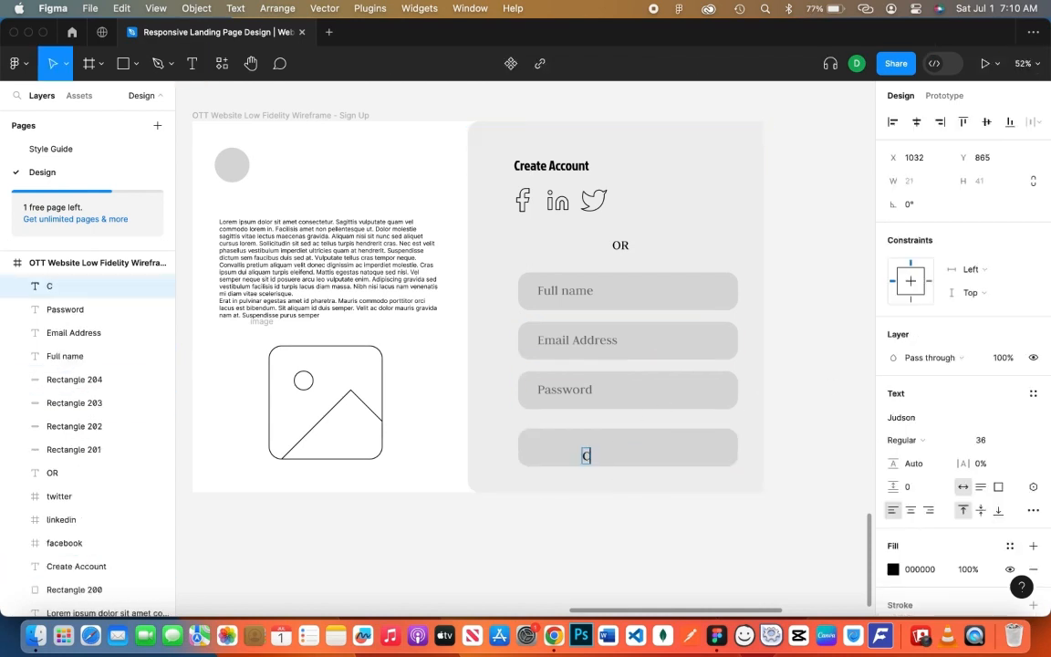
text(reate Account)
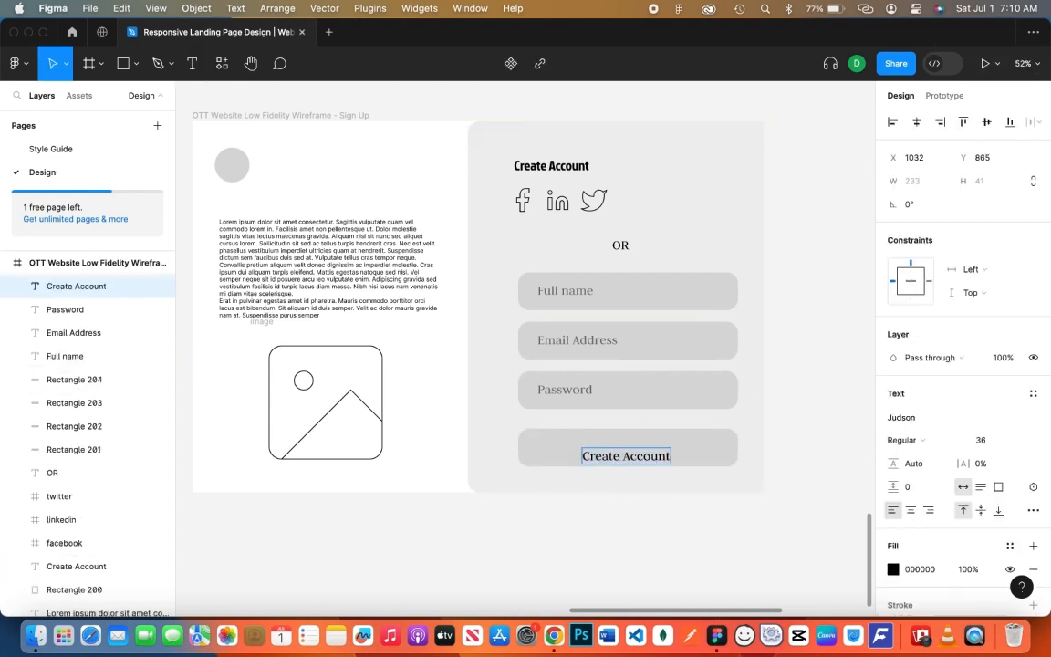
click(800, 442)
Centre the "Create Account" label horizontally and vertically within its rounded button rectangle
shift+click(688, 450)
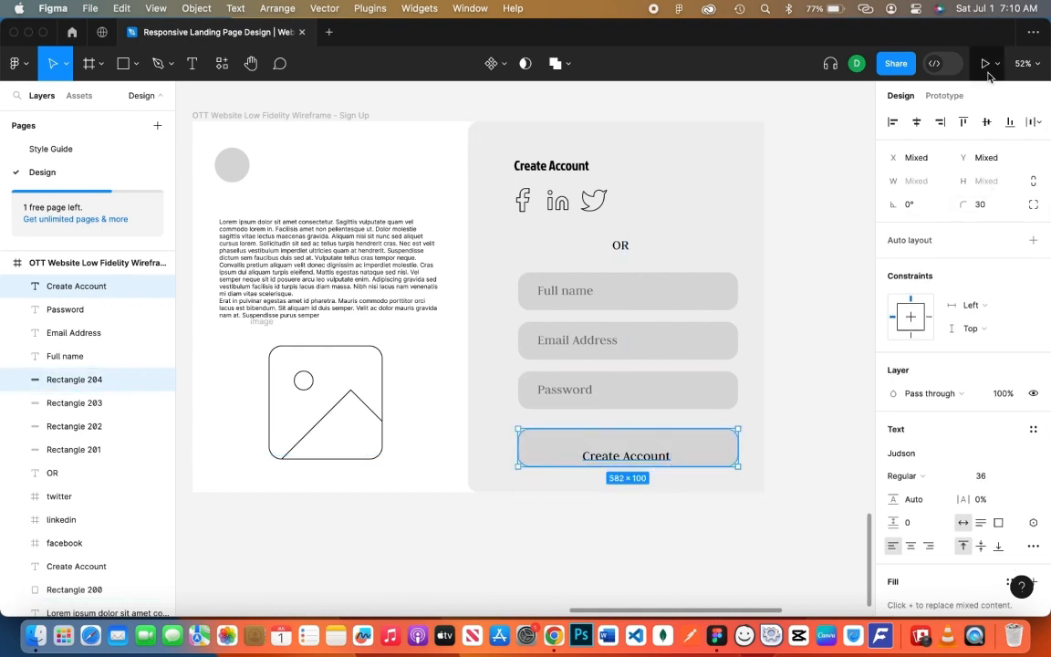
click(806, 301)
click(662, 459)
shift+click(710, 443)
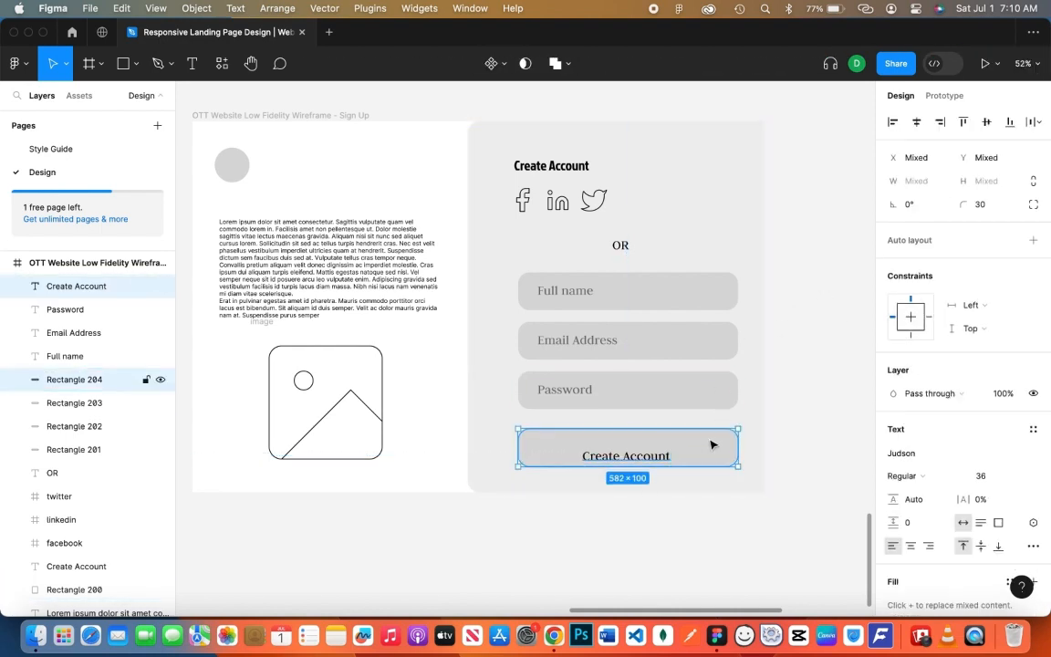
click(961, 126)
click(813, 436)
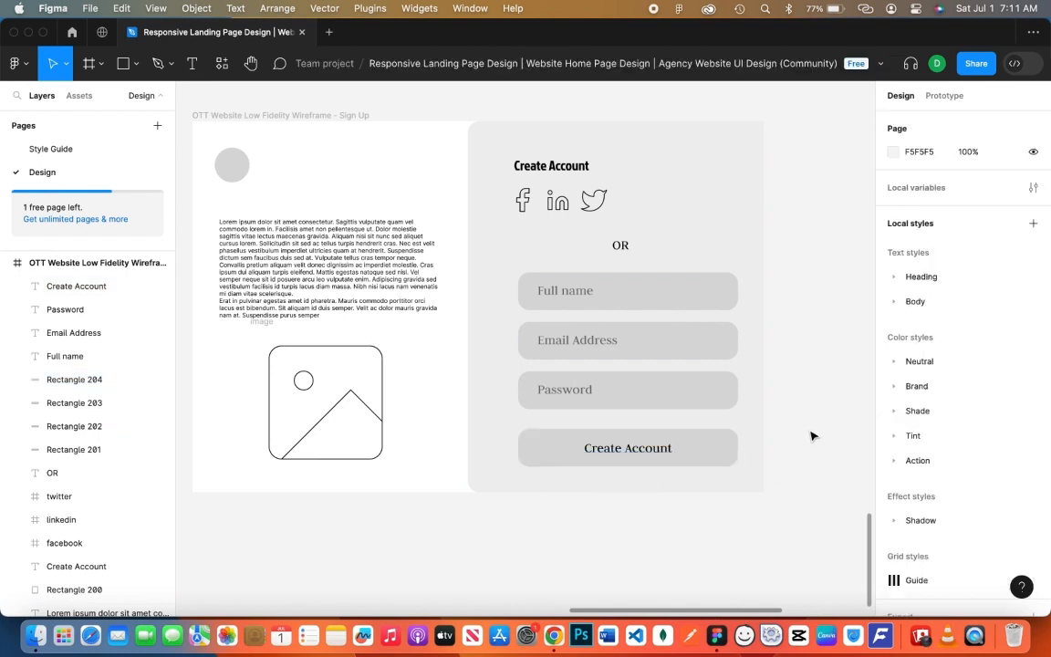
Move the three input fields and the "Create Account" button, with all their labels, slightly up together
click(570, 294)
shift+click(606, 307)
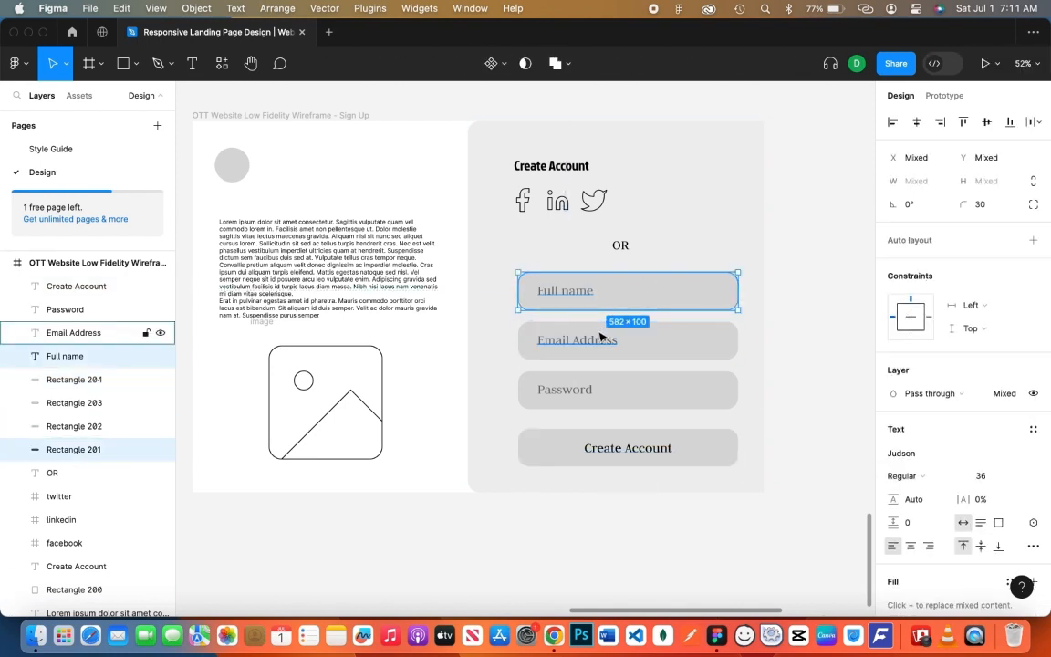
shift+click(601, 340)
shift+click(681, 357)
shift+click(626, 392)
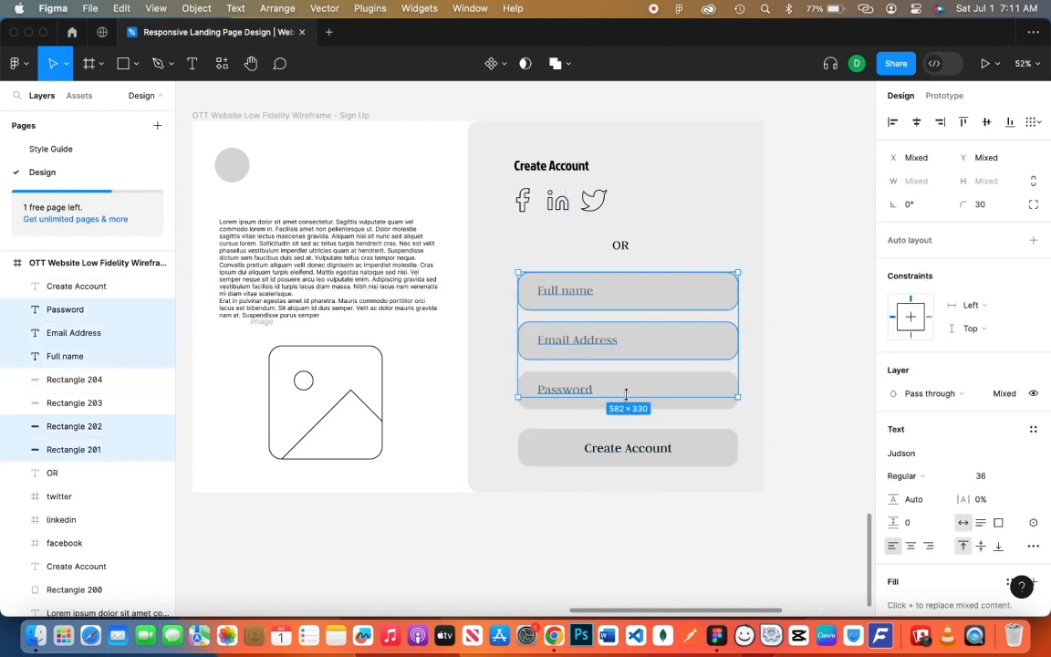
shift+click(630, 402)
shift+click(646, 458)
shift+click(648, 450)
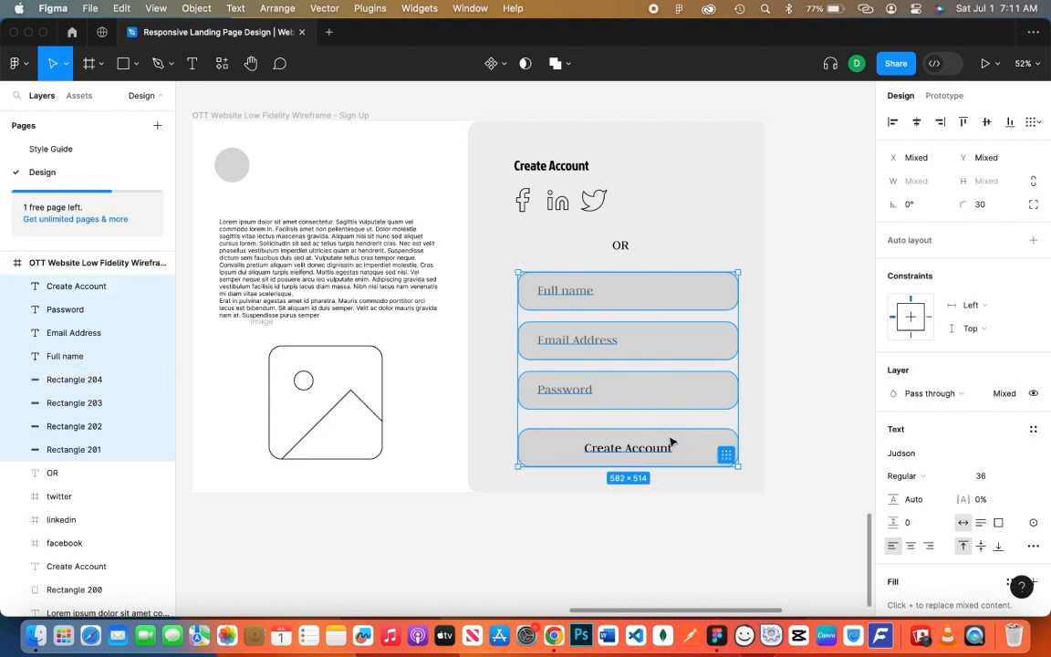
drag(671, 443, 672, 431)
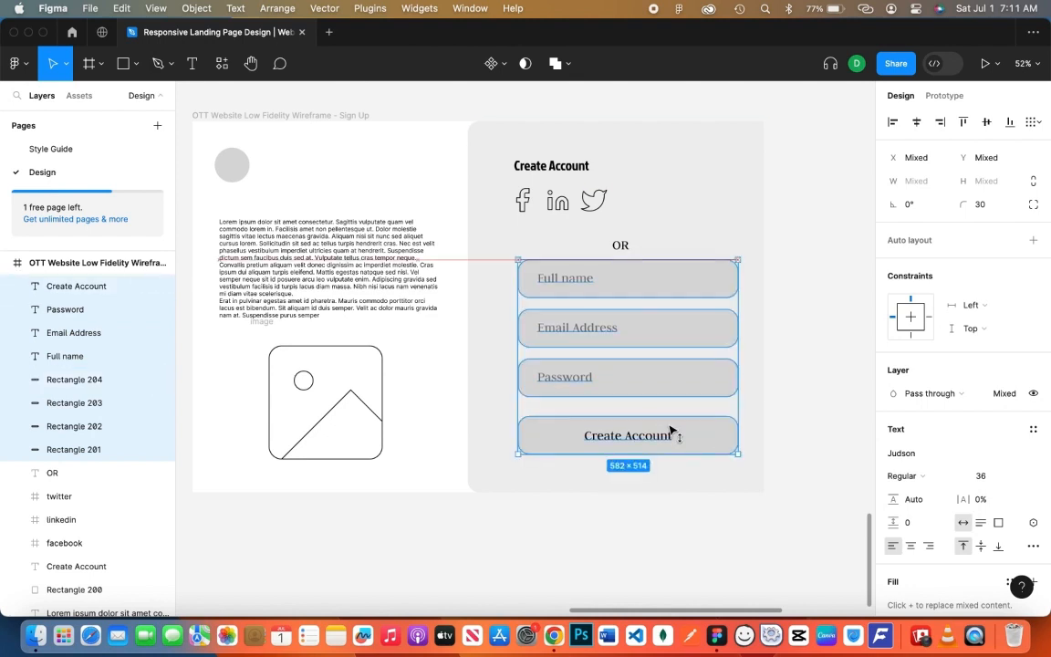
Move the "OR" text up 20 px to Y 287, between the social icons and the "Full name" field
click(623, 243)
key(shift+Up)
key(shift+Up)
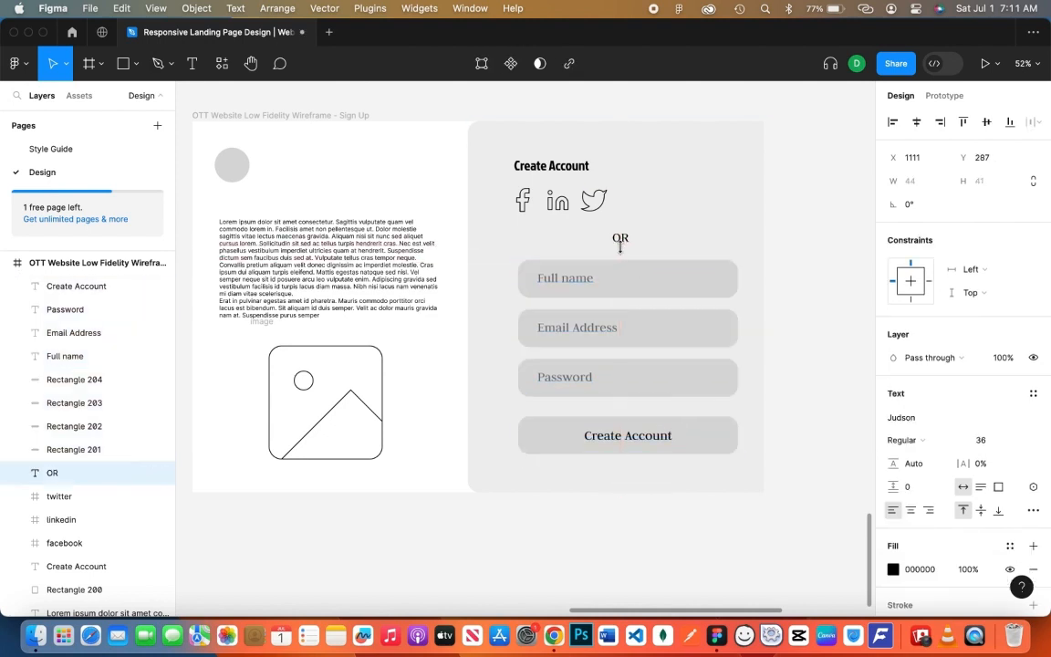
click(839, 258)
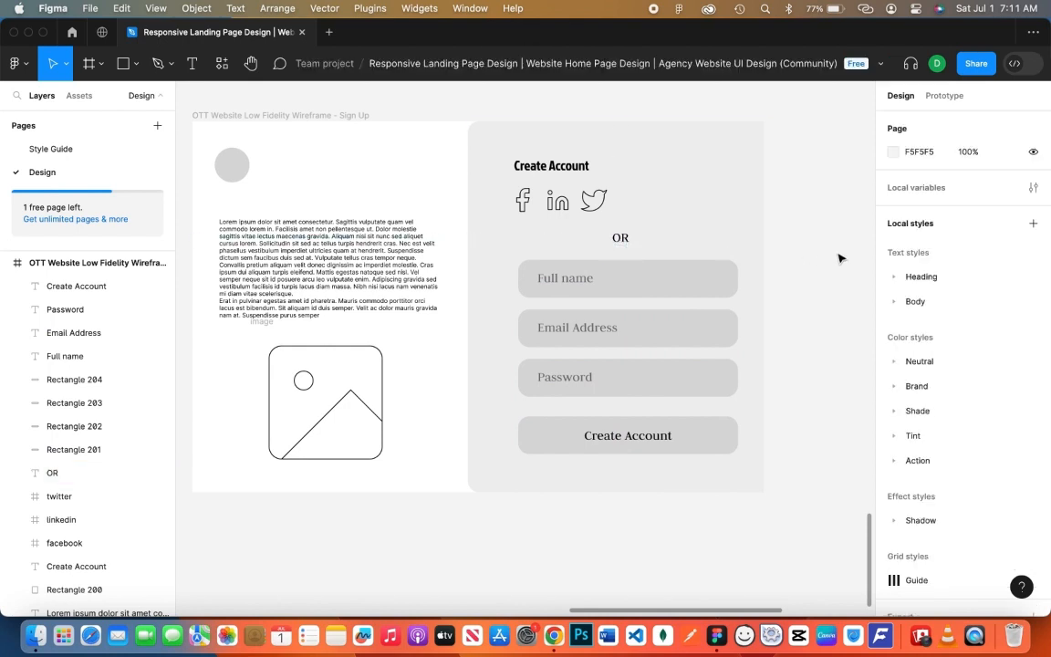
Add the text "Already have an account? Log In" just below the "Create Account" button
key(t)
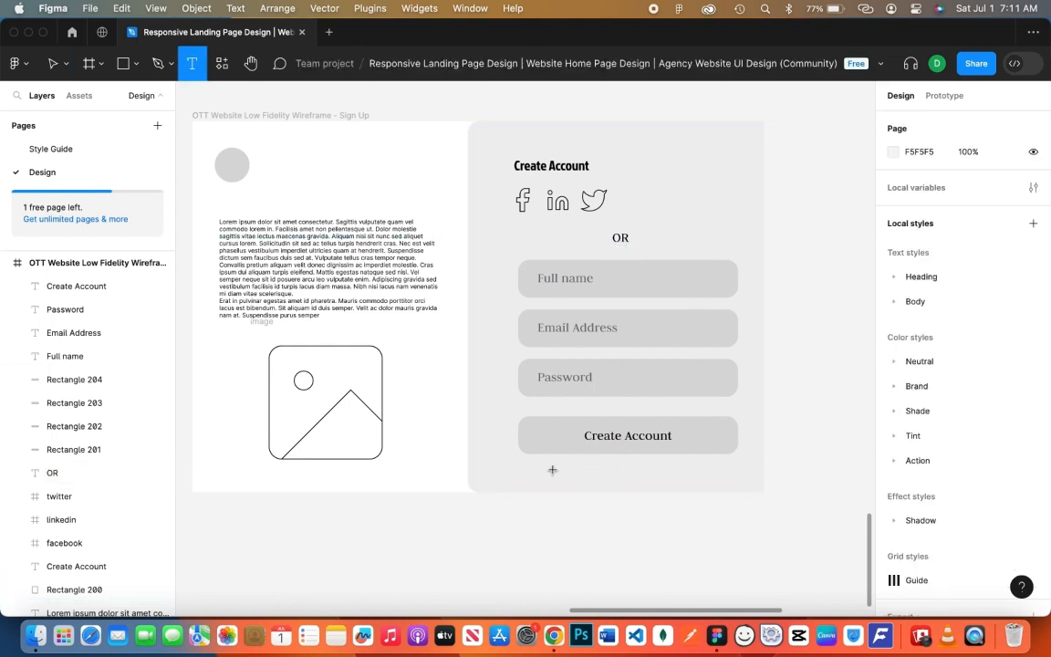
click(515, 468)
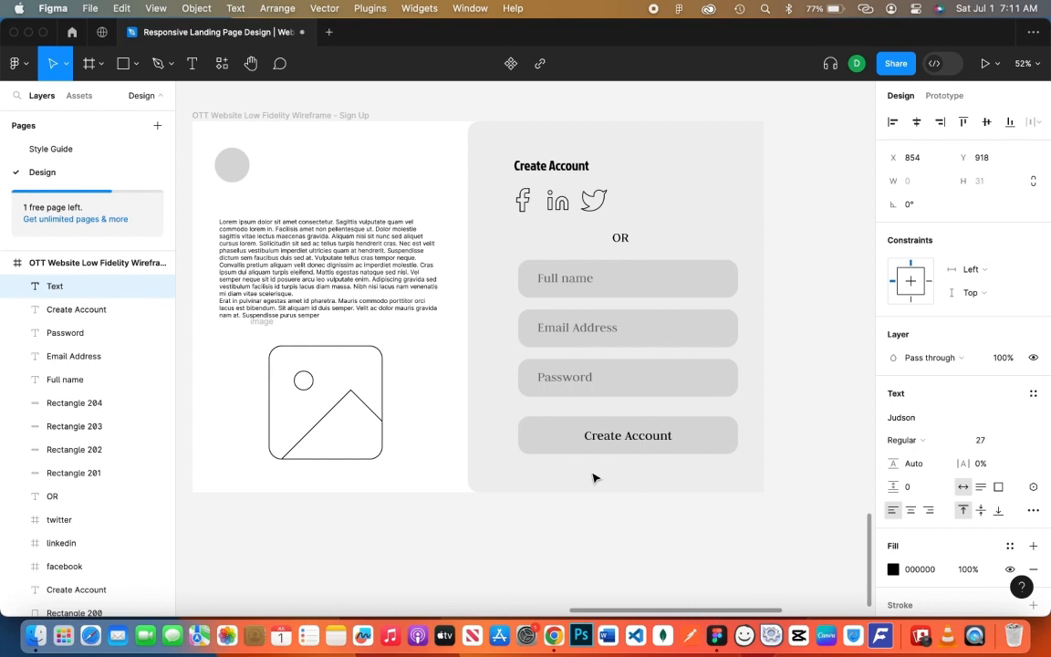
text(Already have an account?)
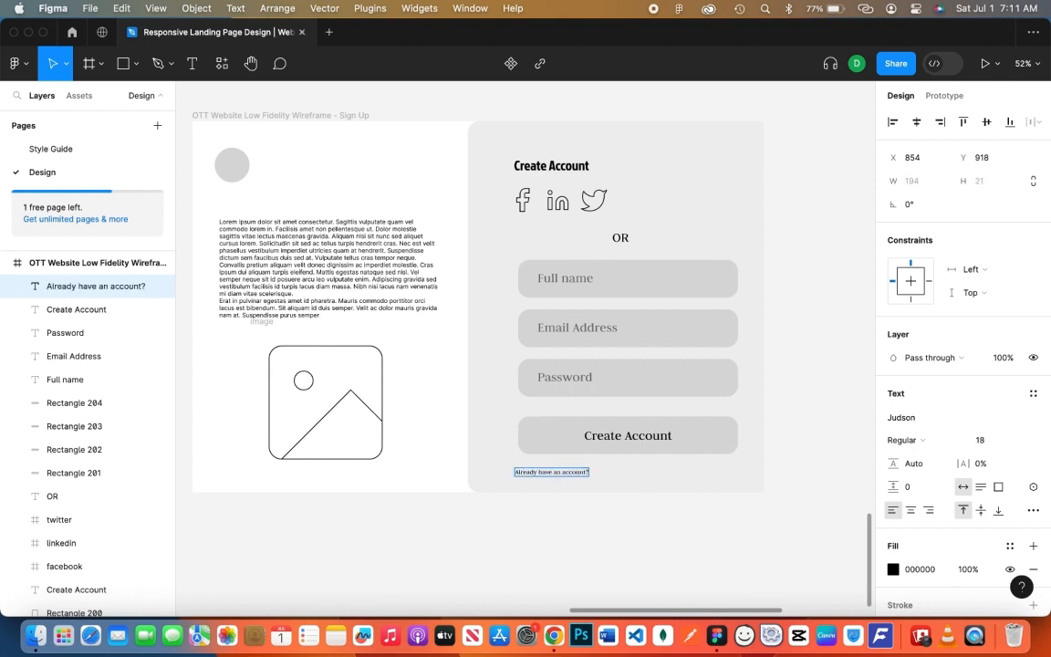
Enlarge the "Already have an account? Log In" text to size 26 and align its left edge with the button
key(super+a)
key(super+shift+period)
key(super+shift+period)
key(super+shift+period)
key(super+shift+period)
key(super+shift+period)
key(super+shift+period)
key(super+shift+period)
key(super+shift+period)
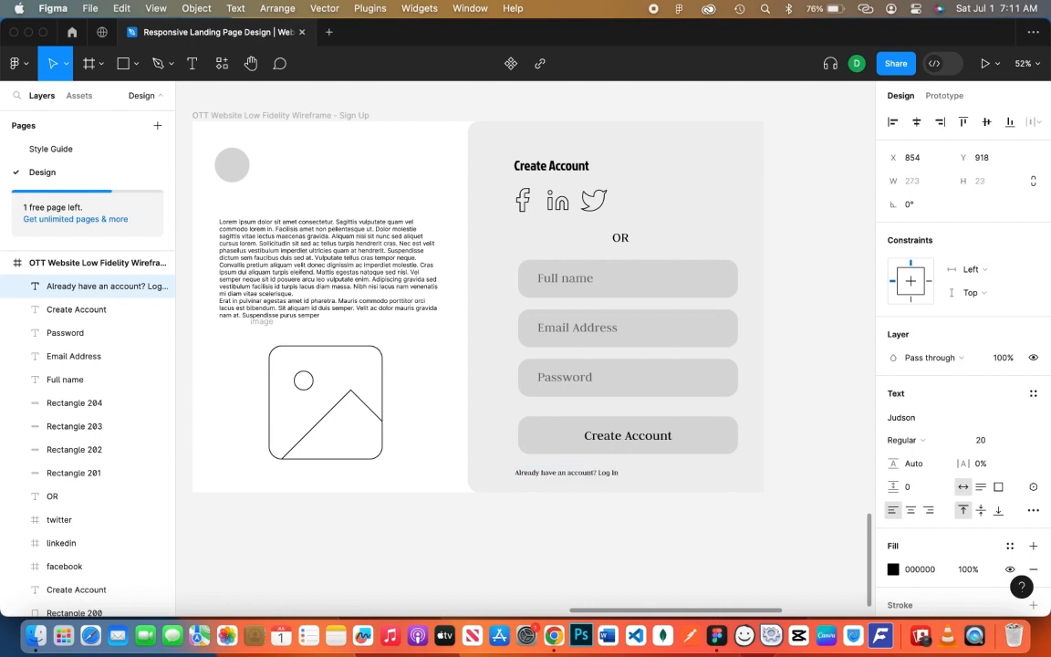
click(767, 385)
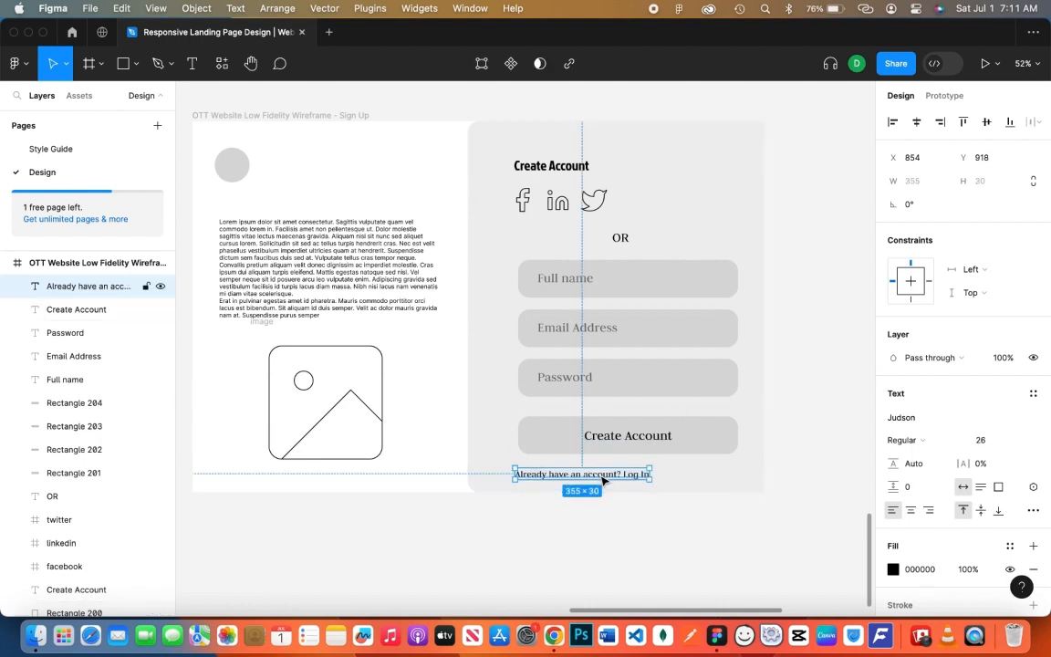
drag(606, 476, 390, 419)
click(809, 358)
Create a MacBook Pro 14" frame and place it beside the Sign Up wireframe at X 5333, Y 3792
alt+click(777, 362)
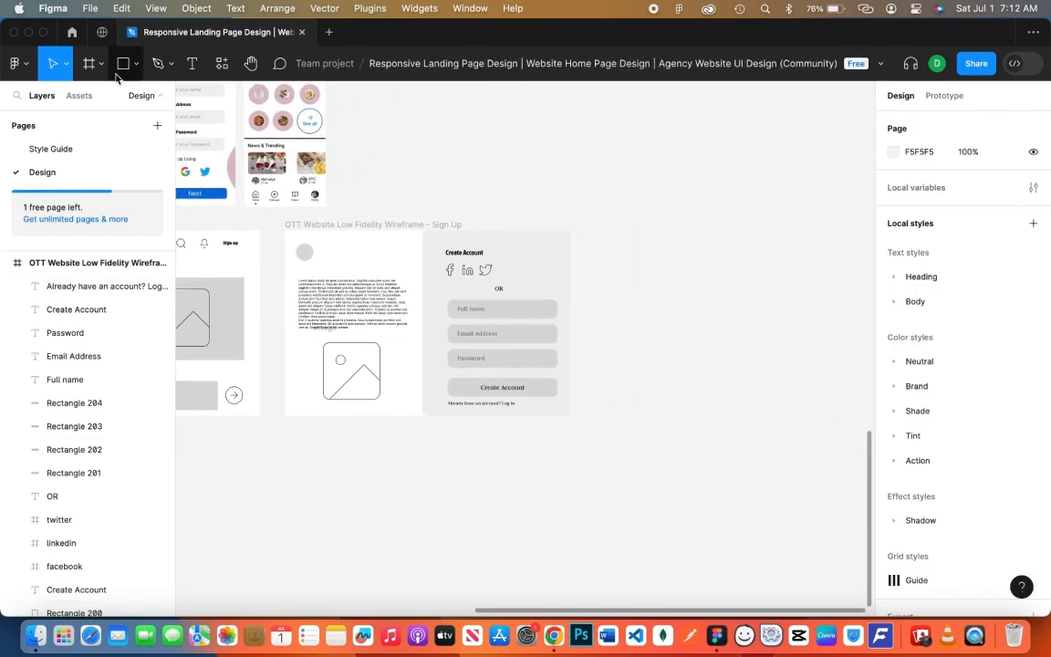
click(89, 62)
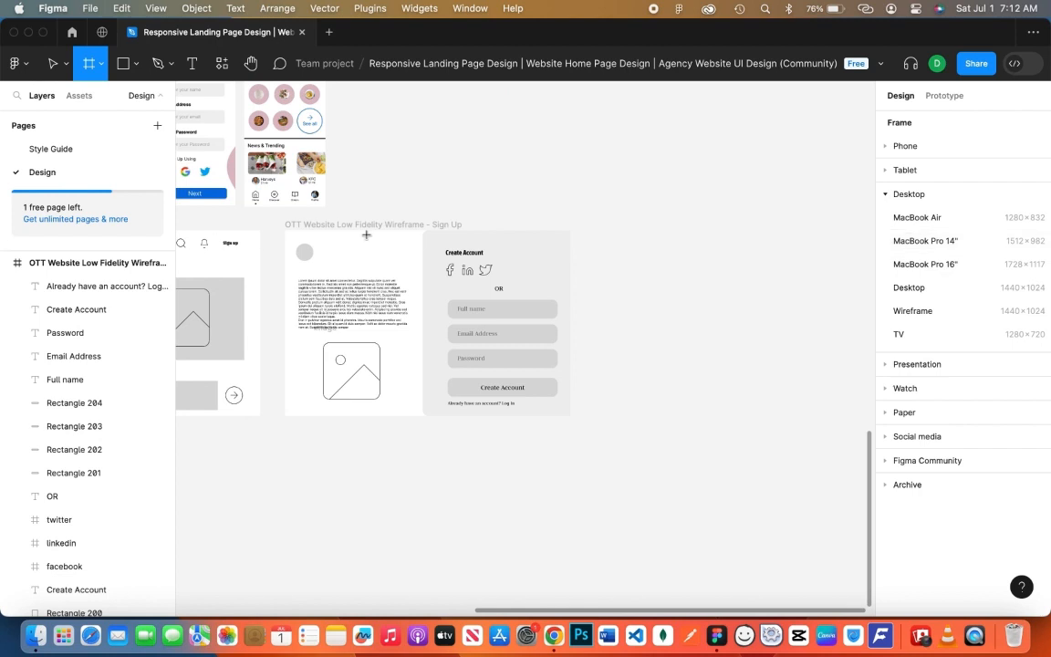
click(1011, 247)
drag(668, 346, 690, 321)
drag(699, 420, 538, 428)
Rename the new MacBook Pro frame to "Splash Screen Low Fidelity Wireframe OTT Website"
double_click(467, 230)
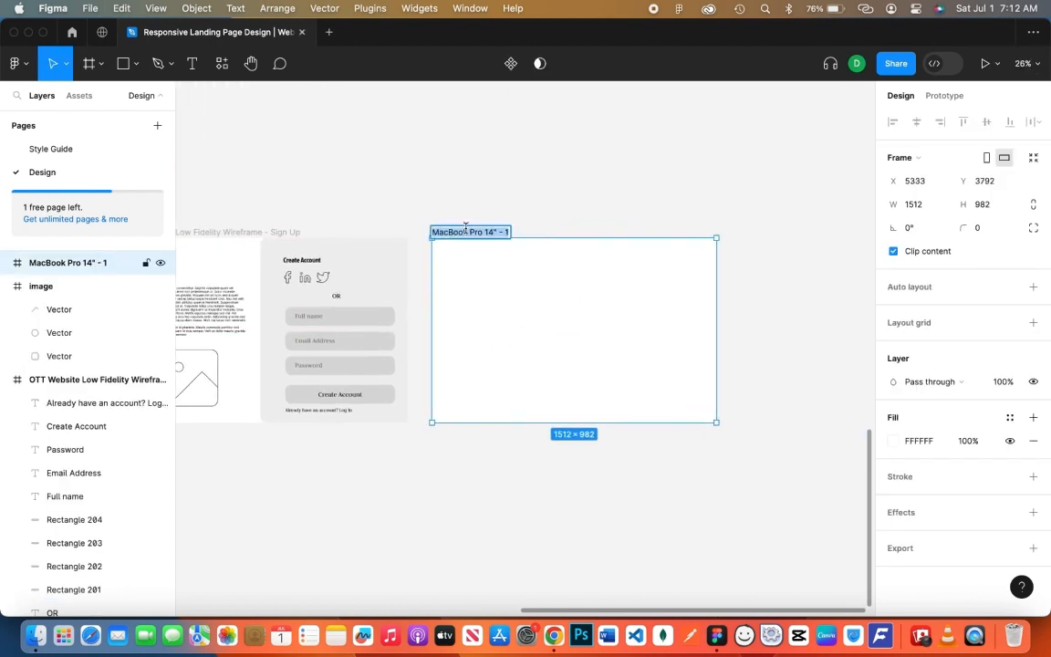
text(Splash Screen Low Fideli)
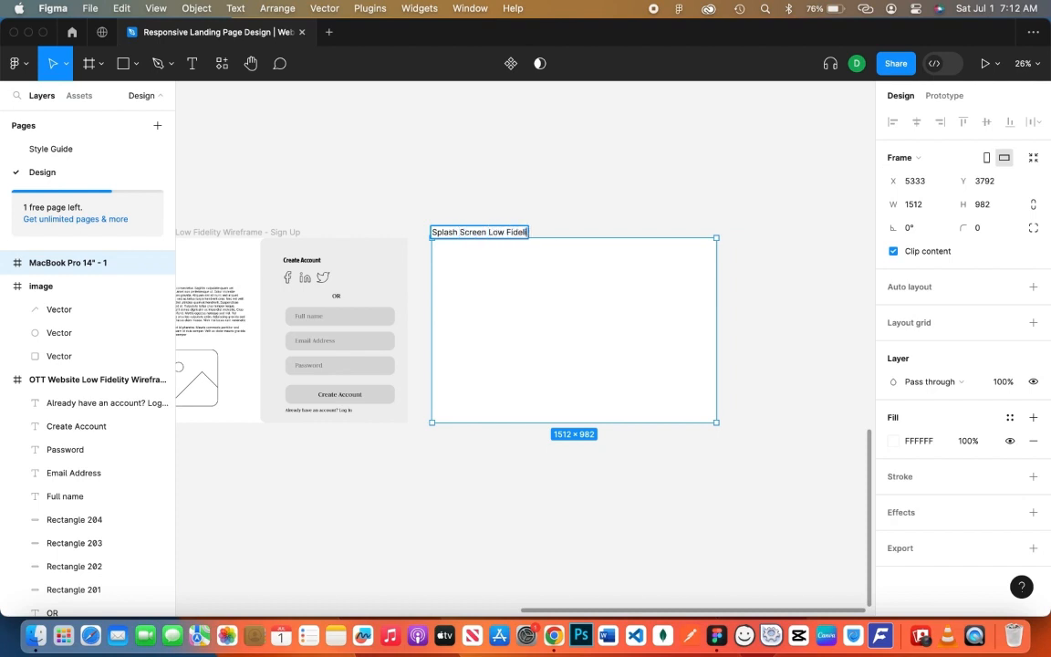
text(ty Wireframe OTT Website)
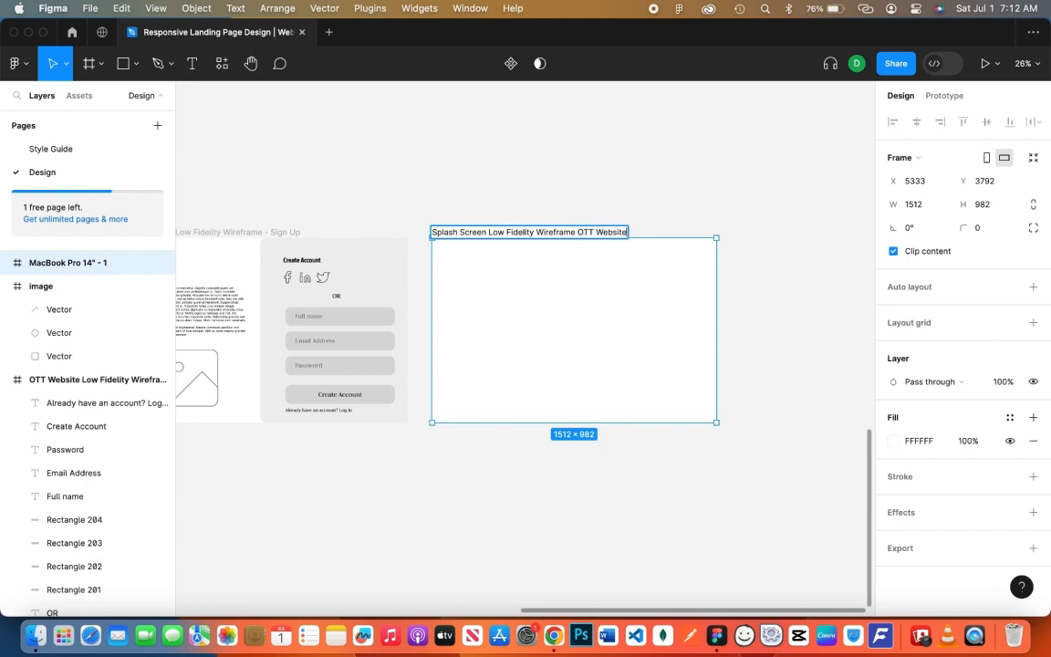
click(670, 234)
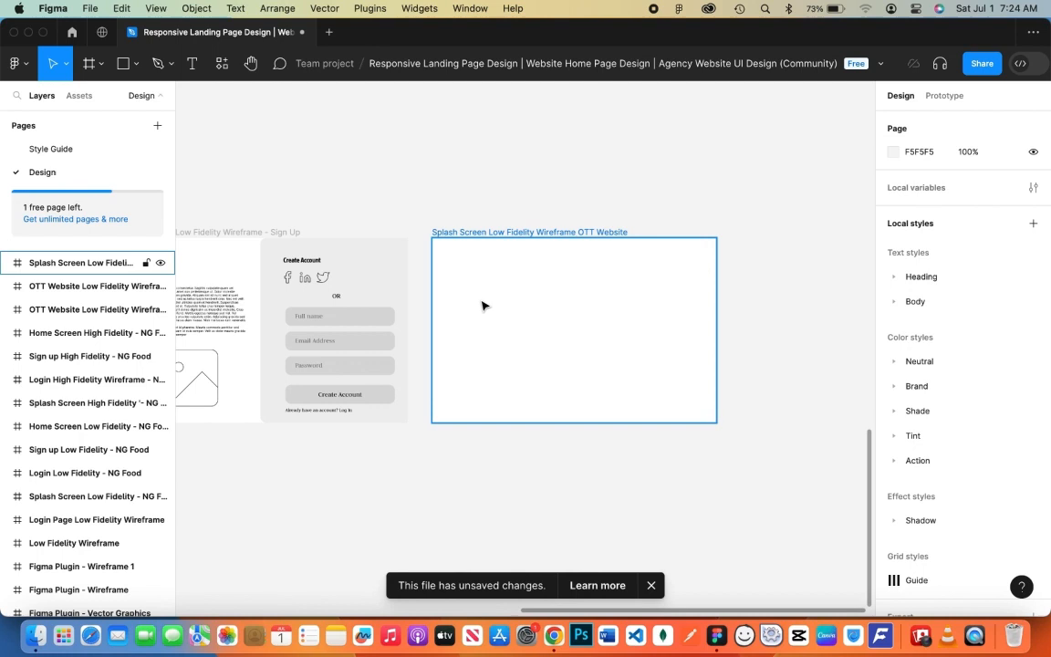
Draw a 208 × 208 circle in the centre of the splash screen frame, at X 652, Y 387
drag(481, 306, 498, 243)
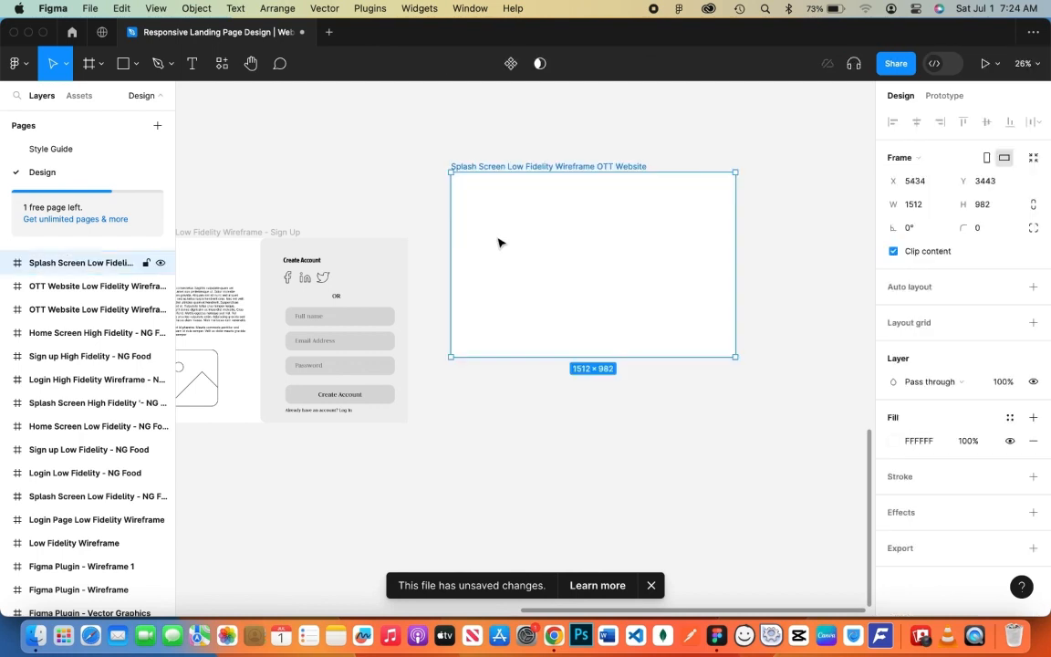
key(super+z)
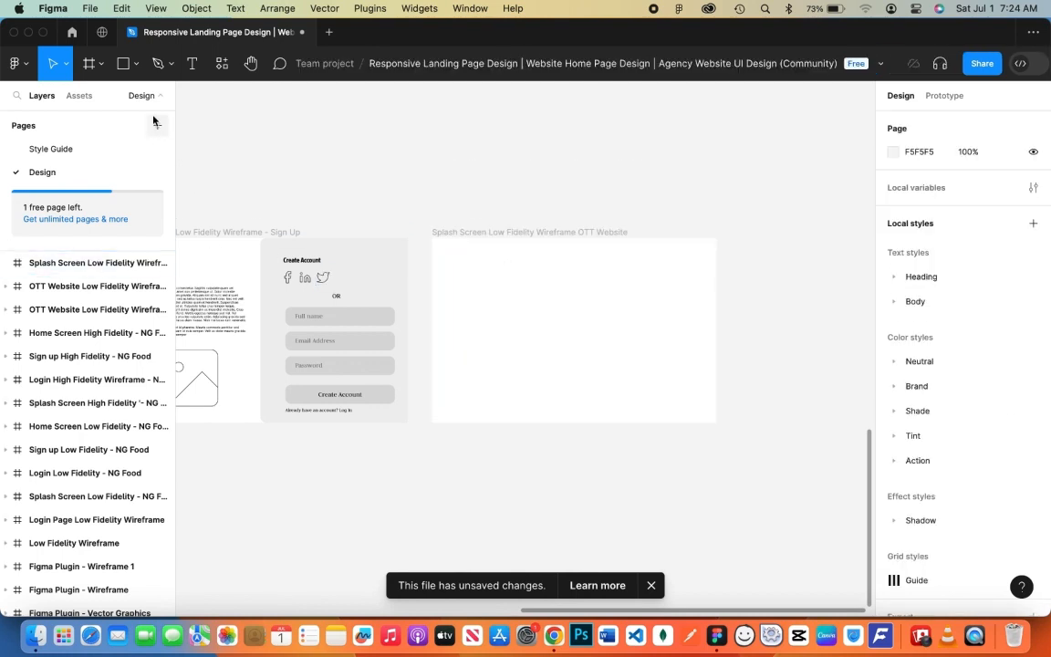
key(o)
mouse_move(575, 314)
mouse_down()
mouse_move(593, 333)
mouse_move(579, 337)
mouse_up()
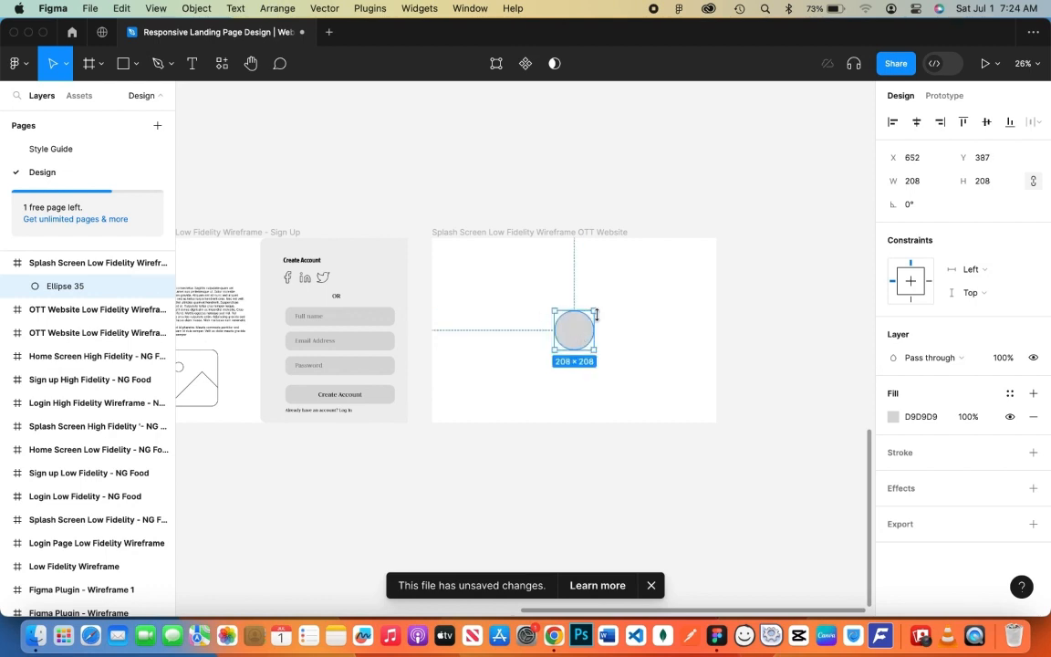
click(749, 318)
Add the bold text "LOGO" to the splash screen and centre it inside the circle at X 725, Y 476
key(t)
click(646, 342)
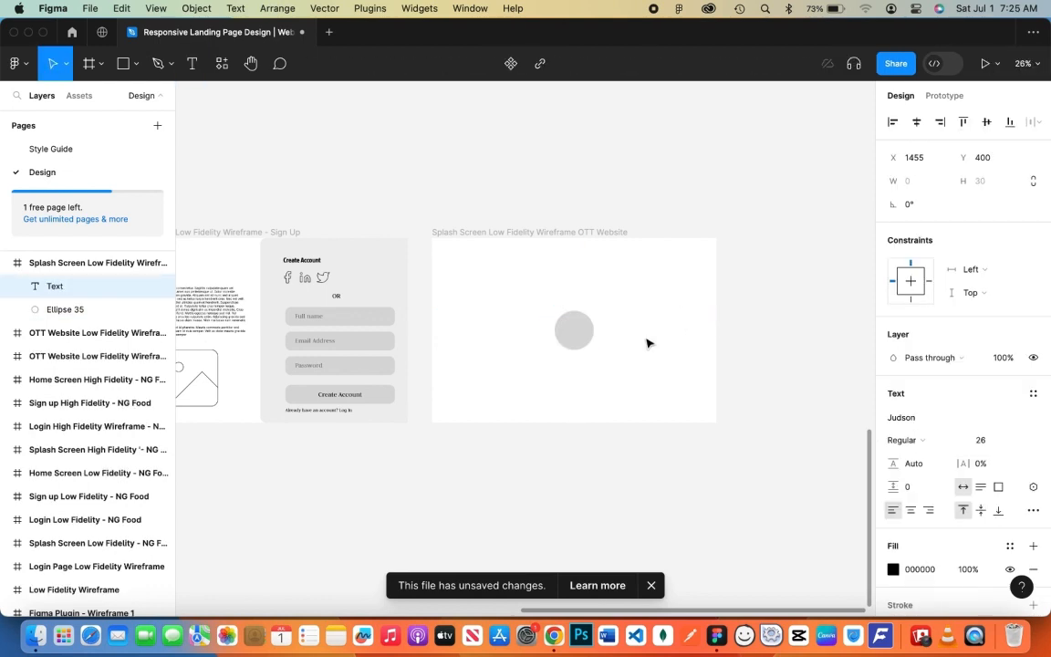
text(LOGO)
key(super+b)
double_click(715, 315)
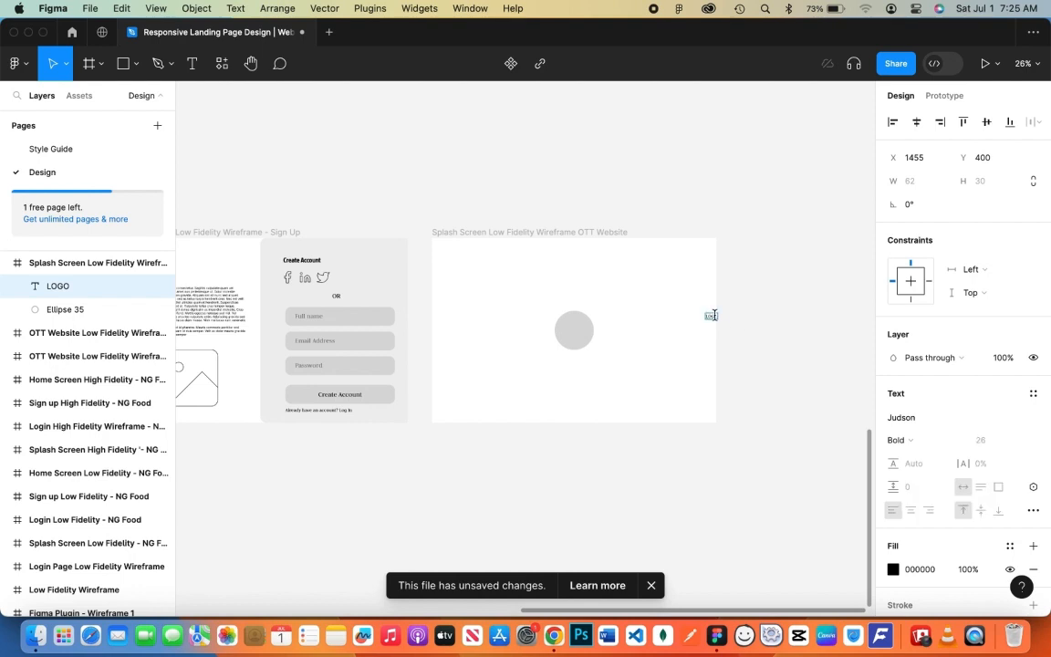
key(Escape)
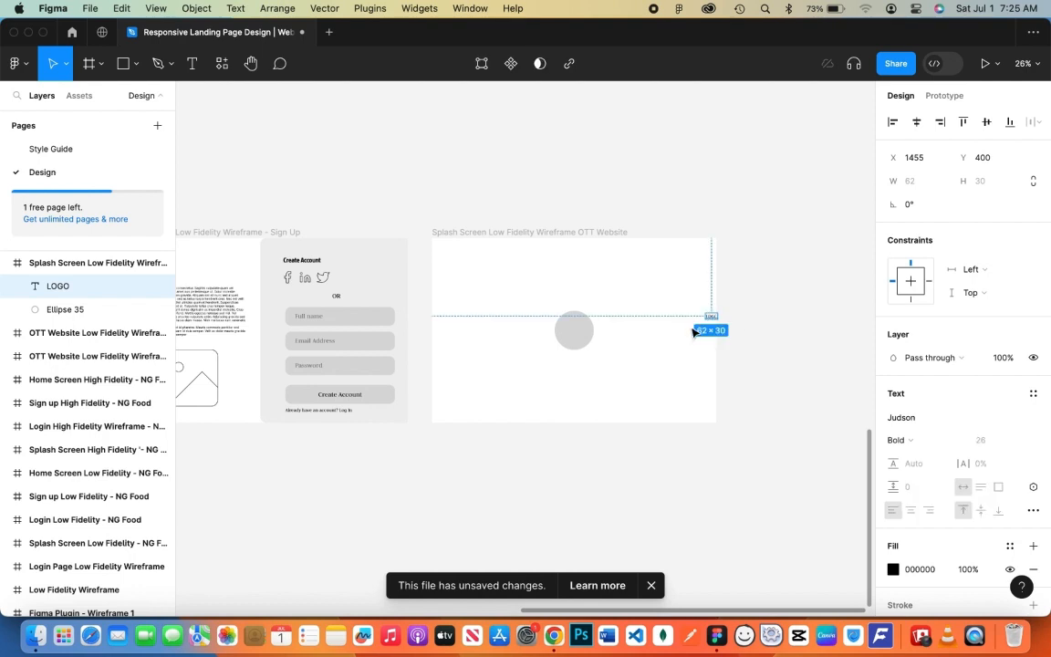
drag(711, 318, 576, 332)
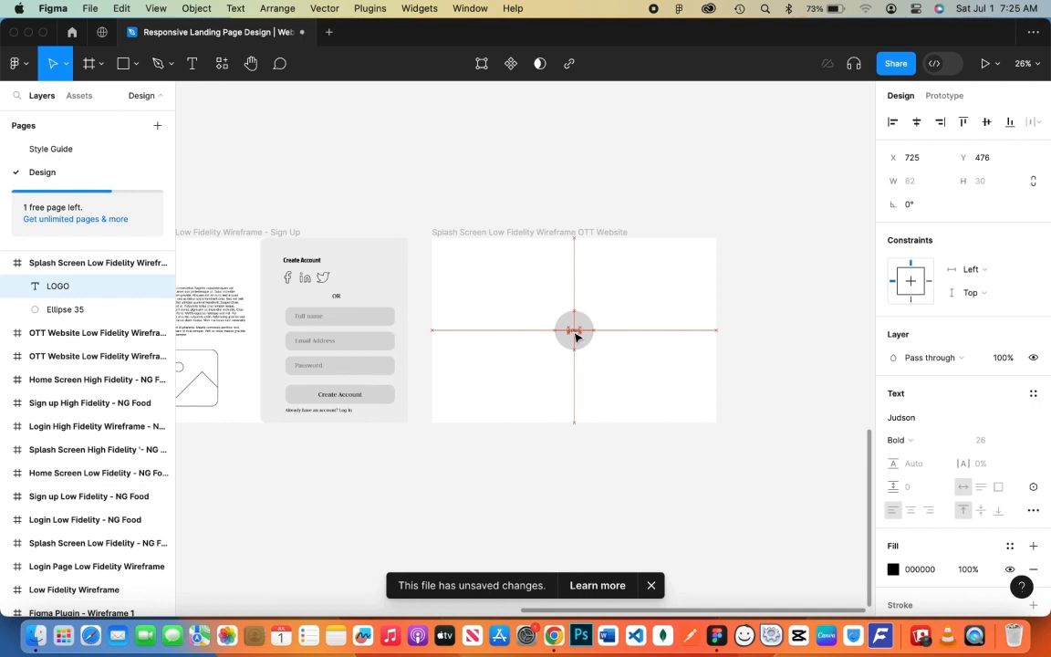
click(687, 342)
Try to edit the "LOGO" text inside the circle and dismiss the missing fonts dialog
key(t)
click(573, 330)
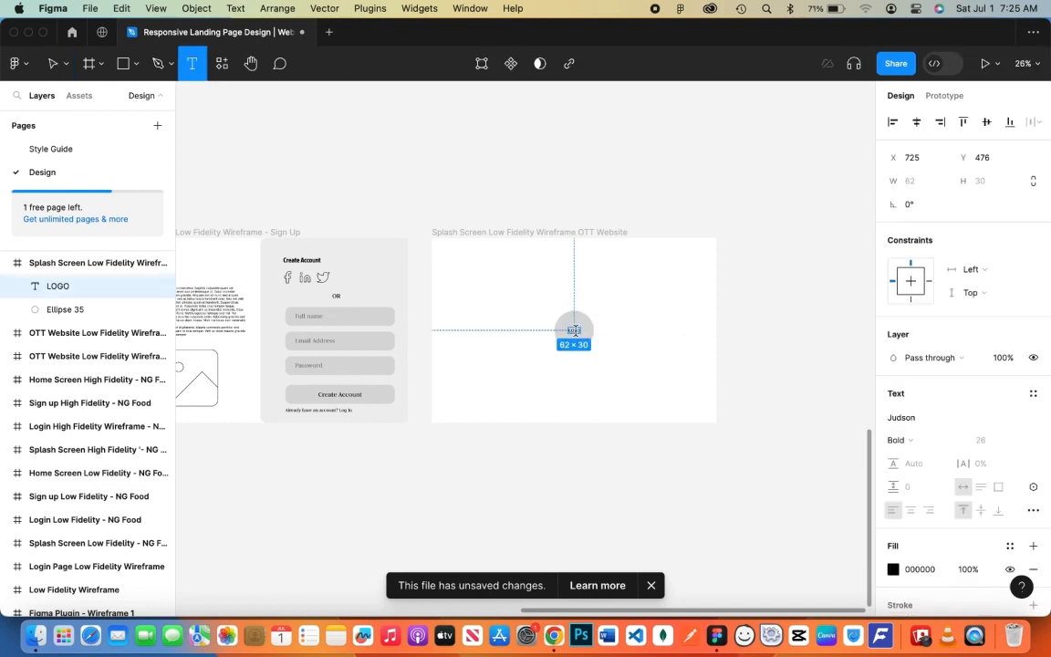
key(super+a)
key(v)
click(663, 334)
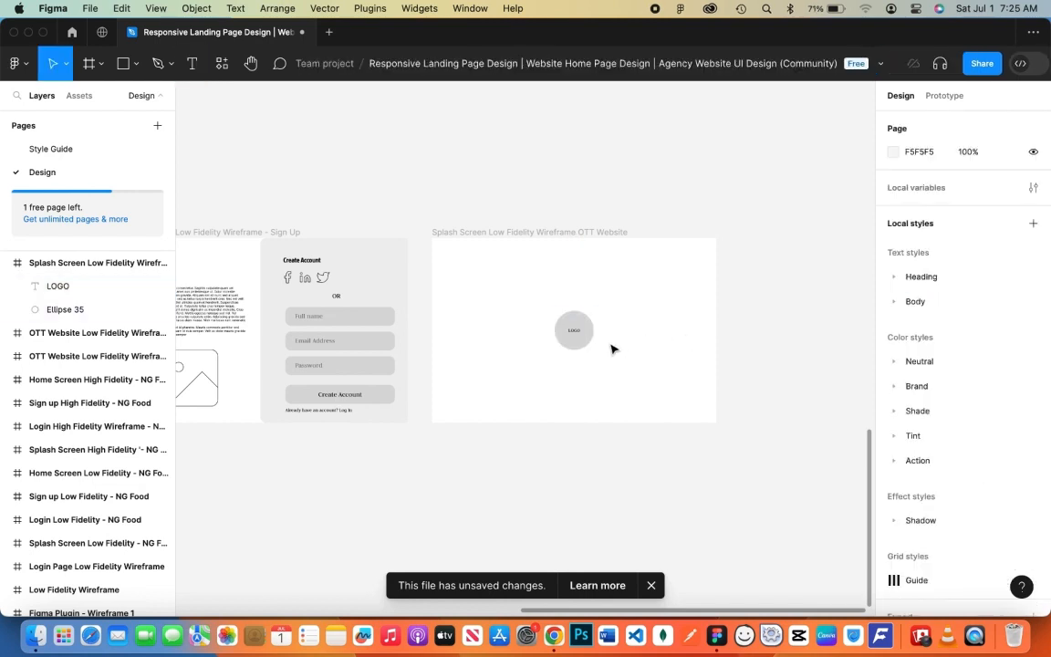
scroll(588, 339, up, 5)
click(562, 330)
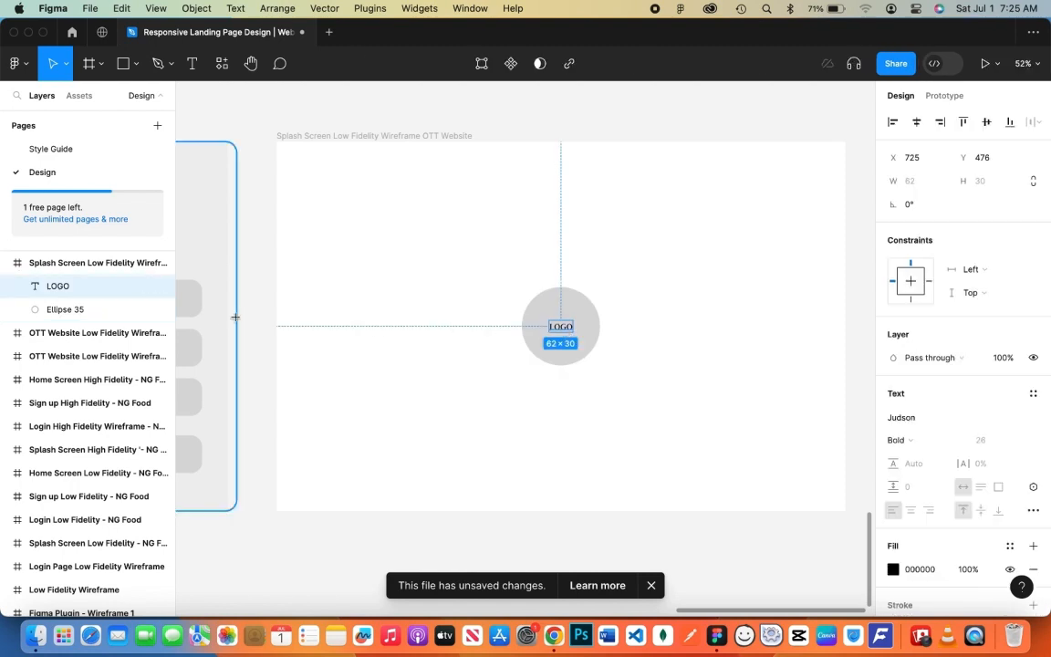
key(Return)
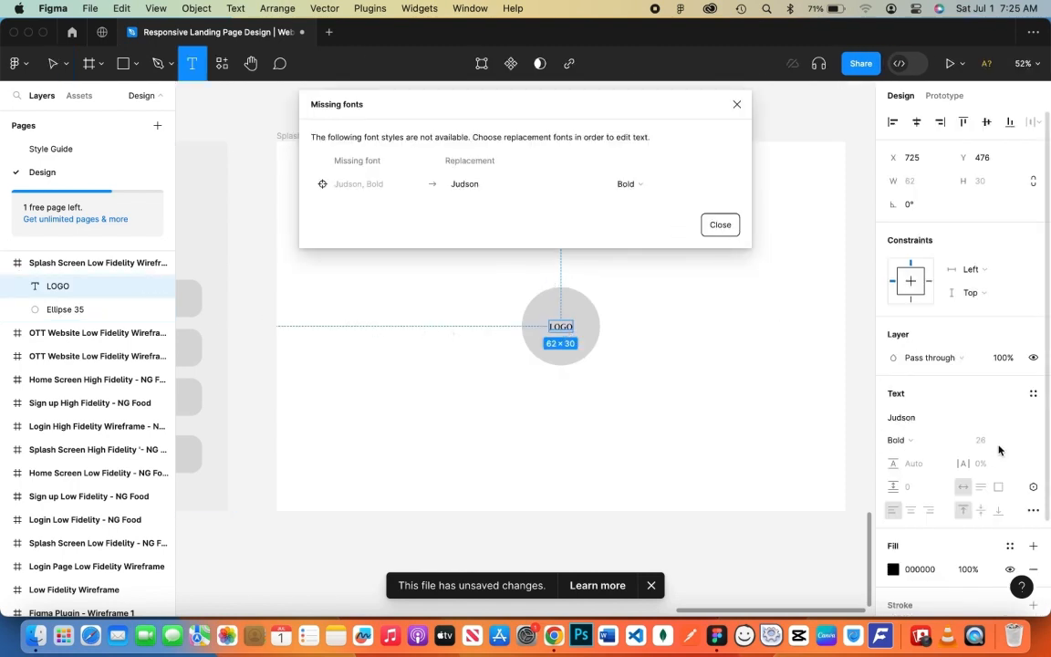
click(967, 419)
click(853, 245)
click(720, 226)
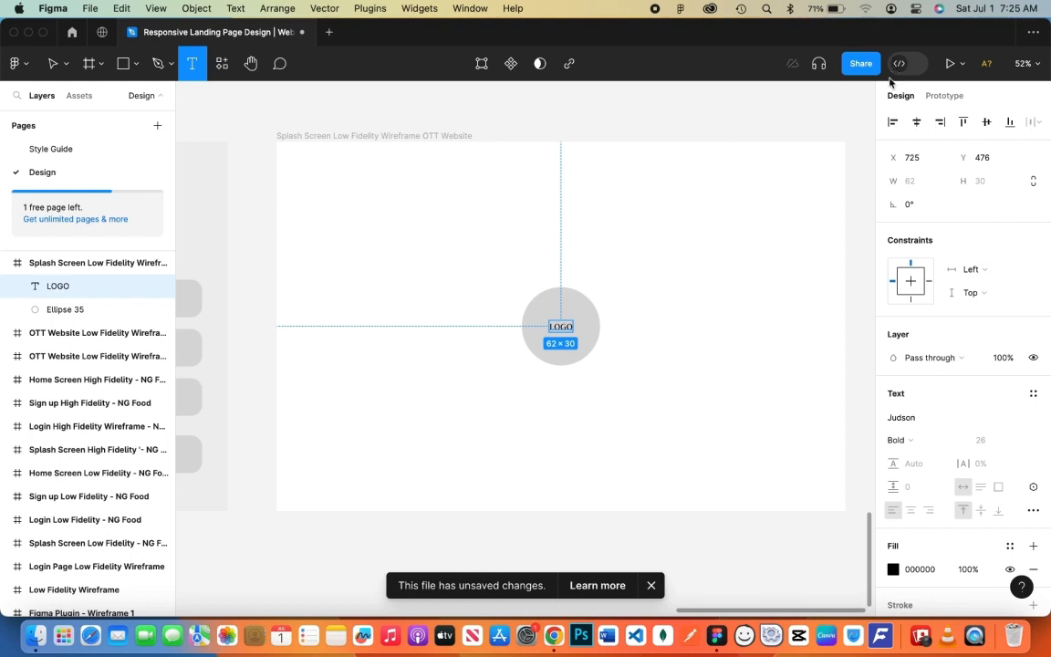
Connect the computer to the internet through the iPhone personal hotspot
click(865, 9)
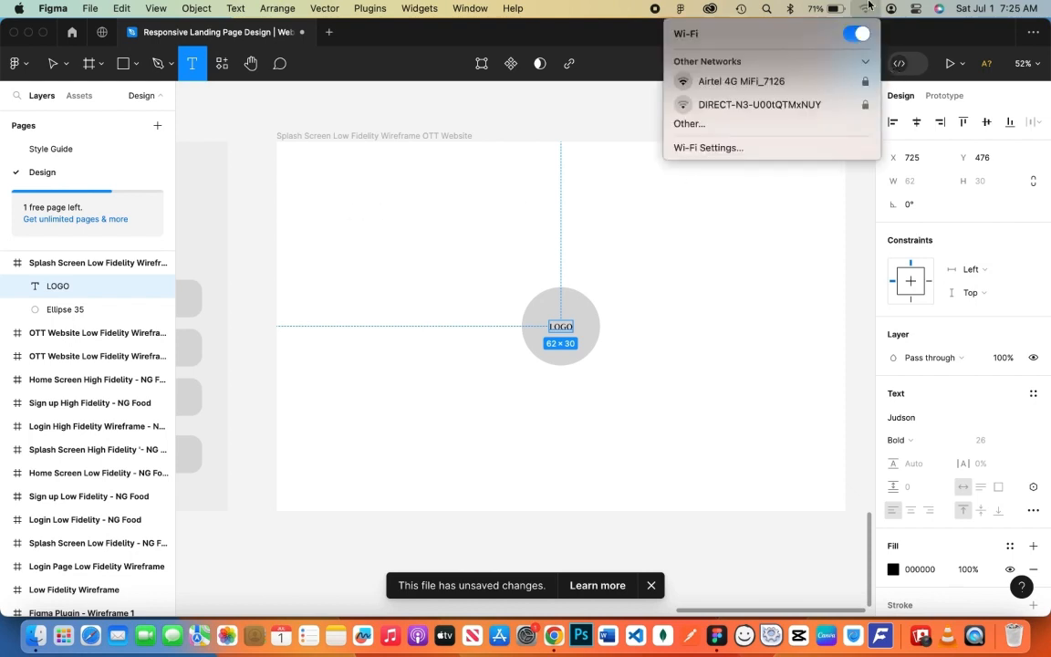
click(611, 12)
click(866, 8)
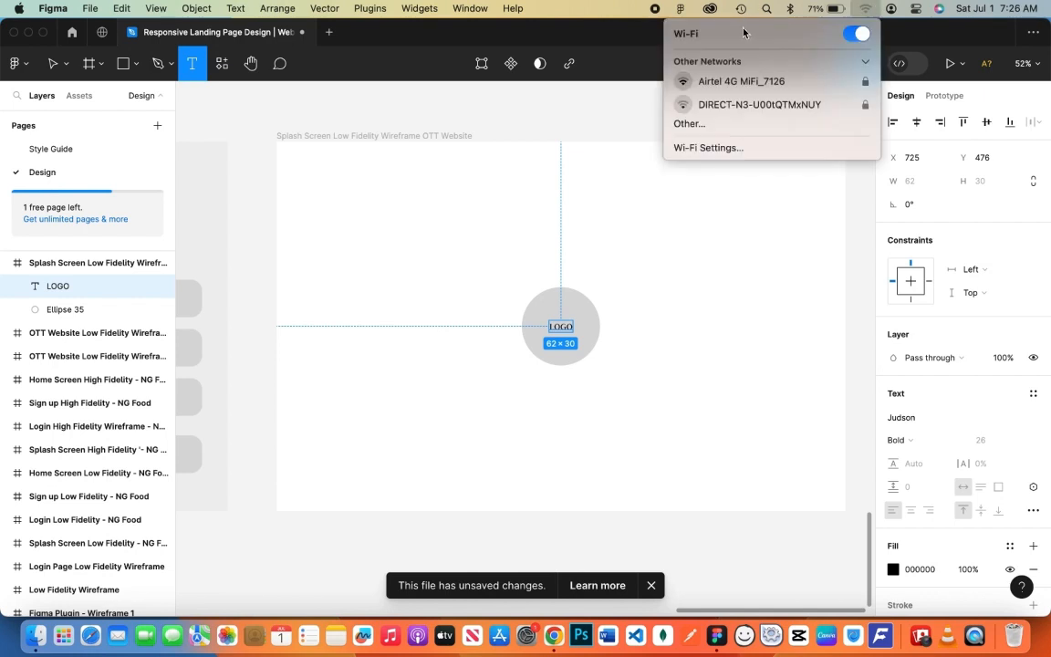
click(637, 6)
click(866, 9)
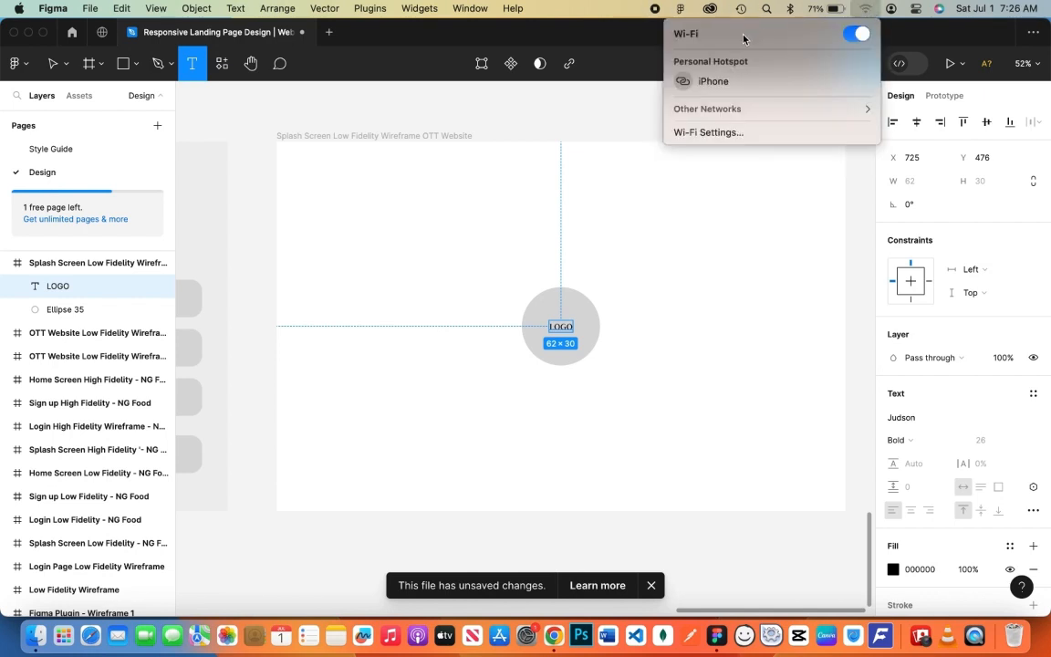
click(715, 81)
click(605, 12)
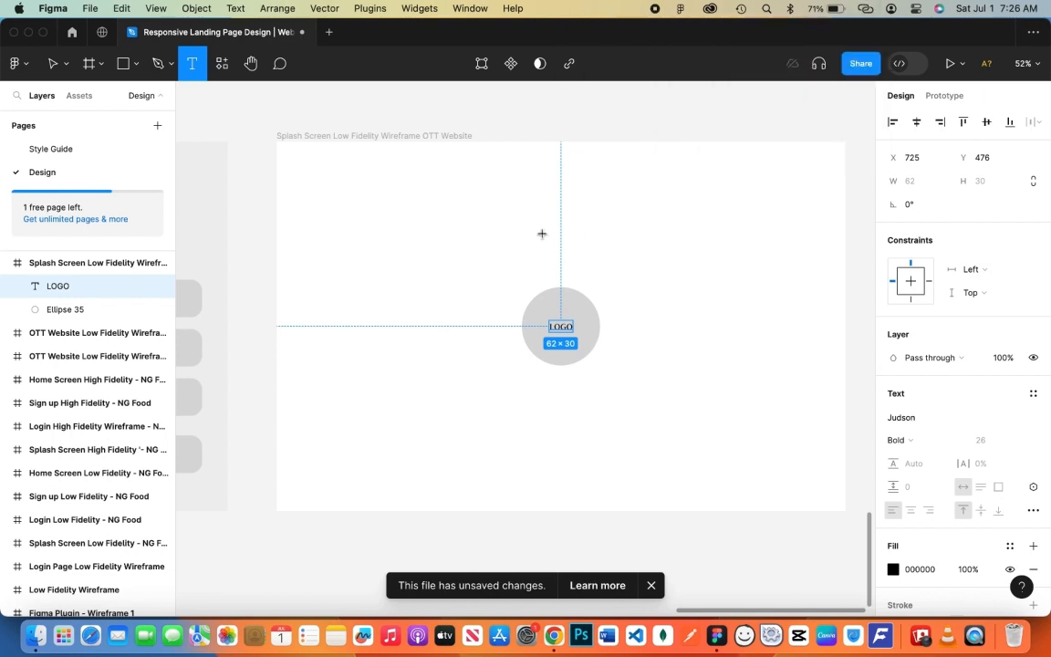
Insert the image icon from the Feather Icons plugin and enlarge it to 935 × 935, centred over the splash screen frame
right_click(413, 137)
mouse_move(456, 483)
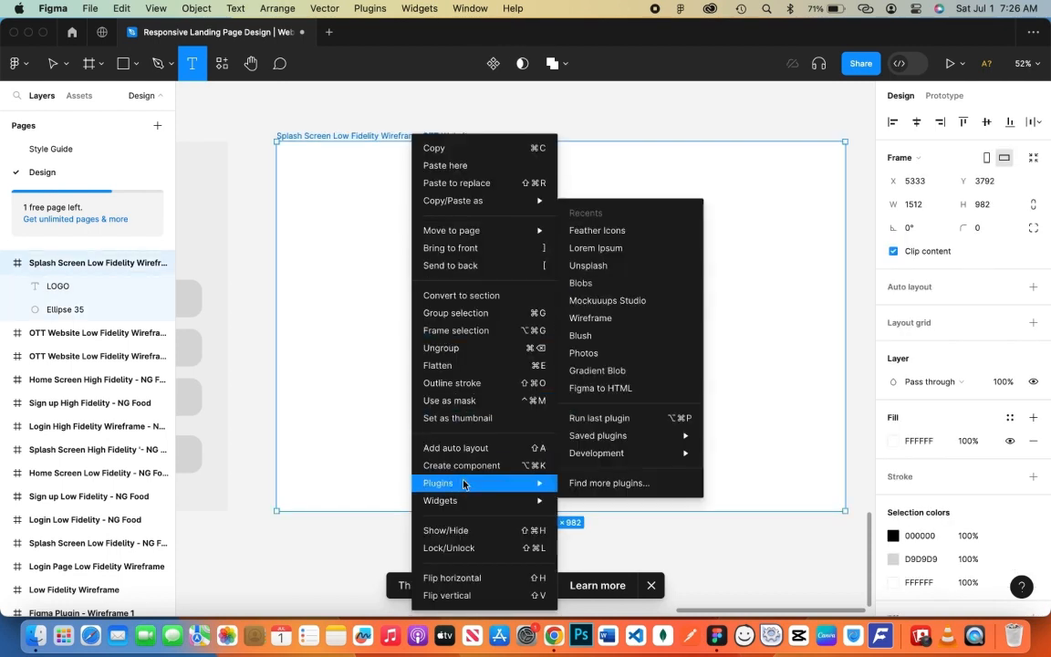
click(636, 229)
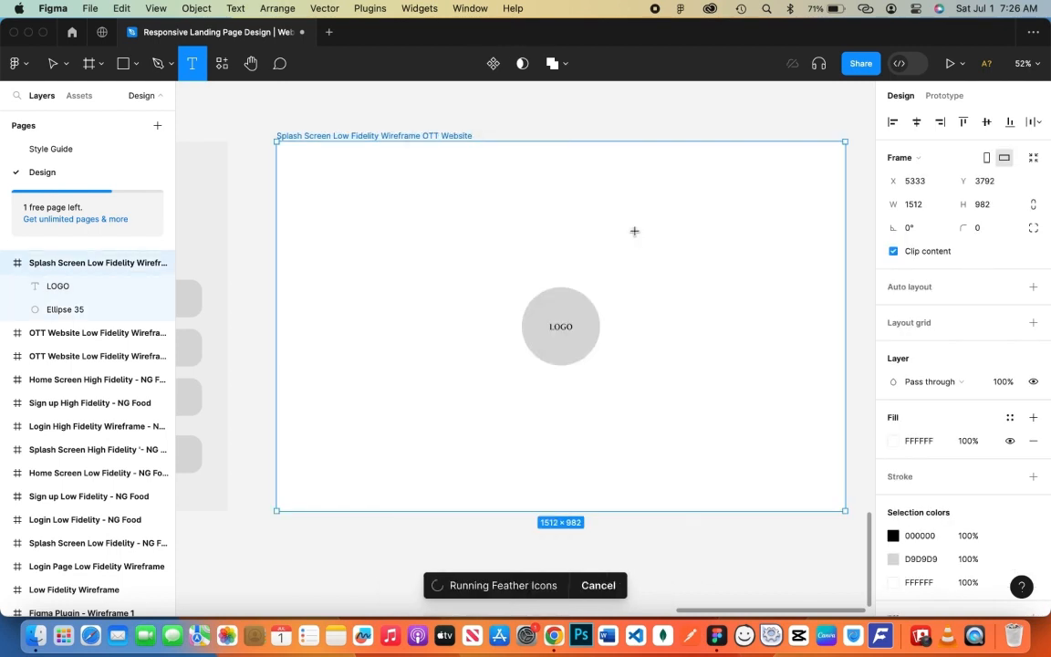
text(imag)
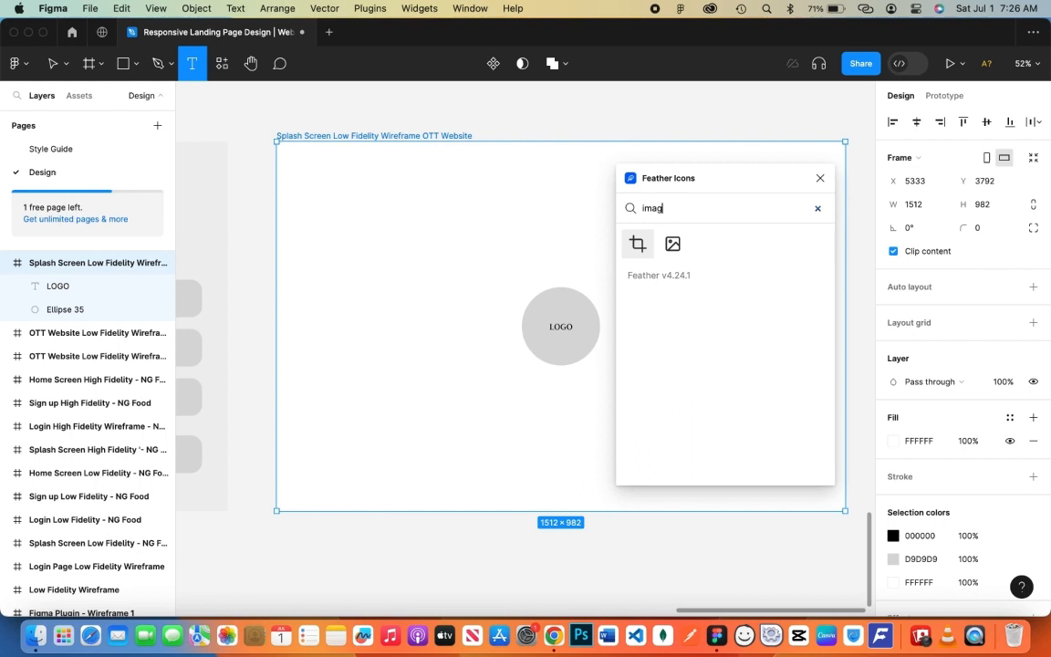
click(673, 242)
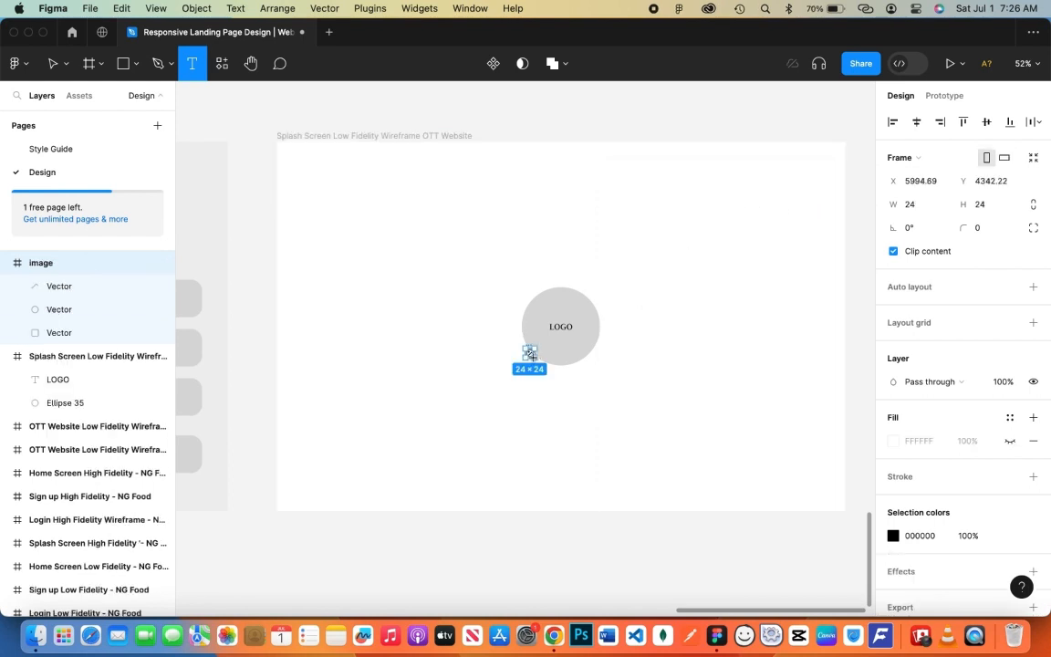
click(53, 66)
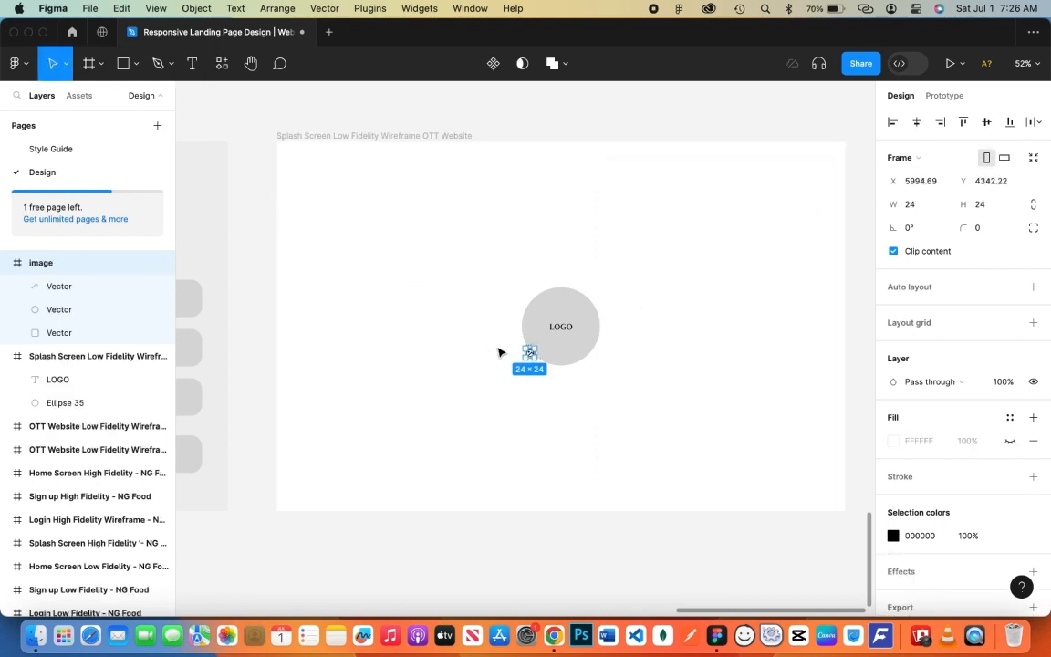
drag(531, 356, 636, 425)
Collapse the image icon's layer and nest it inside the splash screen frame in the layer order
click(7, 262)
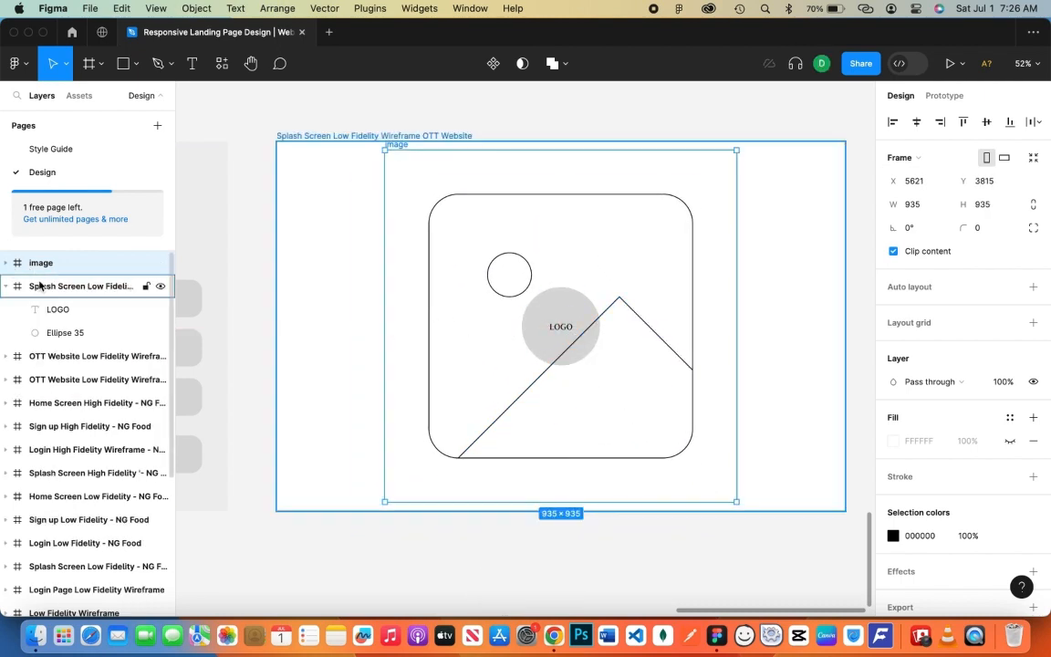
drag(56, 266, 69, 328)
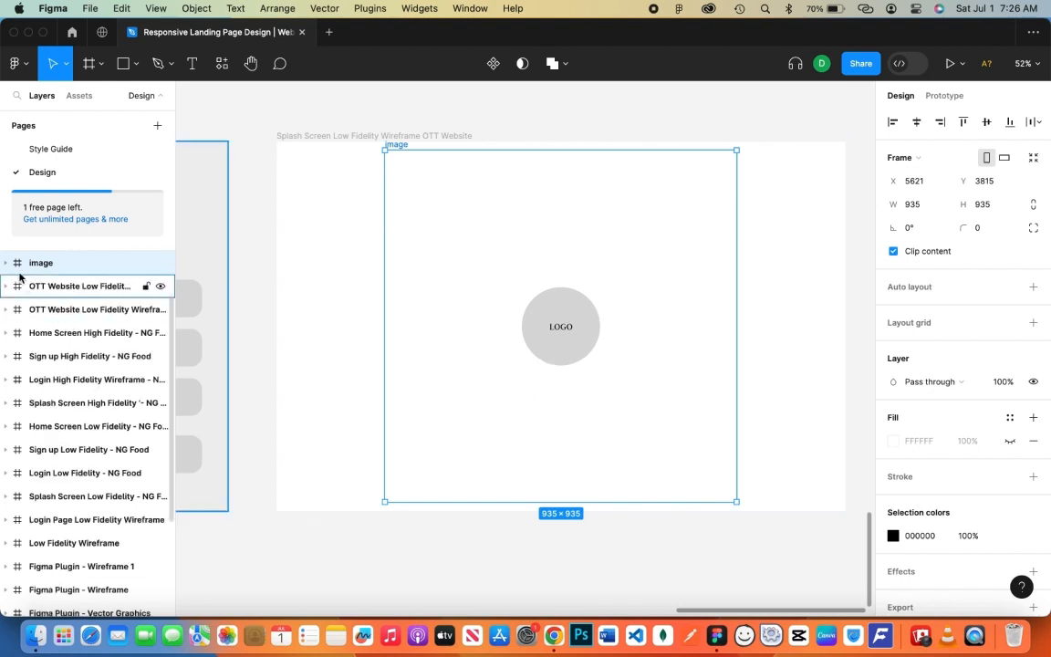
key(super+z)
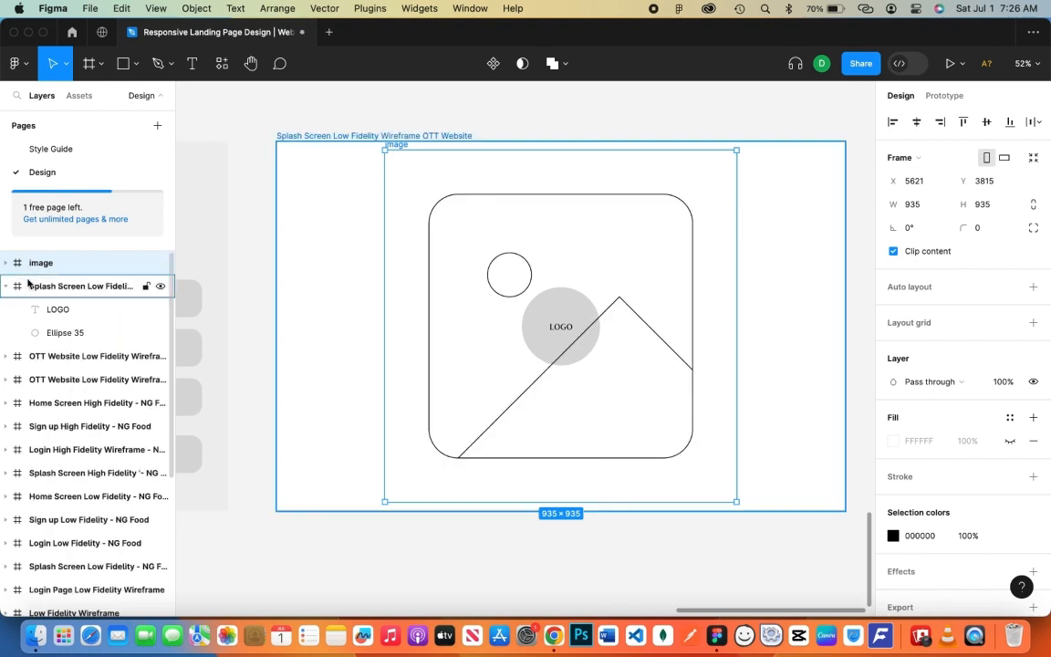
drag(68, 269, 66, 321)
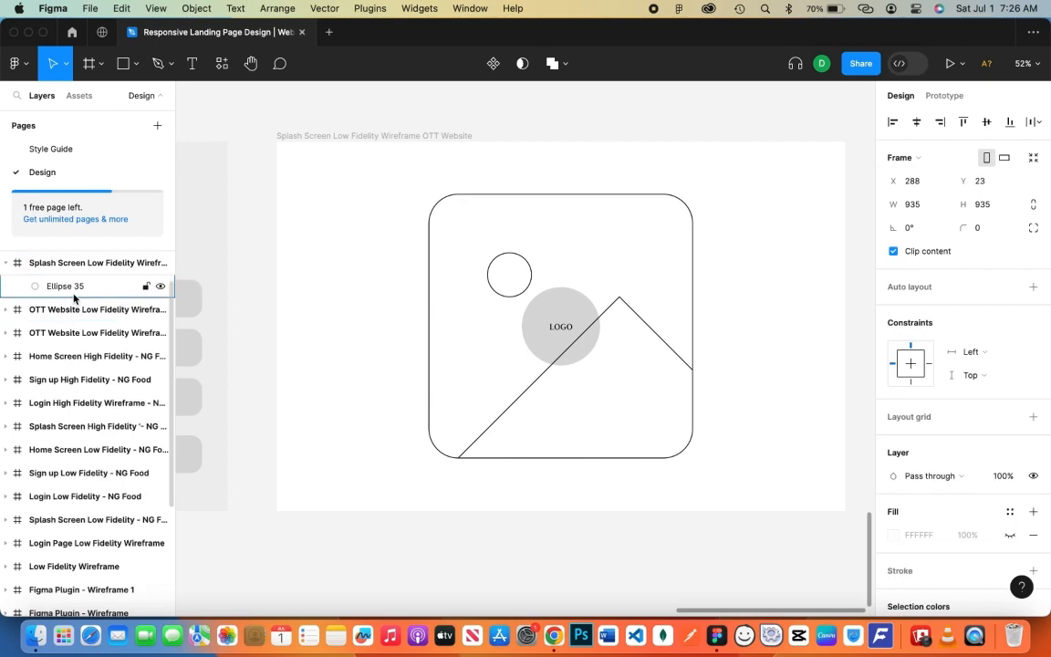
Nest the image frame inside the splash screen frame and stack the LOGO text and its ellipse above it
key(super+z)
click(67, 289)
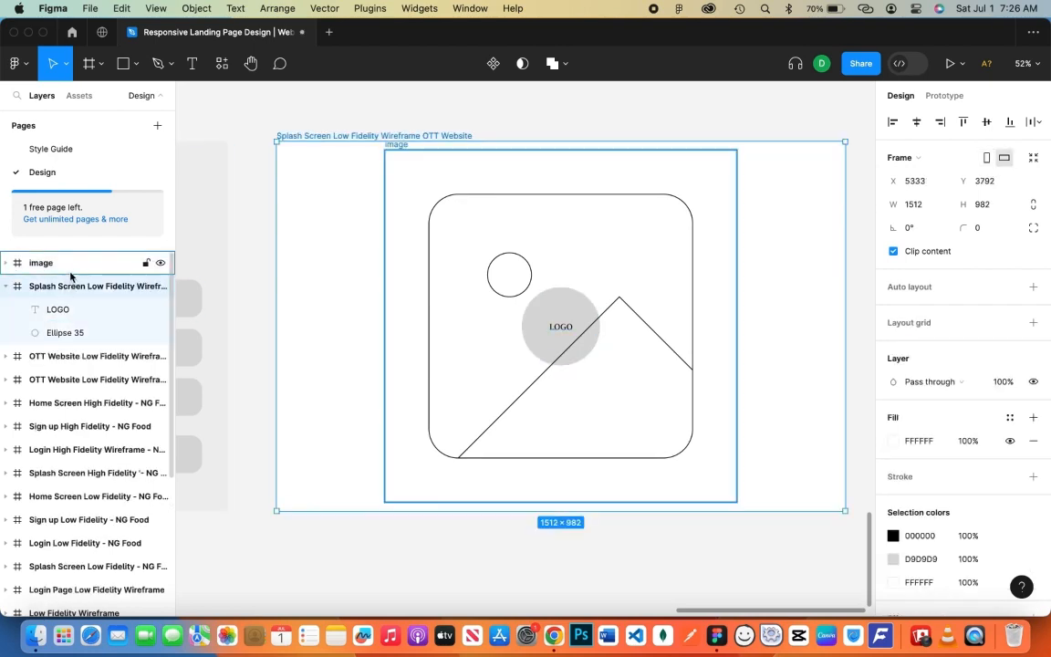
drag(69, 269, 70, 298)
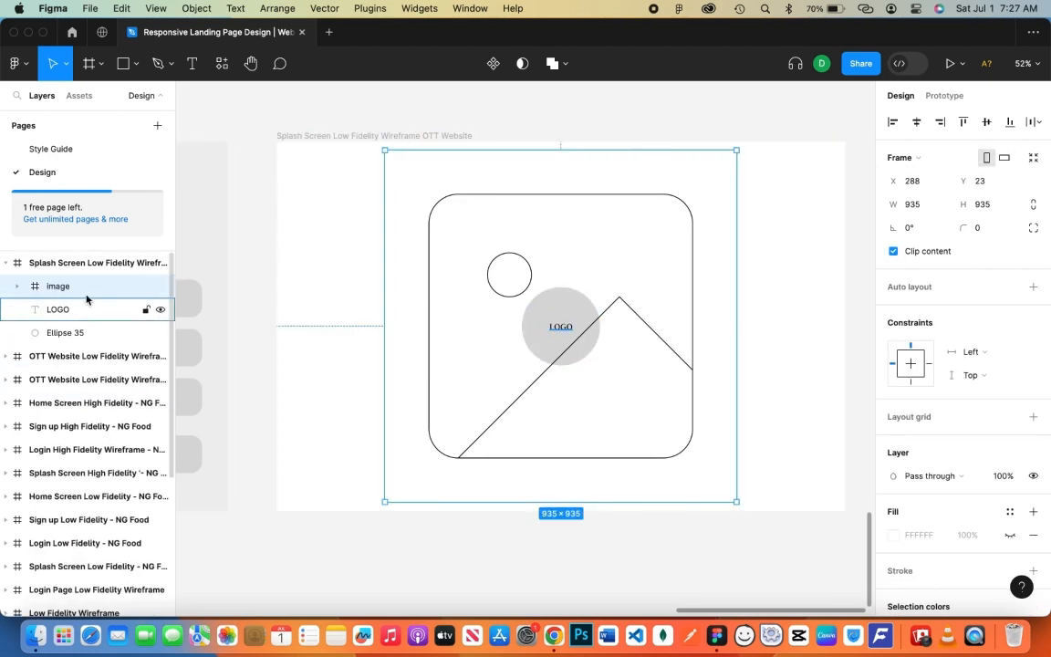
click(64, 309)
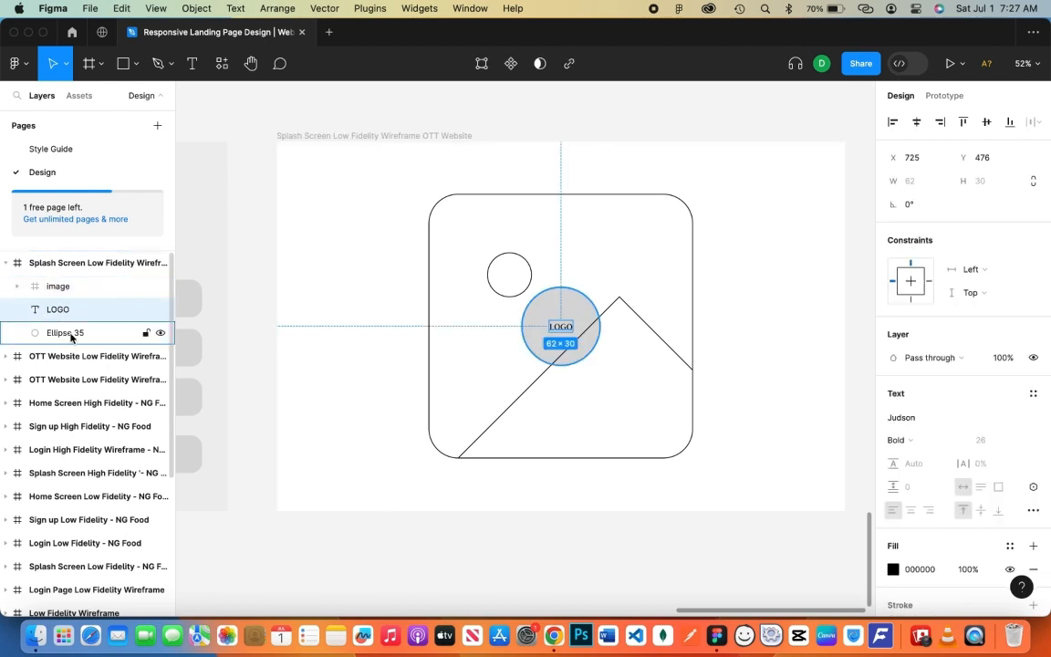
shift+click(73, 334)
drag(92, 282, 88, 283)
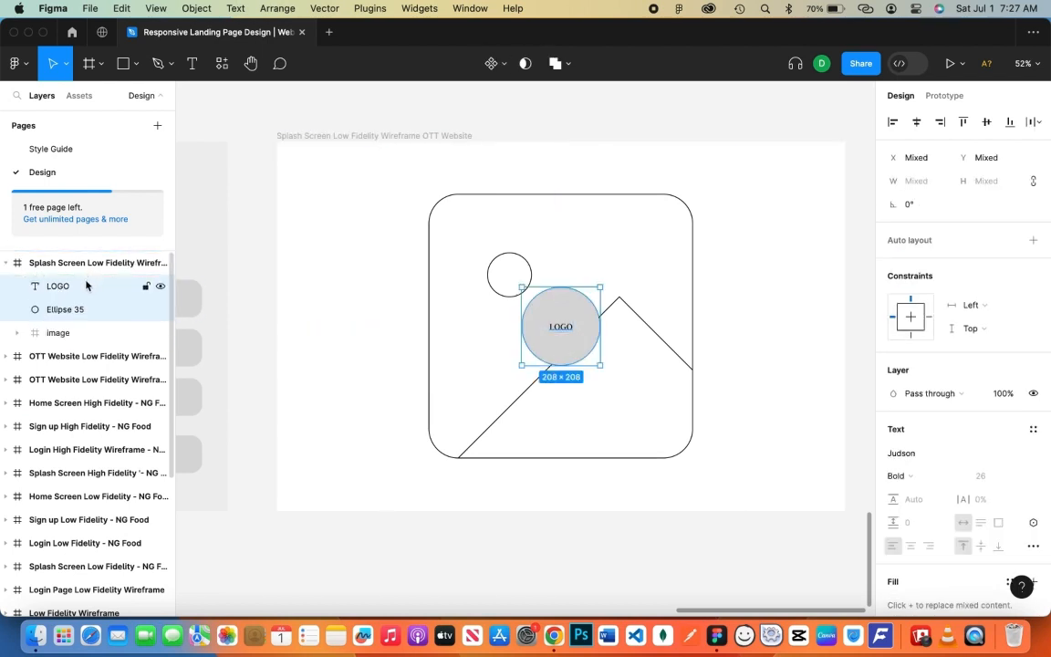
click(242, 330)
Lower the image frame's layer opacity so its outlines turn light grey behind the logo
click(572, 398)
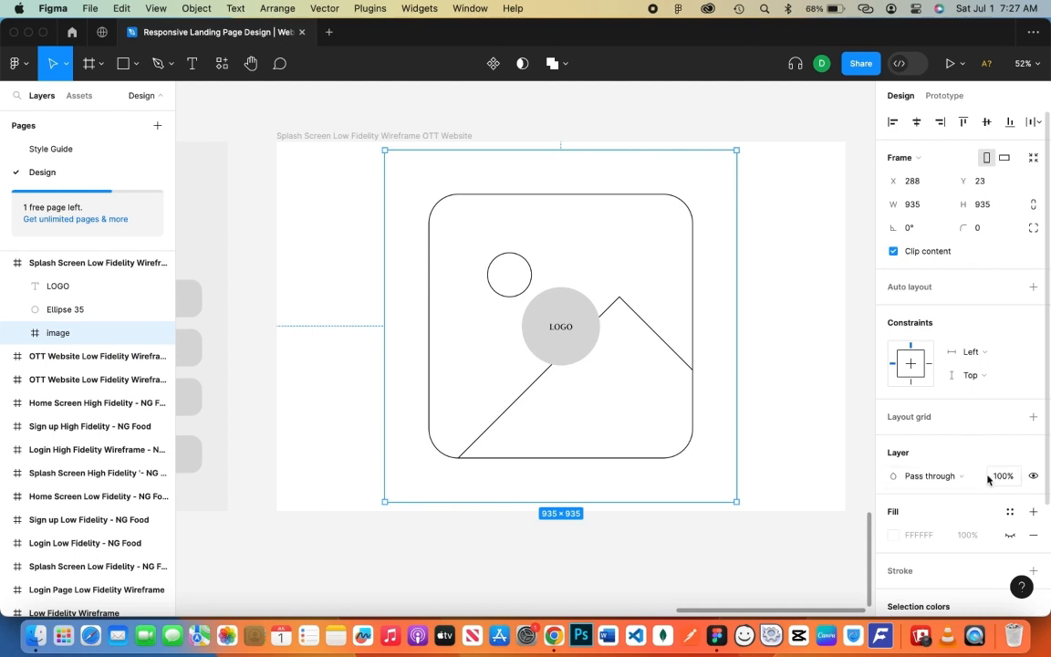
drag(988, 479, 743, 447)
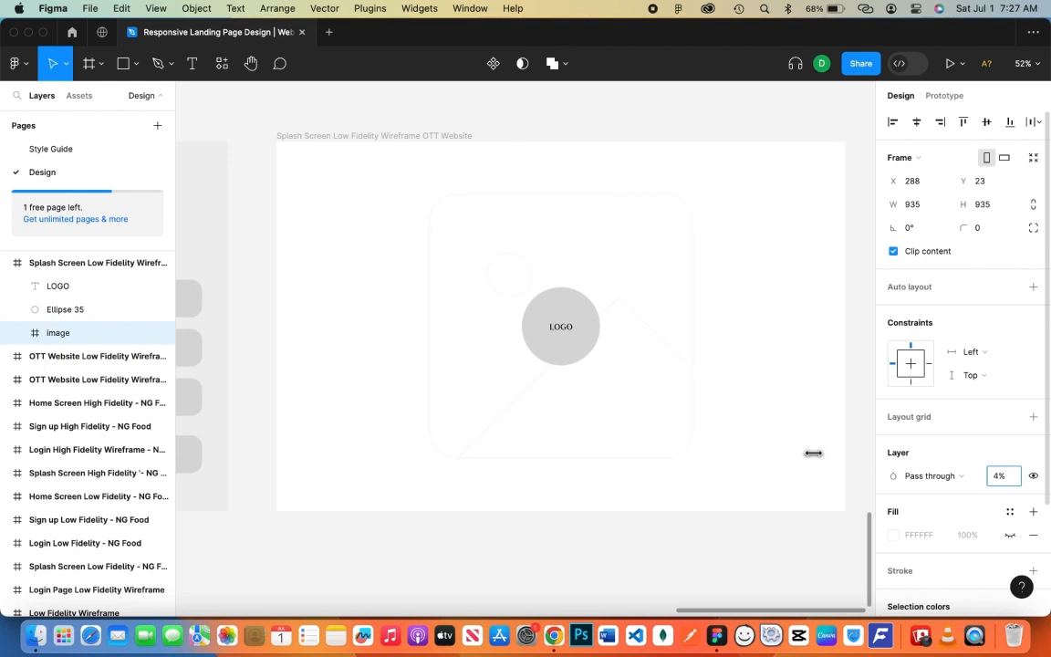
drag(813, 453, 845, 453)
click(798, 481)
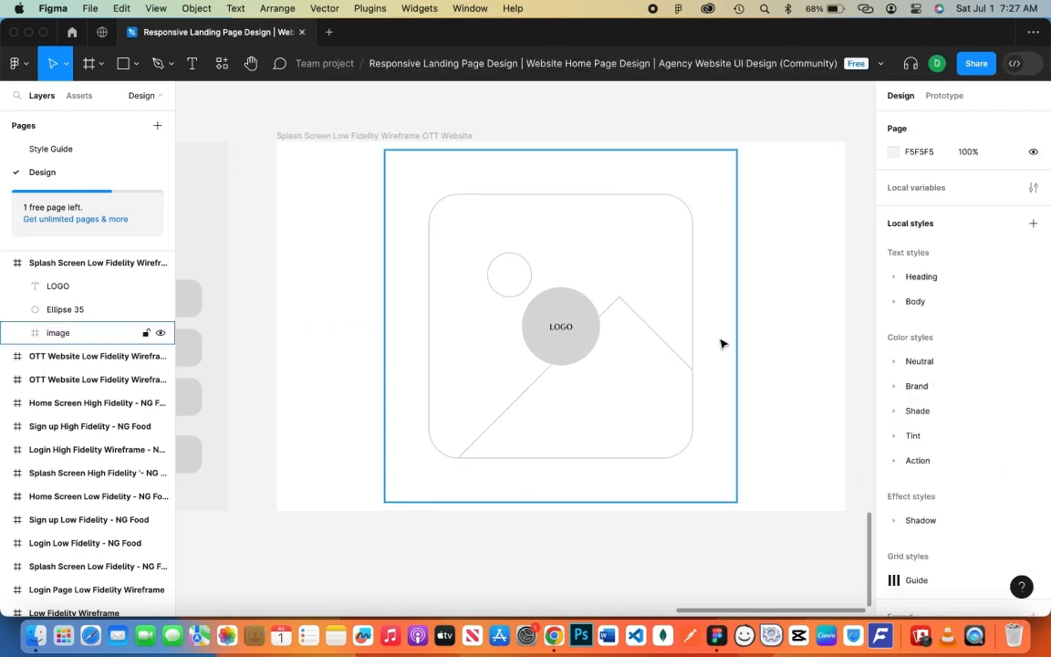
Add the text "BG Image" inside the image frame and place it just above the placeholder's upper-left corner
drag(509, 209, 481, 189)
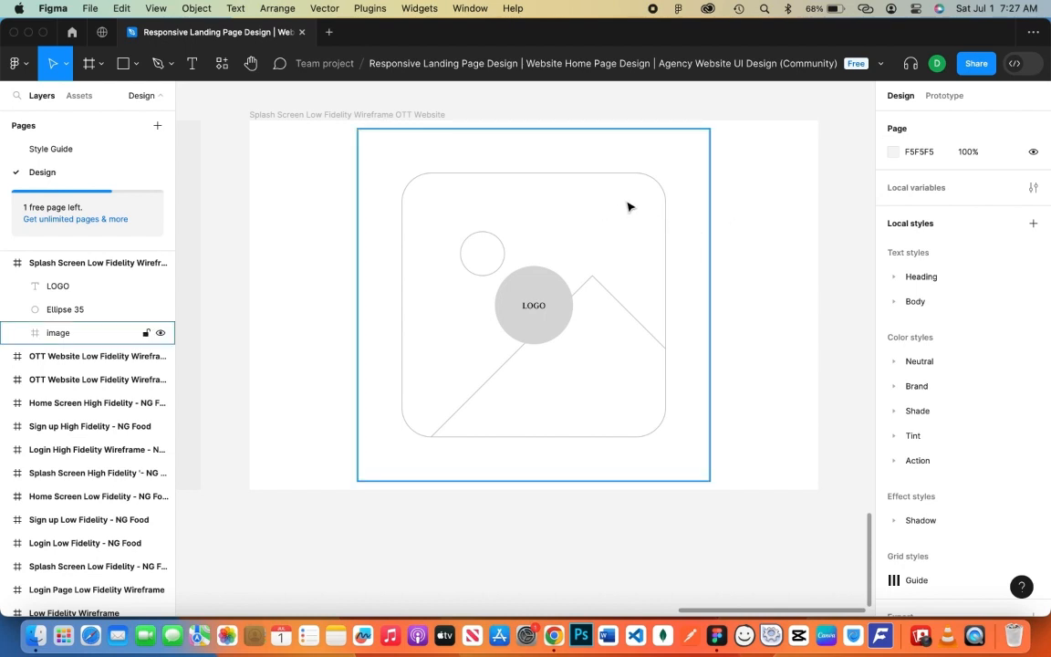
key(t)
click(436, 171)
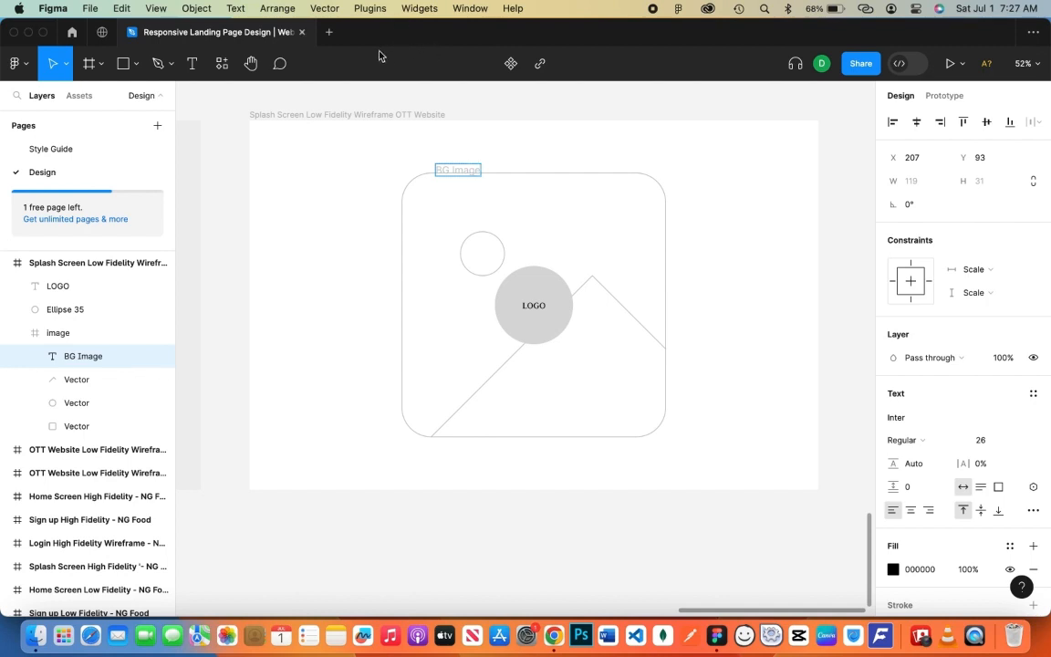
key(Escape)
drag(472, 171, 467, 164)
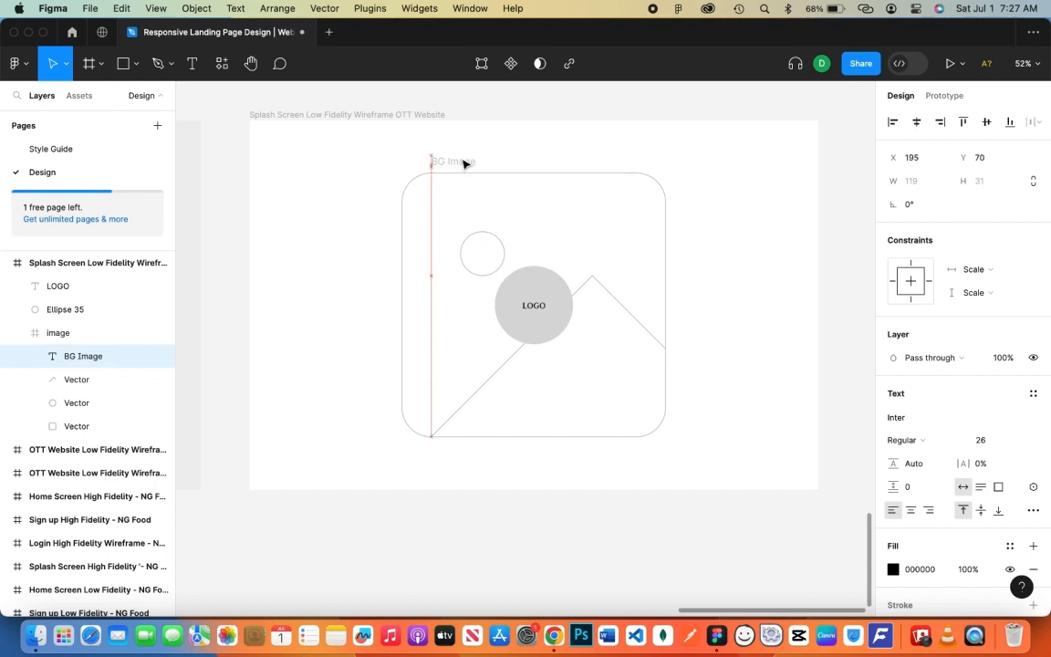
click(542, 112)
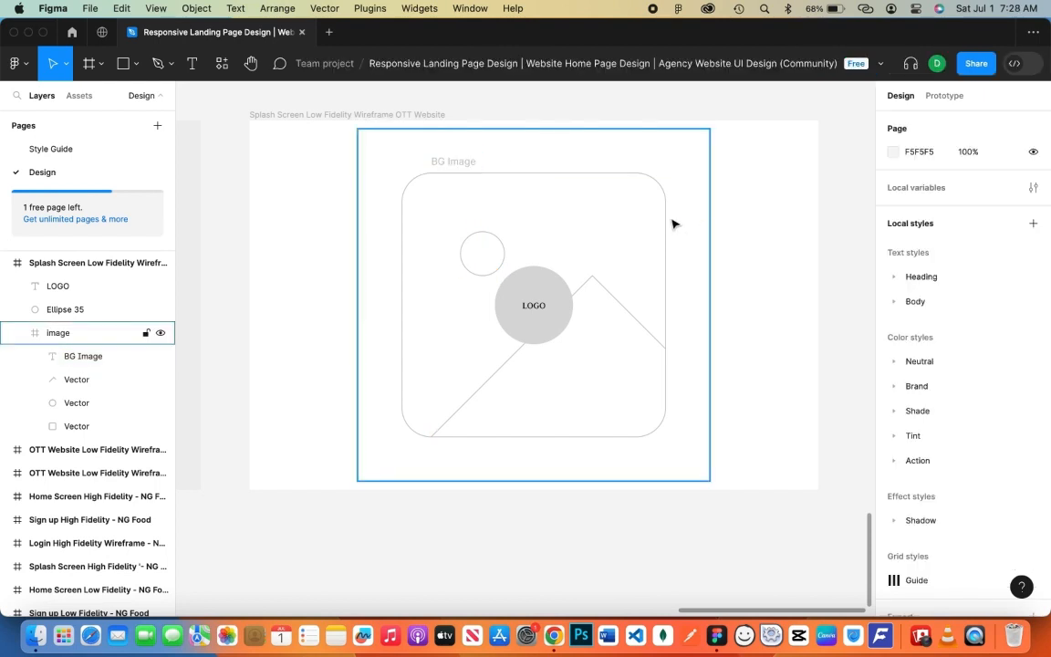
Duplicate the OTT Website Low Fidelity Wireframe - Movies Page frame directly below the original
scroll(279, 228, down, 6)
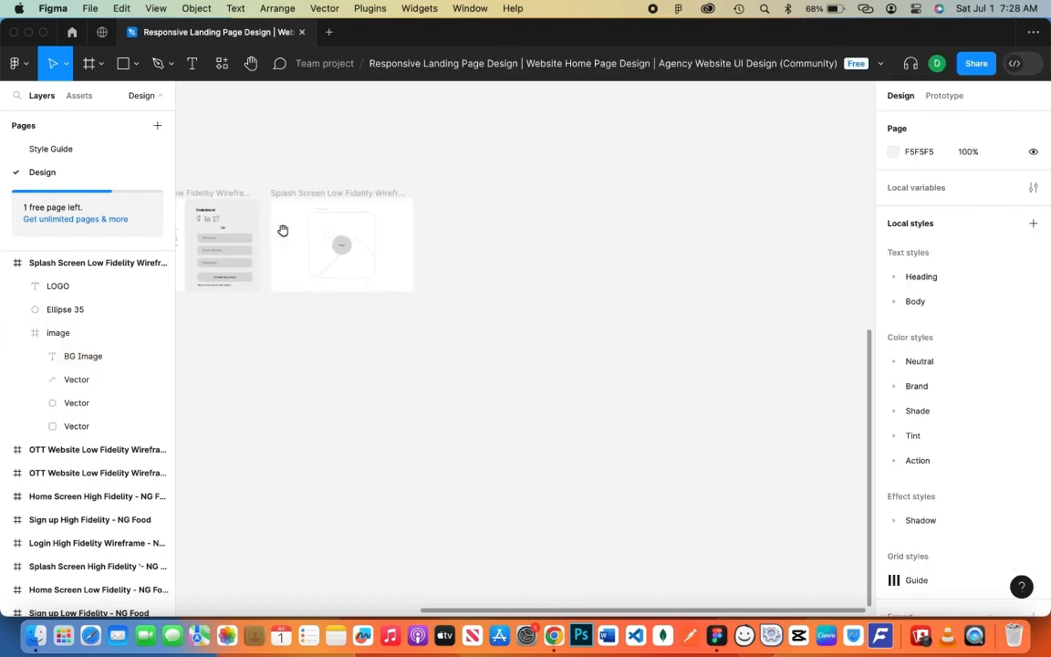
drag(282, 230, 612, 261)
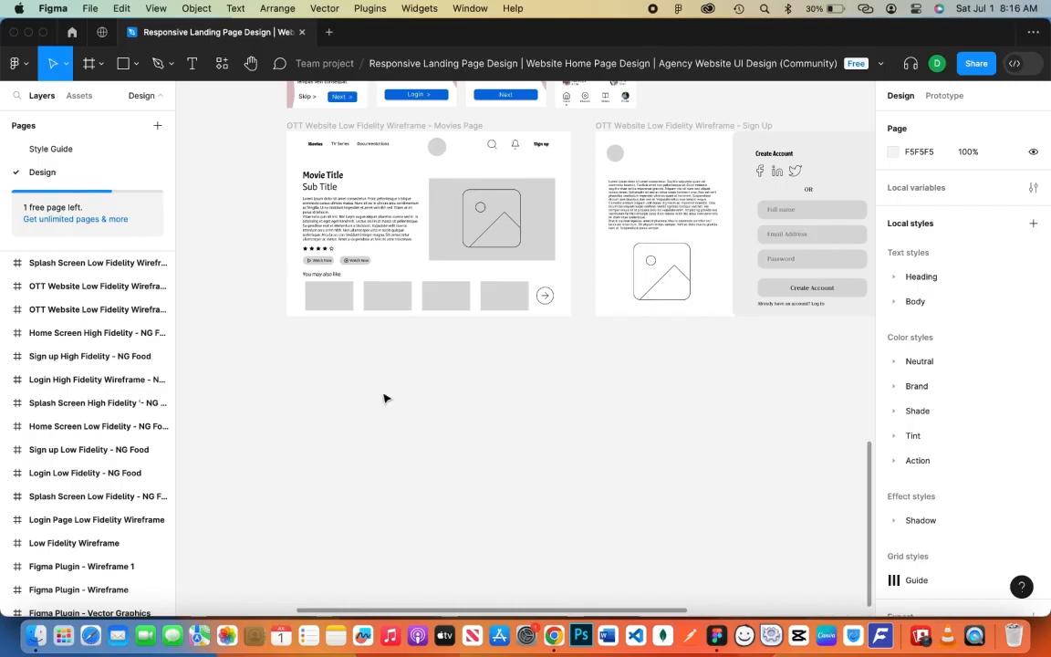
drag(554, 425, 510, 368)
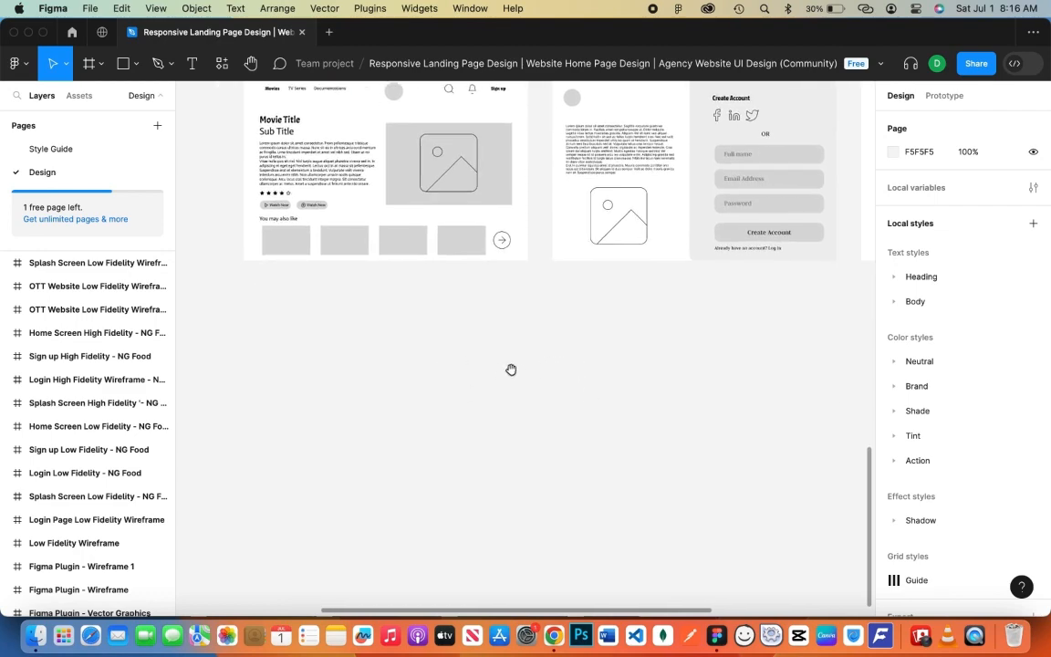
click(134, 309)
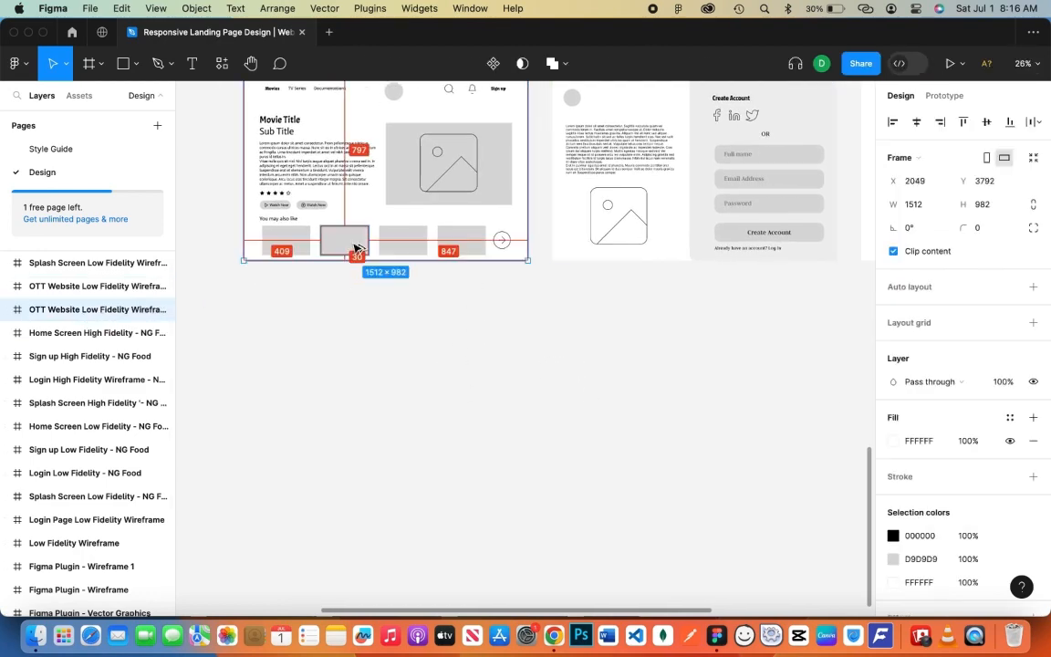
drag(356, 249, 369, 456)
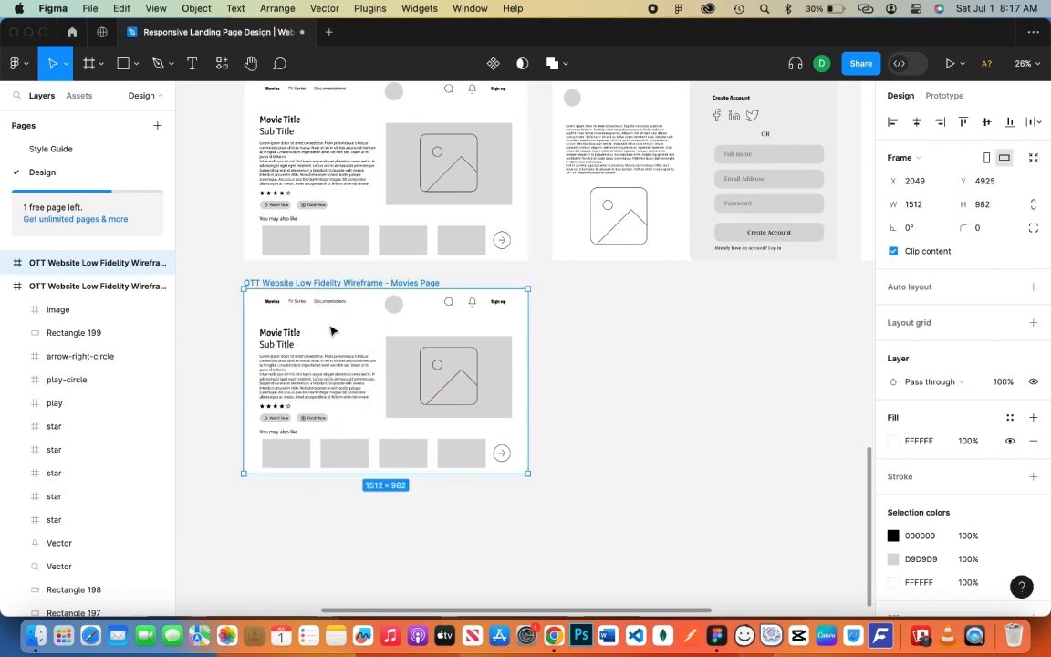
Rename the duplicated frame as OTT Website High Fidelity Wireframe - Movies Page
double_click(300, 280)
click(303, 281)
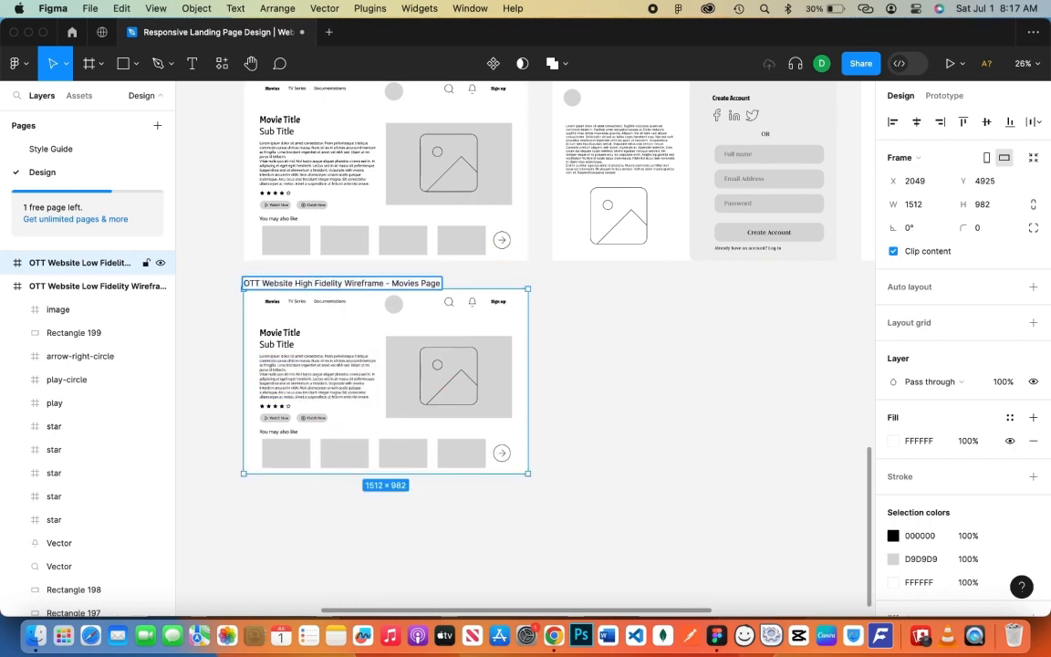
click(605, 378)
Draw a 1512 × 982 rectangle covering the high fidelity Movies Page frame and paste the copied movie image as its fill
scroll(356, 401, up, 5)
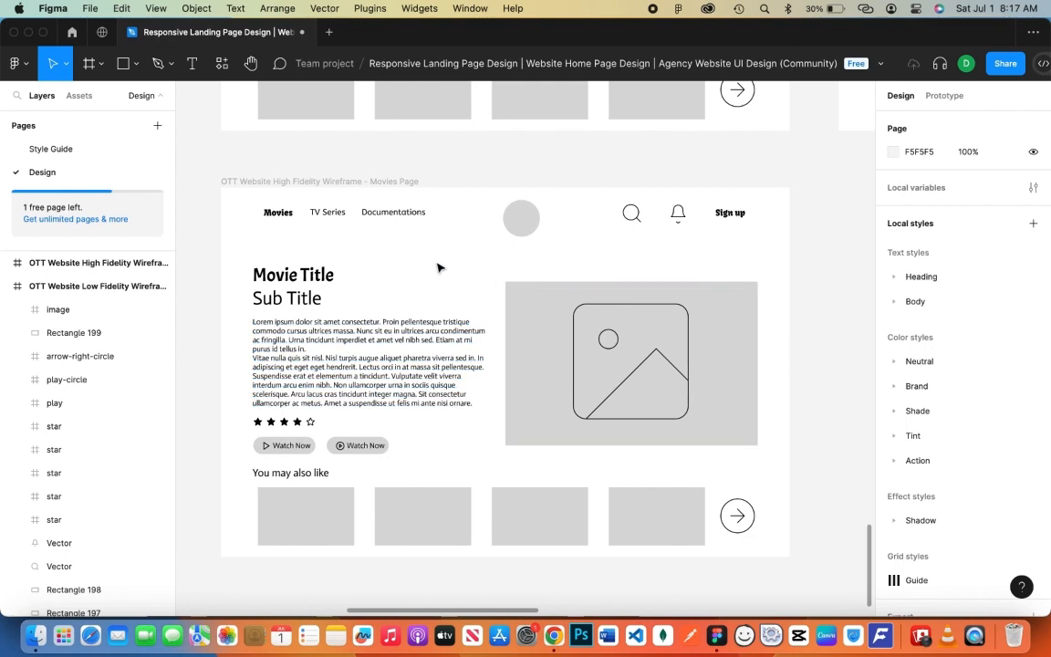
key(r)
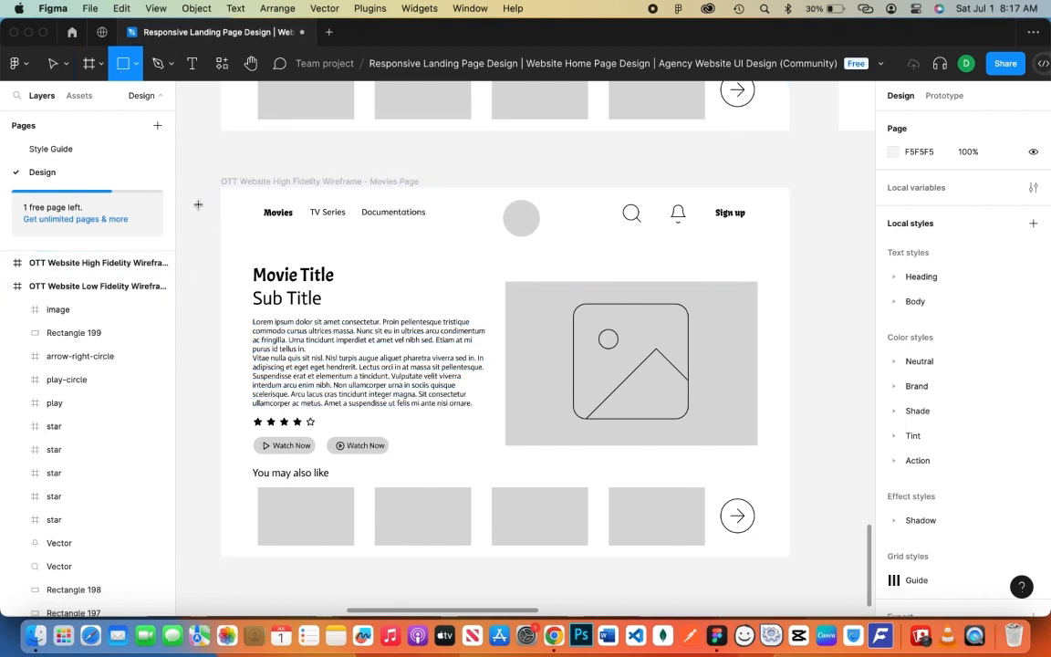
click(8, 289)
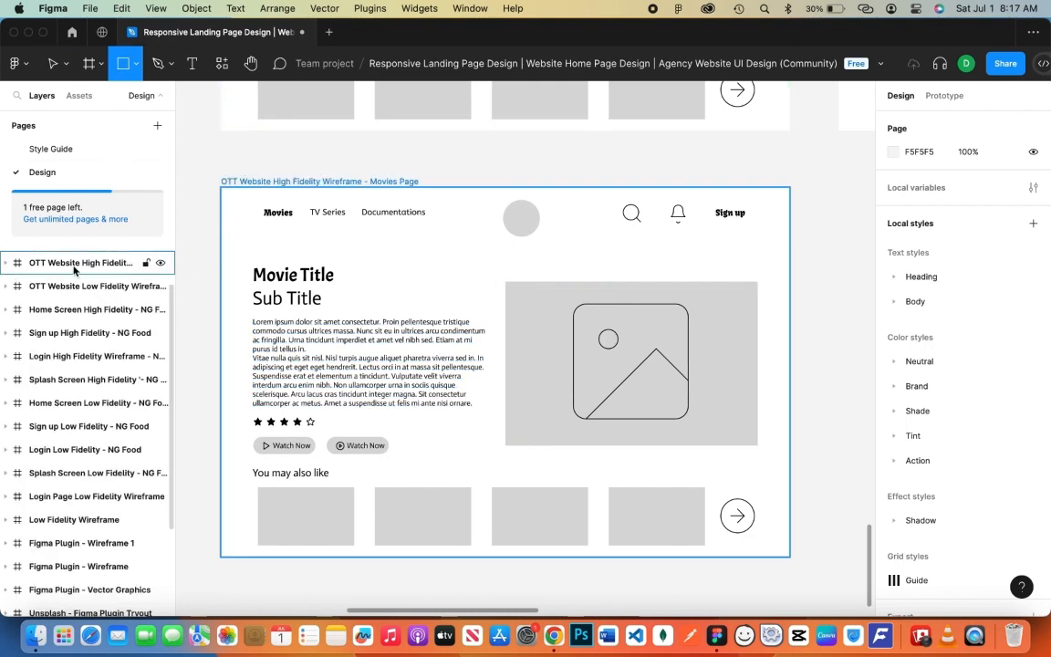
click(82, 262)
drag(221, 187, 790, 555)
key(super+v)
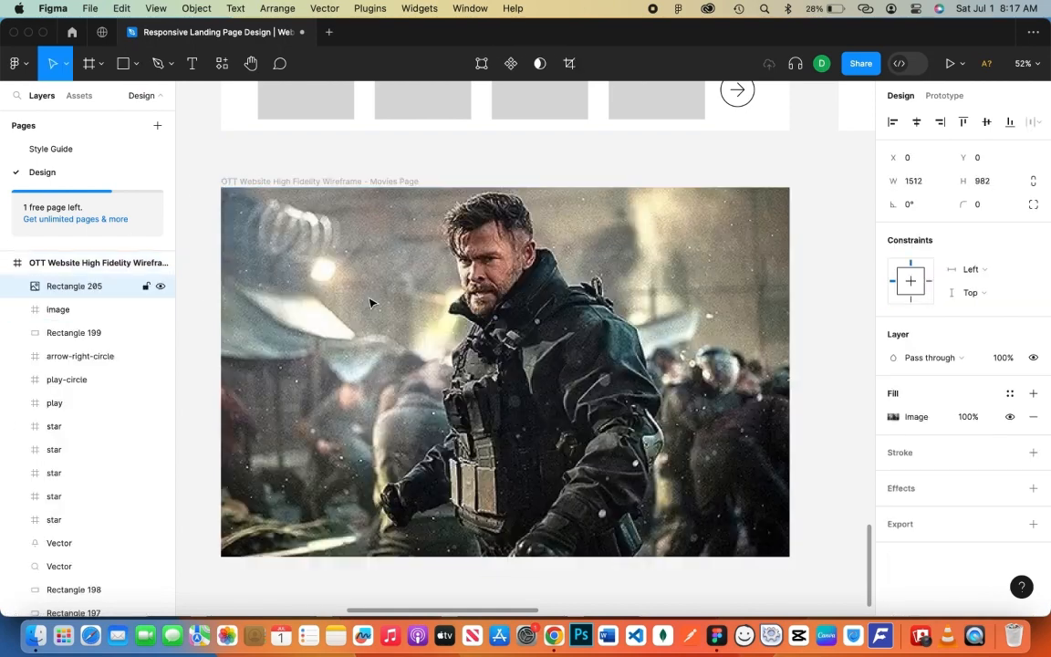
Set the rectangle's image fill to Crop and shift the picture to the right within the frame
click(892, 418)
click(726, 300)
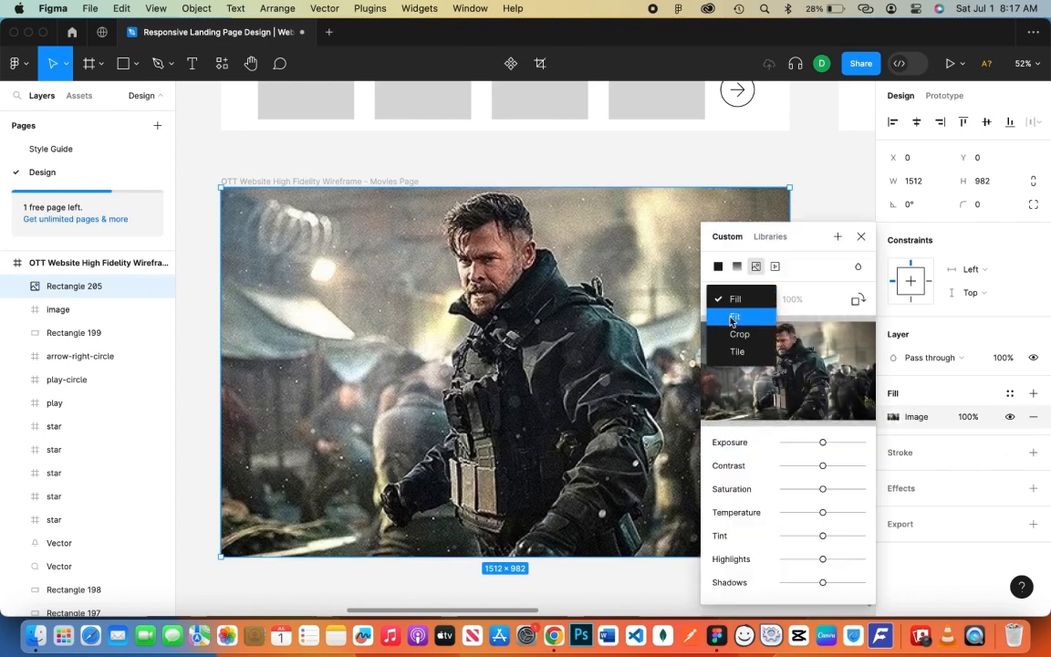
click(739, 333)
drag(560, 343, 602, 342)
click(861, 236)
click(846, 357)
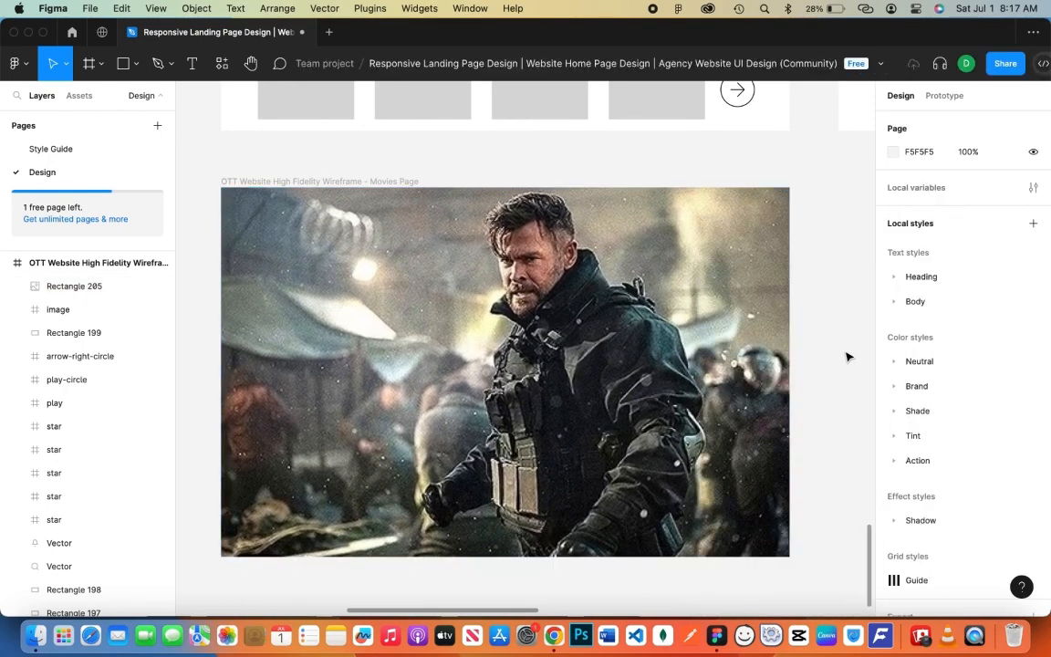
Rename the image rectangle as BG Image and move it beneath all other layers of the high fidelity frame
click(56, 286)
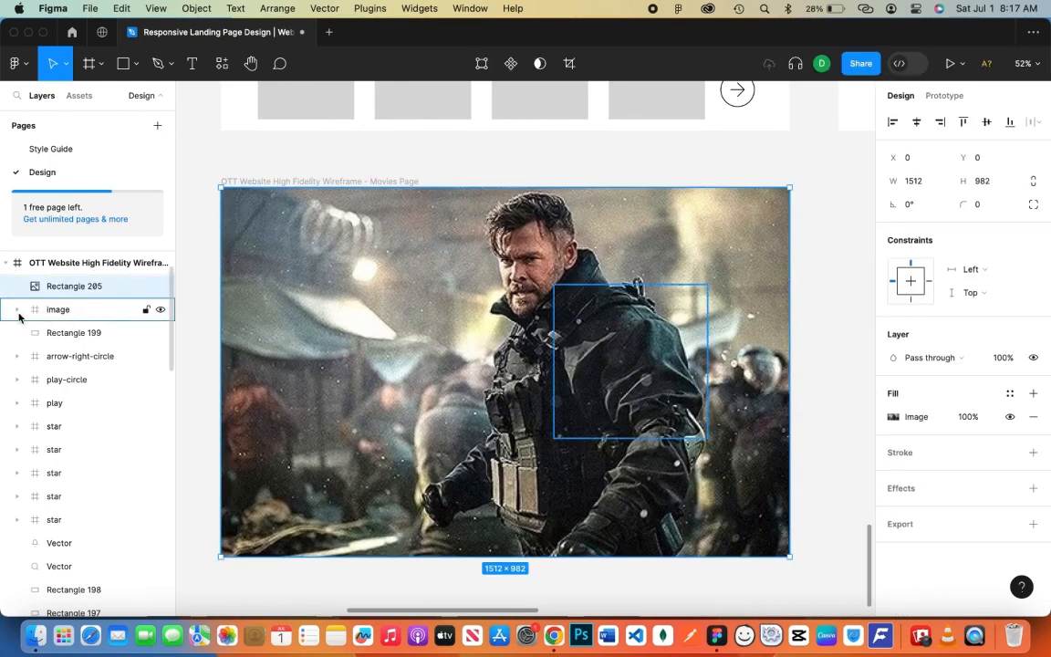
click(18, 310)
click(17, 311)
double_click(99, 286)
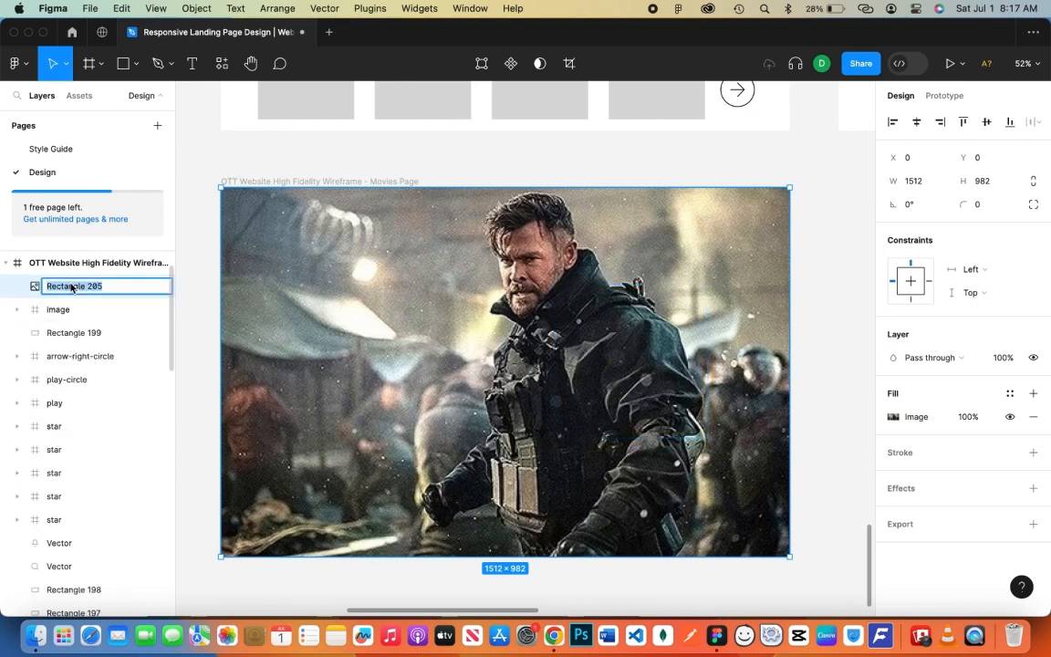
text(BG Image)
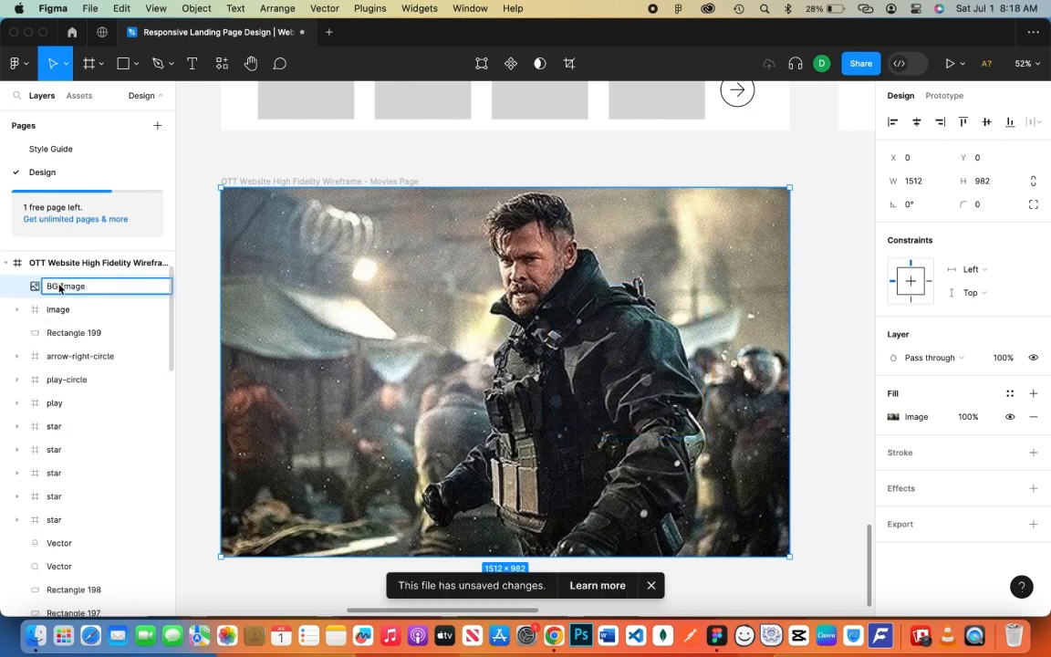
key(Return)
drag(59, 288, 36, 543)
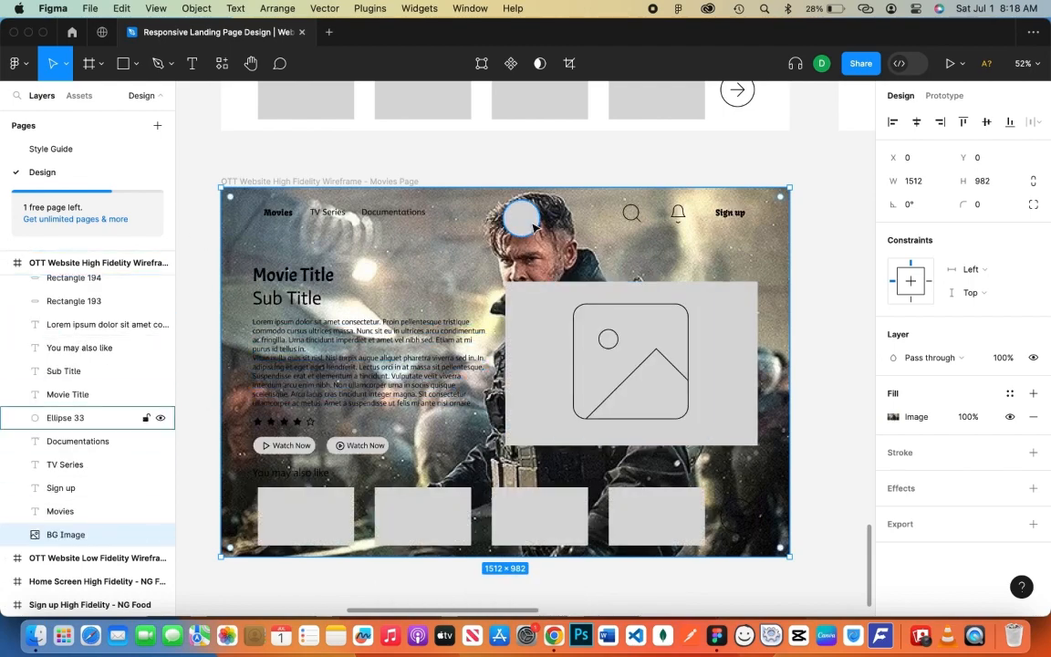
Change the Movies header text's fill to white (FFFFFF)
click(277, 212)
click(893, 569)
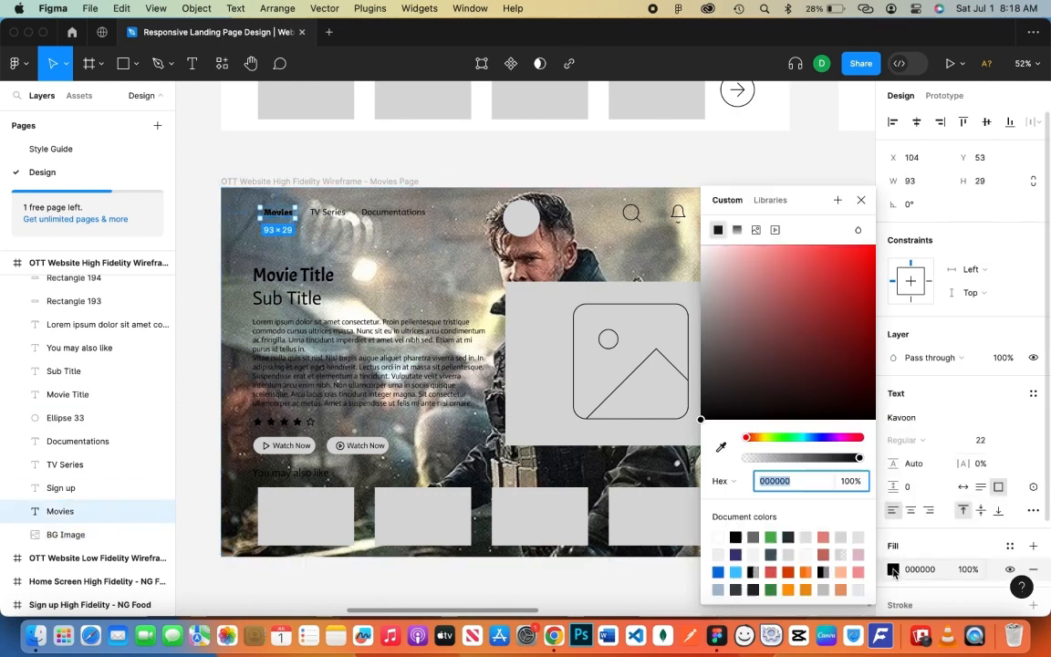
click(721, 536)
key(Escape)
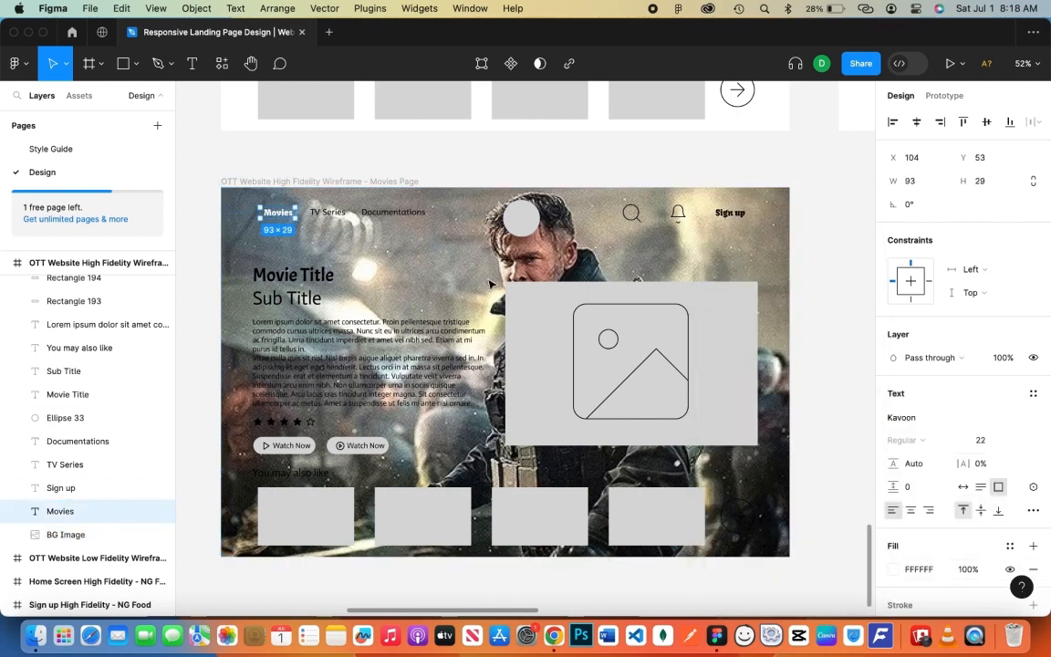
Give the Movies, TV Series and Documentations header texts a shared white fill (FFFFFF)
click(326, 212)
shift+click(383, 219)
shift+click(304, 271)
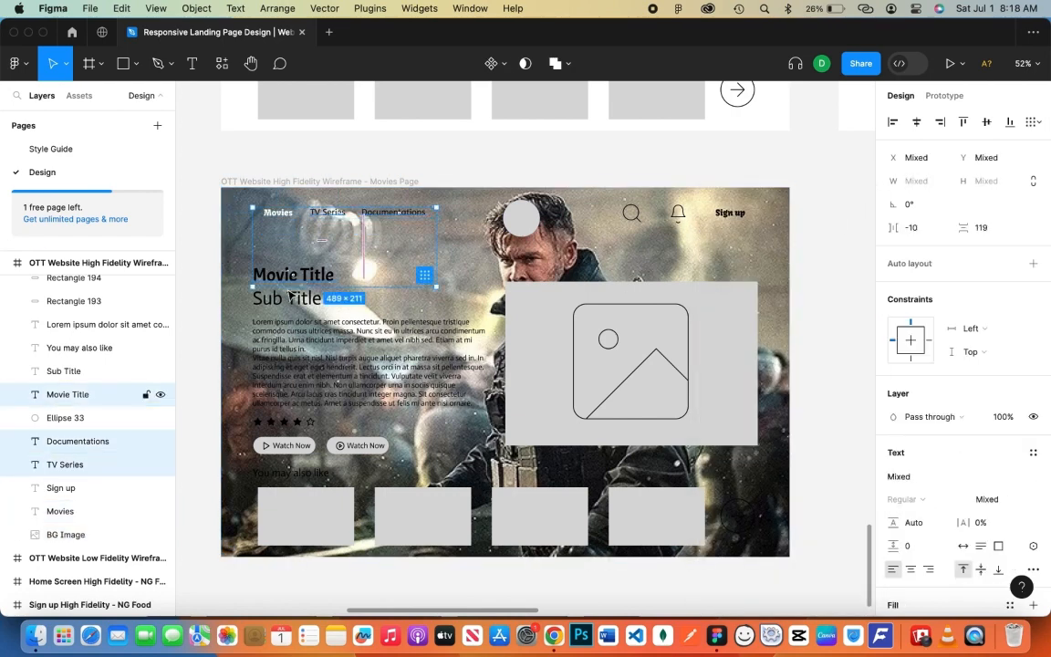
click(299, 229)
click(285, 213)
shift+click(334, 214)
shift+click(400, 218)
scroll(903, 461, down, 2)
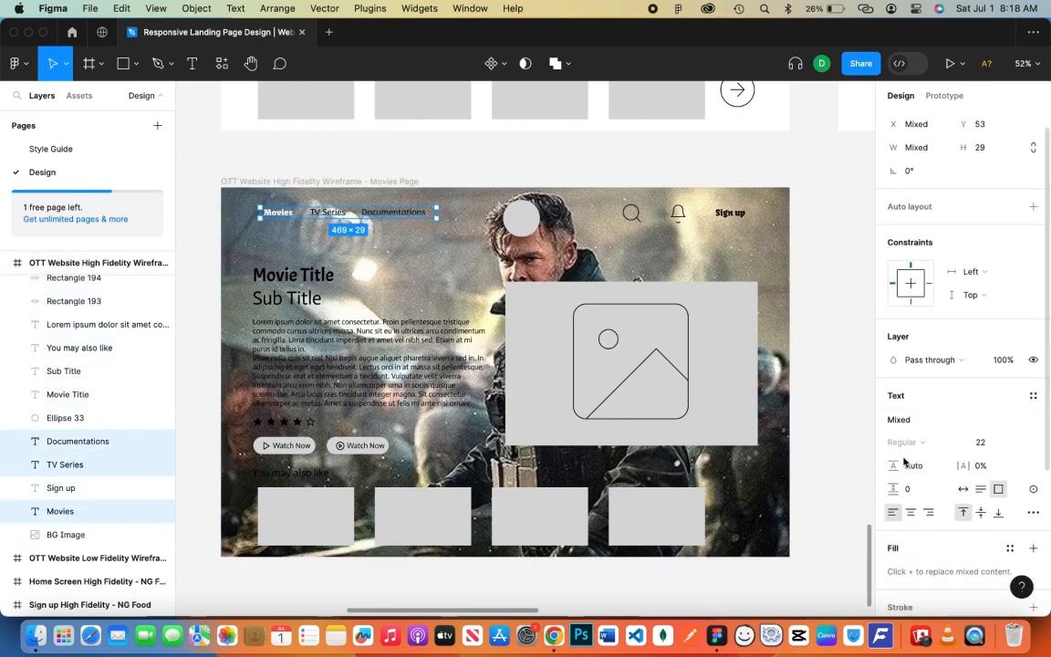
click(1032, 493)
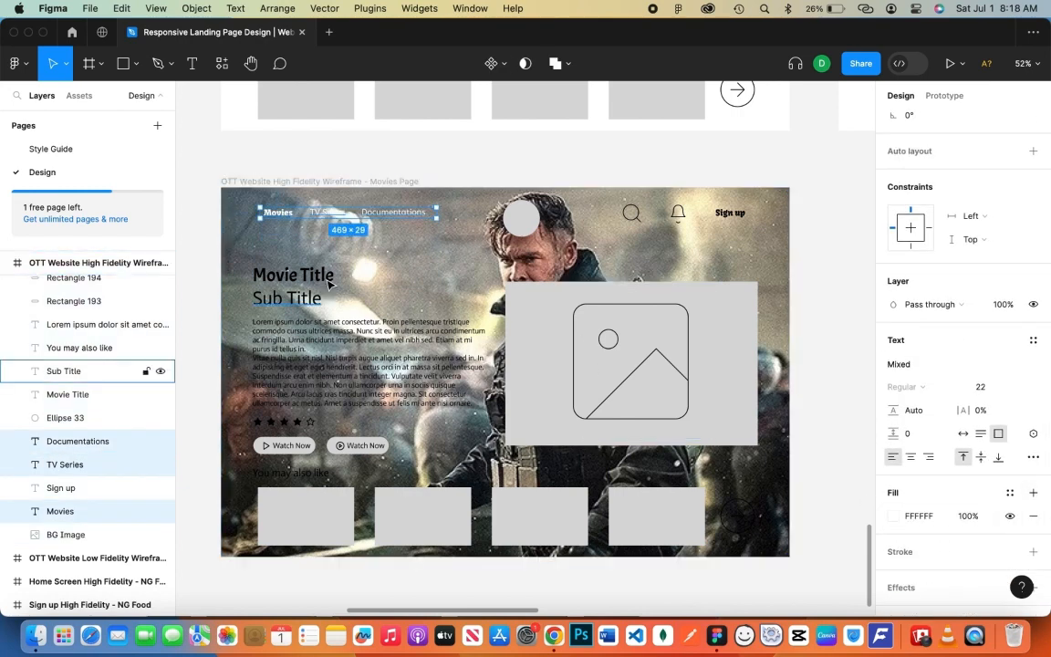
Group the Movies, TV Series and Documentations texts and name the group Header
key(super+g)
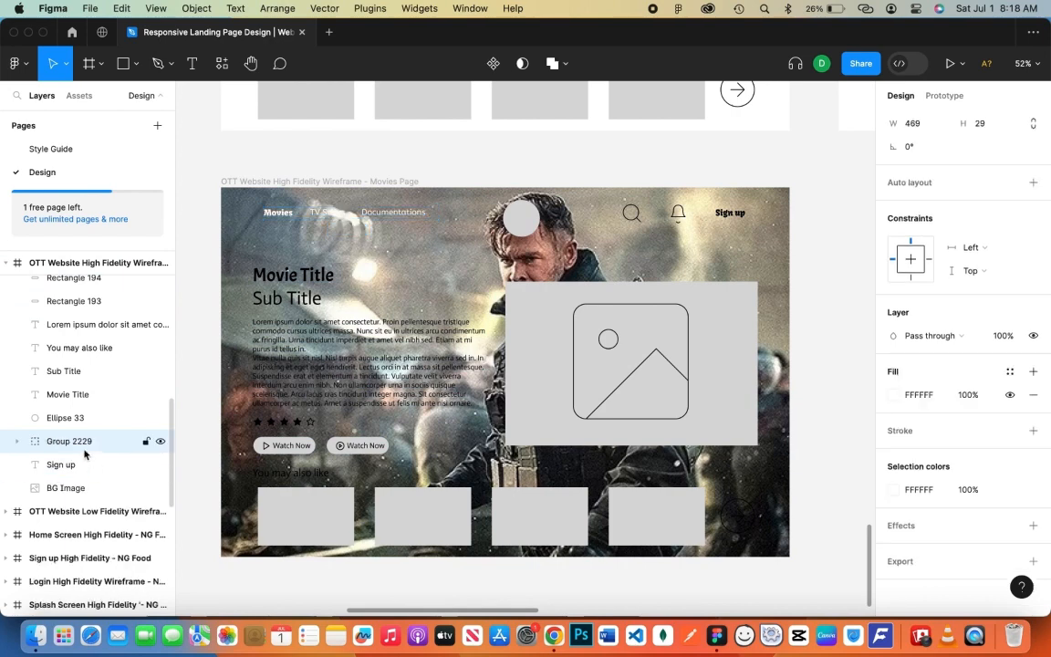
double_click(72, 441)
text(Header)
key(Return)
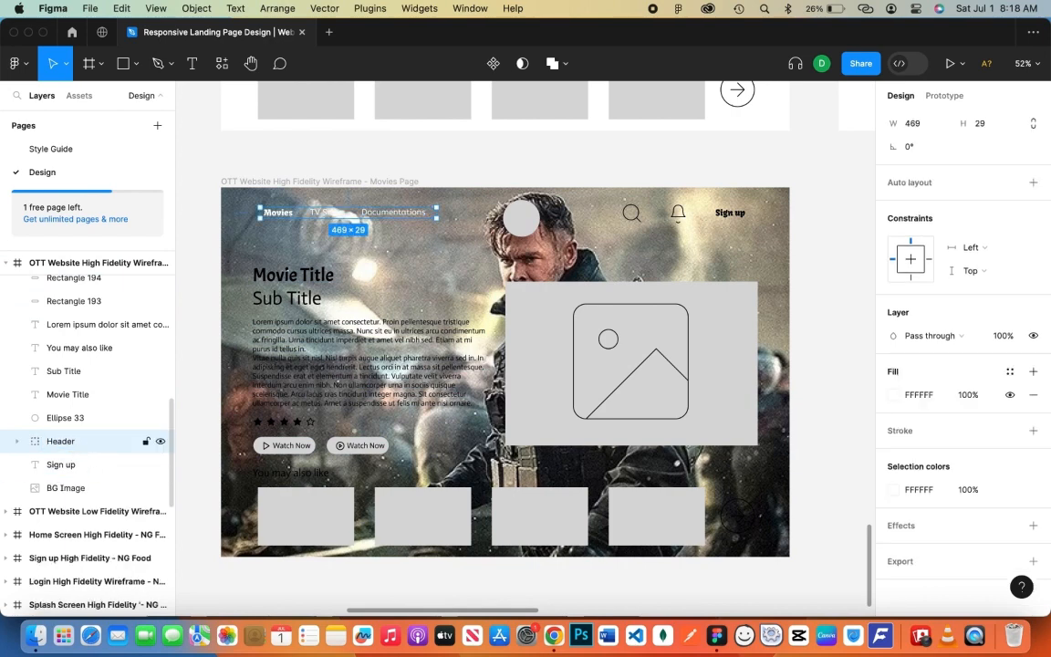
key(Escape)
Duplicate the BG Image layer and change the upper copy's fill to solid black (000000) at 50% opacity as a dark overlay
click(56, 489)
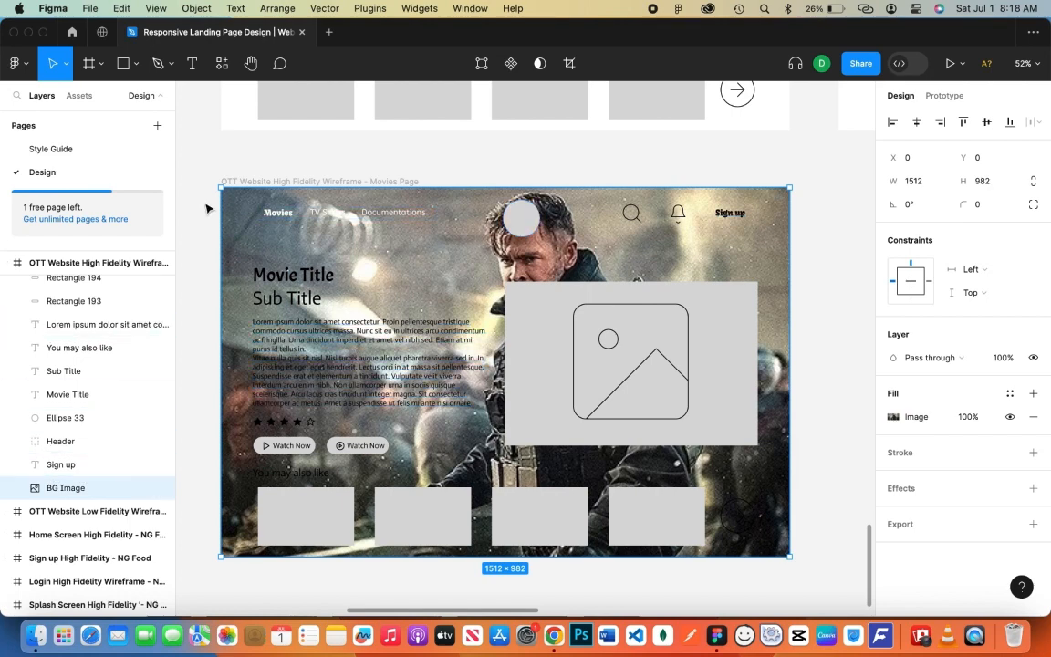
key(super+d)
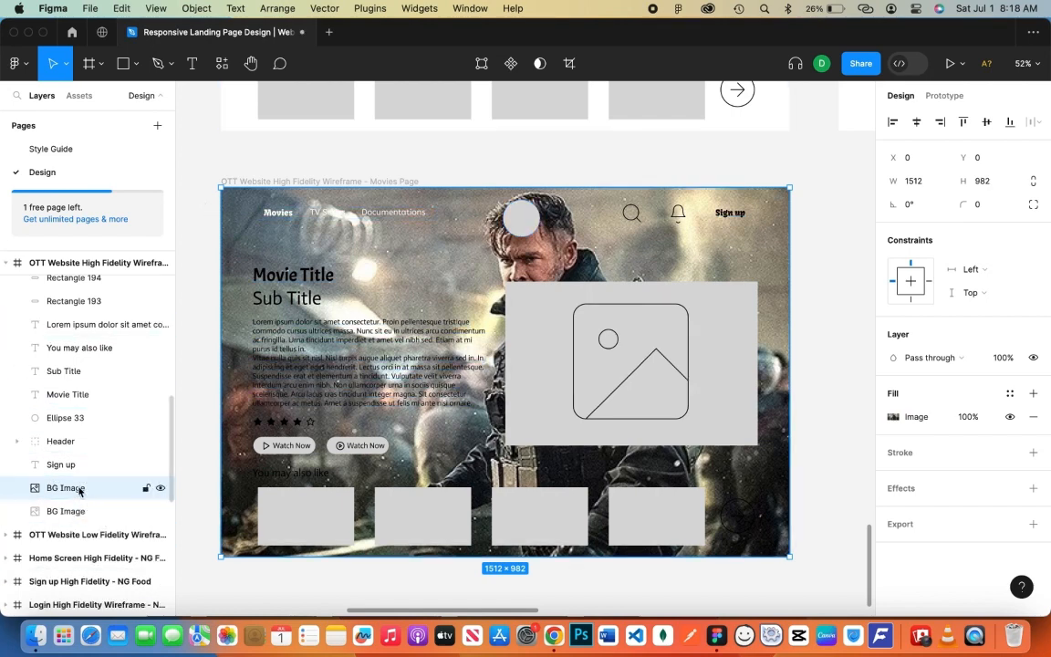
click(894, 418)
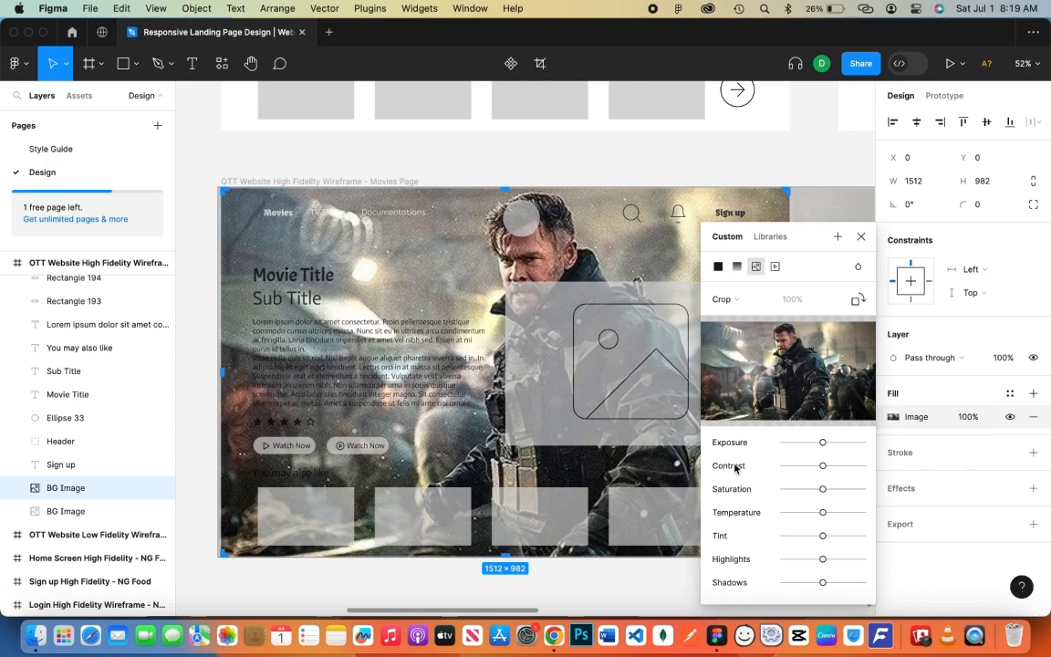
click(718, 267)
drag(860, 457, 810, 473)
drag(768, 399, 654, 472)
drag(809, 457, 804, 467)
click(821, 233)
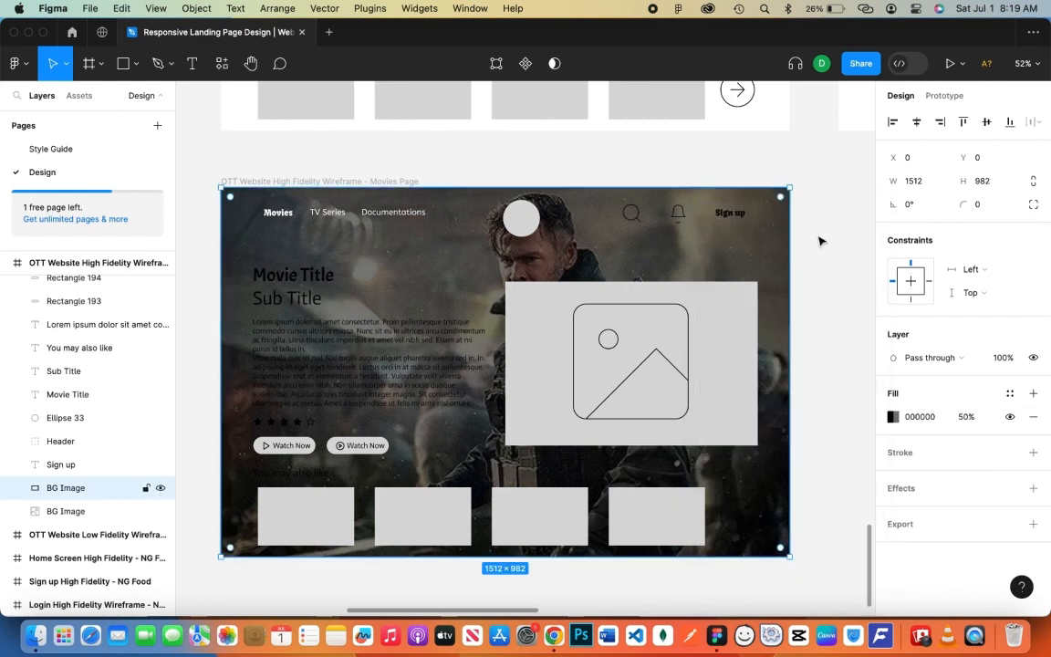
click(819, 237)
Change the Sign up header text's fill to white (FFFFFF)
click(720, 220)
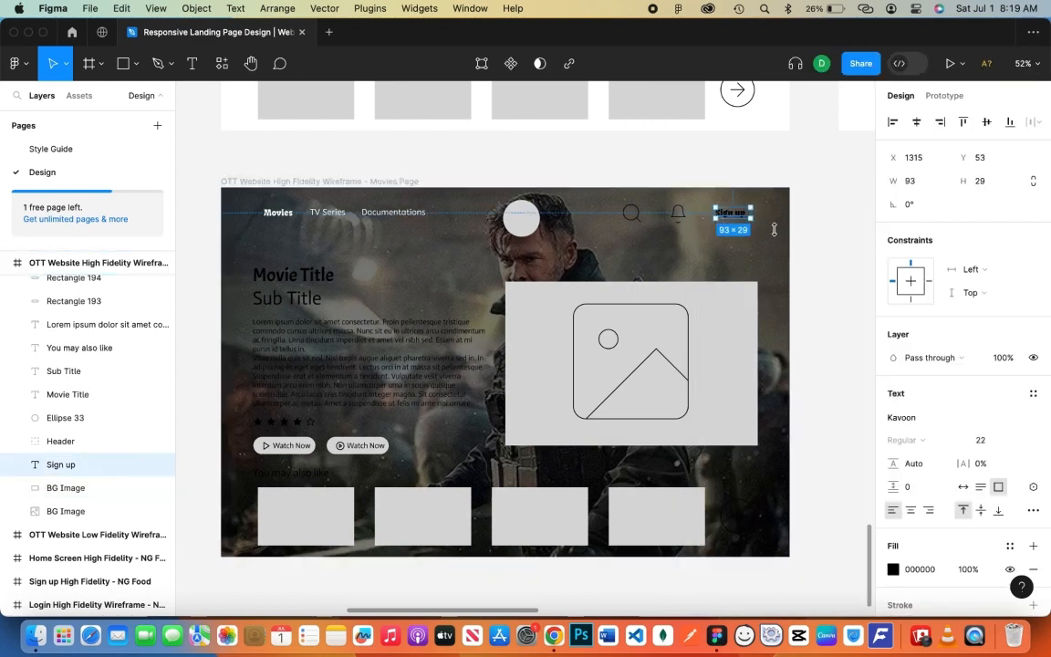
click(893, 568)
text(FFFFFF)
key(Return)
Set the stroke of the header's bell and search icons to white (FFFFFF)
click(677, 214)
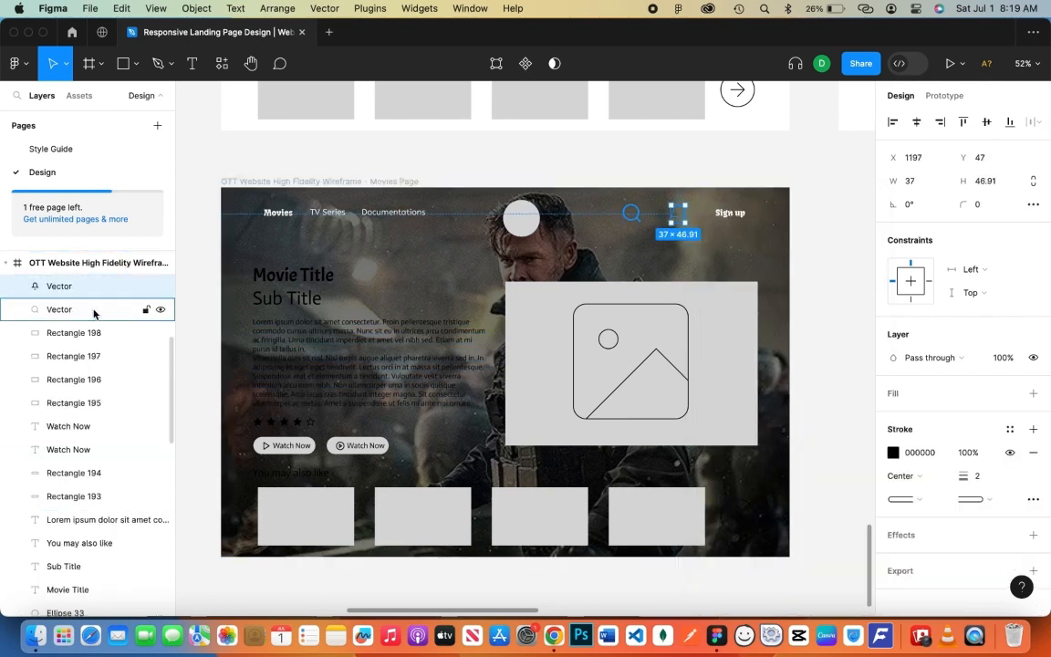
shift+click(631, 215)
click(893, 511)
text(FFFFFF)
key(Return)
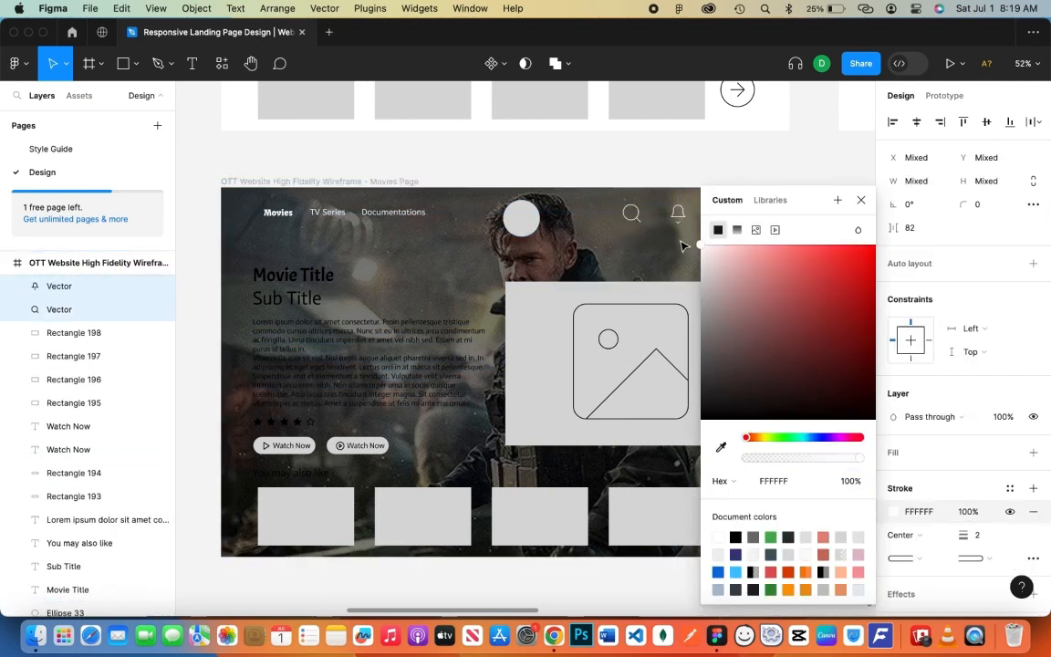
click(784, 186)
Move the Sign up text, bell icon and search icon into the Header group, then collapse the group
click(739, 215)
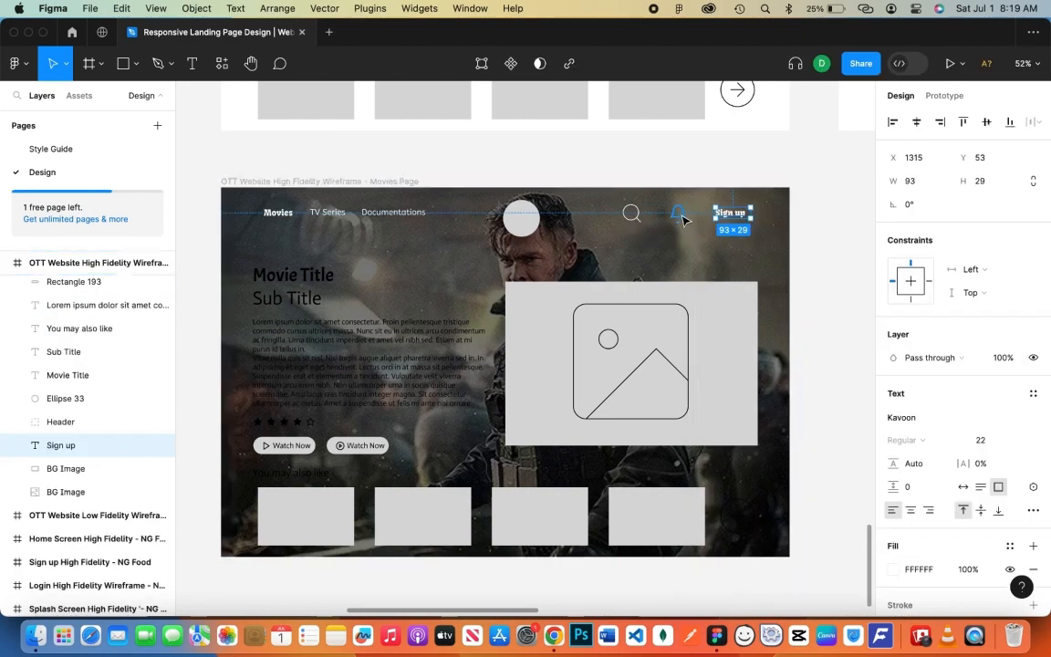
shift+click(679, 216)
shift+click(631, 215)
scroll(83, 390, down, 4)
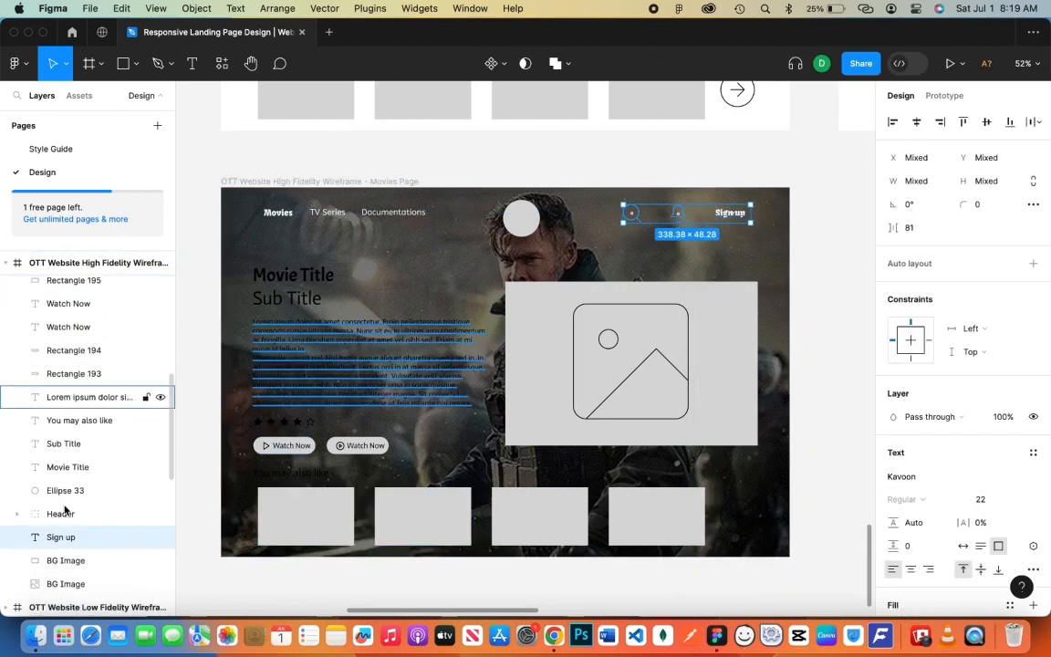
scroll(78, 410, up, 10)
scroll(81, 474, down, 5)
drag(82, 301, 71, 504)
scroll(98, 432, down, 2)
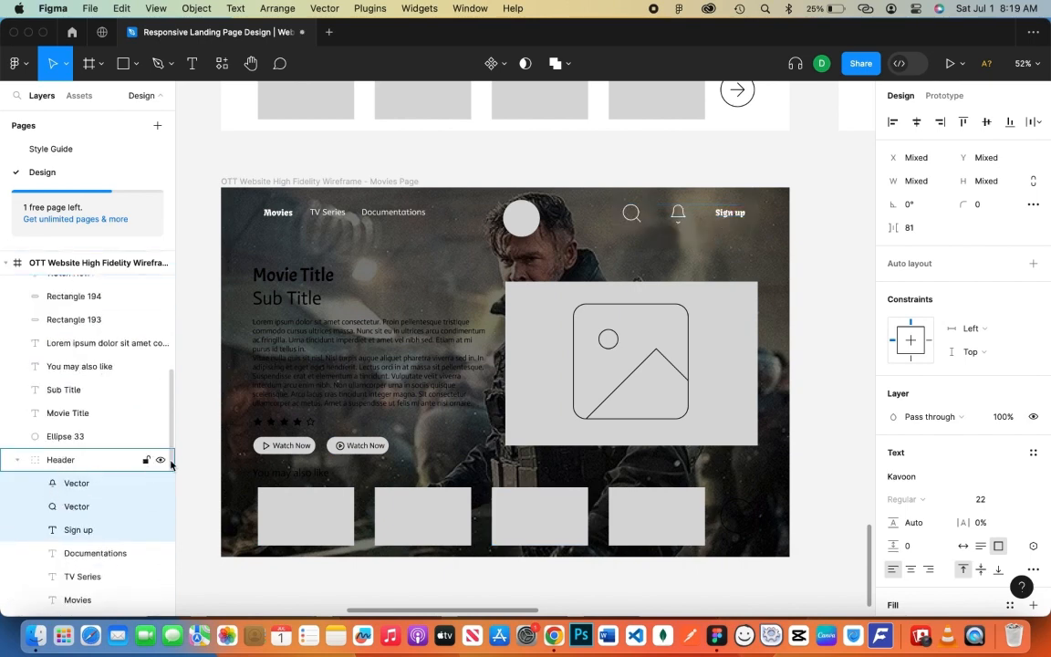
click(17, 459)
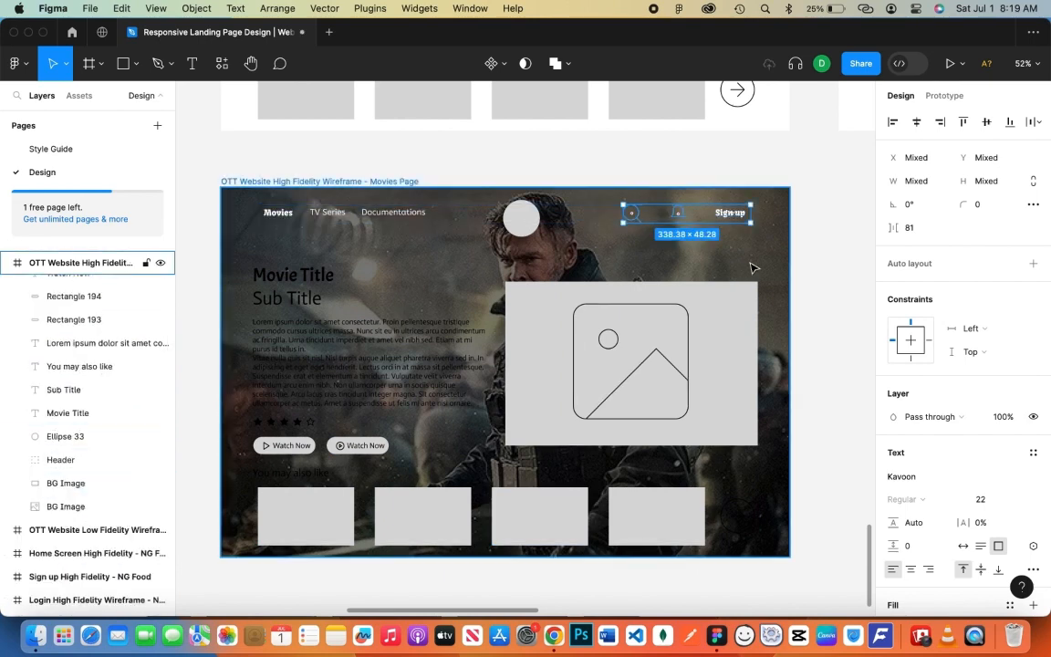
Run the Unsplash plugin, select the header's logo circle and search for netflix photos
click(810, 189)
right_click(810, 188)
mouse_move(841, 333)
mouse_move(826, 312)
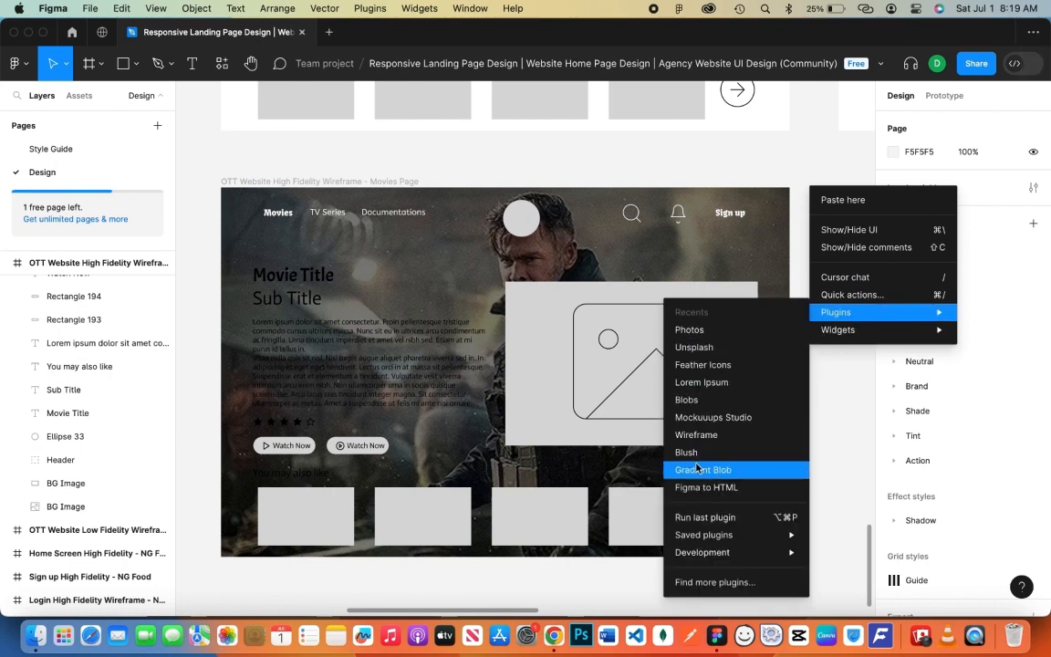
click(712, 347)
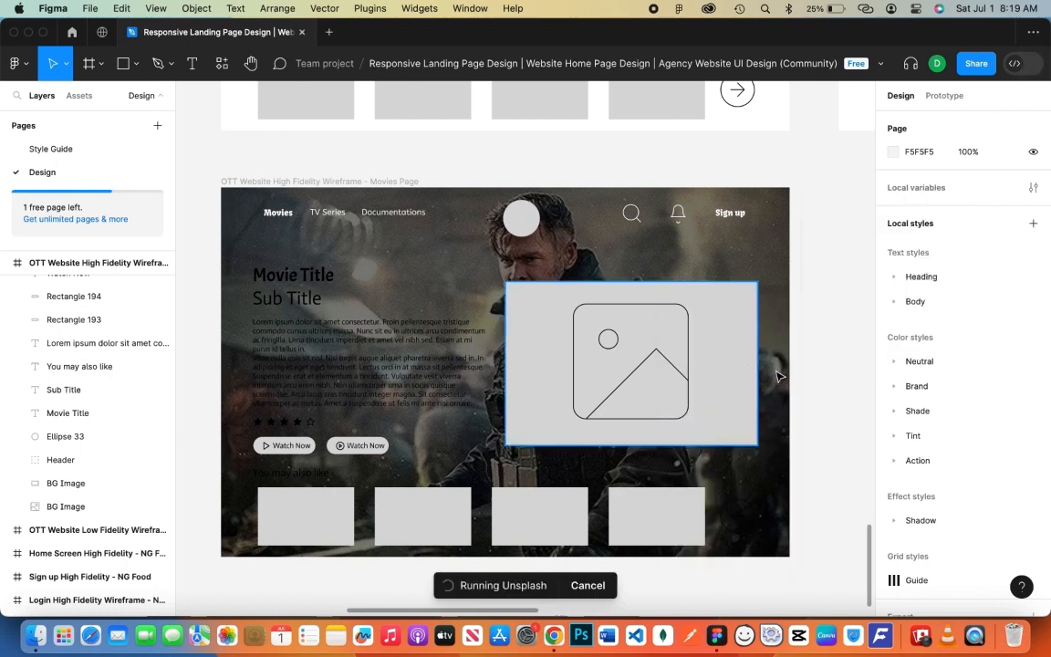
click(521, 217)
click(731, 192)
text(ne)
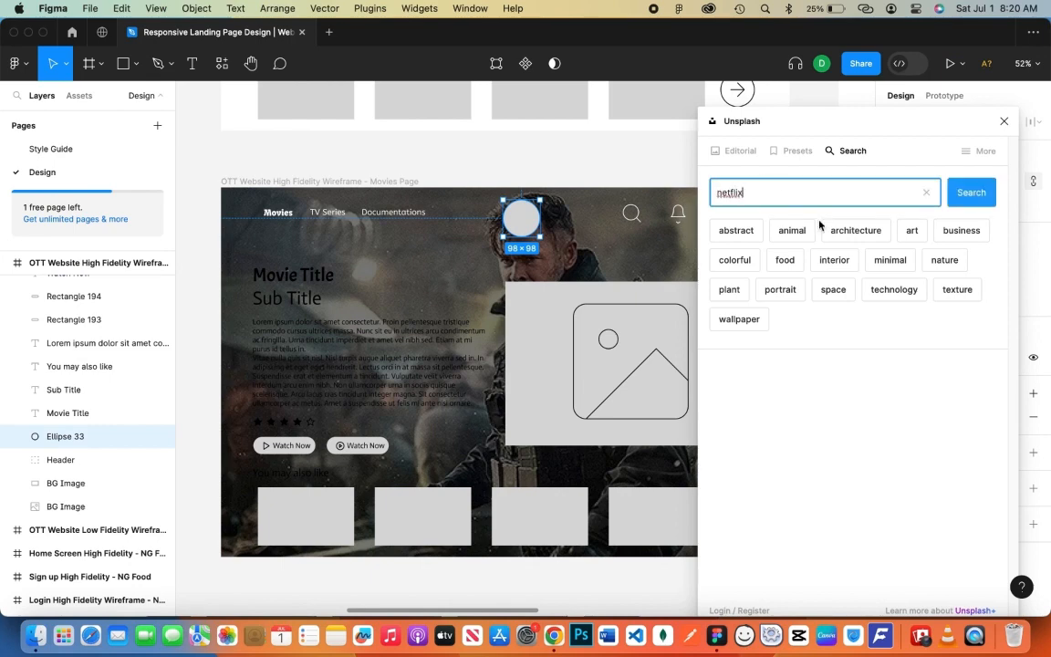
text(tflix)
key(Return)
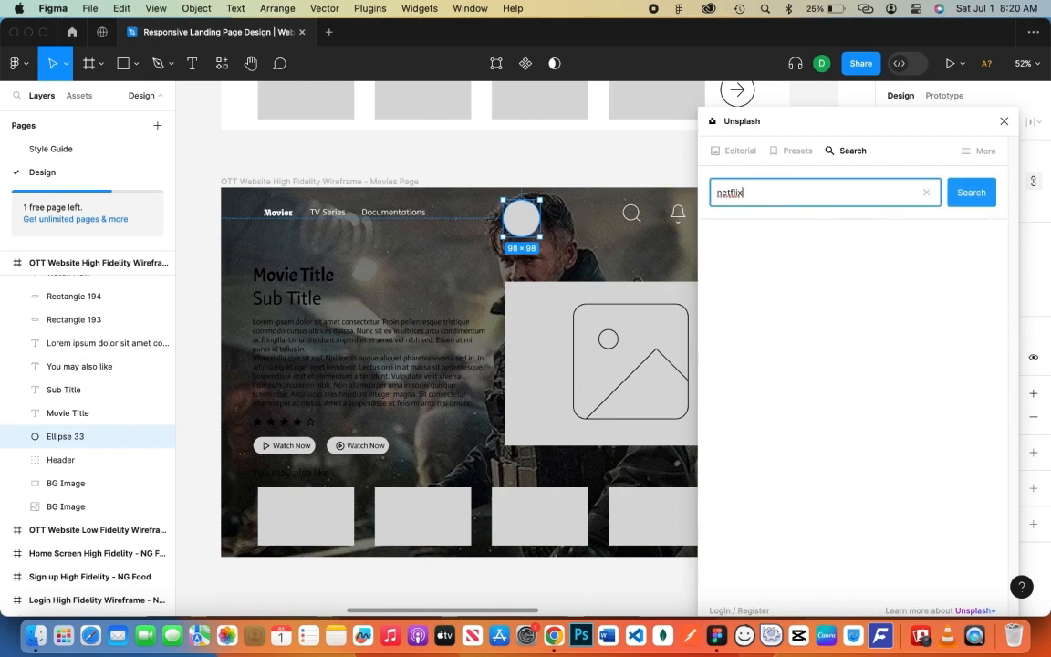
Insert the photo of the red Netflix N icon and place its layer directly above Ellipse 33 in the high fidelity frame
drag(870, 277, 545, 235)
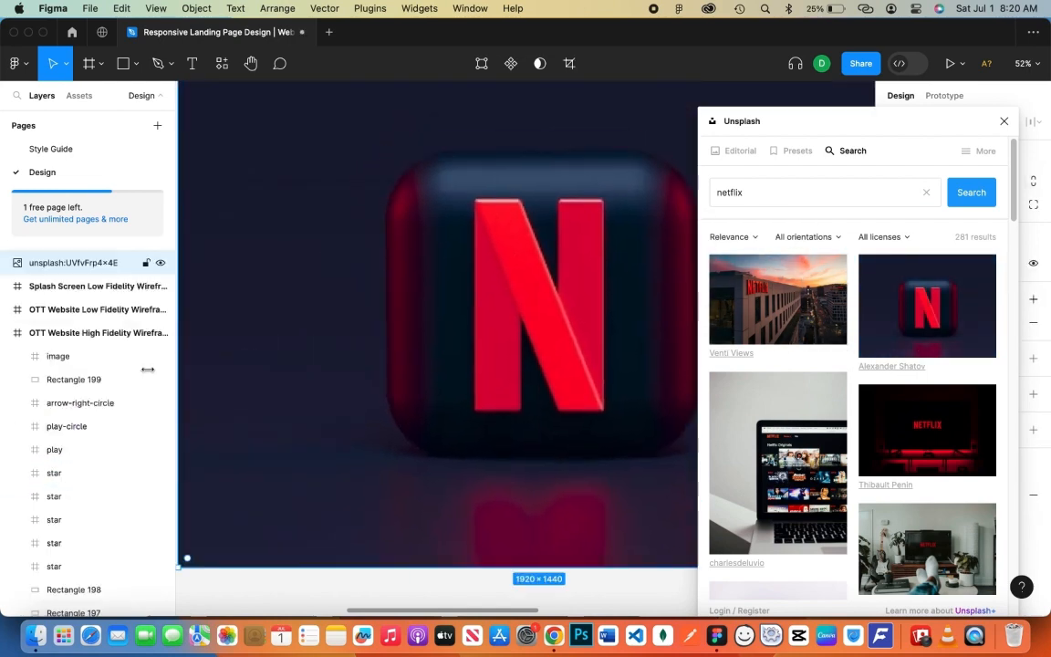
drag(106, 272, 99, 418)
drag(92, 452, 92, 452)
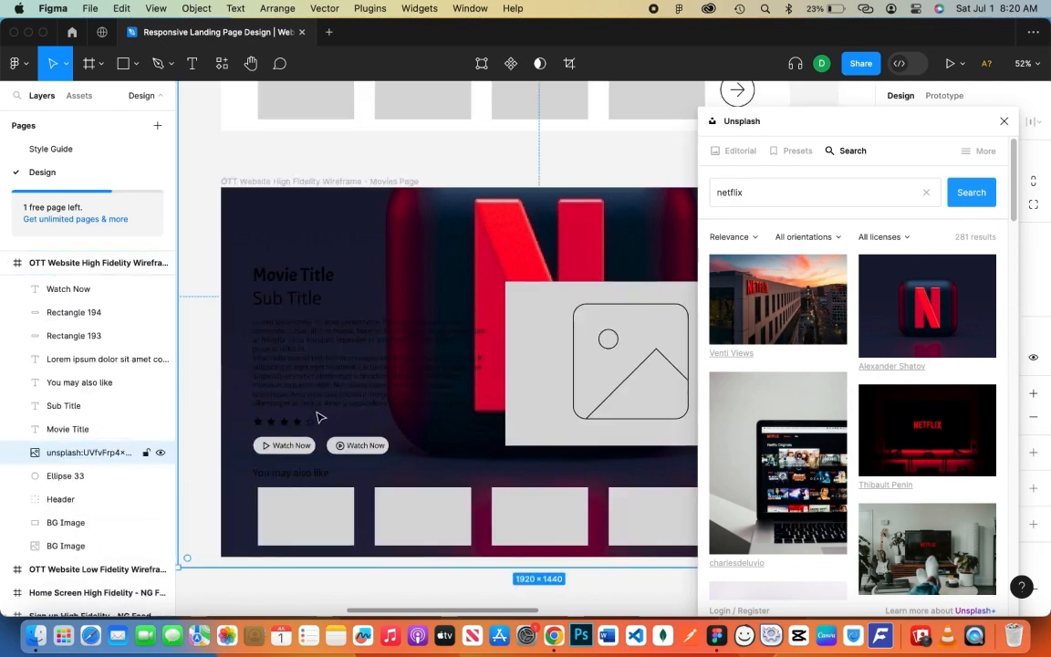
Scale the Netflix photo down to about 166 × 124 over the header circle and mask it with Ellipse 33
drag(185, 563, 542, 337)
drag(491, 296, 484, 219)
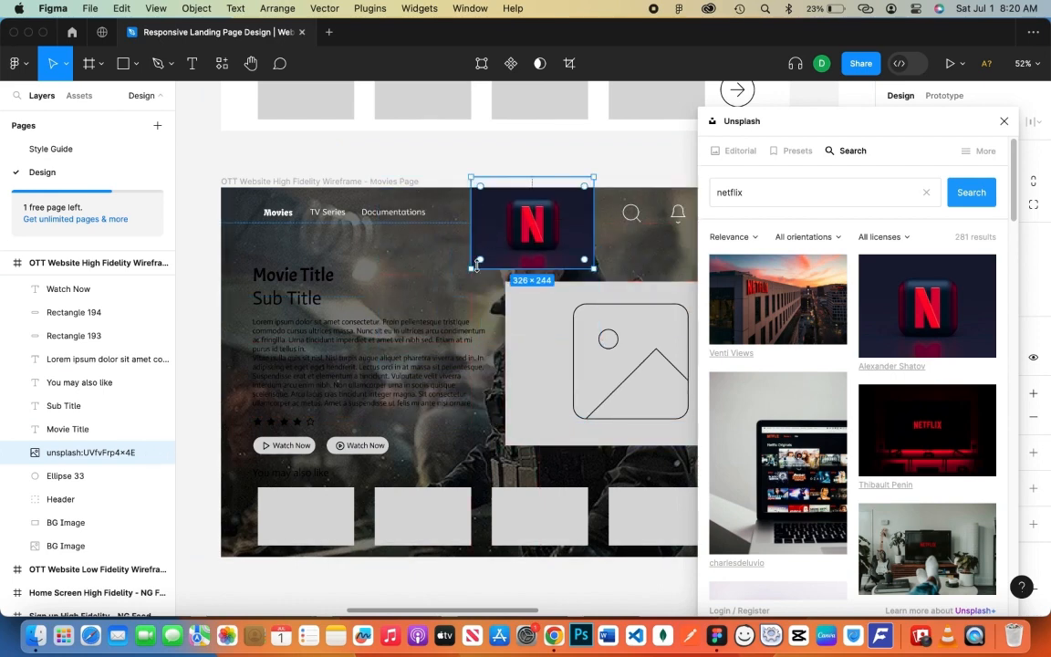
drag(473, 267, 512, 228)
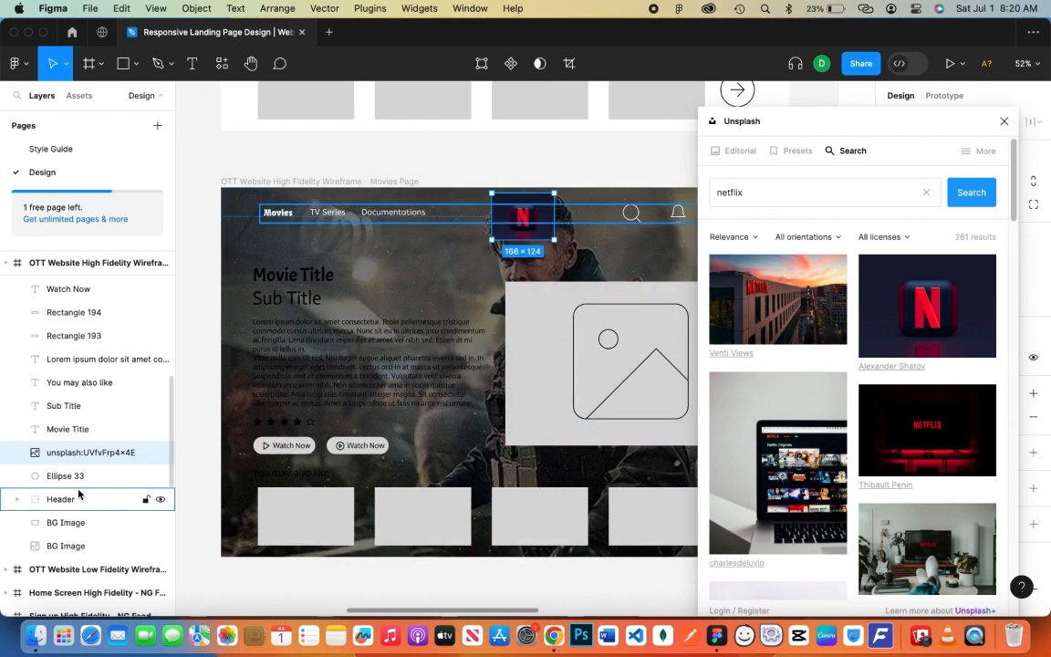
right_click(86, 475)
click(173, 420)
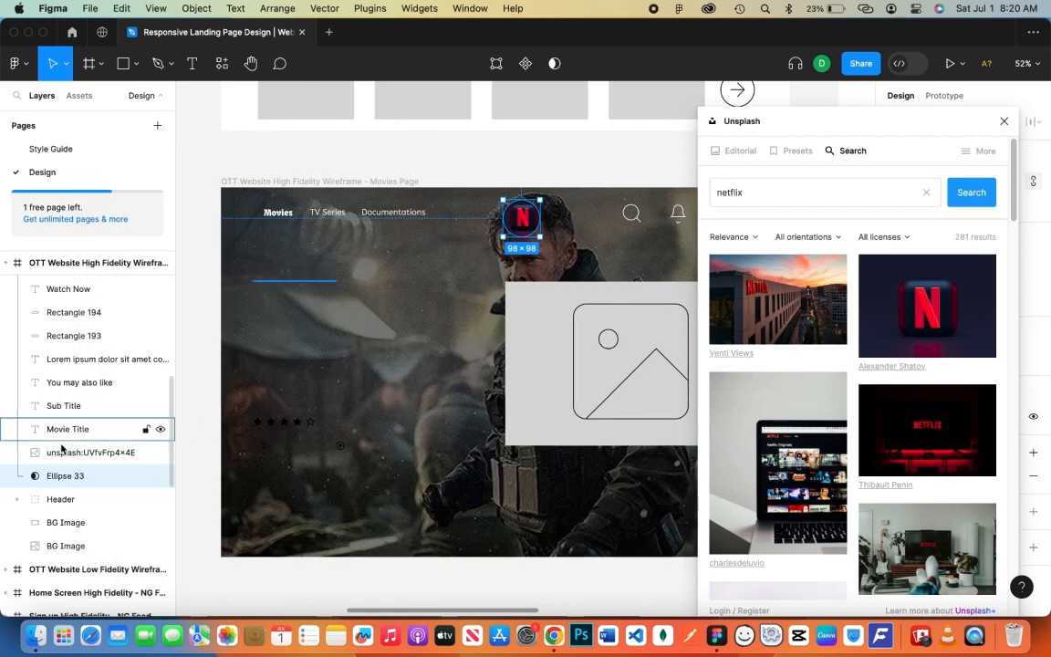
Group the Netflix photo with its mask circle as Logo and move that group into the Header group
click(80, 454)
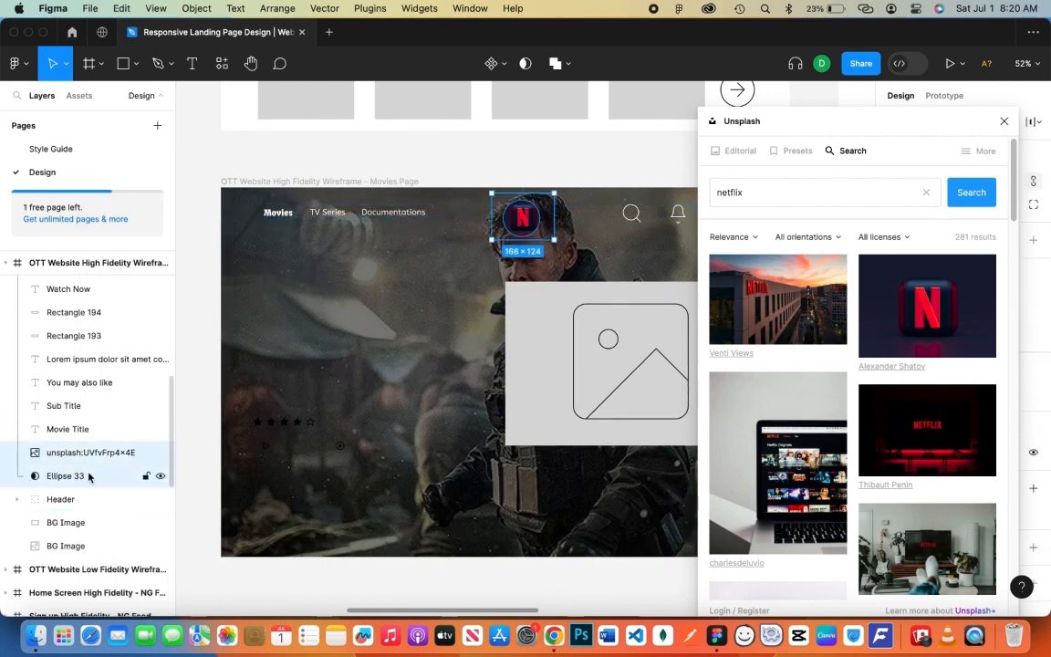
shift+click(88, 476)
key(super+g)
double_click(69, 453)
text(Logo)
key(Return)
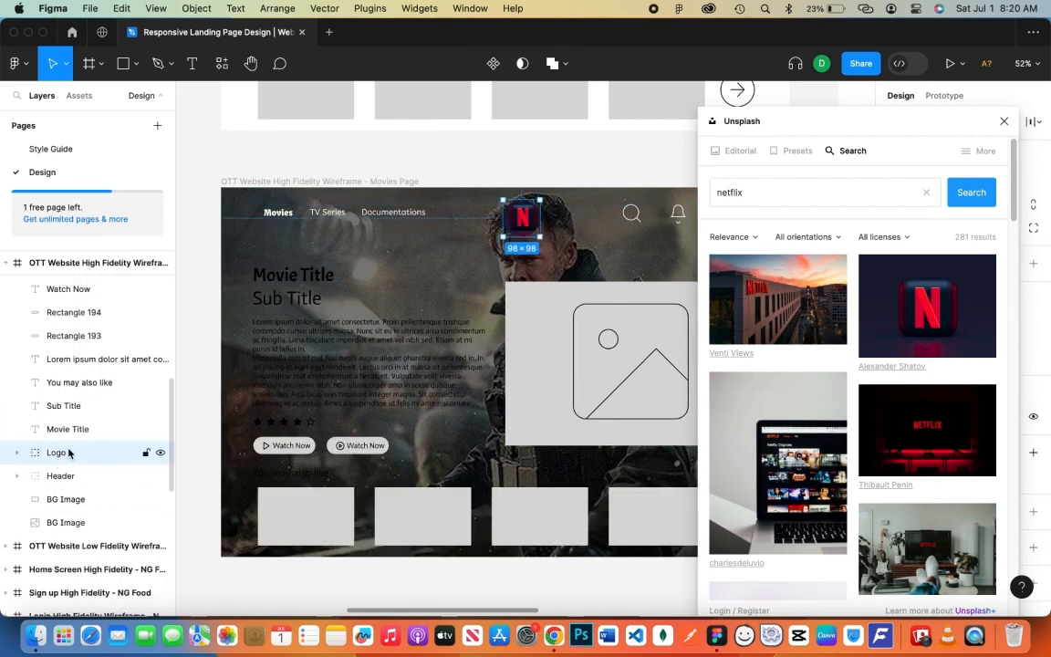
drag(70, 453, 86, 475)
click(18, 453)
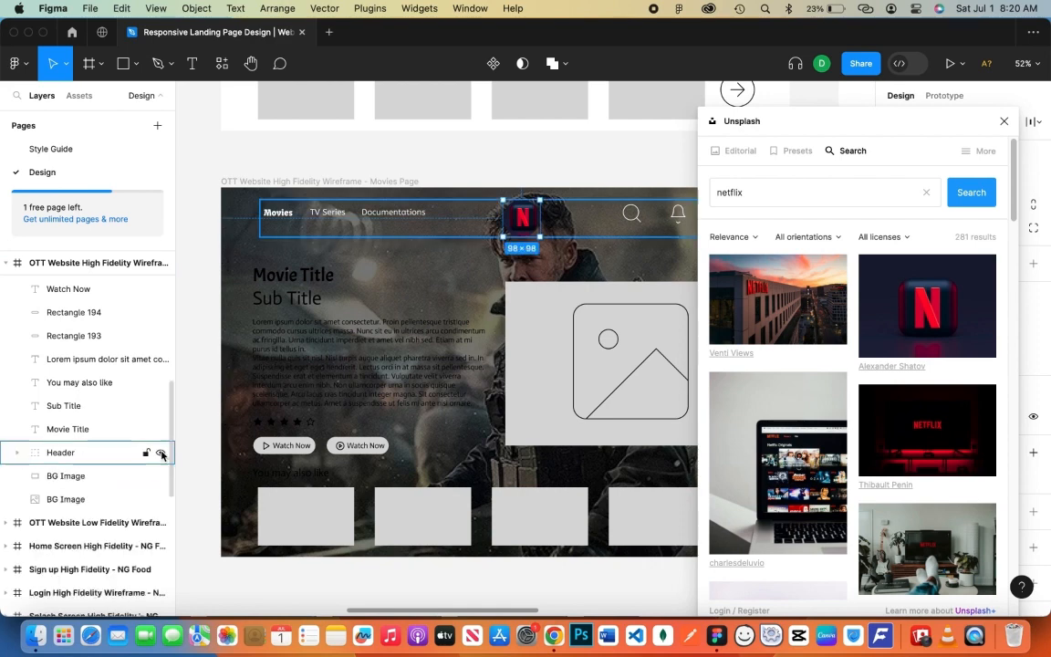
Close the Unsplash plugin and give the Logo group's mask circle, Ellipse 33, a red D80000 stroke
click(16, 452)
click(34, 476)
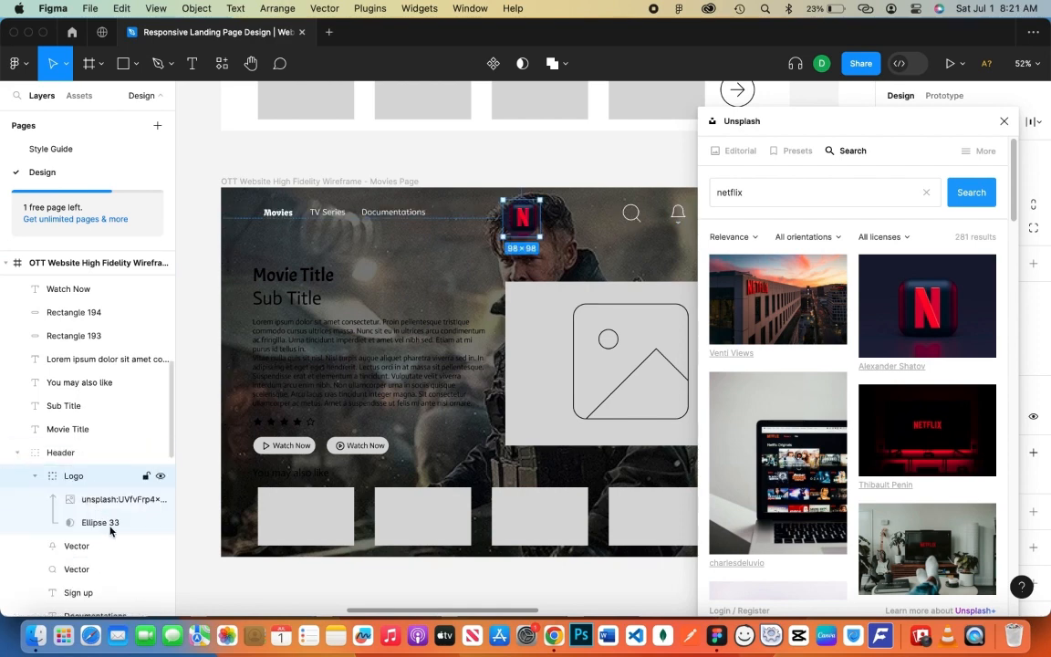
click(110, 526)
click(1004, 121)
click(896, 513)
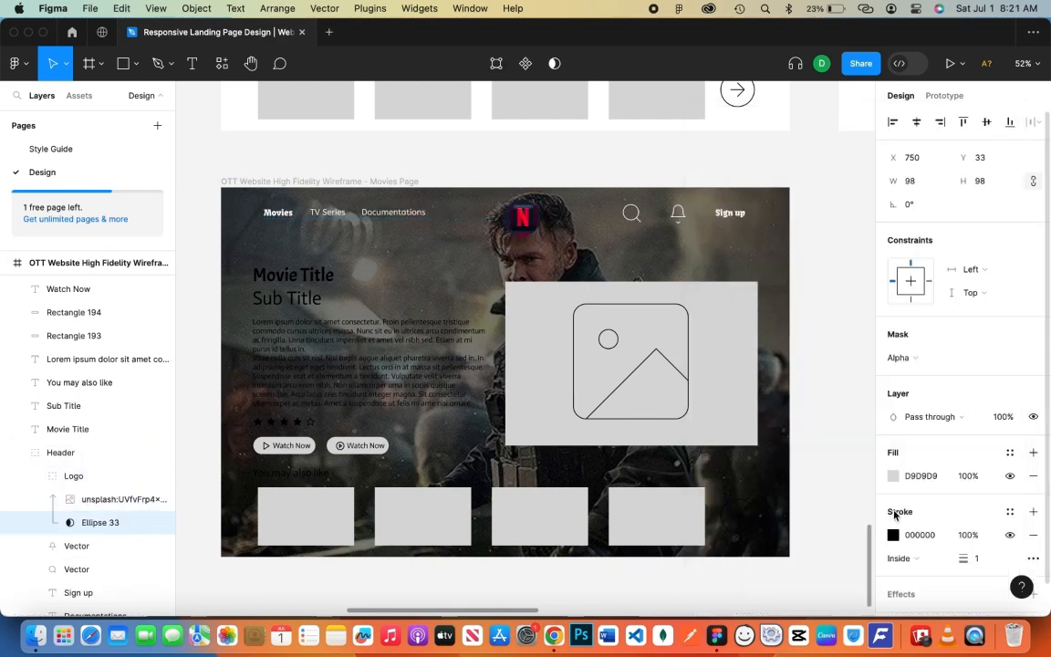
click(899, 558)
click(898, 558)
click(893, 535)
click(876, 272)
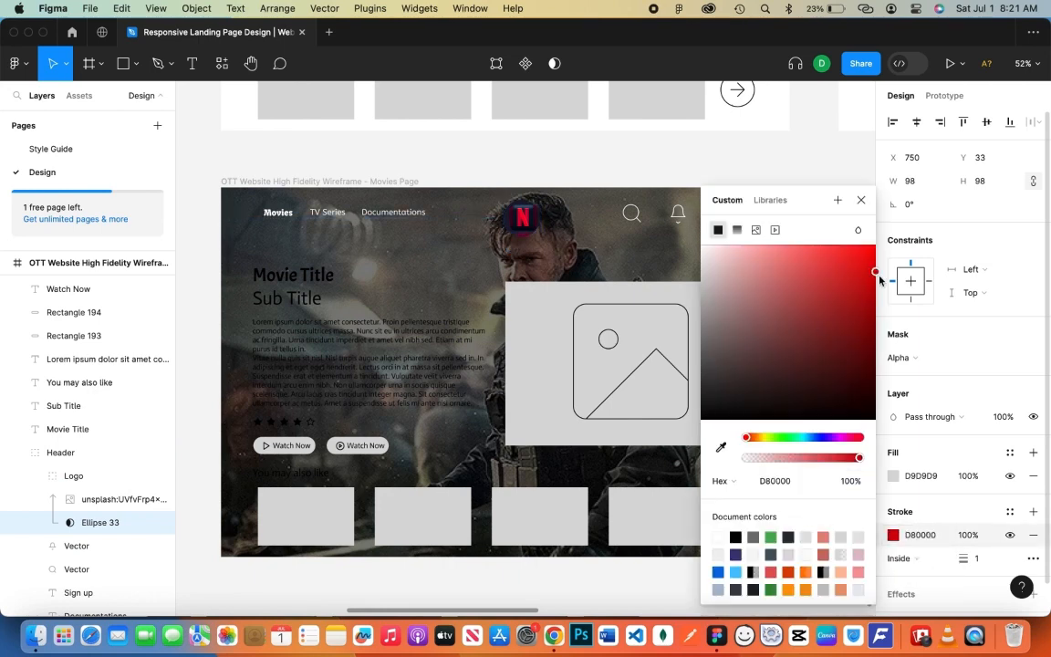
click(880, 278)
Set the logo circle's stroke weight to 5 and its stroke position to Outside
mouse_move(964, 558)
mouse_down()
mouse_move(974, 558)
mouse_move(953, 566)
mouse_up()
click(899, 558)
click(903, 575)
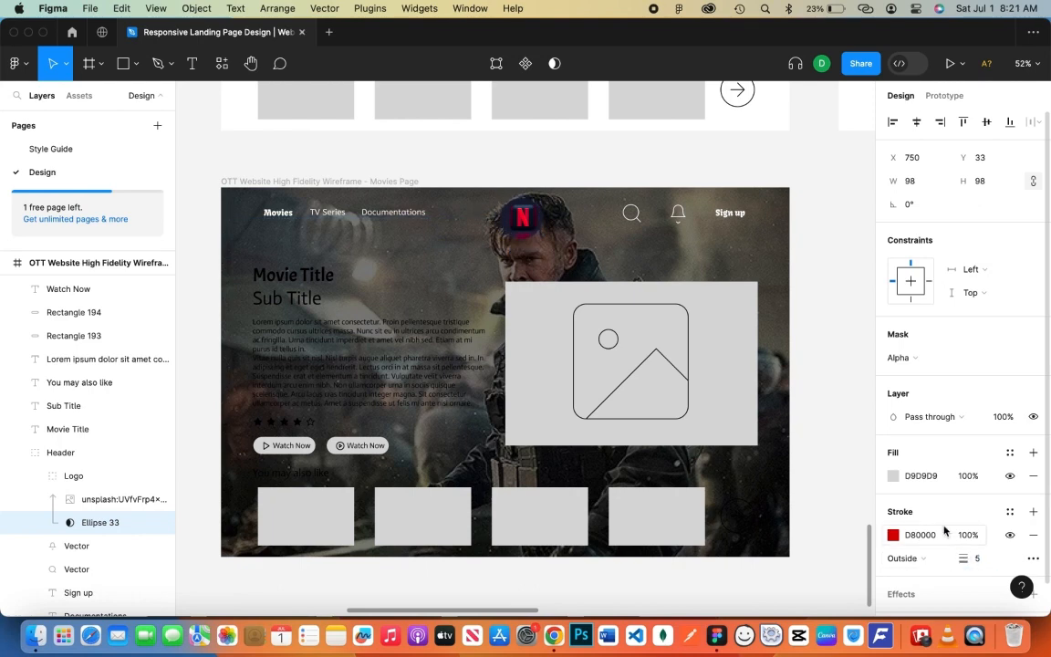
scroll(944, 529, down, 1)
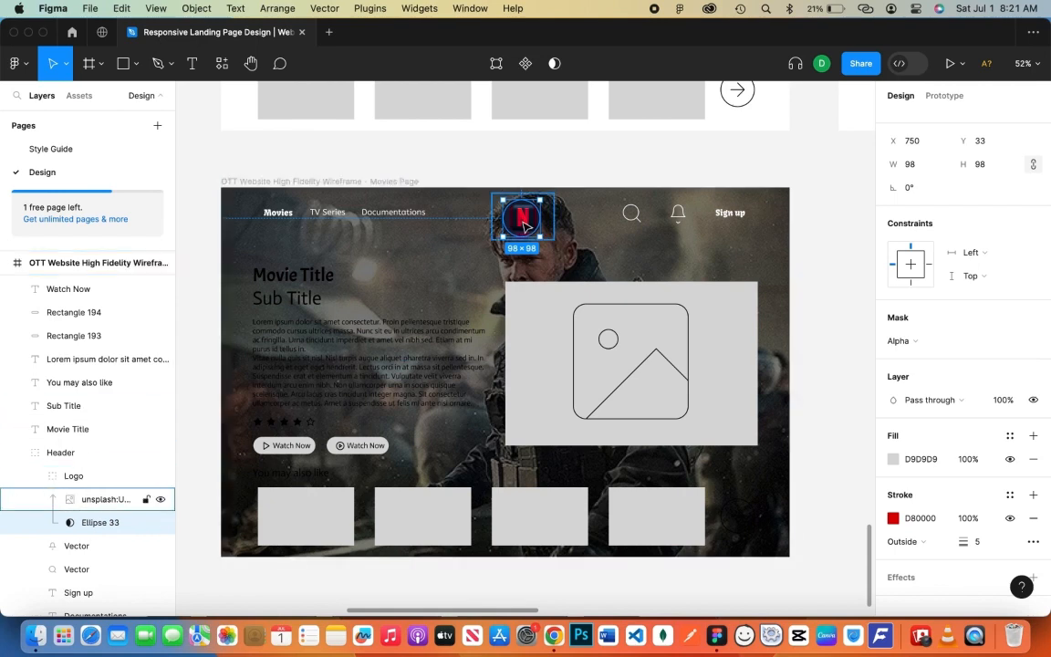
shift+click(105, 498)
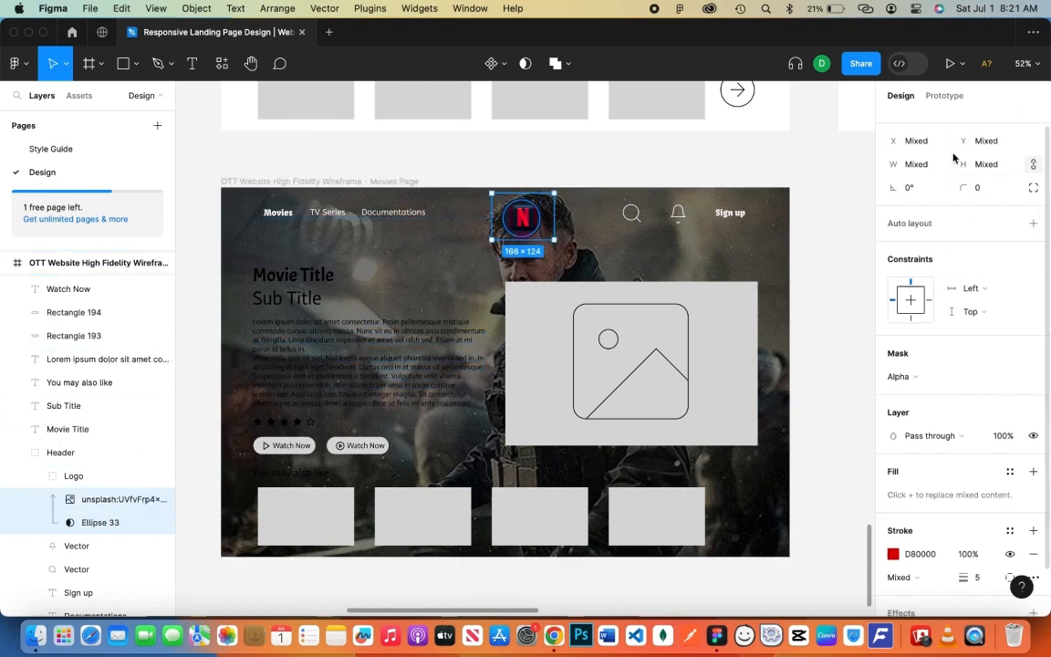
scroll(954, 158, up, 1)
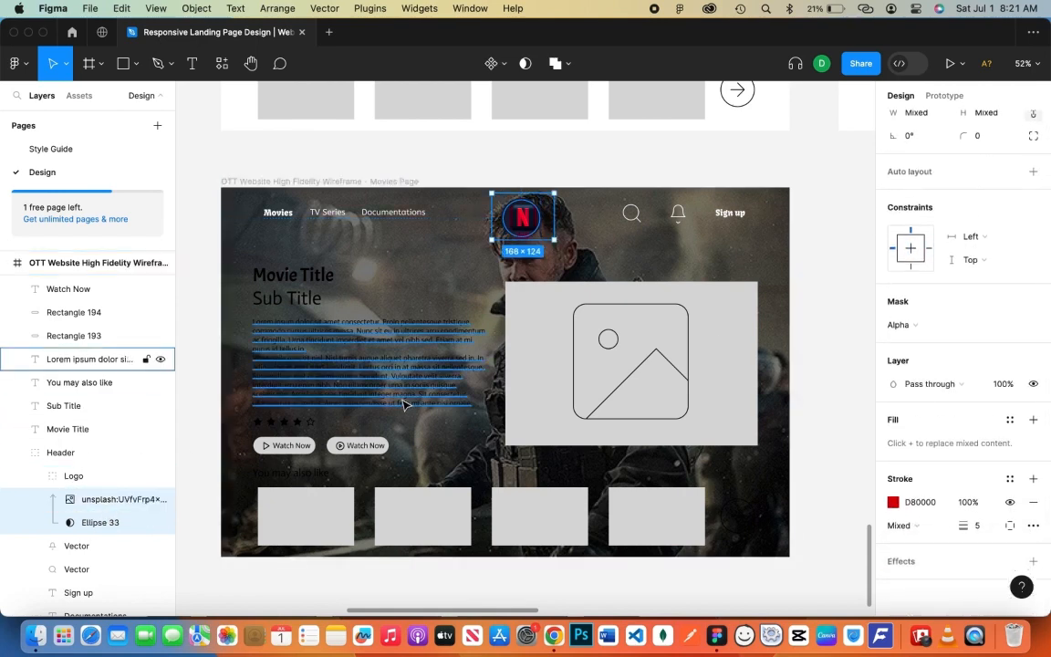
Select only Ellipse 33 in the Logo group, keep its stroke position Outside and recolour the stroke to purple 6861B5
click(117, 522)
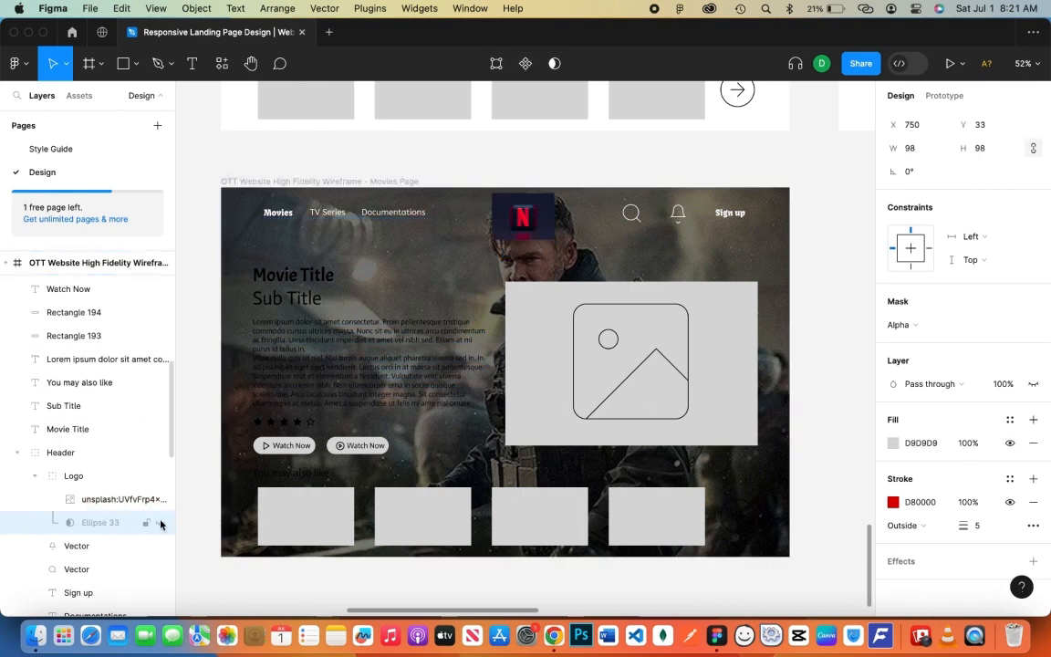
click(903, 525)
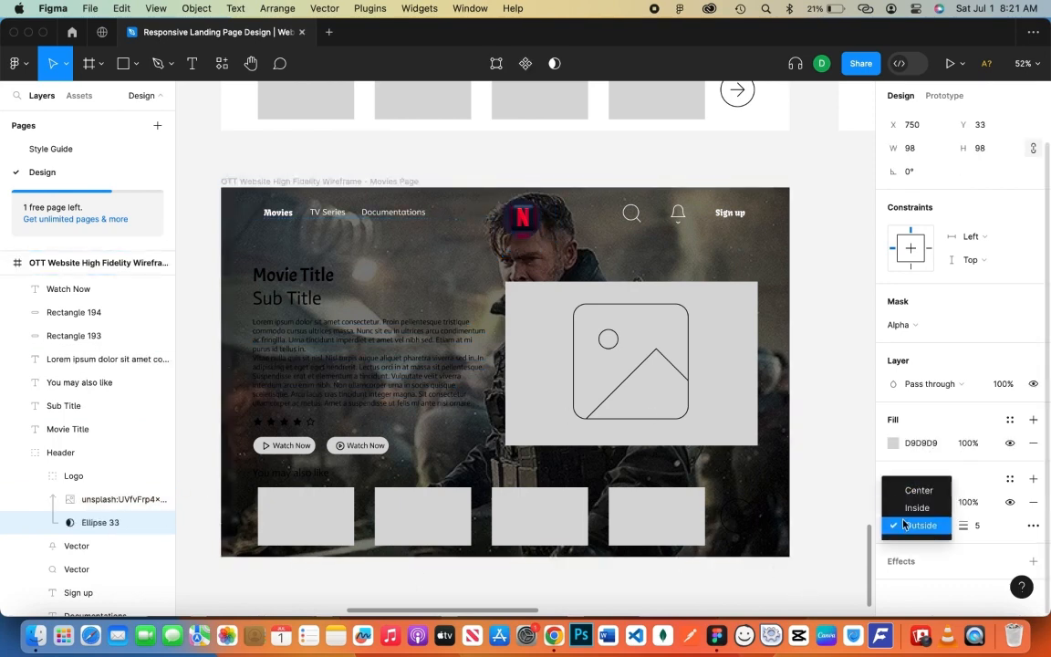
click(907, 525)
click(896, 503)
click(894, 503)
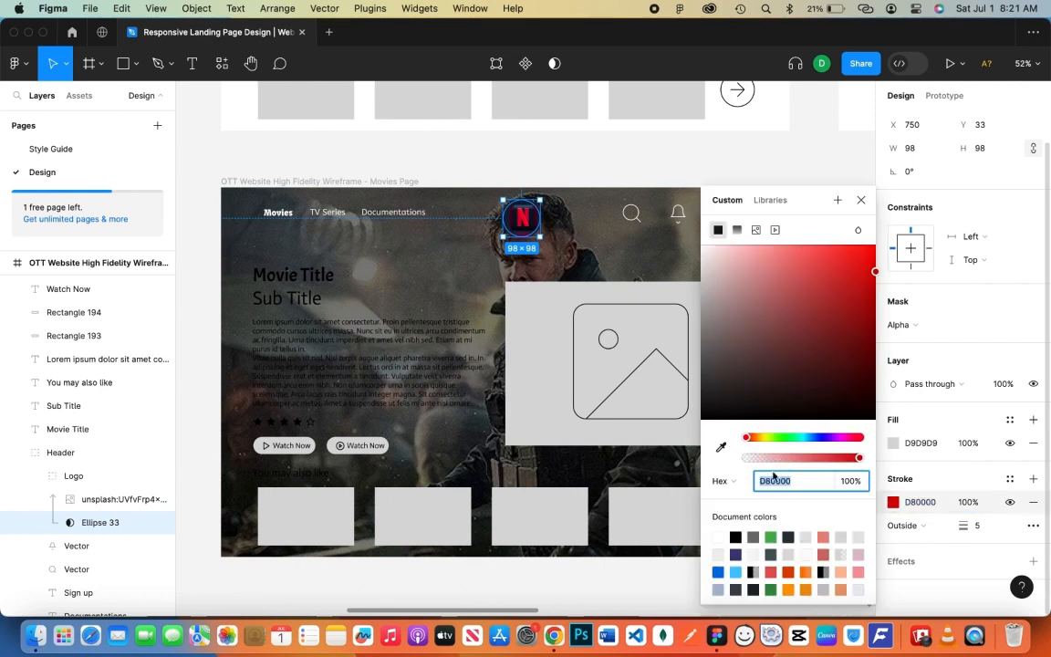
mouse_move(734, 351)
mouse_down()
mouse_move(701, 244)
mouse_move(841, 278)
mouse_move(839, 341)
mouse_up()
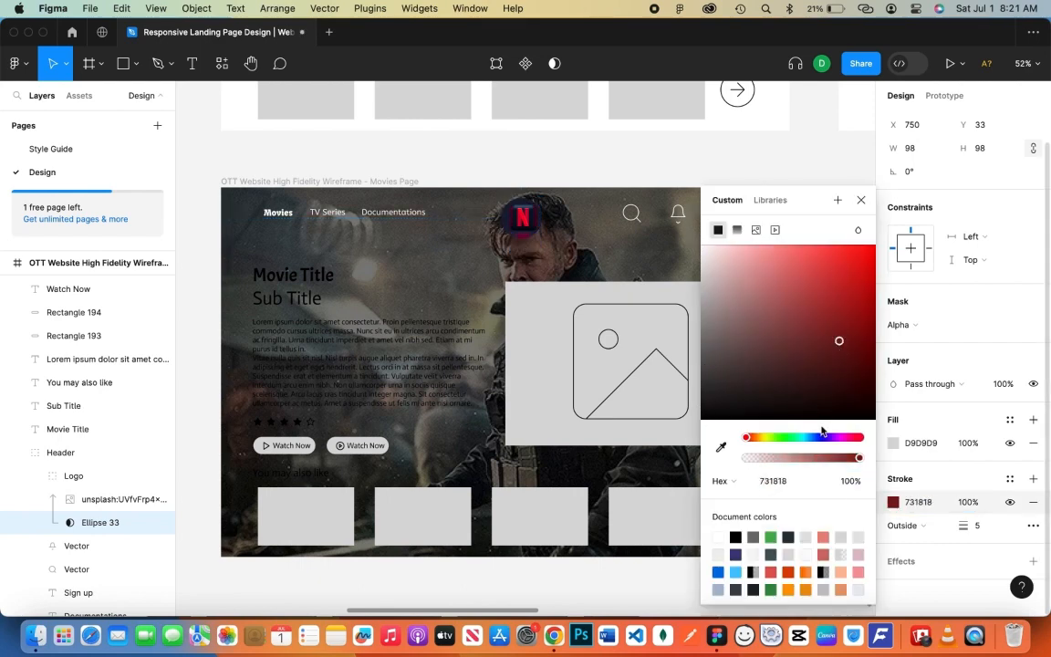
click(823, 437)
click(787, 283)
click(860, 200)
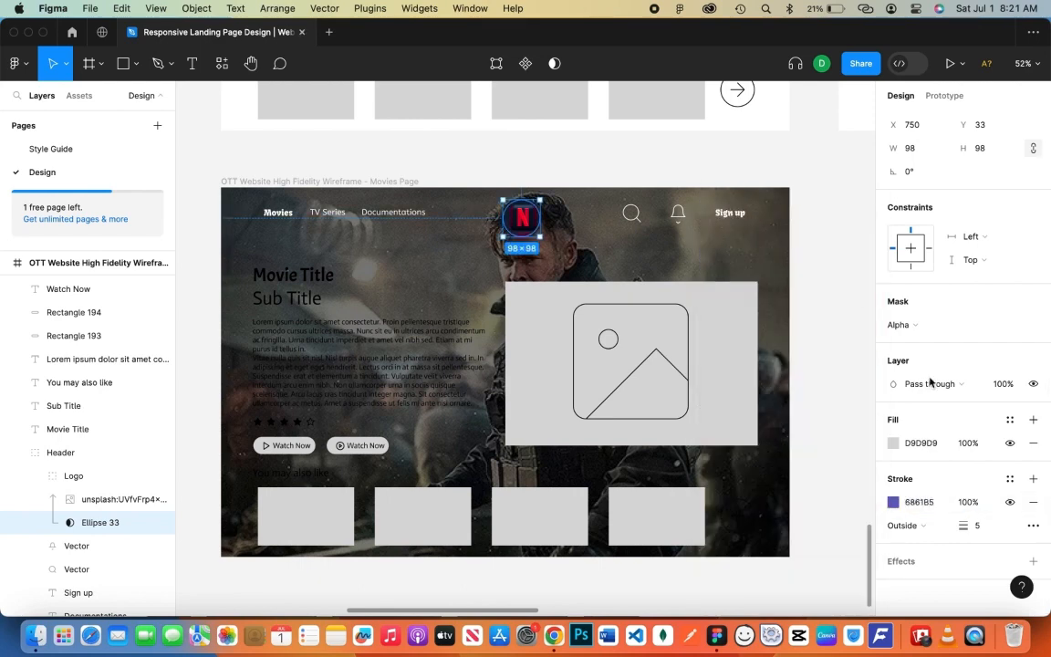
Duplicate the logo's mask circle, try enlarging the original to 136 × 136, and delete the original
key(super+d)
right_click(95, 546)
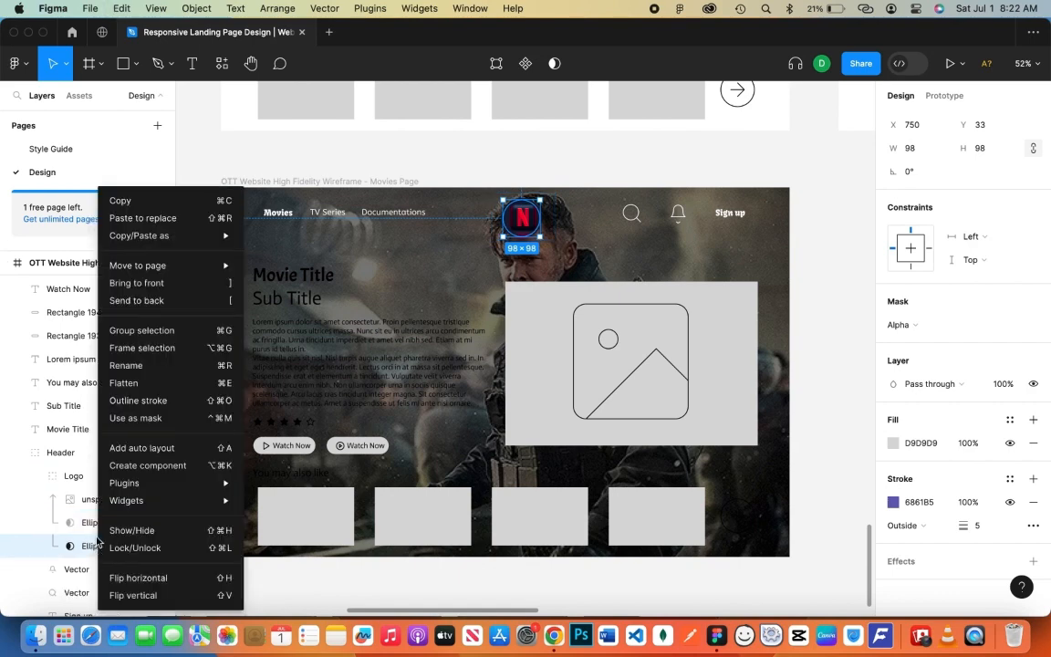
click(178, 420)
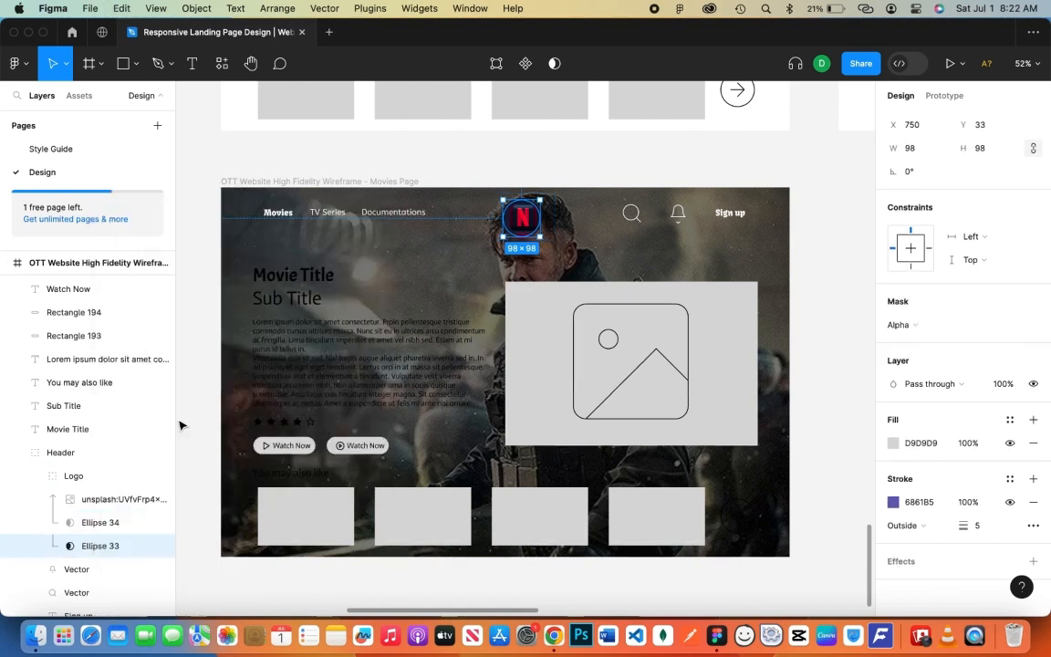
mouse_move(540, 237)
mouse_down()
mouse_move(554, 250)
mouse_move(536, 227)
mouse_up()
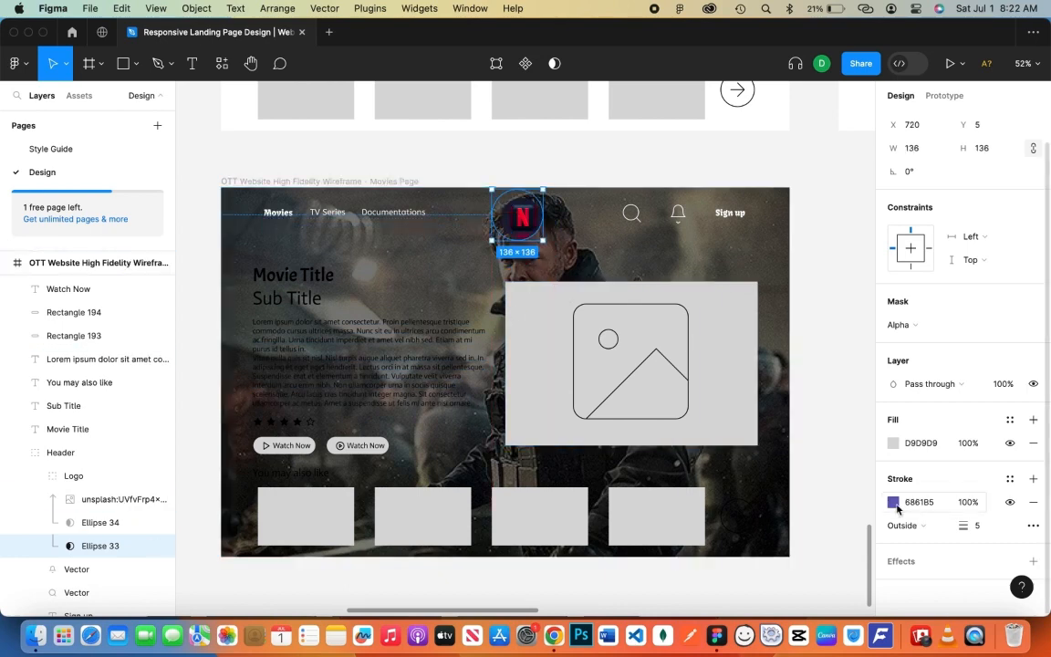
click(899, 446)
click(898, 446)
key(super+z)
key(super+z)
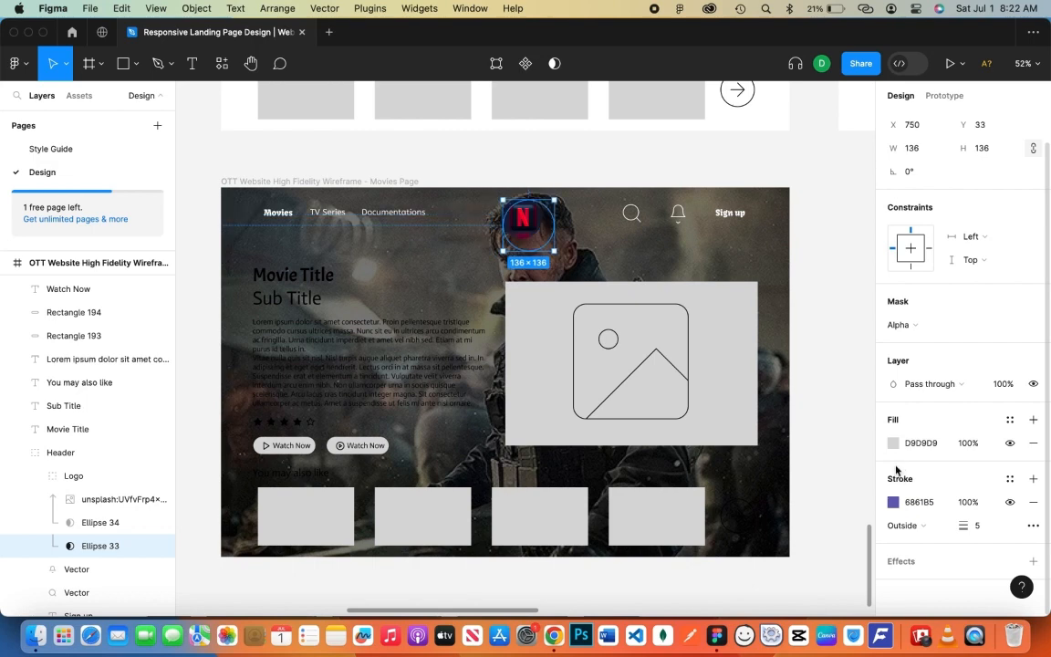
key(Delete)
Set the fill of the logo's remaining mask circle, Ellipse 34, to white FFFFFF
click(101, 522)
click(893, 443)
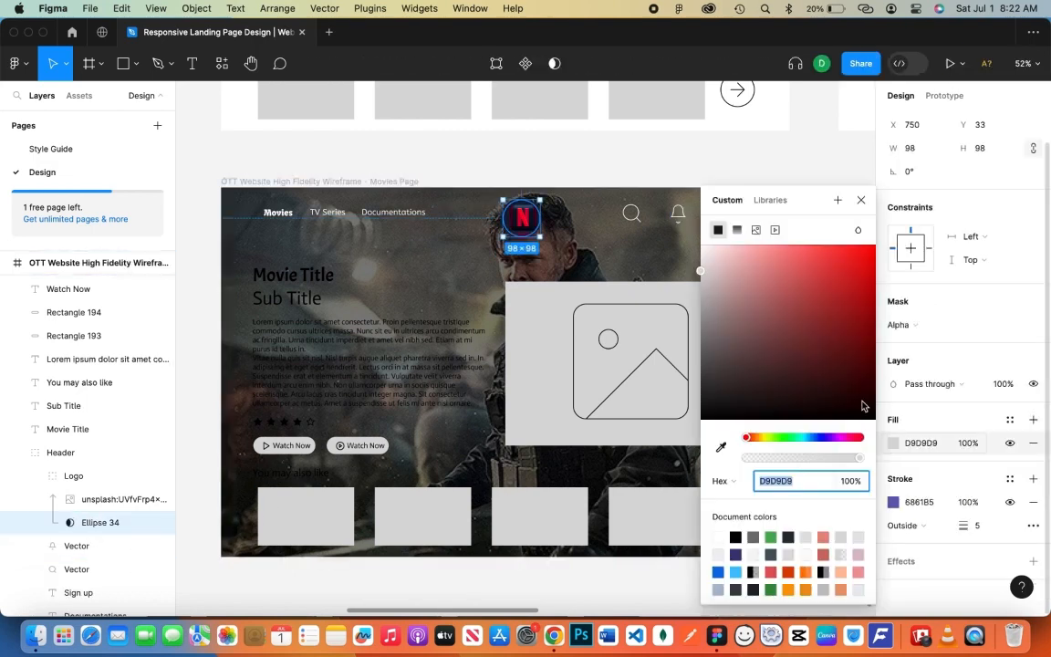
text(FFFFFF)
key(Return)
click(861, 200)
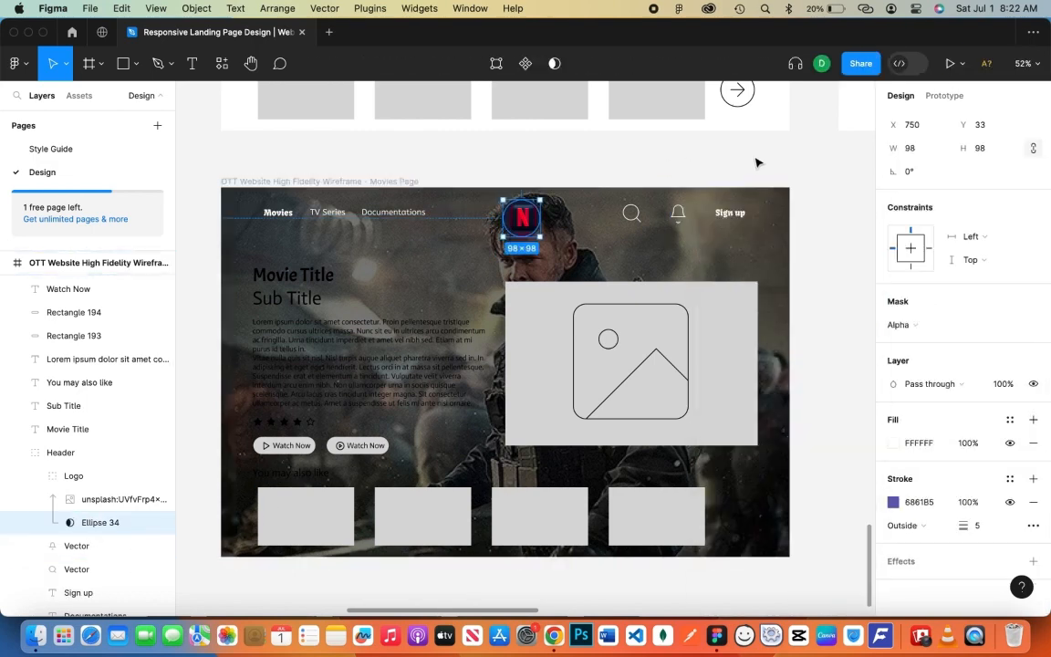
Try a white FFFFFF drop shadow on the logo's mask circle and remove the effect
click(755, 161)
click(546, 225)
click(91, 522)
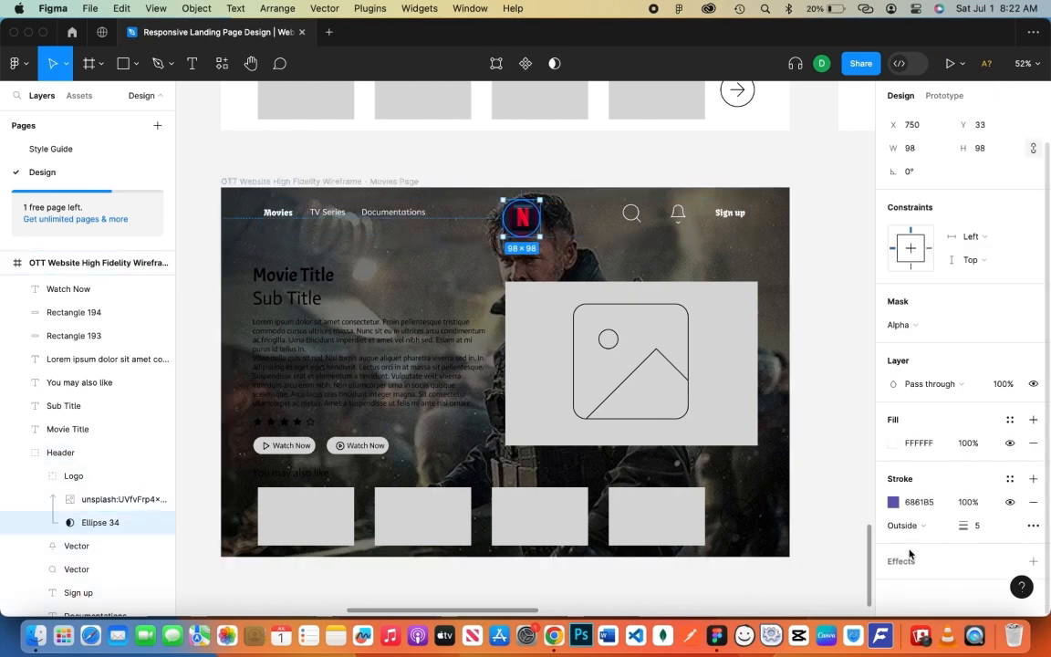
click(893, 586)
click(716, 587)
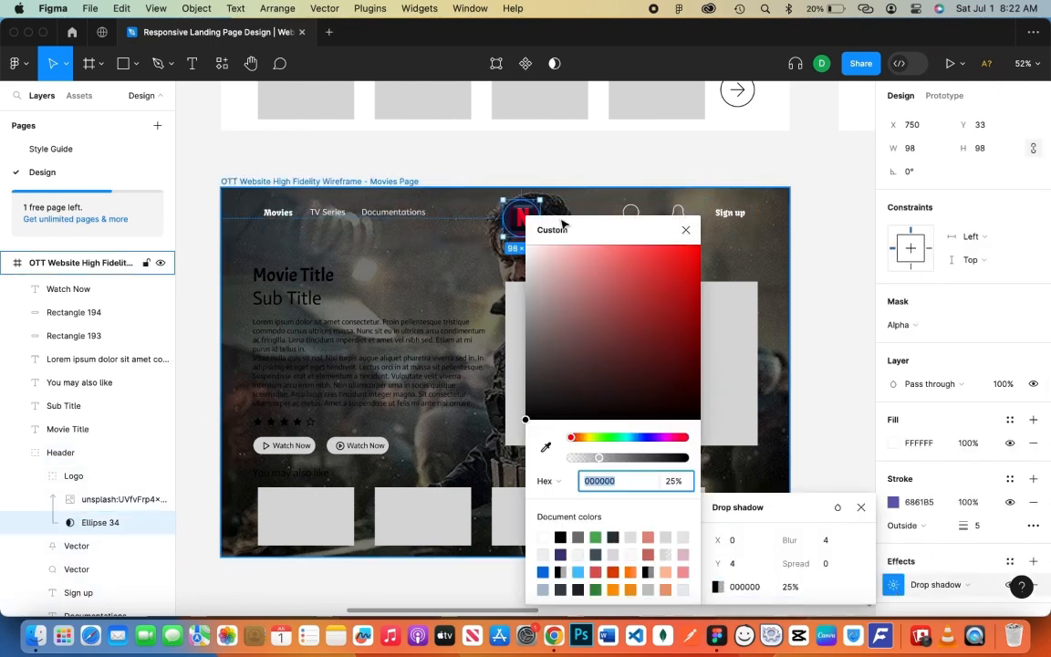
drag(563, 222, 545, 233)
click(96, 521)
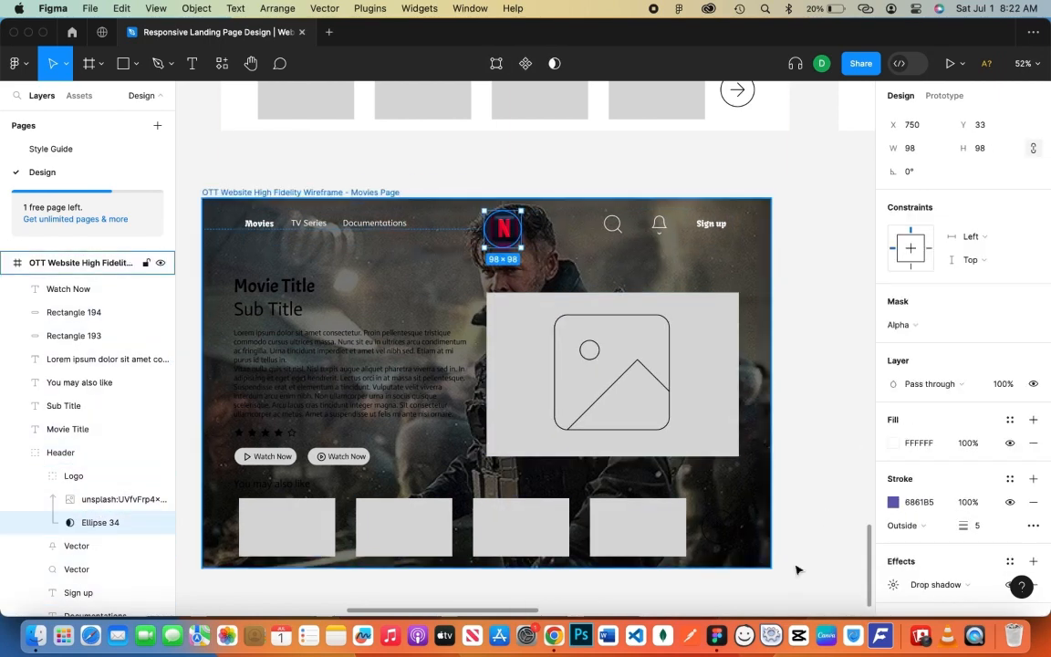
click(895, 586)
click(719, 586)
text(FFFFFF)
key(Return)
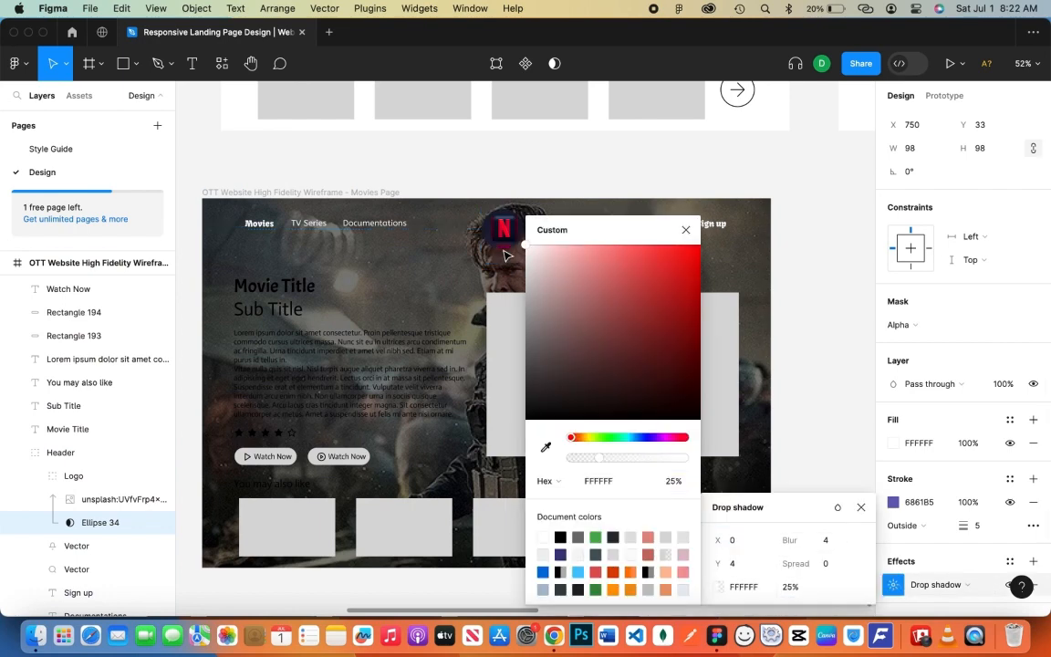
click(686, 230)
click(1034, 584)
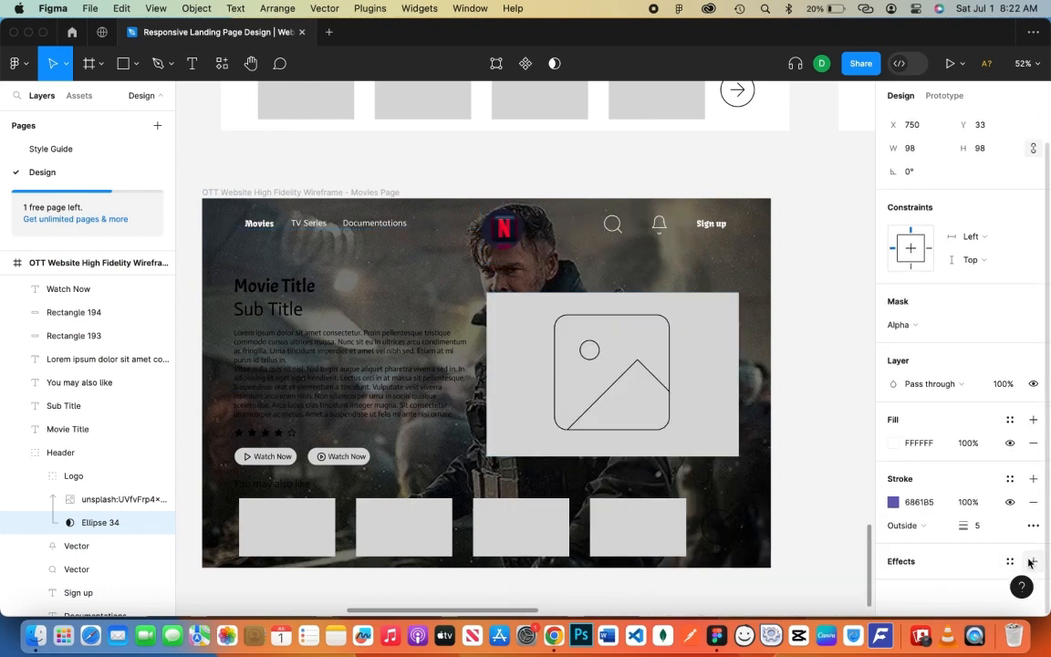
Recolour the Movie Title, Sub Title and lorem ipsum paragraph text to white
click(786, 369)
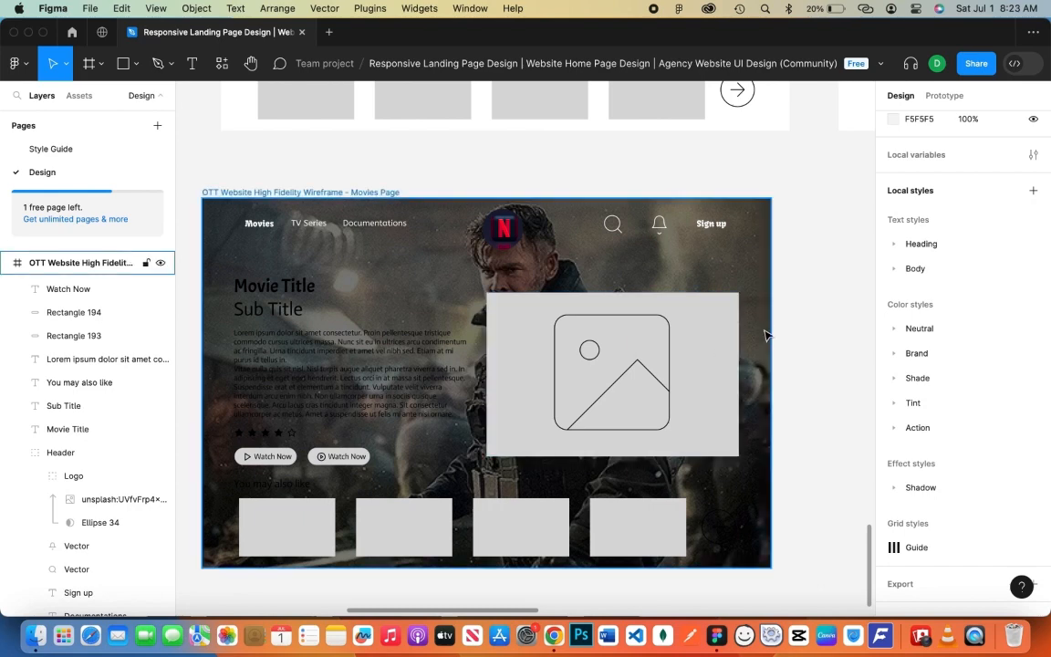
click(274, 287)
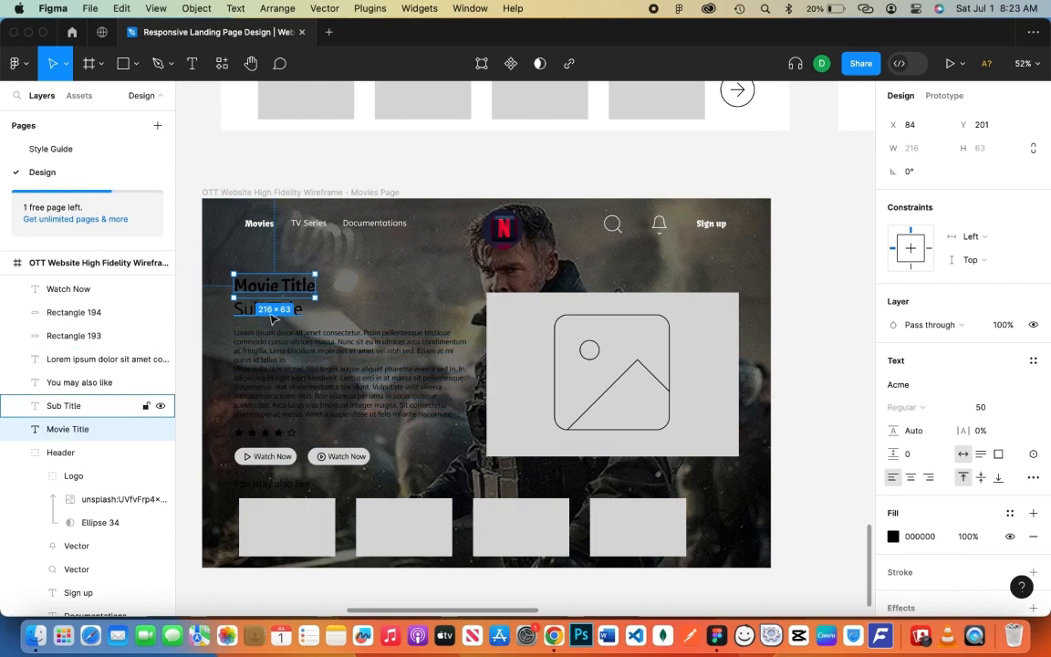
shift+click(248, 311)
shift+click(267, 346)
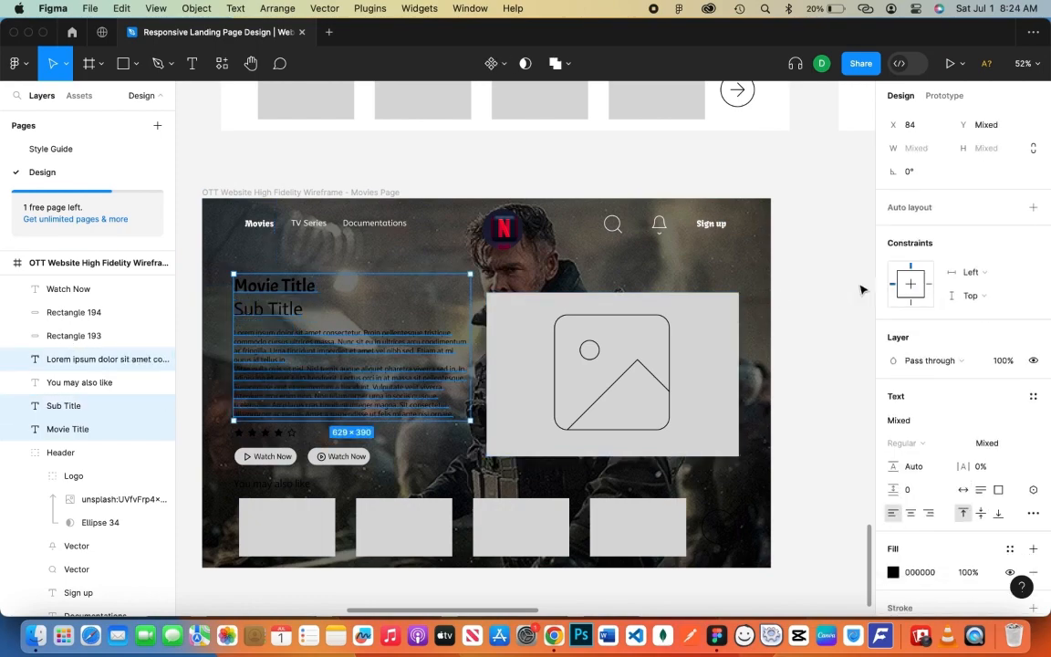
click(894, 573)
drag(743, 354, 555, 181)
click(555, 178)
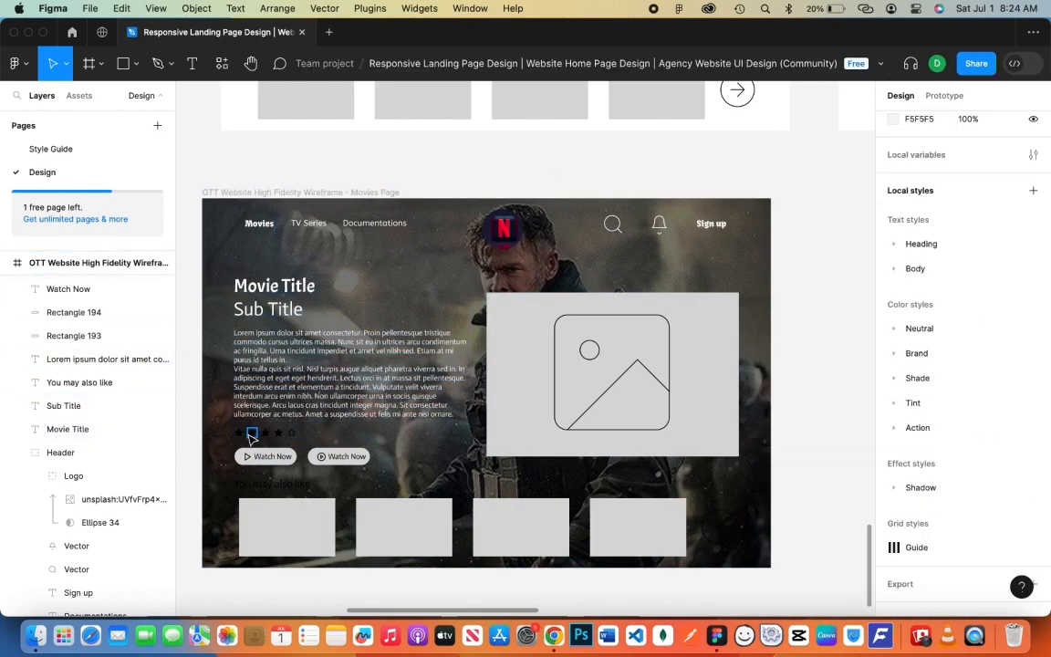
Try an orange FF9900 fill on the first four star frames below the paragraph and undo it
click(239, 432)
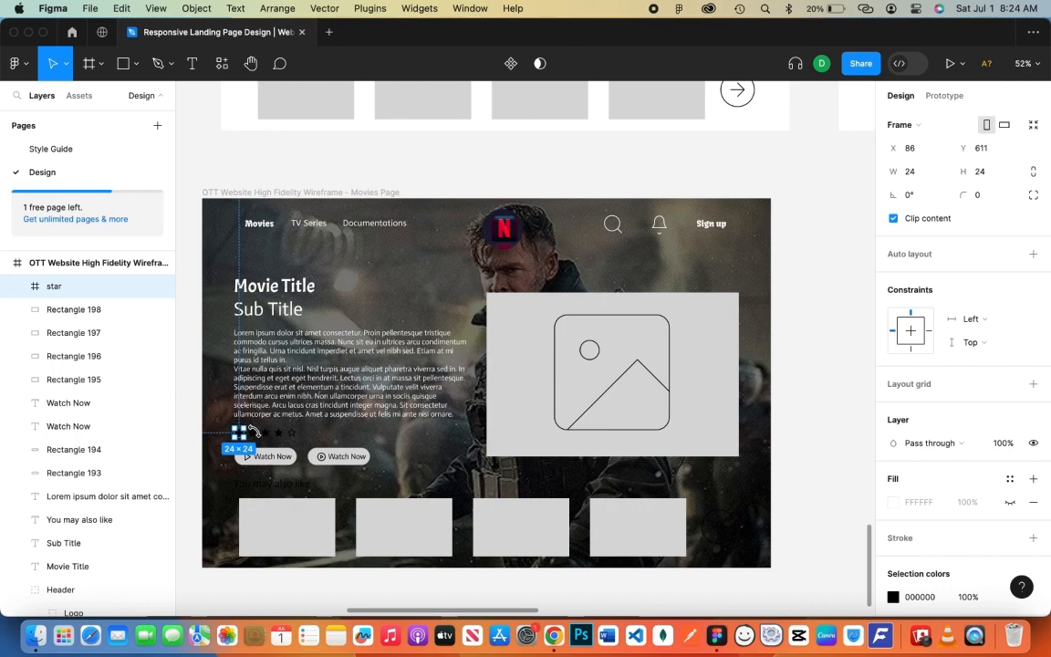
shift+click(263, 433)
shift+click(271, 434)
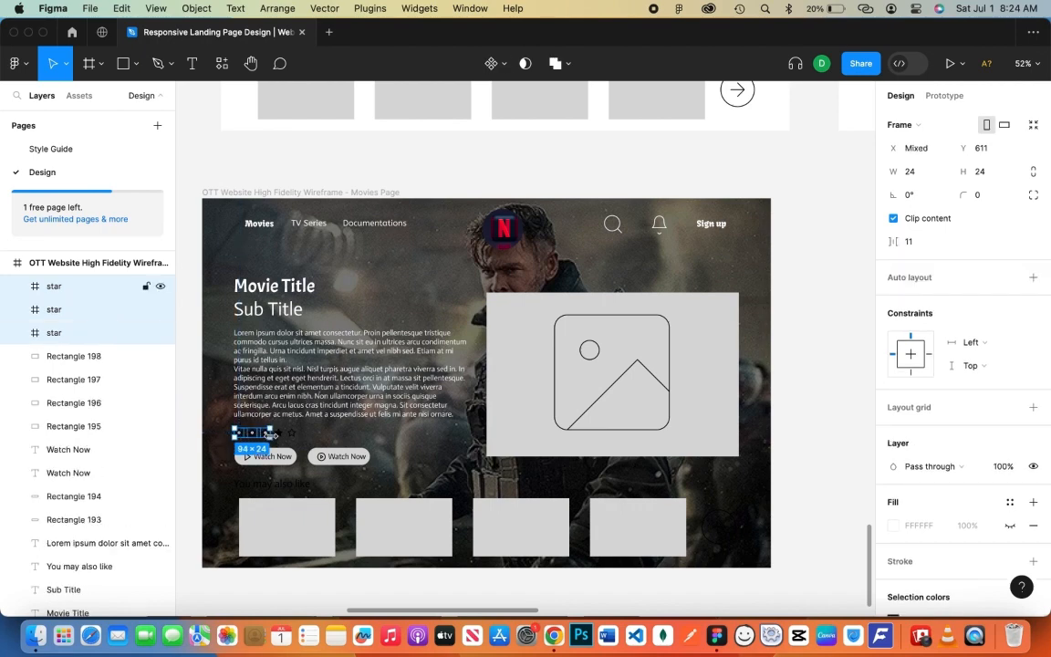
shift+click(280, 433)
click(893, 525)
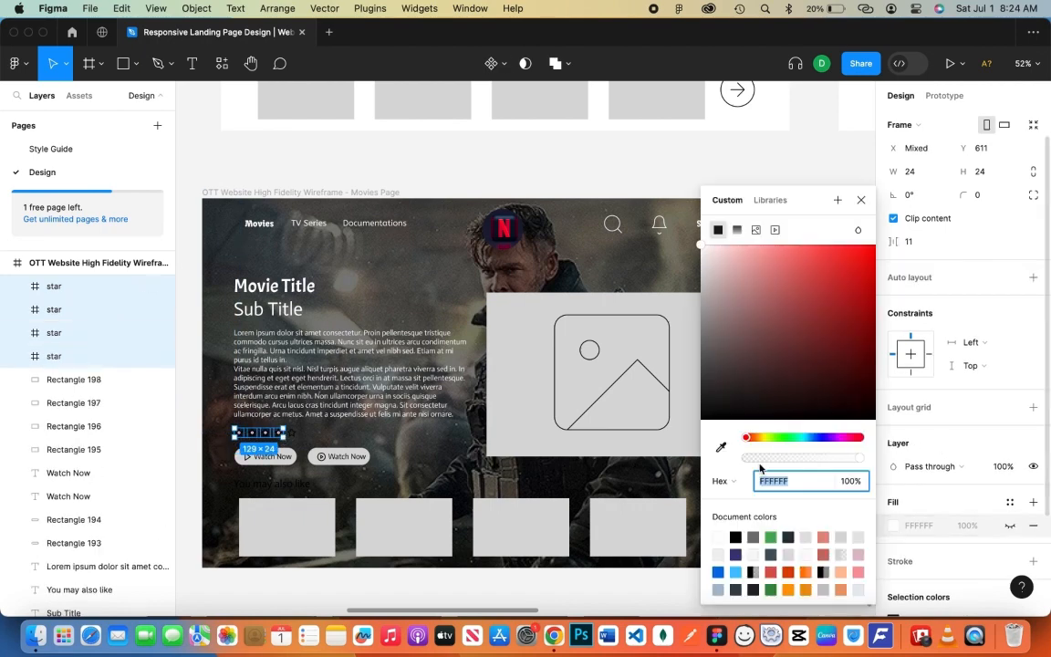
click(794, 591)
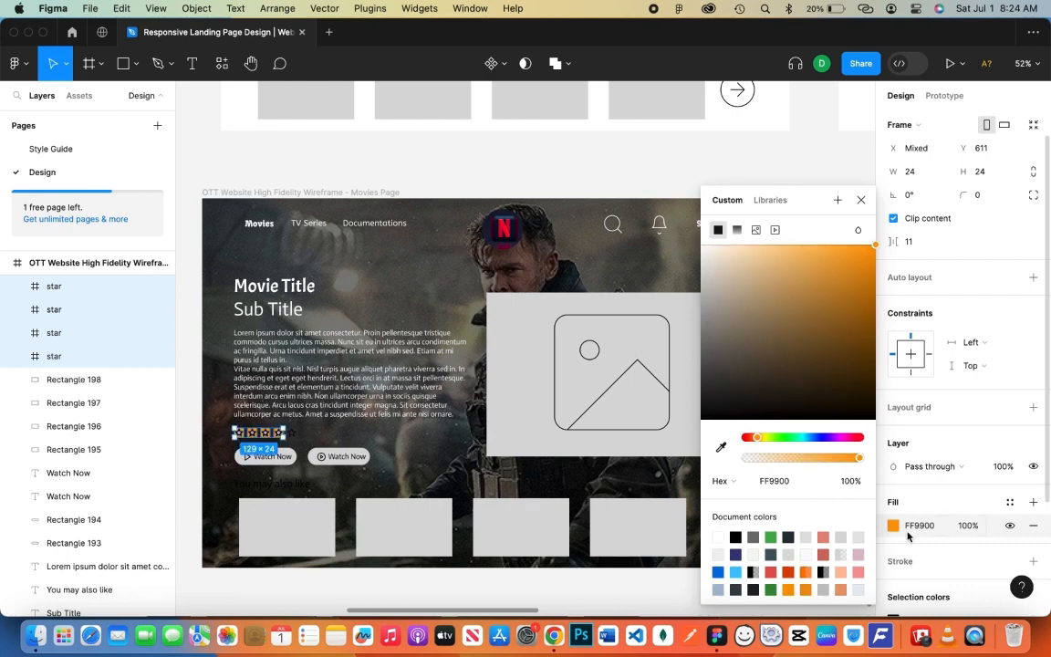
key(super+z)
click(861, 201)
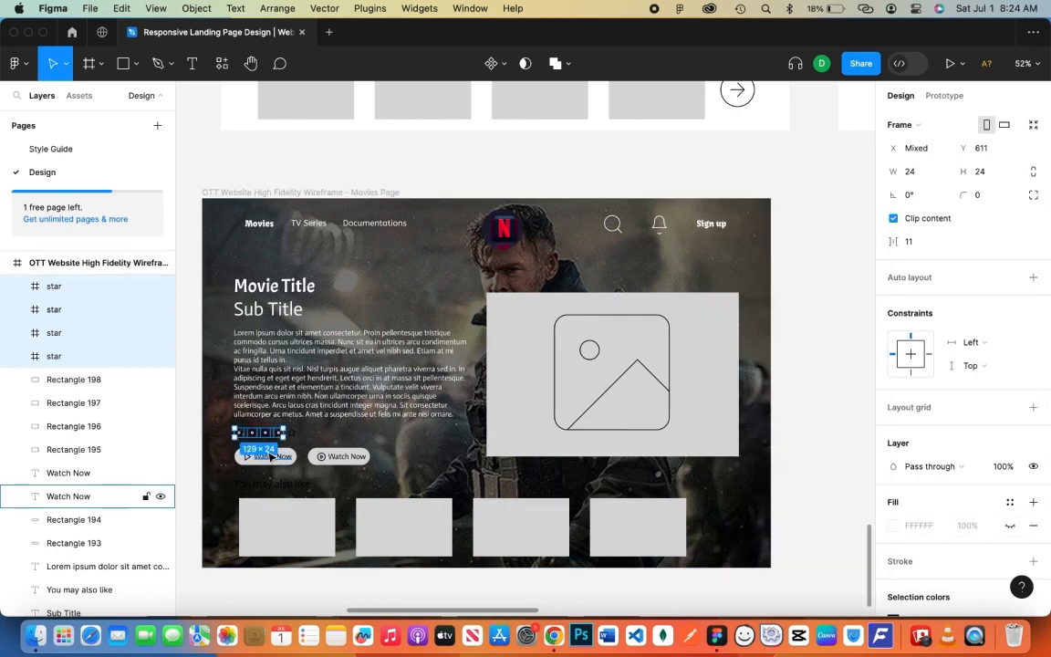
Try an orange FF9900 fill on only the third star's vector and undo it
click(19, 313)
click(106, 335)
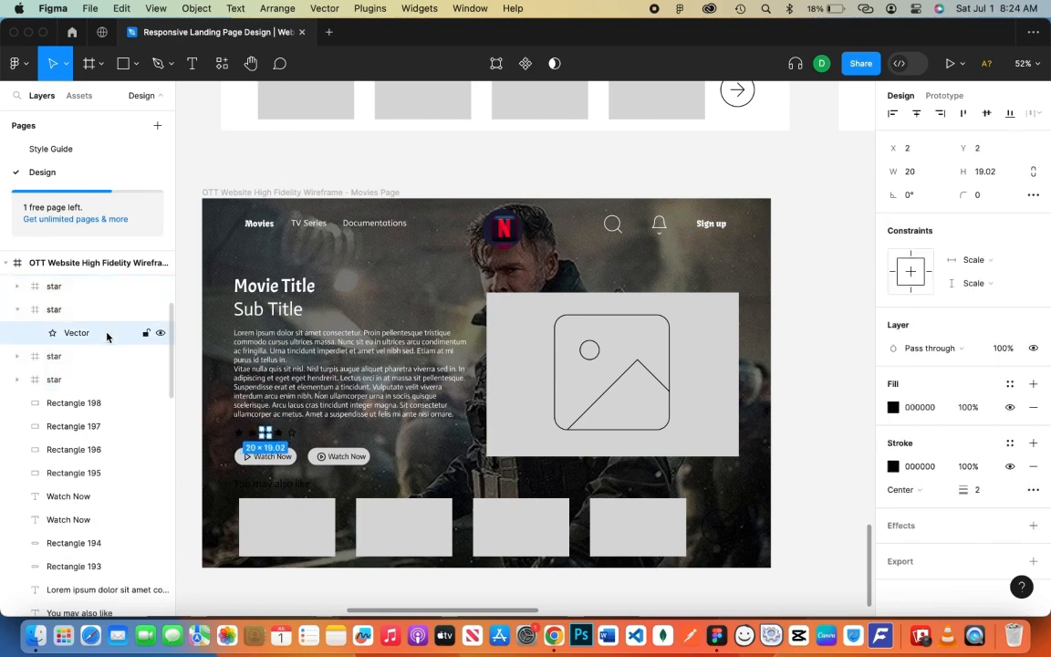
click(893, 407)
click(801, 583)
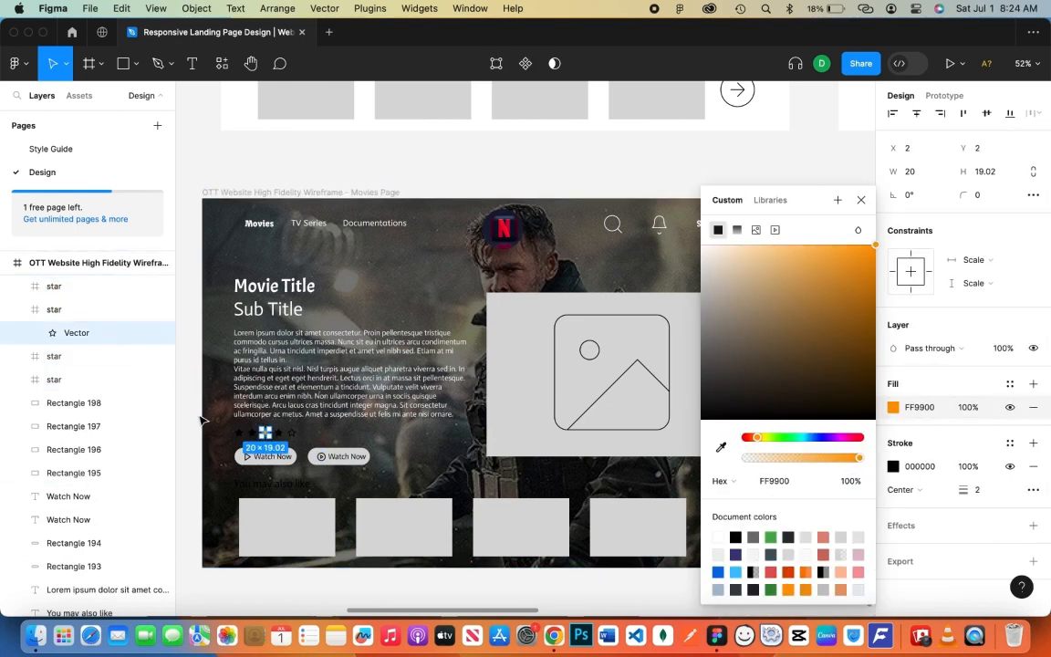
key(super+z)
Select the vector shapes inside all five rating stars and fill them with orange FF9900
click(16, 286)
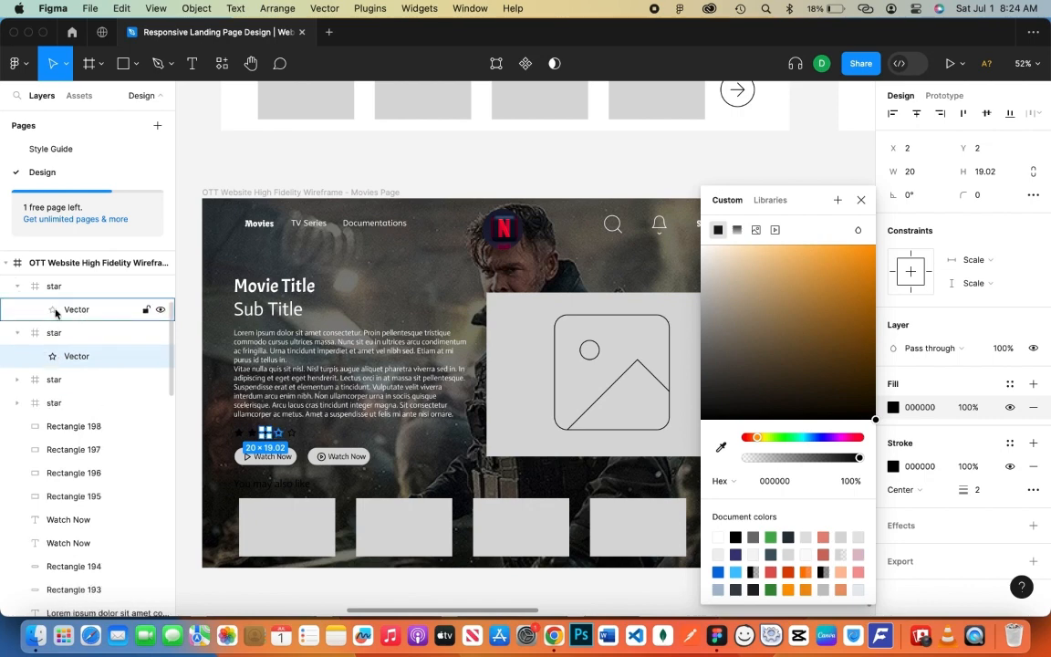
shift+click(67, 311)
click(17, 379)
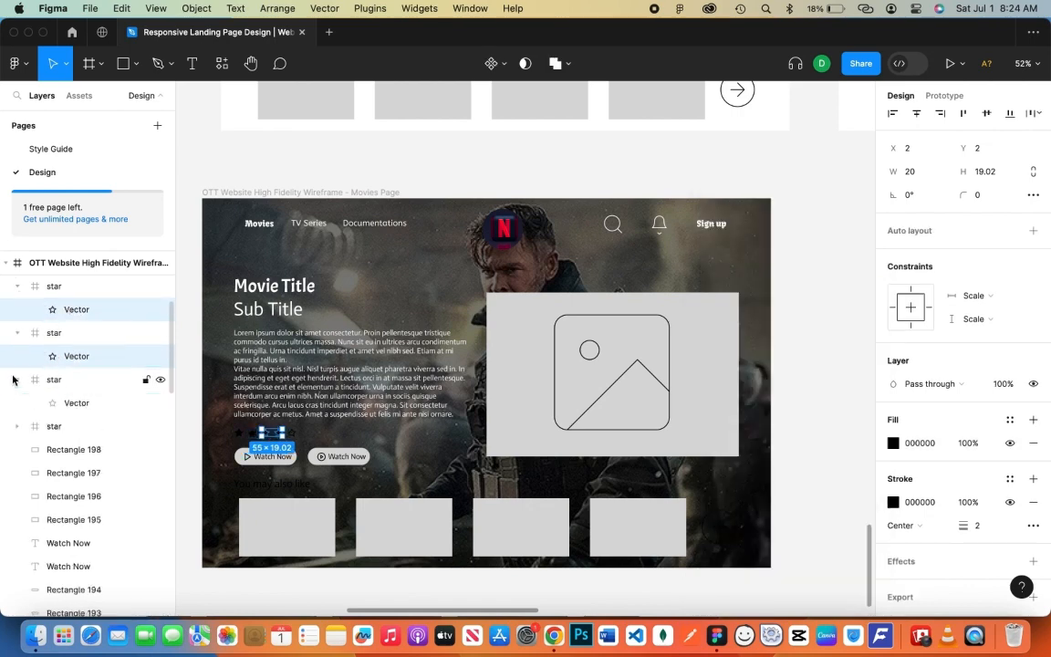
shift+click(64, 403)
click(16, 426)
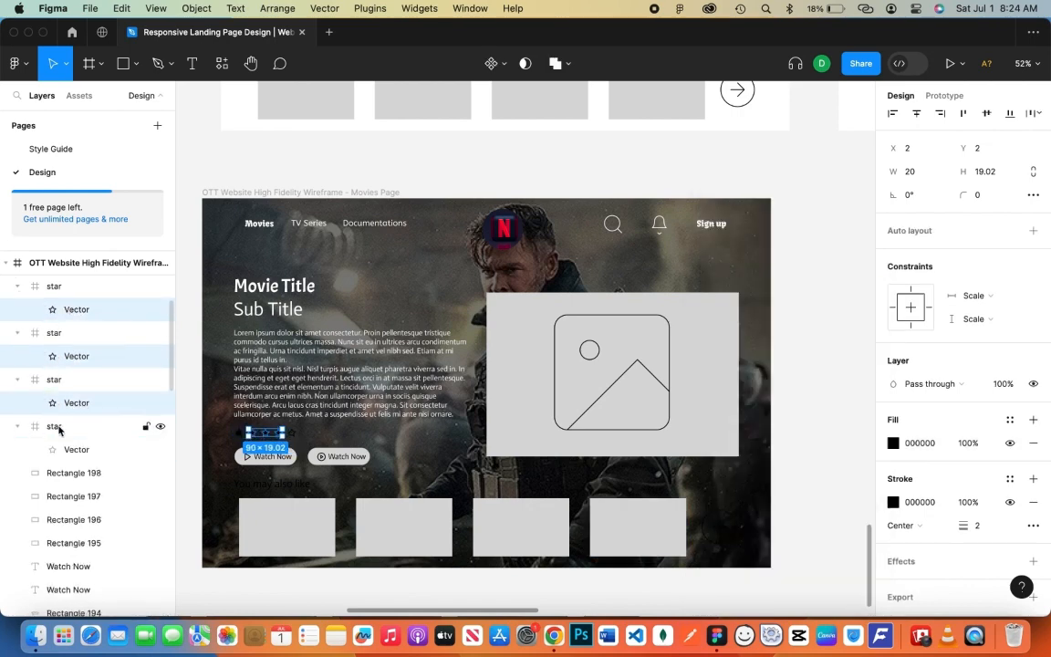
shift+click(77, 448)
scroll(88, 401, up, 1)
click(16, 310)
click(16, 356)
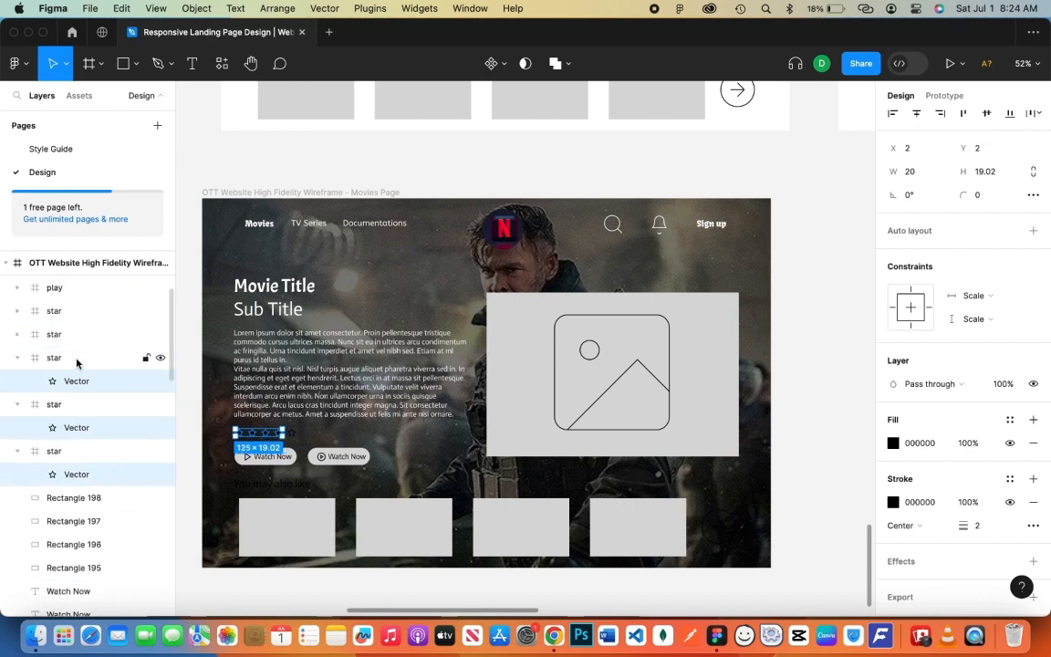
click(16, 357)
click(17, 333)
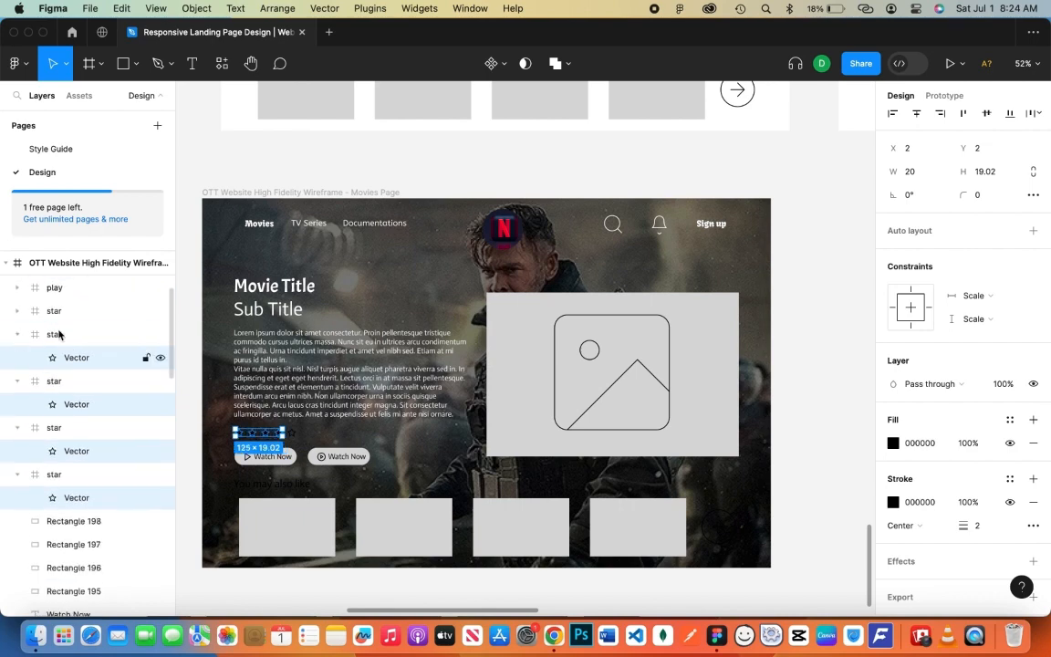
click(16, 310)
super+click(76, 338)
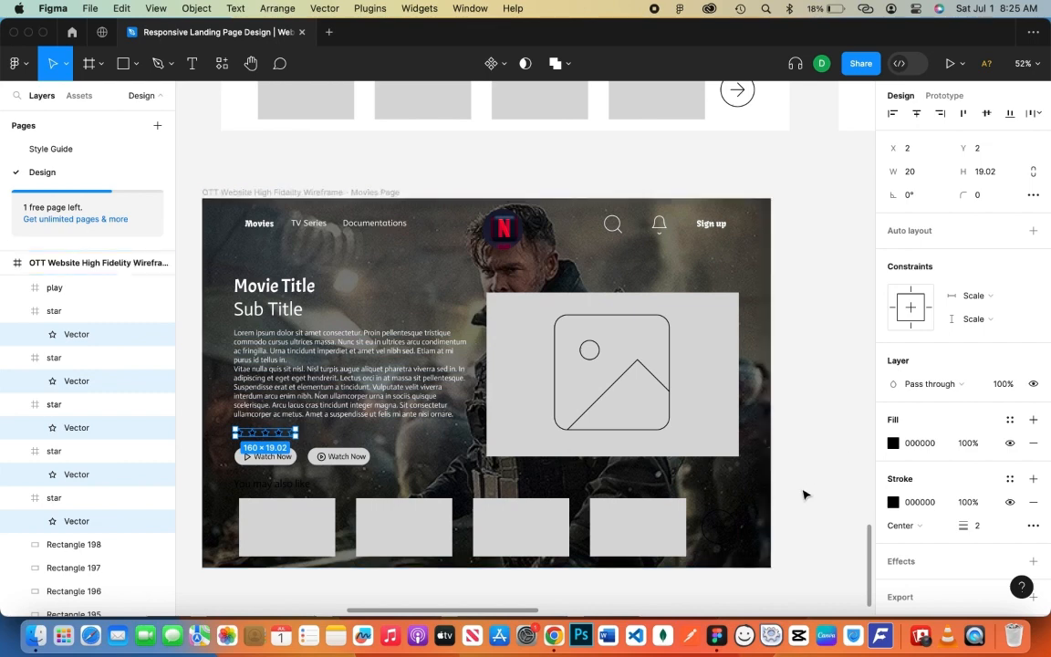
click(893, 443)
click(791, 588)
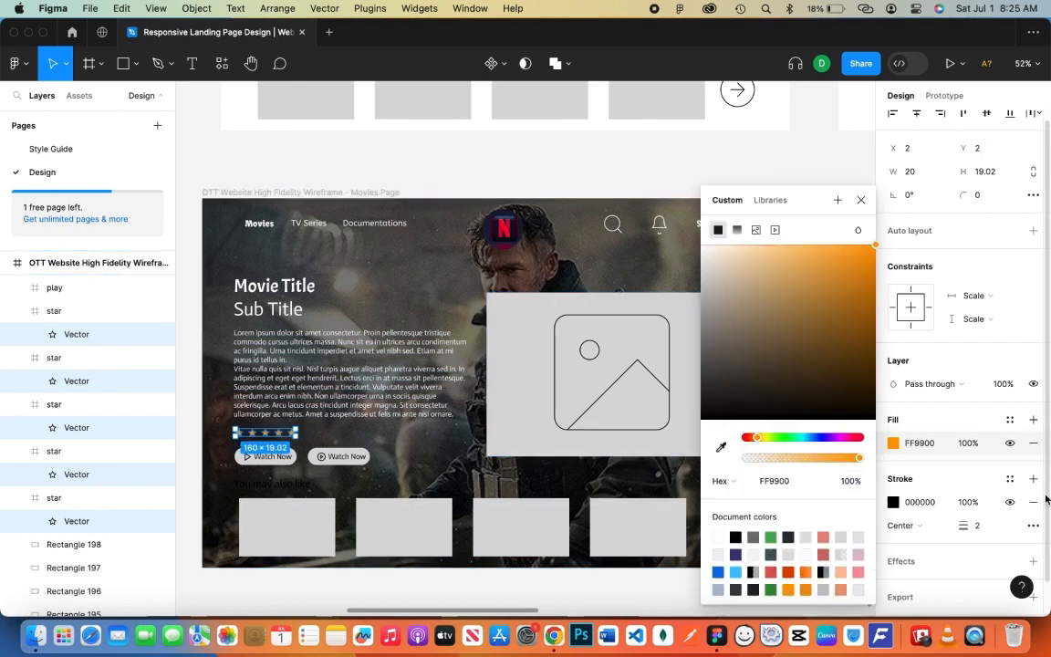
click(860, 200)
Give the five star vectors a white FFFFFF stroke with a weight of 3
click(893, 501)
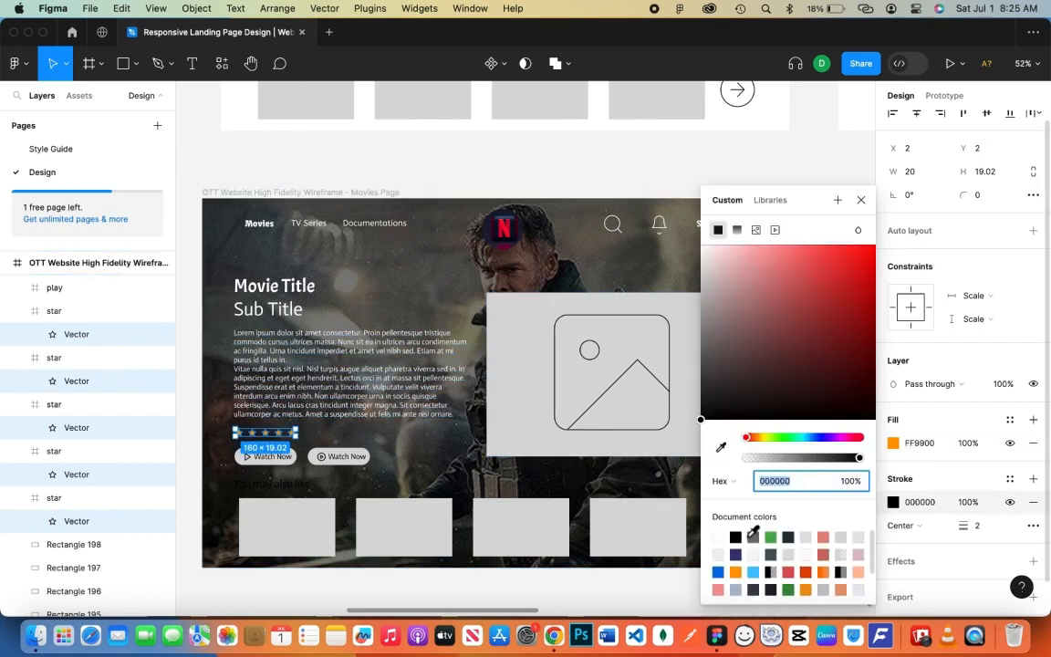
text(FFFFFF)
key(Return)
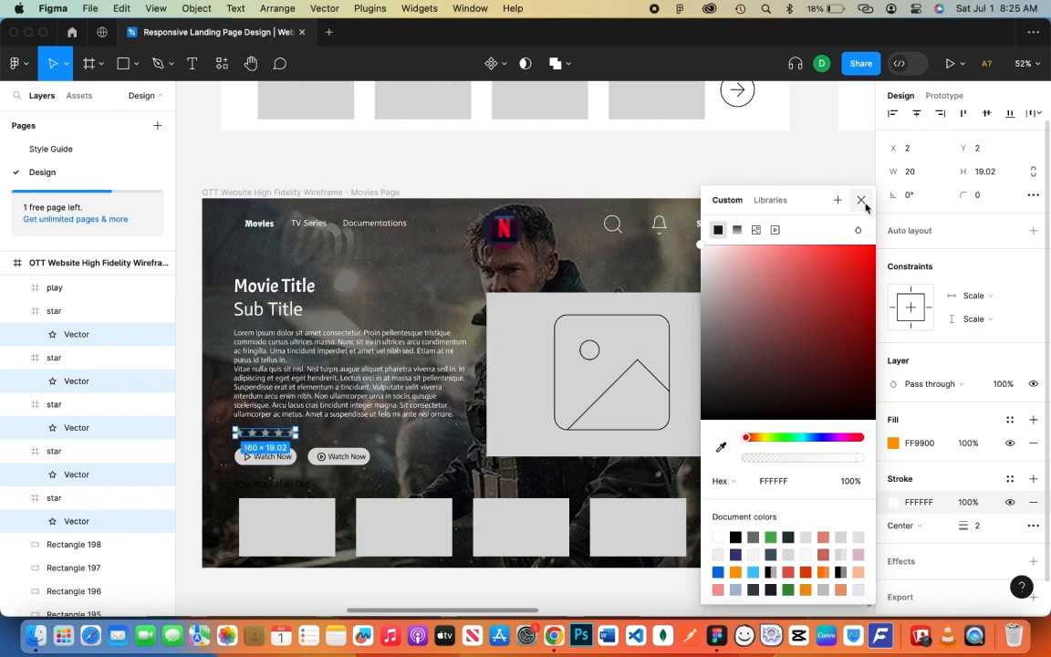
click(861, 200)
click(975, 525)
text(3)
key(Return)
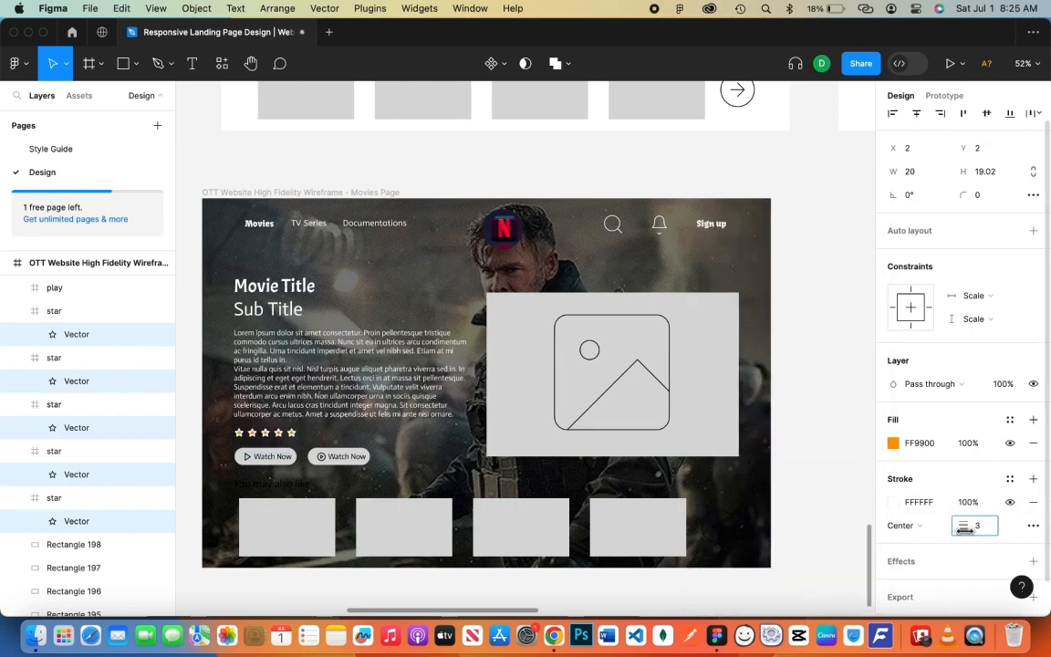
Set the fill opacity of the fifth star's vector to 0%
click(107, 335)
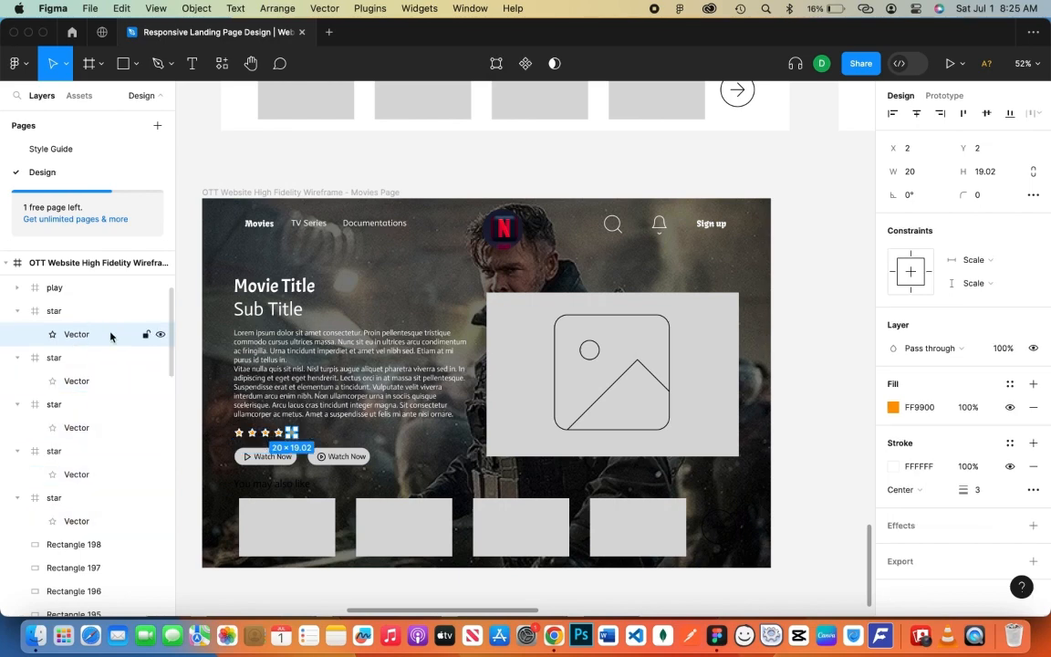
click(892, 408)
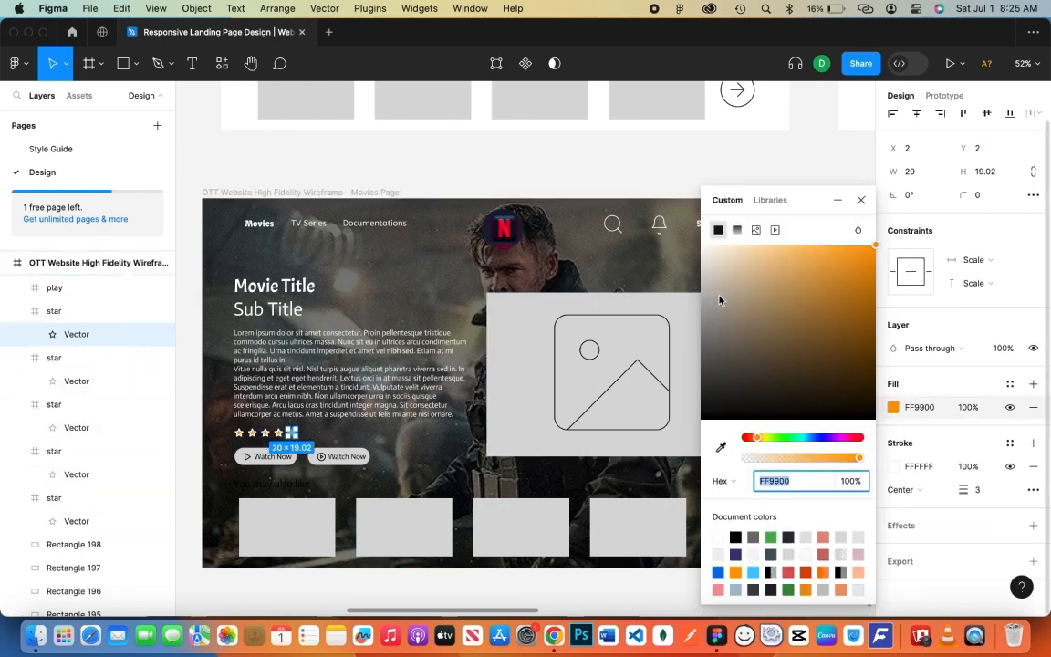
drag(791, 458, 652, 456)
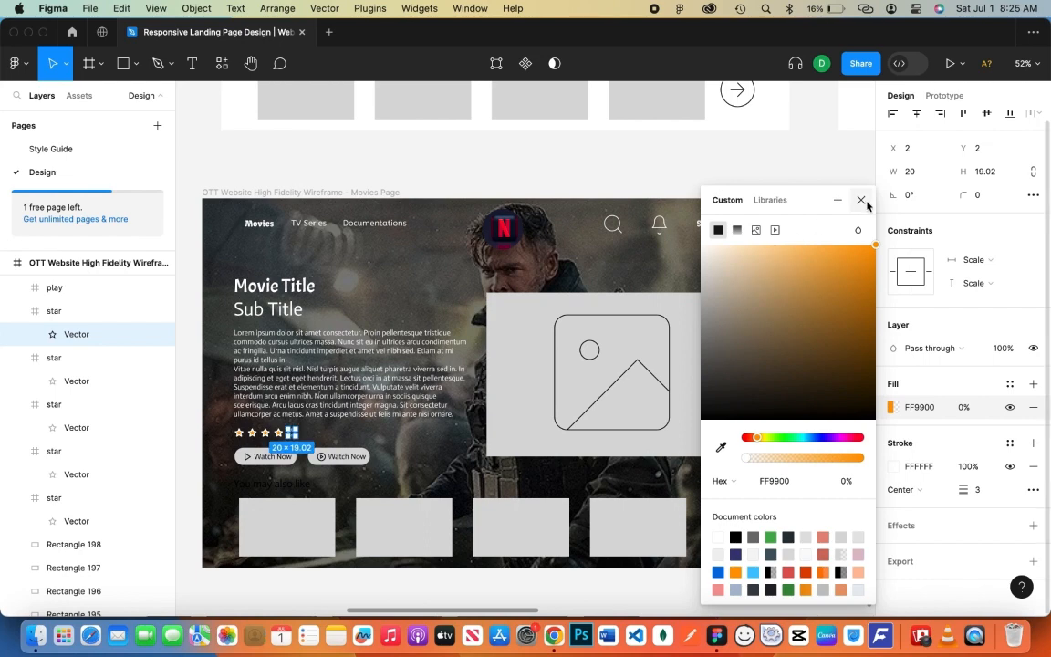
Replace the movie title text with EXTRACTION 2 and the subtitle text with THRILLER/ACTION
click(862, 201)
click(826, 268)
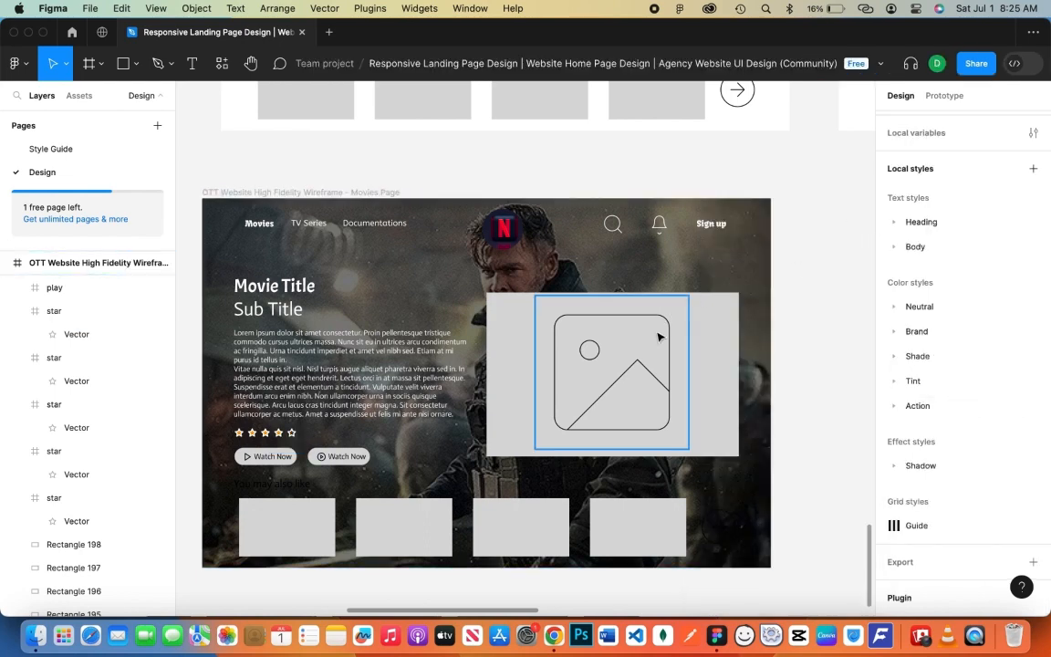
click(275, 284)
key(Return)
text(EXTRACTION 2)
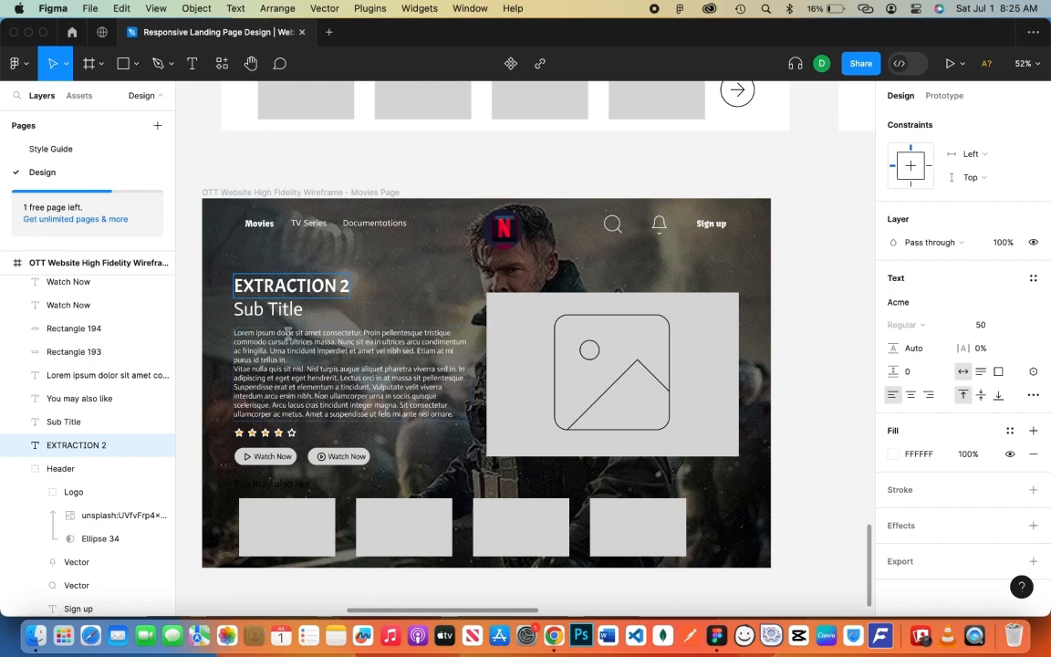
click(269, 309)
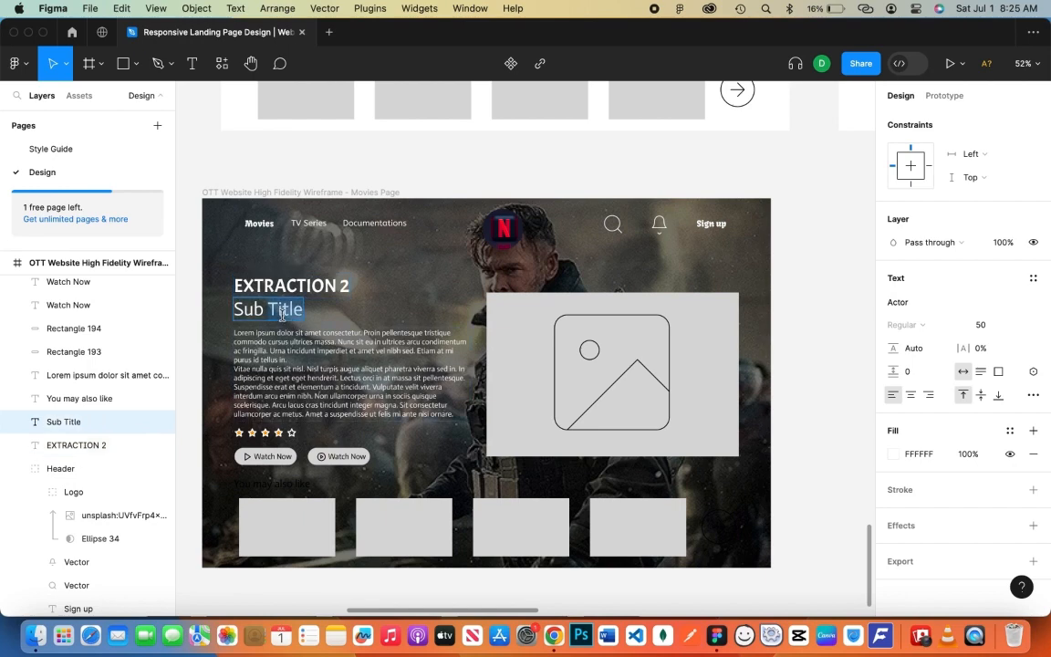
key(Return)
text(THRILLER/A)
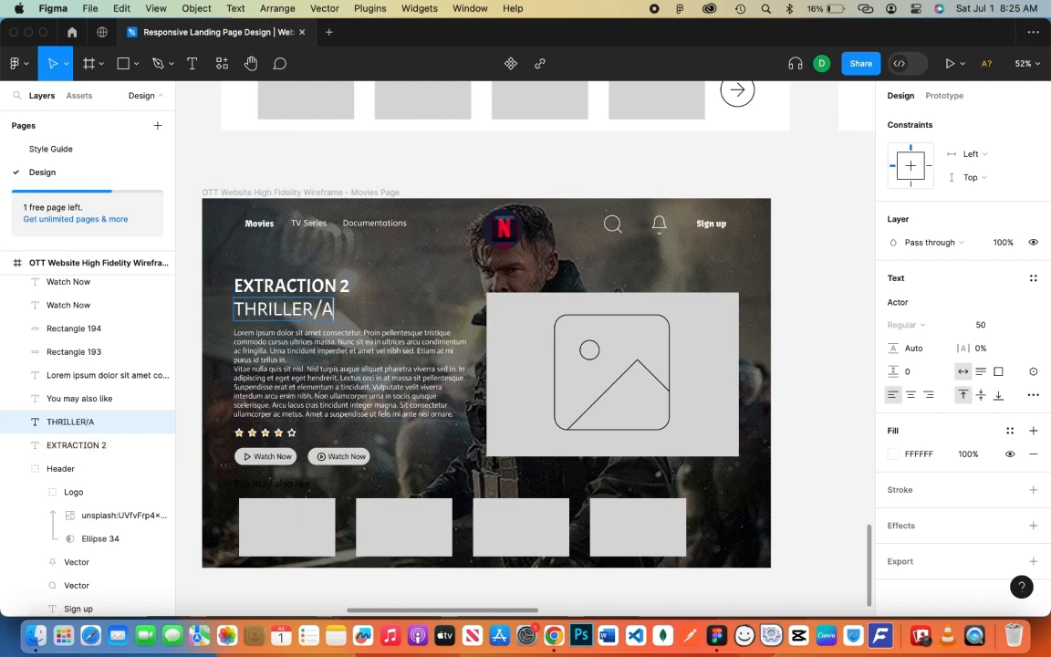
text(CTION)
Delete the large grey rectangle and the image placeholder icon covering the hero picture
click(723, 363)
click(722, 363)
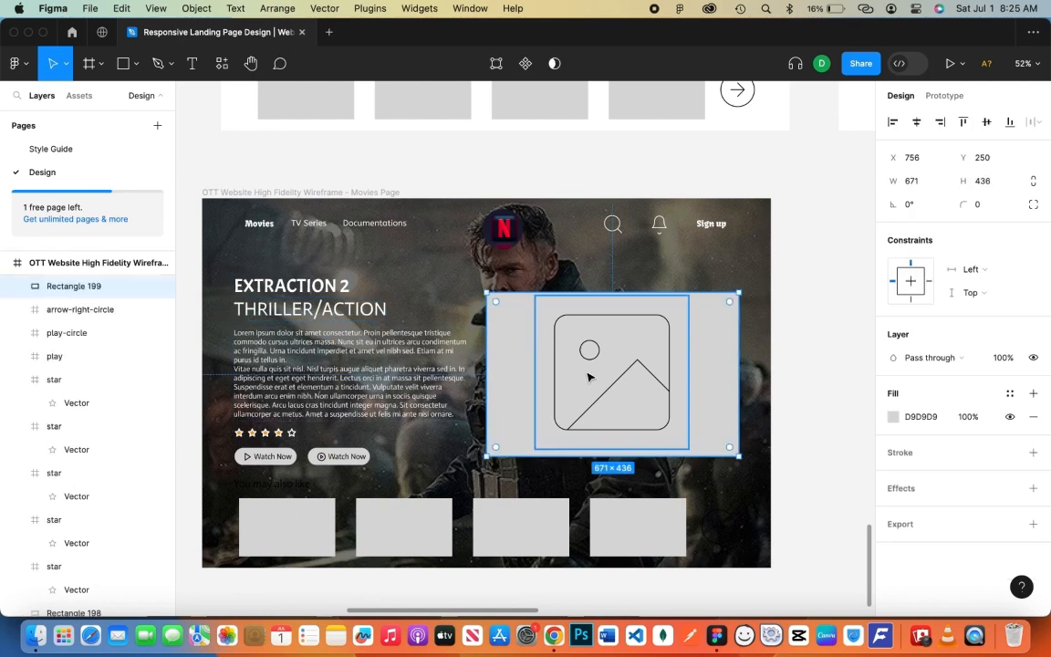
key(Delete)
click(571, 391)
key(Delete)
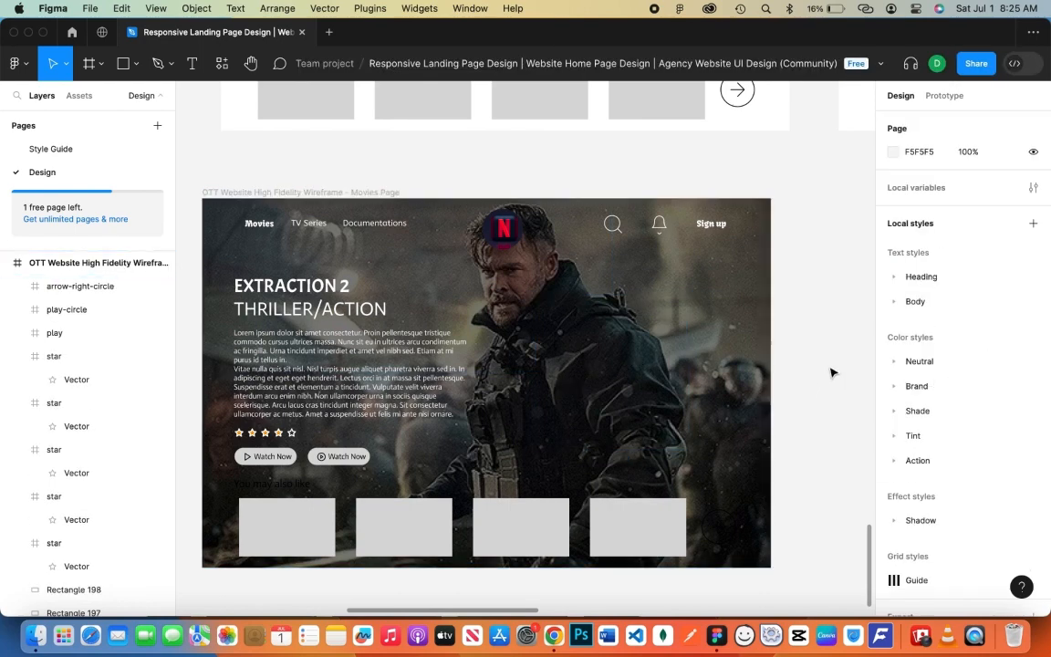
Fill the background rectangles of both Watch Now buttons with black 000000
click(339, 457)
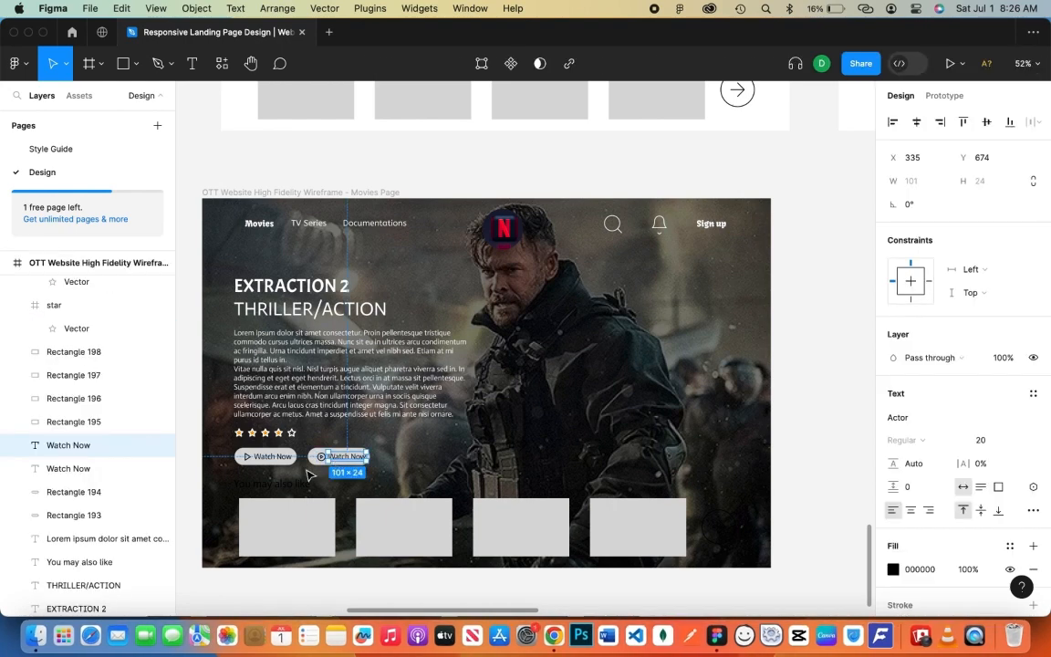
click(287, 461)
click(217, 481)
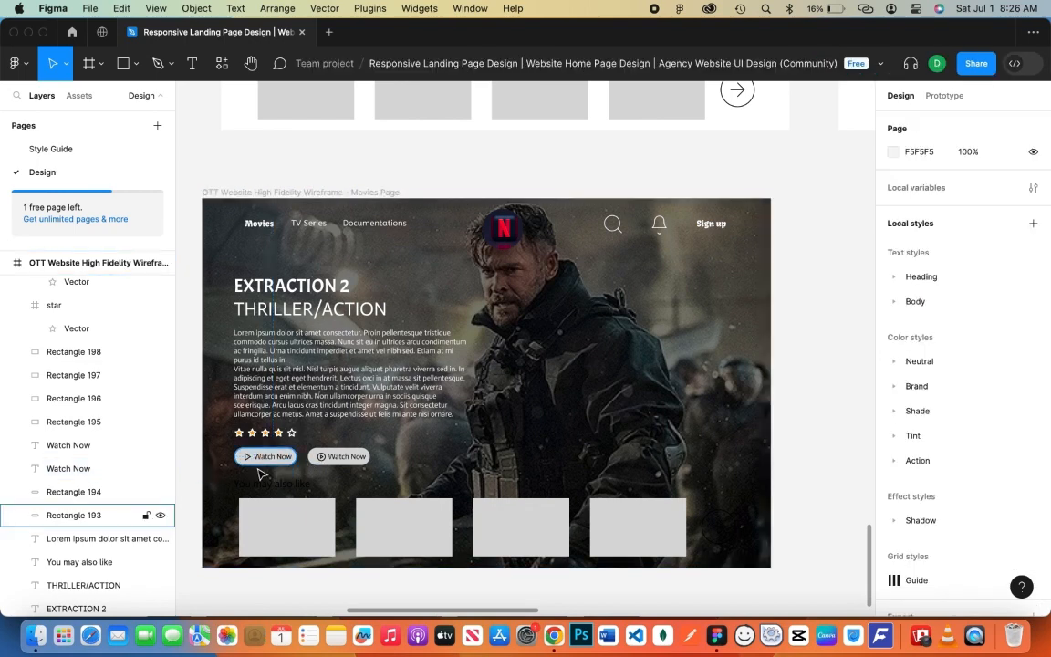
click(265, 462)
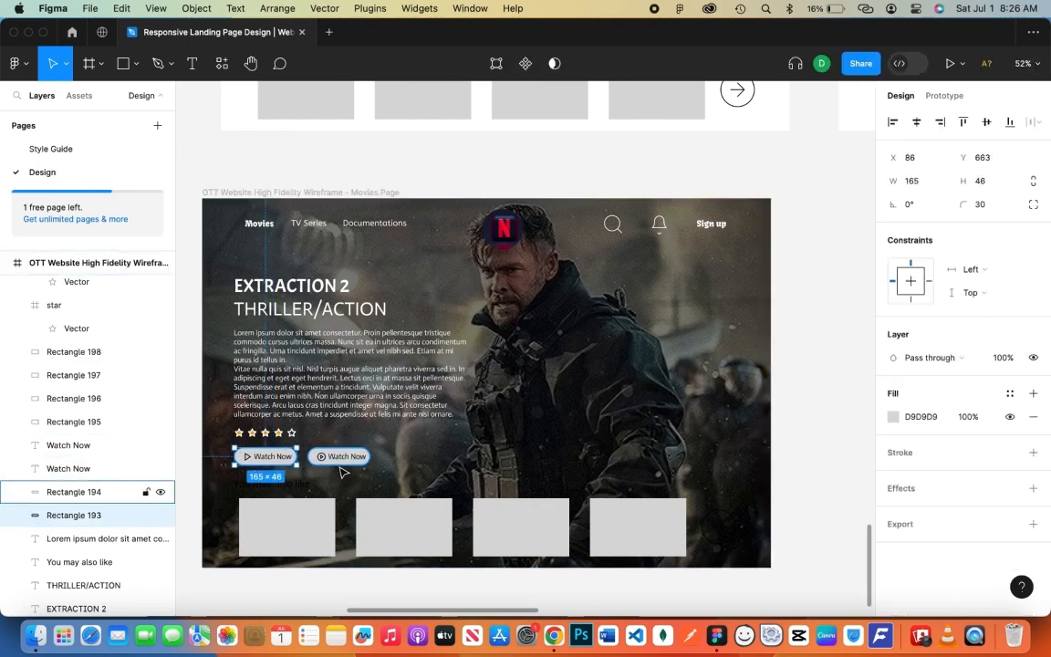
shift+click(339, 463)
click(888, 475)
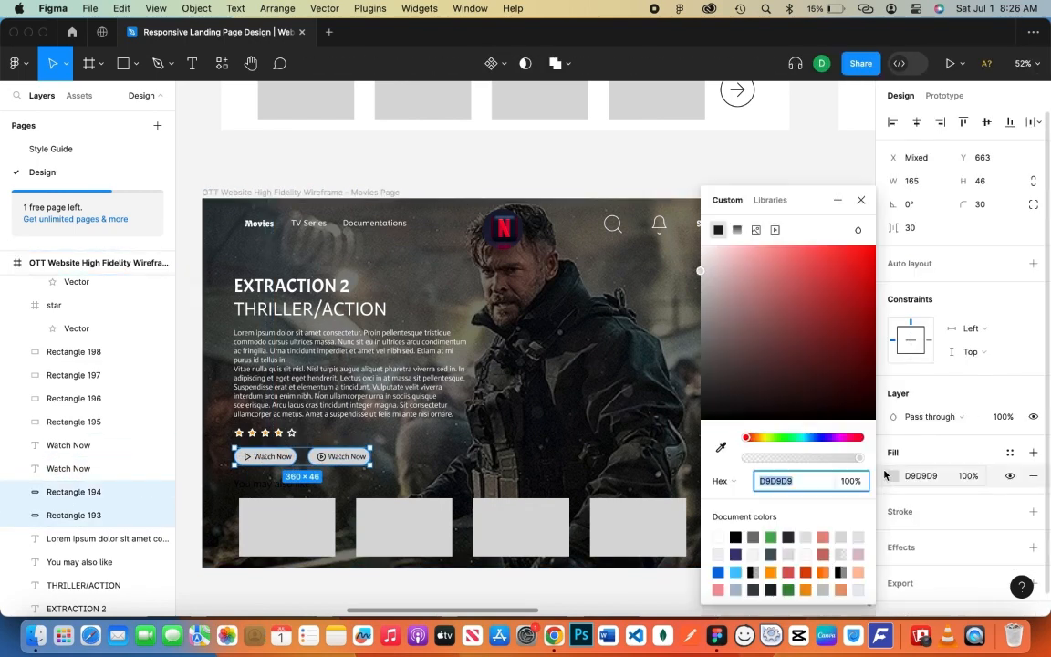
click(736, 535)
click(859, 200)
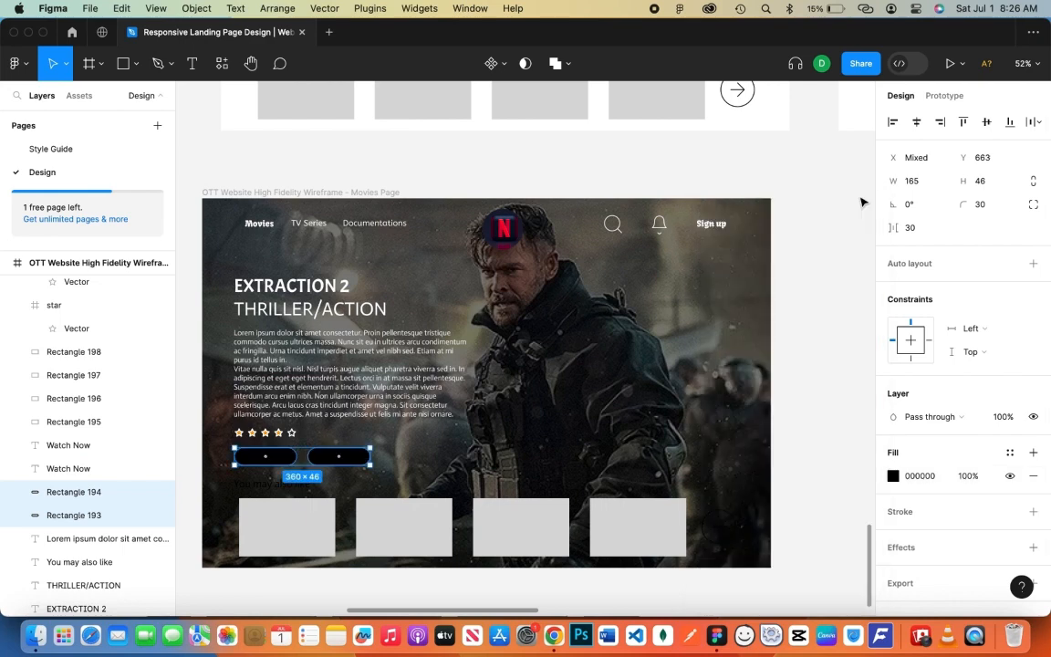
key(Escape)
Set the fill of both Watch Now button labels to white FFFFFF
click(359, 460)
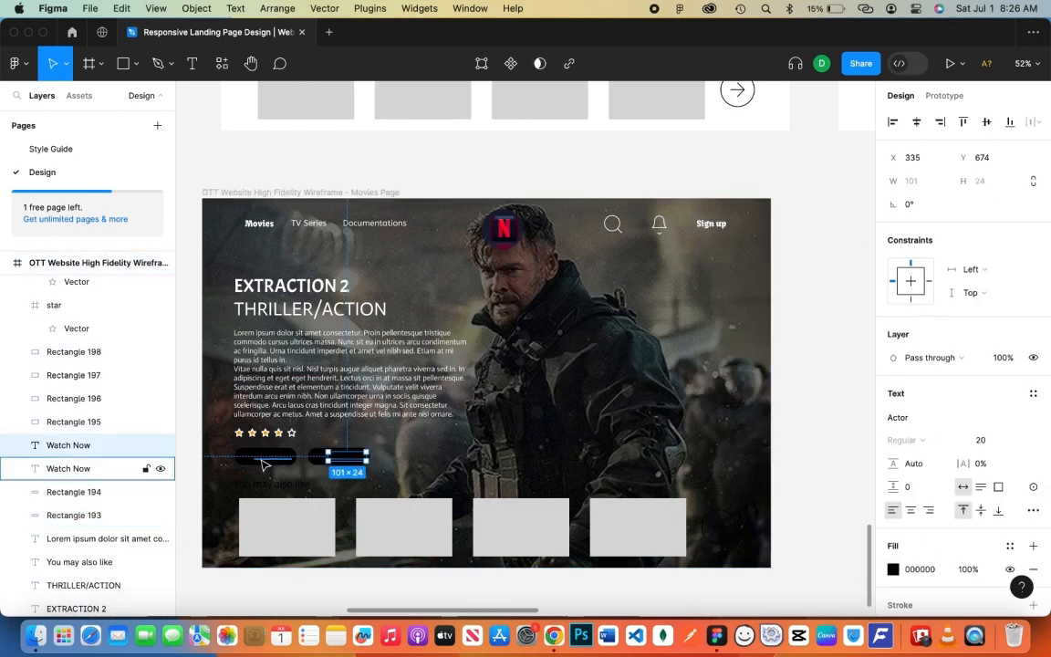
shift+click(69, 468)
scroll(891, 426, down, 5)
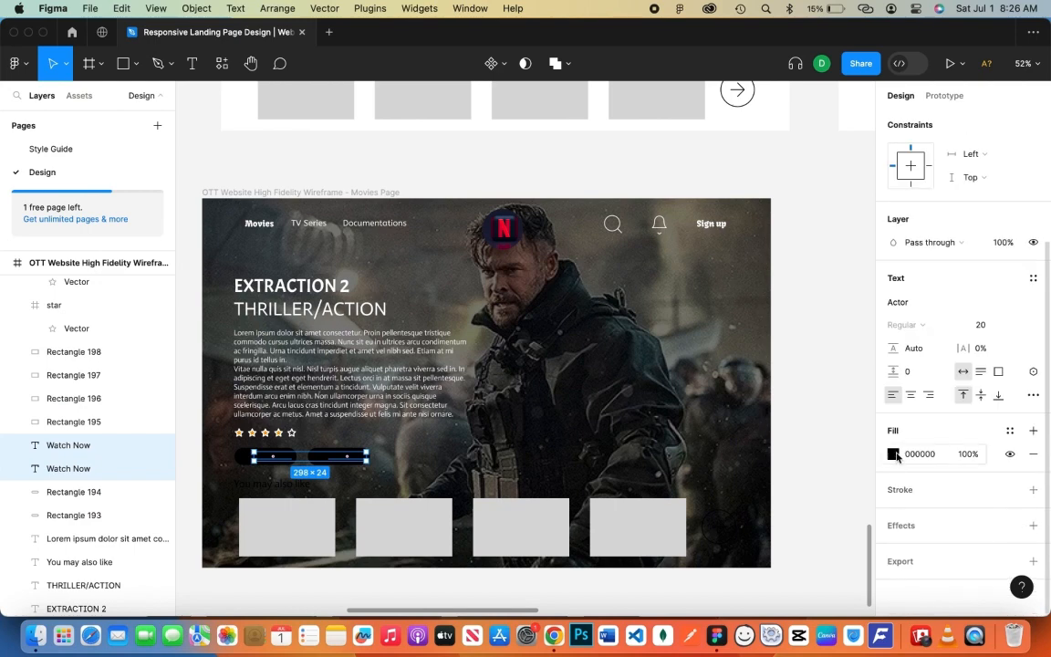
click(893, 453)
click(228, 465)
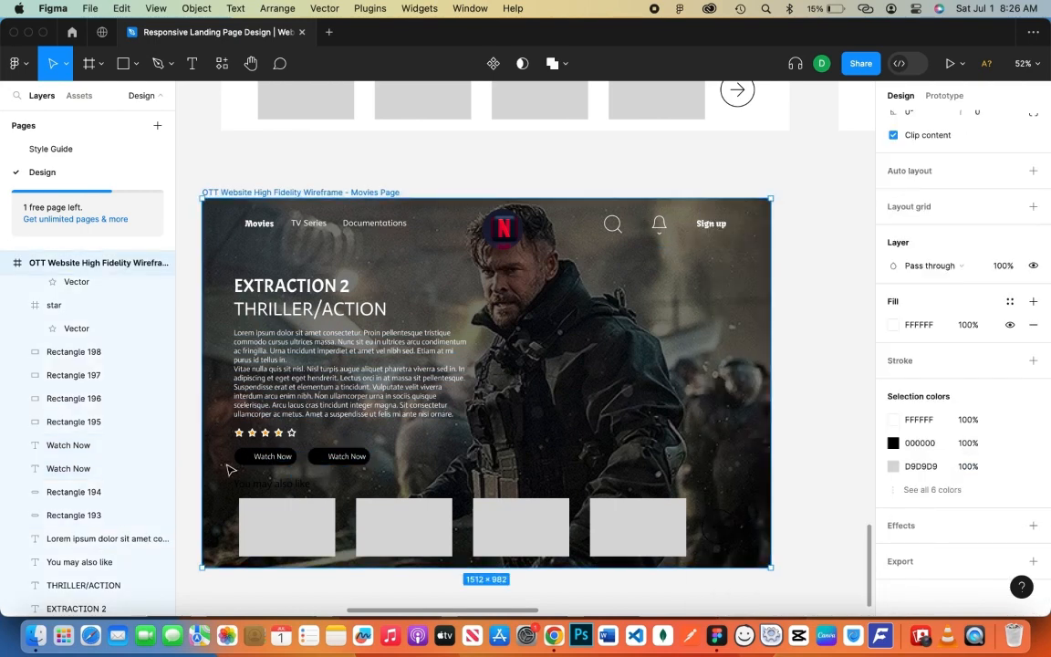
Change the stroke of the play icon's vector in the first Watch Now button to white
click(252, 462)
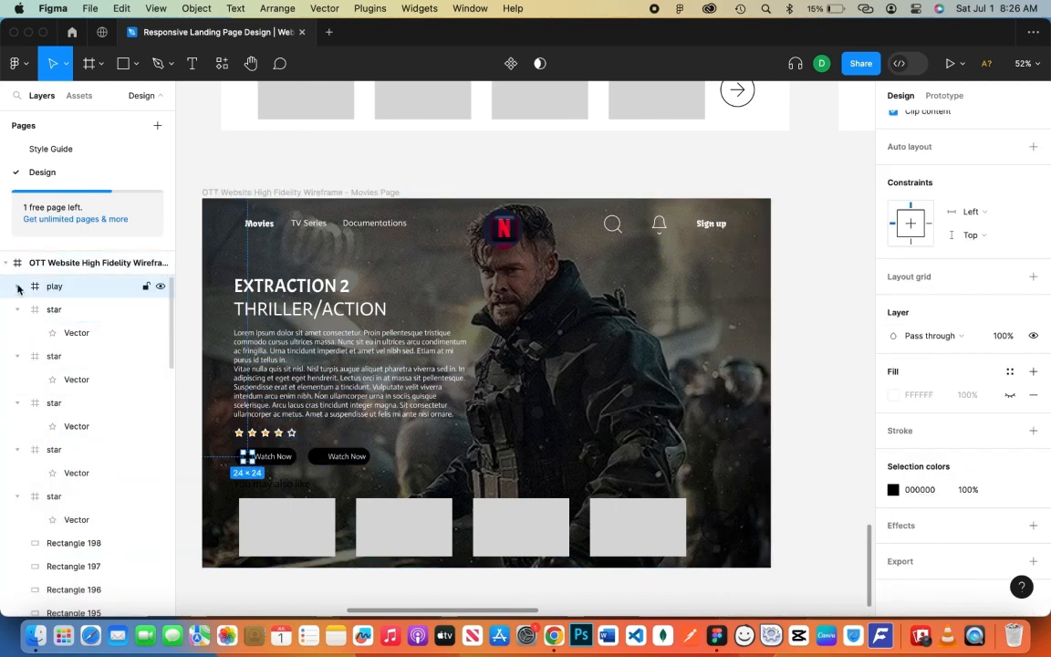
click(76, 309)
click(893, 453)
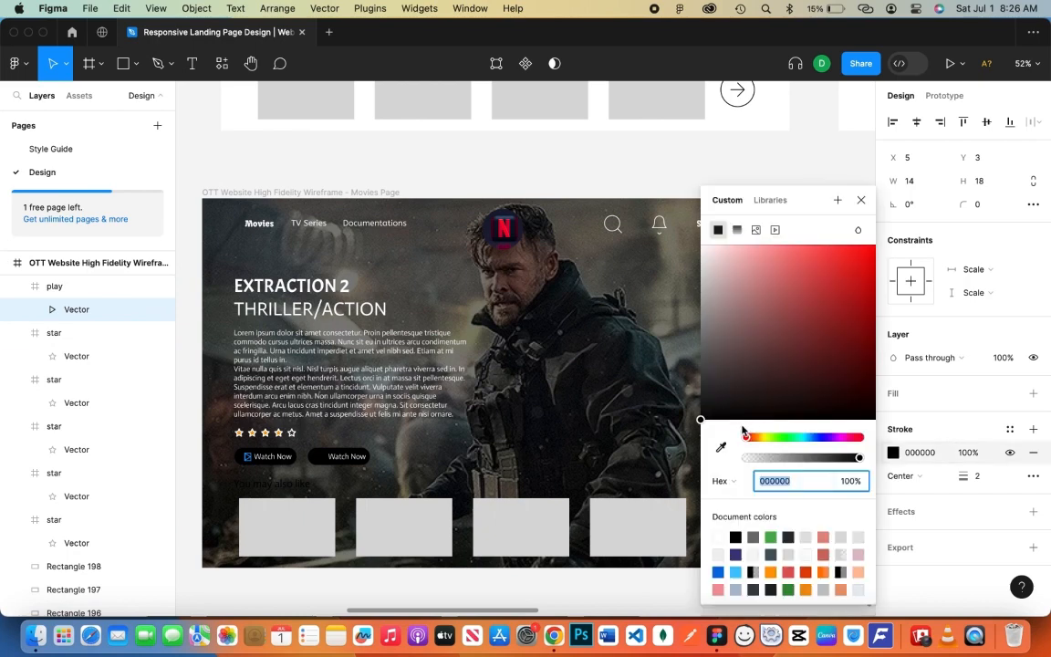
drag(731, 406, 664, 210)
click(861, 200)
click(299, 445)
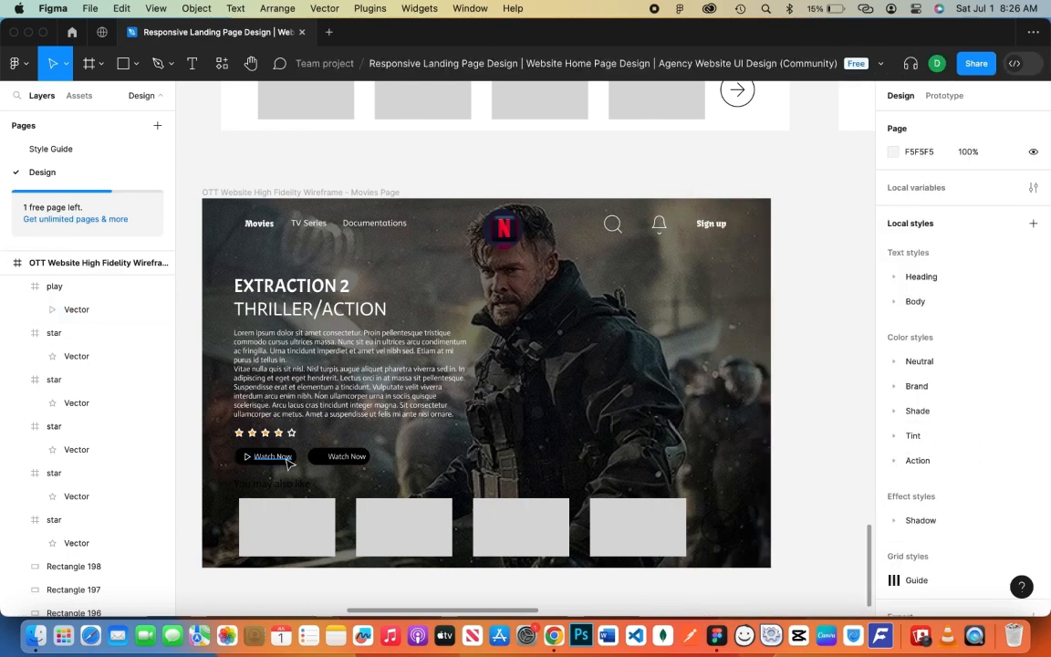
Change the stroke of both vectors in the second button's play-circle icon to white
click(323, 462)
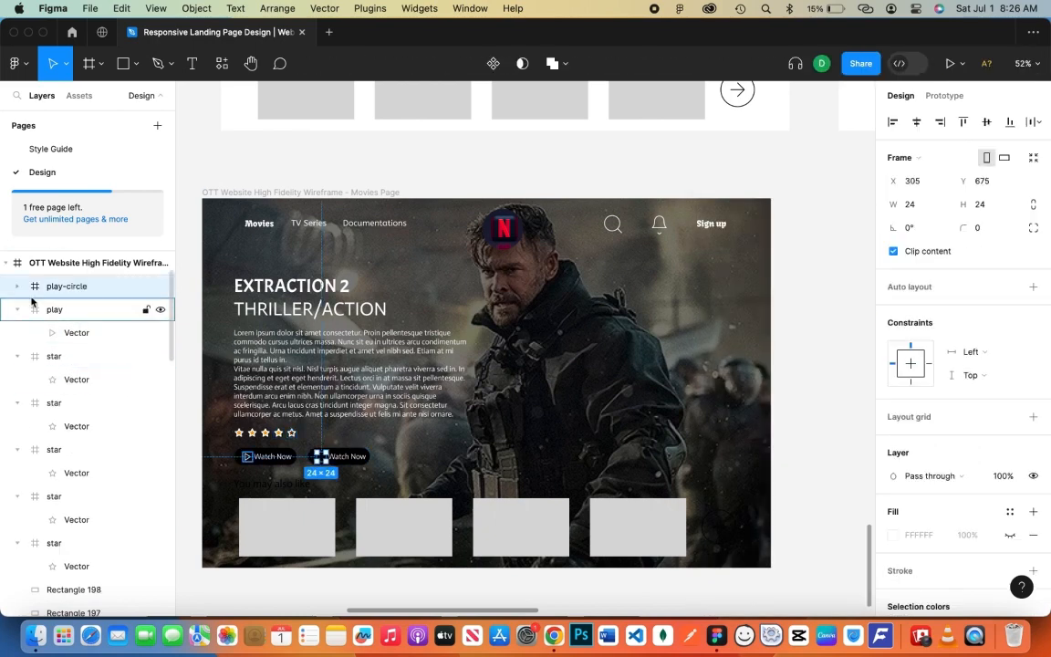
click(69, 310)
shift+click(82, 332)
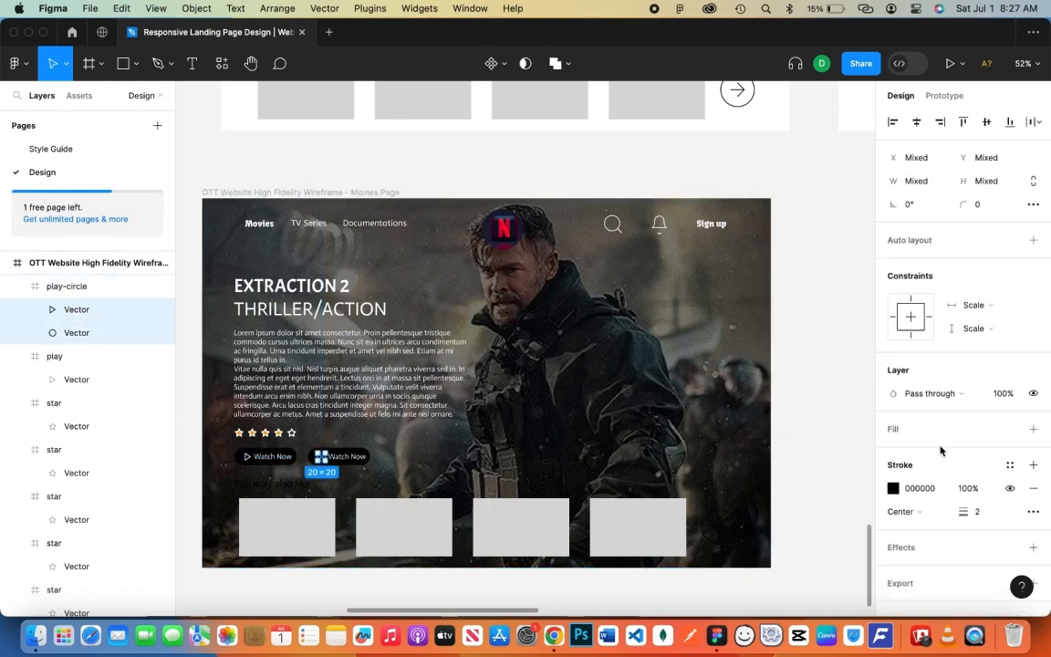
click(893, 488)
drag(772, 417, 633, 222)
key(Escape)
key(Escape)
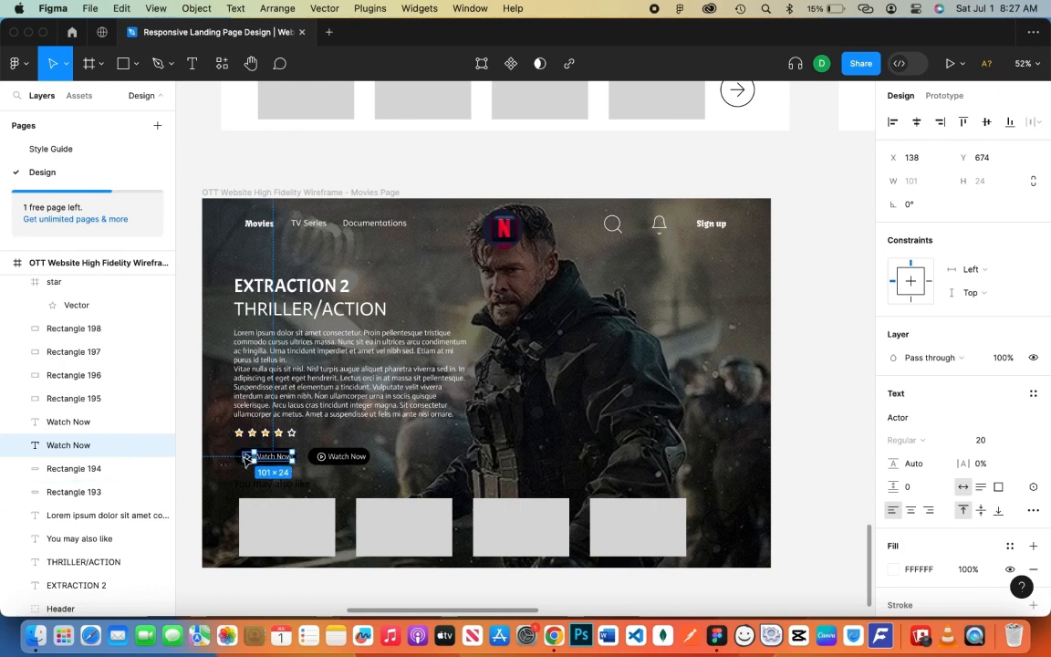
Group the first Watch Now button's background rectangle, play icon and label
click(242, 456)
shift+click(260, 456)
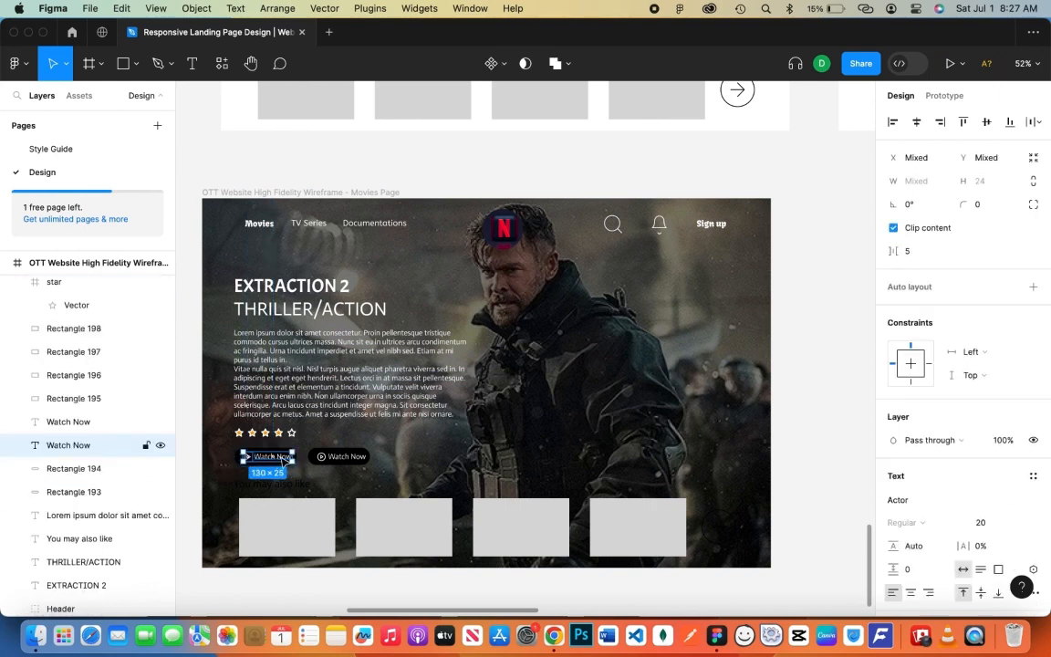
click(226, 468)
click(242, 463)
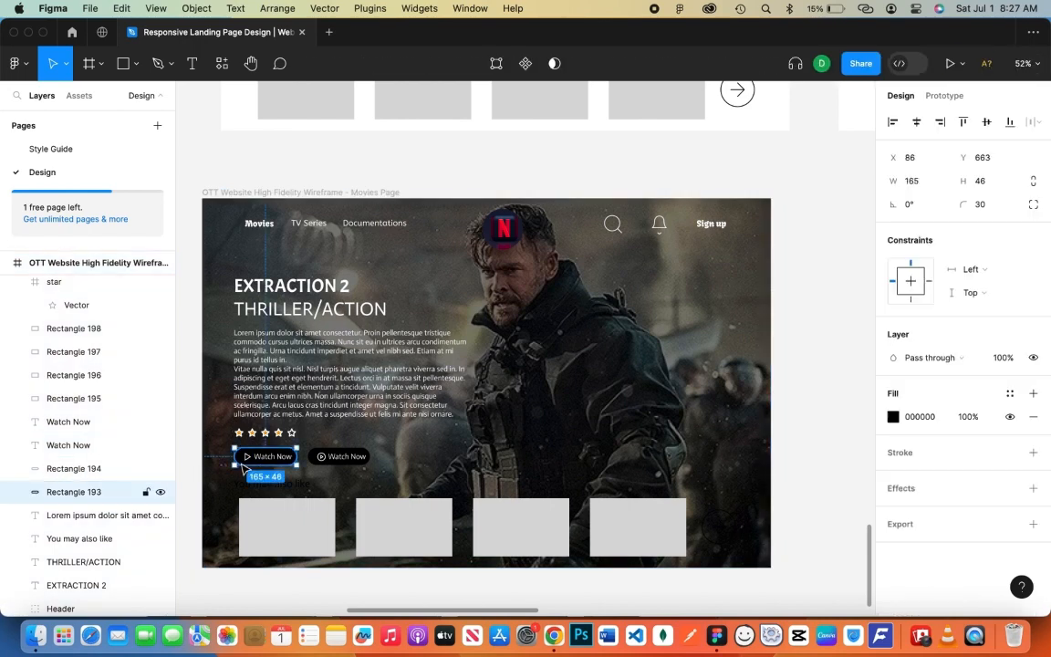
shift+click(246, 457)
shift+click(272, 457)
key(super+g)
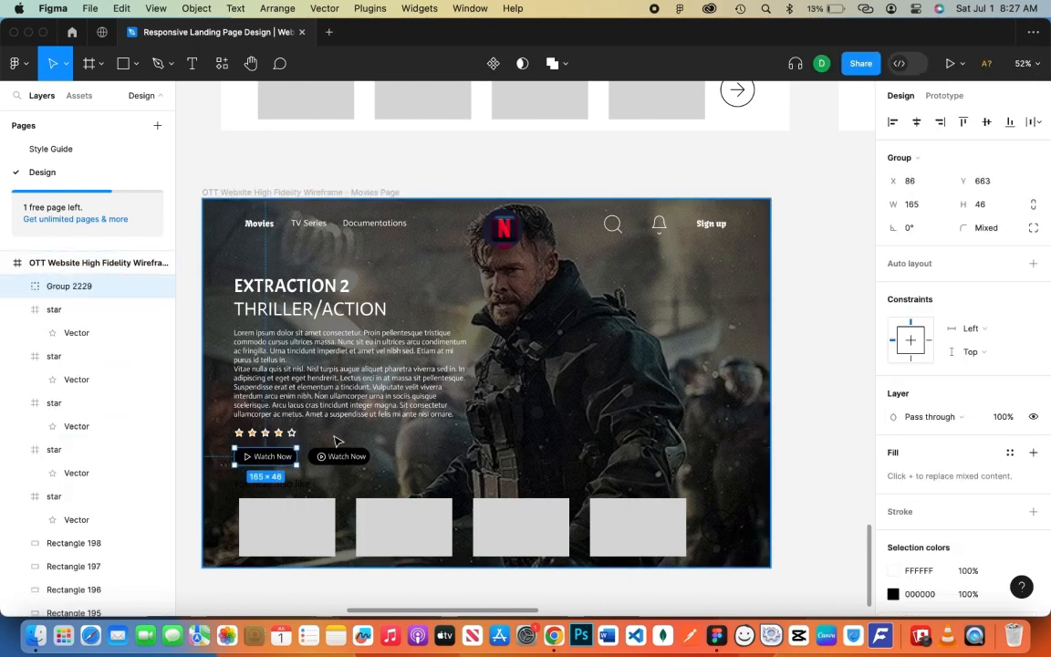
Rename the first button's group as WATCH NOW BUTTON
key(super+r)
text(W)
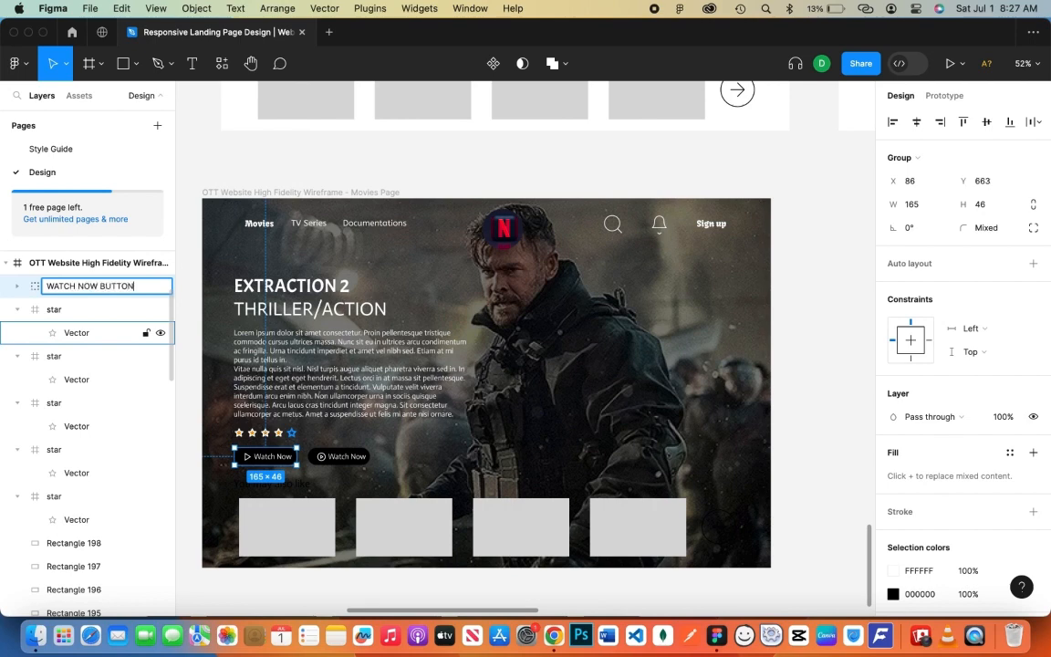
text(ATCH NOW BUTTON)
key(Return)
click(197, 424)
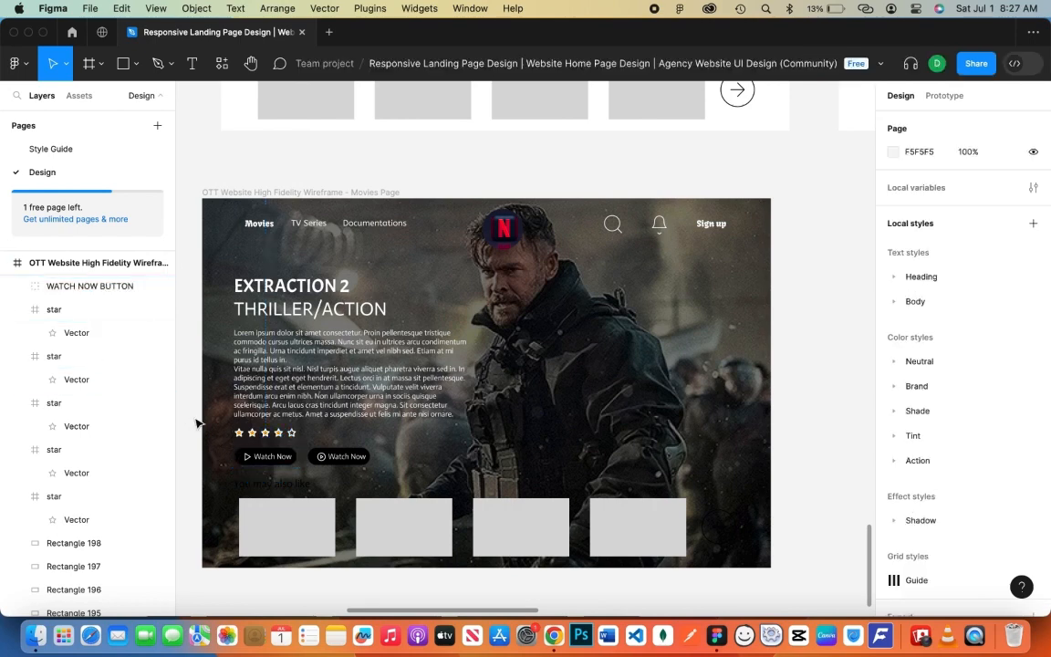
Group the second button's background rectangle, play-circle icon and label, and name the group Trailer Button
click(337, 464)
shift+click(323, 458)
shift+click(347, 460)
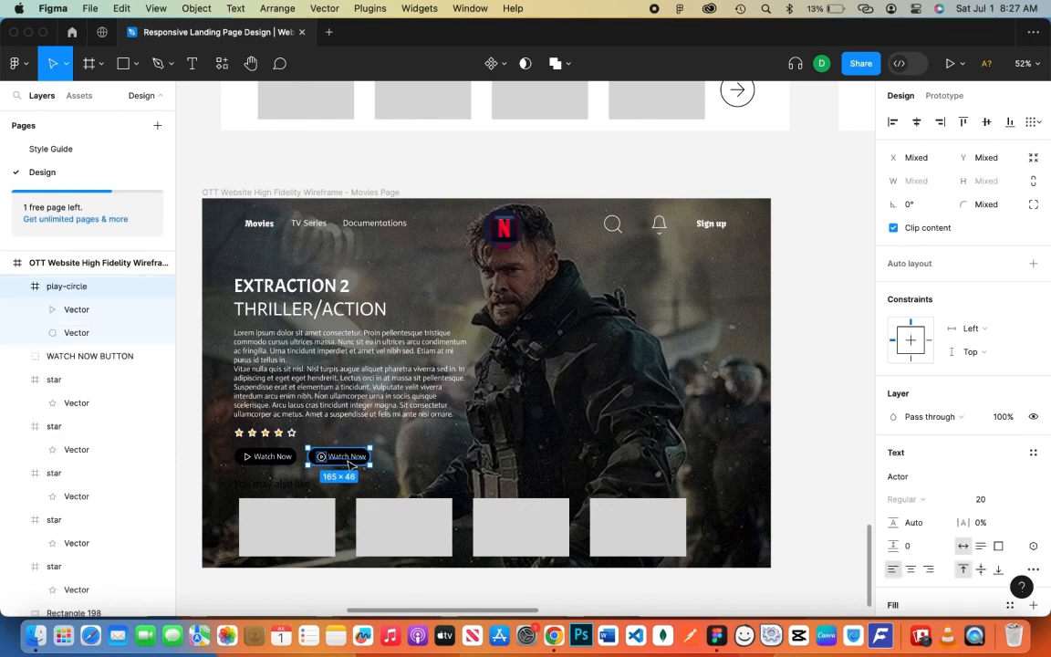
key(super+g)
double_click(62, 286)
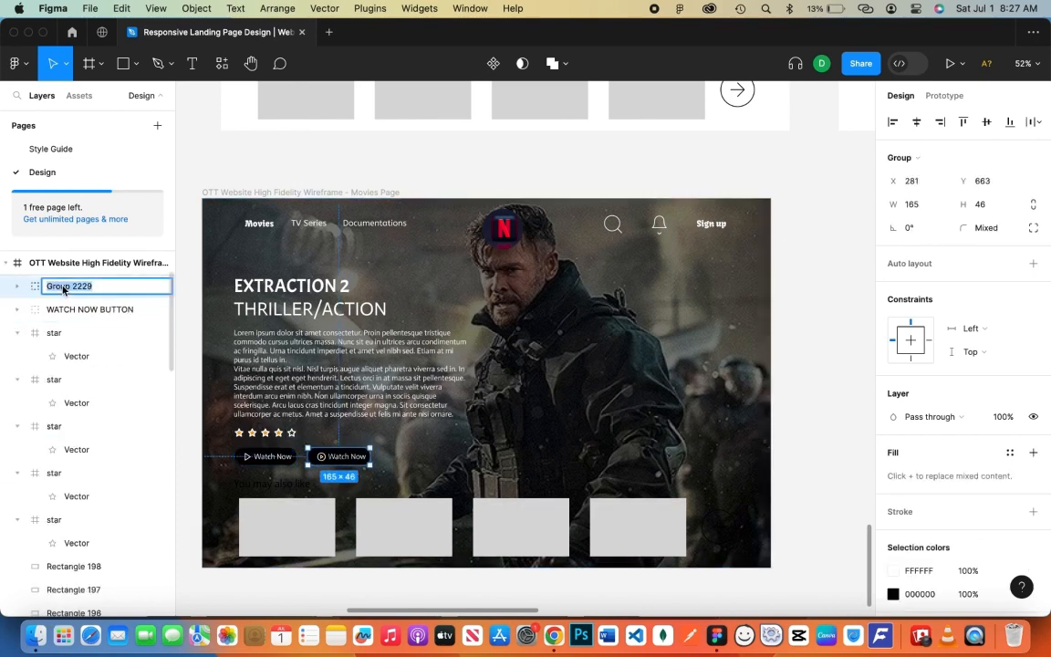
text(Trailer Button)
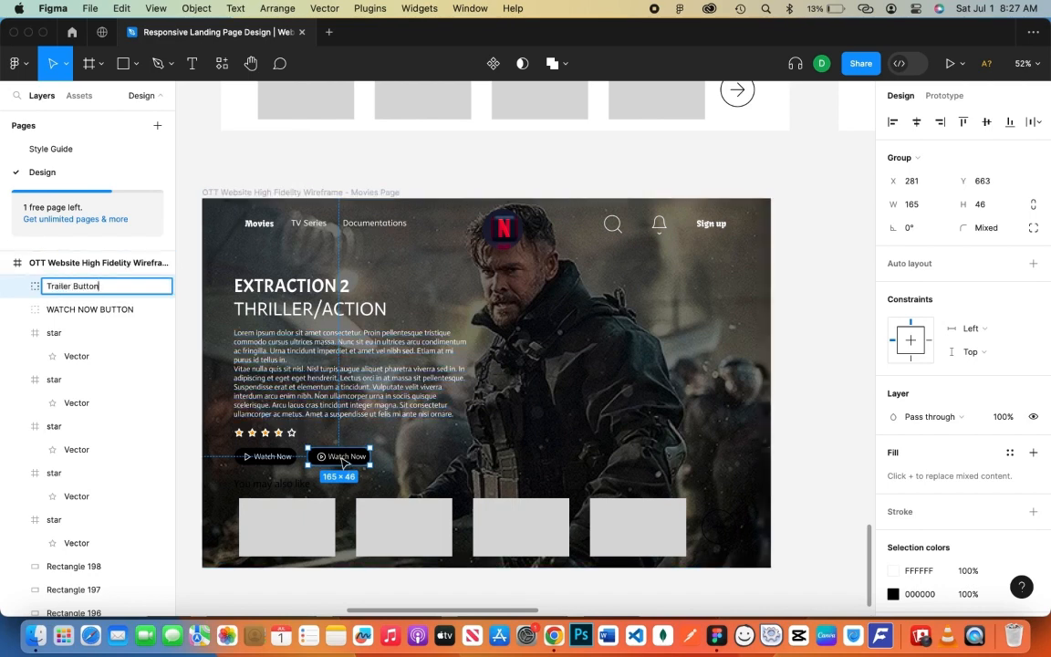
double_click(57, 285)
click(193, 438)
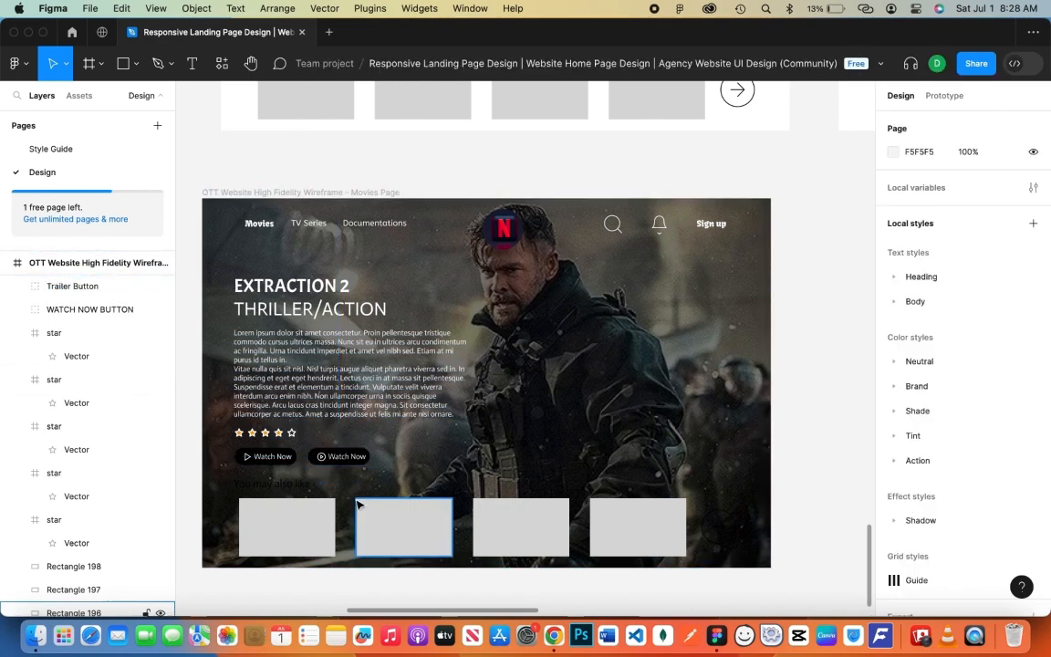
Change the label text inside the Trailer Button group to Trailer
double_click(352, 458)
key(Return)
text(Trailer)
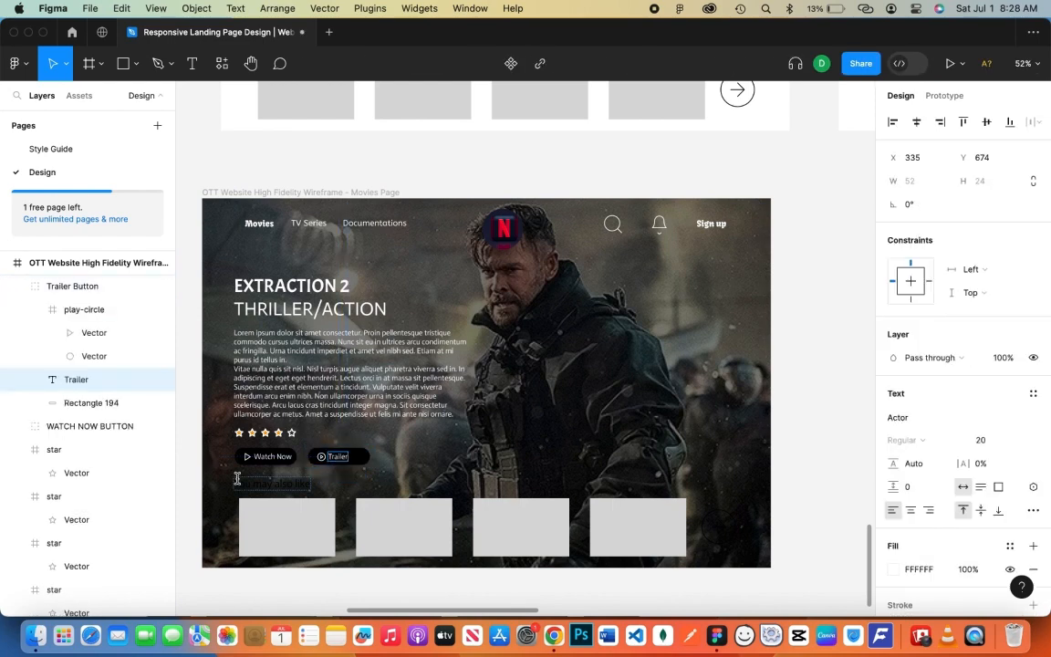
click(186, 476)
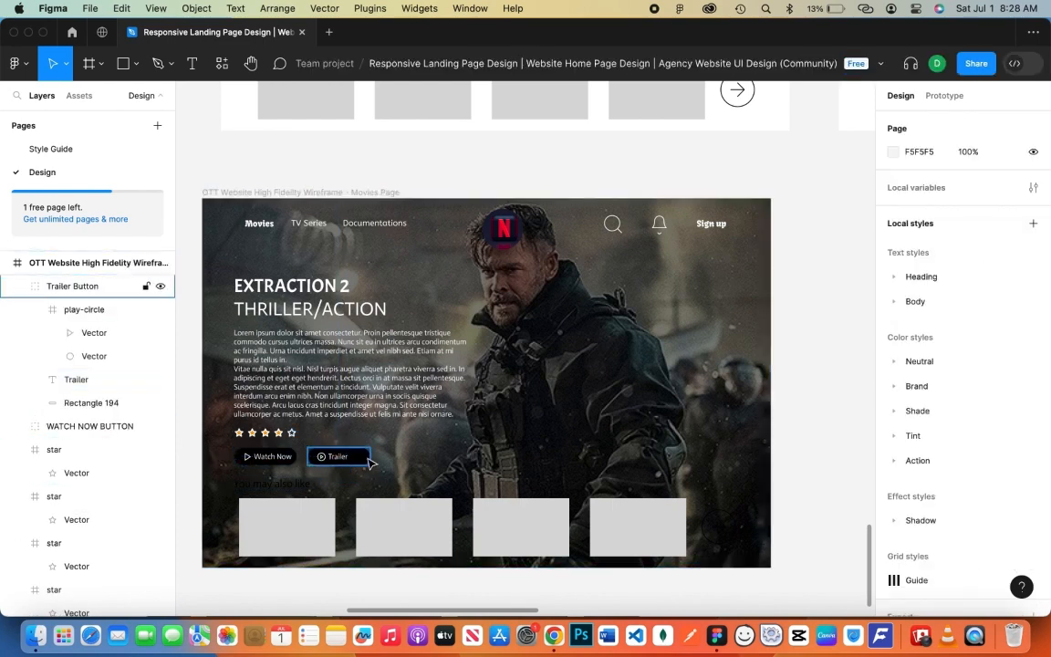
Narrow the black background of the Trailer button to suit its shorter label, keeping the label on one line
click(339, 456)
key(super+z)
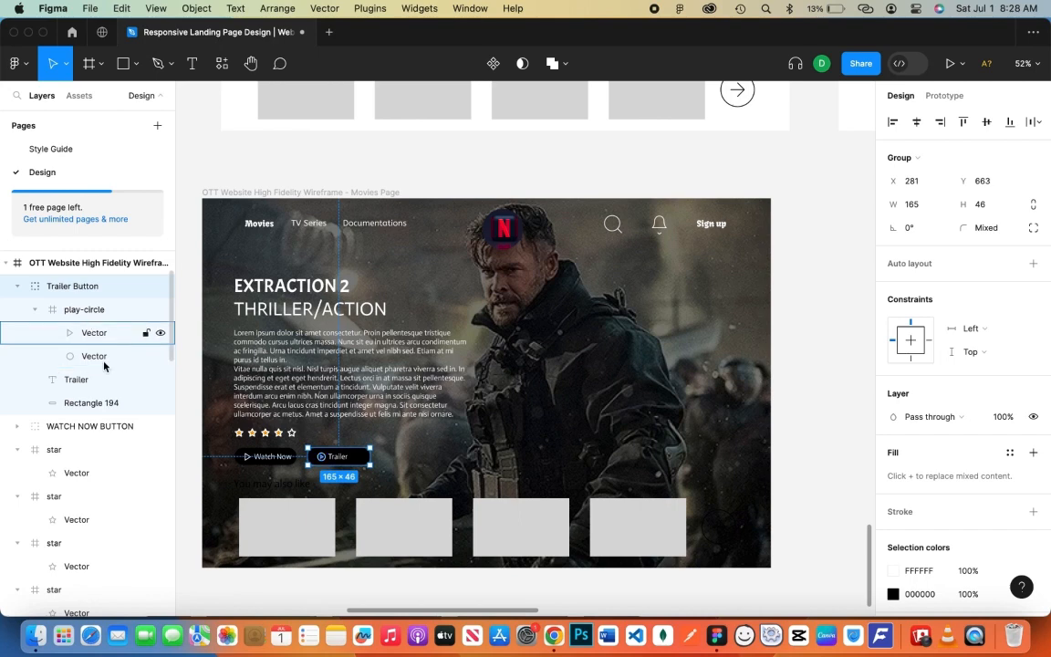
click(98, 404)
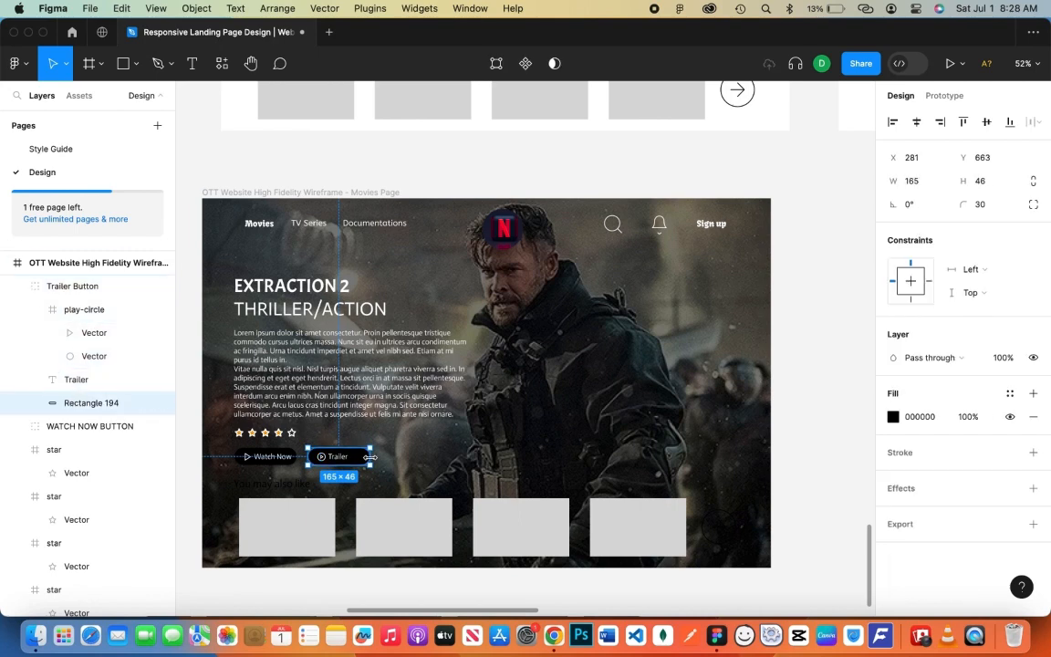
click(197, 428)
click(362, 461)
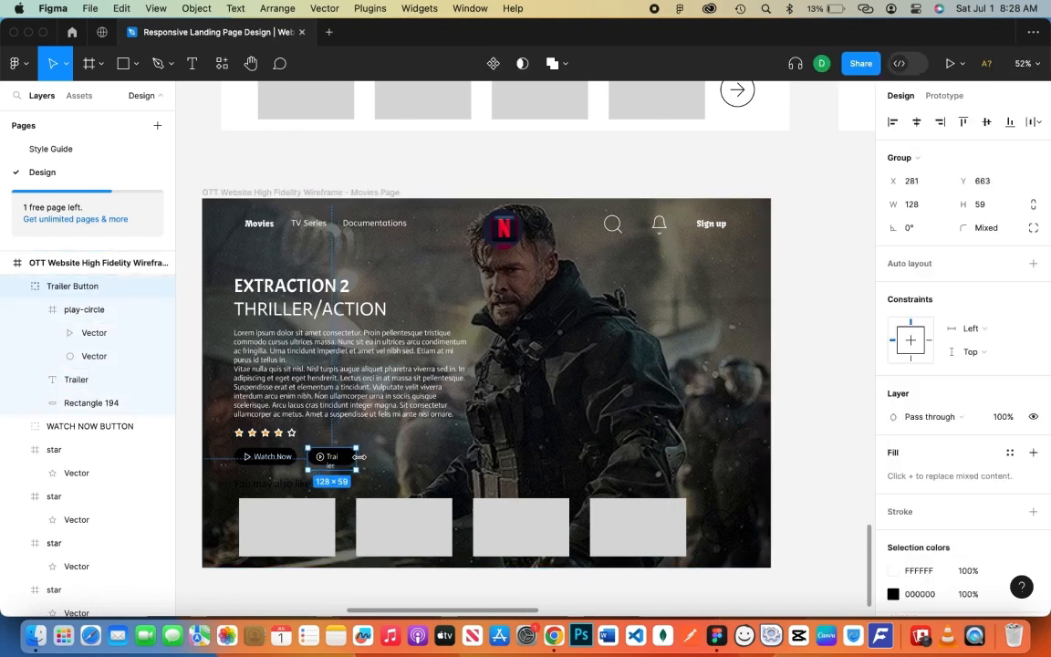
click(212, 425)
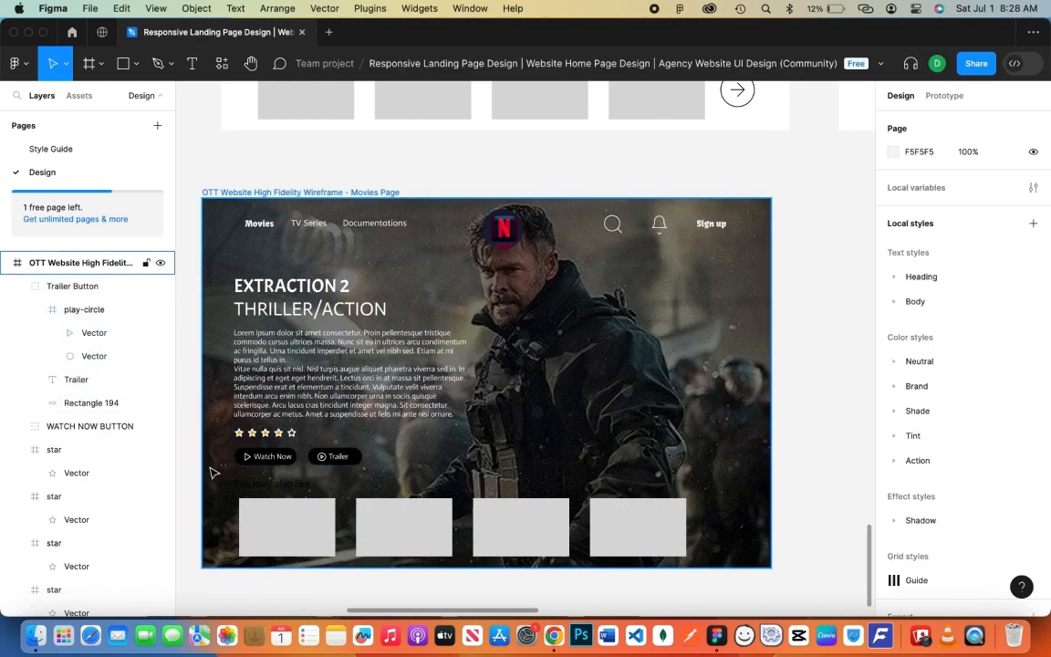
Change the fill colour of the You may also like heading to white, FFFFFF
click(265, 485)
click(893, 570)
drag(699, 419, 641, 214)
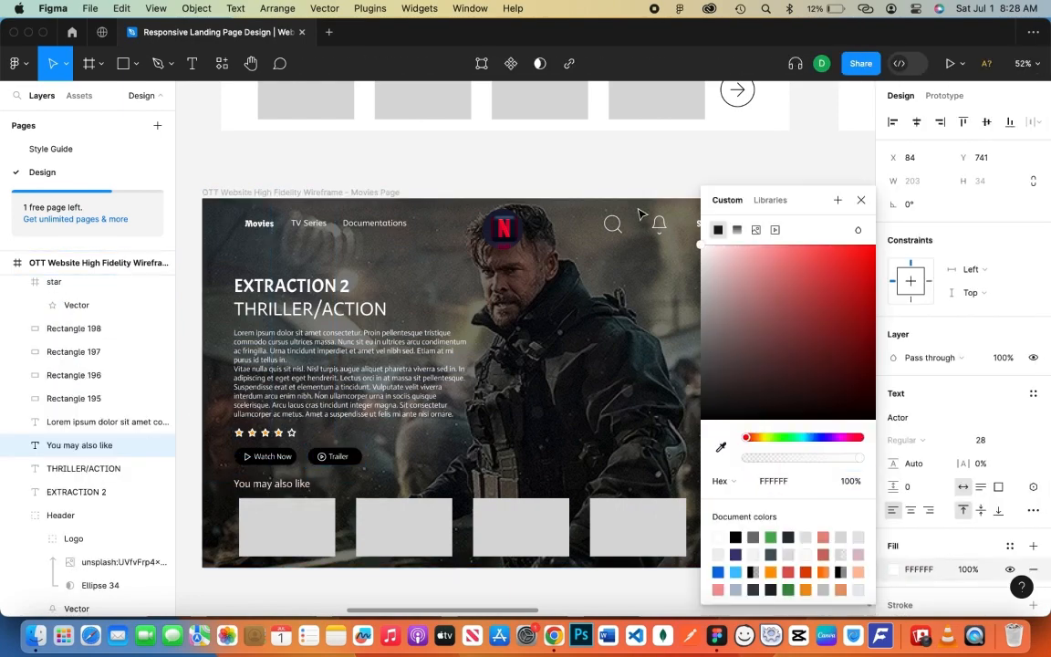
click(189, 418)
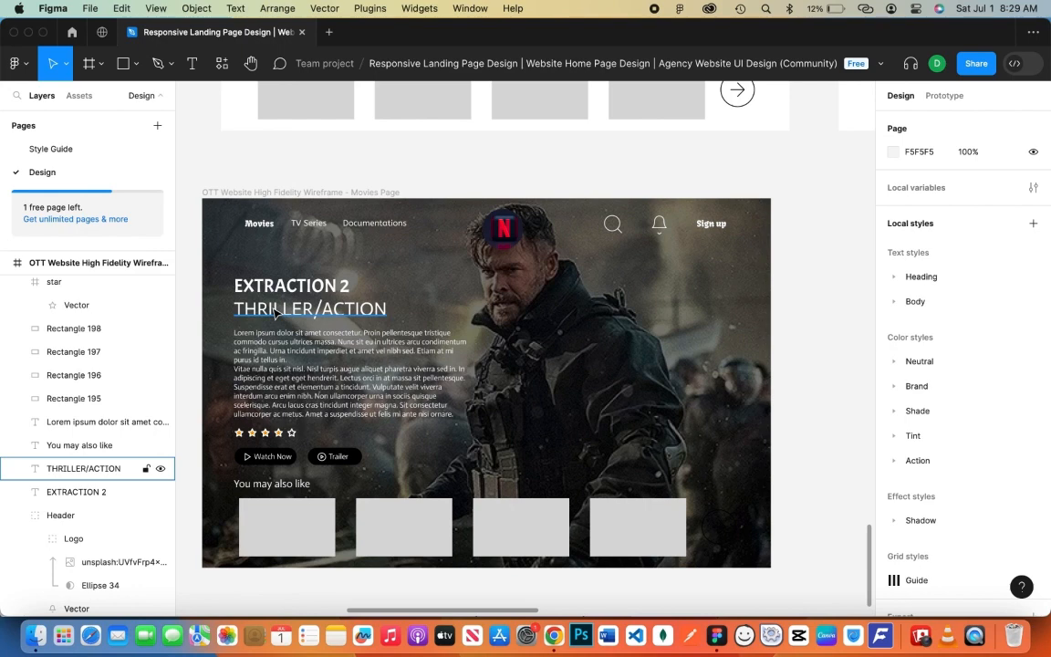
click(206, 337)
scroll(745, 502, down, 3)
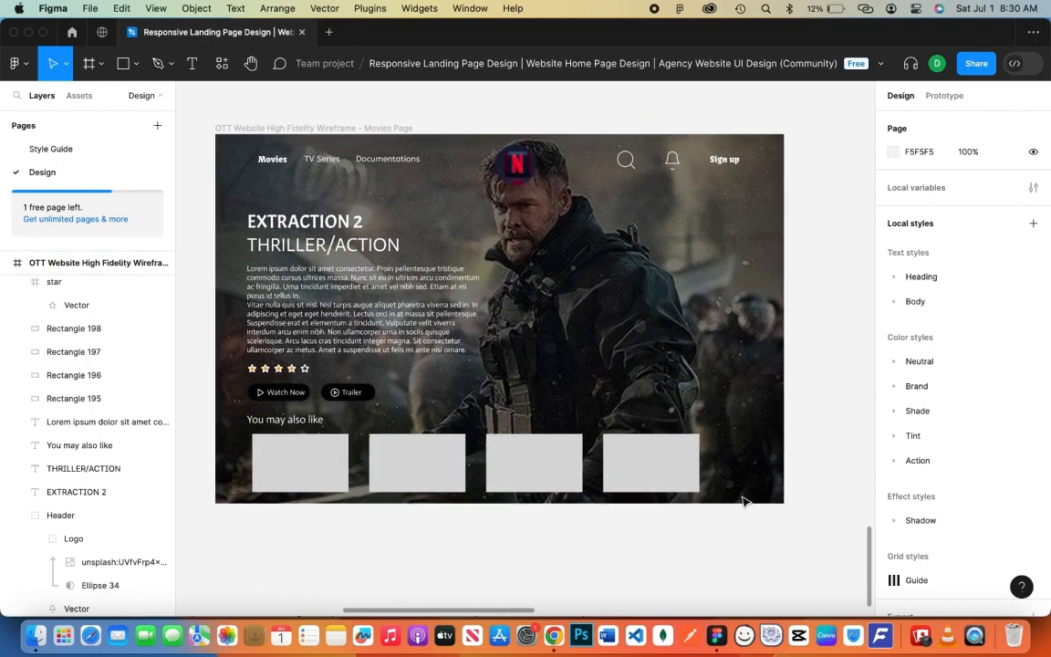
click(792, 469)
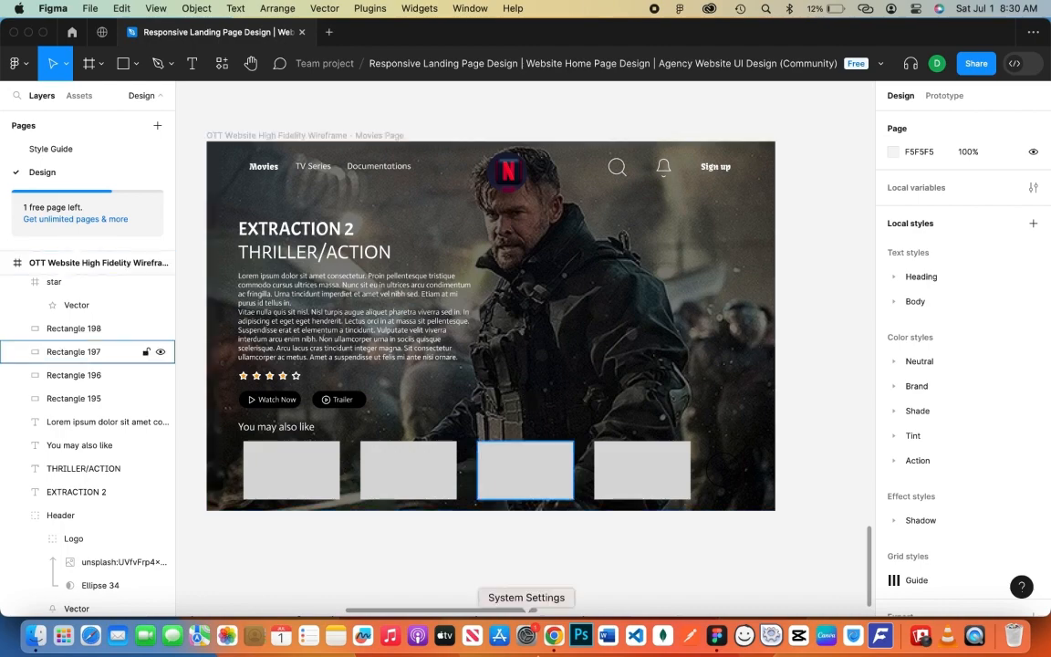
Switch to Chrome and search Google for extraction 2, looking through the results for a page describing the film
click(554, 635)
click(606, 36)
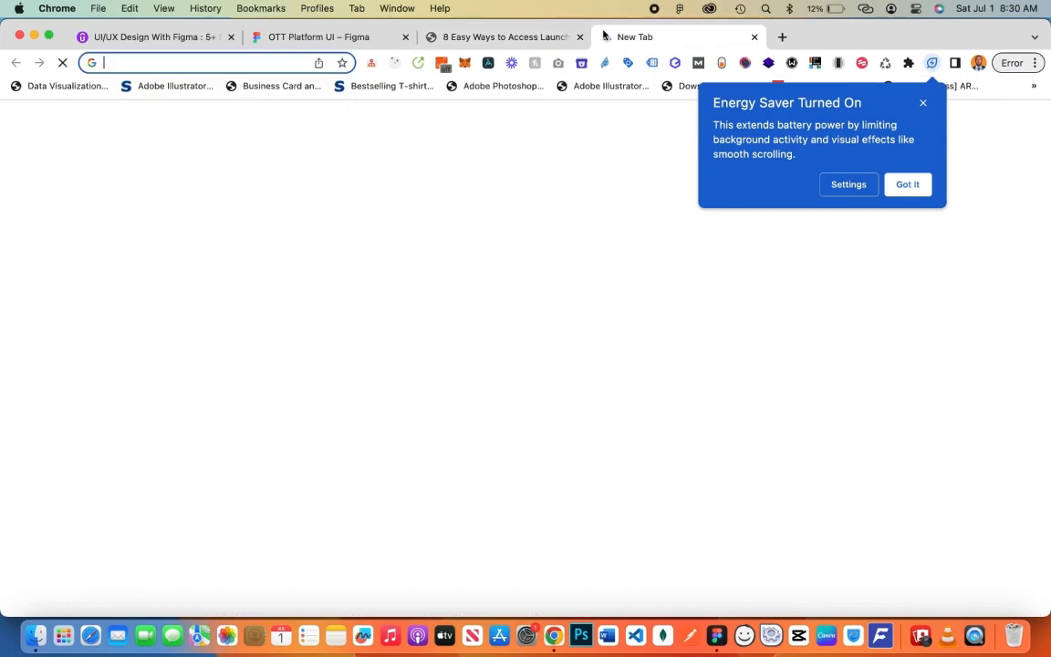
text(extraction 2)
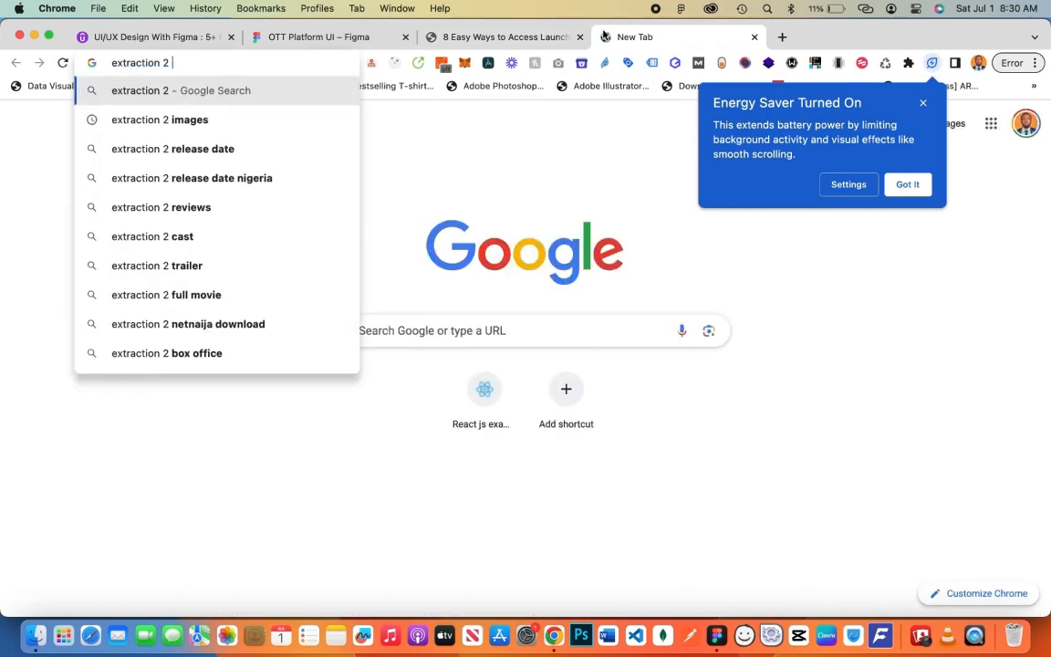
key(Return)
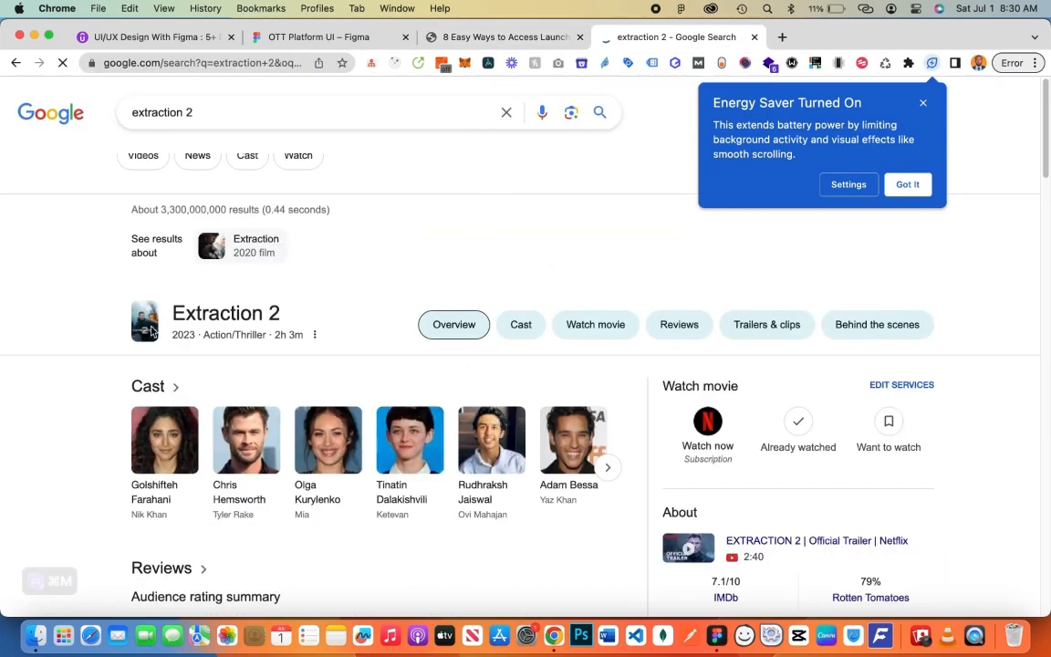
scroll(266, 425, down, 15)
scroll(266, 425, down, 5)
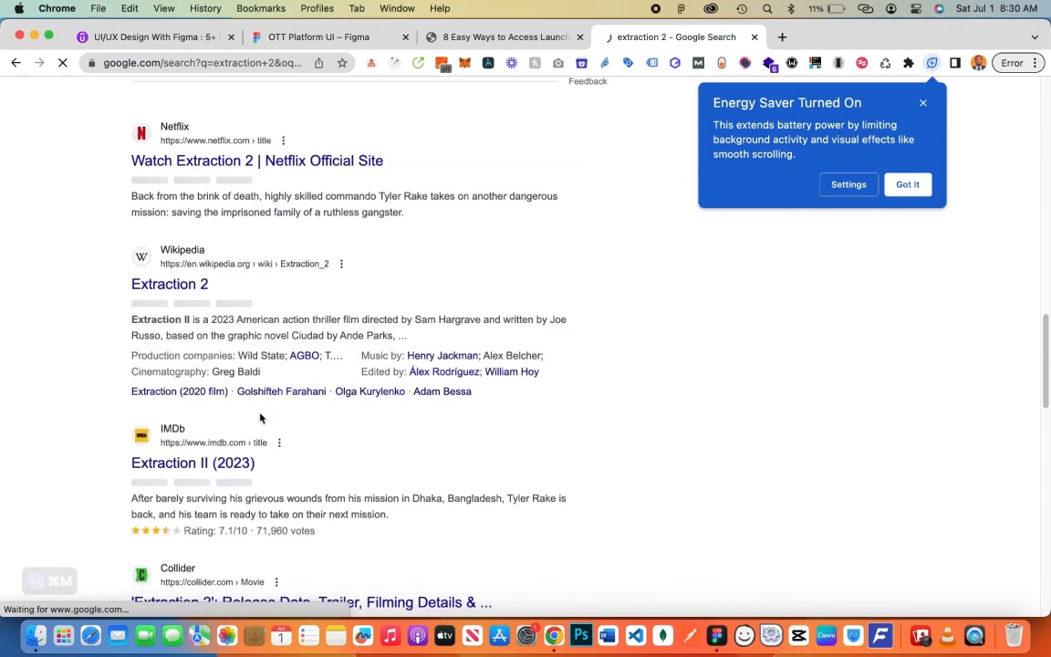
Open the IMDb page for Extraction II, dismiss the energy saver notice and copy the short plot summary
click(209, 512)
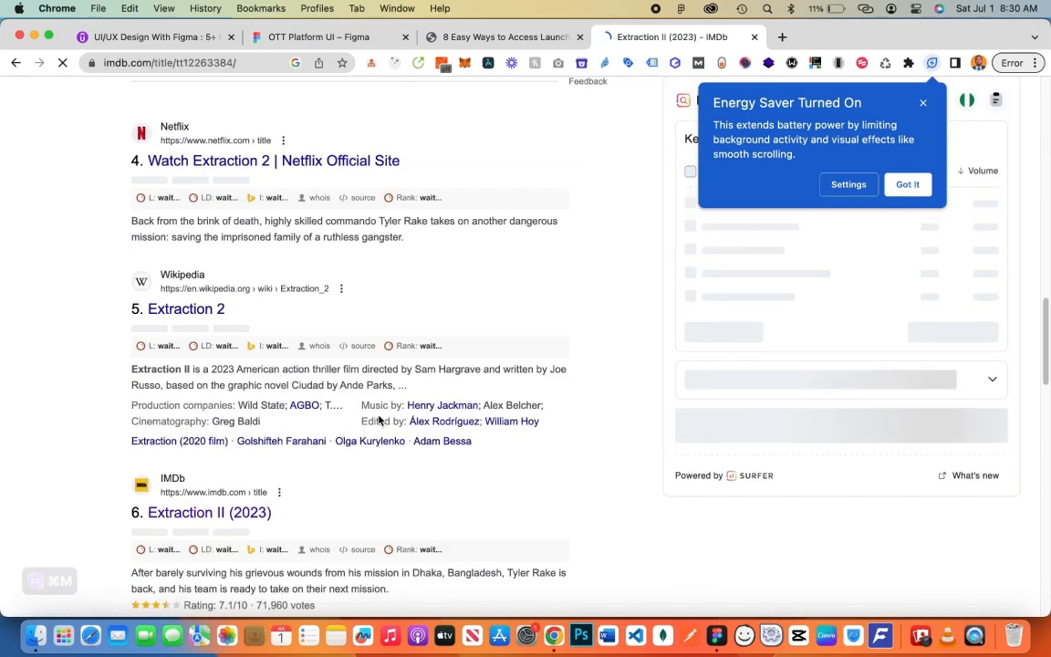
scroll(495, 436, down, 5)
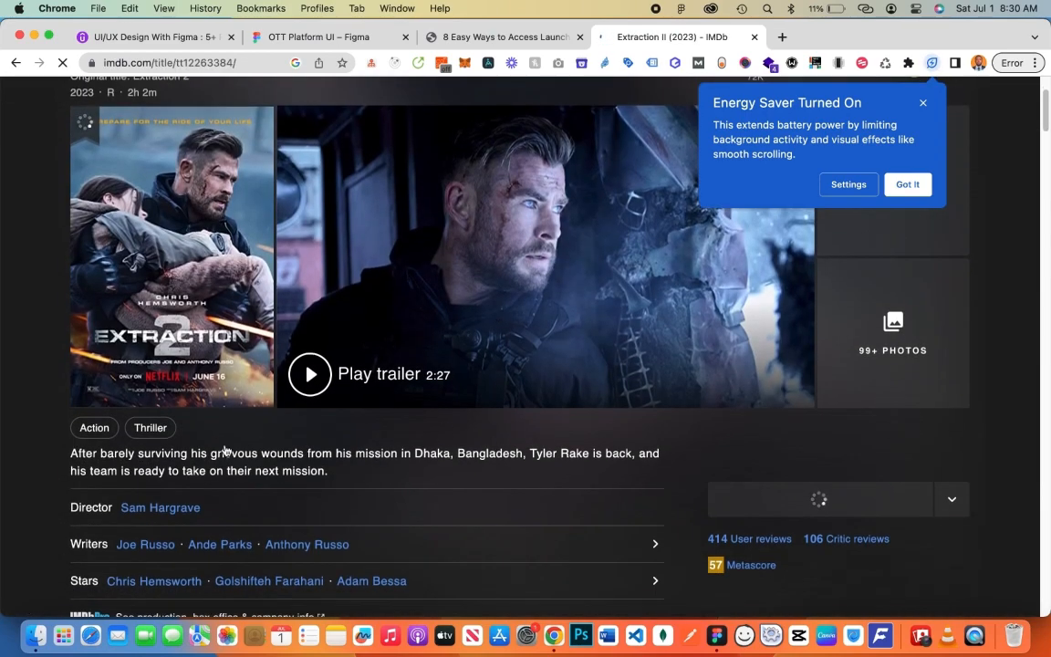
scroll(103, 458, down, 10)
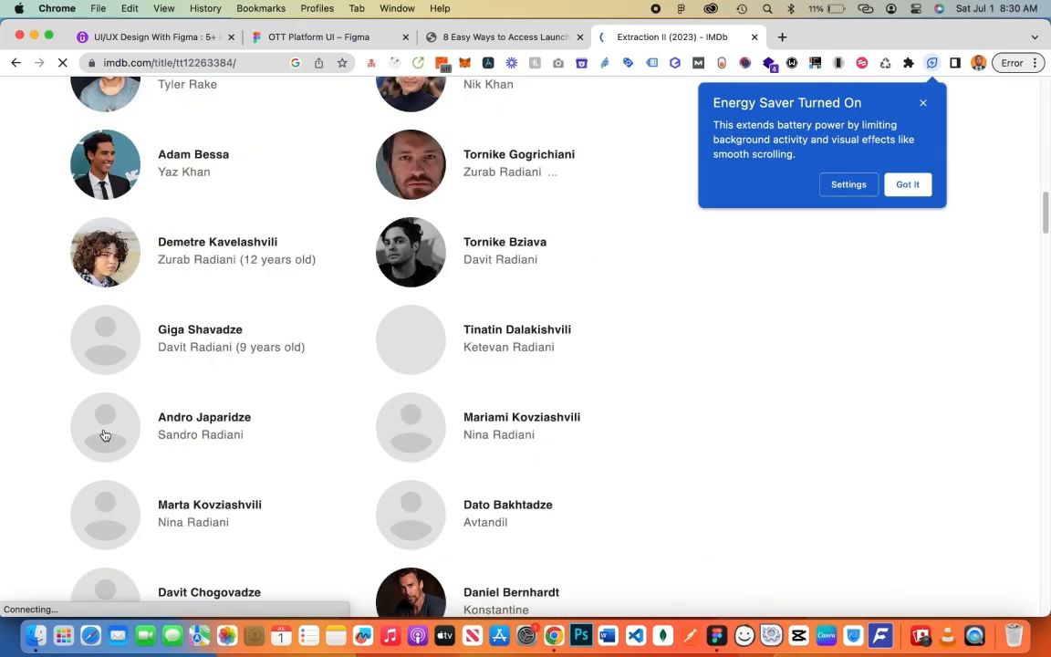
scroll(105, 435, down, 10)
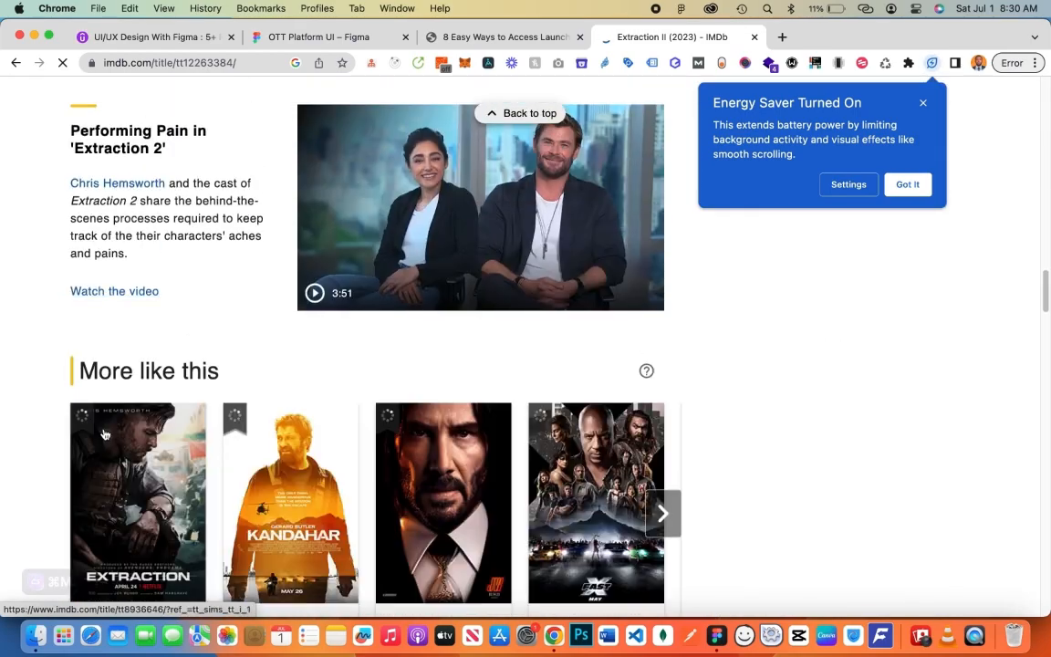
scroll(105, 434, up, 20)
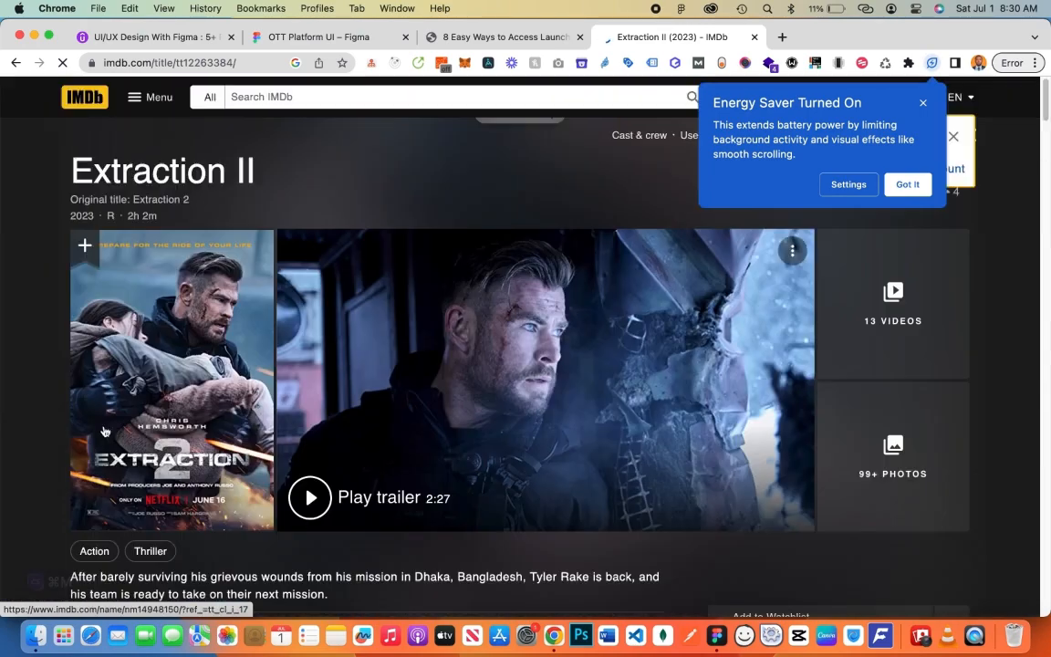
click(923, 103)
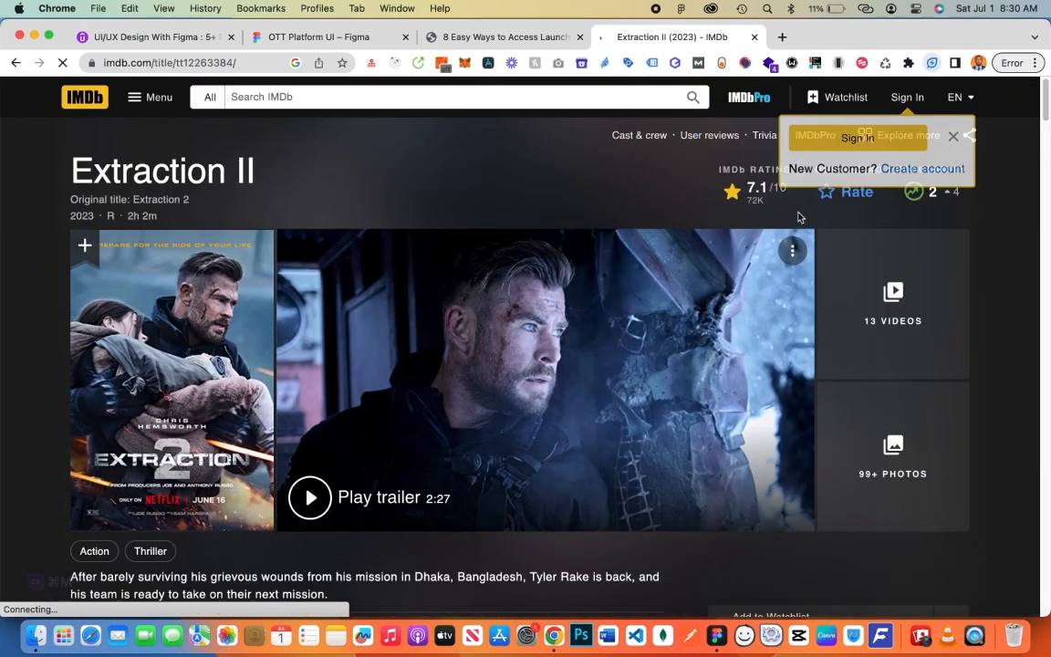
scroll(651, 270, down, 1)
scroll(652, 270, down, 5)
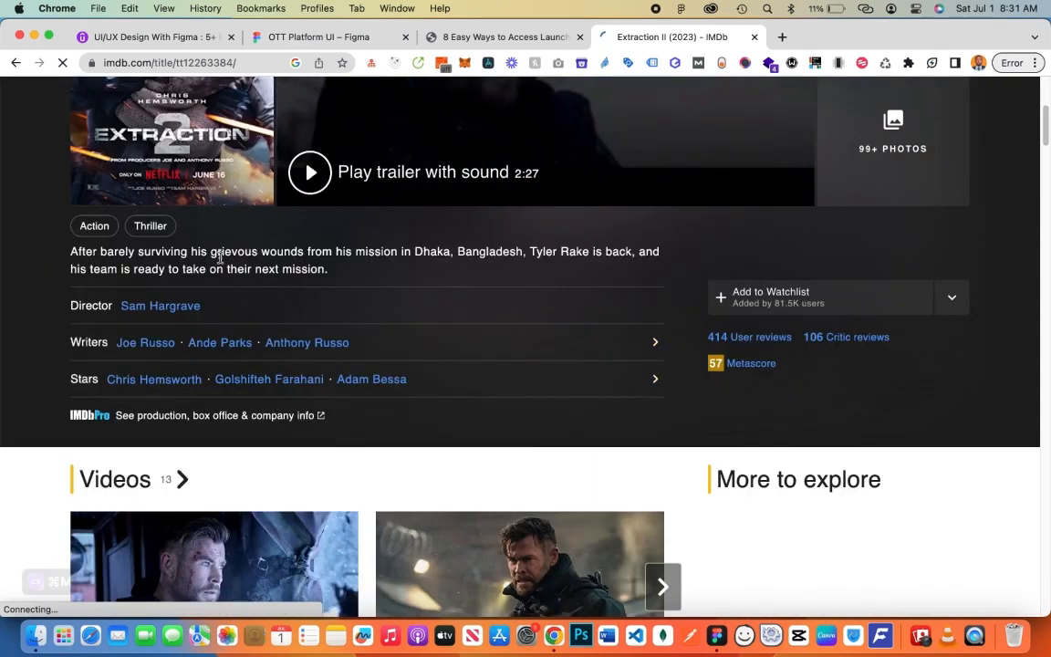
drag(66, 263, 347, 274)
key(super+c)
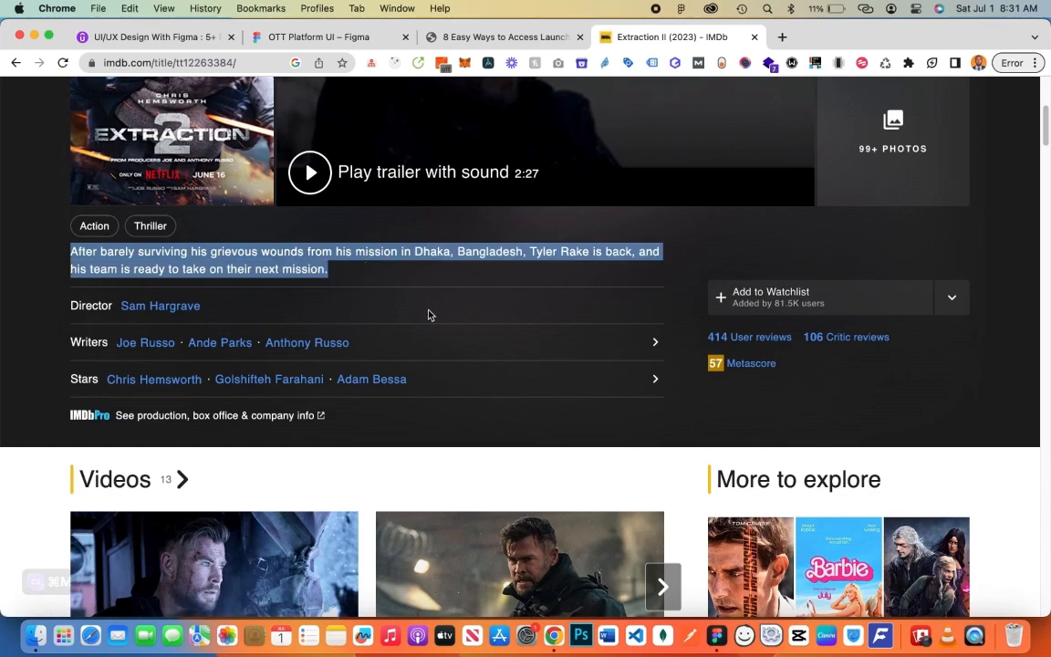
Switch back to Figma and replace the lorem ipsum paragraph with the copied IMDb plot summary
scroll(475, 330, down, 3)
scroll(475, 330, down, 15)
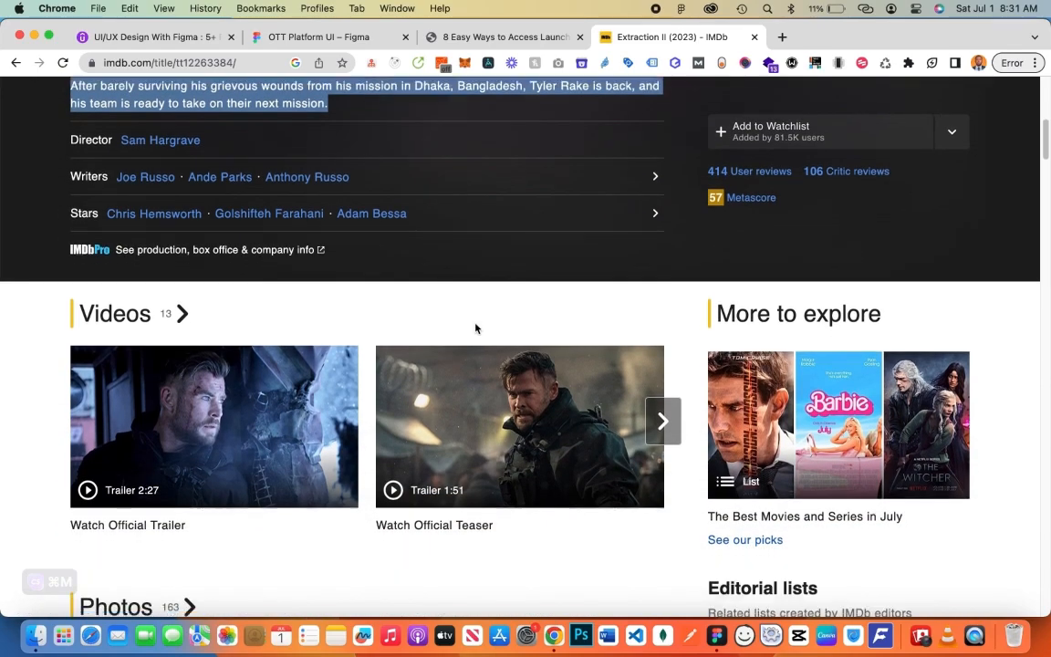
scroll(398, 320, down, 6)
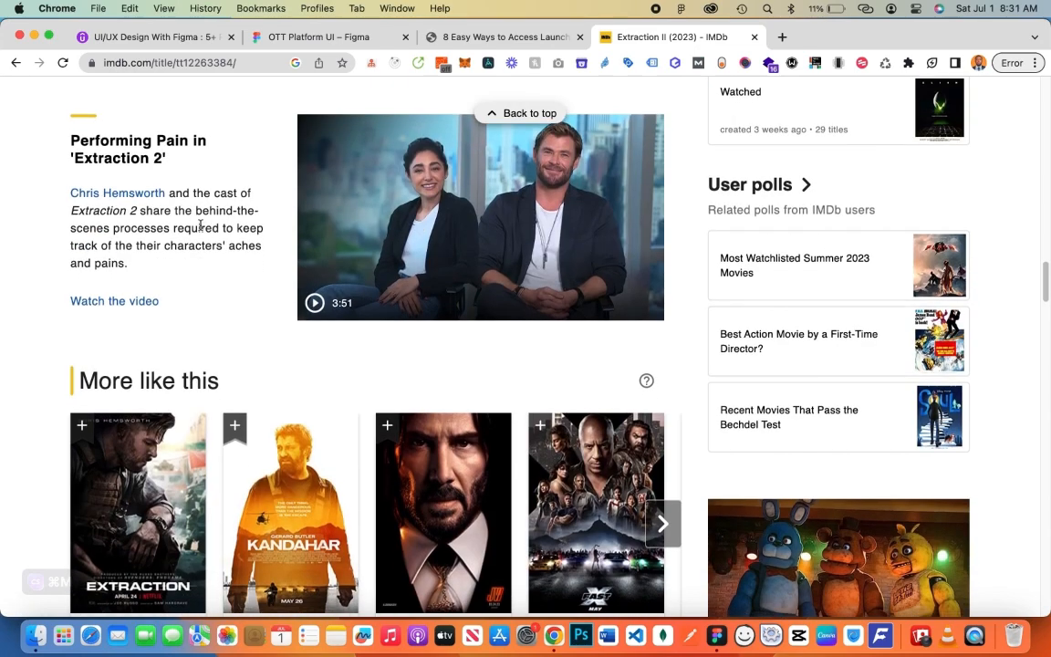
key(super+Tab)
click(318, 332)
key(super+v)
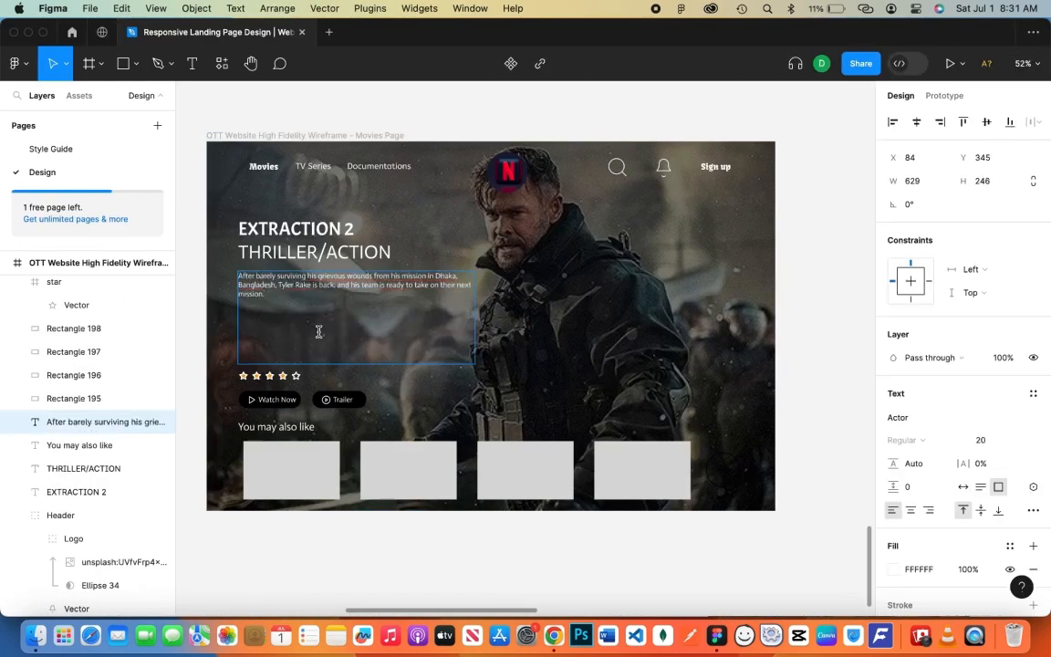
Return to the search results in Chrome, open the Wikipedia article on Extraction 2 and copy the first Plot paragraph
key(super+Tab)
click(13, 63)
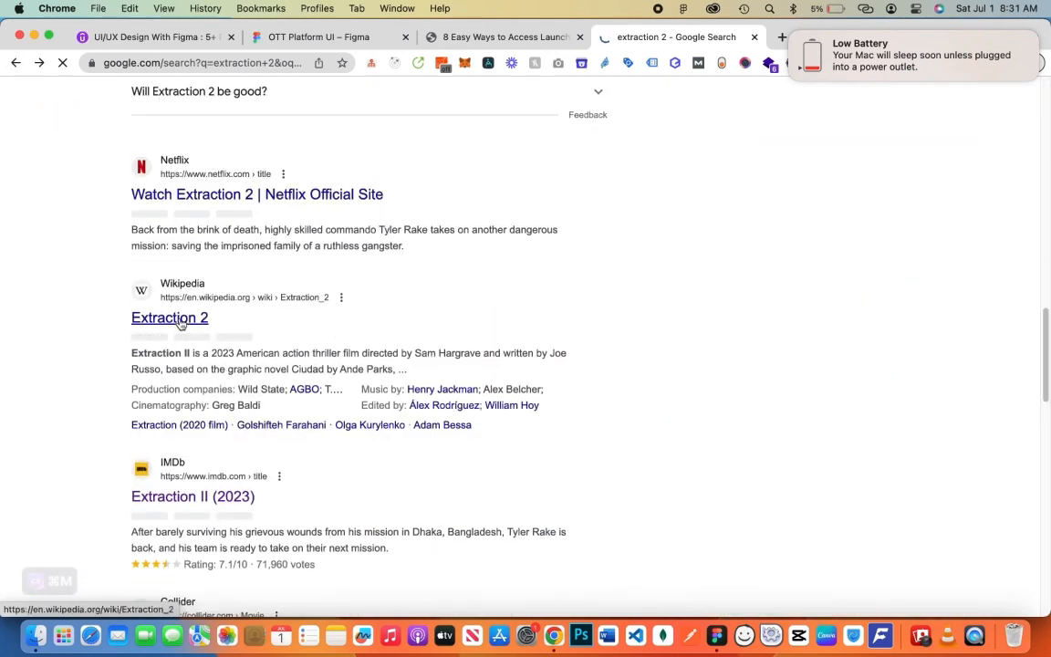
click(175, 319)
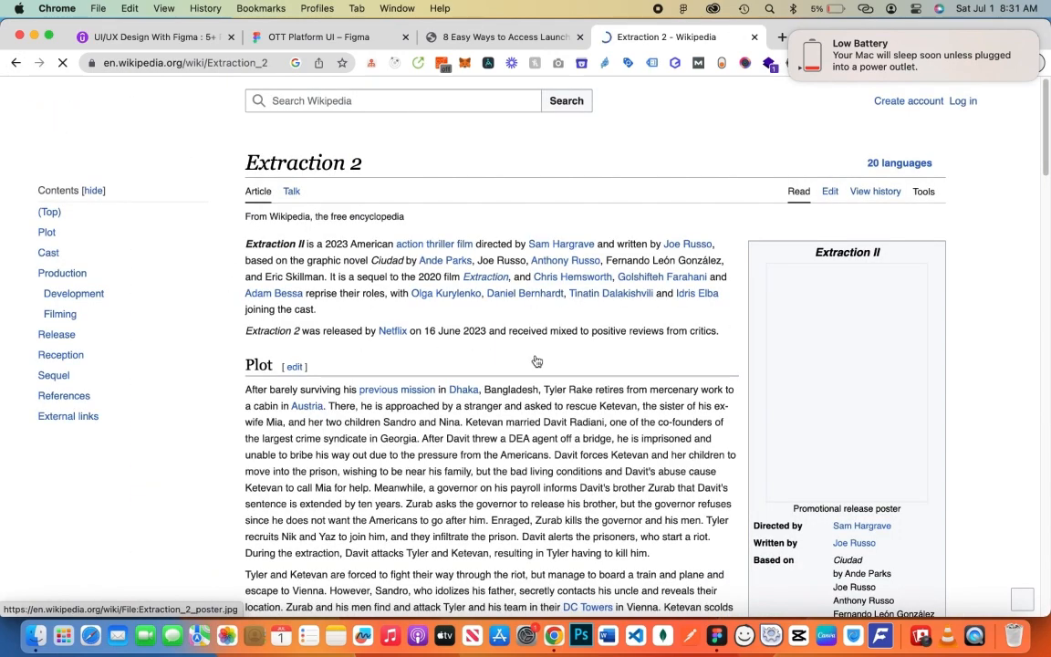
scroll(442, 436, down, 2)
drag(246, 392, 652, 316)
scroll(442, 436, down, 1)
In Figma, replace the description with the copied Wikipedia plot text and delete everything after "call Mia for help."
key(super+Tab)
key(super+a)
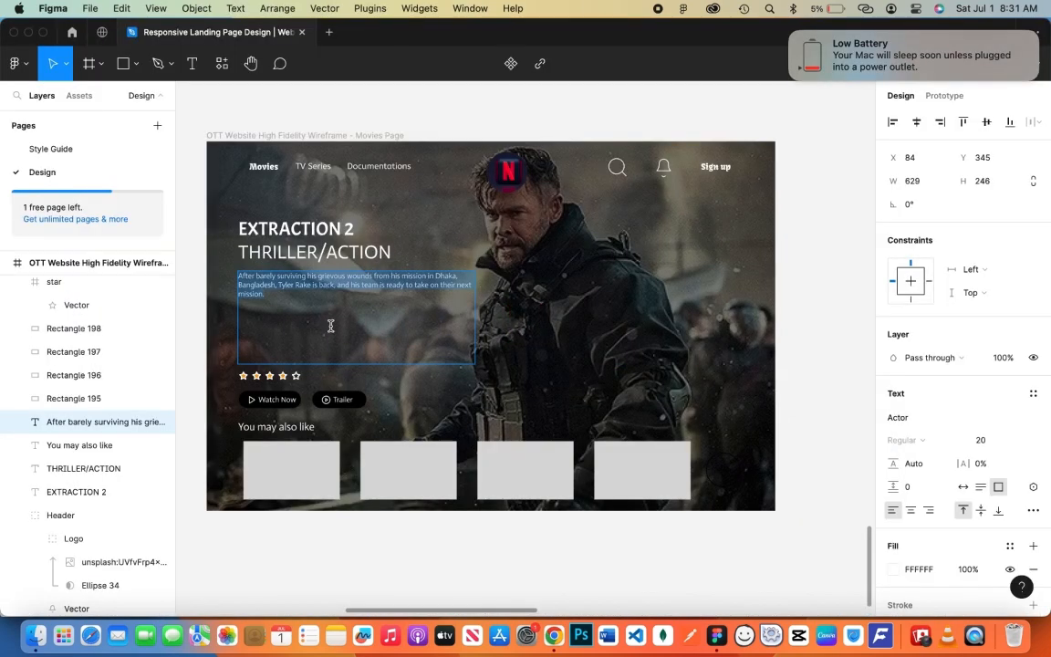
key(super+v)
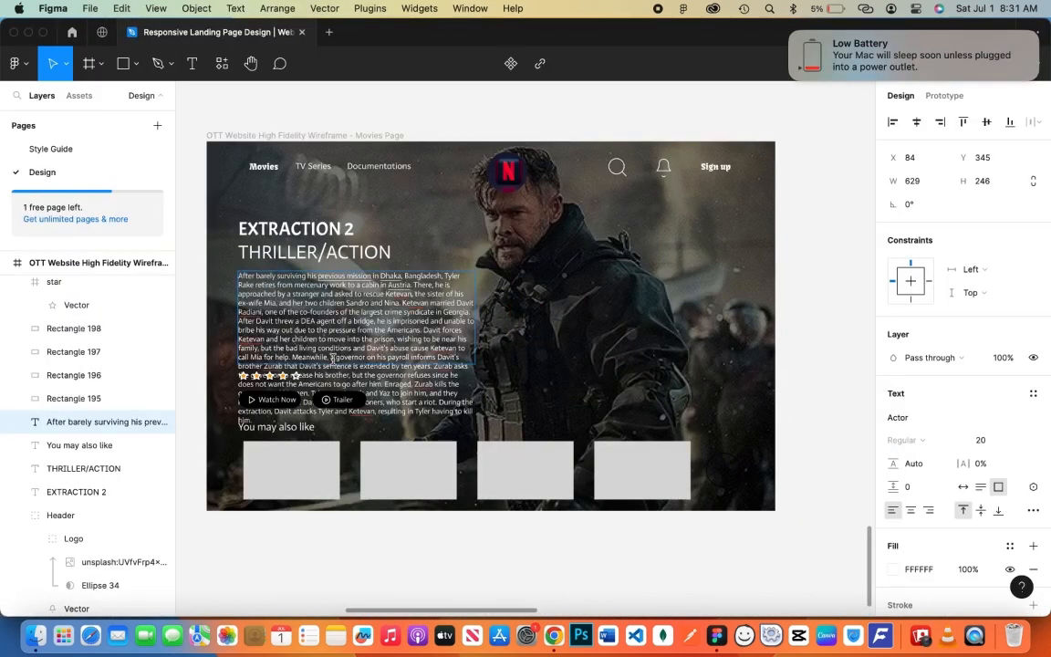
key(shift+super+Down)
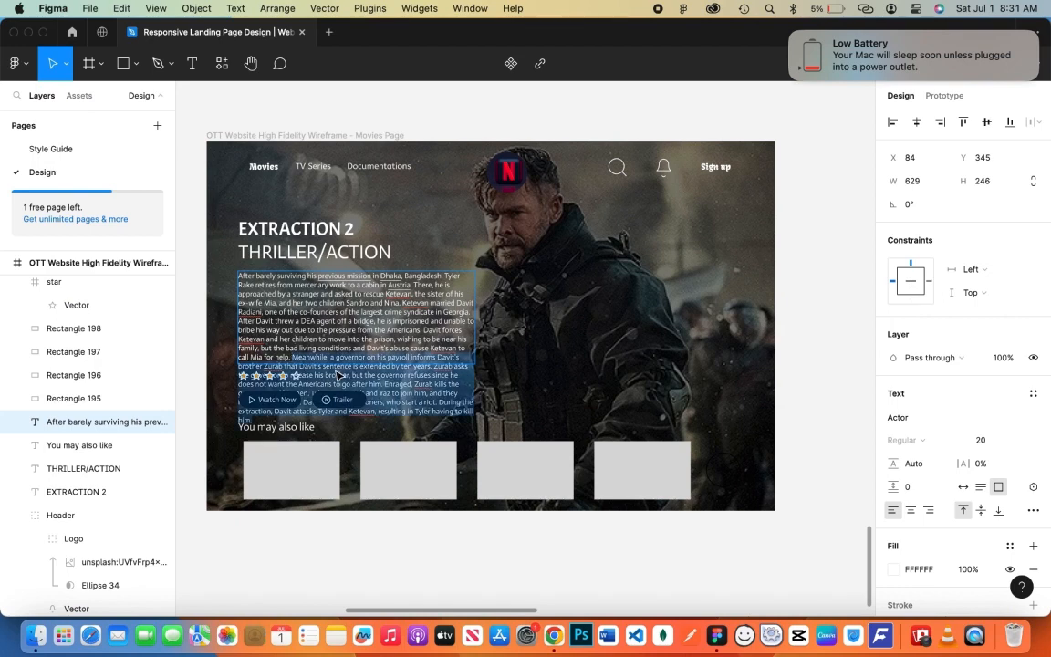
key(BackSpace)
key(Escape)
key(Escape)
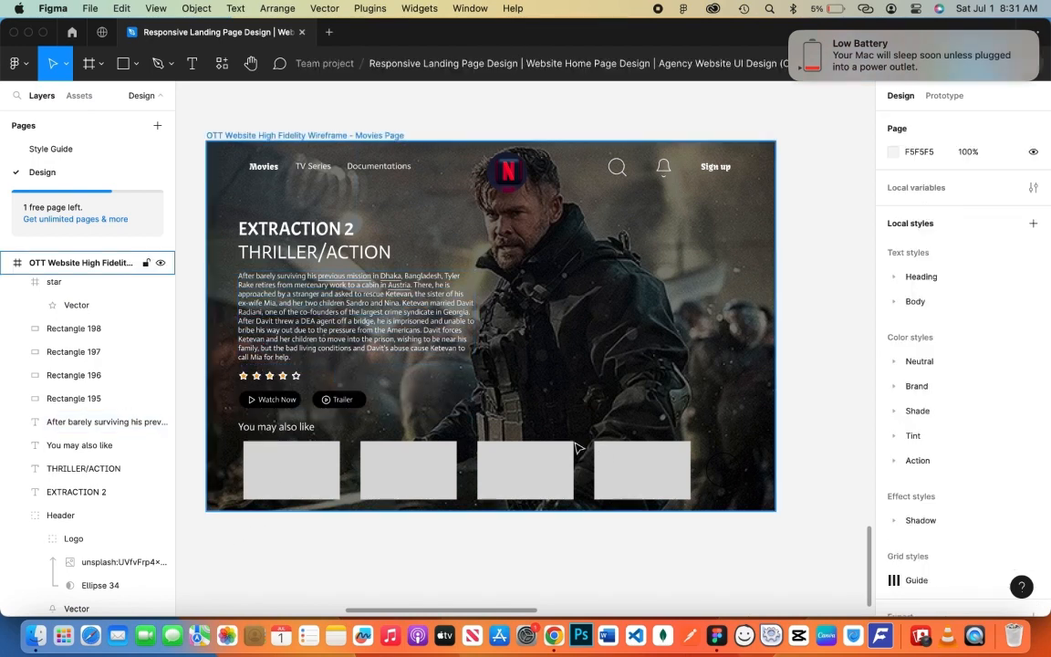
Change the THRILLER/ACTION subtitle under the movie title to PART TWO
double_click(353, 257)
text(PART TWO)
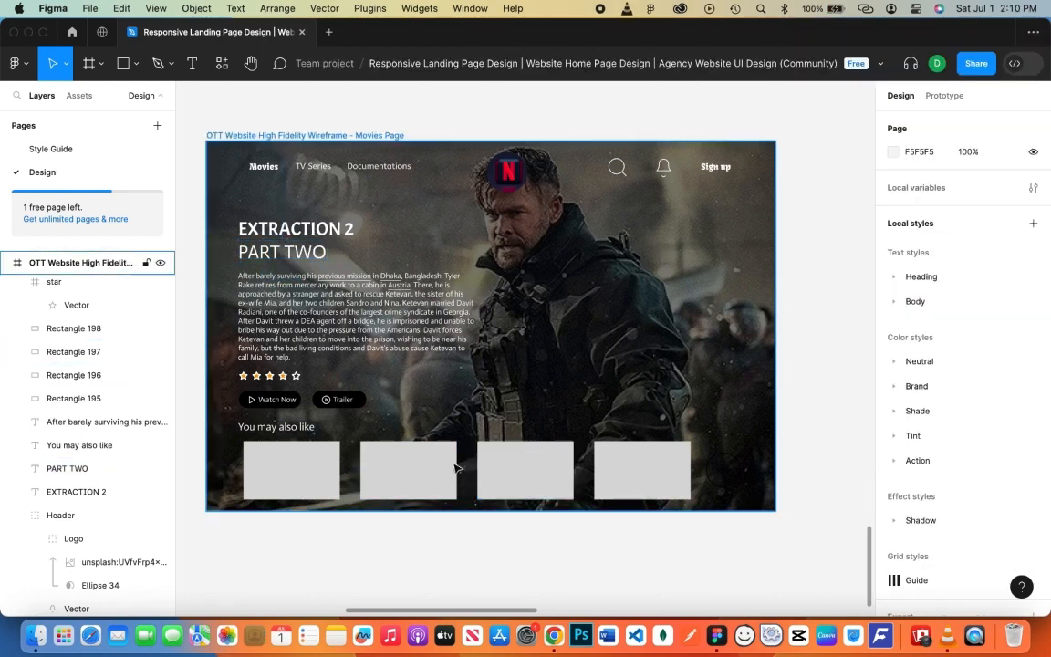
Fill the first rectangle under You may also like with the image american sniper.jpg from the Figma Course folder
click(291, 470)
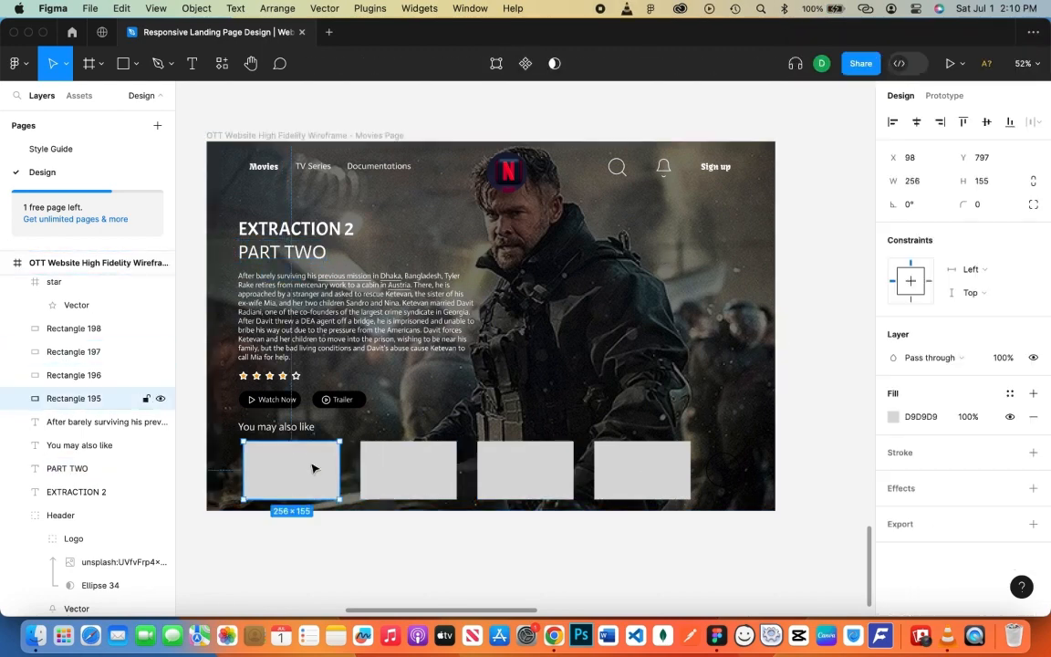
click(894, 417)
click(756, 230)
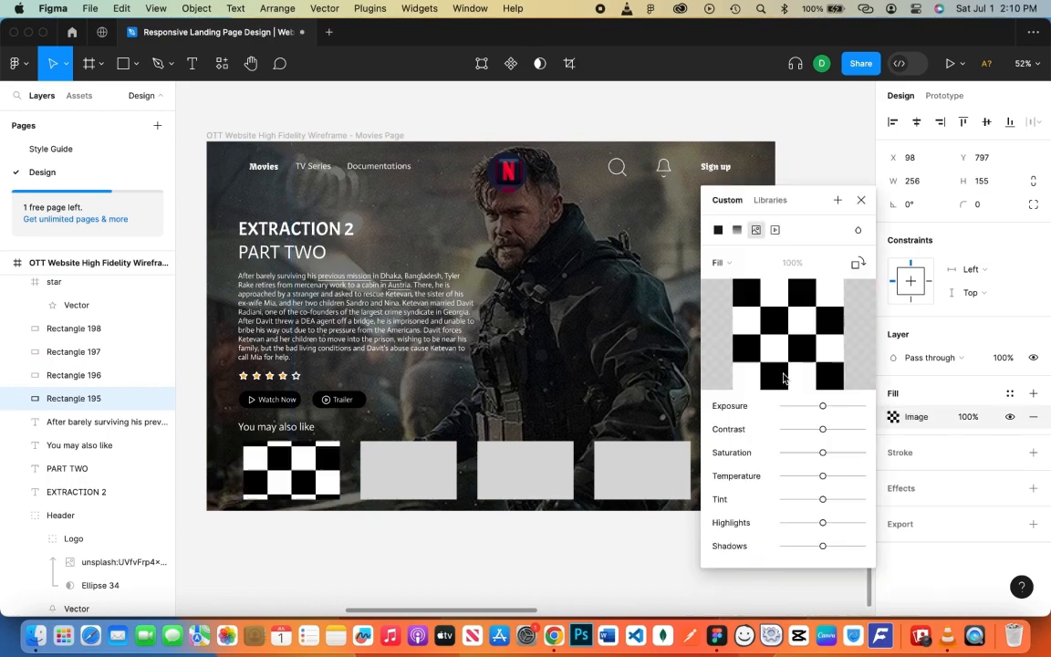
click(789, 335)
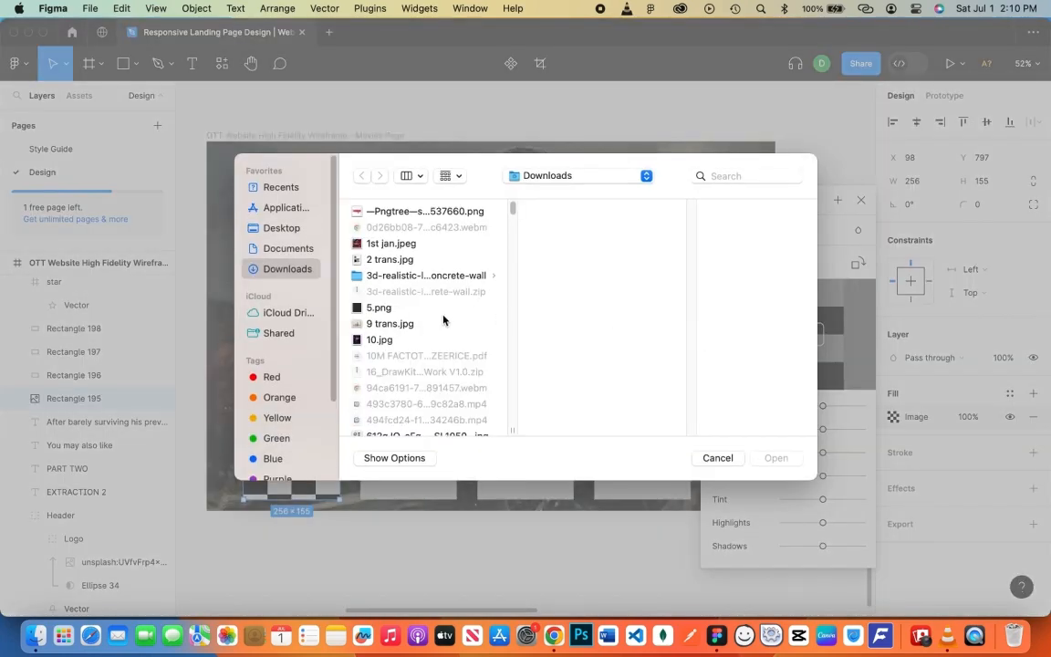
text(fi)
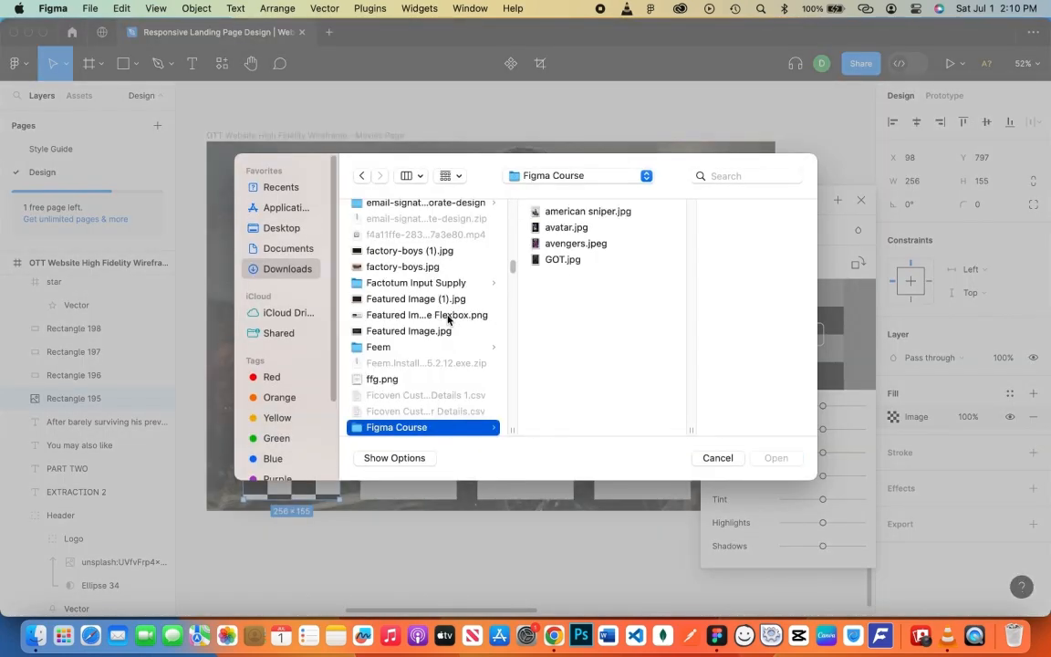
double_click(552, 212)
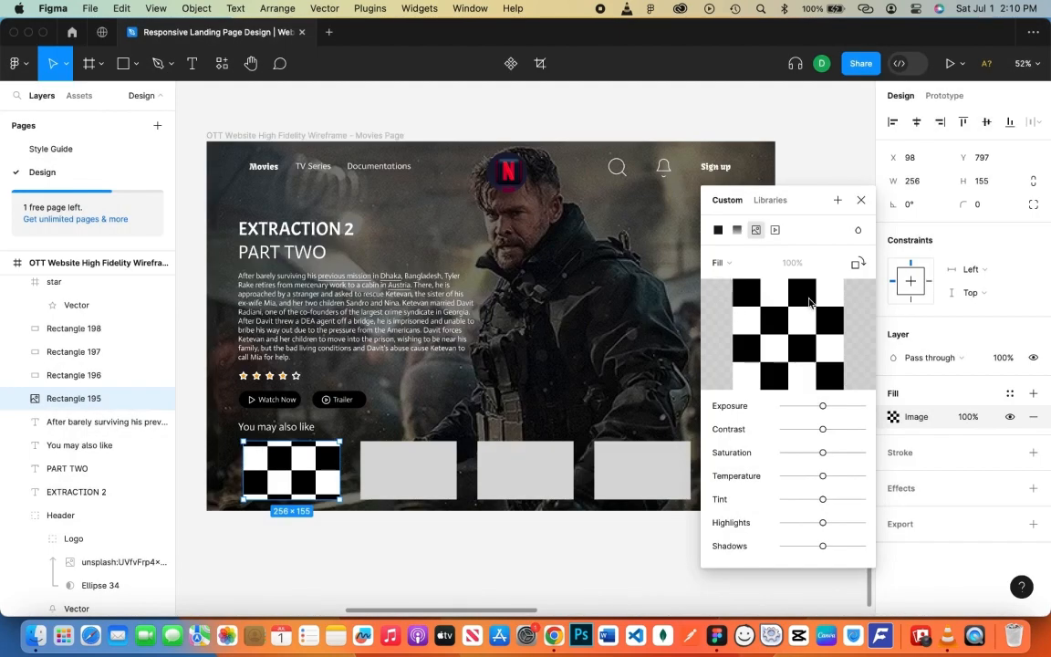
click(403, 481)
click(893, 416)
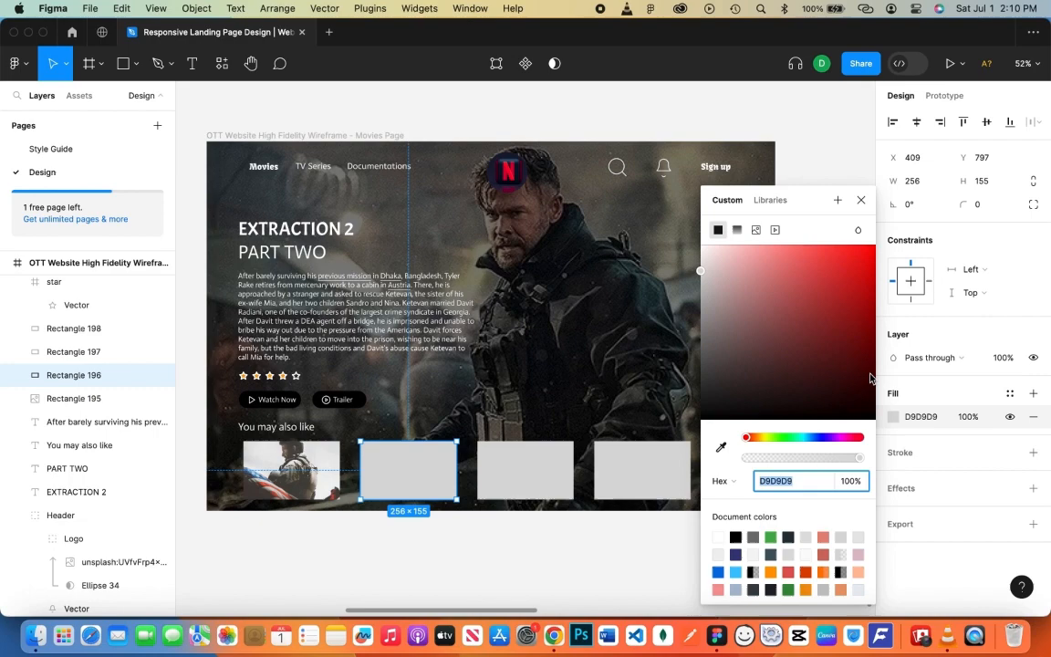
click(861, 202)
Fill the second, third and fourth rectangles under You may also like with GOT.jpg, avengers.jpeg and avatar.jpg from the Figma Course folder
click(67, 66)
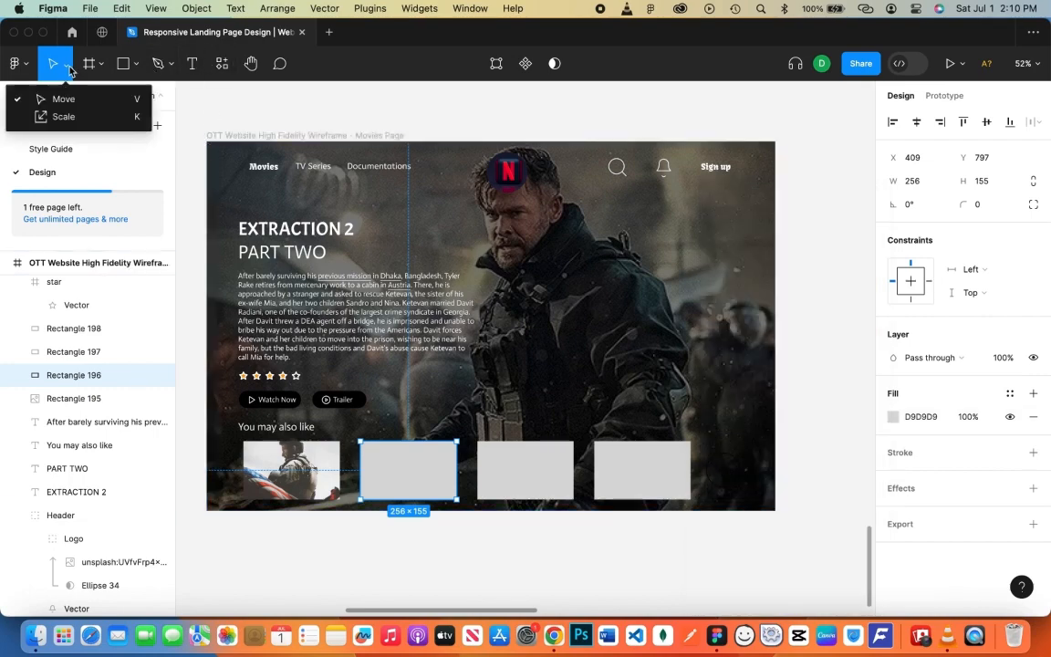
click(135, 64)
click(123, 203)
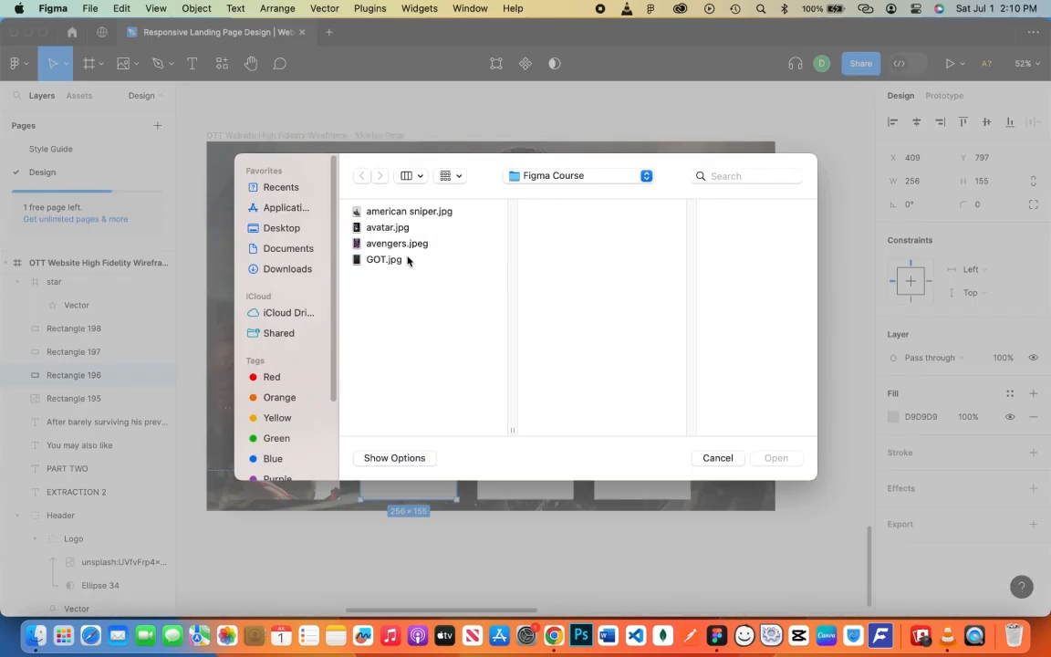
click(387, 212)
shift+click(401, 245)
click(775, 443)
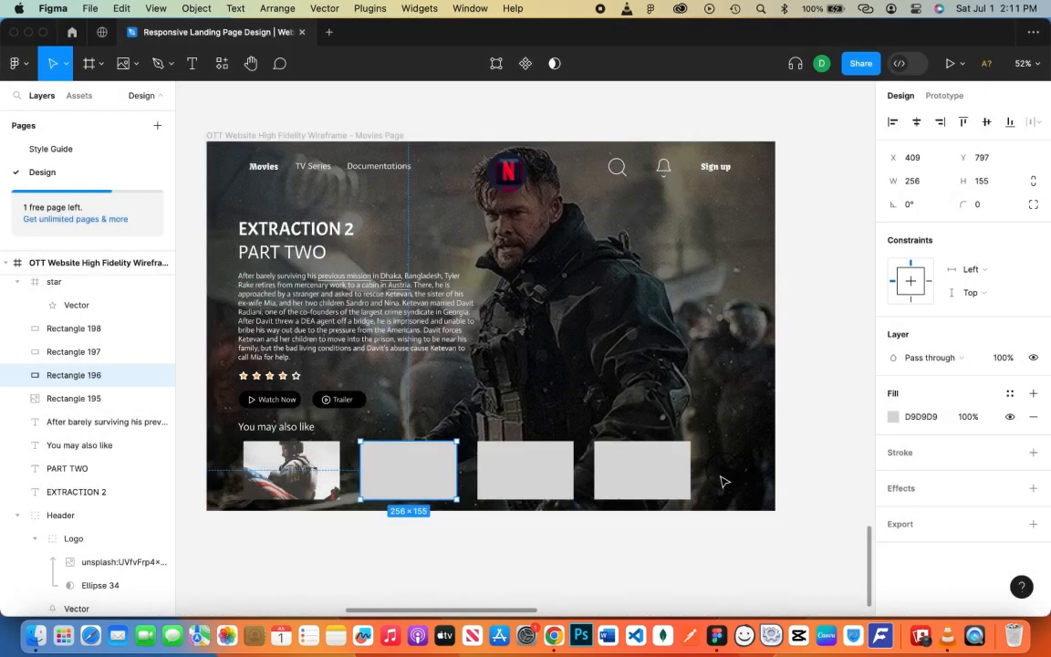
click(446, 485)
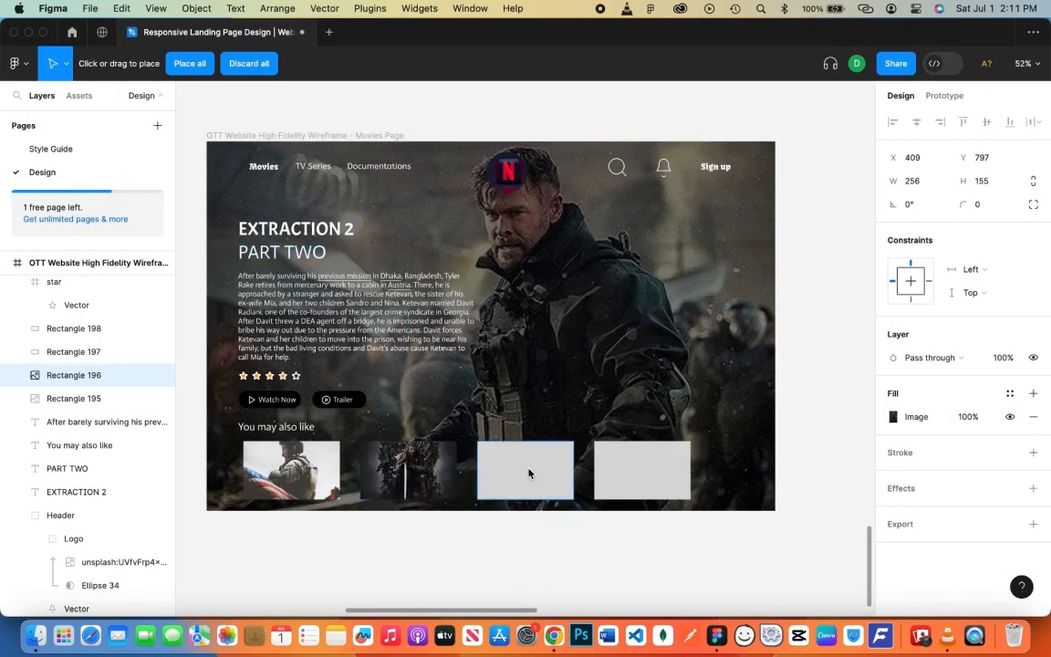
click(528, 472)
click(642, 470)
click(687, 290)
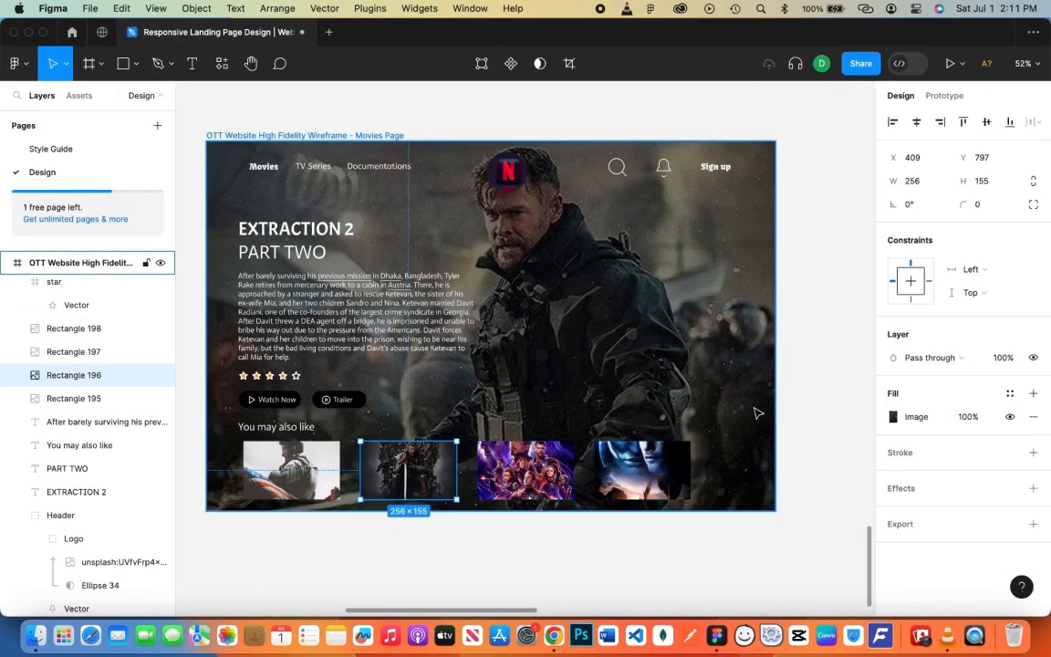
Change the stroke of all three vectors in the arrow-right-circle icon beside the thumbnails to white FFFFFF
click(726, 470)
click(21, 291)
click(77, 309)
shift+click(76, 355)
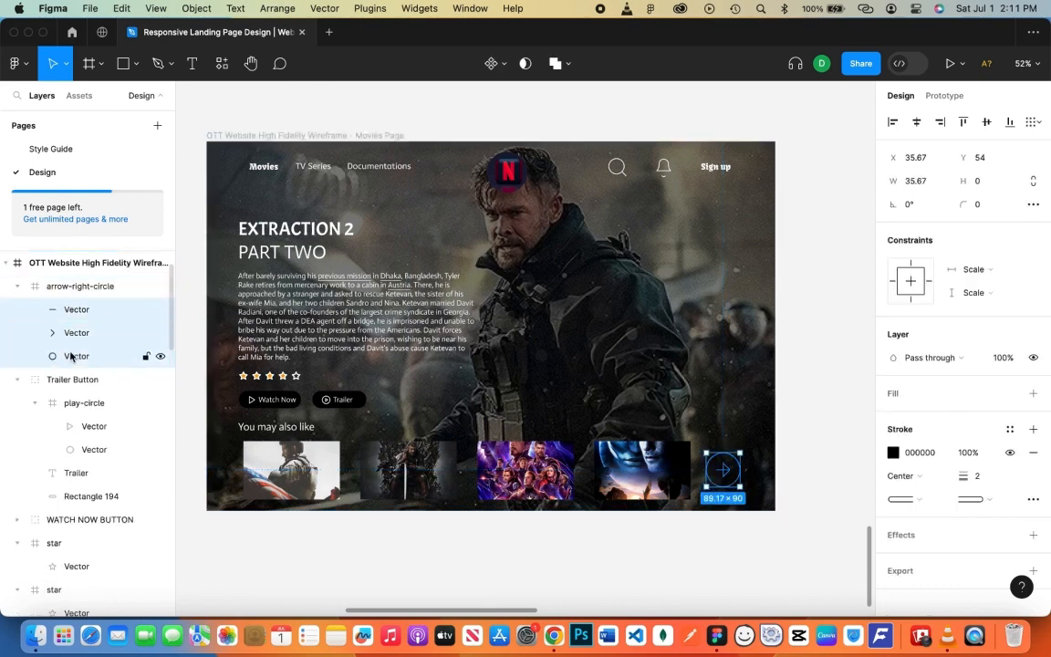
click(893, 488)
text(ffffff)
key(Return)
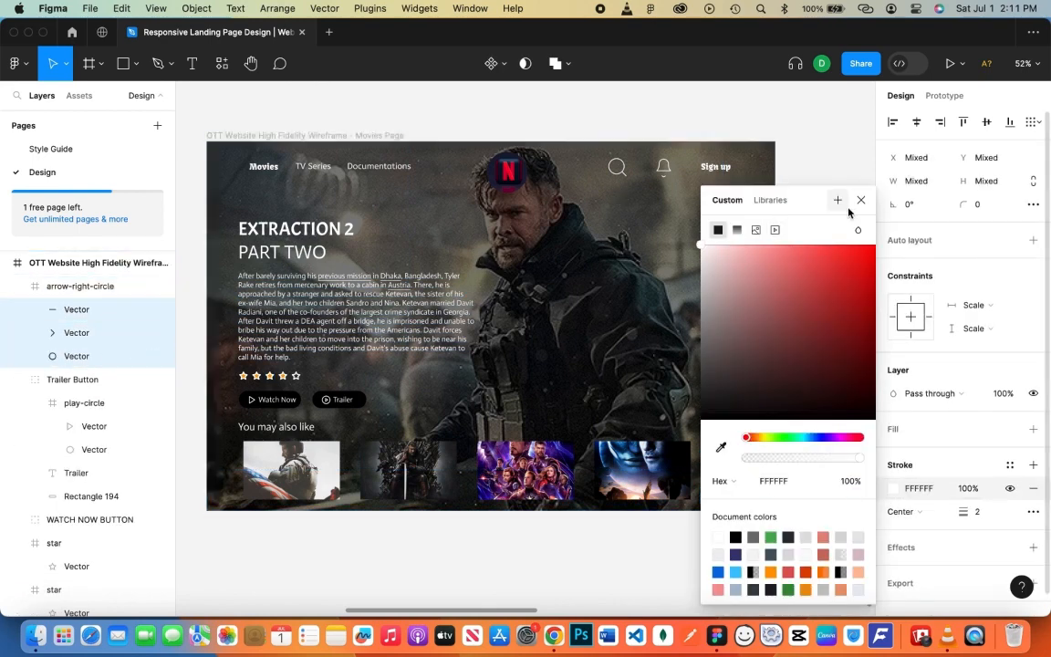
click(860, 200)
click(835, 350)
Add an inside stroke in red FF0000 with a thickness of 5 to the four movie thumbnails
click(315, 473)
shift+click(401, 473)
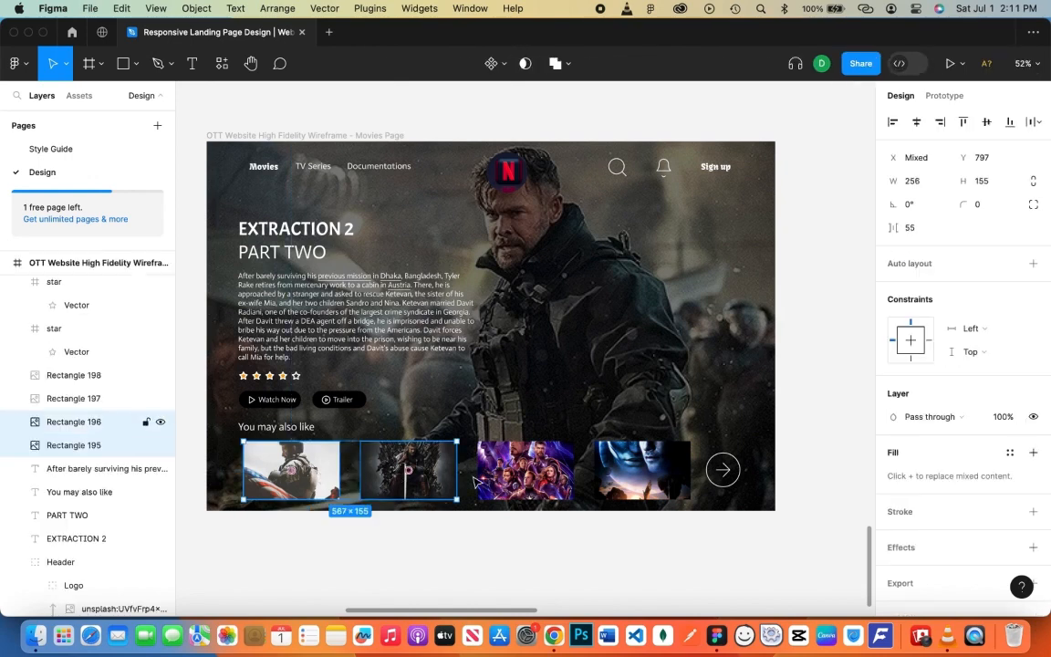
shift+click(525, 473)
shift+click(642, 472)
click(893, 514)
click(893, 534)
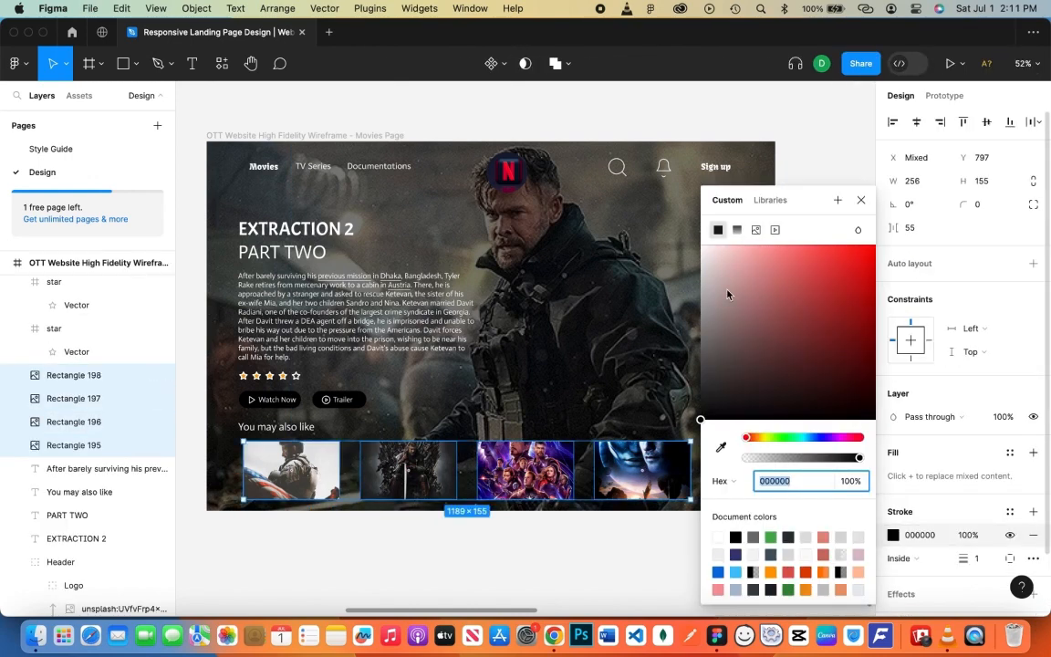
text(ff0000)
key(Return)
drag(958, 560, 965, 559)
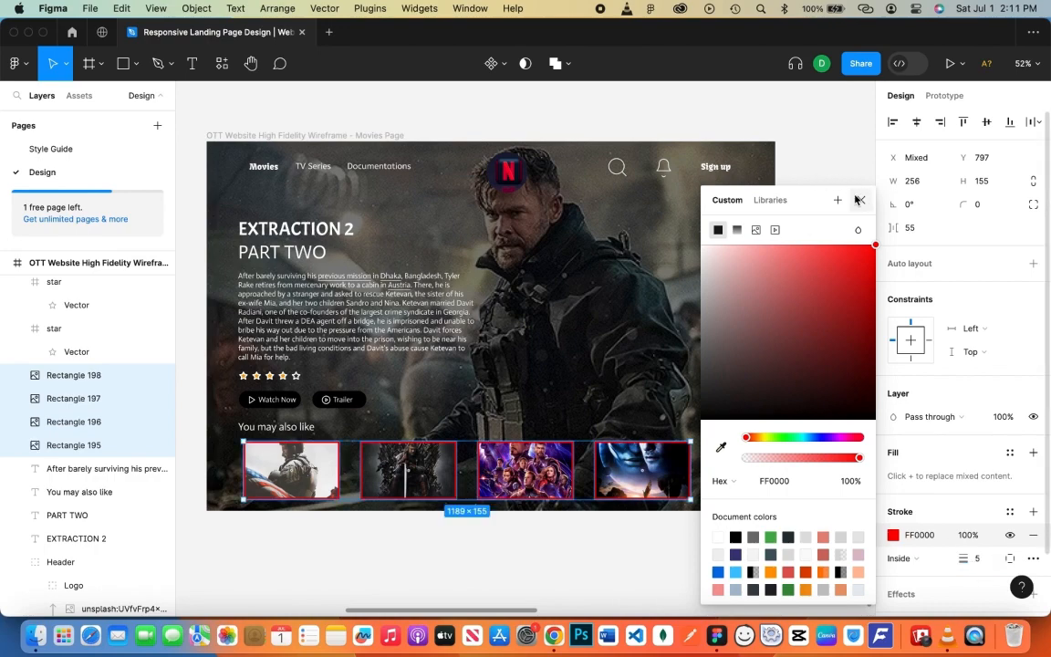
click(860, 199)
click(857, 467)
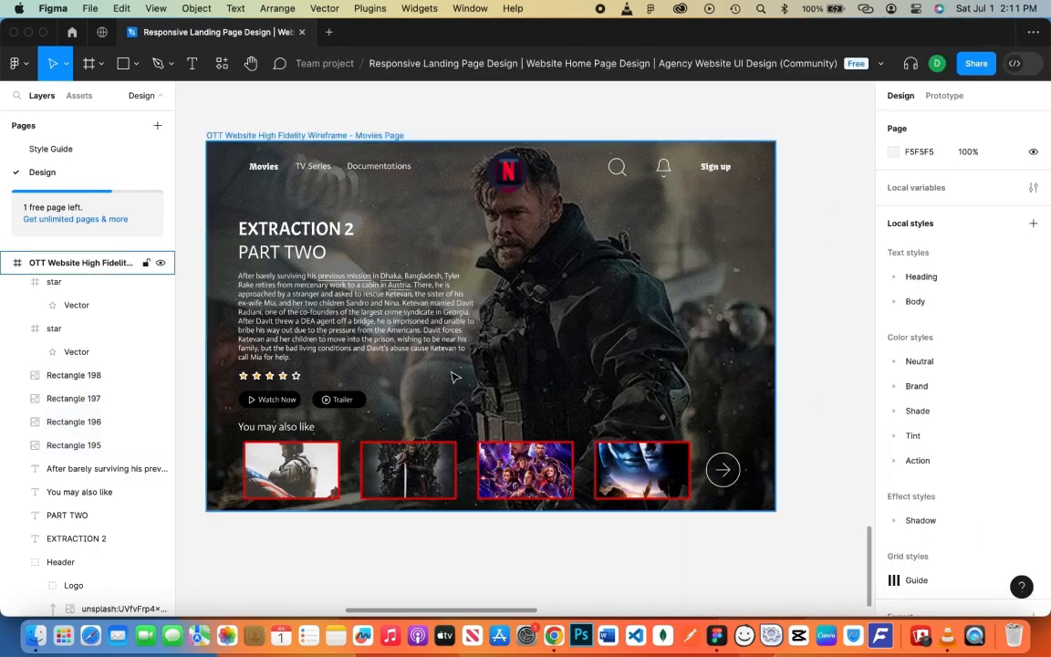
Duplicate the low fidelity Sign Up frame directly below the original and rename the copy OTT Website High Fidelity Wireframe - Sign Up
mouse_move(616, 392)
mouse_down()
mouse_move(617, 421)
mouse_move(631, 413)
mouse_move(624, 390)
mouse_up()
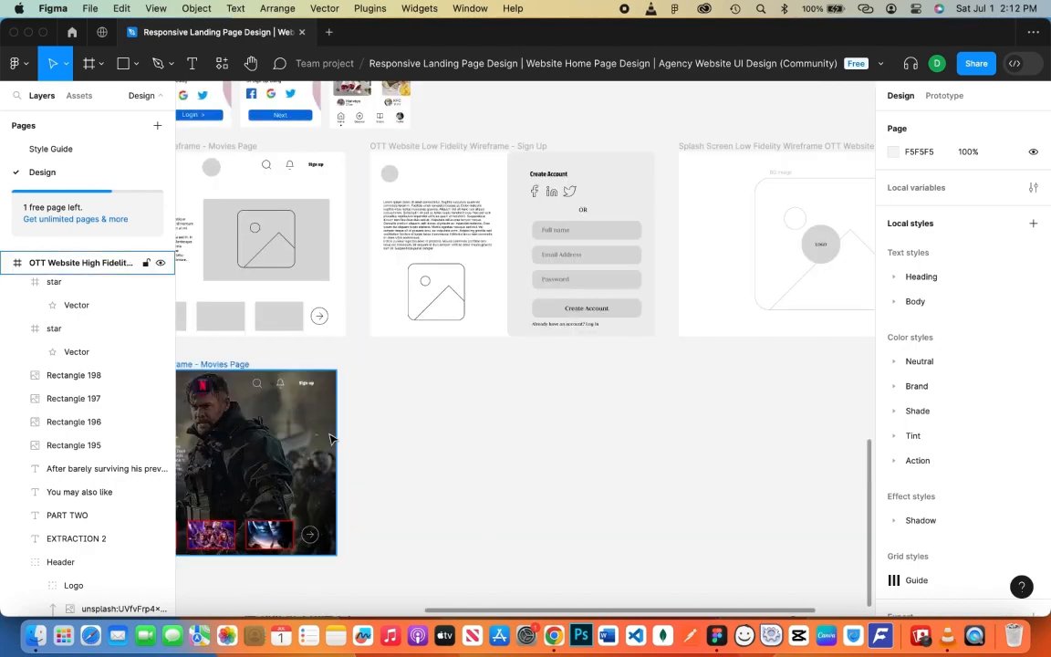
click(476, 146)
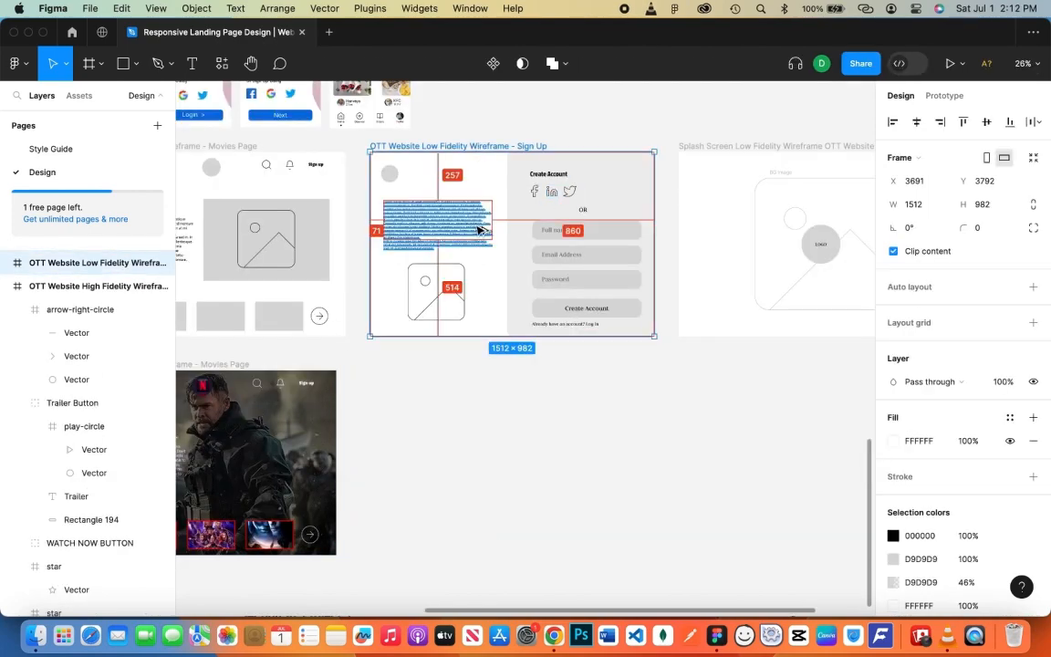
drag(483, 227, 492, 451)
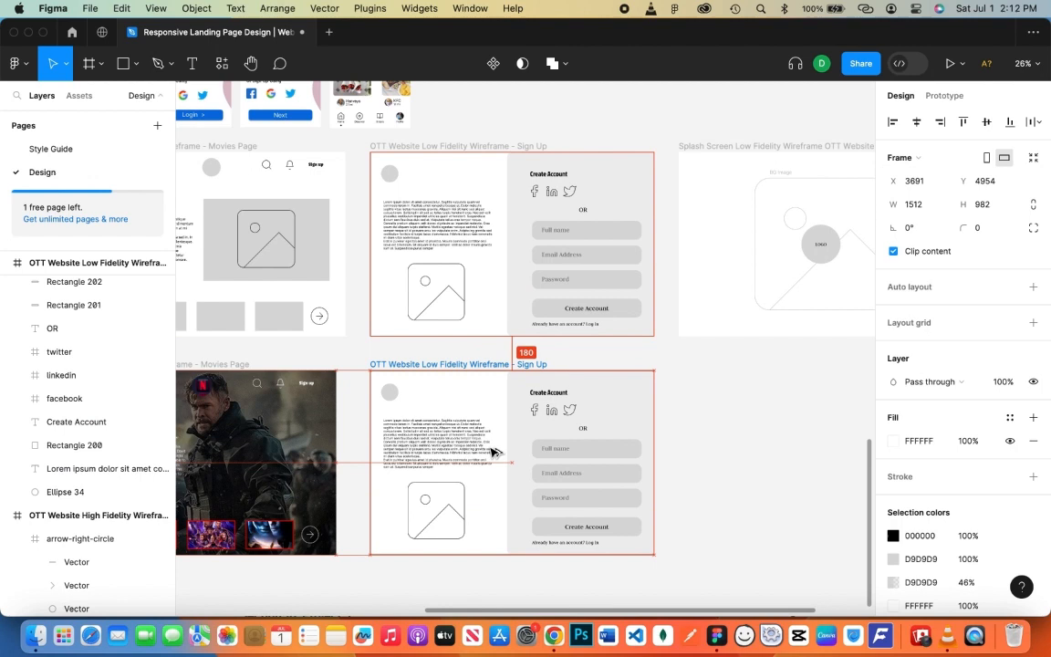
double_click(431, 364)
double_click(429, 364)
text(High)
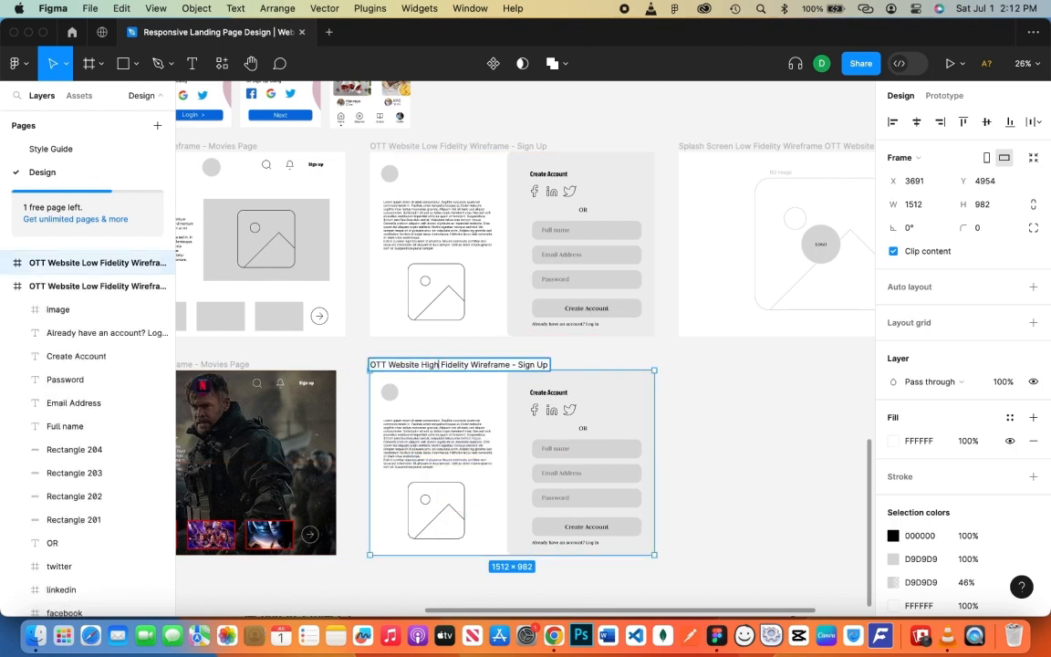
click(665, 406)
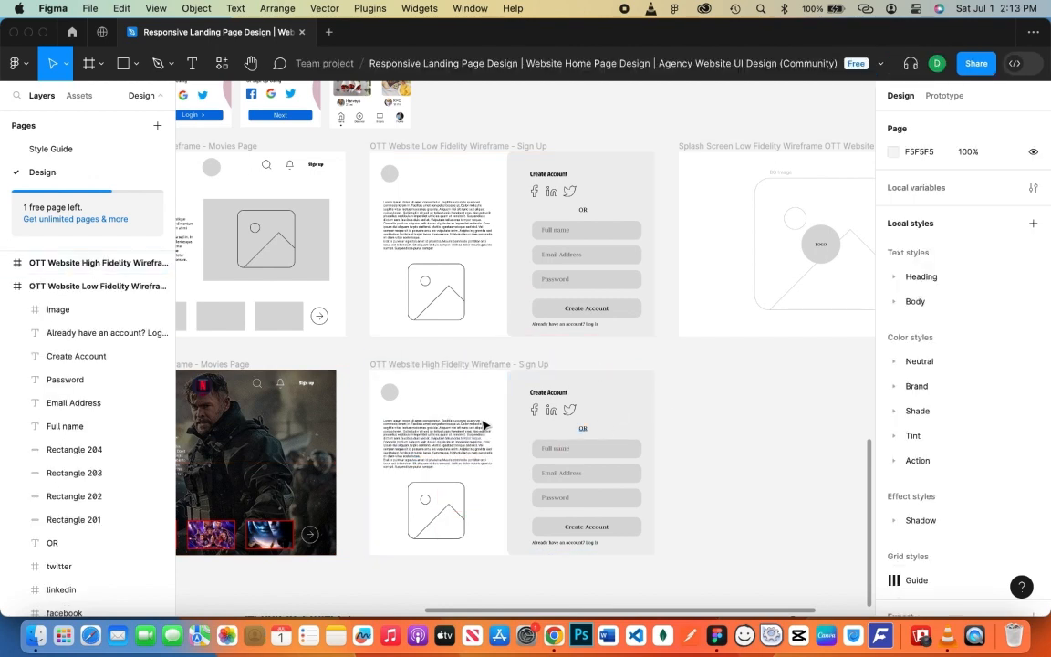
Copy the Logo group from the Movies Page into the high fidelity Sign Up frame, replacing the grey placeholder circle with it
click(199, 386)
click(80, 468)
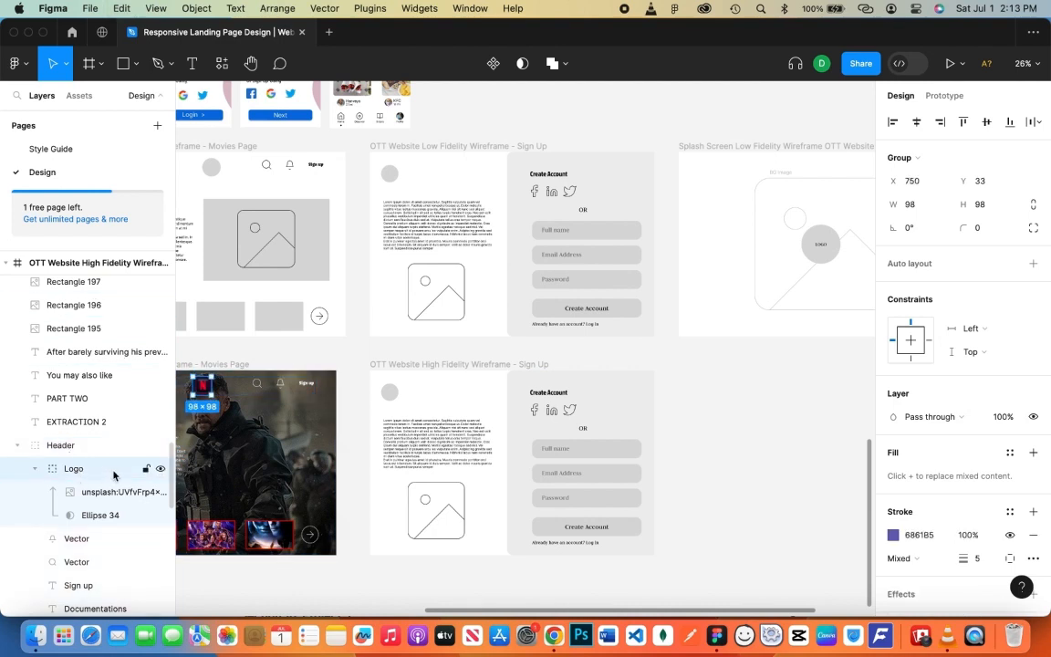
key(super+d)
scroll(228, 394, left, 2)
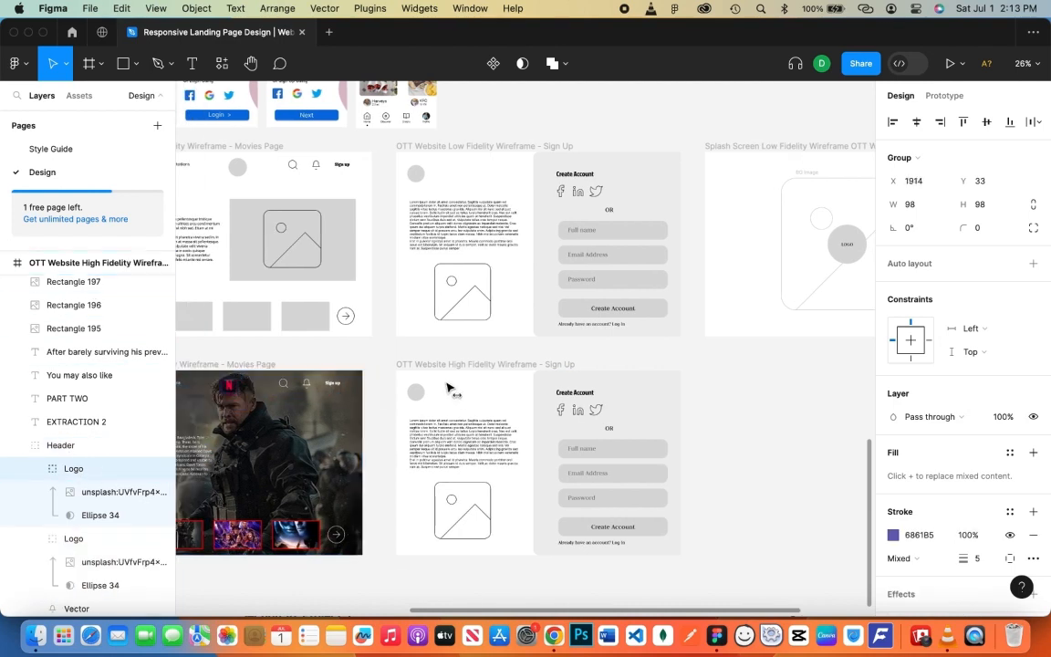
drag(448, 389, 418, 408)
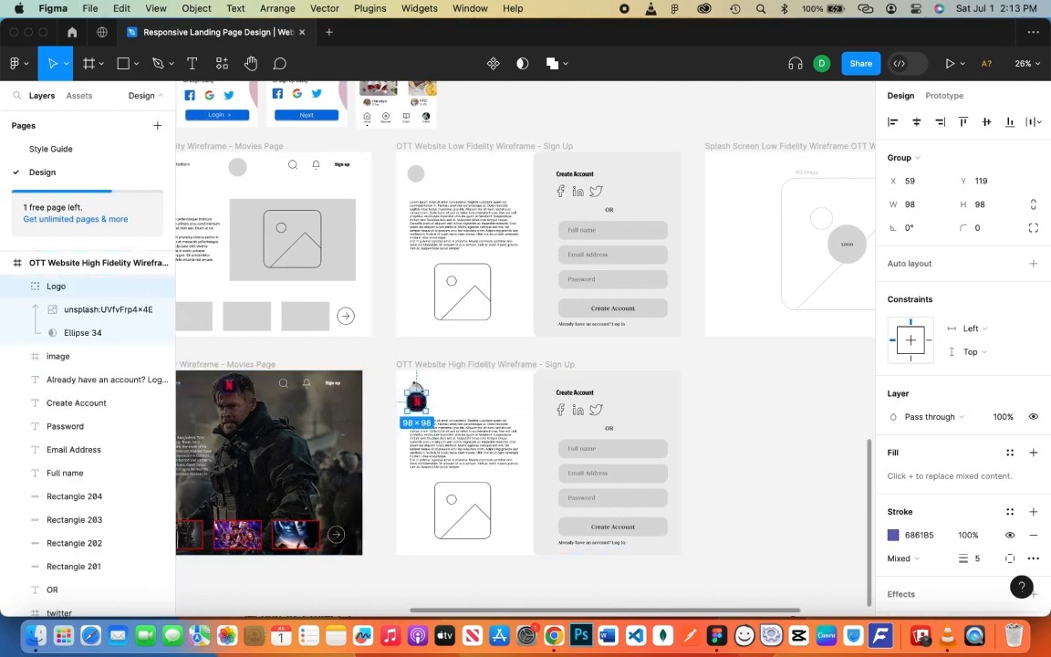
click(461, 394)
click(417, 387)
key(Delete)
click(418, 410)
click(695, 421)
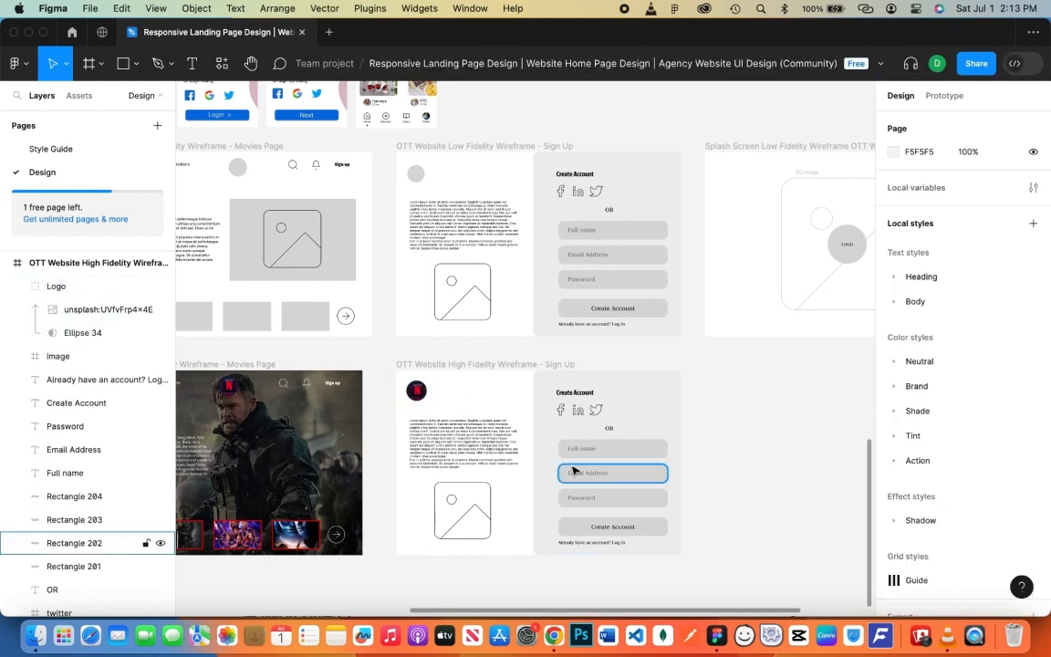
Make the lorem ipsum paragraph in the high fidelity Sign Up frame white FFFFFF and delete the image placeholder below it
click(461, 427)
click(893, 569)
drag(706, 415, 681, 241)
click(858, 200)
click(732, 443)
click(464, 508)
key(Delete)
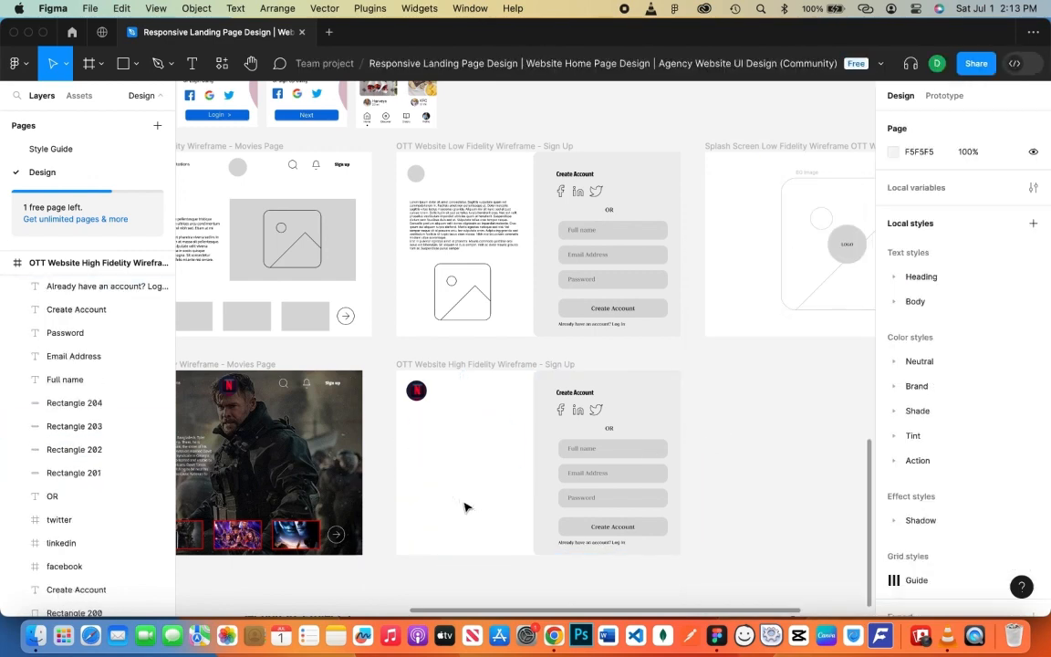
click(471, 451)
click(98, 64)
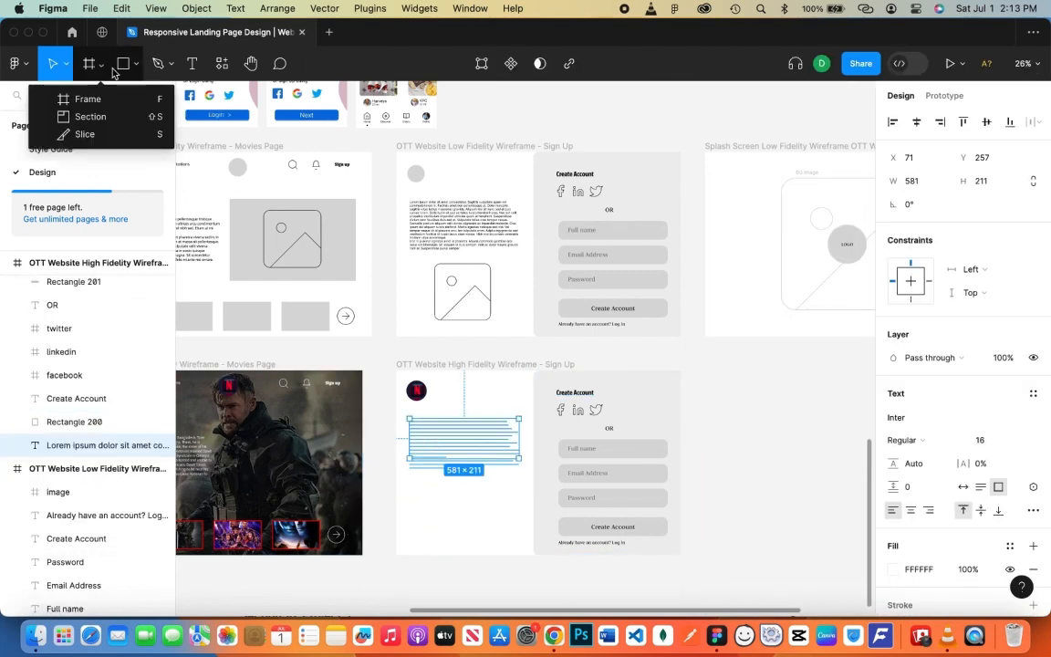
click(136, 68)
click(108, 203)
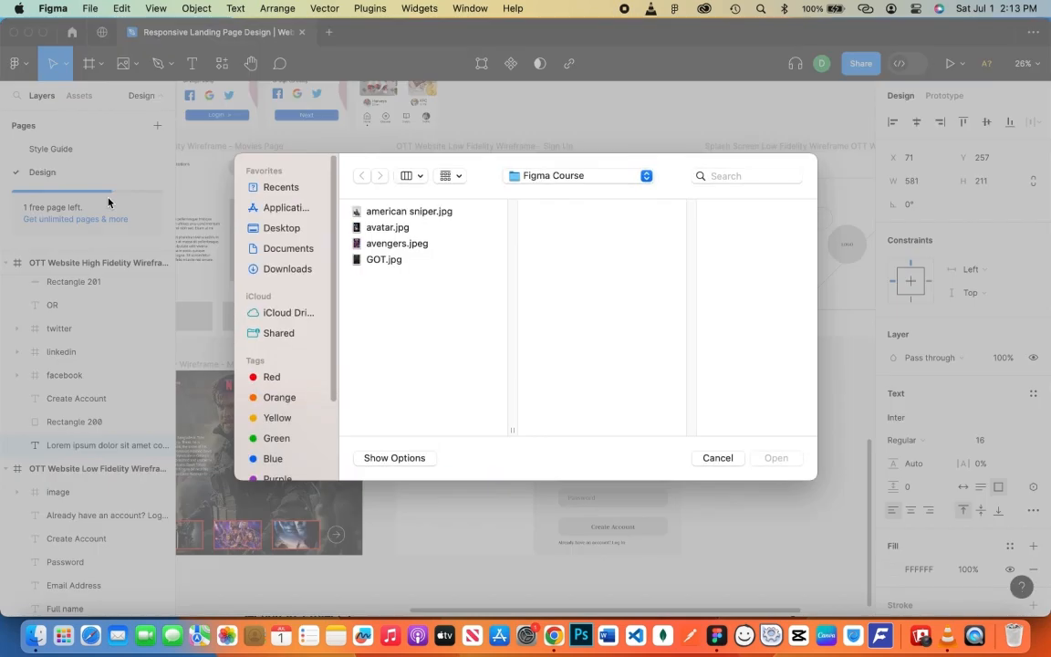
click(735, 459)
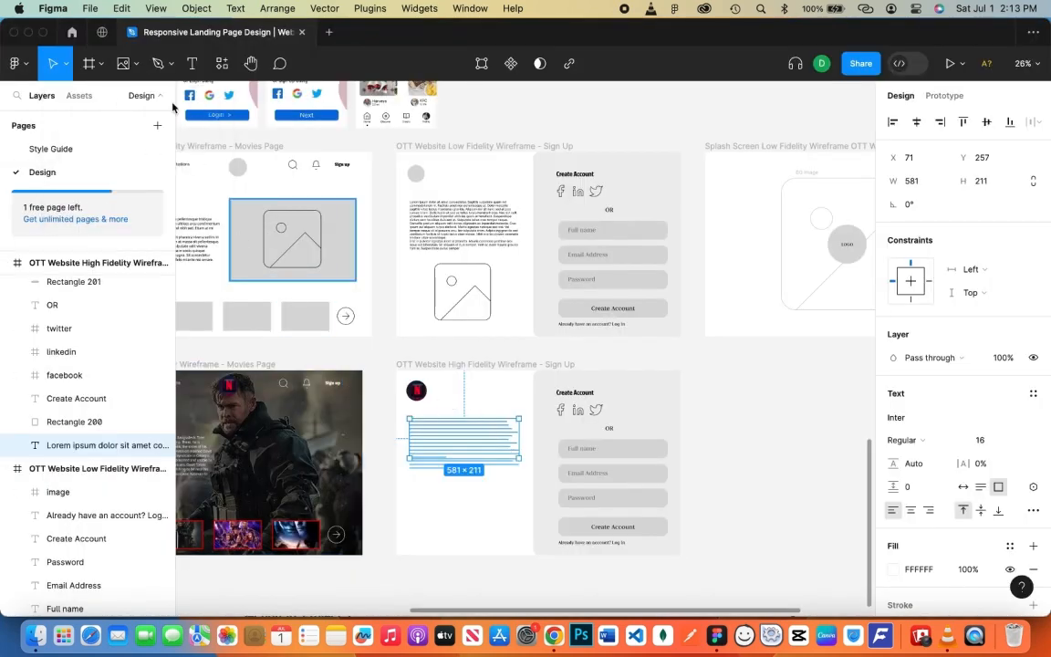
Draw a 729 × 982 rectangle over the white half of the high fidelity Sign Up frame and move it beneath the frame's other layers
click(135, 65)
click(108, 98)
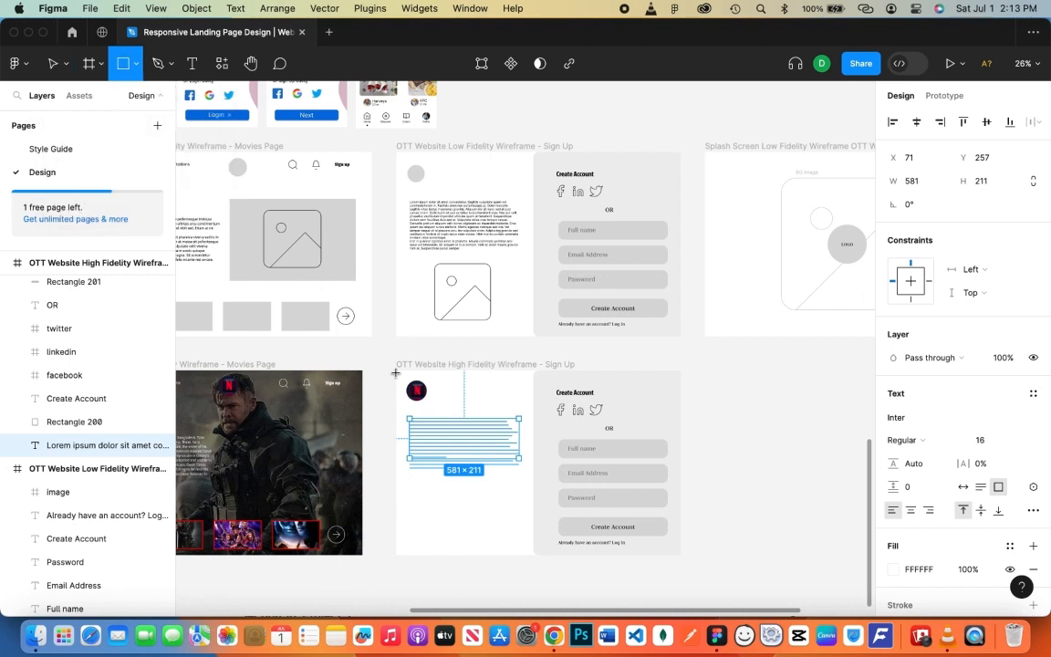
click(421, 366)
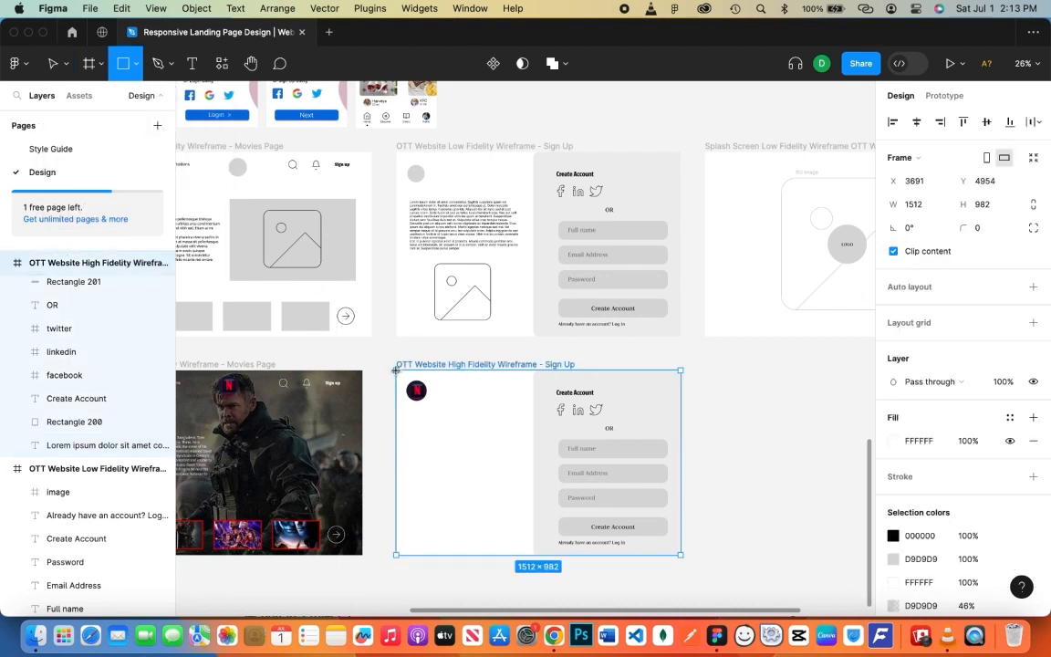
mouse_move(396, 370)
mouse_down()
mouse_move(492, 420)
mouse_move(533, 479)
mouse_move(534, 559)
mouse_up()
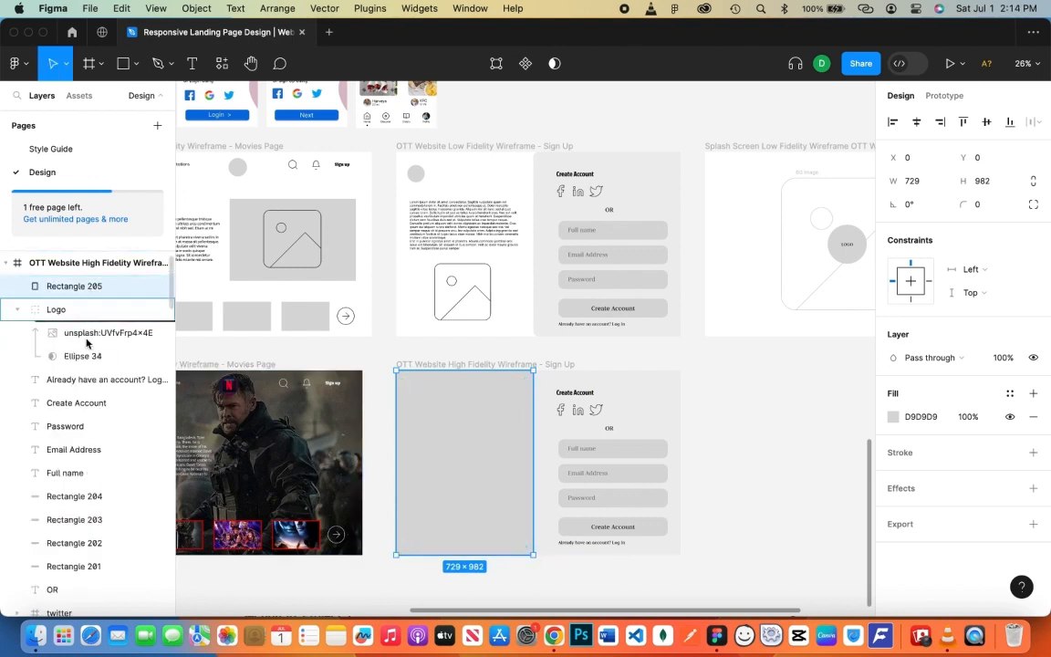
drag(87, 342, 87, 456)
Fill the new background rectangle in the Sign Up frame with the image avatar.jpg
click(136, 65)
click(155, 89)
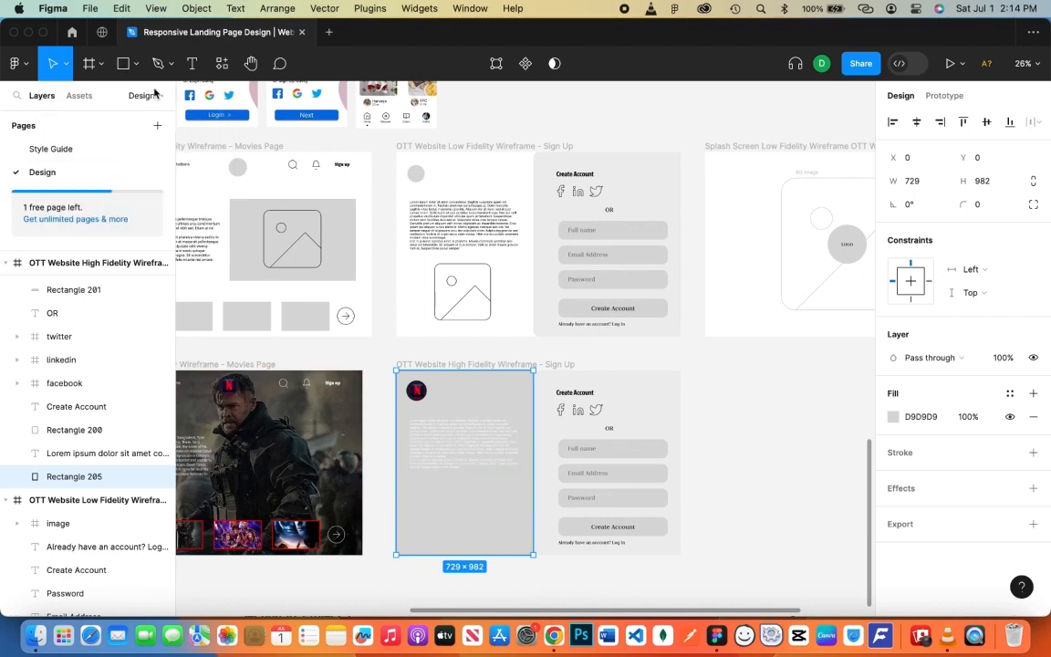
click(136, 65)
click(132, 204)
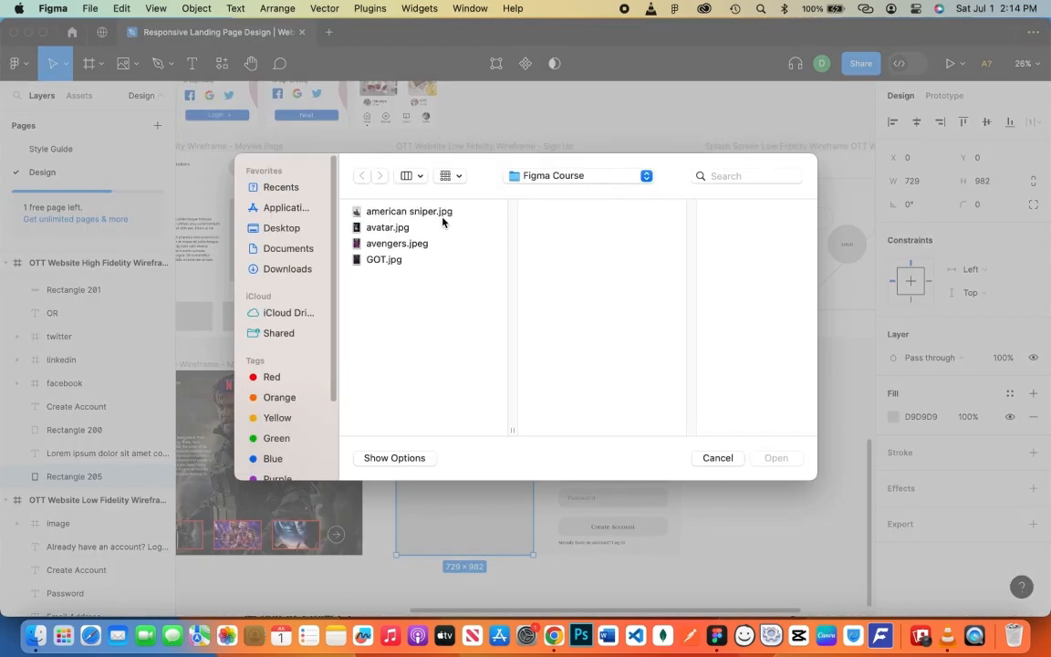
double_click(394, 233)
click(474, 474)
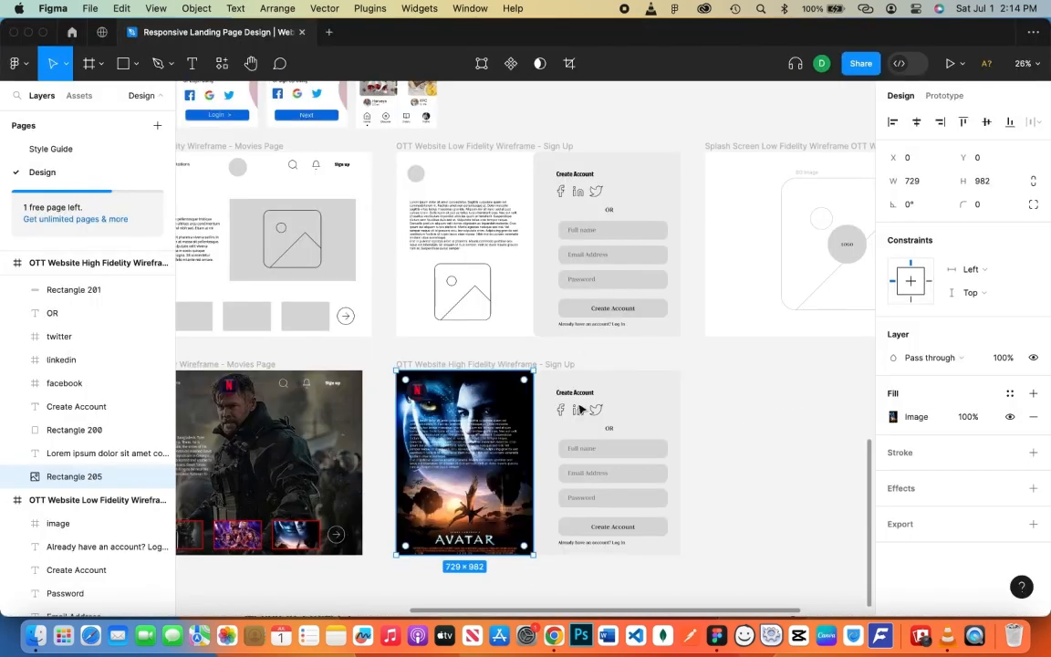
click(804, 397)
Duplicate the Avatar image rectangle and give the copy a solid black 000000 fill at 52% opacity as a dark overlay
scroll(560, 467, up, 5)
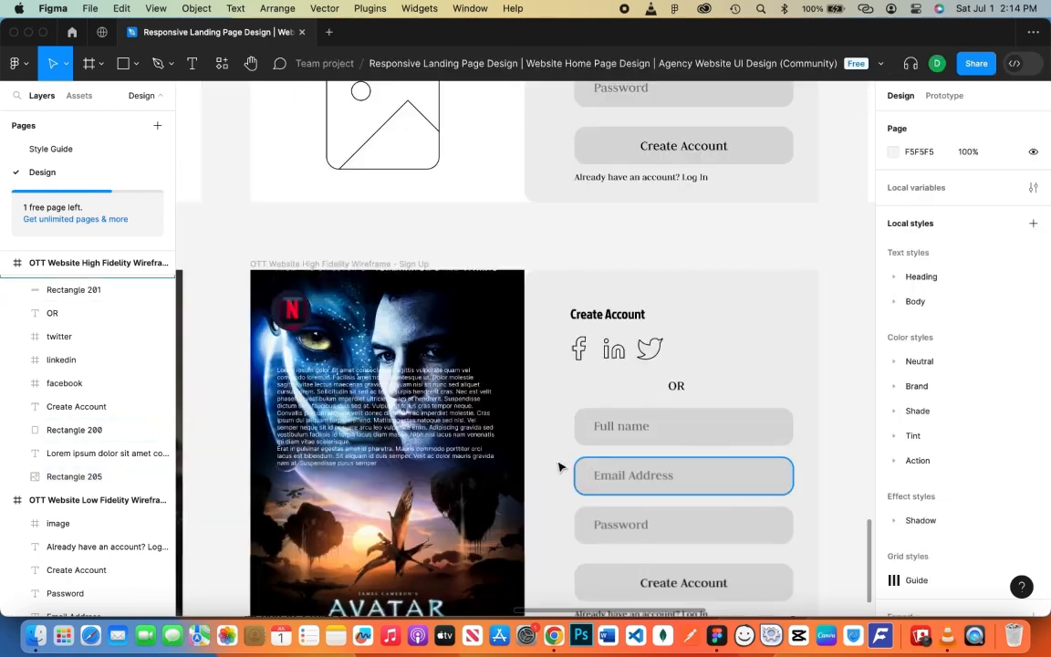
drag(560, 467, 522, 337)
click(105, 476)
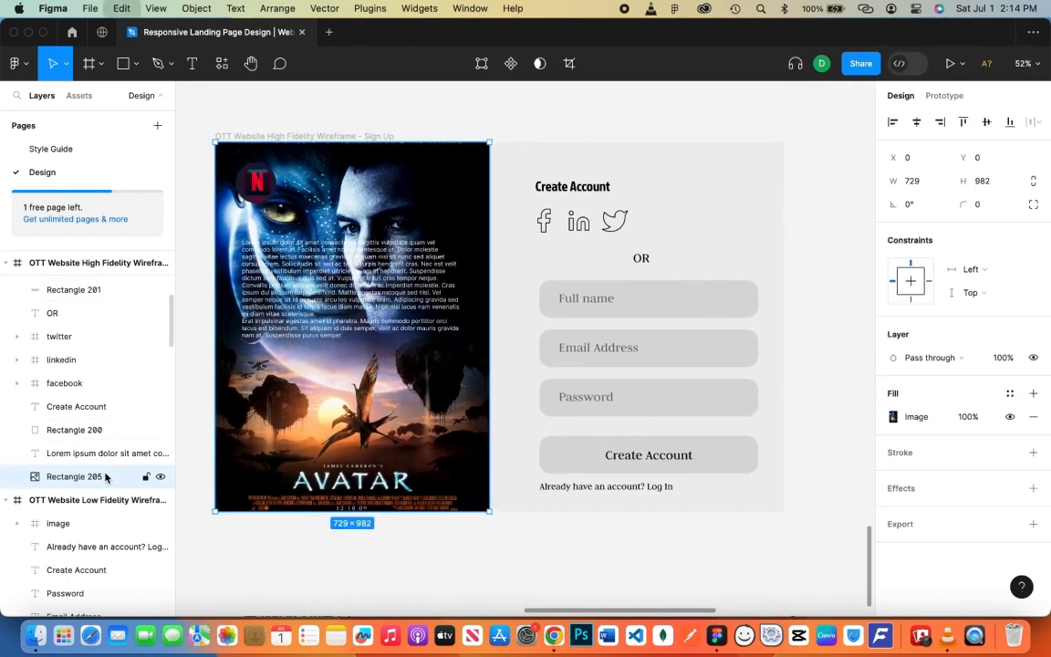
key(super+d)
click(892, 417)
click(717, 266)
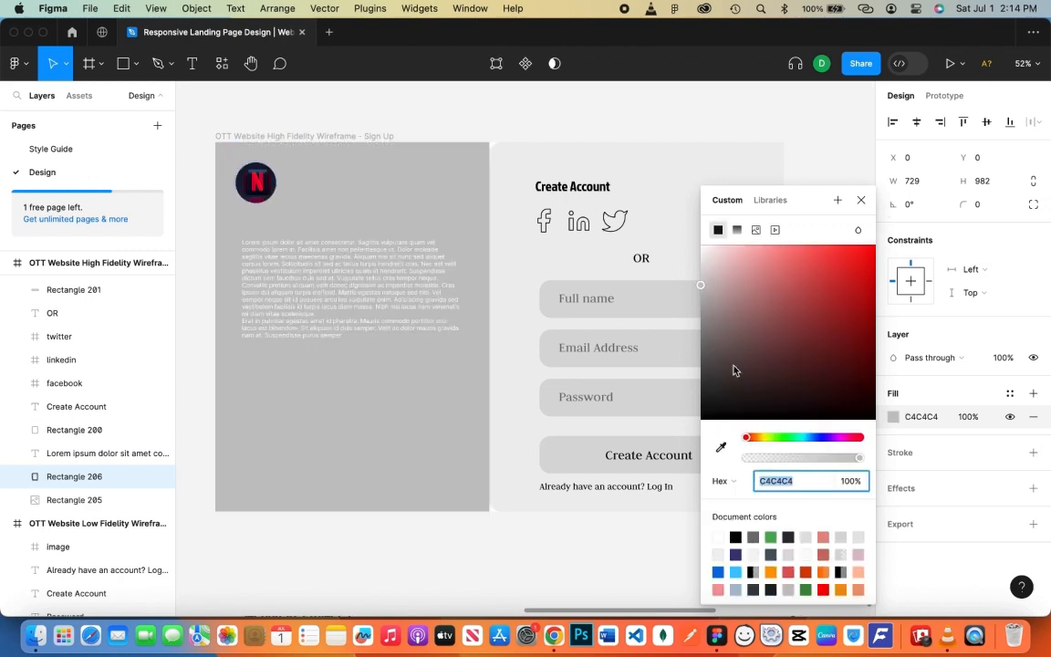
drag(734, 370, 694, 429)
mouse_move(792, 457)
mouse_down()
mouse_move(802, 468)
mouse_move(804, 459)
mouse_up()
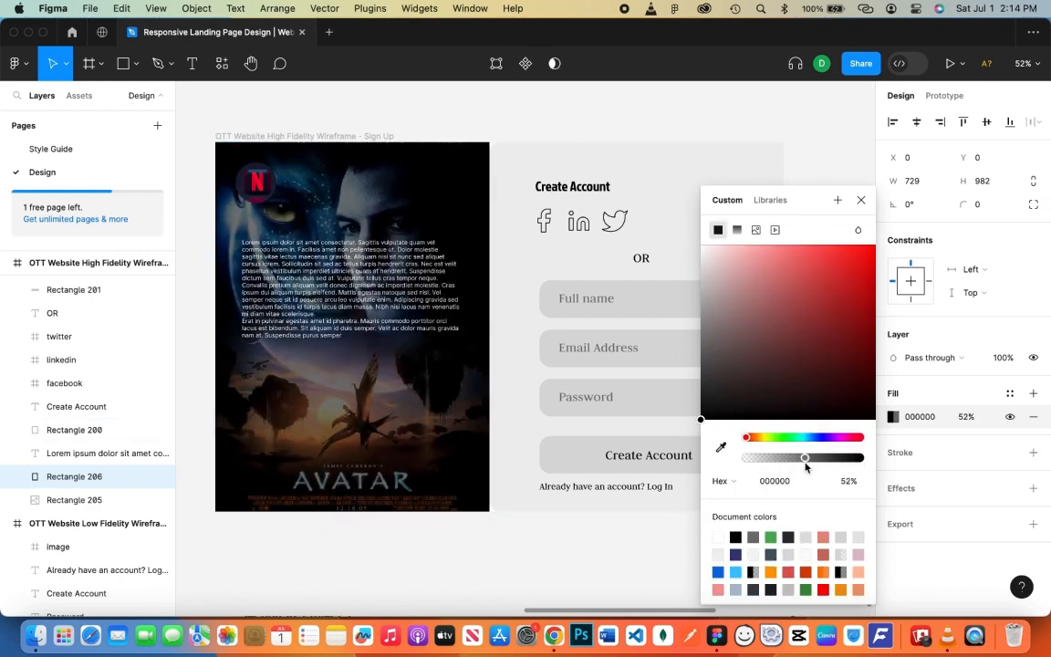
click(584, 564)
click(386, 319)
click(527, 535)
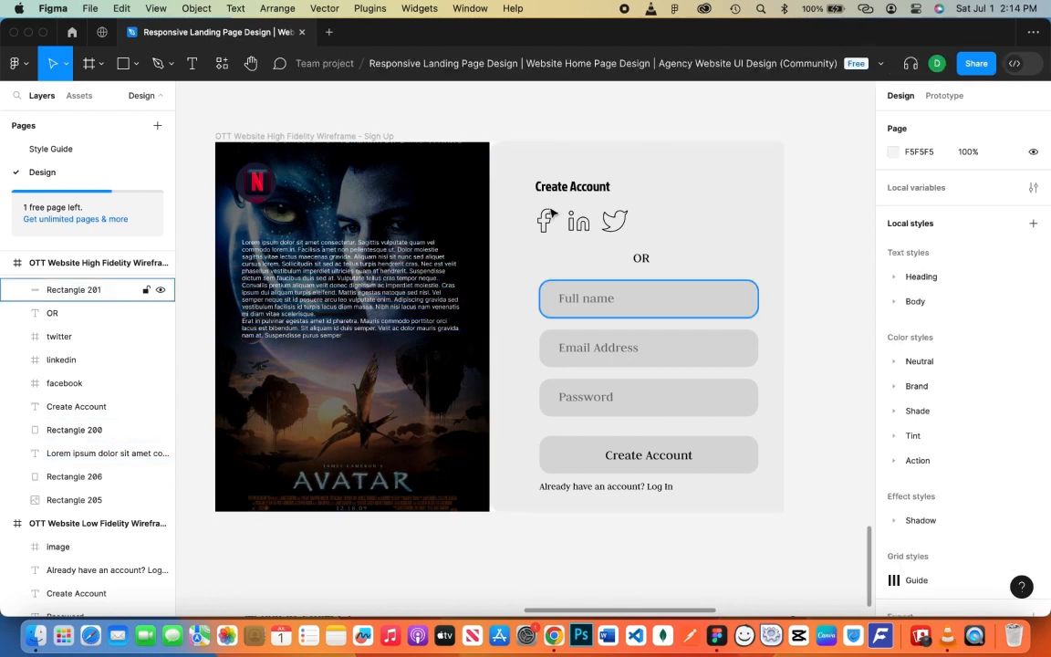
Copy the Facebook, Google and Twitter Socials group from the NG Food sign up frame into the OTT high fidelity Sign Up frame
click(722, 197)
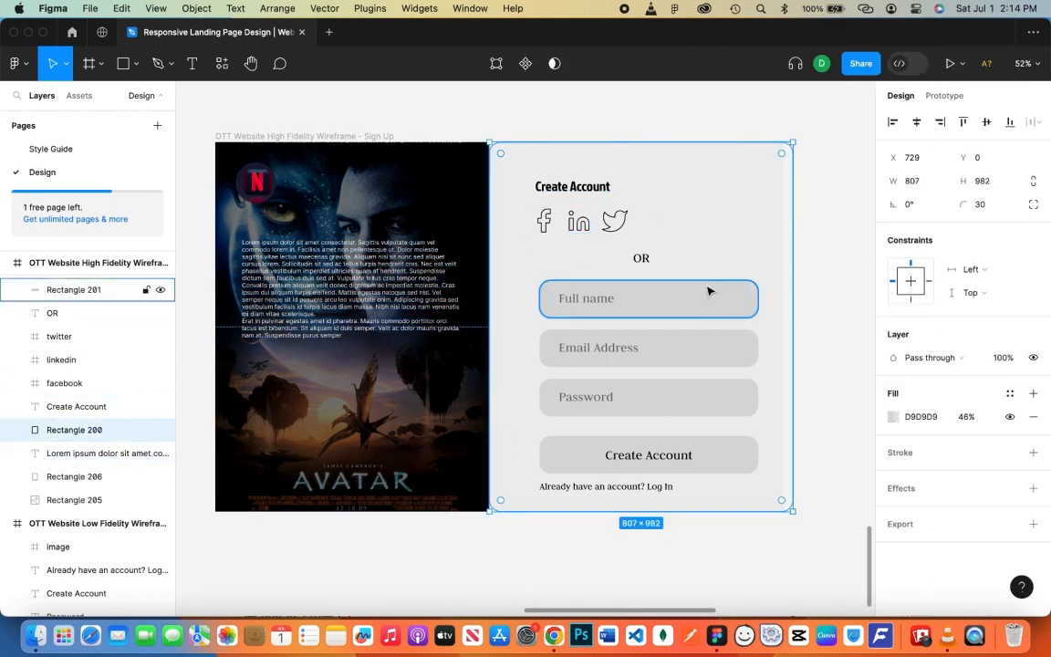
scroll(652, 235, up, 10)
scroll(481, 407, left, 6)
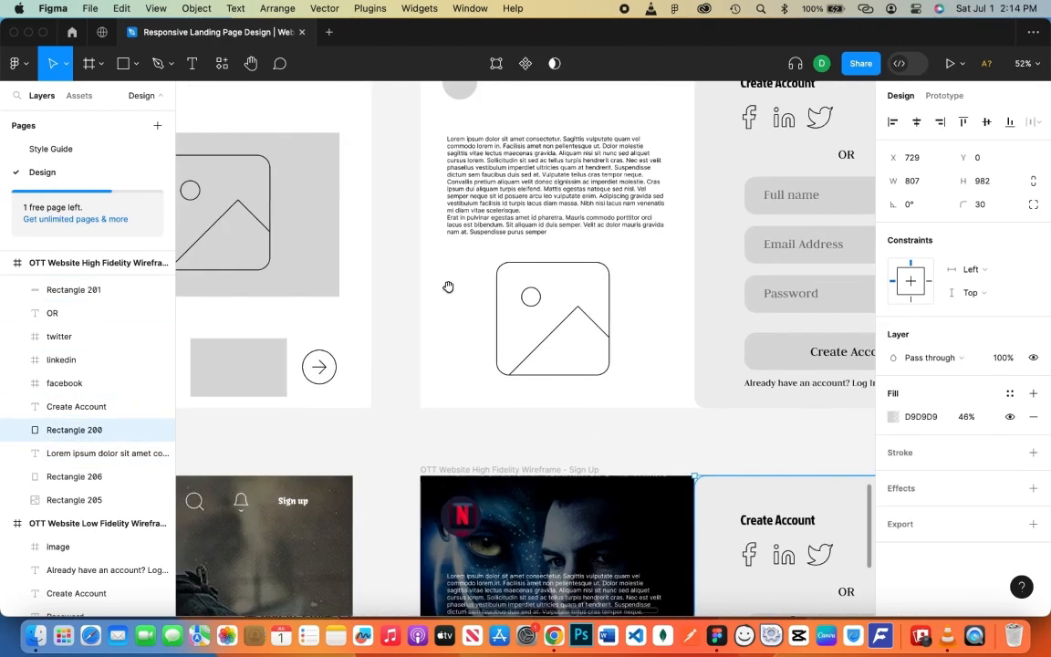
scroll(394, 179, up, 4)
scroll(394, 179, left, 5)
click(334, 231)
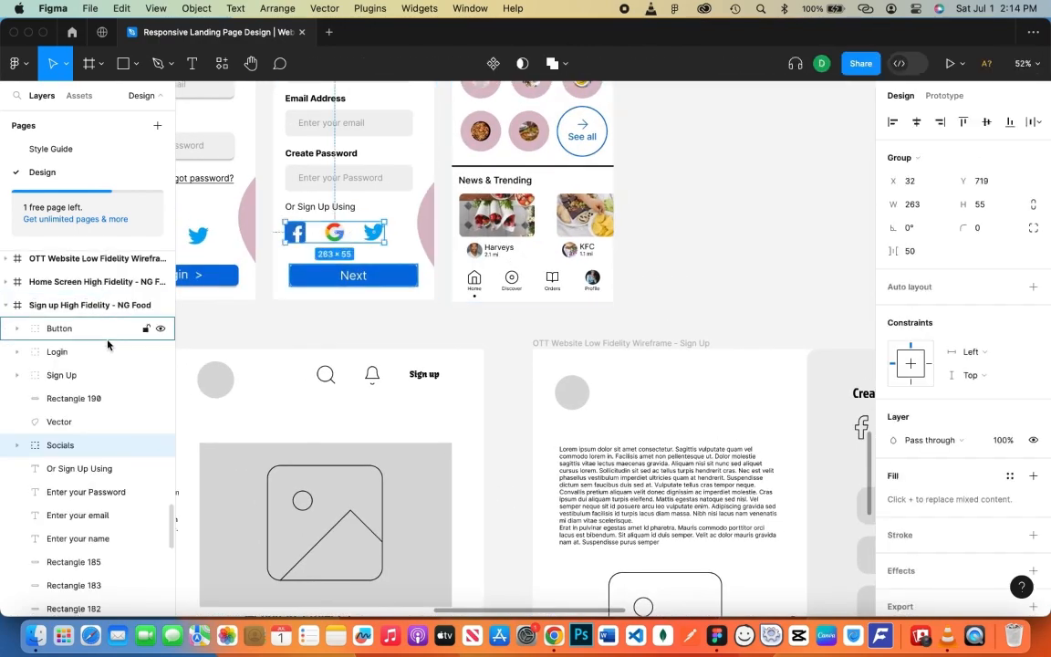
drag(334, 231, 700, 486)
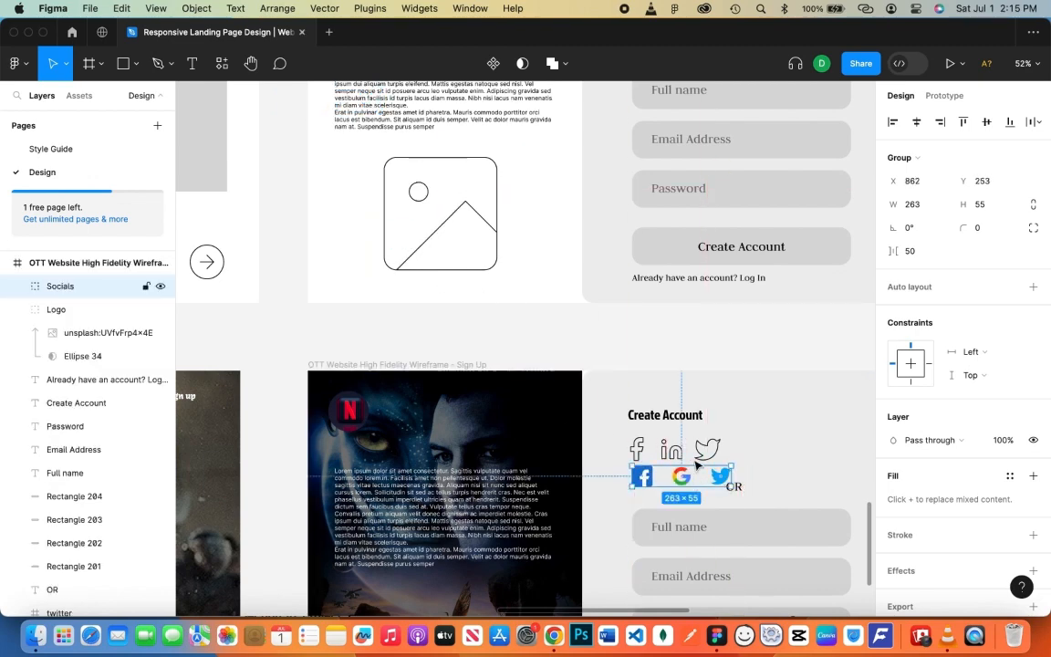
Delete the outline Twitter, LinkedIn and Facebook icons and move the coloured Socials group into their place under the Create Account heading
click(700, 466)
click(706, 455)
shift+click(671, 450)
shift+click(637, 449)
key(Delete)
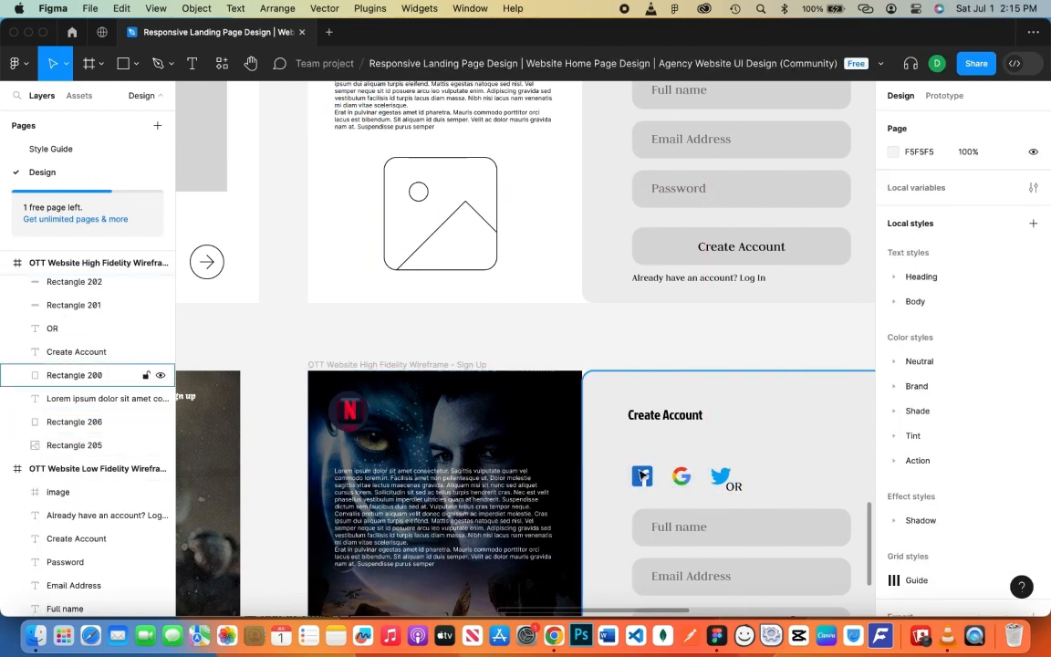
click(642, 475)
drag(674, 479, 676, 454)
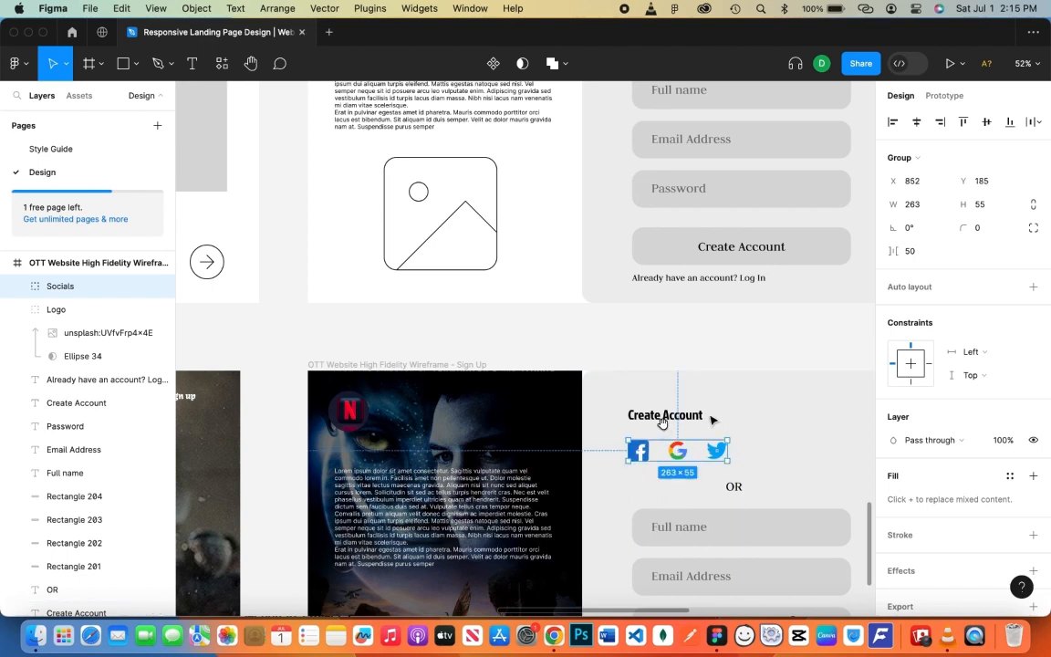
drag(795, 422, 673, 250)
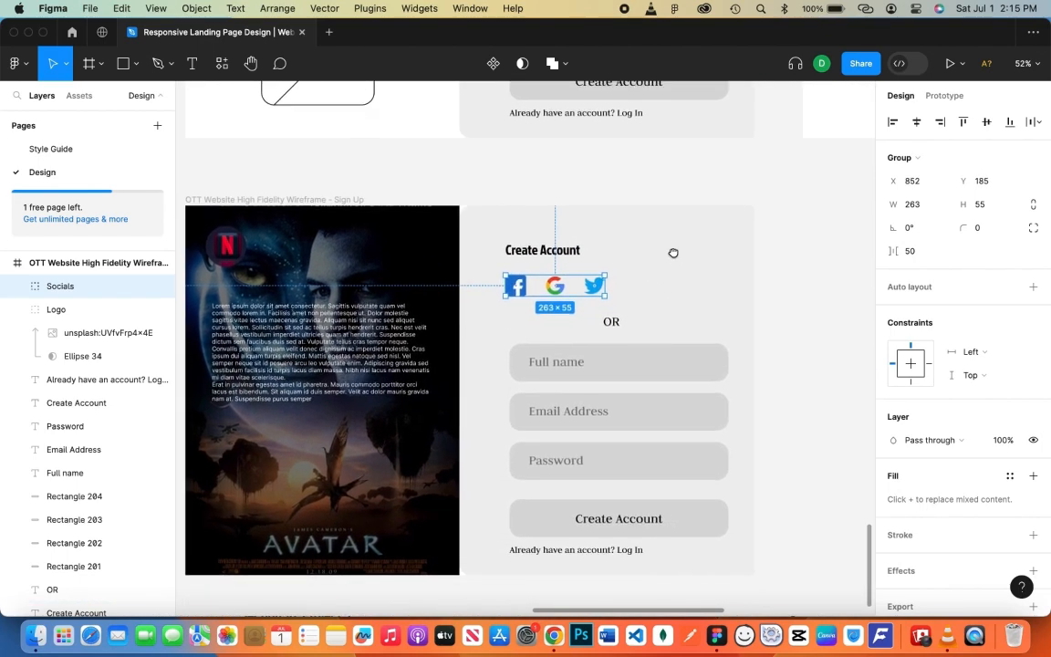
scroll(703, 328, down, 1)
click(806, 317)
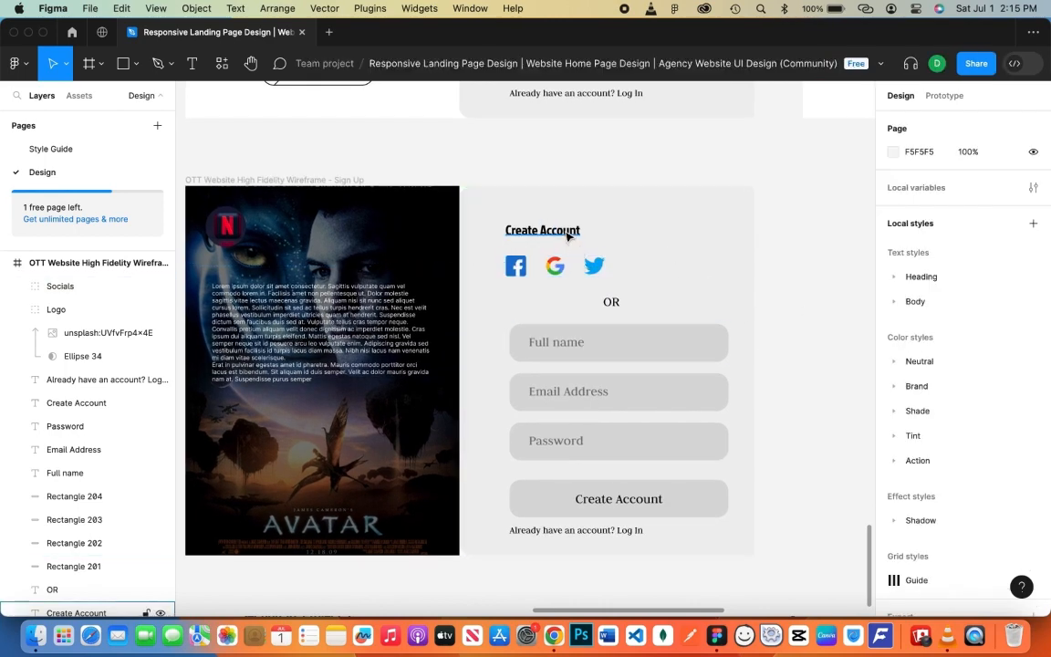
Fill the Create Account button rectangle in the high fidelity Sign Up frame with solid red FF0000
click(615, 303)
click(770, 308)
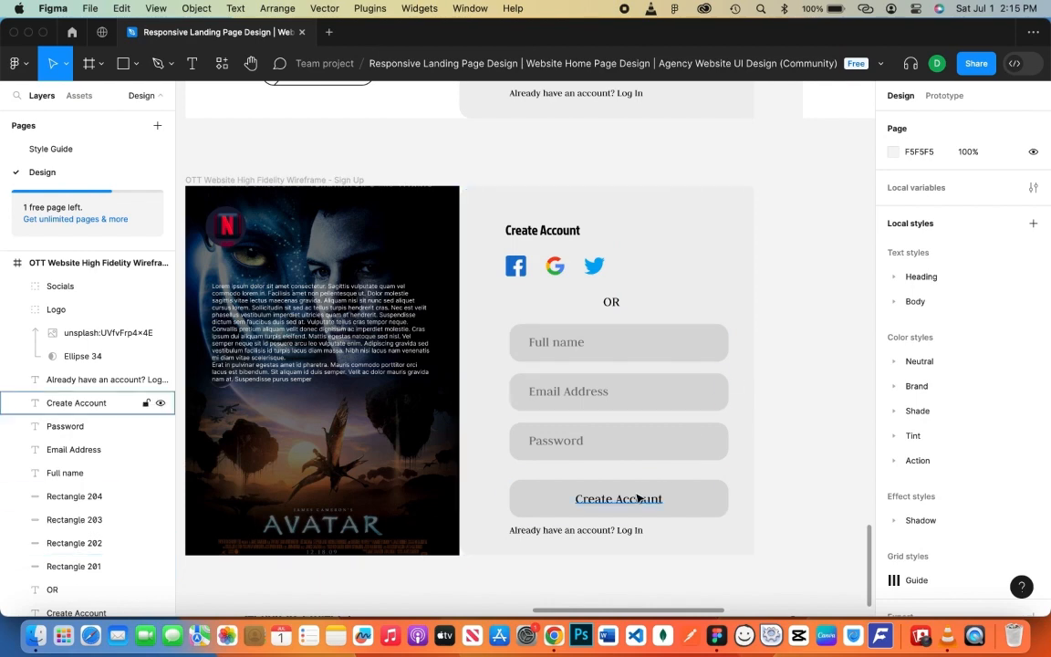
click(707, 498)
click(890, 417)
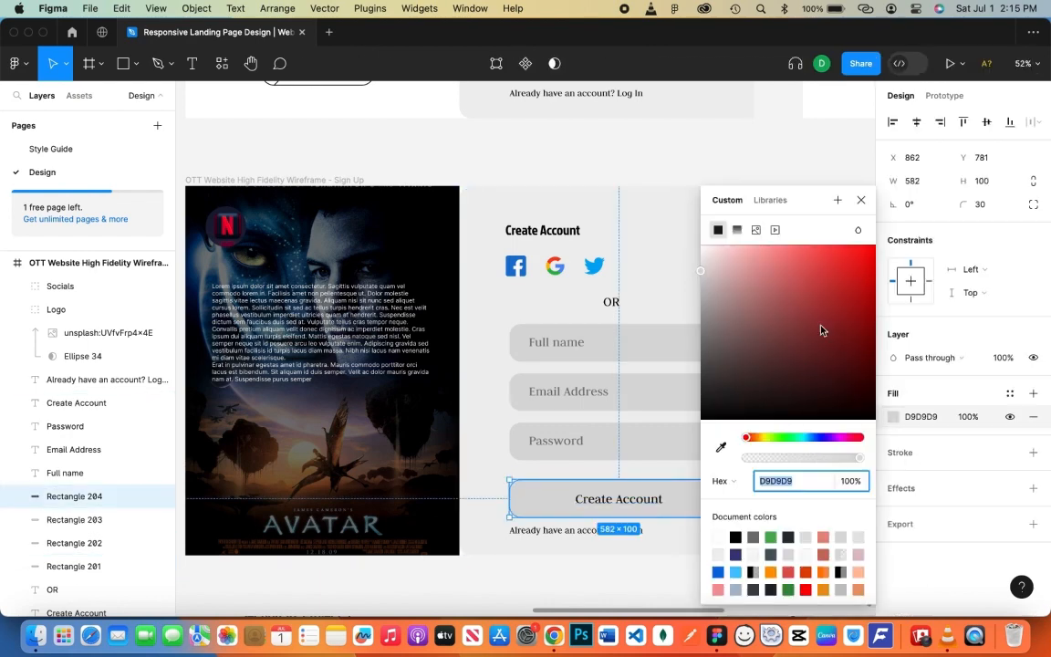
drag(821, 330, 873, 246)
click(638, 570)
Make the Create Account label on the red button white FFFFFF
click(618, 498)
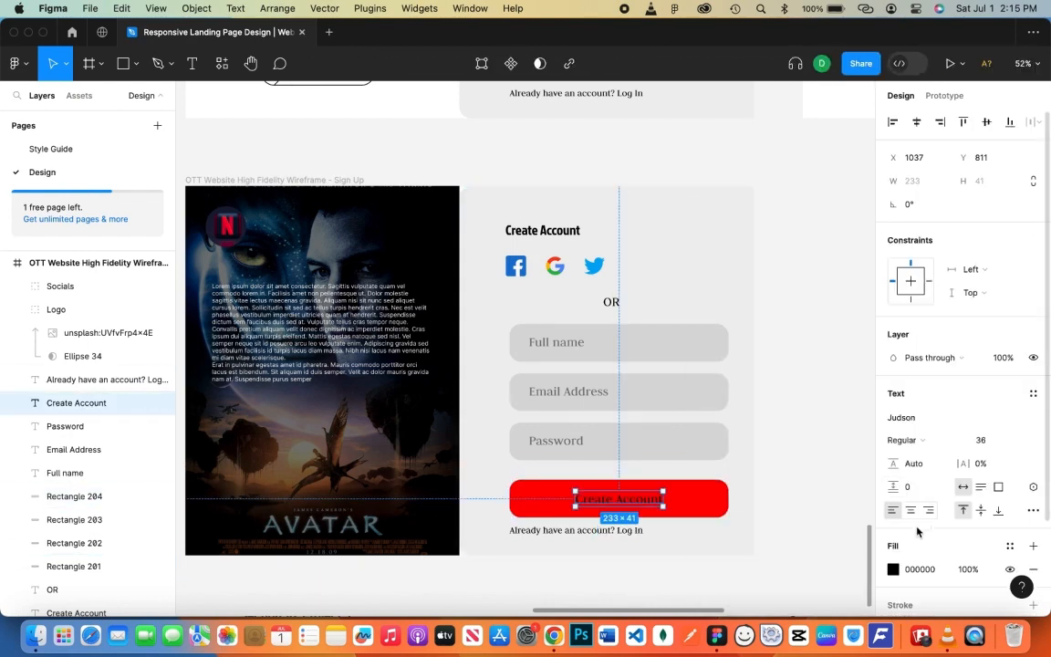
click(893, 570)
drag(732, 274, 698, 239)
click(861, 199)
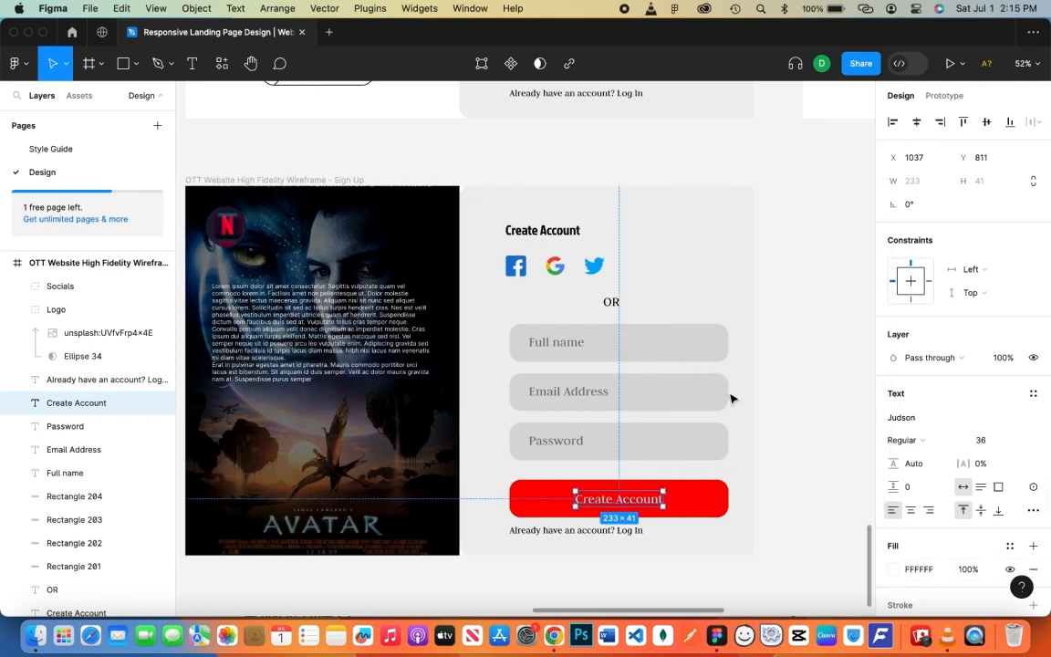
Add a drop shadow effect to the red Create Account button rectangle
click(731, 398)
click(716, 498)
click(904, 488)
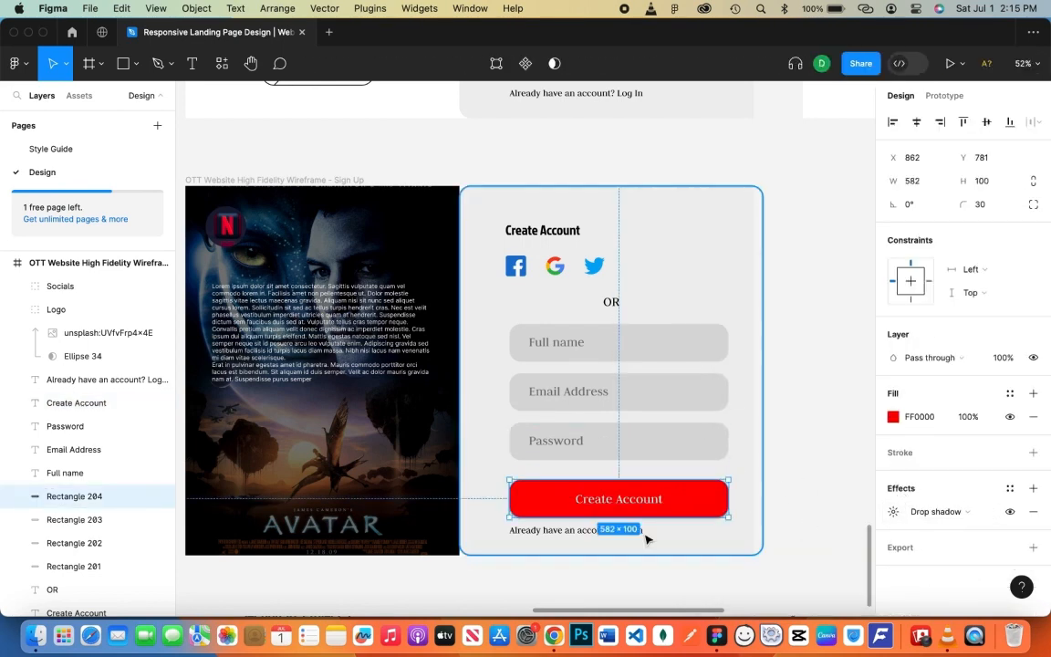
click(802, 507)
Duplicate the Splash Screen Low Fidelity Wireframe OTT Website frame and place the copy directly below the original
scroll(773, 428, down, 3)
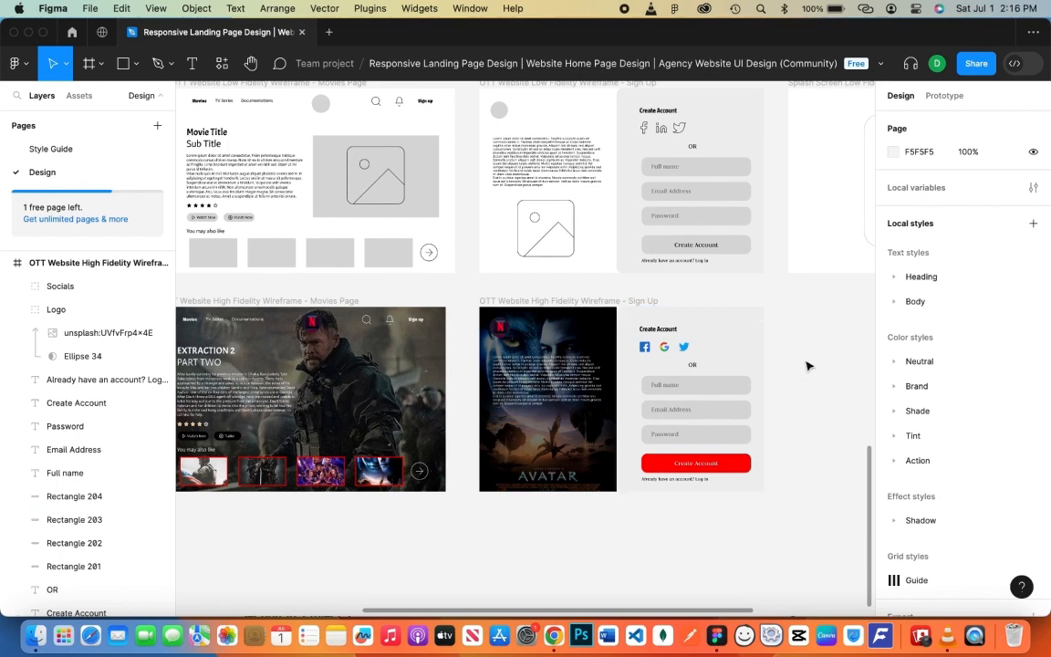
drag(805, 362, 805, 359)
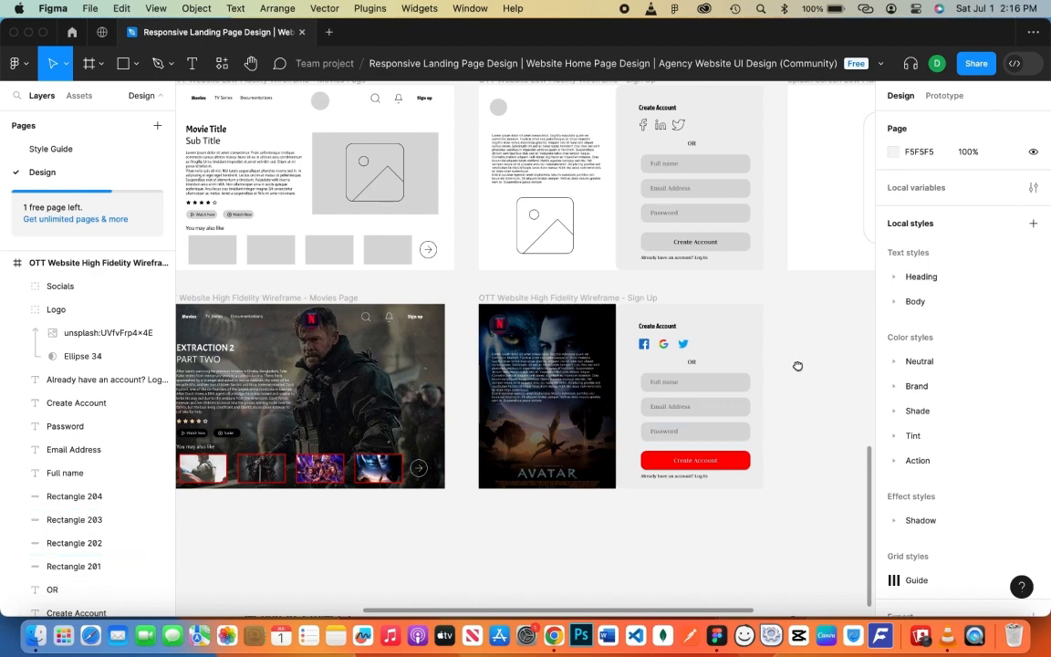
scroll(798, 366, right, 8)
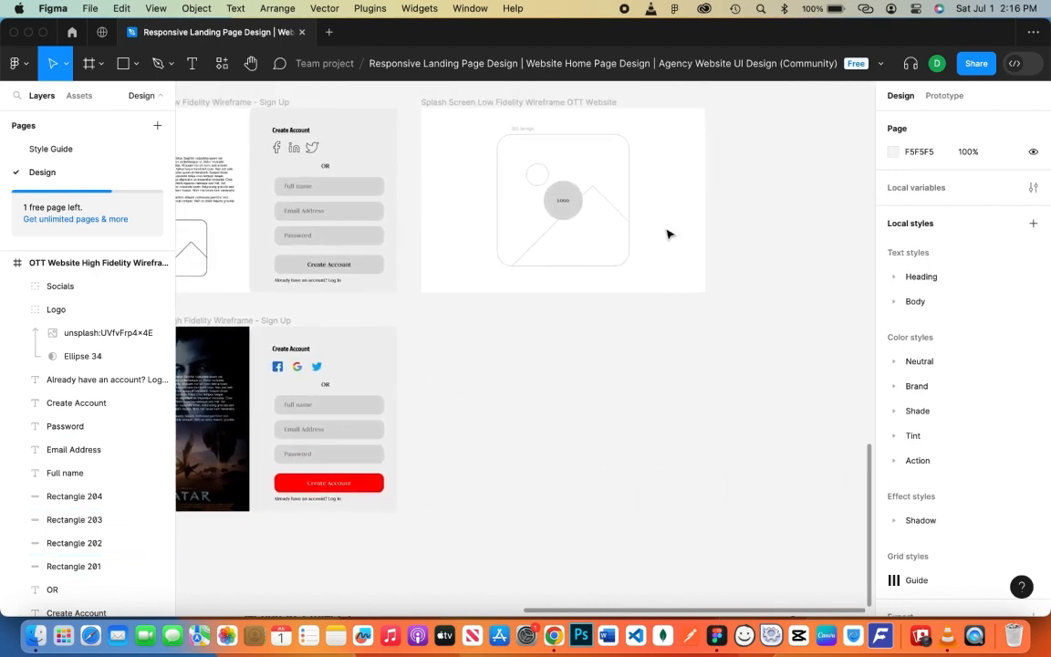
click(524, 122)
drag(525, 122, 535, 347)
click(415, 369)
drag(415, 369, 498, 366)
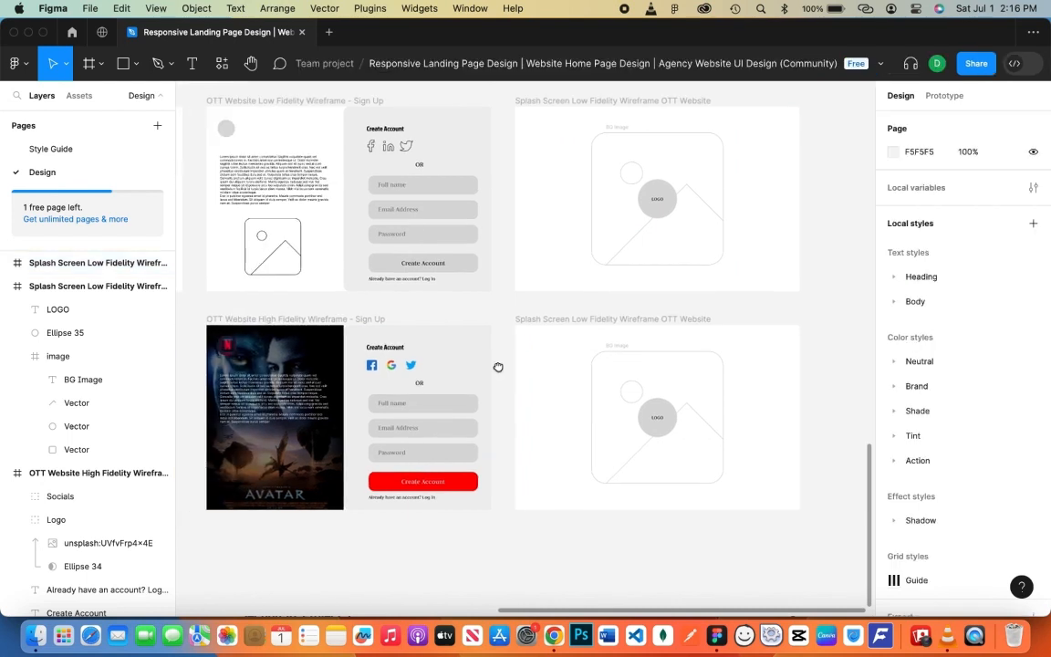
Copy the Netflix Logo group from the high fidelity Sign Up frame into the duplicated splash screen frame
click(234, 348)
drag(345, 350, 636, 397)
drag(560, 415, 545, 412)
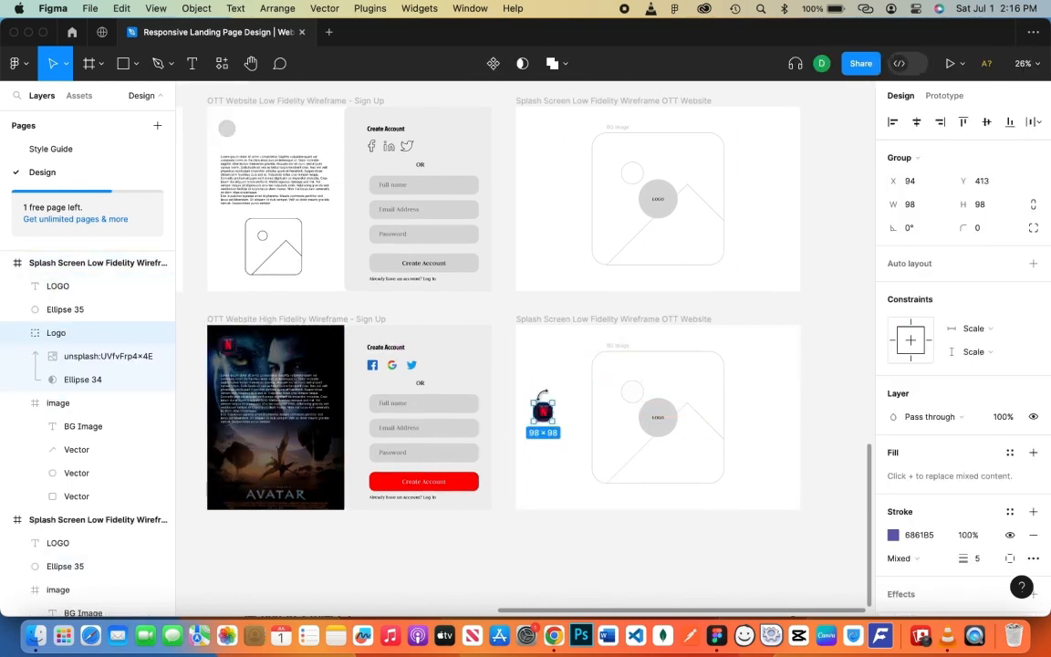
Delete the image placeholder, the LOGO text and the grey circle from the duplicated splash screen frame
click(703, 415)
key(Delete)
double_click(659, 421)
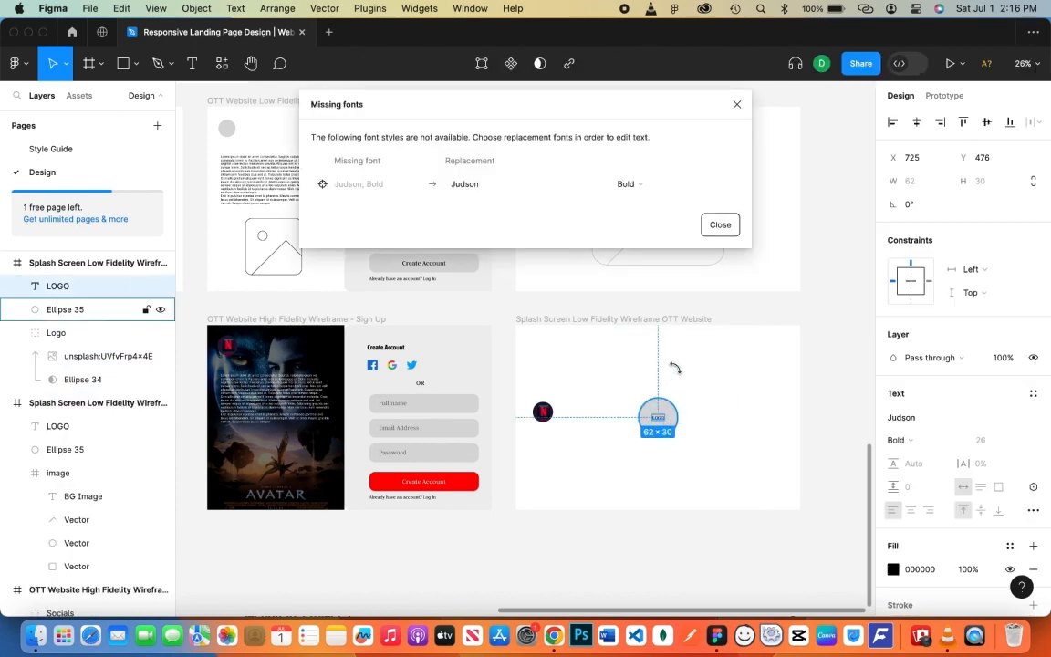
click(736, 106)
key(Delete)
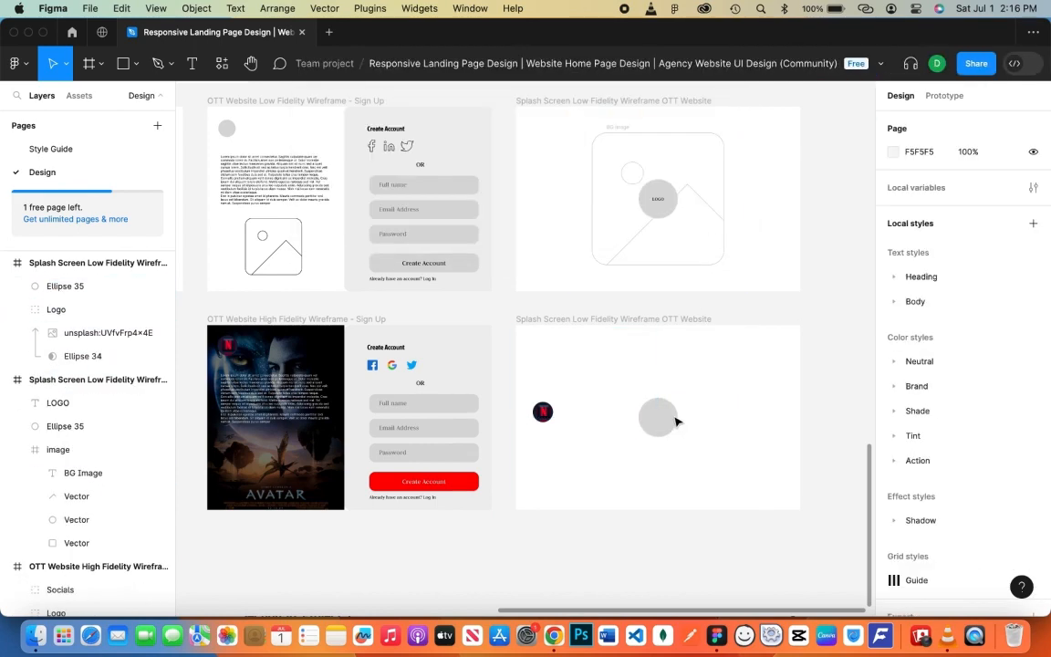
click(674, 421)
key(Delete)
Move the Netflix logo to the centre of the duplicated splash screen frame
click(543, 412)
drag(543, 414, 657, 417)
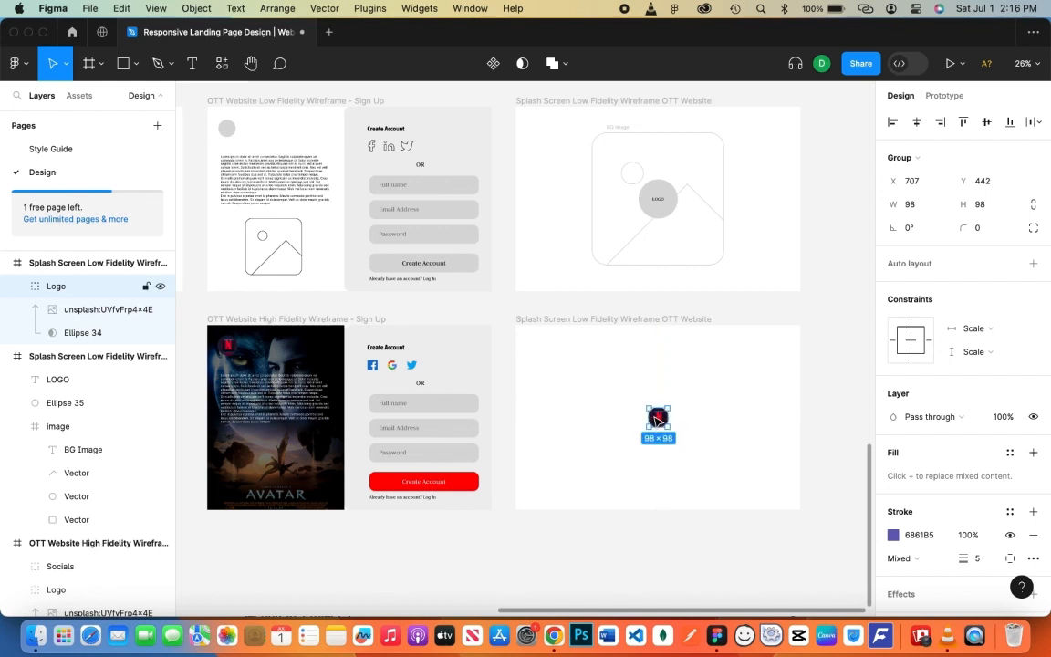
click(575, 378)
click(515, 319)
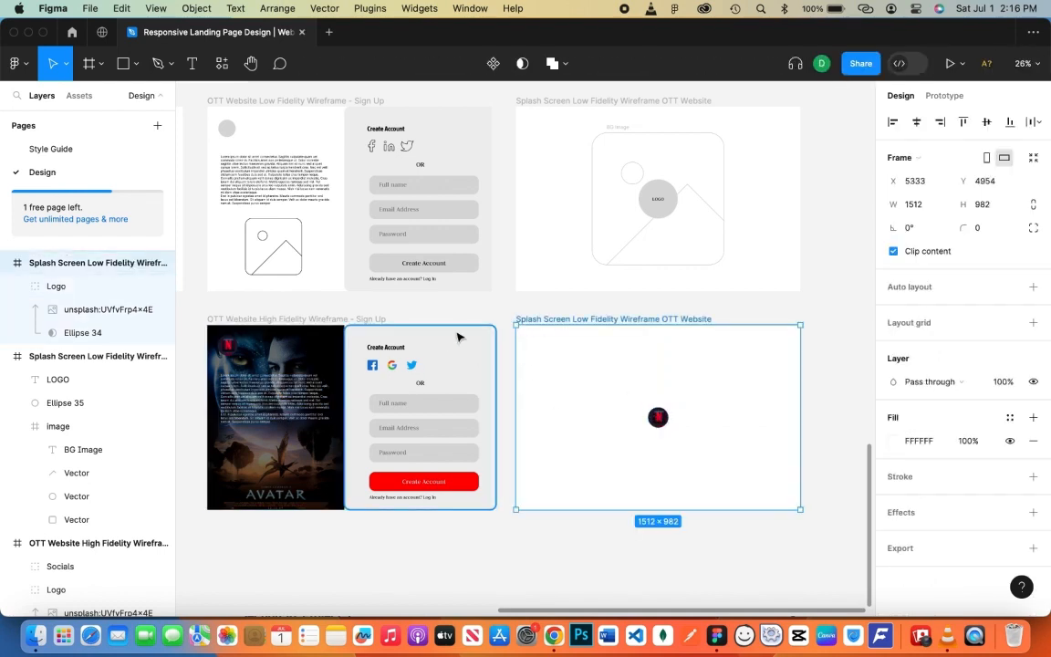
key(r)
mouse_move(516, 326)
mouse_down()
mouse_move(610, 402)
mouse_move(711, 458)
mouse_up()
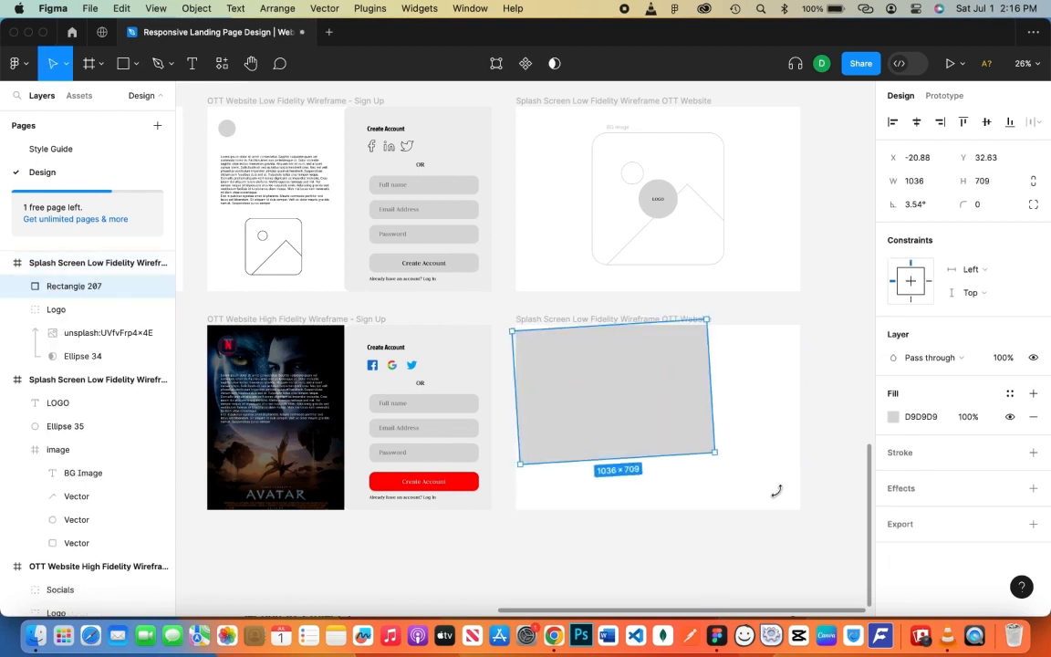
key(super+z)
Draw a 1512 × 982 rectangle covering the duplicated splash screen frame and place the Logo group above it in the layer order
key(r)
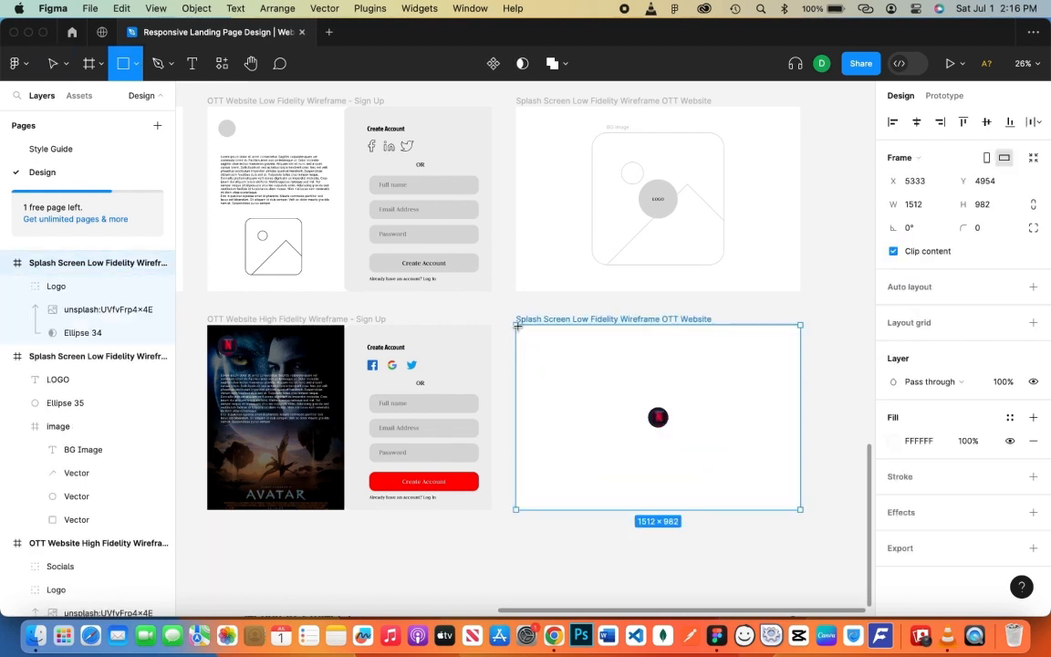
mouse_move(516, 326)
mouse_down()
mouse_move(710, 434)
mouse_move(800, 510)
mouse_up()
click(845, 454)
click(695, 410)
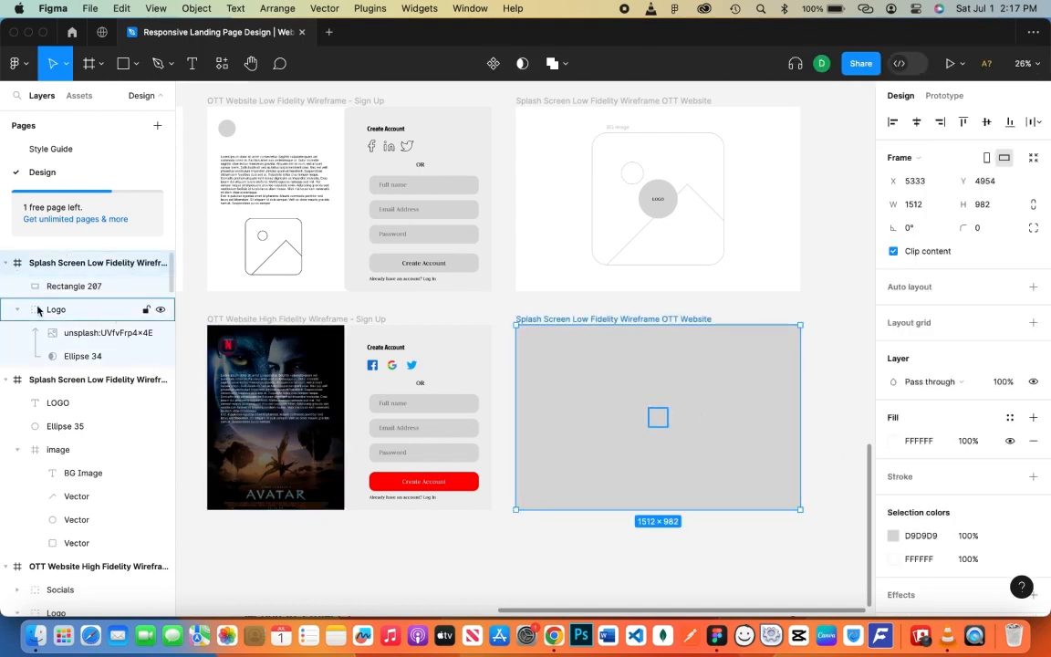
drag(53, 310, 60, 283)
click(766, 382)
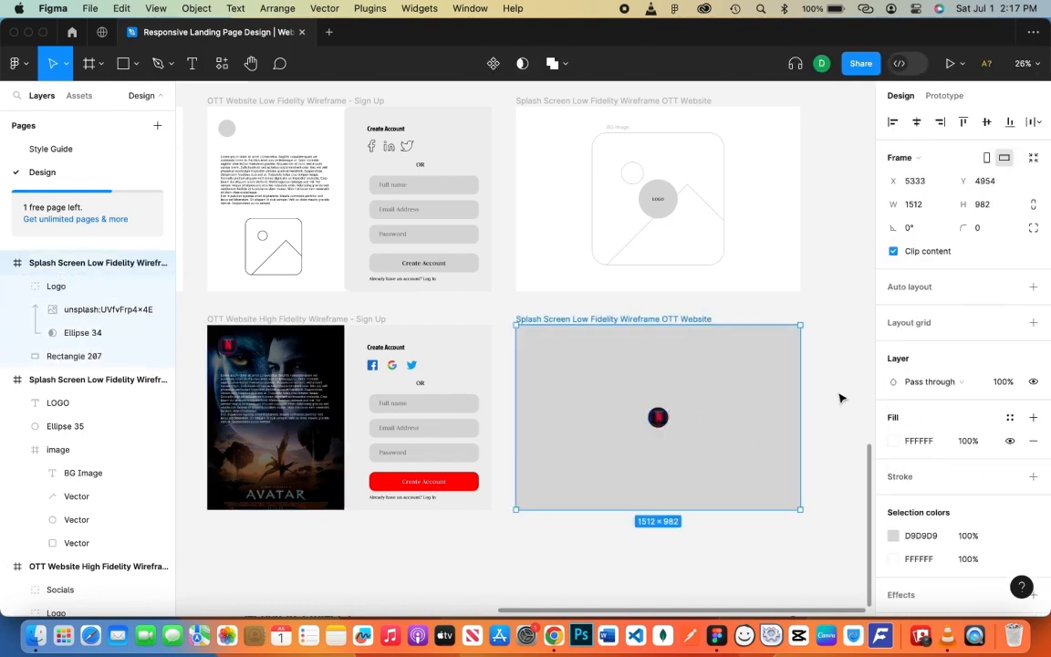
Try to fill the duplicated splash screen frame itself with the image GOT.jpg
click(894, 443)
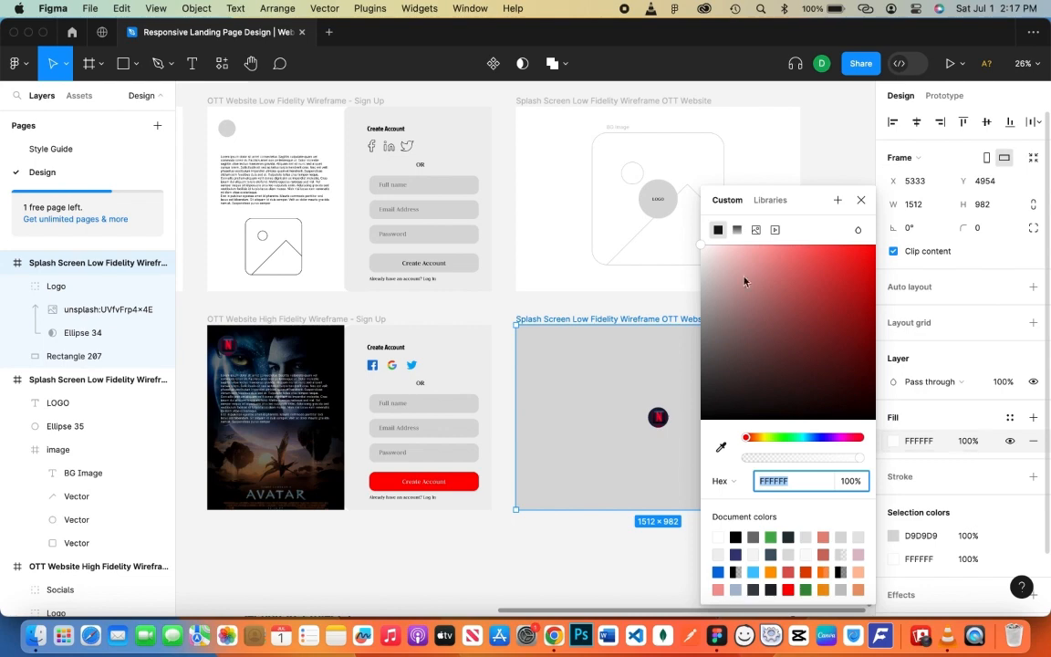
click(757, 230)
click(793, 342)
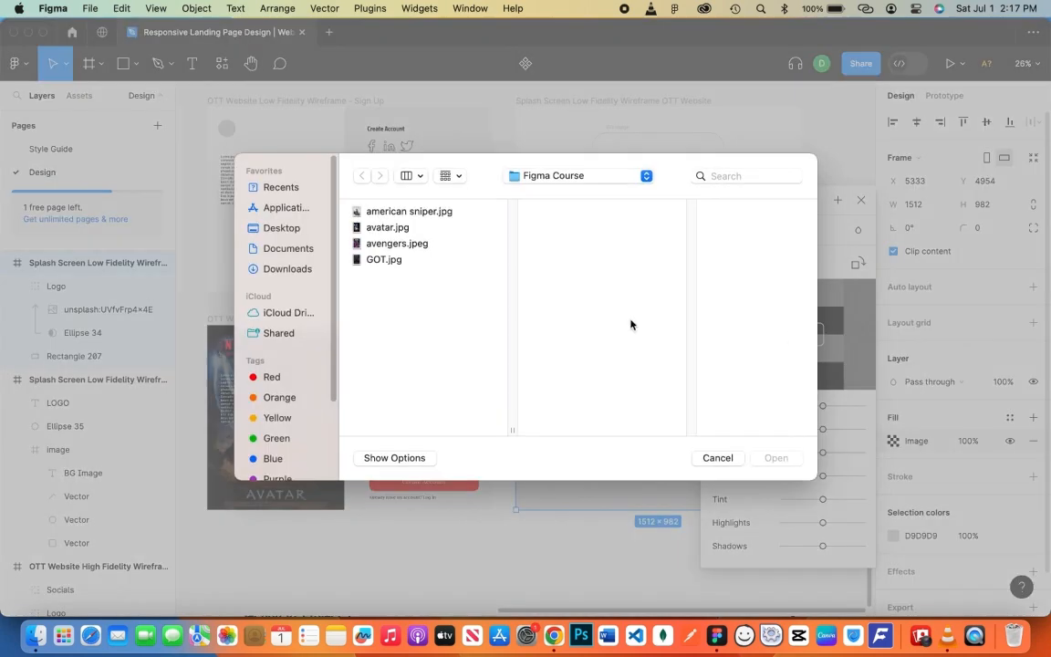
double_click(379, 259)
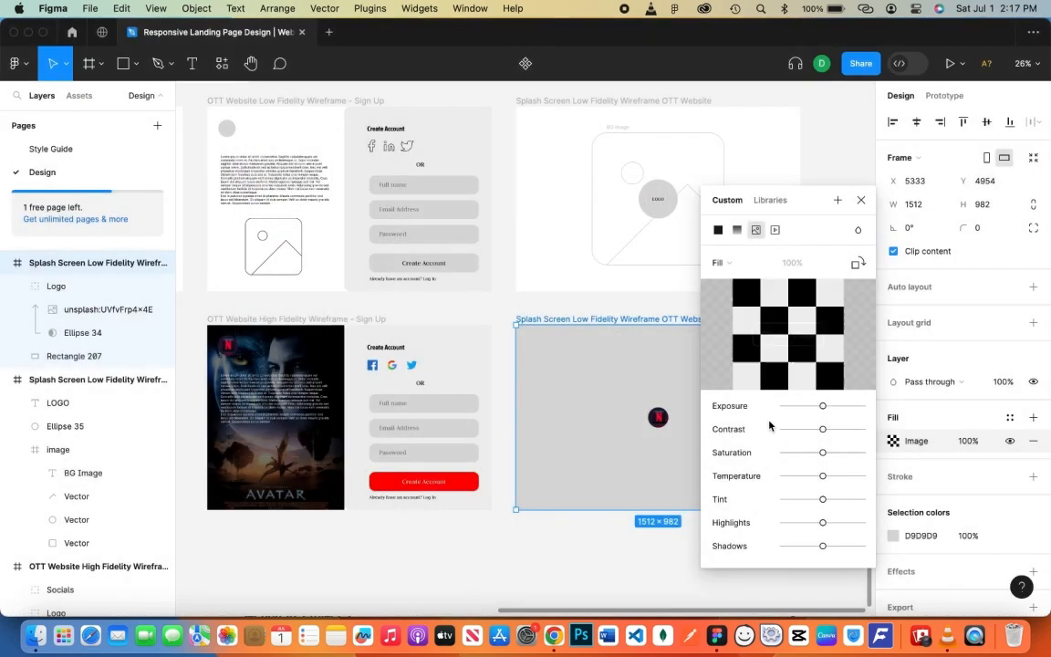
click(860, 200)
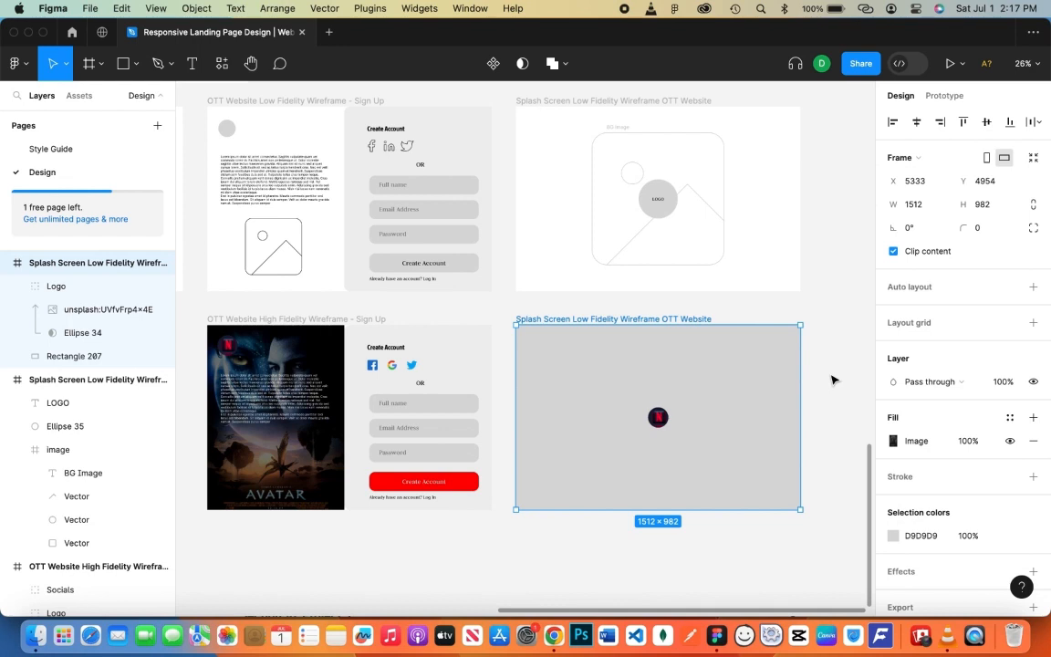
Revert the splash screen frame's image fill to solid white FFFFFF
click(893, 440)
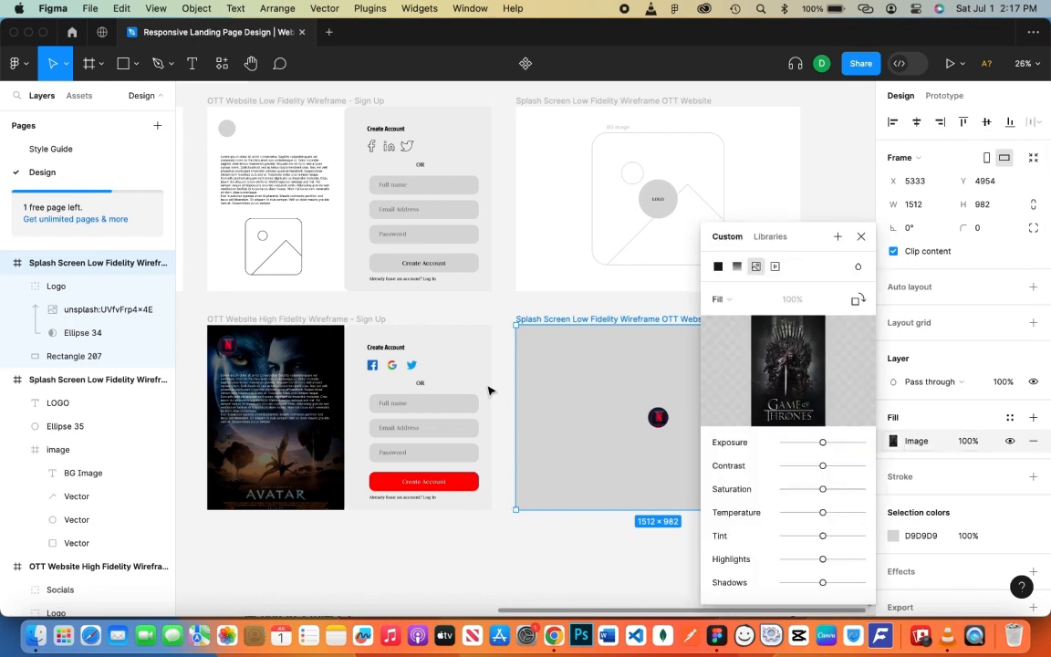
click(862, 239)
key(super+z)
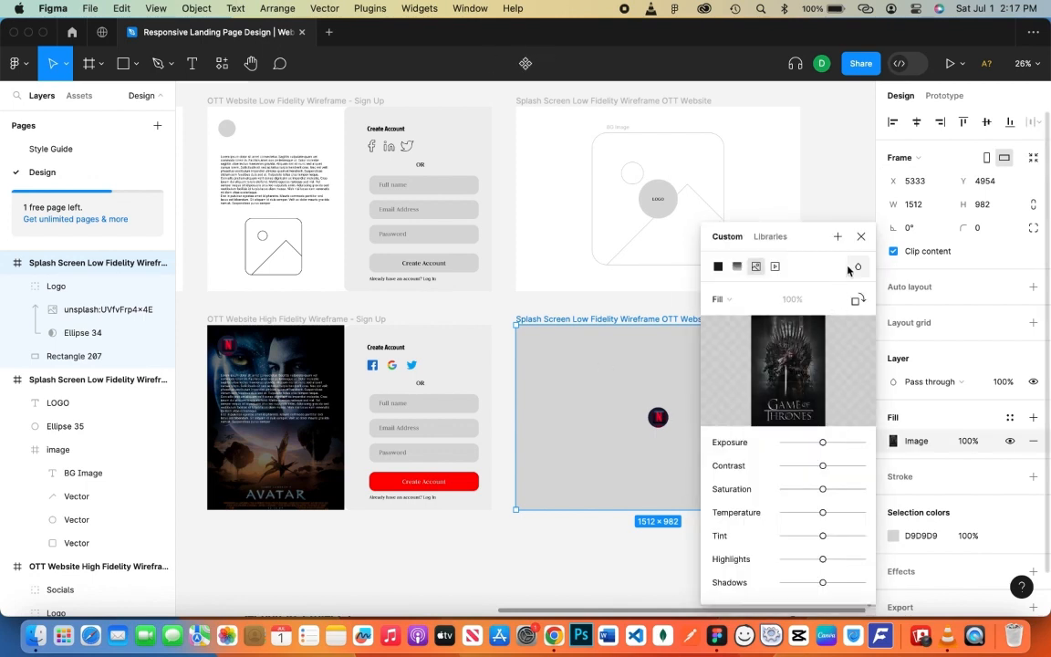
click(718, 267)
click(861, 202)
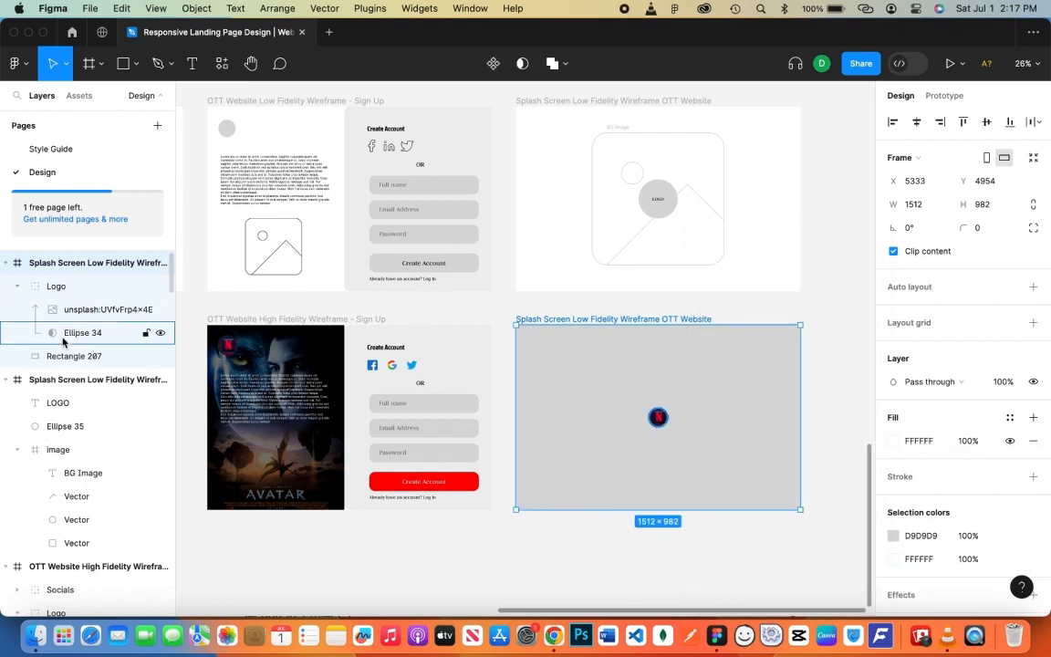
Fill the full-size background rectangle in the duplicated splash screen frame with the image GOT.jpg
click(150, 355)
click(893, 417)
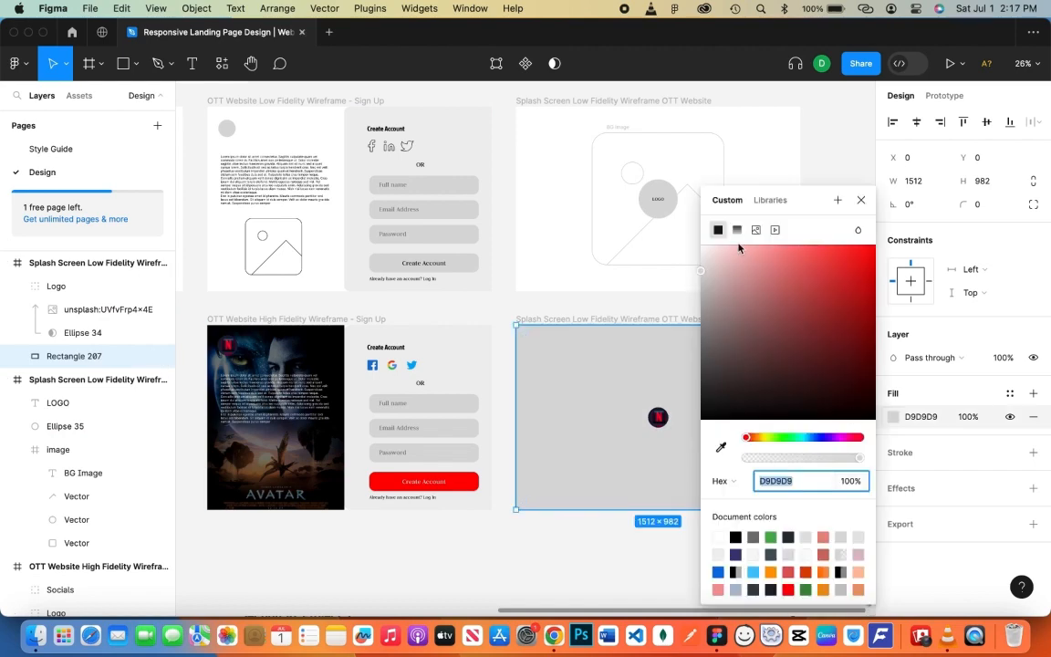
click(755, 230)
click(796, 335)
double_click(385, 265)
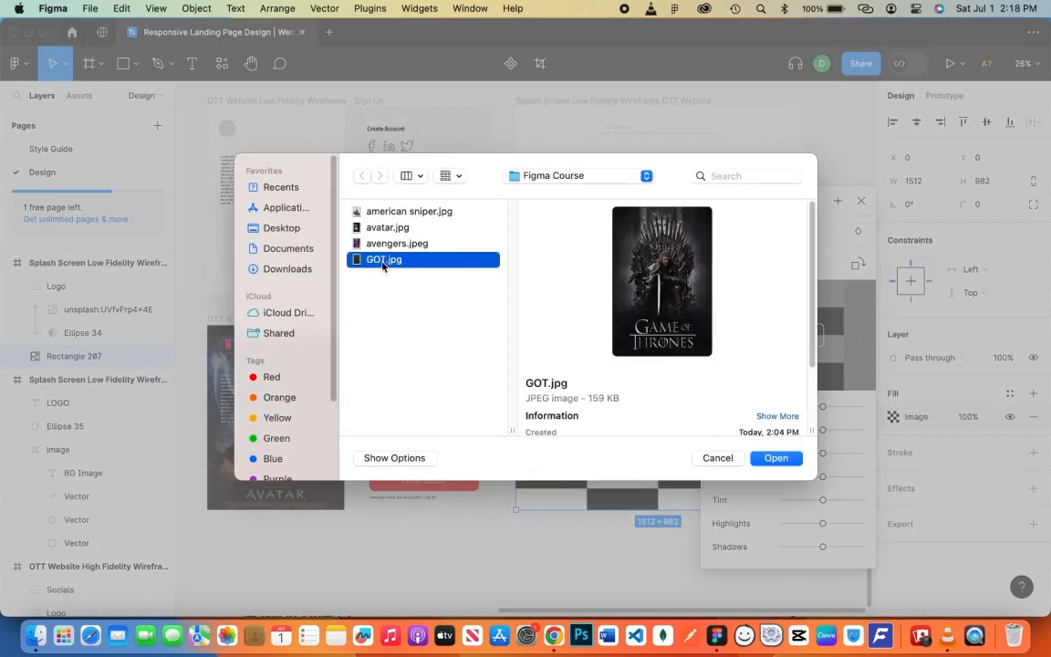
Duplicate the splash screen's image rectangle and fill the copy with black 000000 at 28% opacity as a dark overlay
click(861, 201)
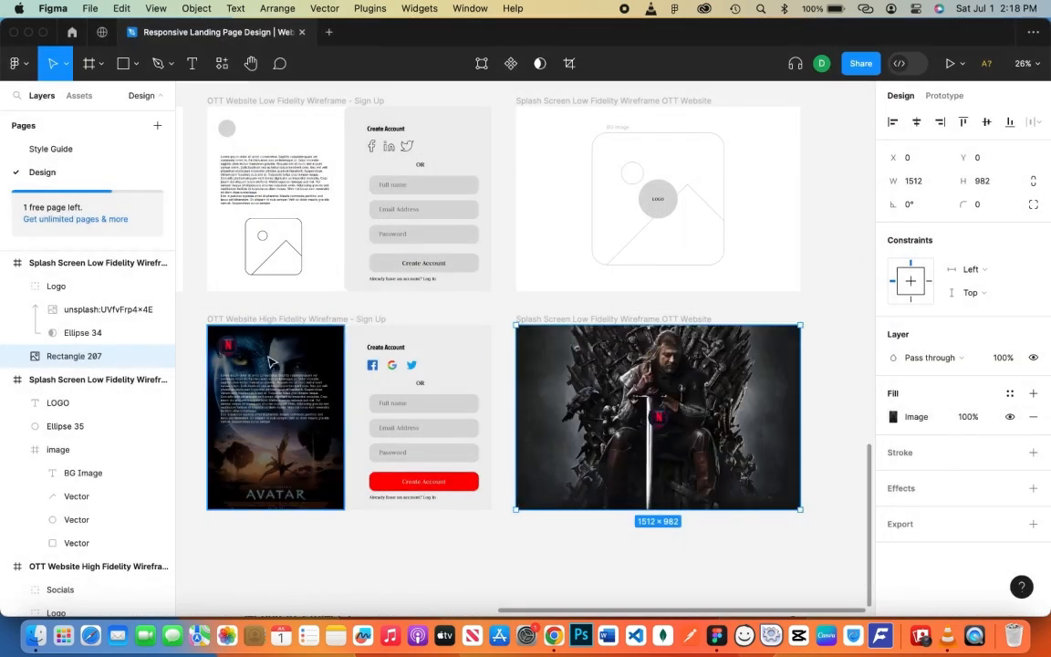
key(super+d)
click(893, 417)
click(718, 265)
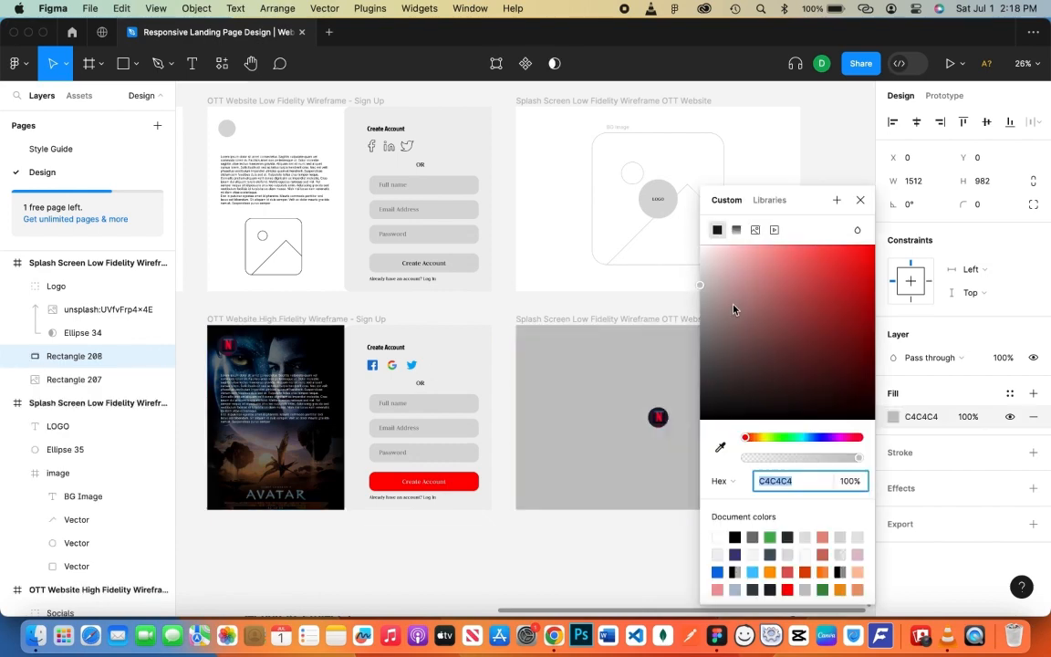
drag(858, 463, 815, 460)
drag(769, 398, 647, 435)
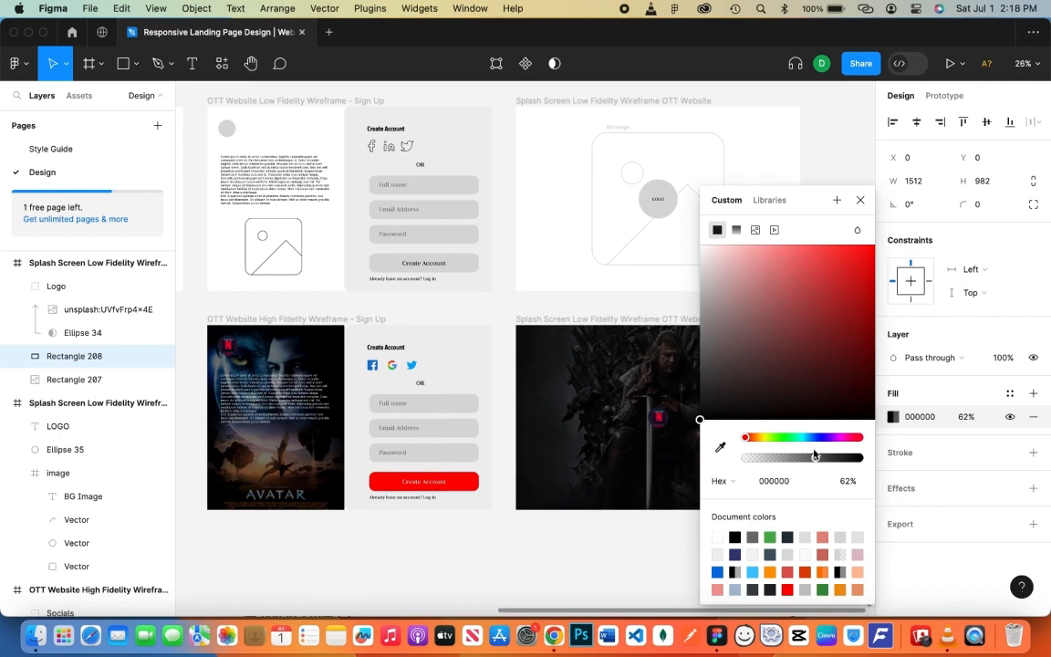
drag(815, 463, 784, 459)
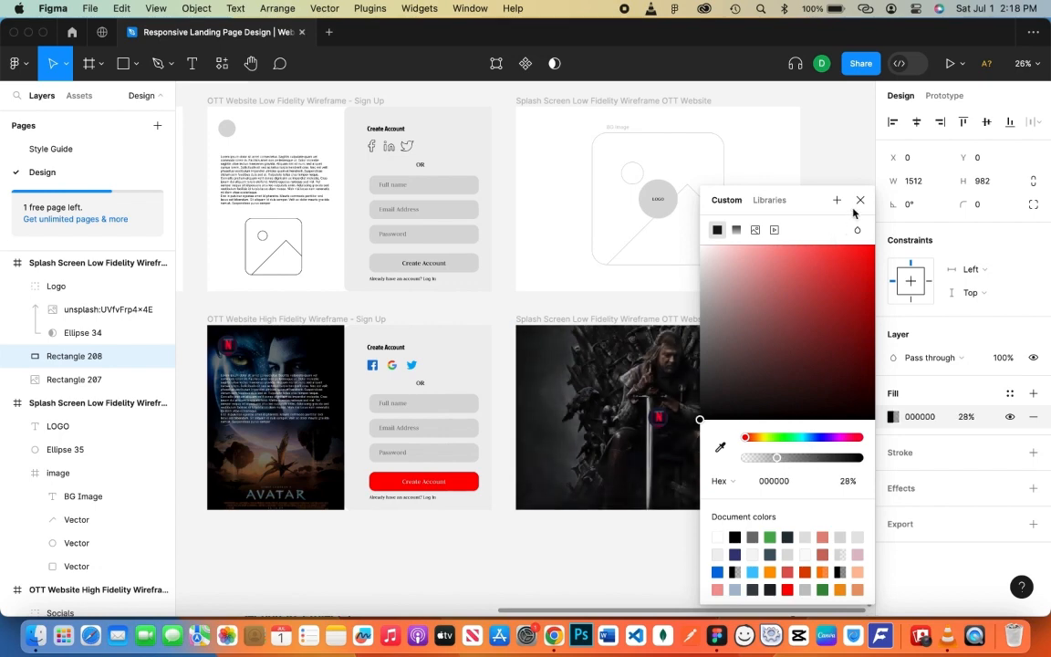
click(859, 200)
Set the splash screen Logo group's stroke to white FFFFFF with a weight of 0
click(657, 417)
click(893, 535)
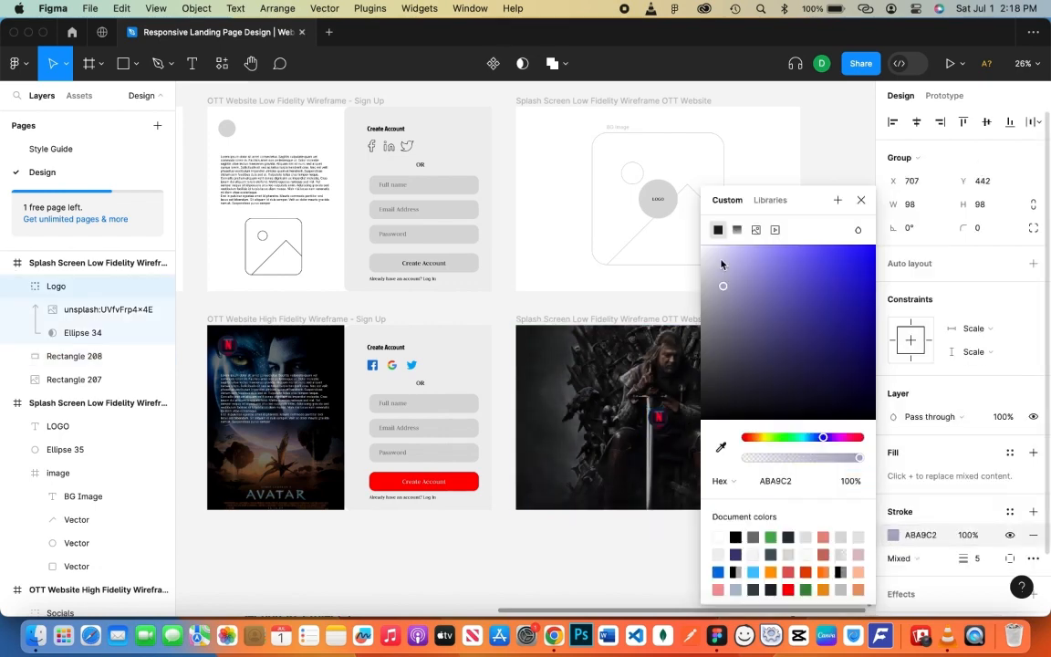
drag(720, 264, 694, 240)
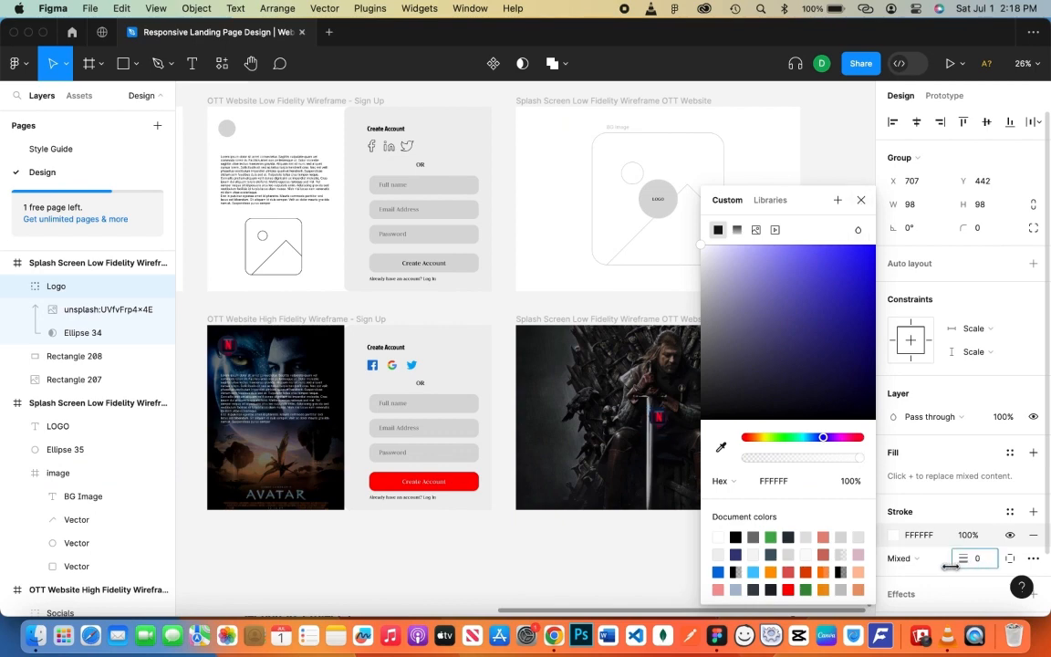
click(860, 201)
key(Escape)
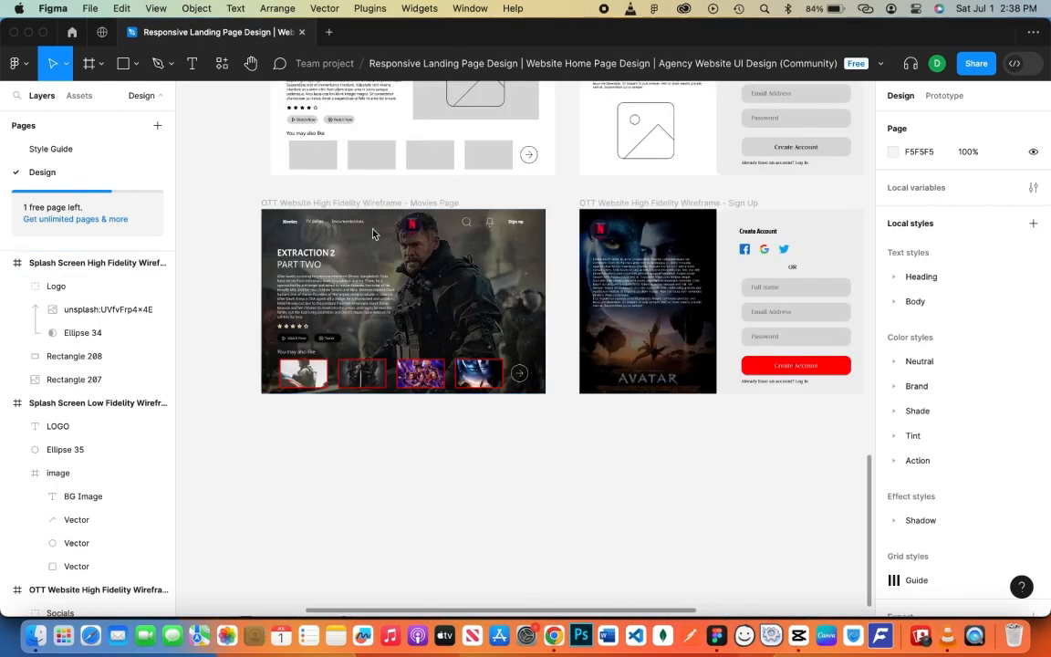
Select the Movies Page, Sign Up and Splash Screen high fidelity frames together and show their prototype settings
click(292, 209)
shift+click(638, 206)
drag(640, 281, 486, 265)
shift+click(753, 198)
drag(612, 263, 739, 264)
scroll(485, 312, left, 3)
scroll(485, 312, up, 2)
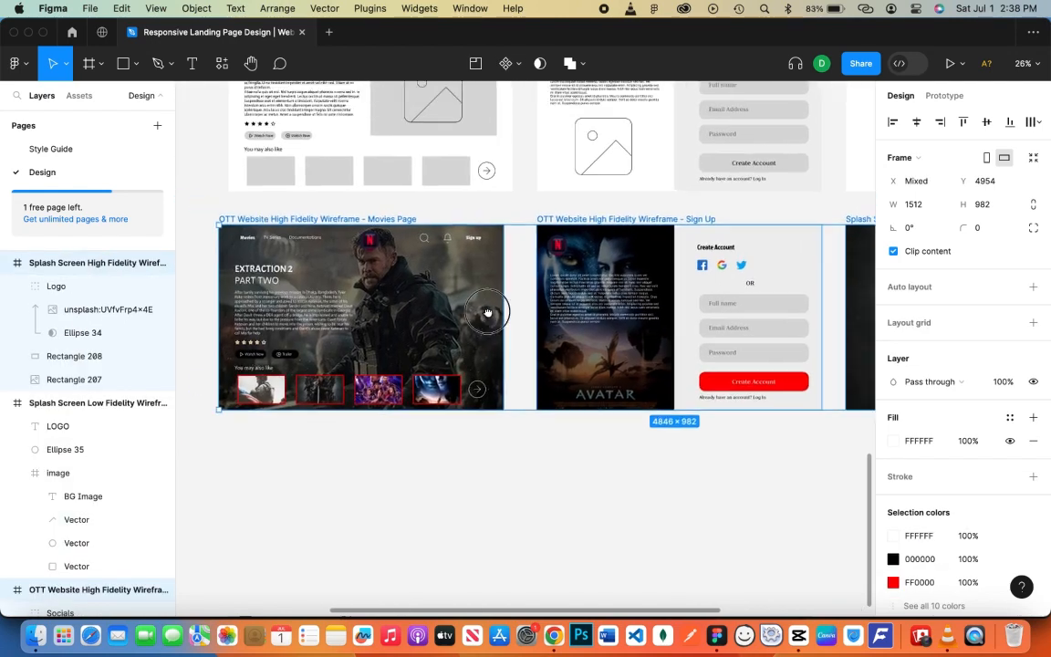
click(944, 95)
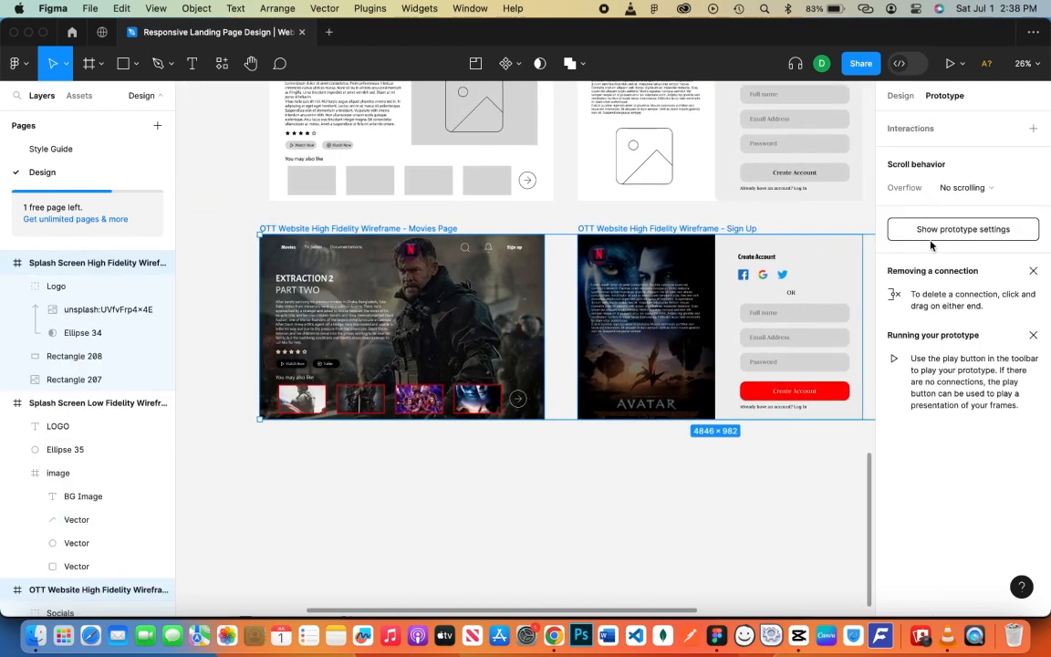
click(939, 133)
click(764, 180)
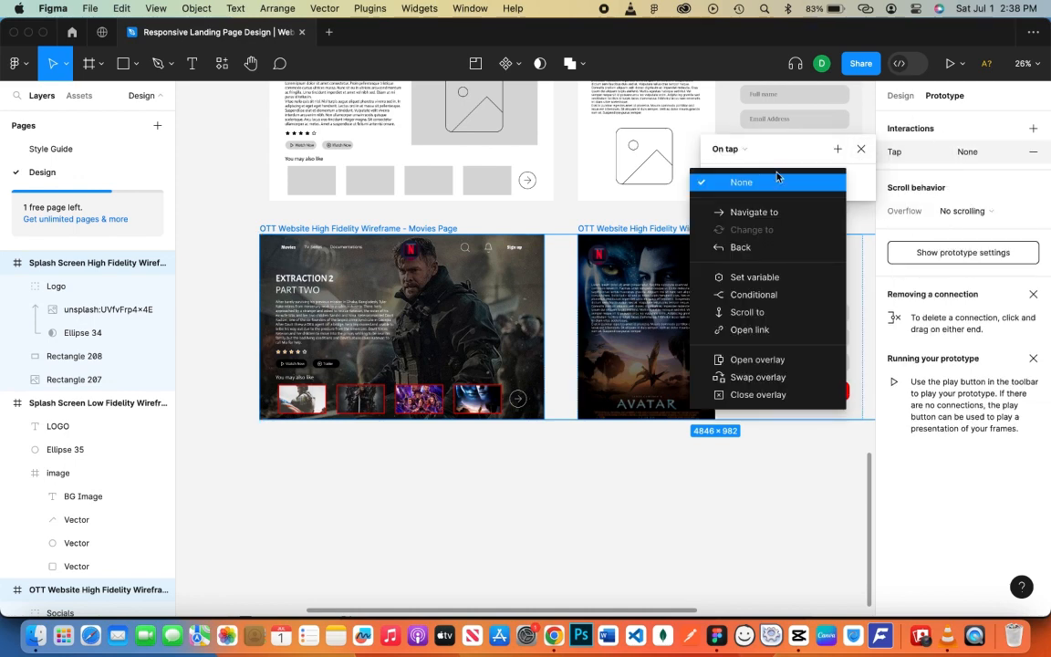
click(861, 148)
click(1032, 152)
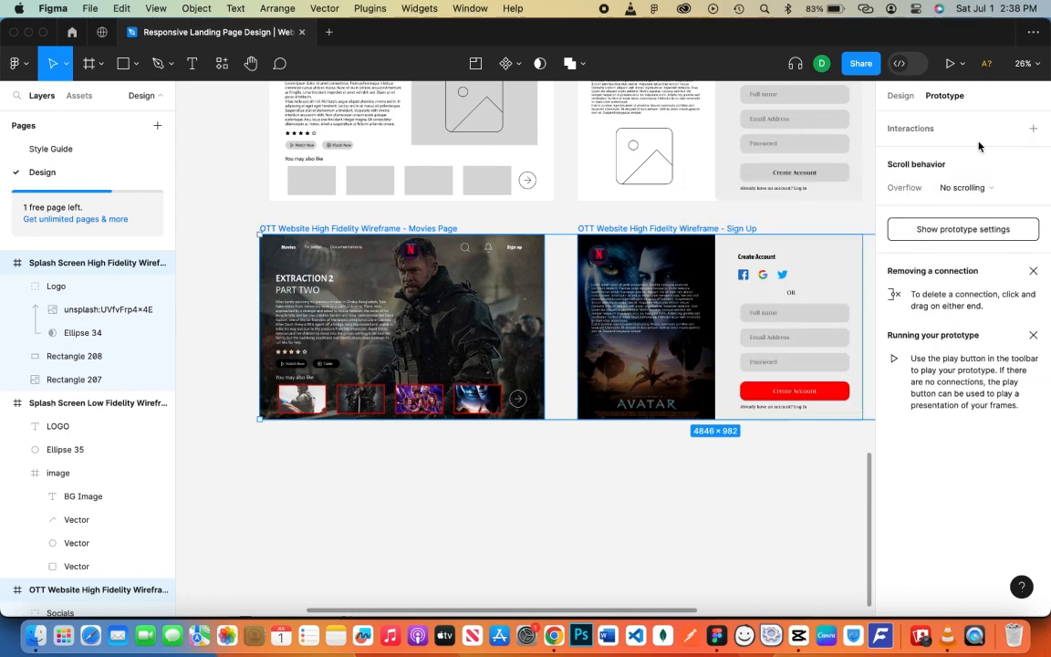
Swap the Movies Page and Splash Screen high fidelity frames so the row runs Splash Screen, Sign Up, Movies Page
click(399, 435)
click(394, 229)
drag(715, 436, 493, 401)
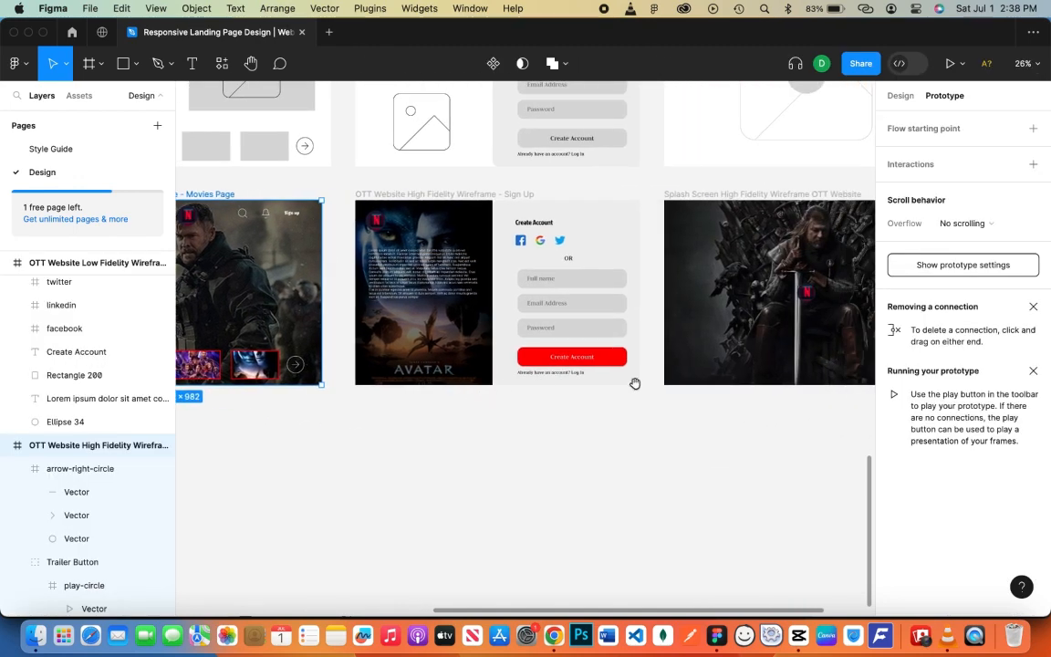
click(727, 363)
drag(727, 363, 265, 536)
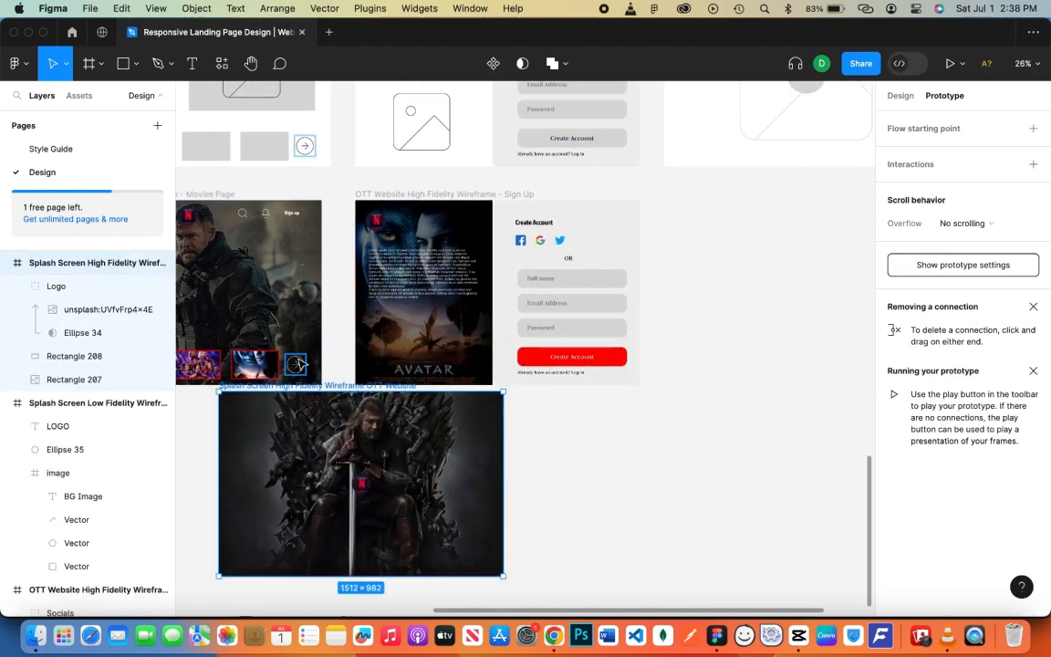
drag(294, 308, 727, 309)
drag(347, 452, 401, 282)
key(super+z)
click(489, 428)
drag(553, 443, 383, 248)
scroll(383, 314, right, 5)
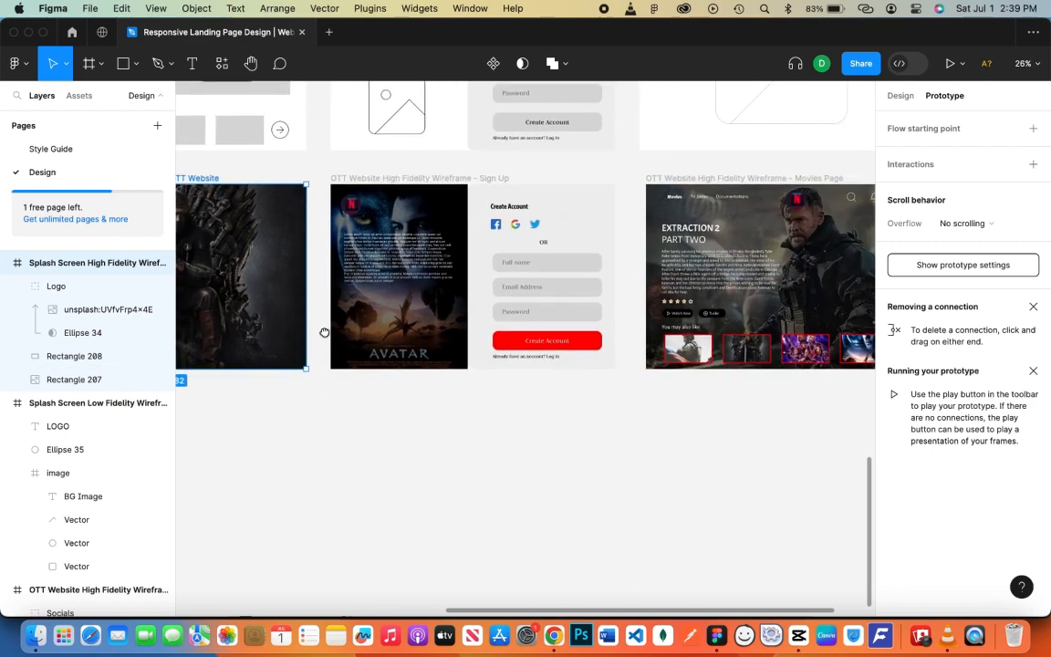
drag(582, 351, 819, 356)
Add a tap interaction with the Navigate to action to the splash screen's overlay rectangle, without choosing a destination
click(421, 283)
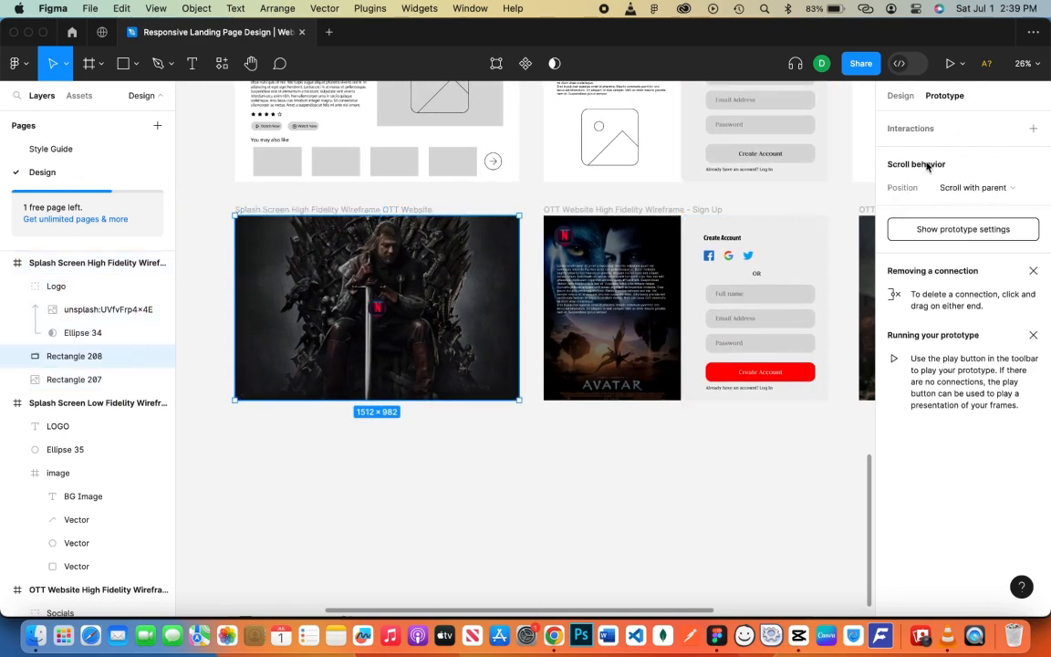
click(1032, 130)
click(726, 178)
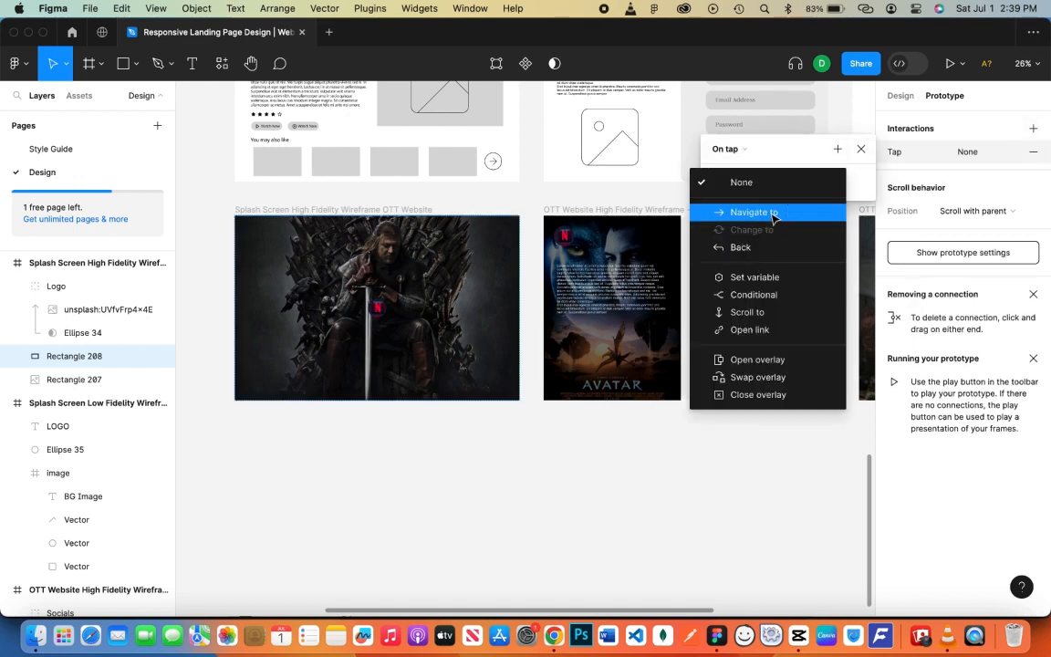
click(771, 211)
click(840, 165)
click(860, 149)
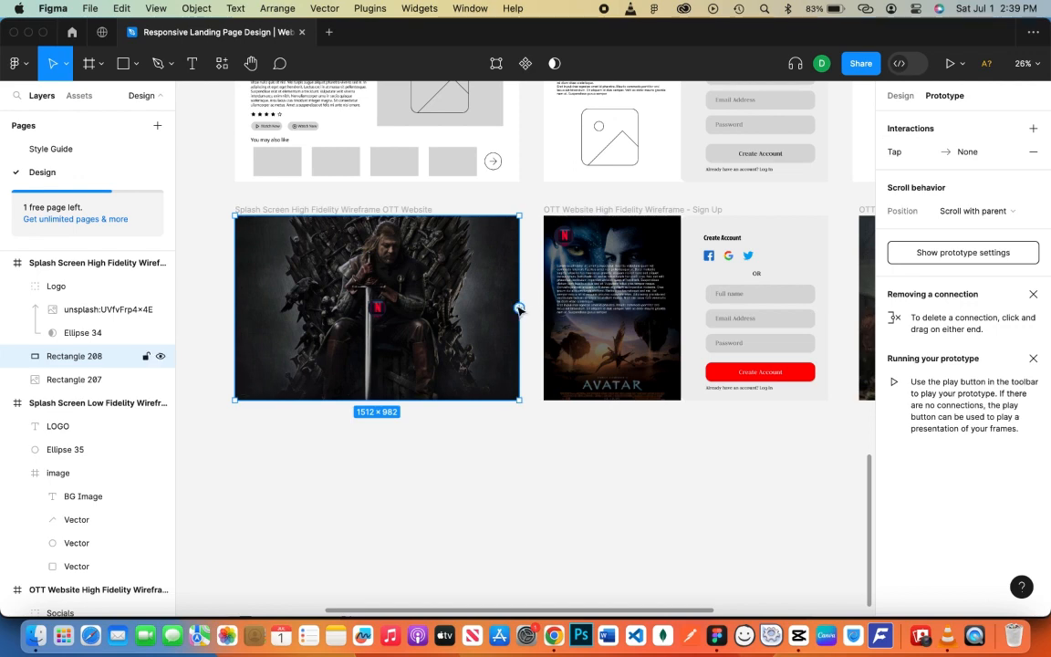
Connect the splash screen's overlay rectangle to the Sign Up frame with an on-drag Smart animate transition using Ease in
drag(519, 308, 550, 328)
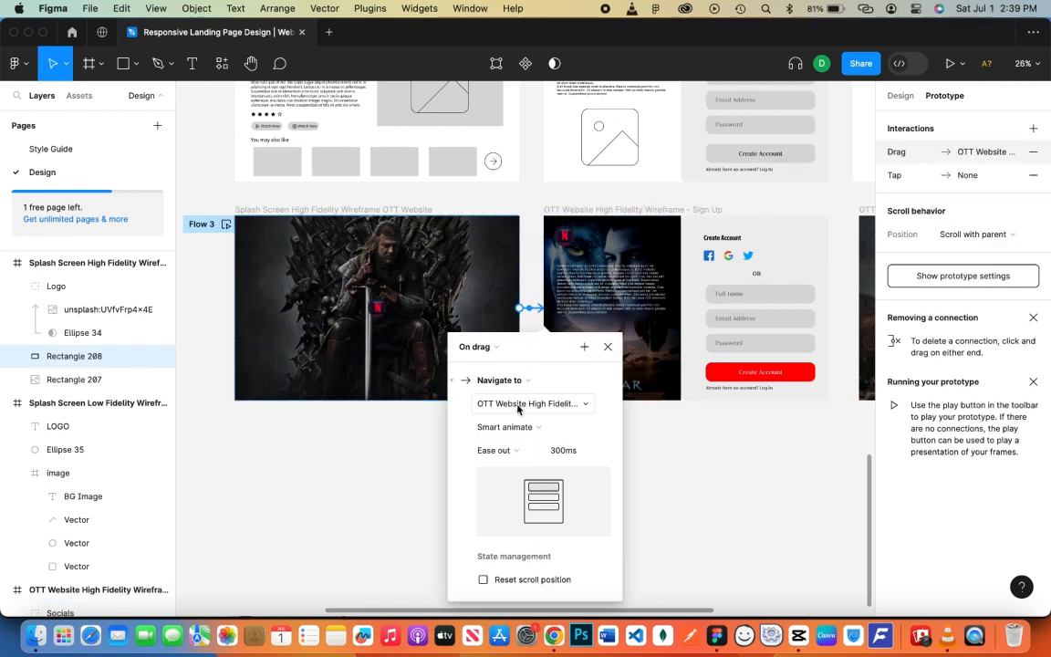
click(511, 449)
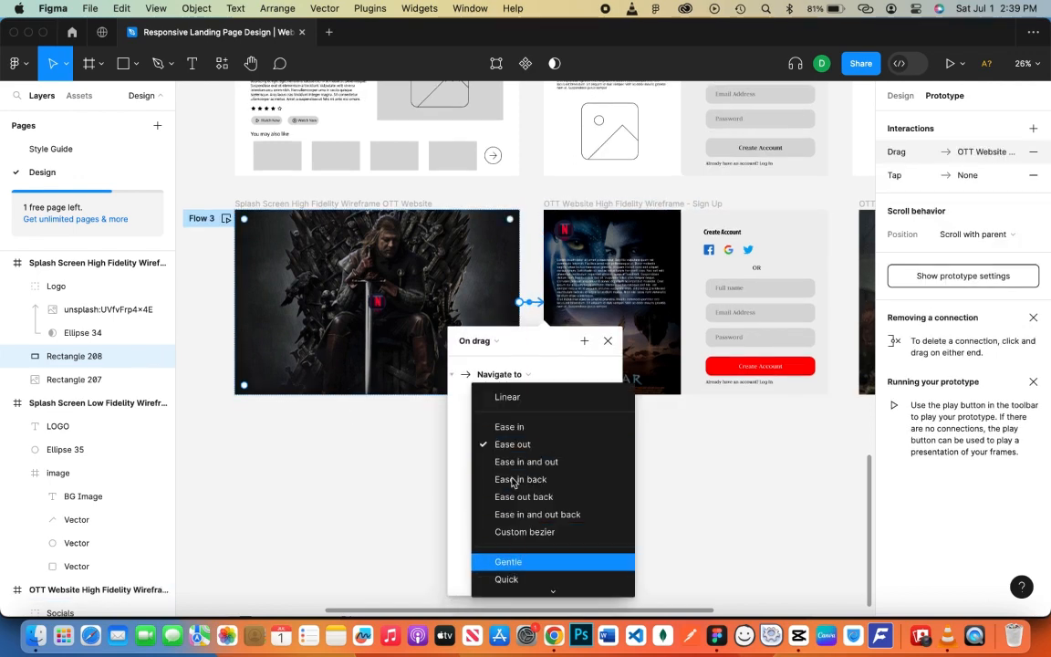
scroll(506, 365, down, 3)
click(506, 306)
click(511, 292)
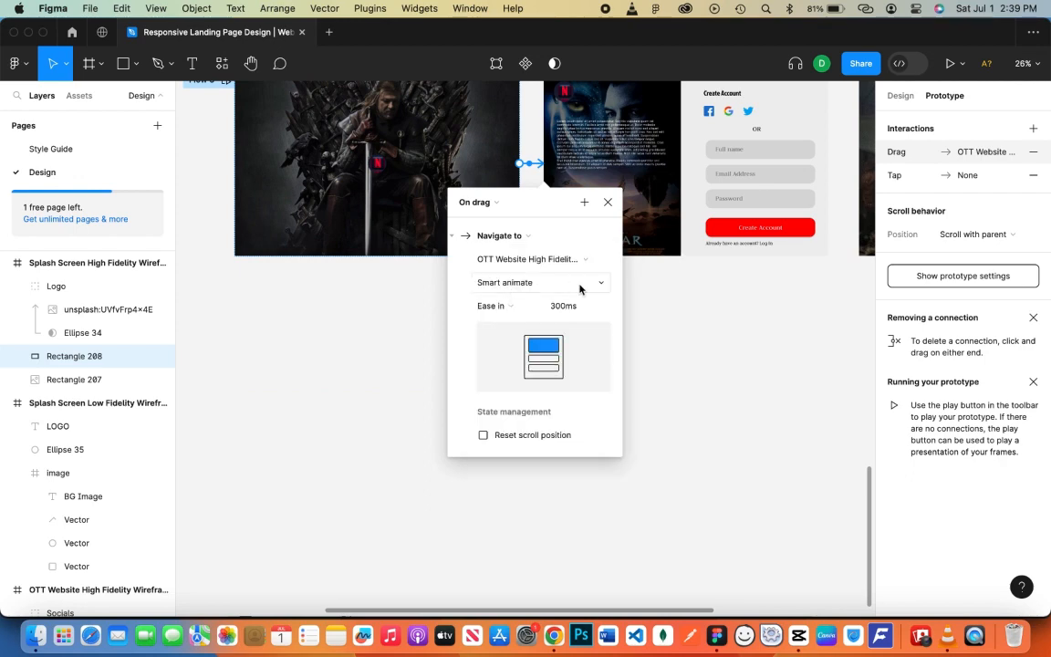
click(608, 202)
click(626, 341)
Connect the red Create Account button to the Movies Page frame on tap, using Smart animate with Ease out back
scroll(517, 483, up, 5)
scroll(517, 483, right, 4)
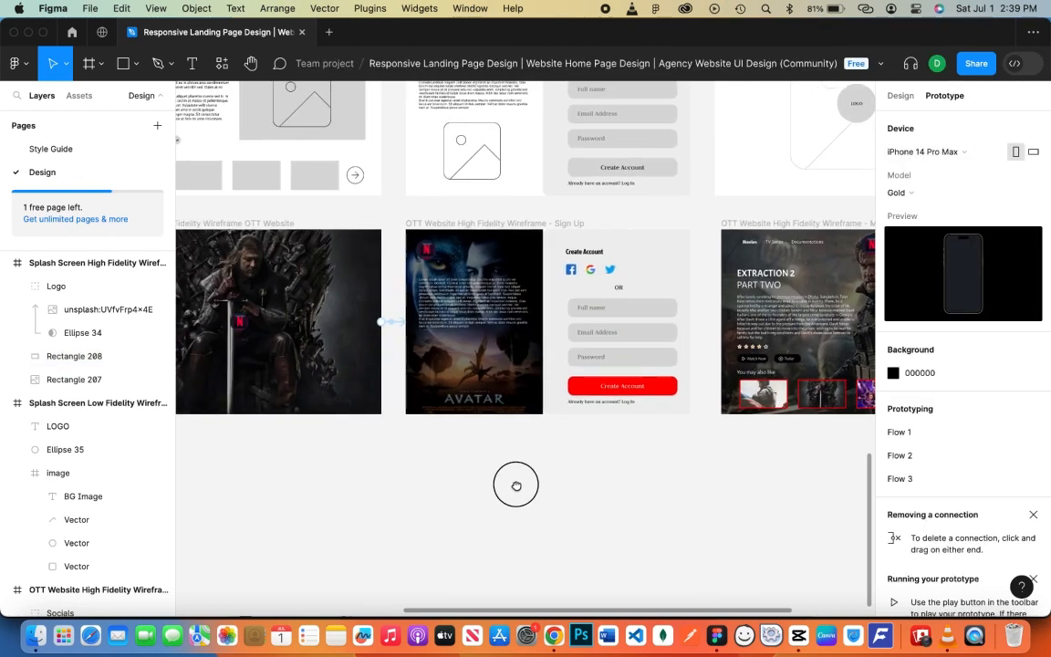
click(654, 392)
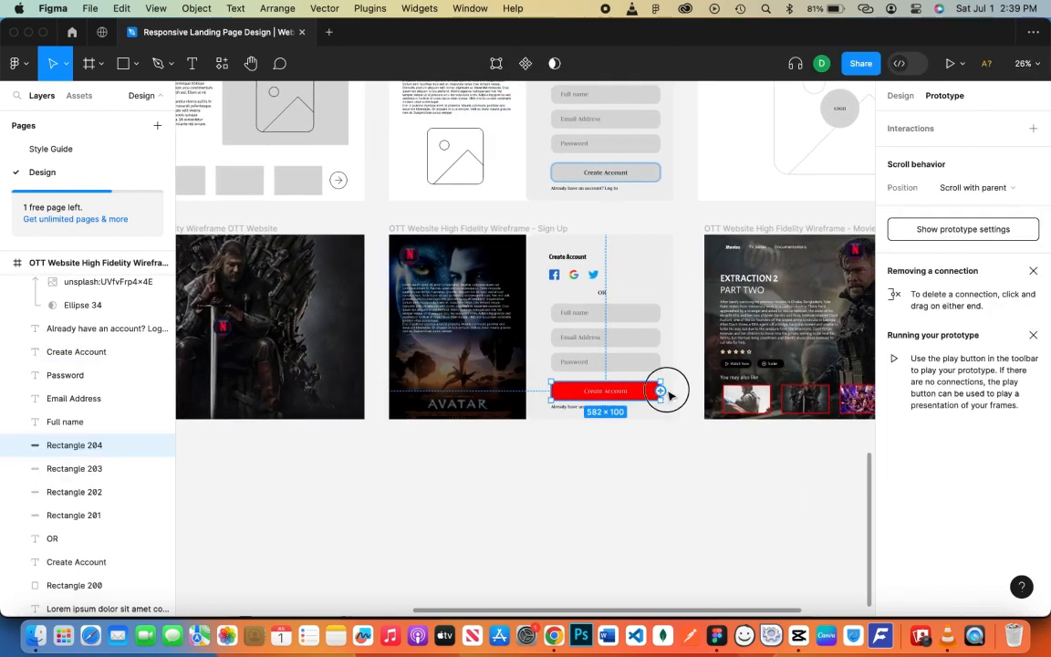
drag(673, 391, 721, 364)
scroll(780, 422, right, 4)
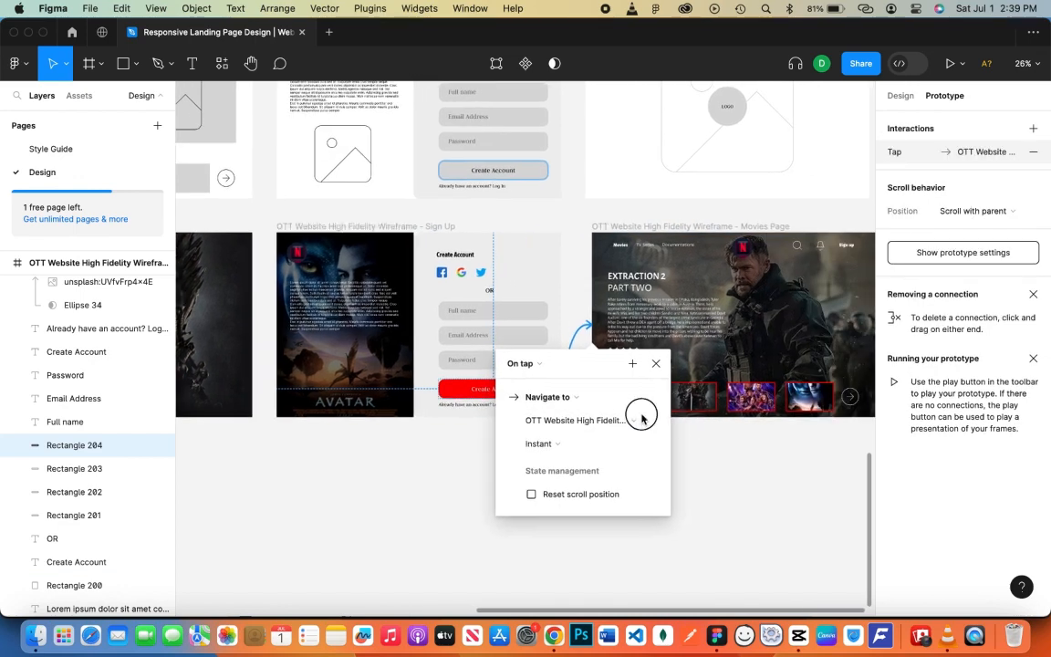
click(476, 446)
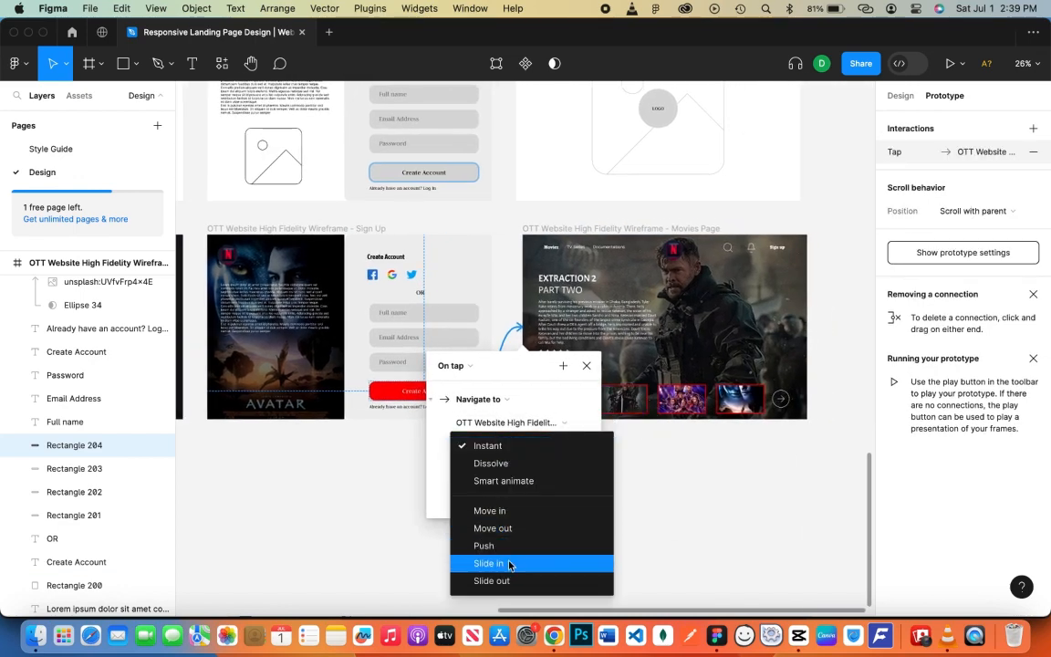
click(494, 480)
click(488, 470)
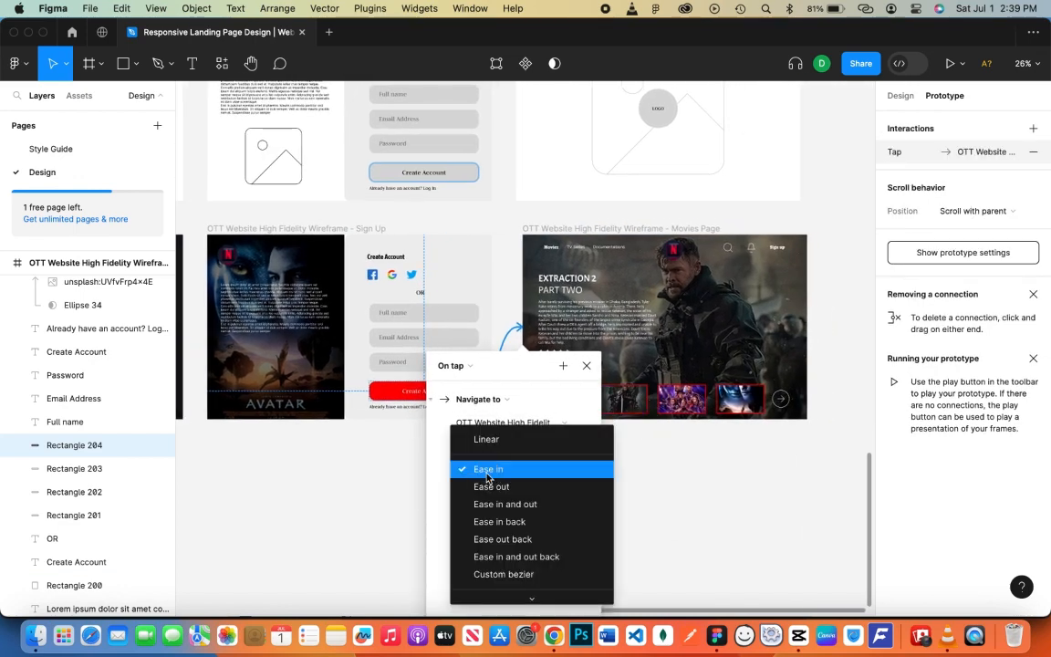
click(507, 539)
click(587, 365)
click(840, 240)
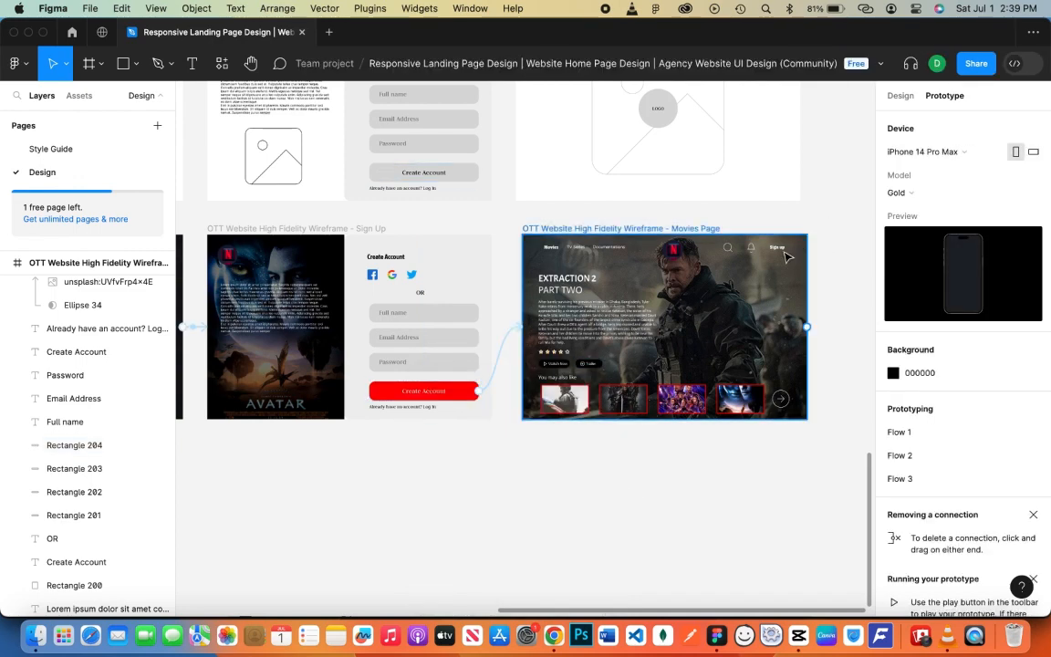
Connect the Sign up text in the Movies Page header to the Sign Up frame on tap, with Ease in and out
click(731, 252)
scroll(38, 469, down, 4)
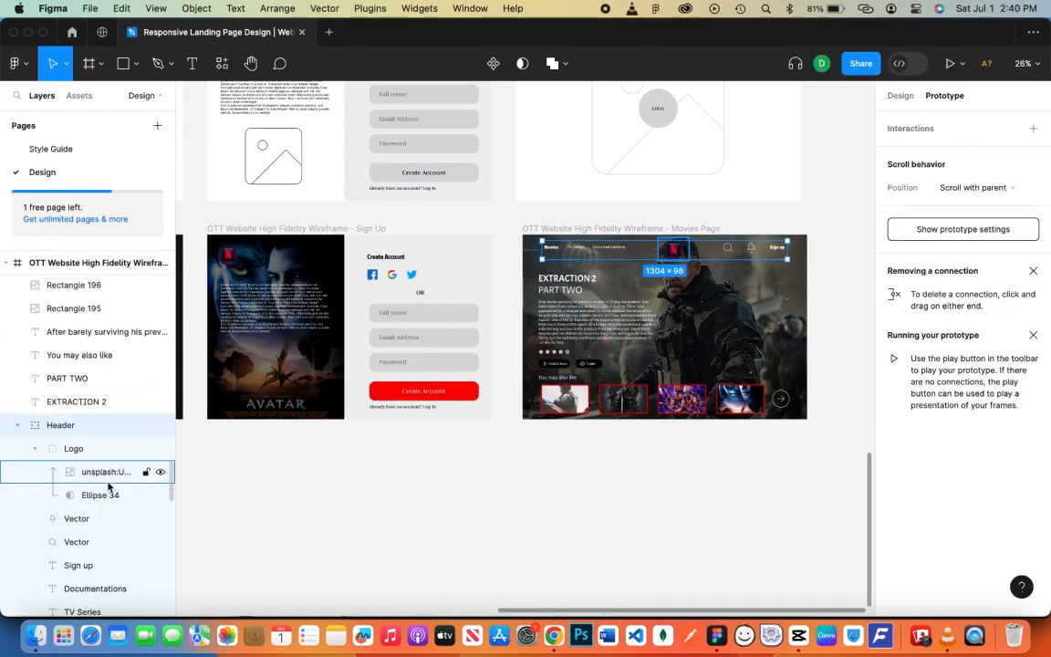
click(99, 461)
drag(790, 247, 493, 301)
click(457, 468)
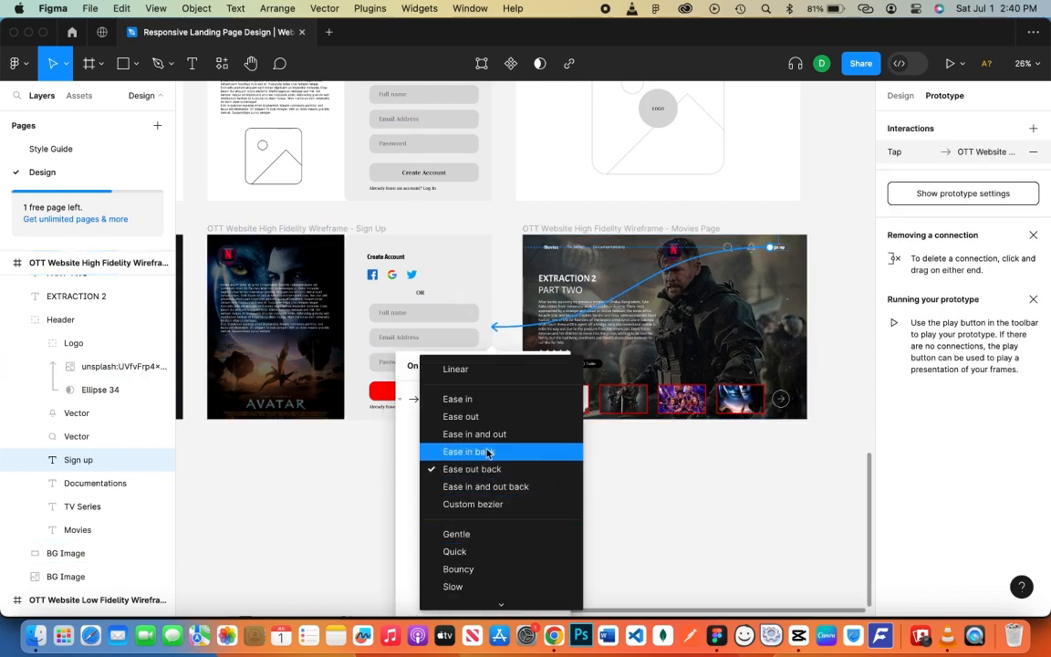
click(483, 433)
click(621, 490)
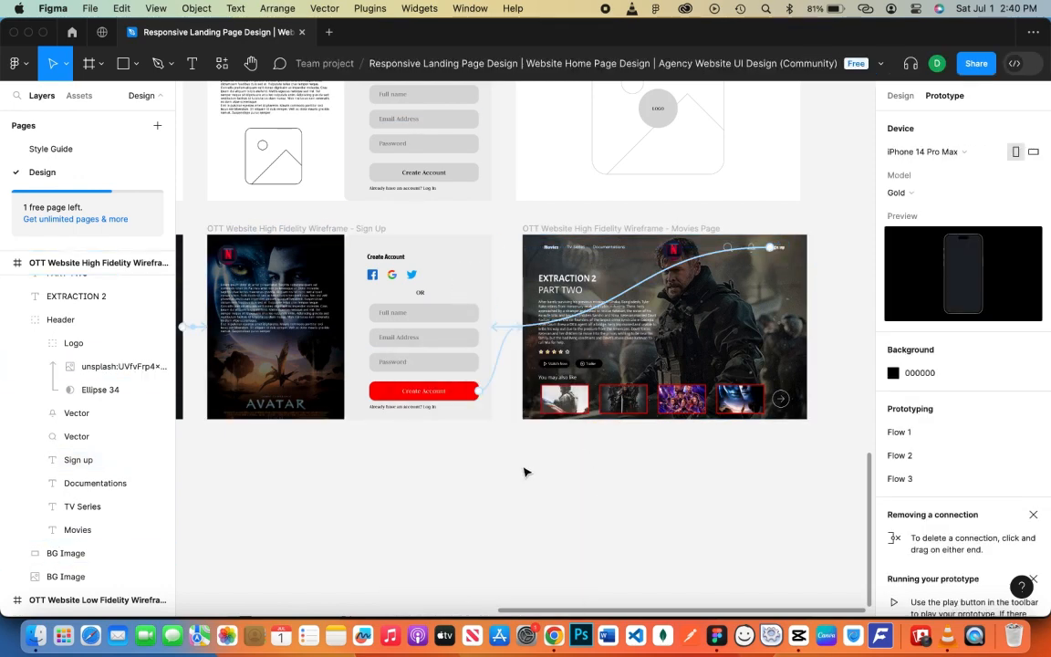
Preview the Flow 3 prototype starting at the splash screen, then close the preview and return to the design
scroll(584, 456, left, 10)
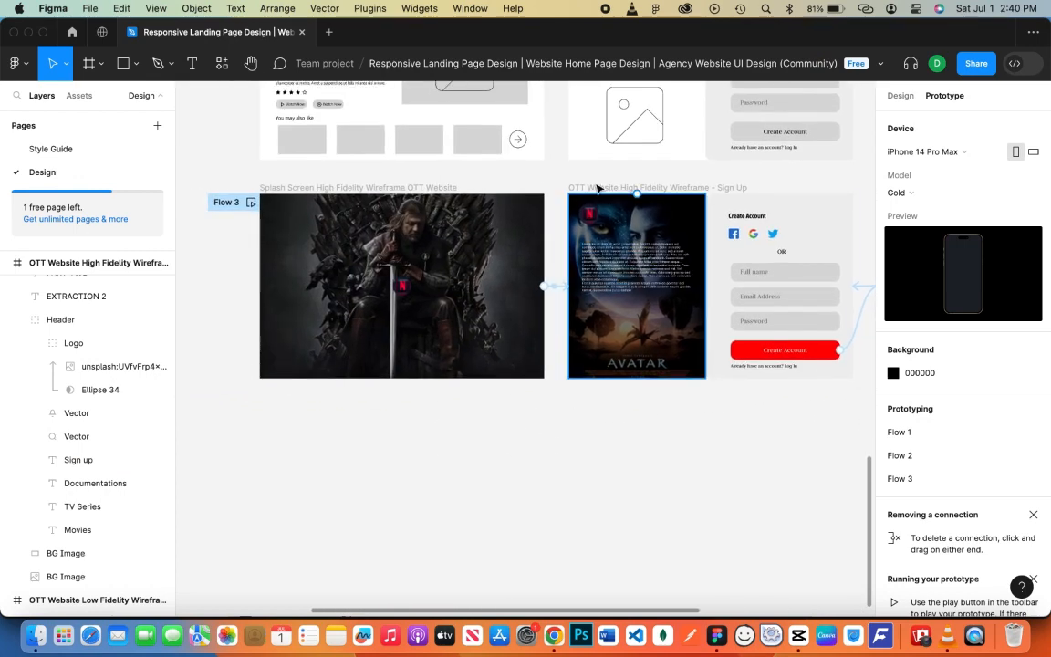
click(251, 201)
click(372, 109)
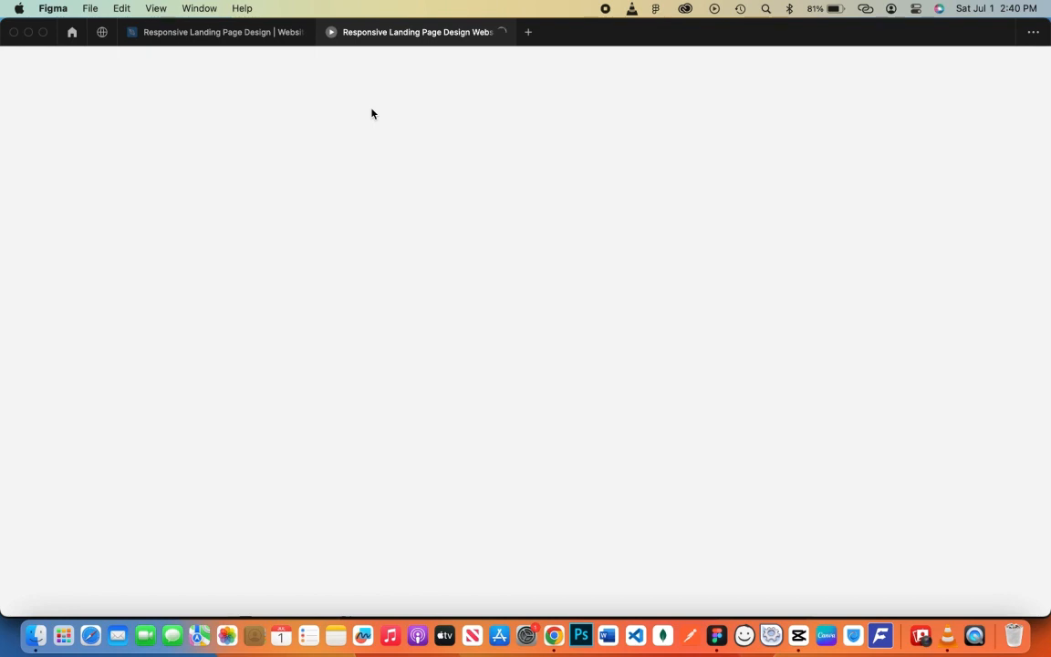
right_click(195, 36)
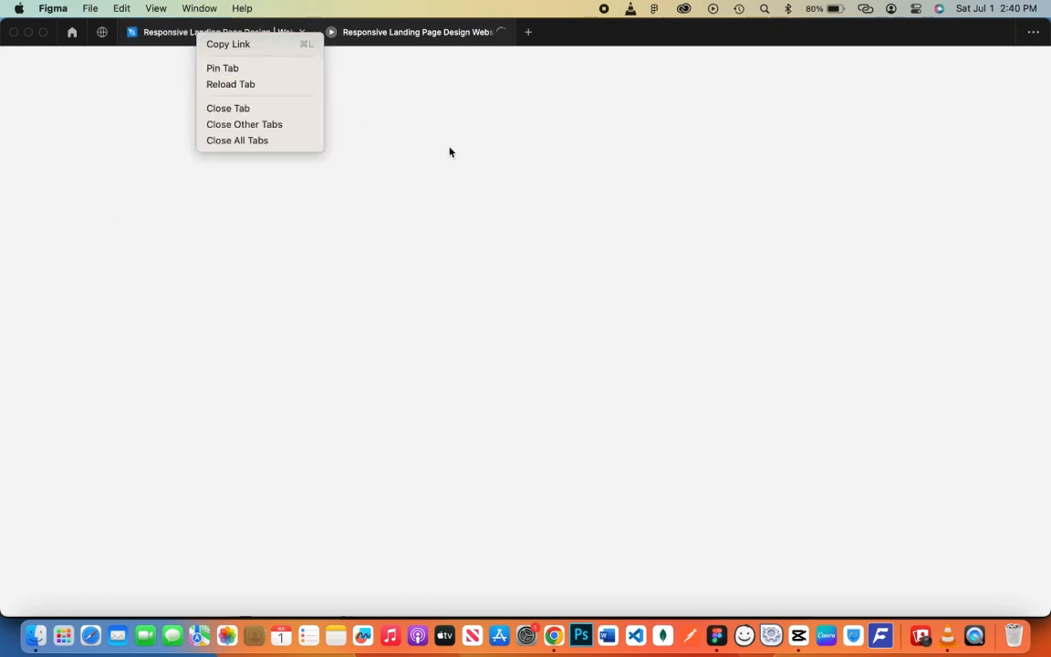
click(417, 38)
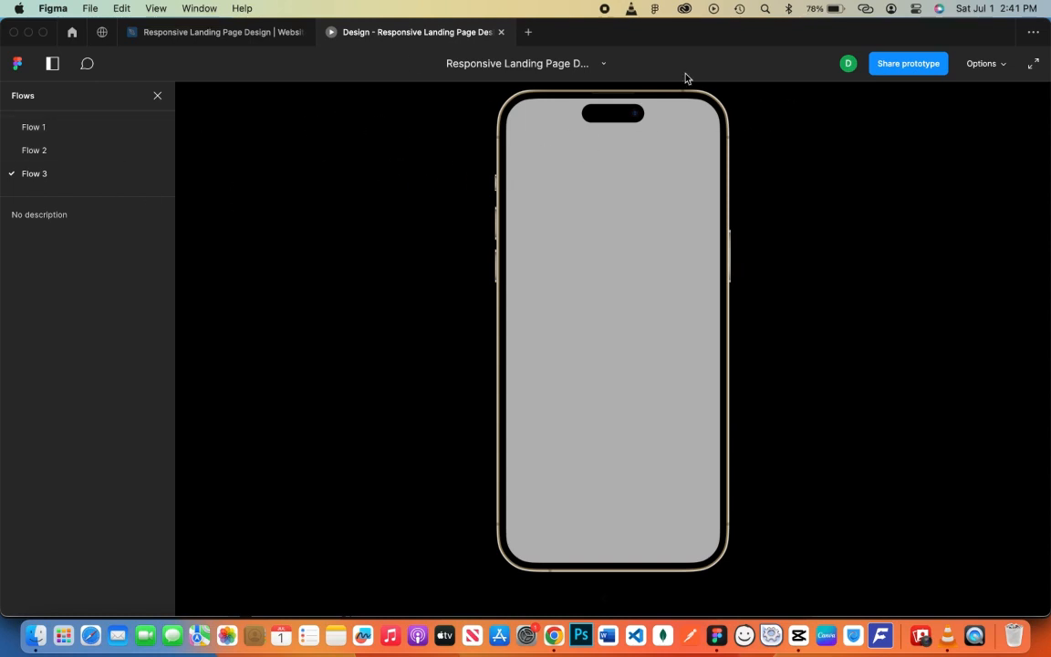
click(500, 32)
click(394, 107)
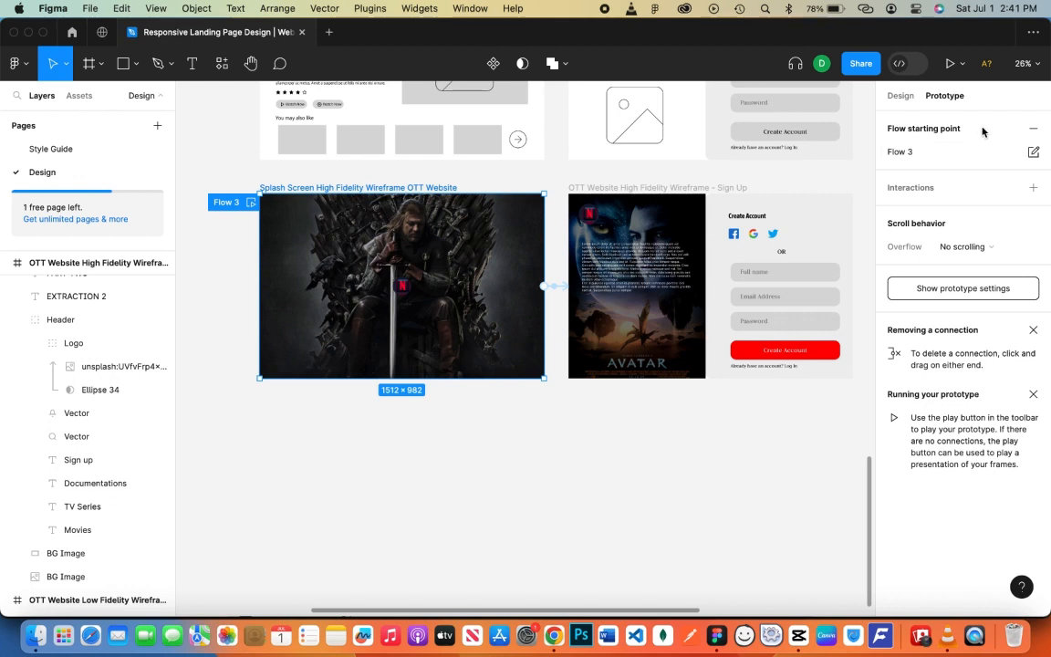
drag(673, 435, 602, 439)
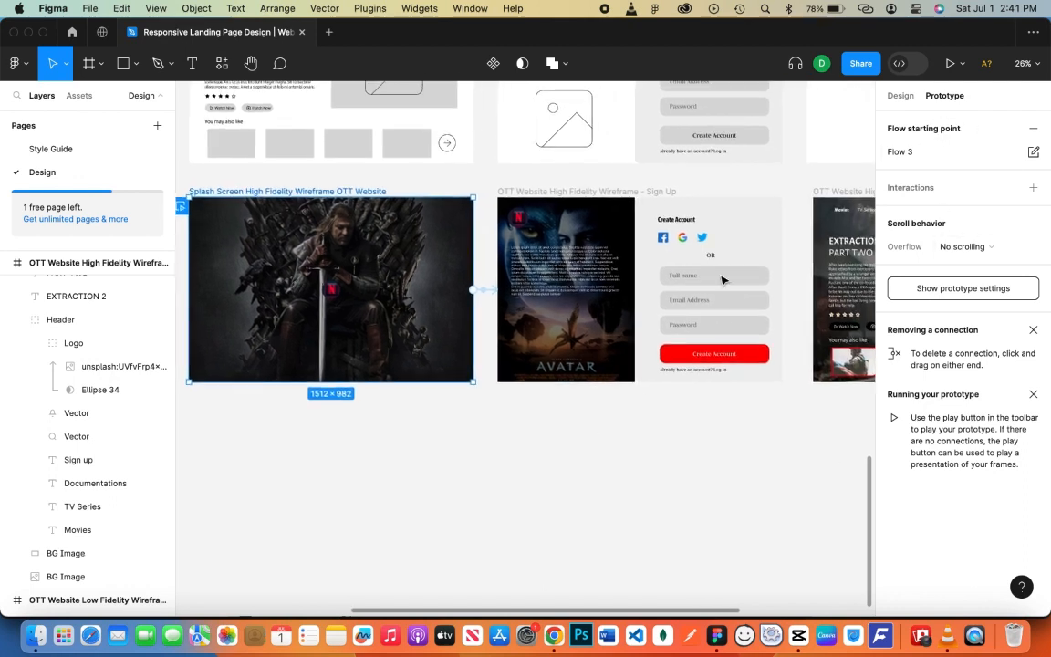
shift+click(612, 195)
drag(675, 206, 554, 207)
shift+click(695, 217)
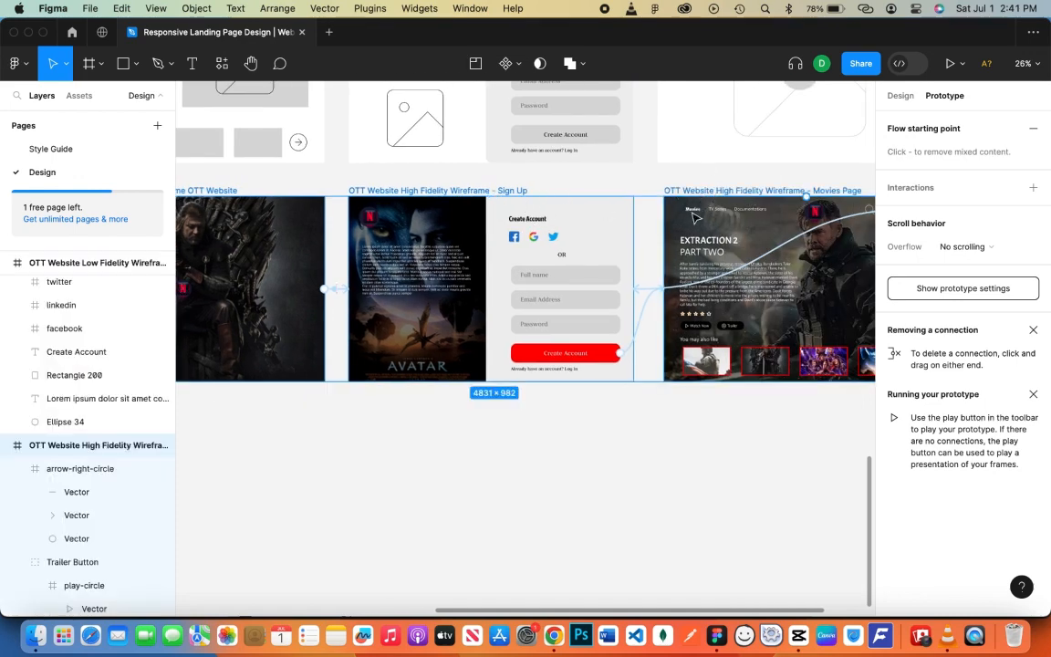
click(901, 96)
click(944, 94)
Set the prototype device to MacBook Pro 14" with the Space Grey model
click(591, 404)
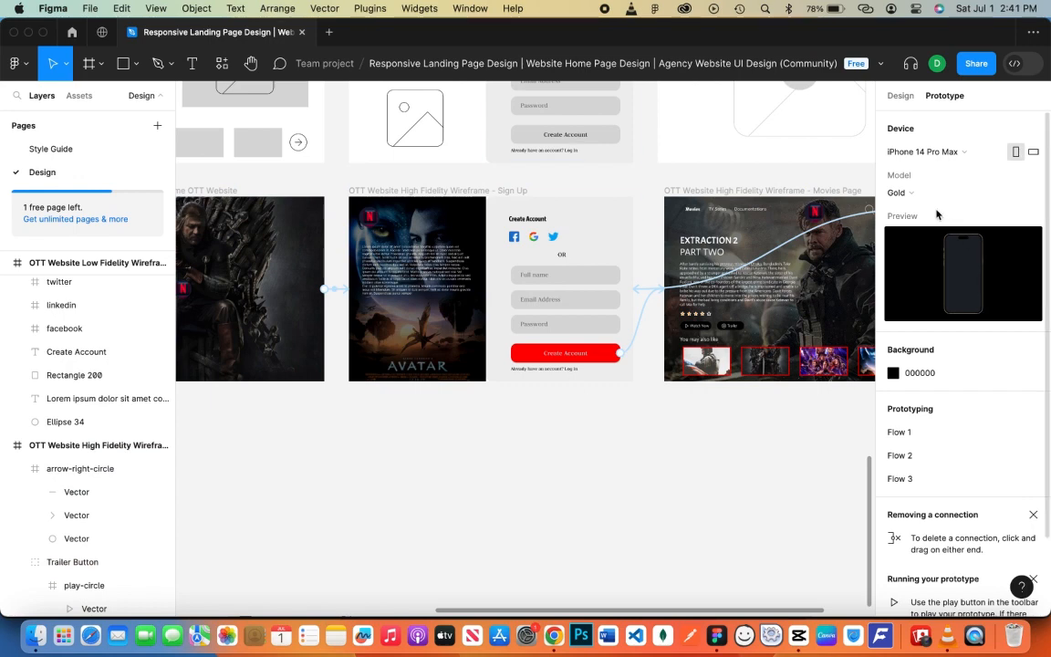
click(935, 152)
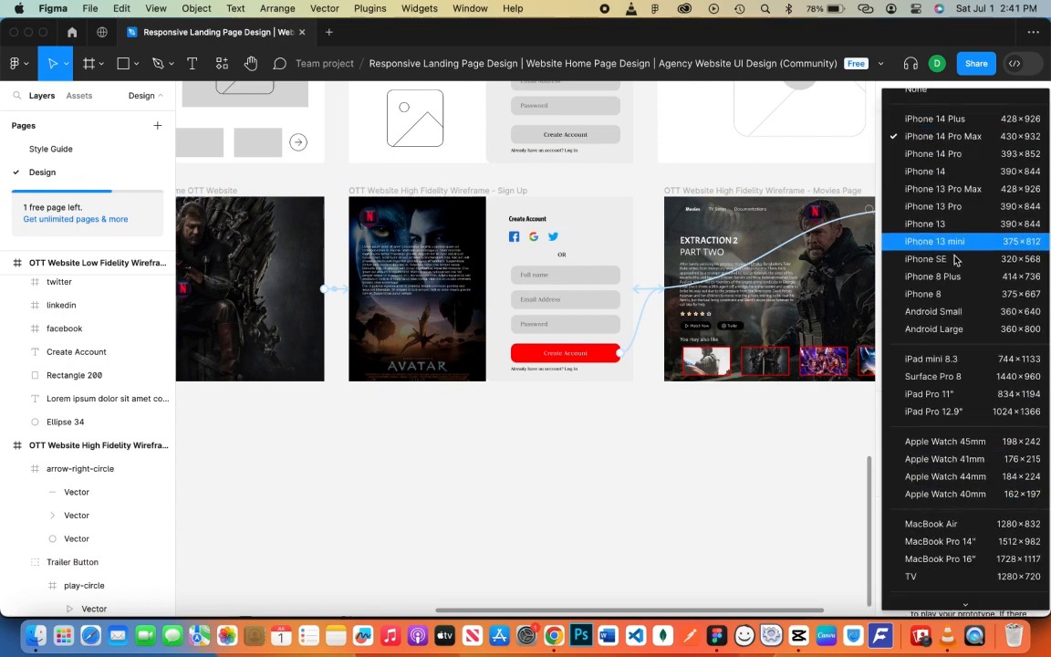
scroll(955, 262, down, 5)
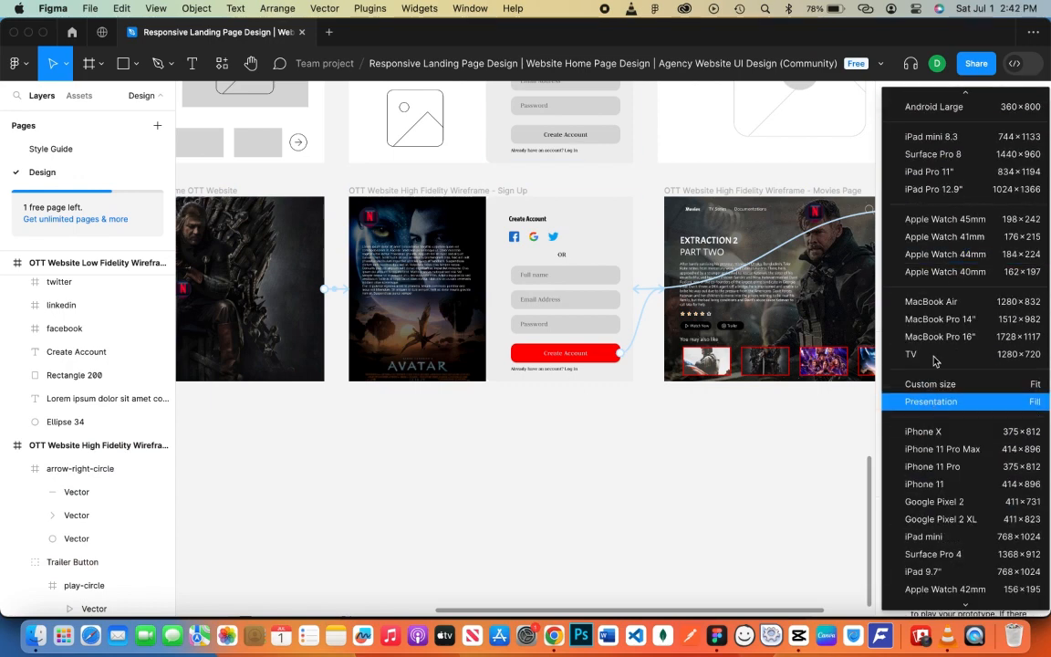
click(985, 320)
click(908, 192)
click(921, 210)
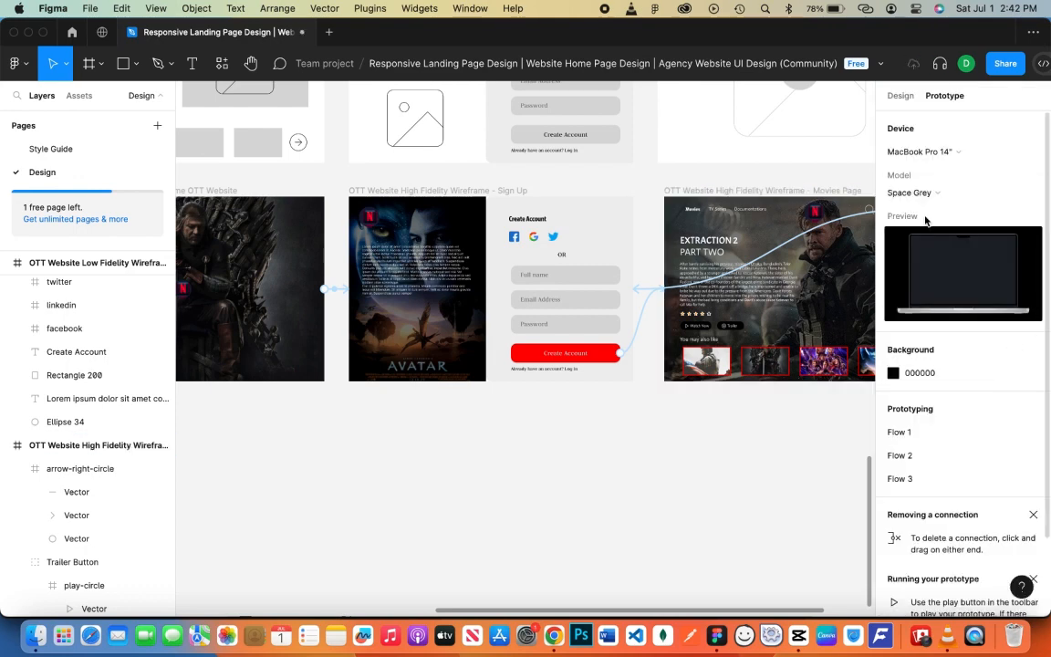
Preview the Flow 3 prototype from the splash screen in the MacBook Pro 14" device frame
drag(267, 455, 631, 483)
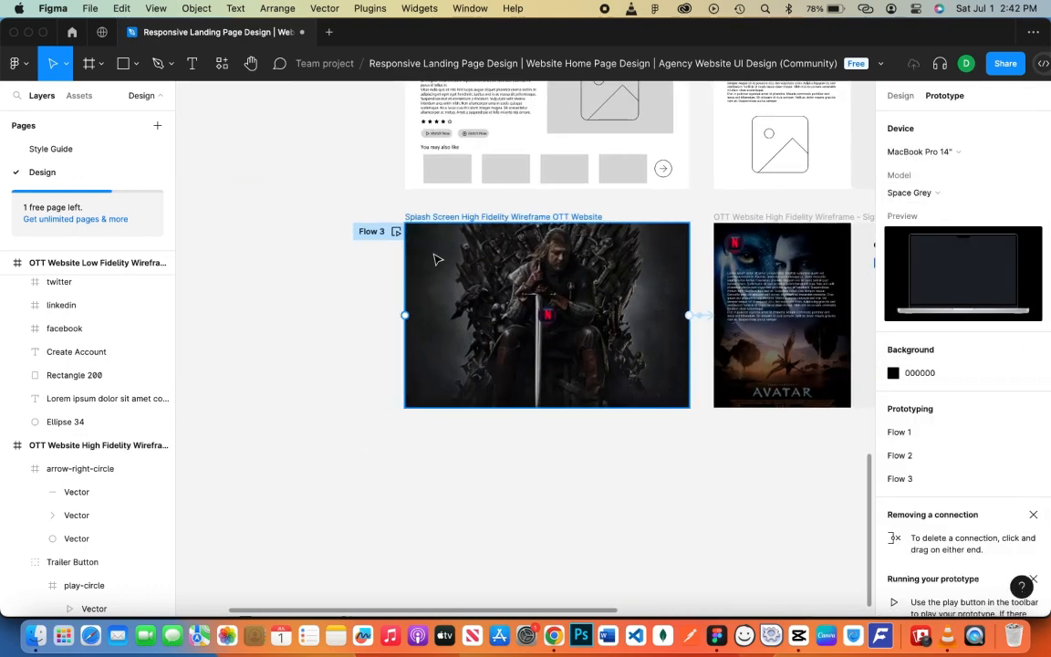
click(396, 231)
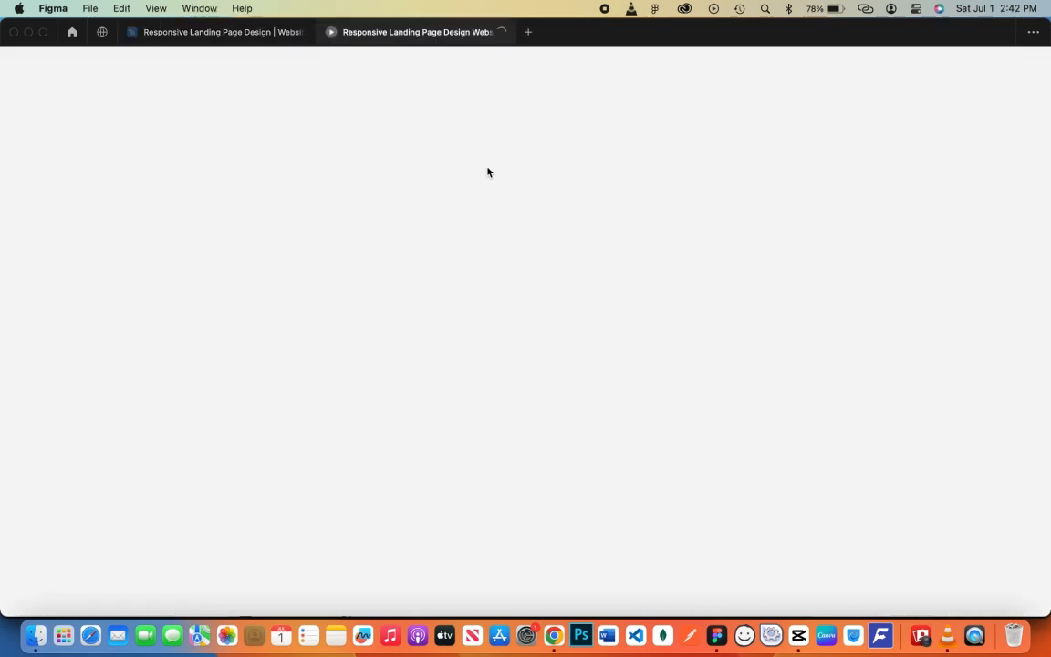